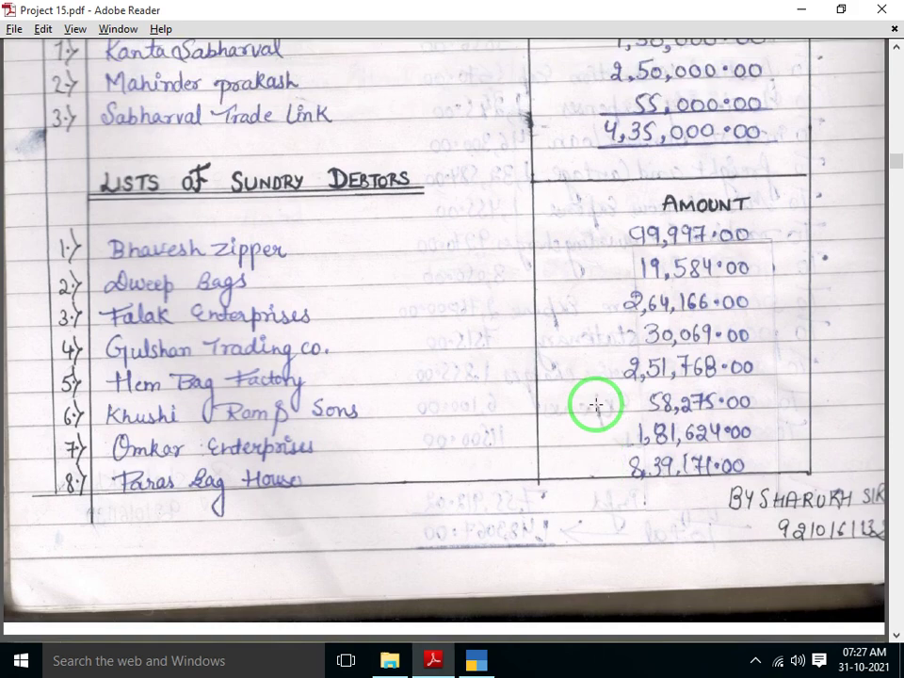
Scroll through the scanned debtors list to review the customers and balances
scroll(596, 405, up, 5)
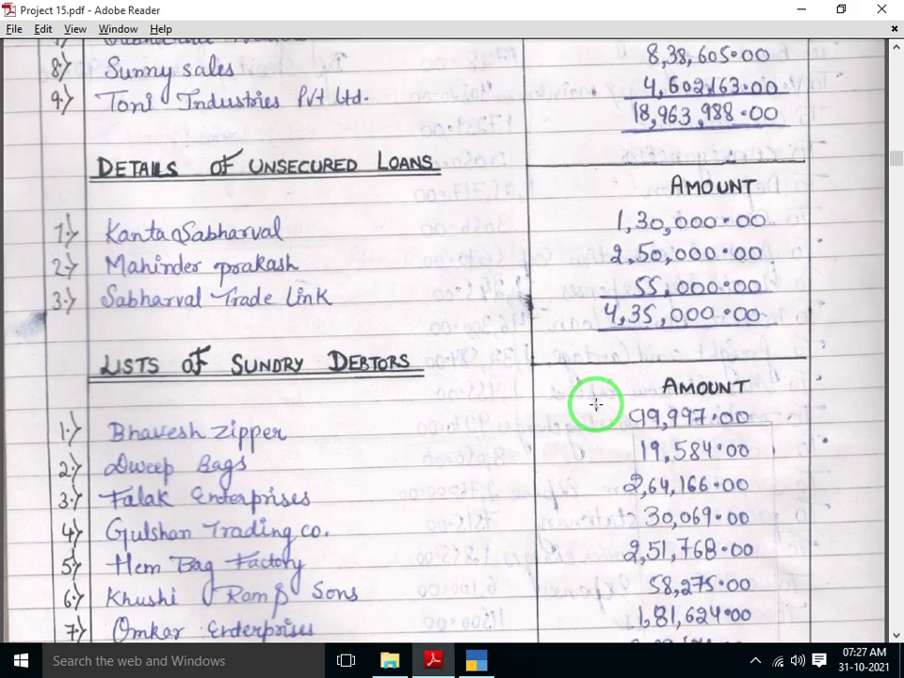
scroll(596, 405, up, 5)
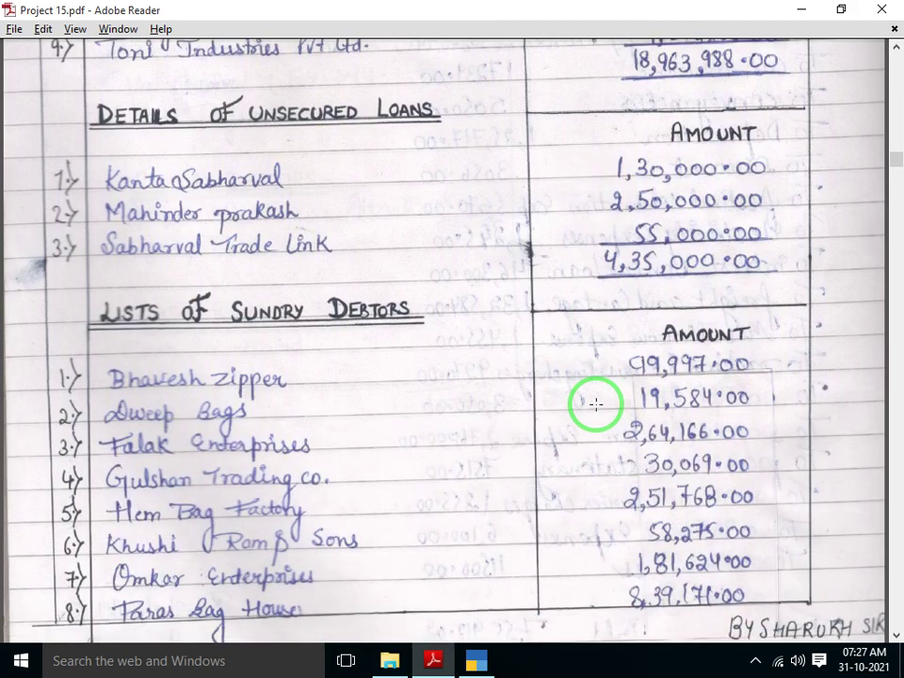
scroll(596, 405, down, 3)
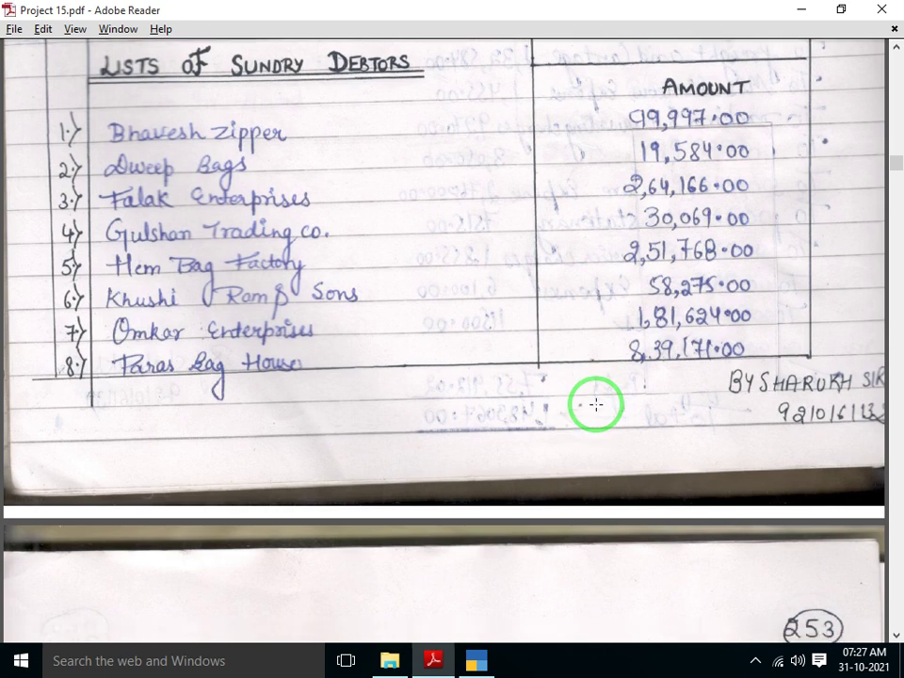
scroll(596, 405, down, 2)
scroll(596, 405, down, 5)
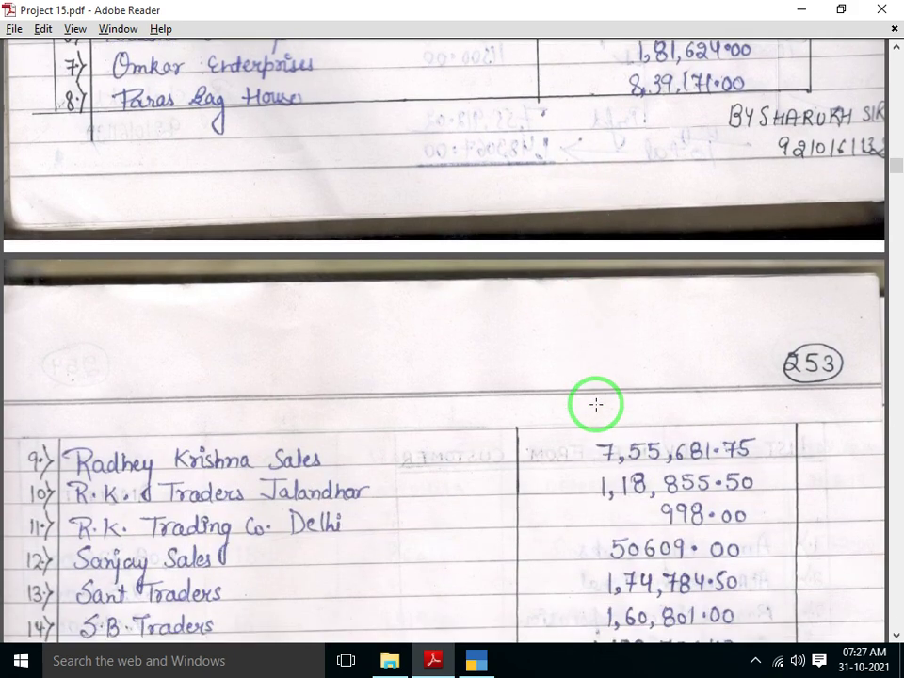
scroll(596, 405, down, 5)
scroll(596, 405, down, 1)
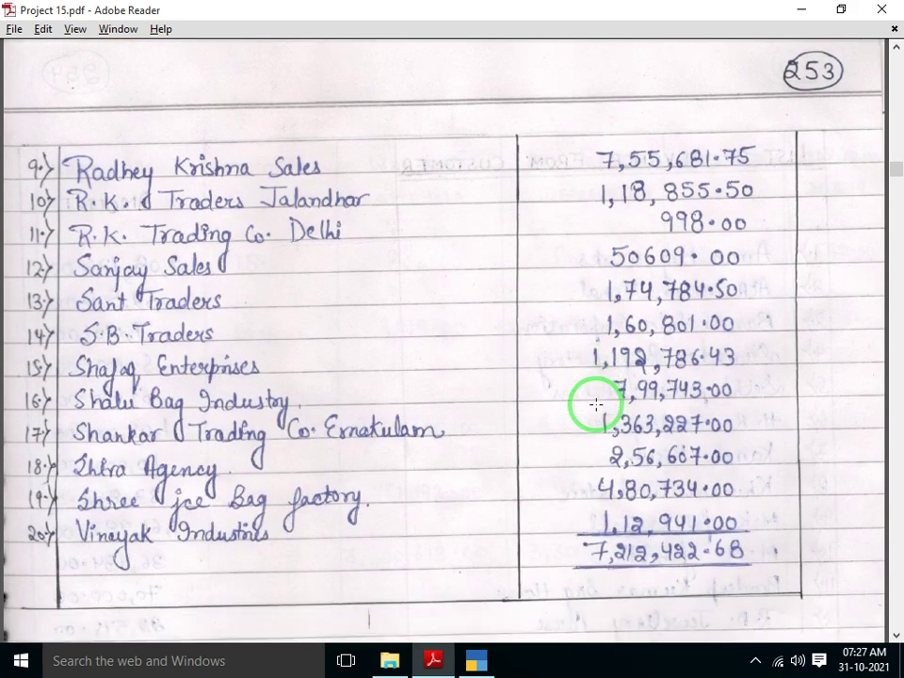
scroll(596, 405, down, 3)
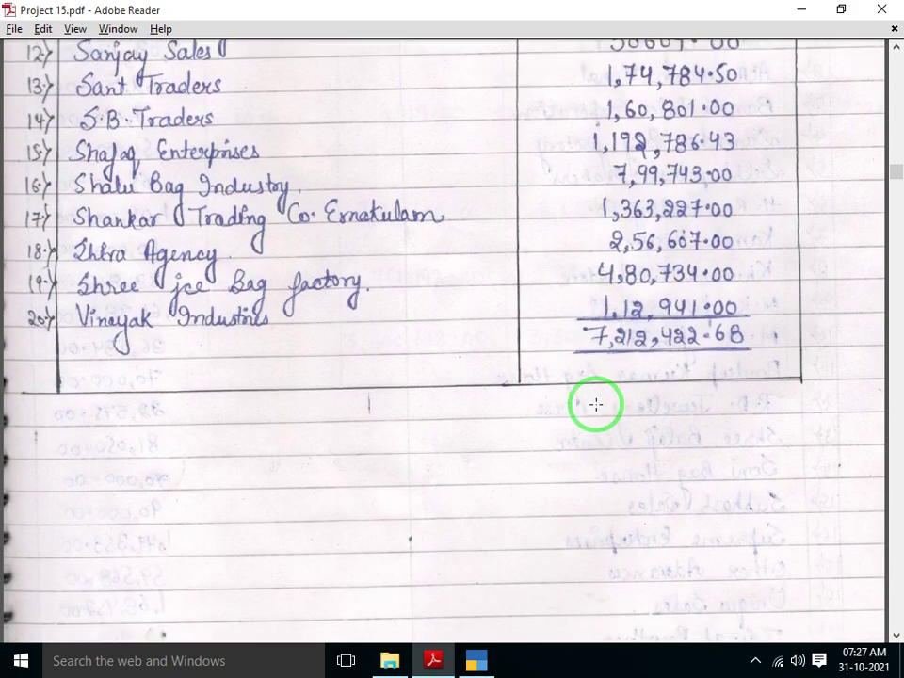
scroll(596, 405, up, 6)
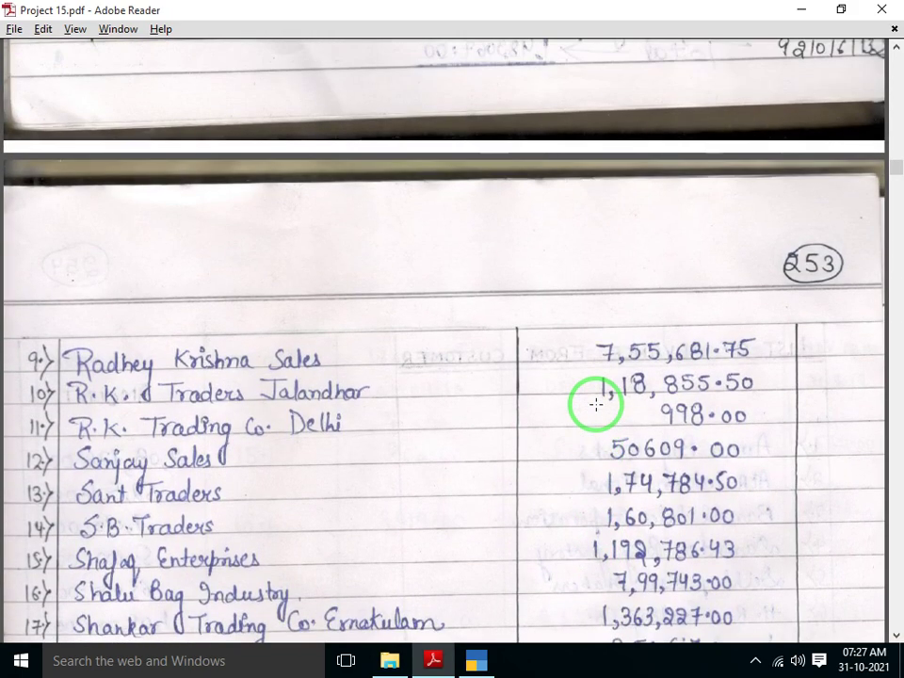
scroll(596, 405, down, 4)
scroll(596, 405, up, 4)
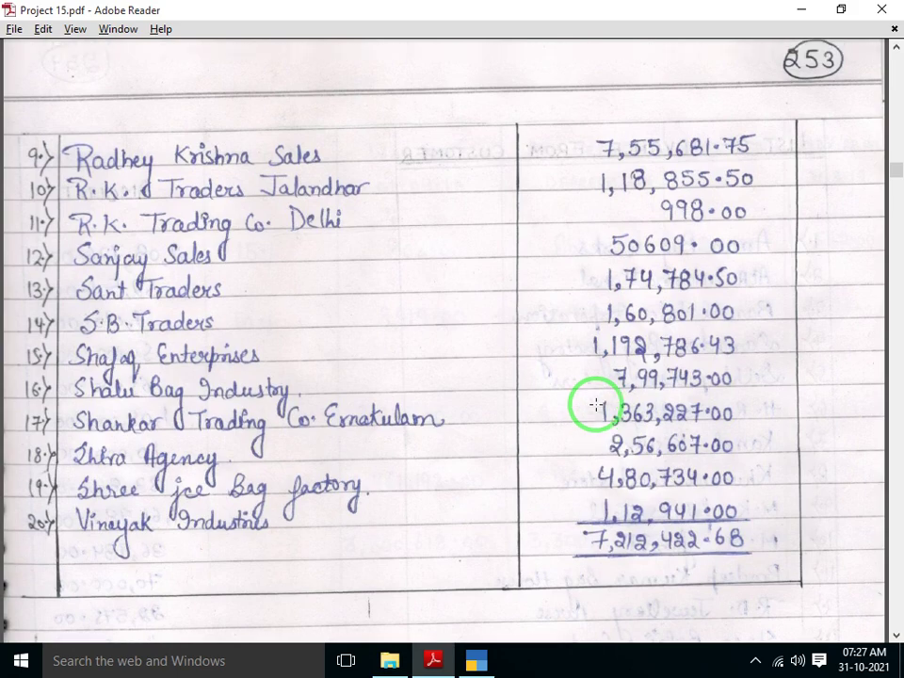
scroll(596, 405, down, 7)
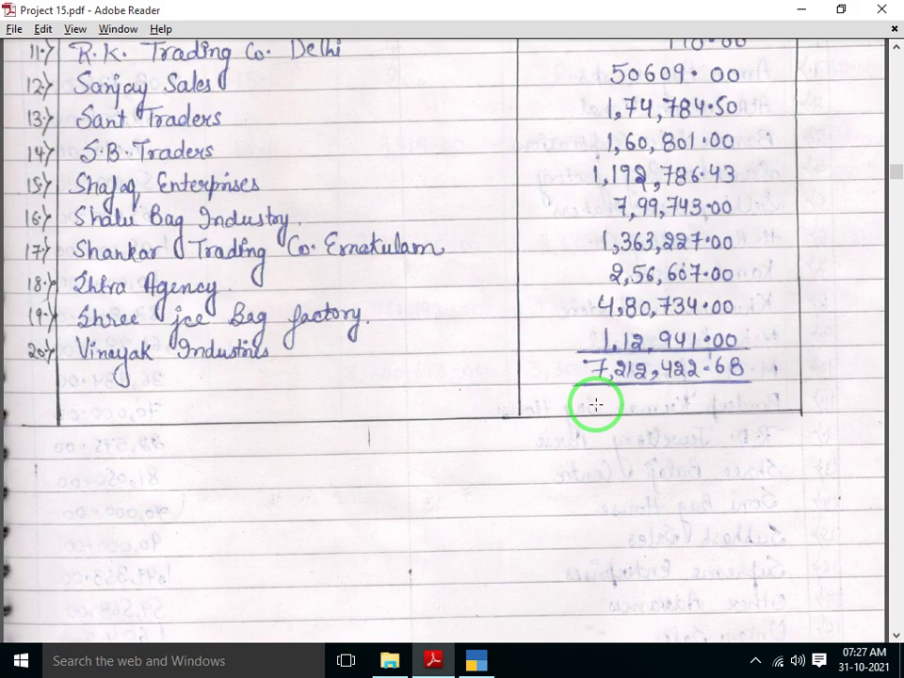
scroll(596, 405, up, 5)
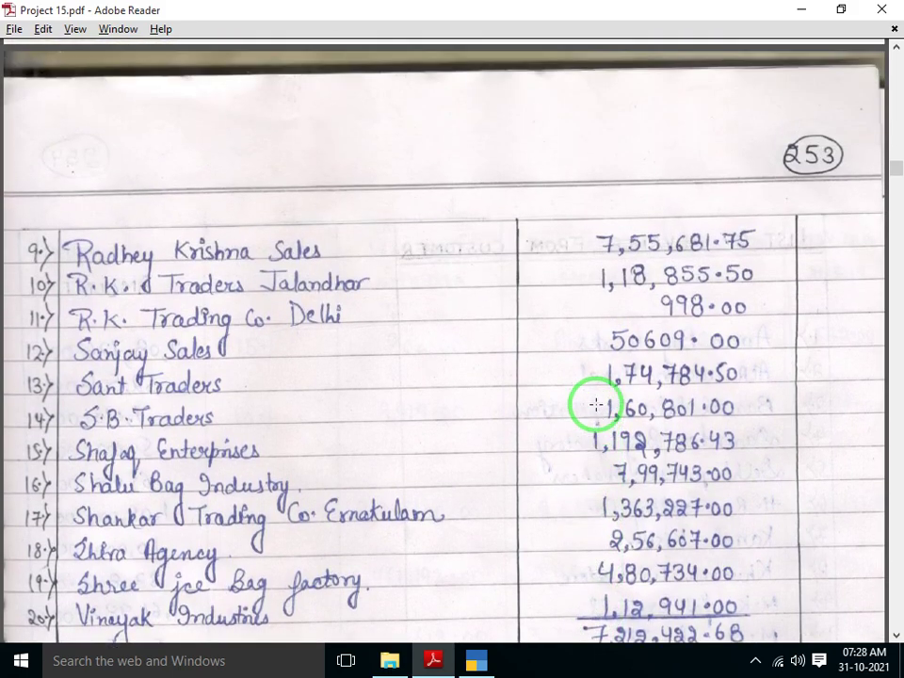
scroll(596, 405, up, 9)
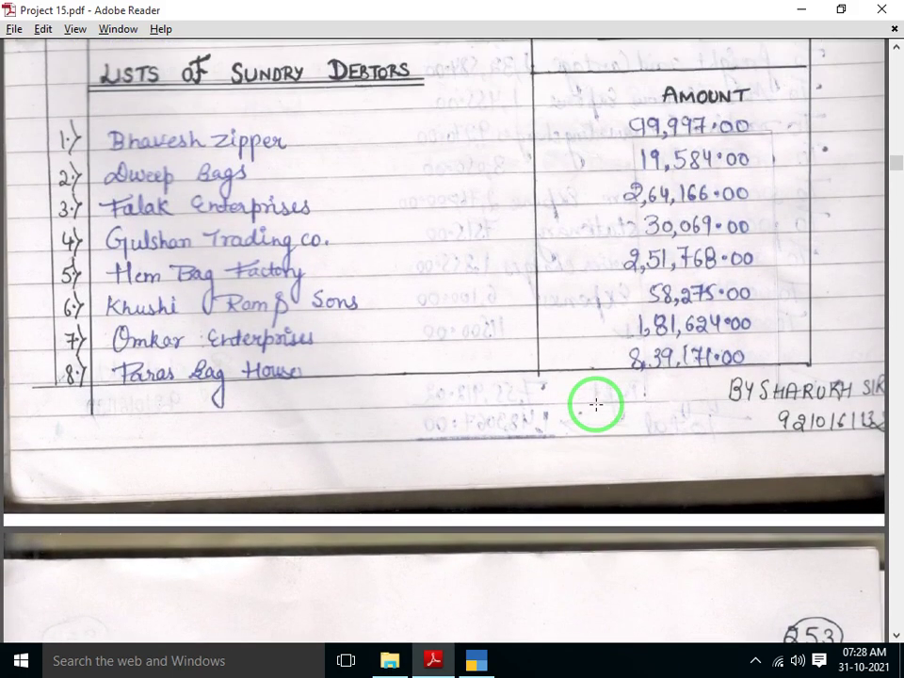
Leave the Balance Sheet and start a new ledger via Gateway of Tally > Create > Ledger
key(alt+Tab)
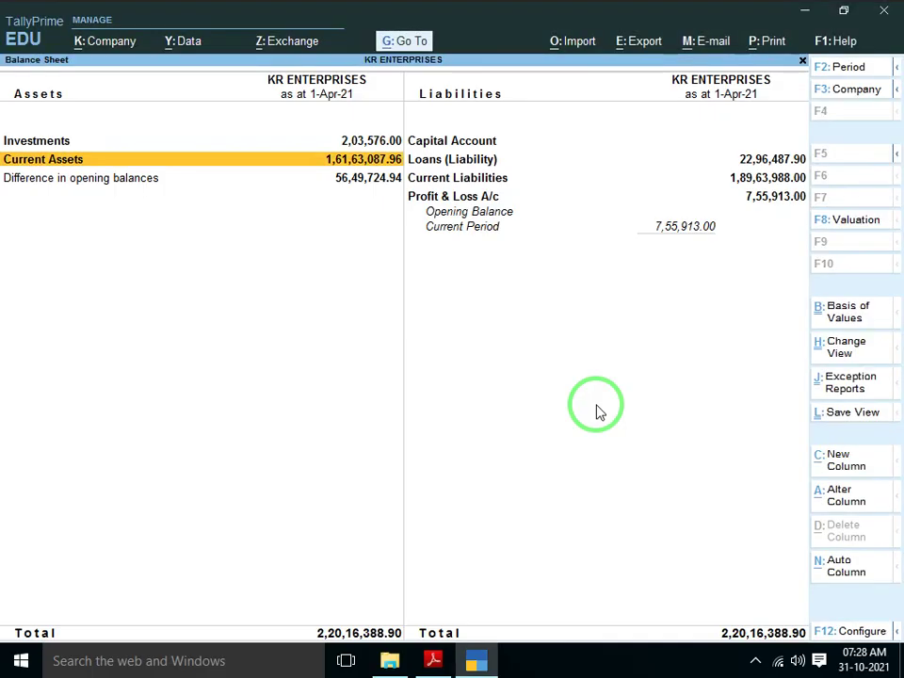
key(Escape)
key(Escape)
key(n)
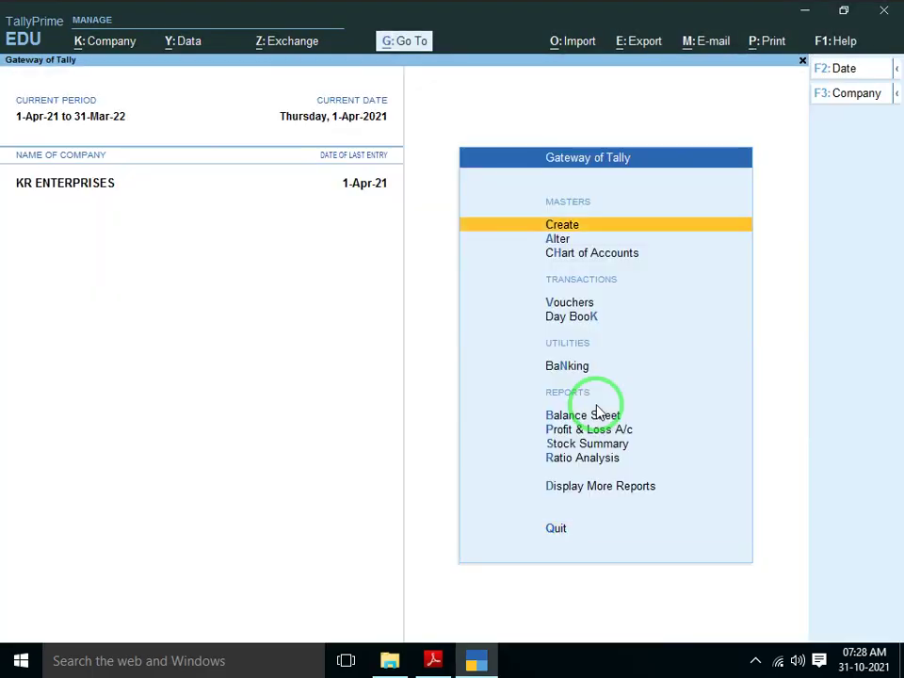
key(Return)
key(Down)
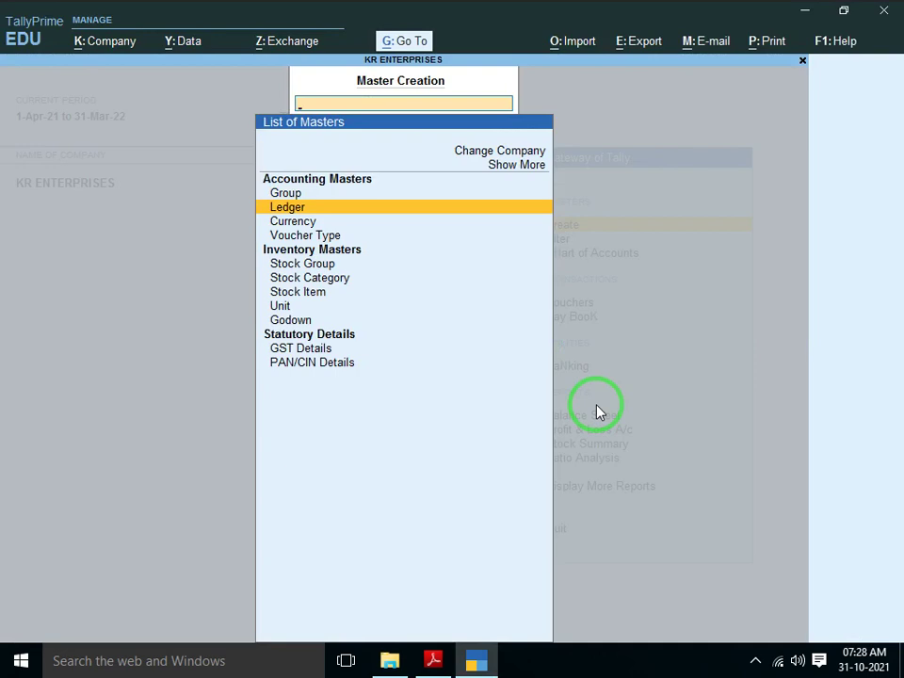
key(Escape)
key(Return)
key(Down)
key(Return)
key(alt+Tab)
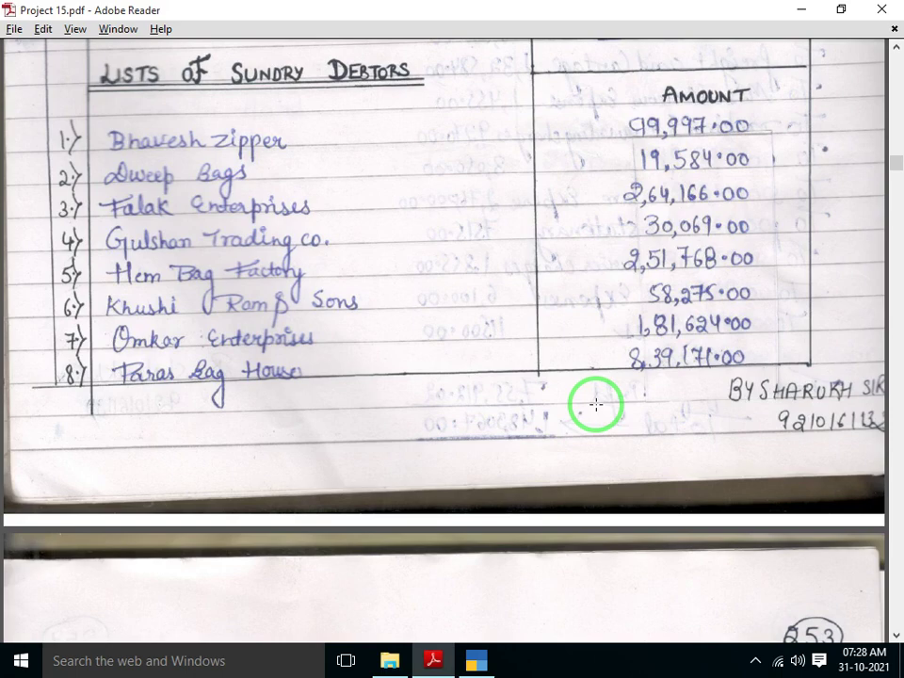
key(alt+Tab)
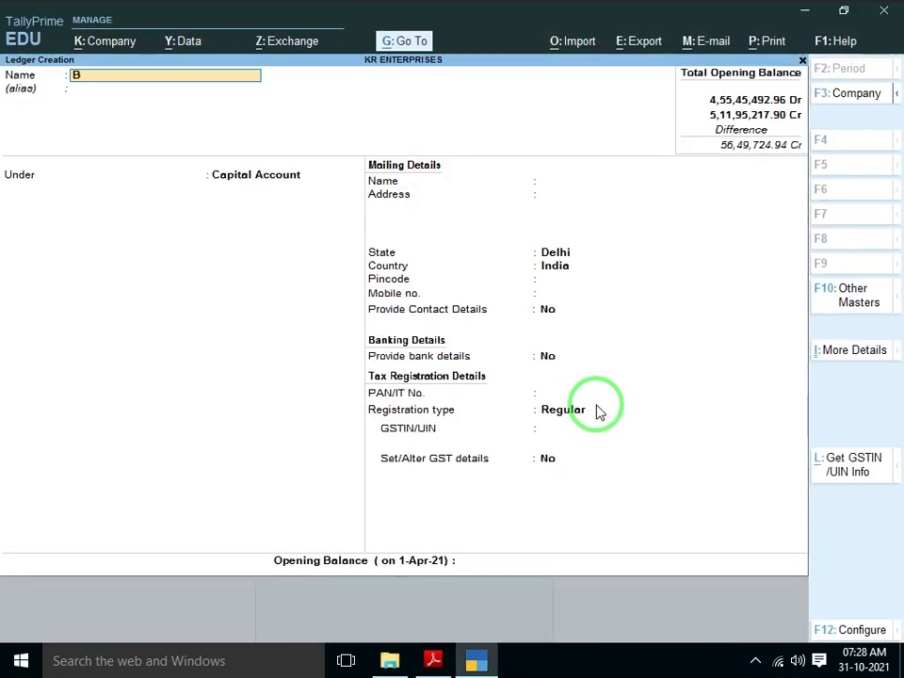
Name the ledger BHAVESH ZIPPER under Sundry Debtors, state Delhi, registration type Unregistered
text(Bh)
key(BackSpace)
text(BHA)
key(BackSpace)
text(IPPER)
key(Return)
key(Return)
text(SUN)
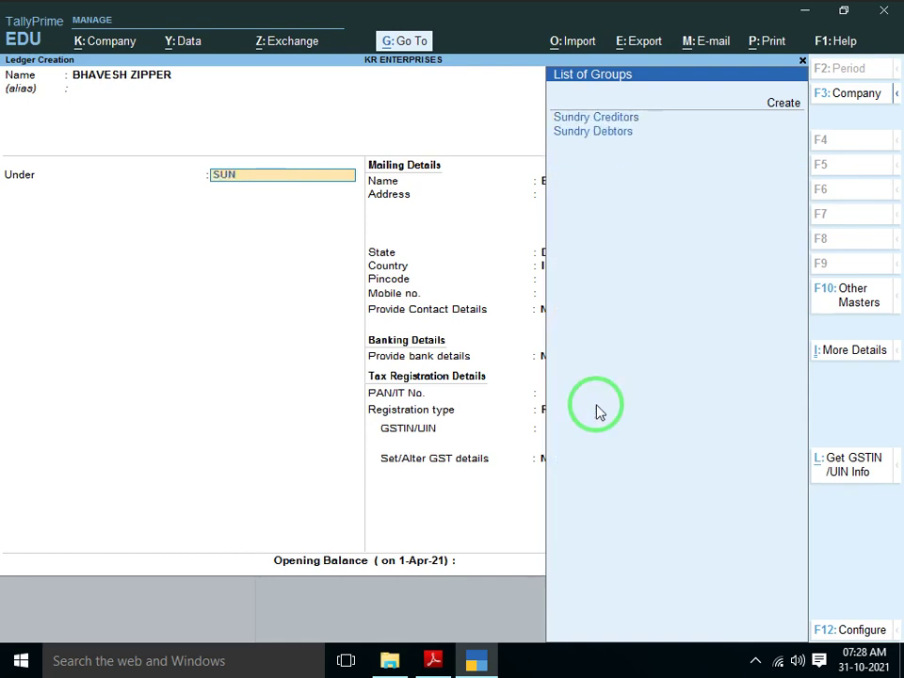
key(Down)
key(Return)
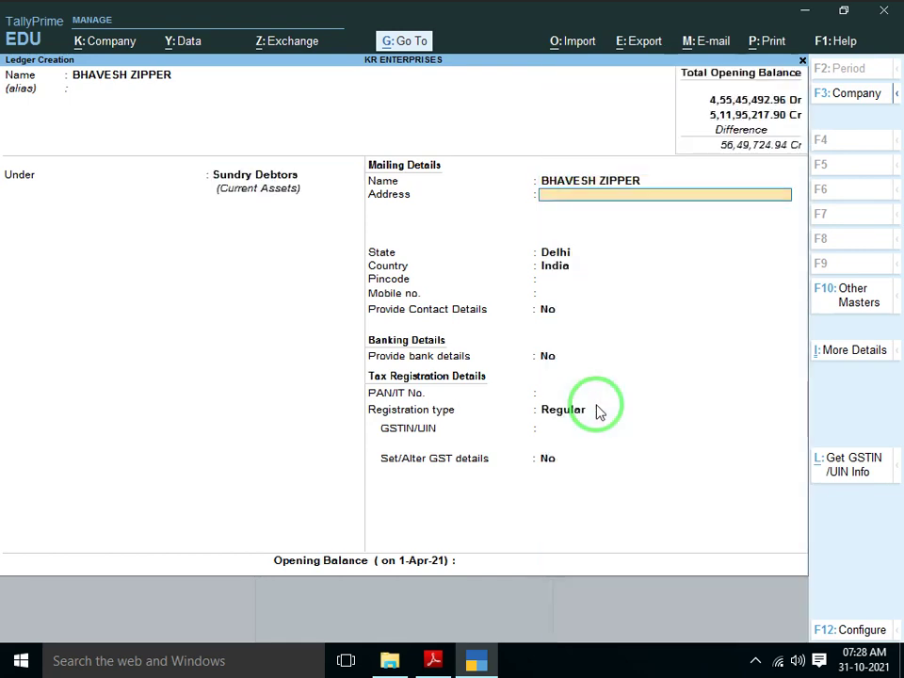
key(Return)
key(Return)
key(Return)
key(Return)
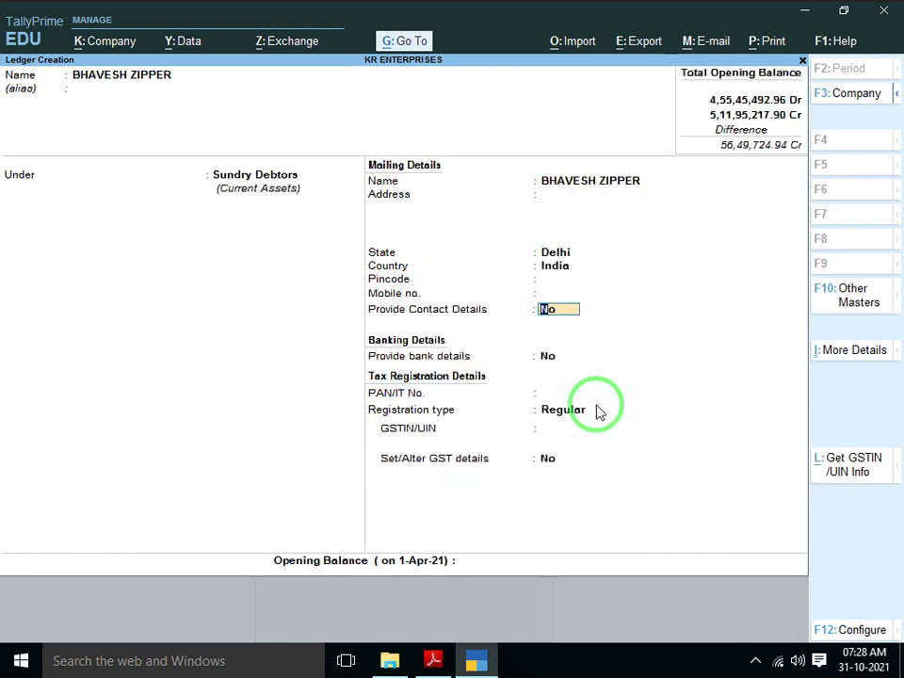
key(Return)
key(Return)
key(Return)
key(Down)
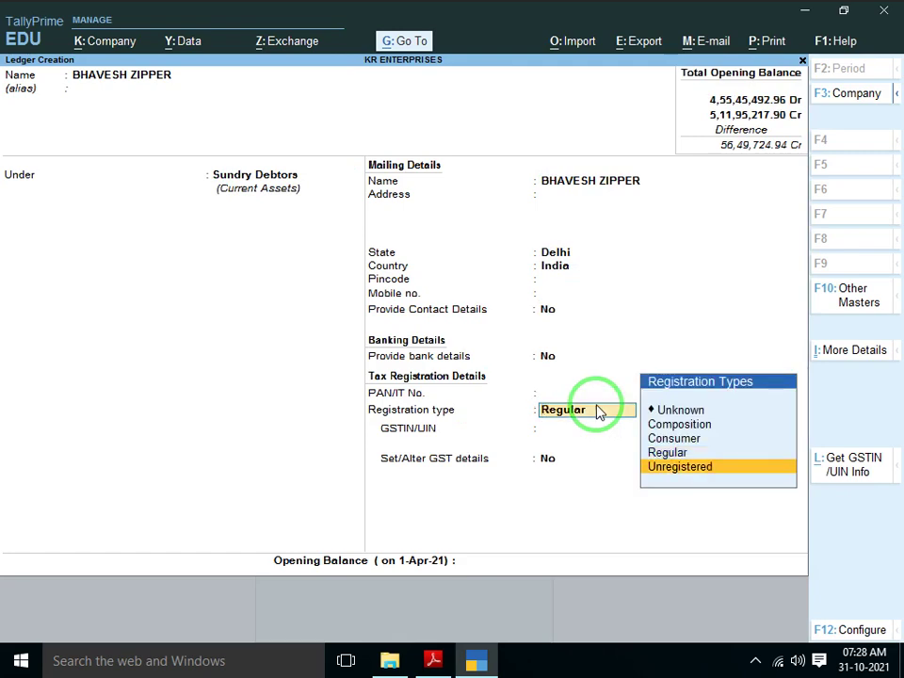
key(Return)
key(Return)
Enter a 99,997.00 Dr opening balance from the scanned list and save the ledger
key(alt+Tab)
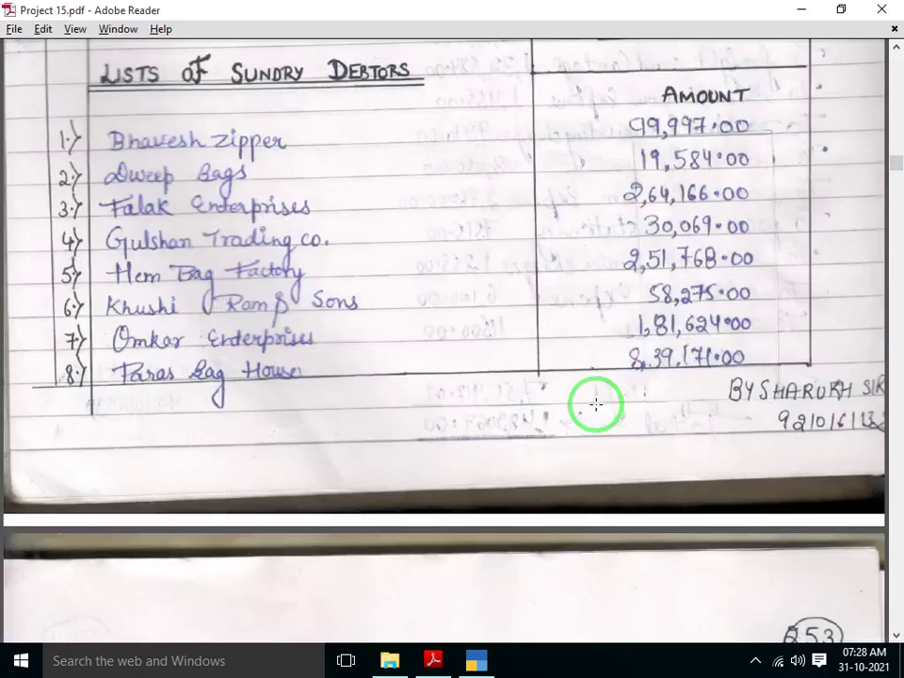
scroll(596, 405, down, 1)
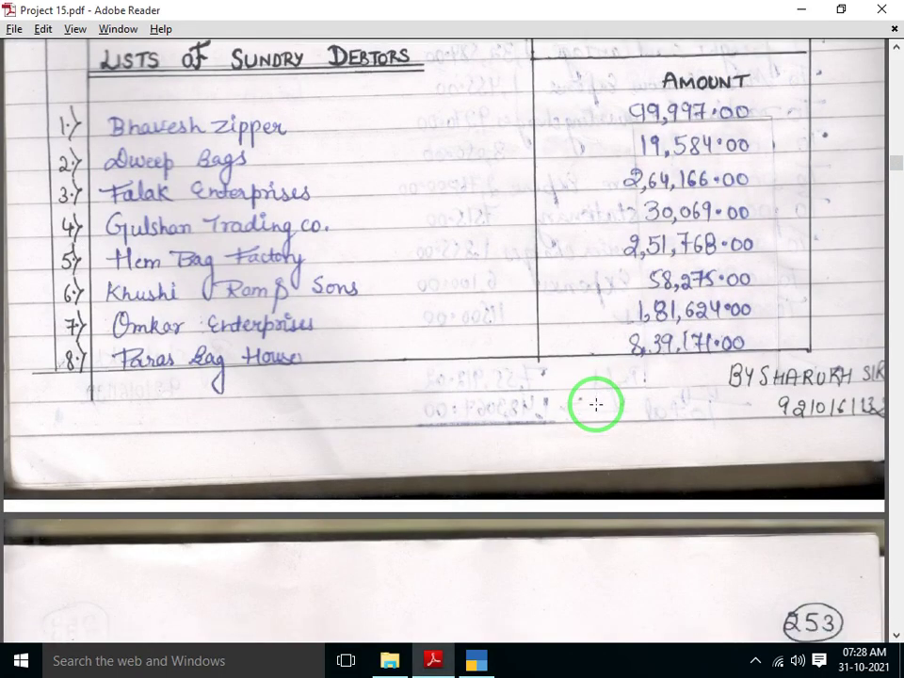
key(alt+Tab)
text(999)
key(alt+Tab)
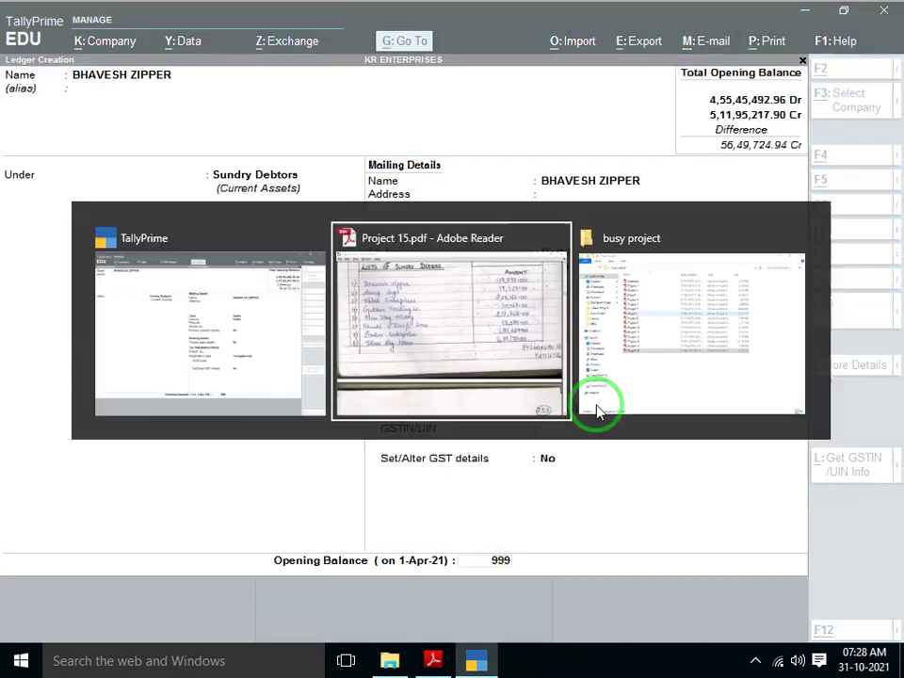
key(alt+Tab)
text(9)
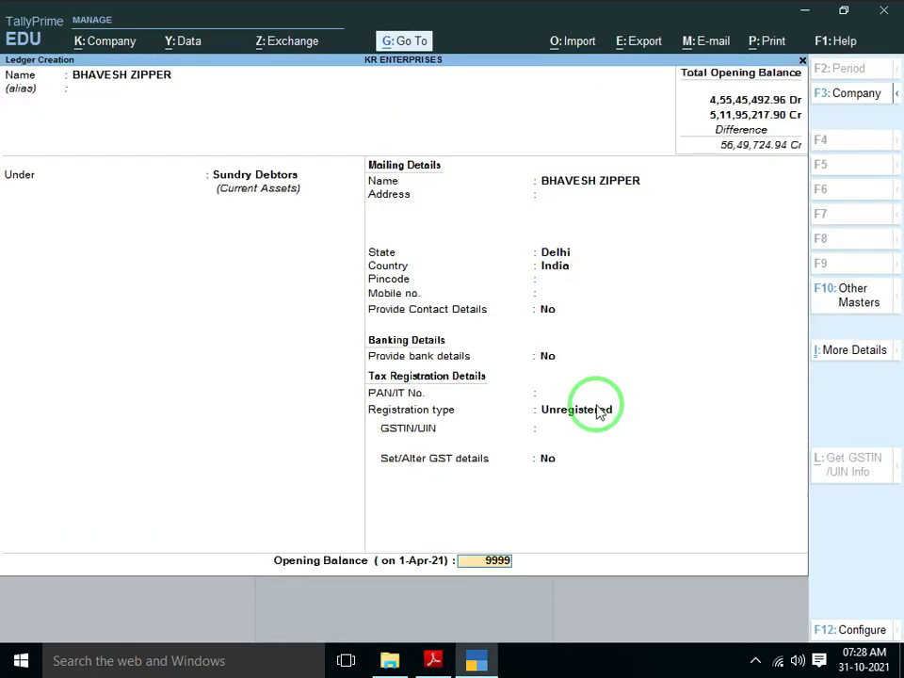
text(7)
key(Return)
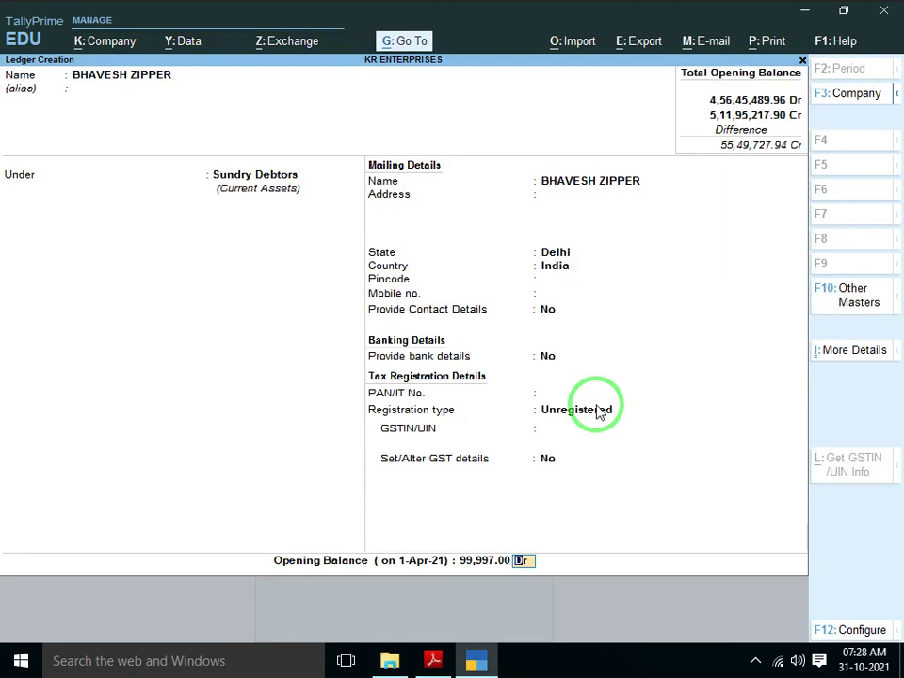
key(Return)
key(Return)
Look up the next debtor and begin typing the DWEEP BAGS name
key(alt+Tab)
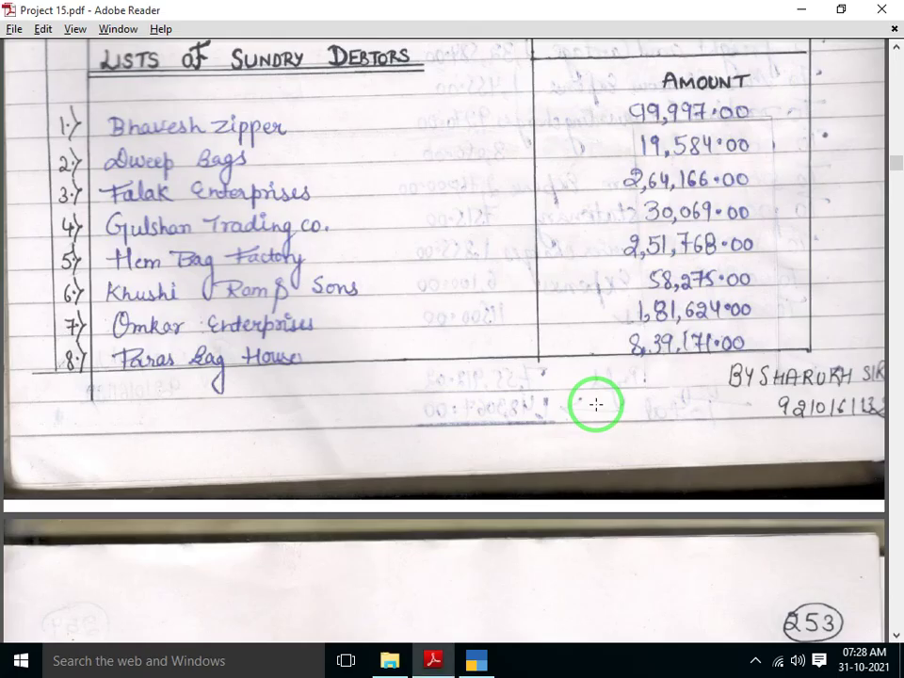
scroll(596, 405, down, 3)
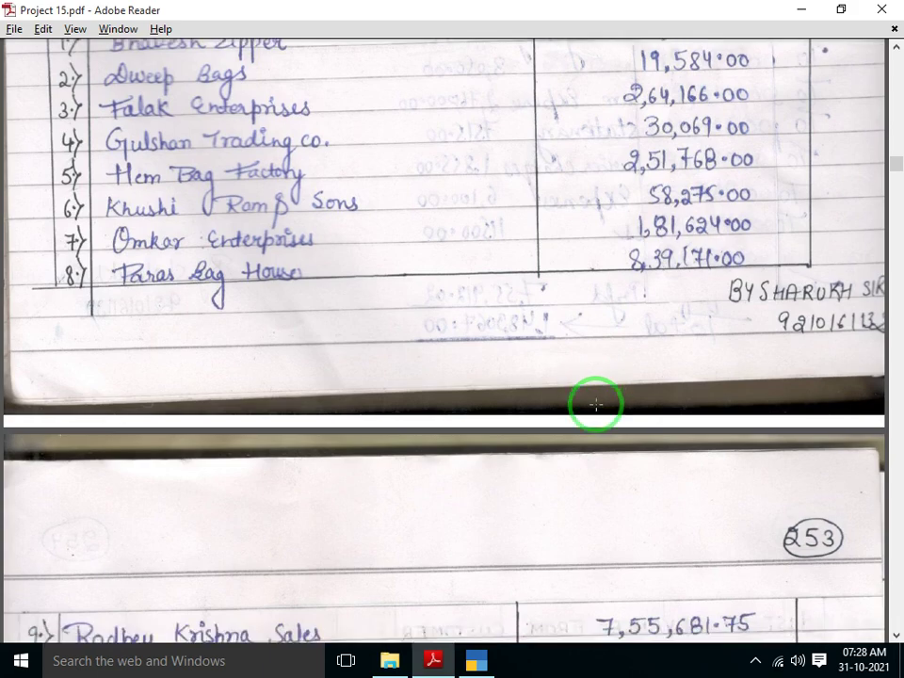
key(alt+Tab)
text(D)
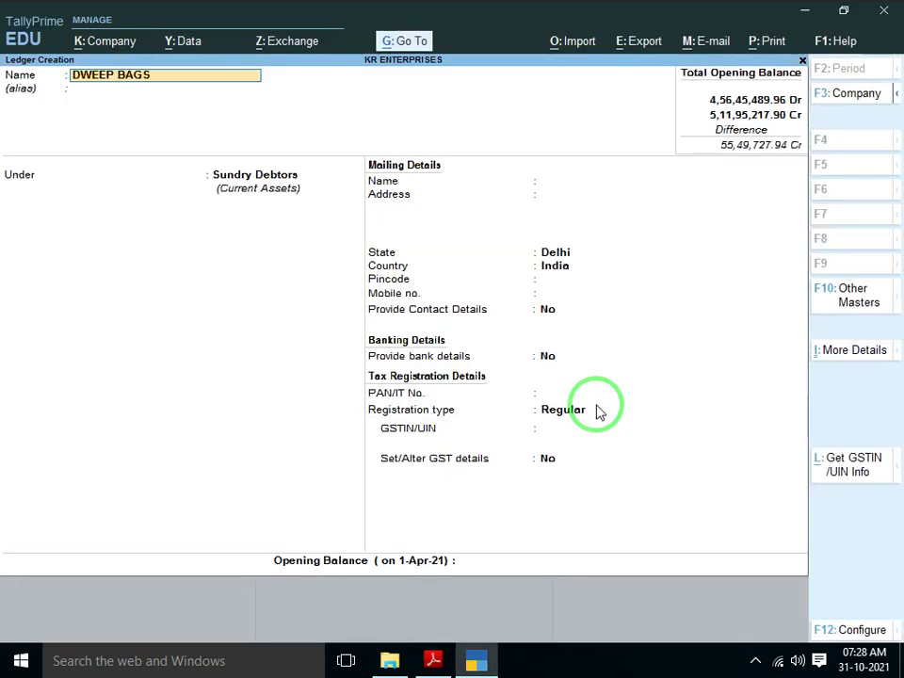
Finish DWEEP BAGS as Unregistered with a 19,584 Dr opening balance and save it
key(Return)
key(Return)
key(Return)
key(Return)
key(Return)
key(Return)
key(Return)
key(Return)
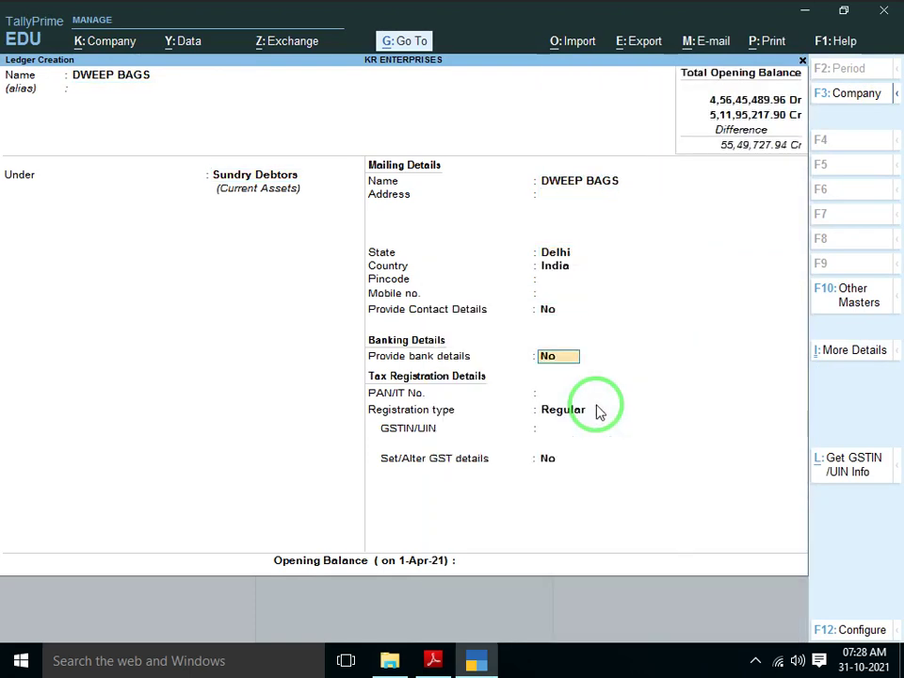
key(Return)
key(Return)
key(Down)
key(Return)
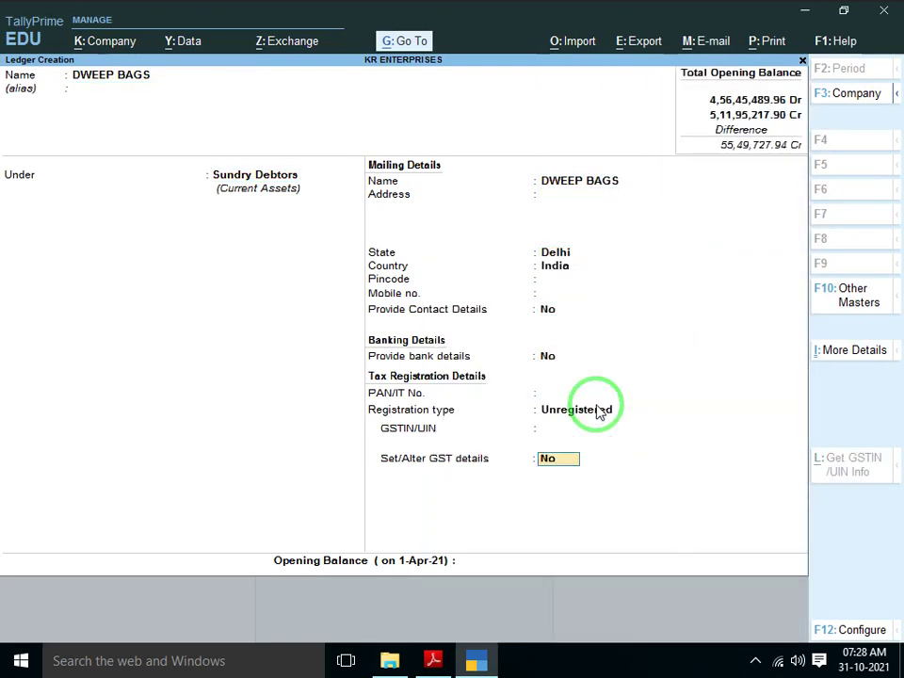
key(Return)
key(alt+Tab)
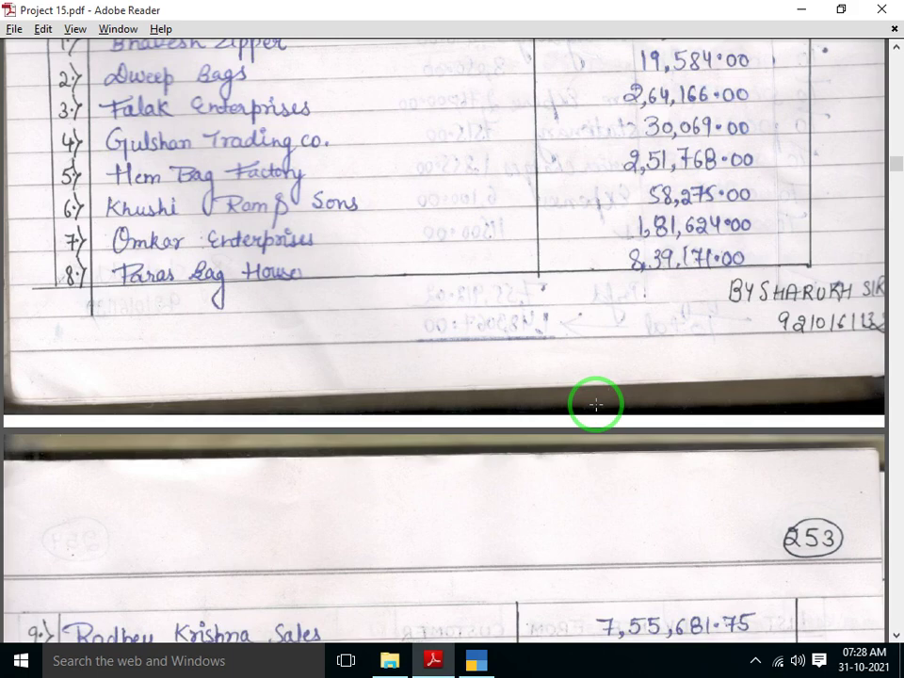
key(alt+Tab)
text(19584)
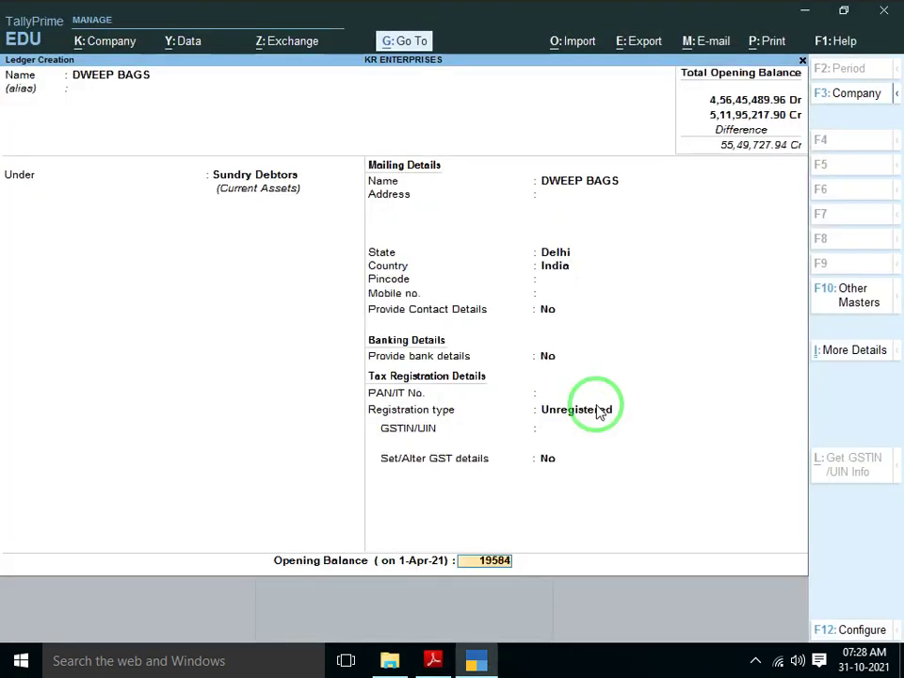
key(Return)
key(Return)
key(alt+Tab)
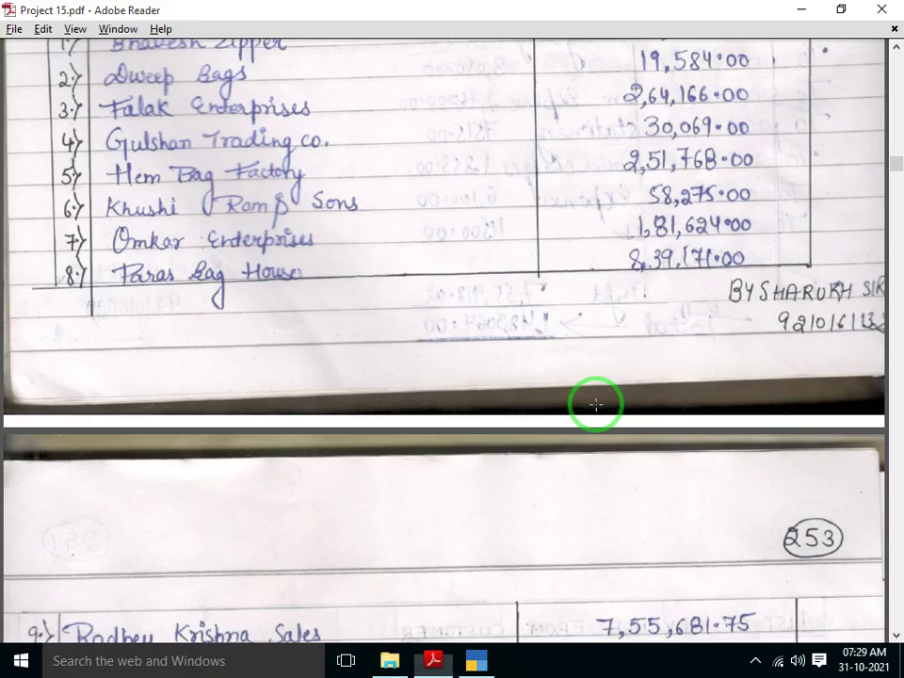
Create FALAK ENTERPRISE under Sundry Debtors, Unregistered, with a 2,64,166 Dr opening balance
scroll(596, 404, down, 1)
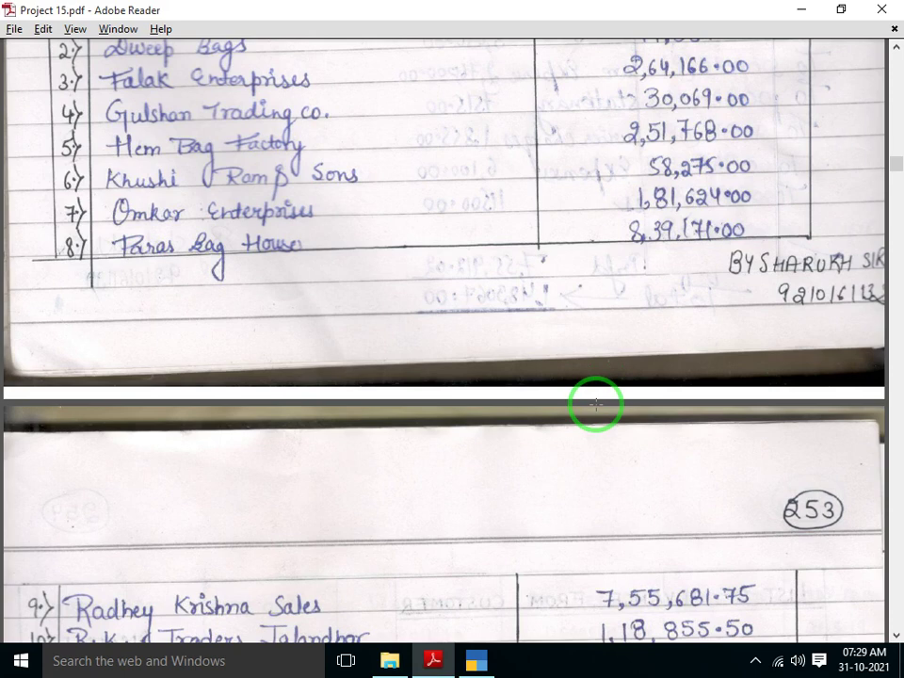
key(alt+Tab)
text(F)
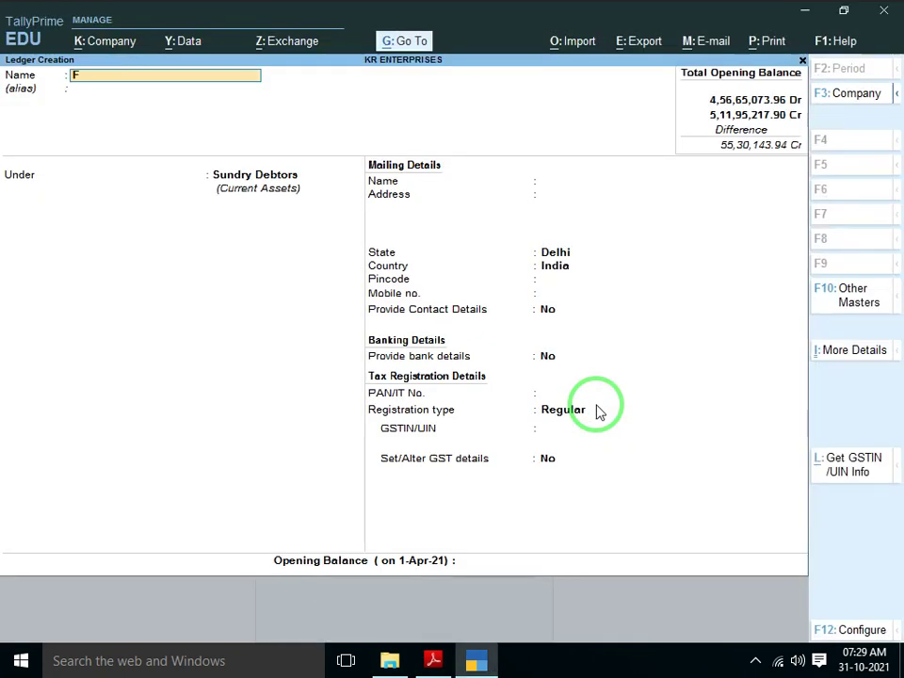
text(ALAK ENTER)
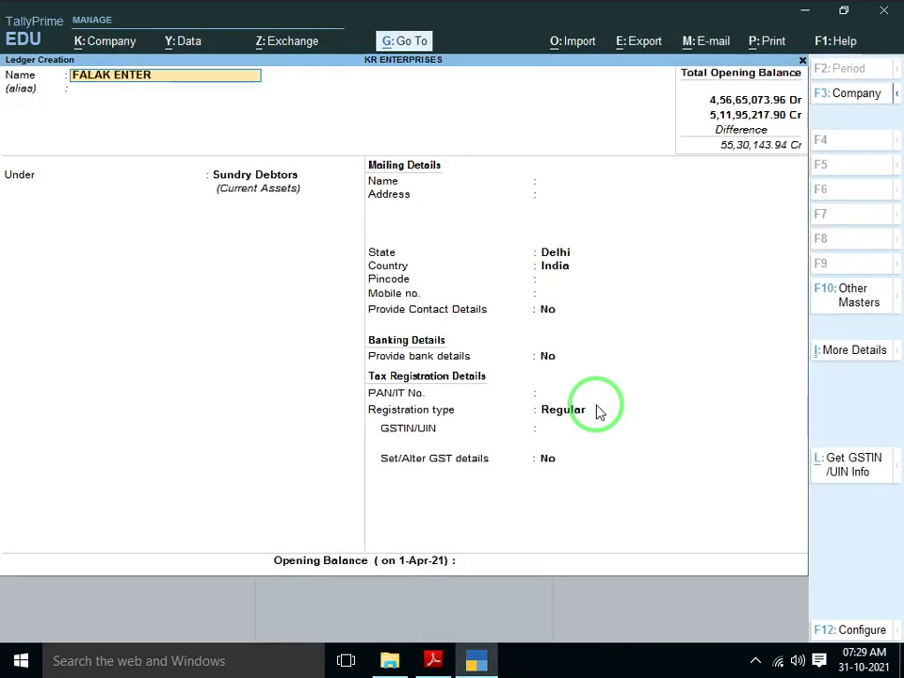
text(PRISE)
key(Return)
key(Return)
key(Return)
key(Return)
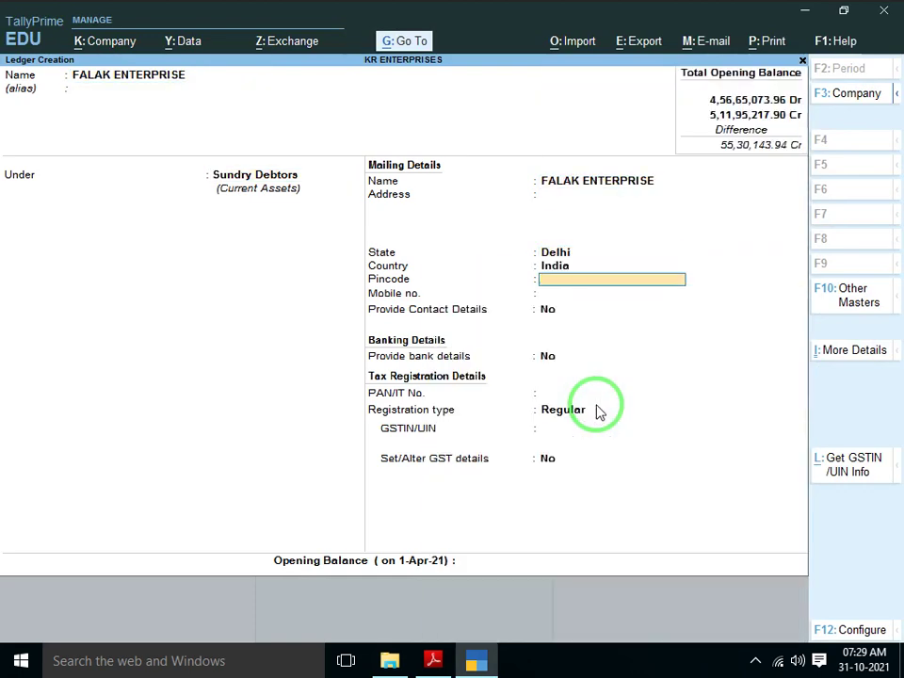
key(Return)
key(Return)
key(Return)
key(Return)
key(Return)
key(Down)
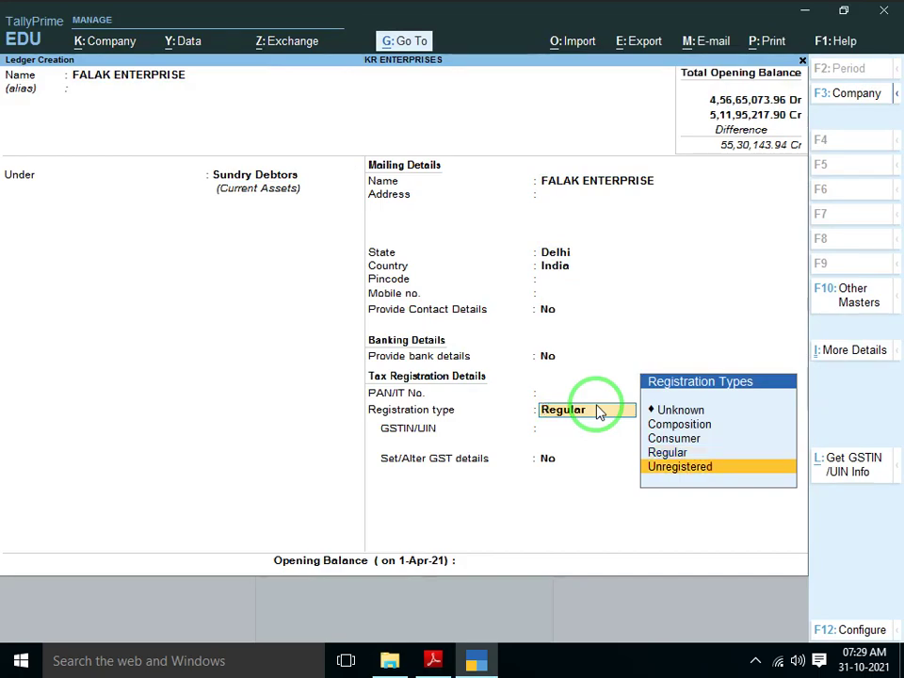
key(Return)
key(alt+Tab)
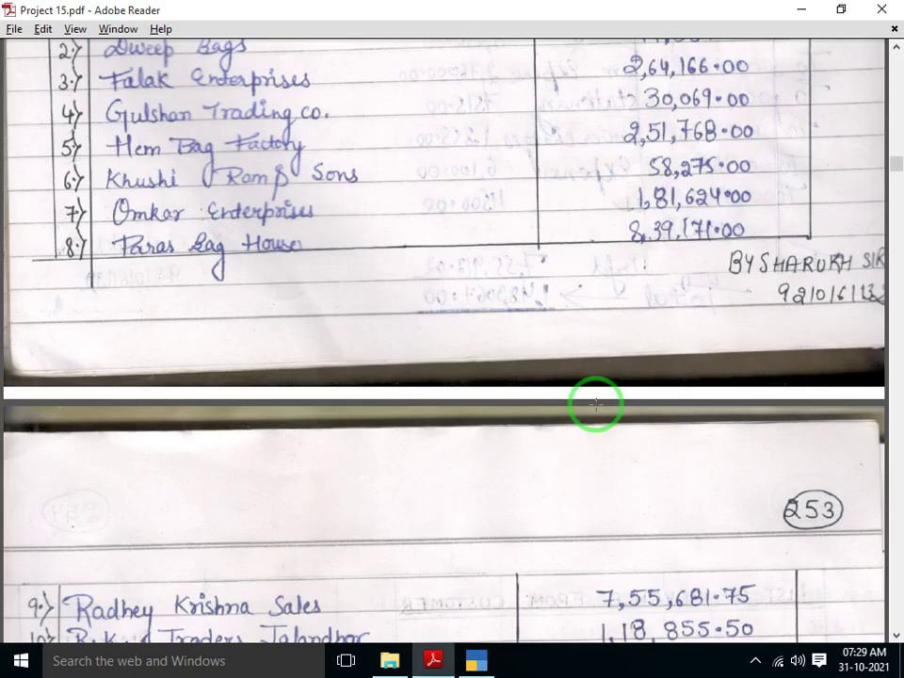
key(alt+Tab)
text(6)
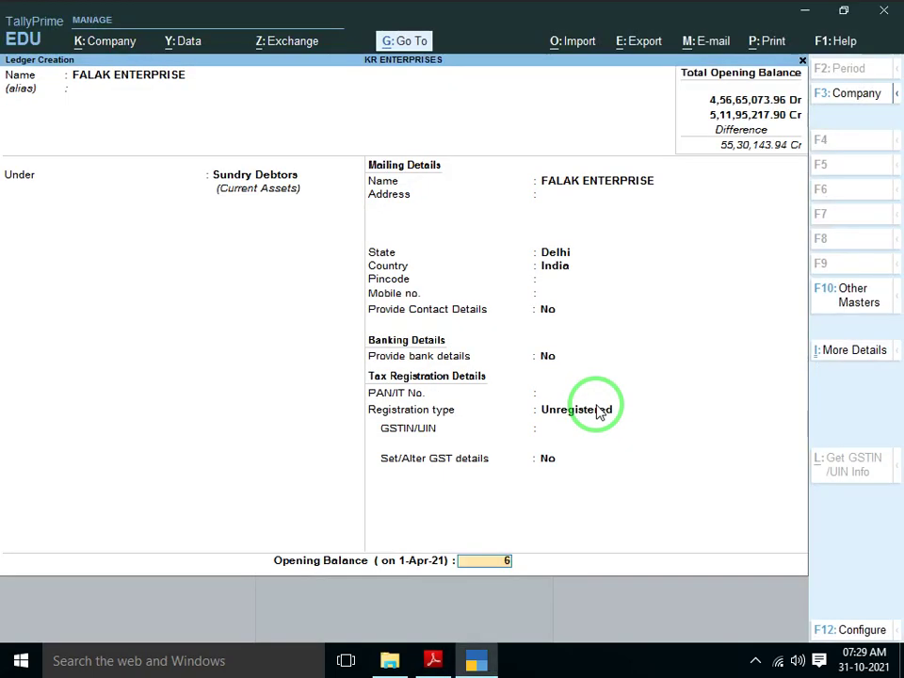
text(264166)
key(Return)
key(Return)
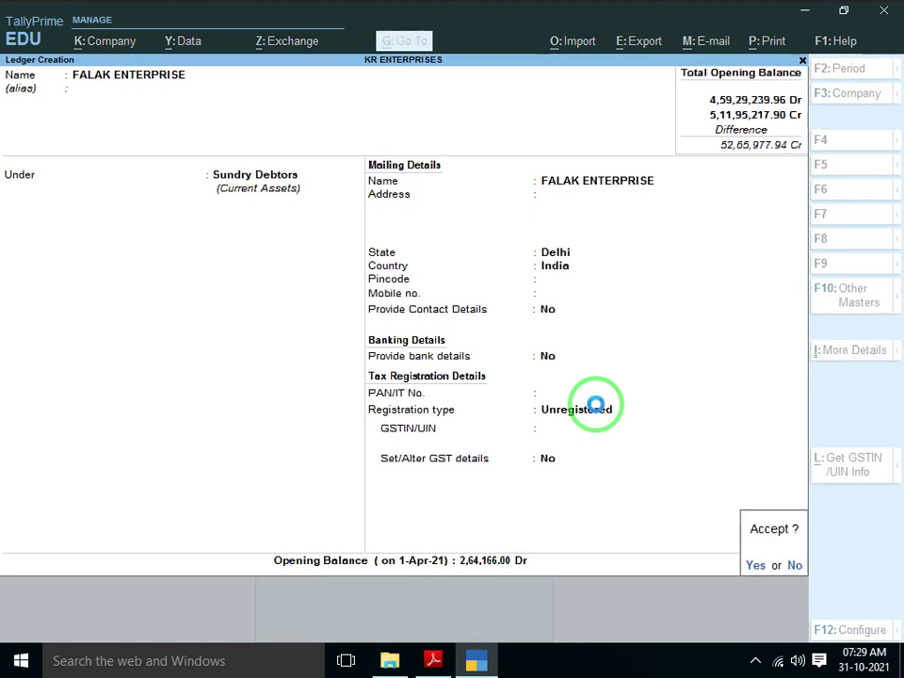
key(Return)
Create GULSHAN TRADING CO under Sundry Debtors, Unregistered, with a 30,069 Dr opening balance
key(alt+Tab)
scroll(596, 405, down, 1)
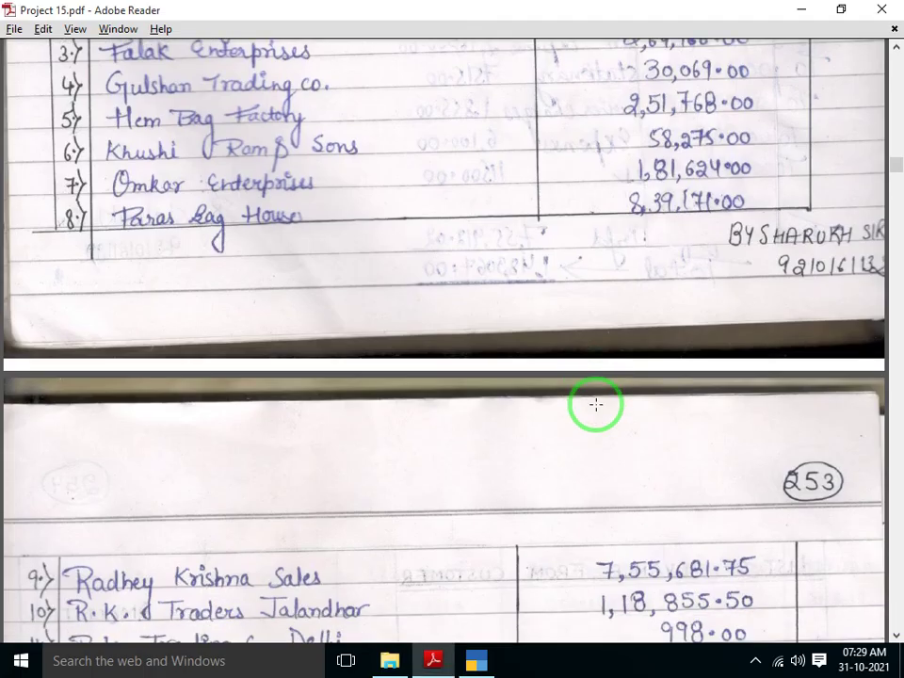
key(alt+Tab)
text(G)
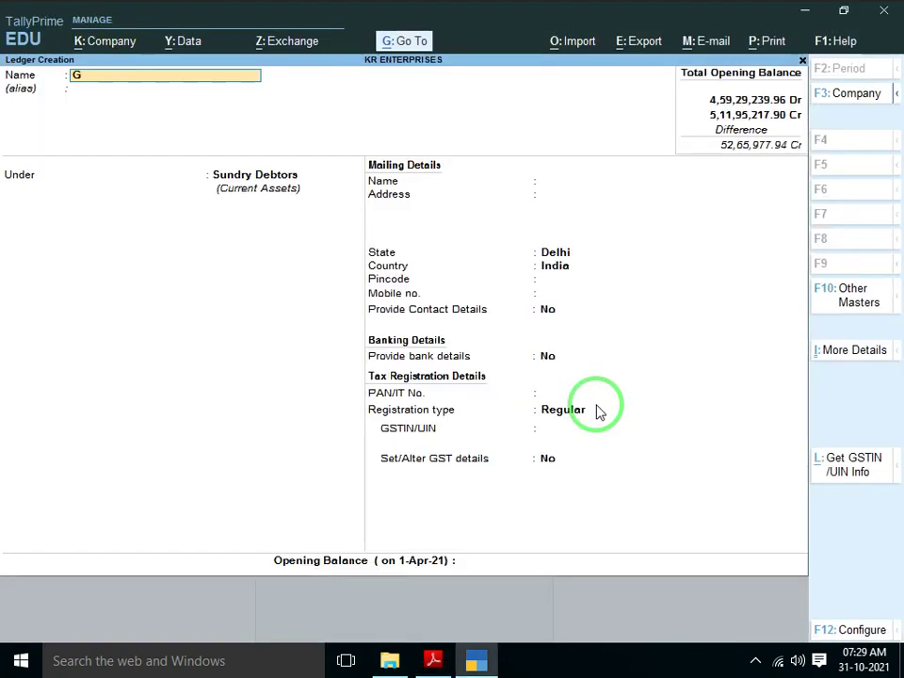
text(ULSHAN TRADING CO)
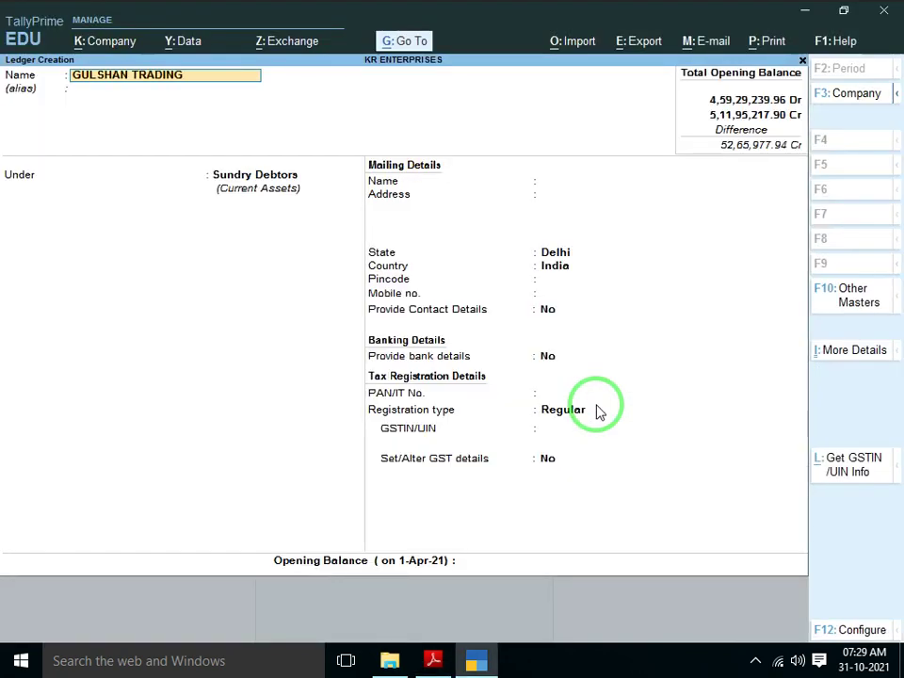
key(Return)
key(Return)
key(Return)
key(Return)
key(Return)
key(Return)
key(Return)
key(Return)
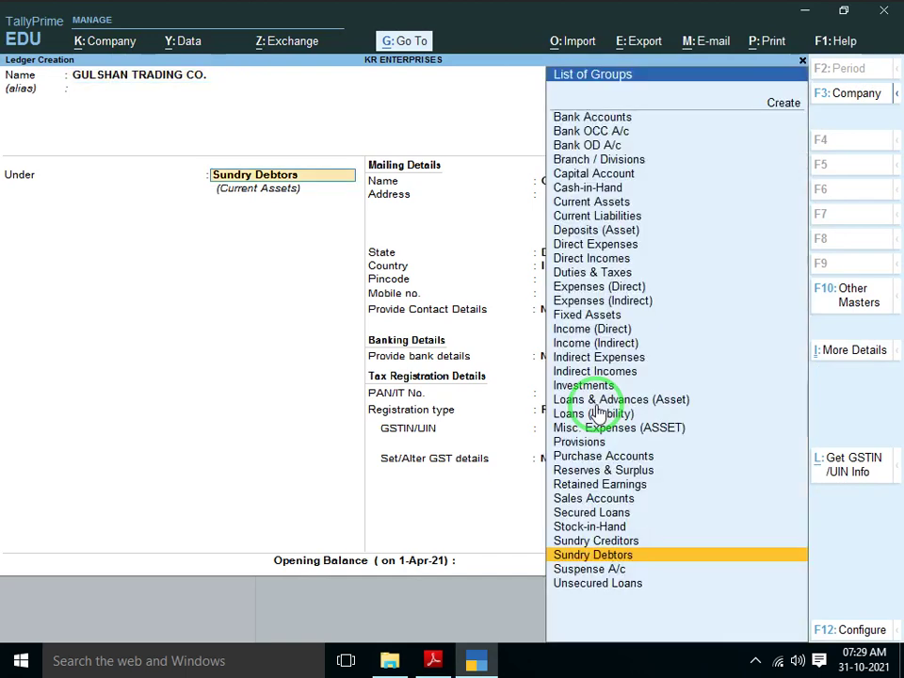
key(Return)
key(Return)
key(Return)
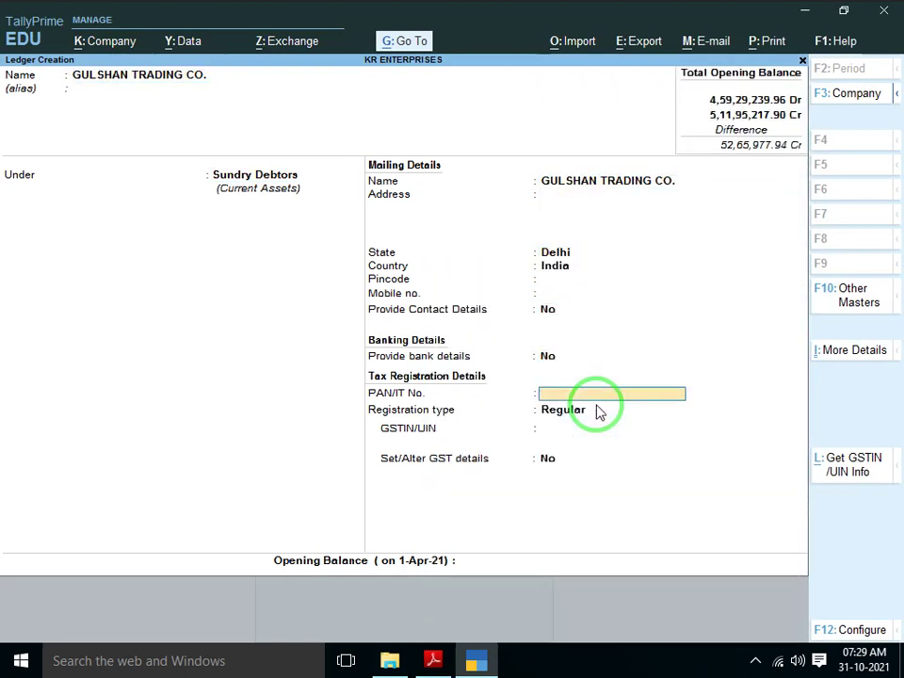
key(Down)
key(Return)
key(Return)
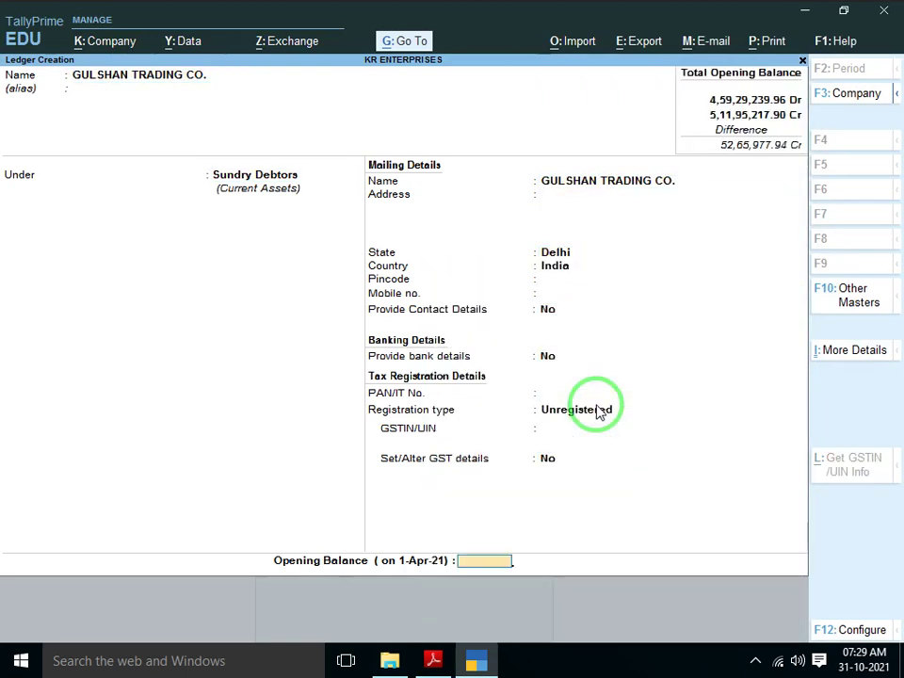
key(alt+Tab)
key(alt+Tab)
text(30069)
key(Return)
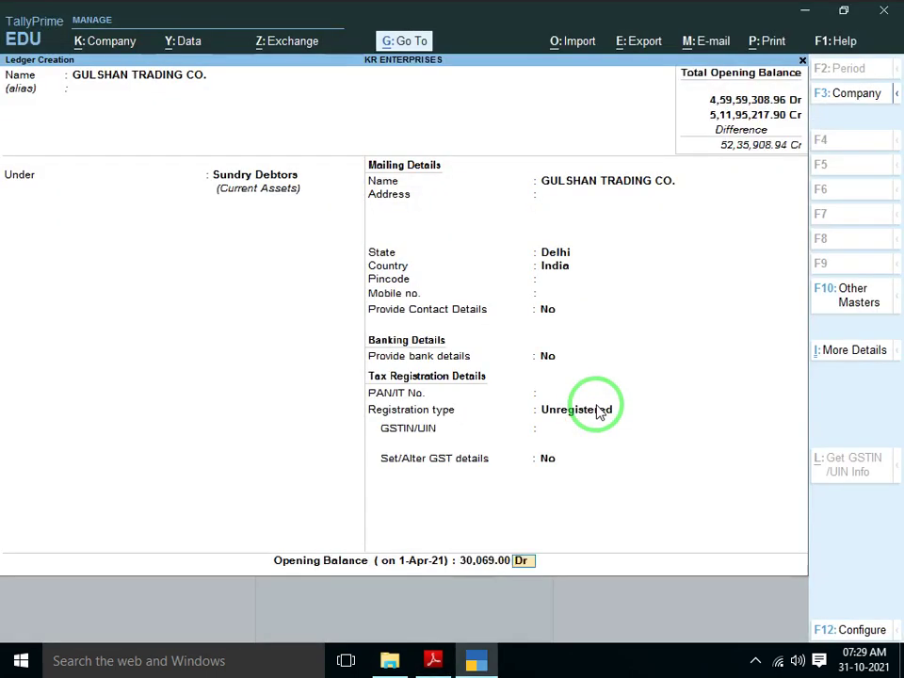
key(Return)
key(Return)
Create HEM BAG FACTORY under Sundry Debtors, Unregistered, with a 2,51,768 Dr opening balance
key(alt+Tab)
scroll(596, 405, down, 1)
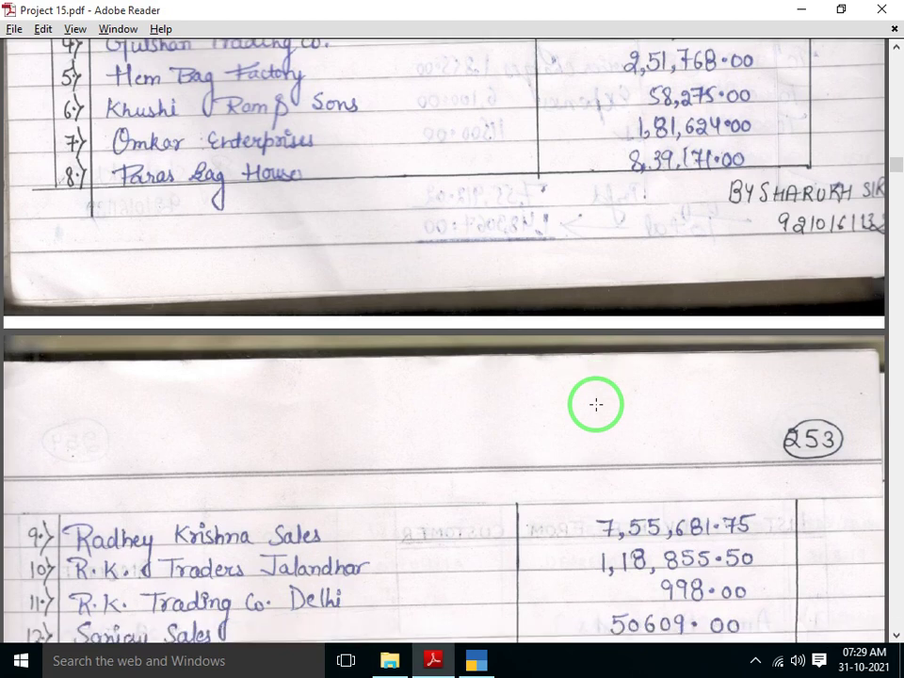
key(alt+Tab)
text(HEM)
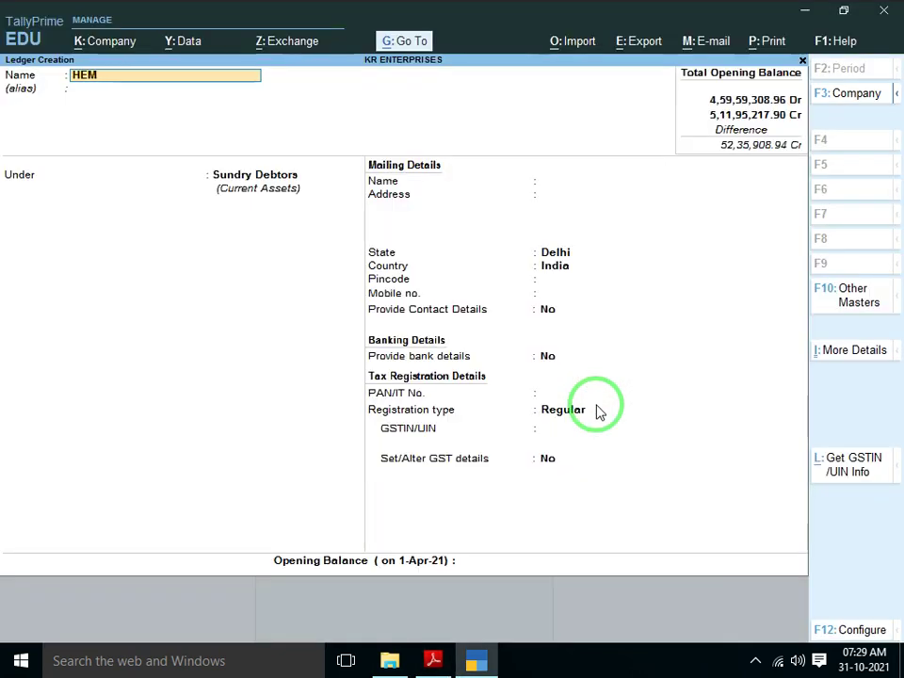
text( BAG FACTROY)
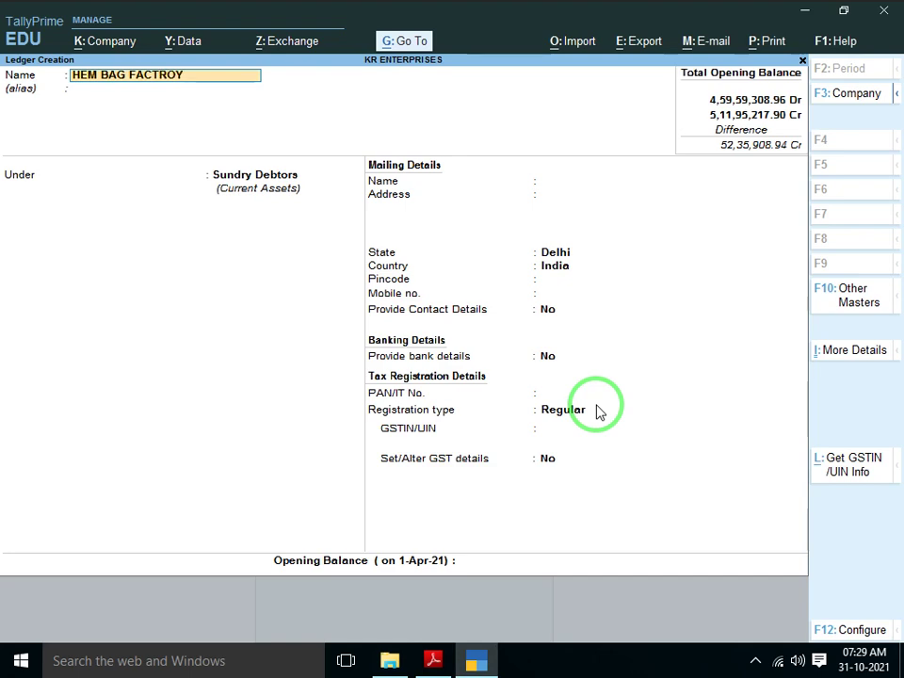
key(BackSpace)
key(BackSpace)
key(BackSpace)
text(ORY)
key(Return)
key(Return)
key(Return)
key(Return)
key(Return)
key(Return)
key(Return)
key(Return)
key(Return)
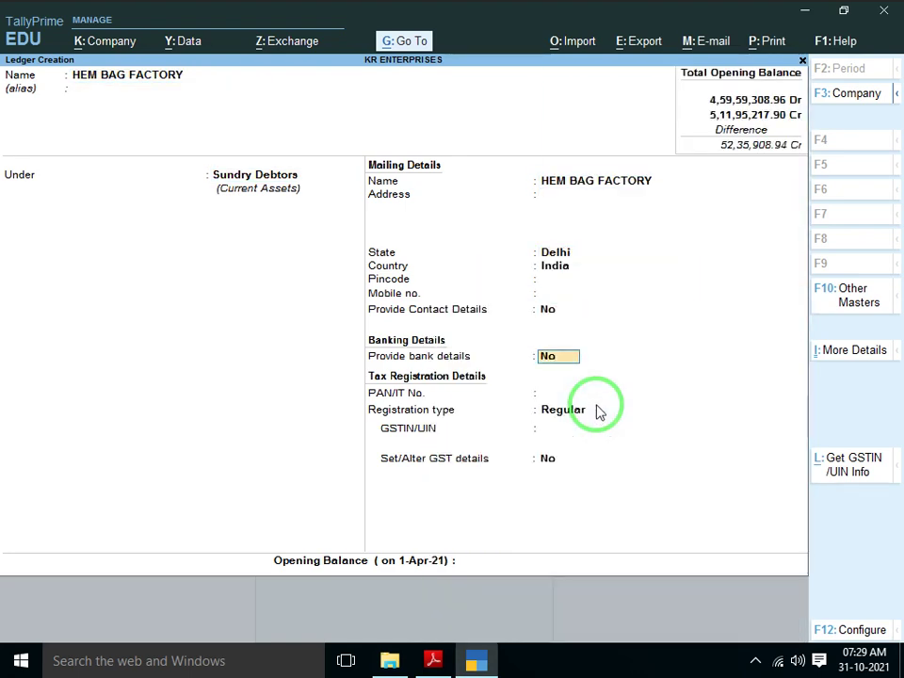
key(Return)
key(Return)
key(Down)
key(Return)
key(Return)
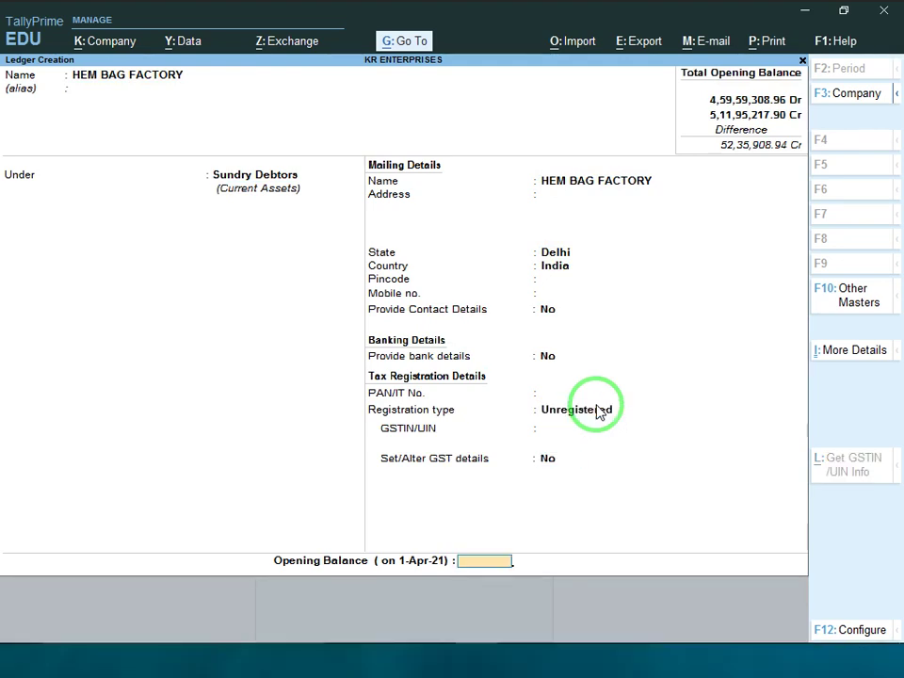
key(alt+Tab)
key(alt+Tab)
text(251768)
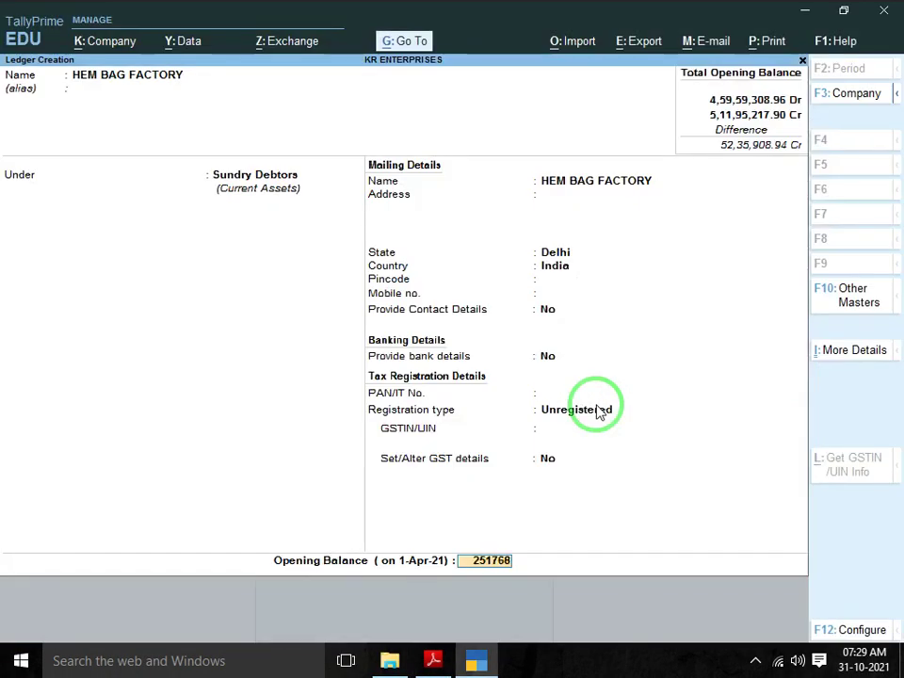
key(Return)
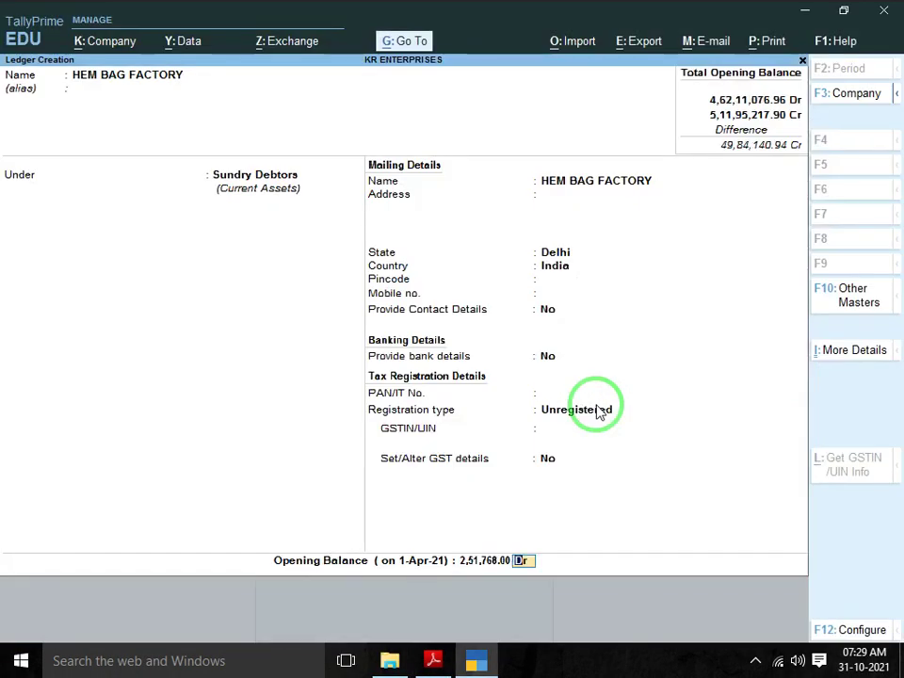
key(Return)
key(Return)
key(alt+Tab)
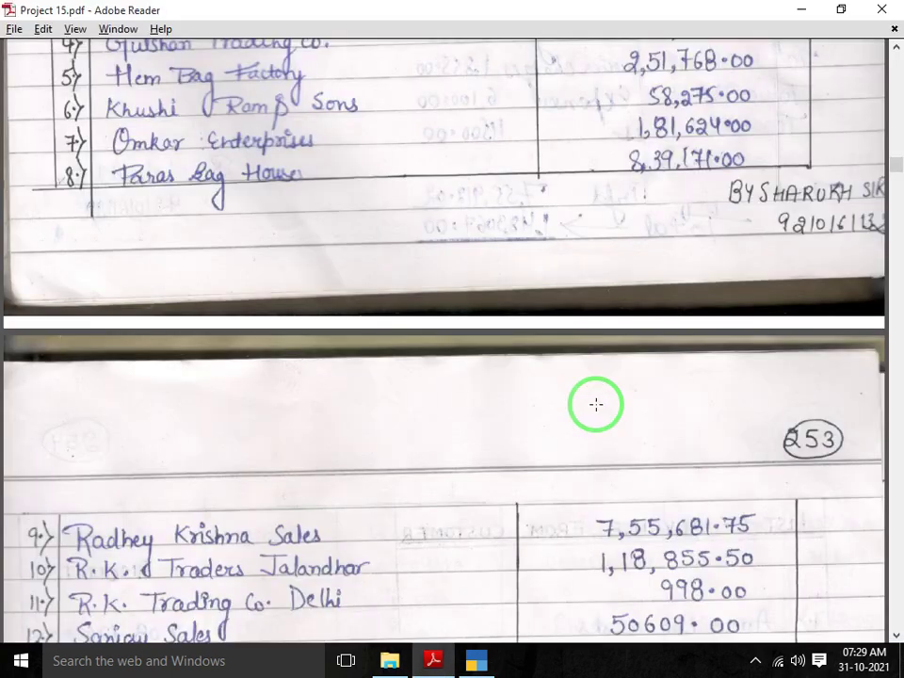
Create KHUSI RAM & SONS under Sundry Debtors, Unregistered, with a 58,275 Dr opening balance
scroll(596, 404, down, 2)
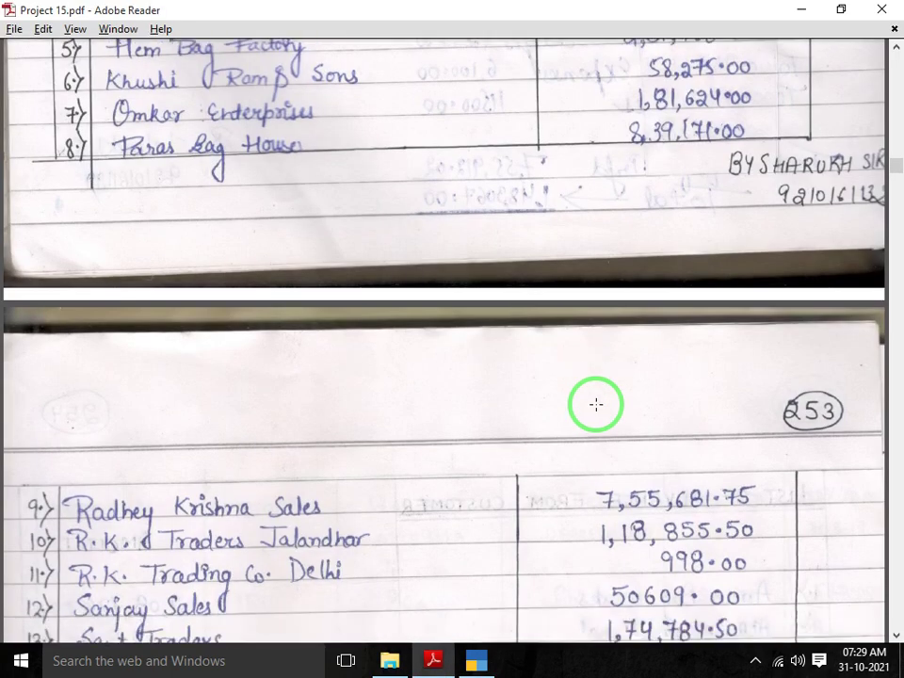
key(alt+Tab)
text(KHU)
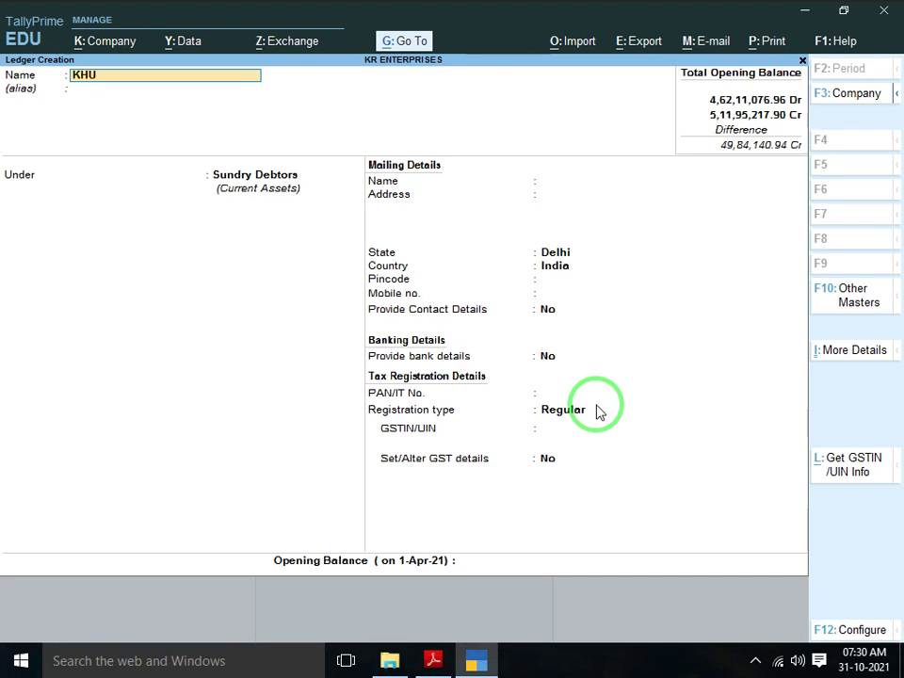
text(SI RAM & SONS)
key(Return)
key(Return)
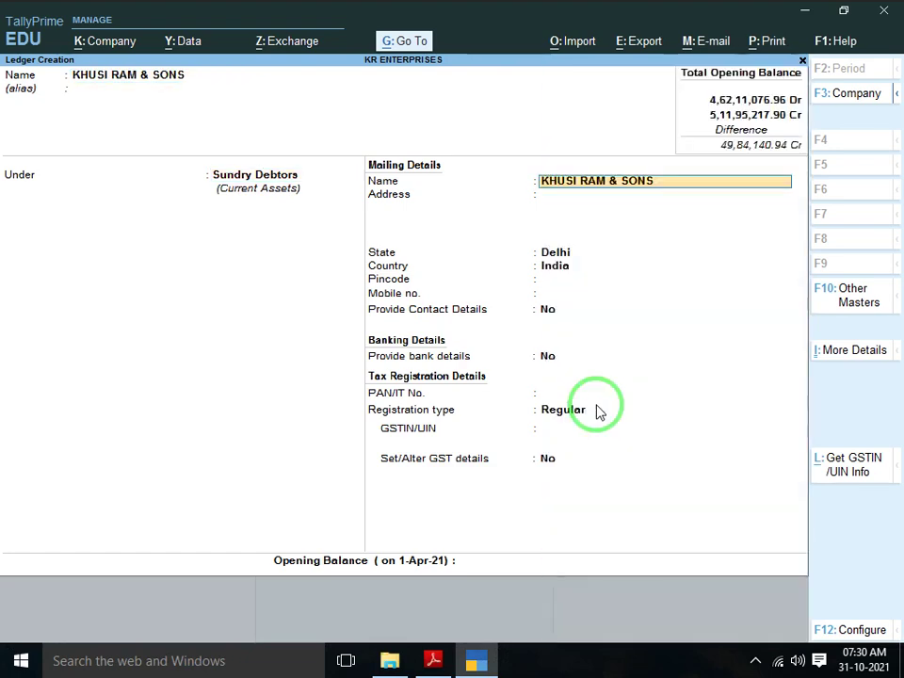
key(Return)
key(Return)
key(Return)
key(Return)
key(Return)
key(Return)
key(Return)
key(Return)
key(Return)
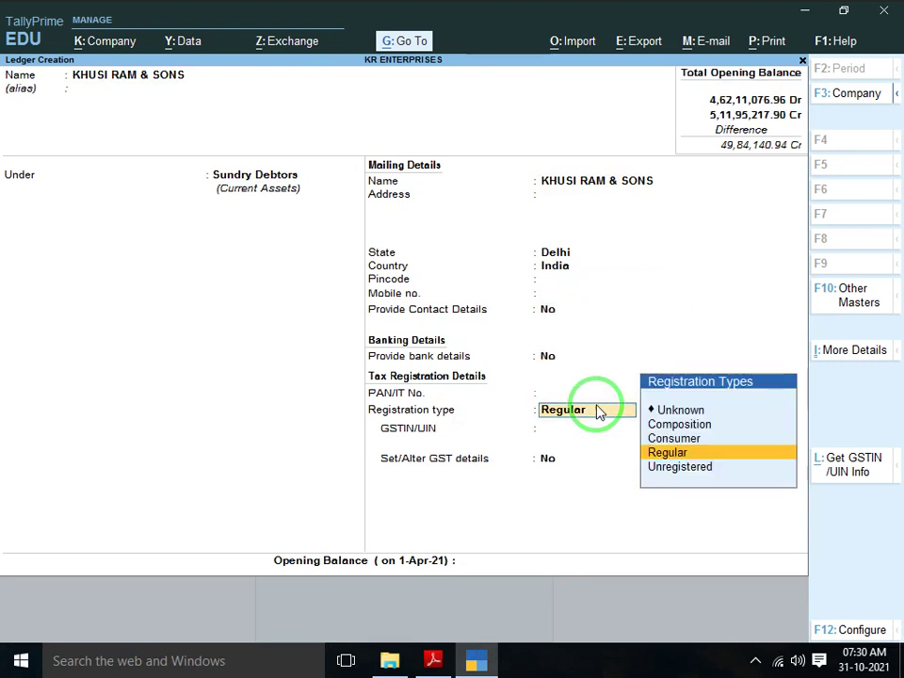
key(Down)
key(Return)
key(Return)
key(alt+Tab)
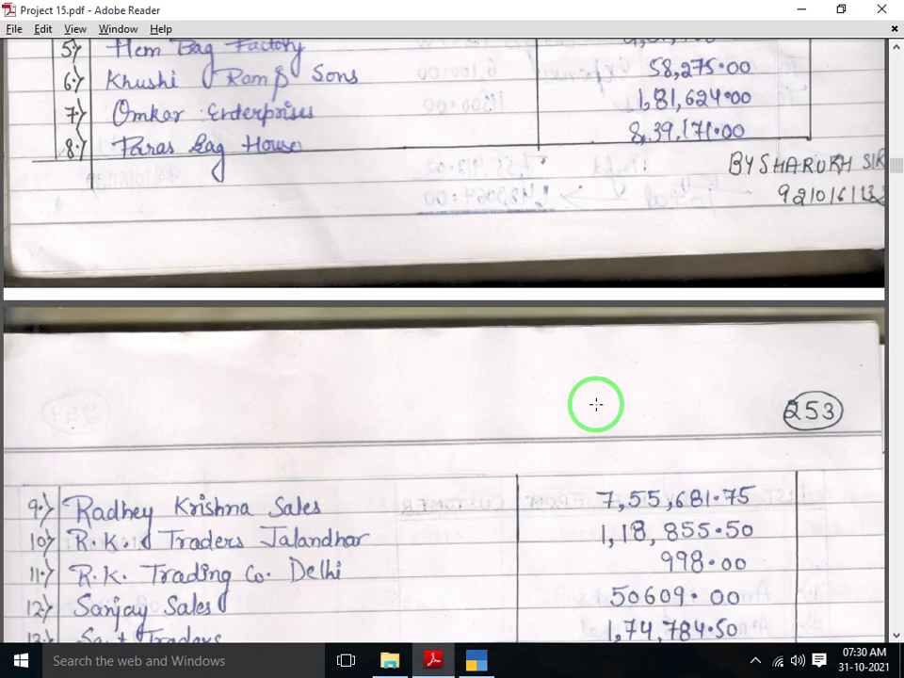
key(alt+Tab)
text(58)
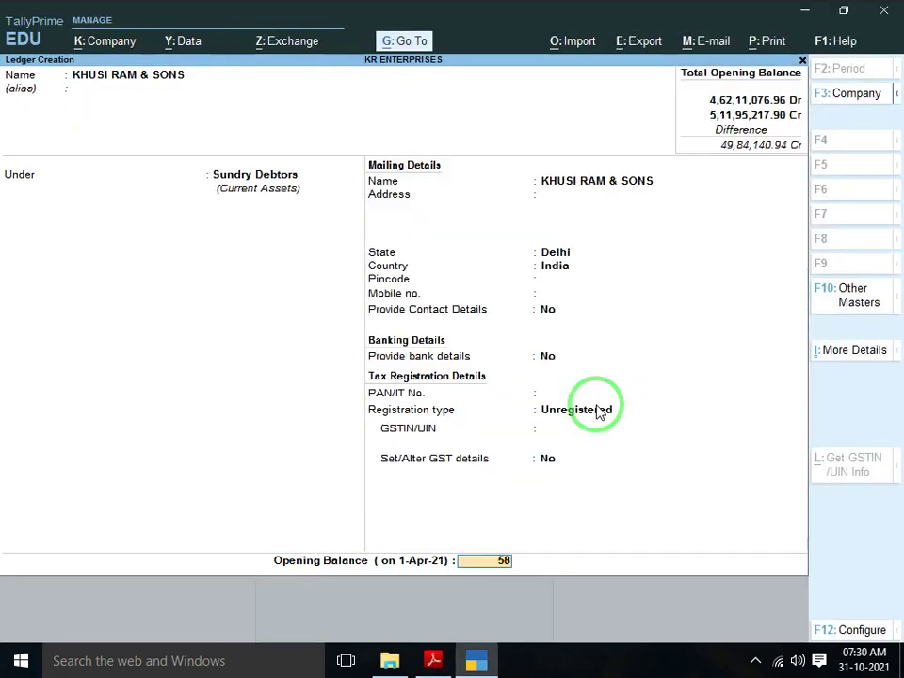
text(,275)
key(Return)
key(Return)
key(Return)
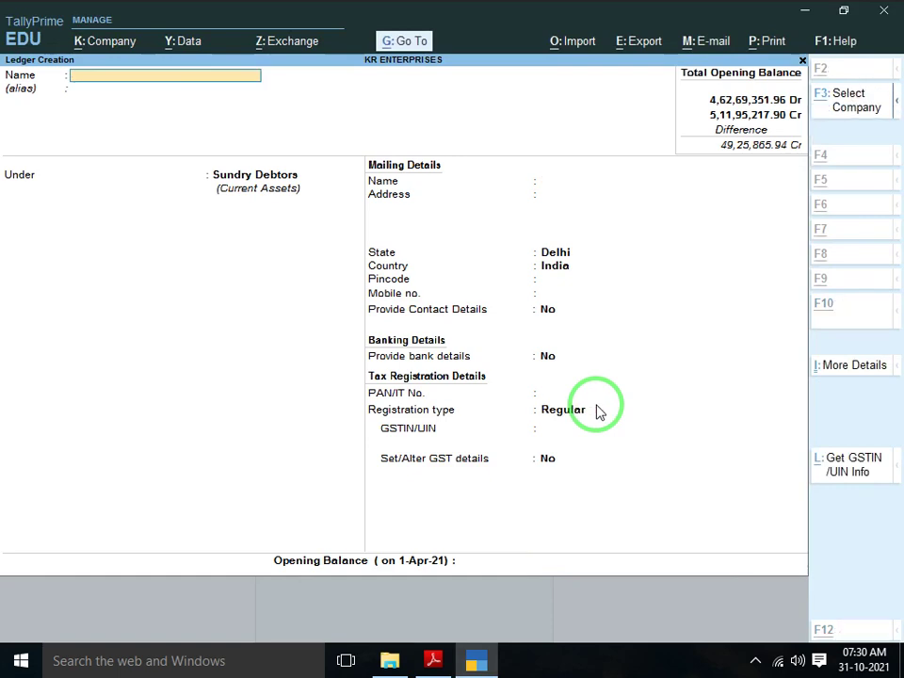
key(alt+Tab)
Enter OMKAR ENTERPRISE as Unregistered with a 1,81,624.00 Dr opening balance and accept it
scroll(596, 405, down, 1)
scroll(596, 405, down, 1)
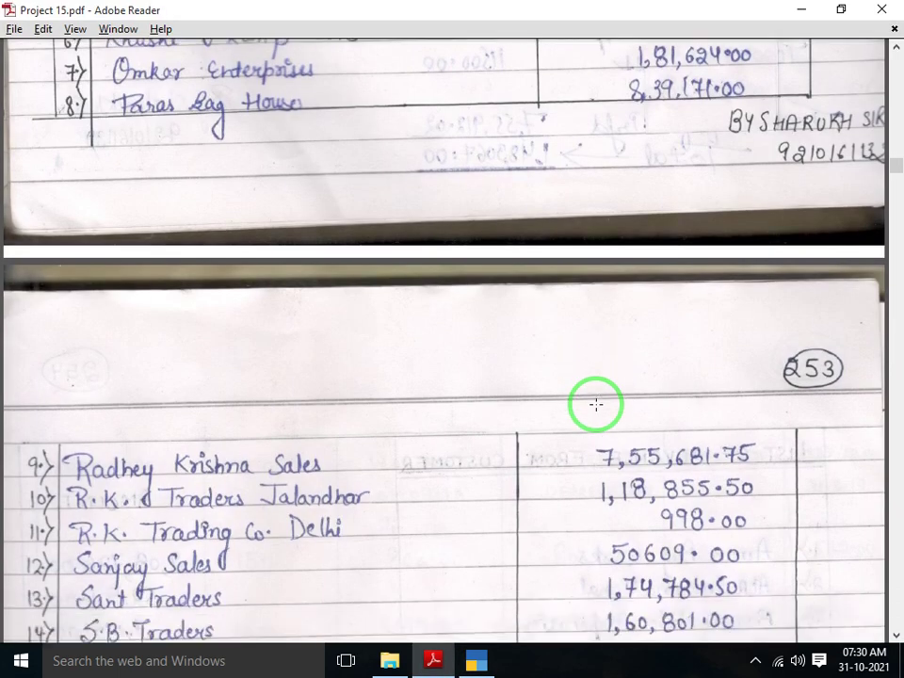
key(alt+Tab)
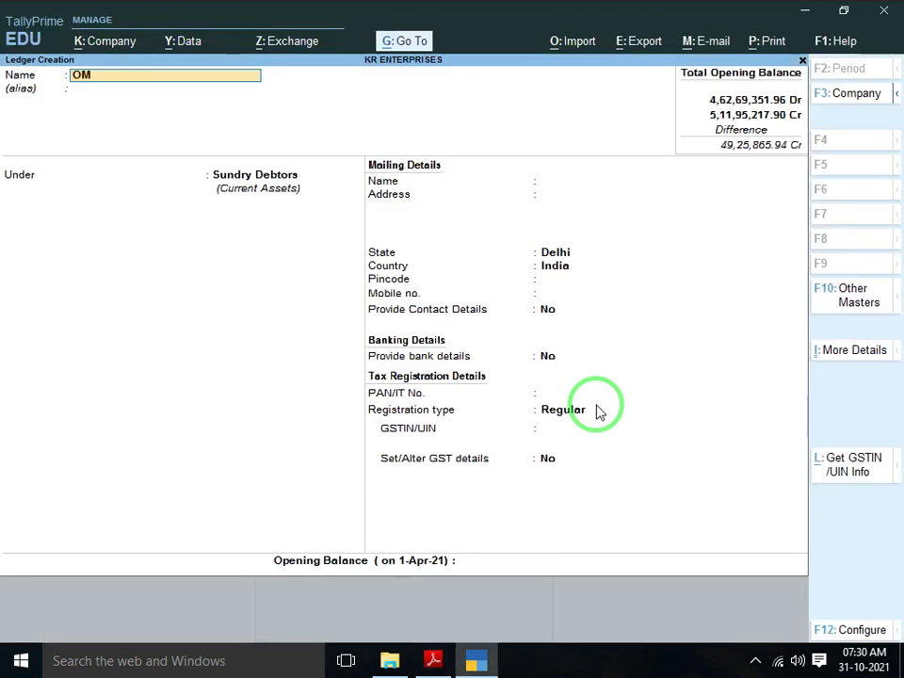
text(OMKAR ENTERPRI)
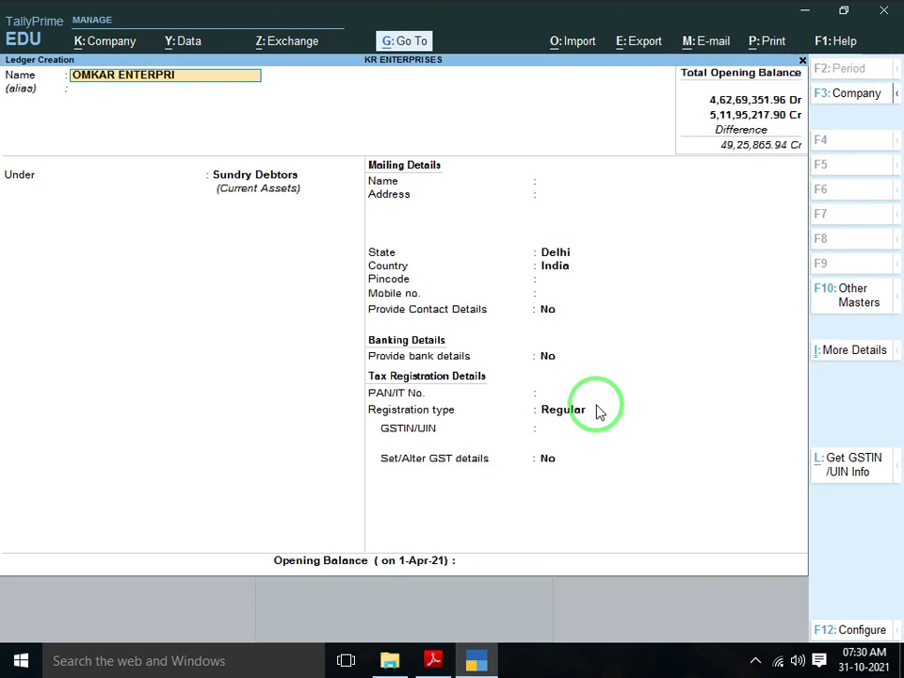
text(SE)
key(Return)
key(Return)
key(Return)
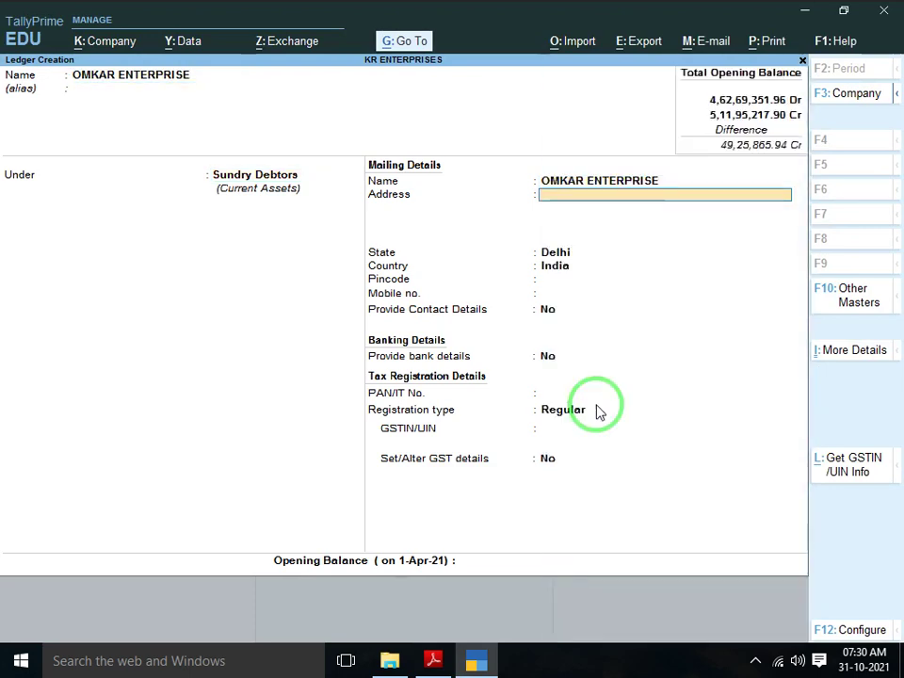
key(Return)
key(Return)
key(Return)
key(Return)
key(Return)
key(Return)
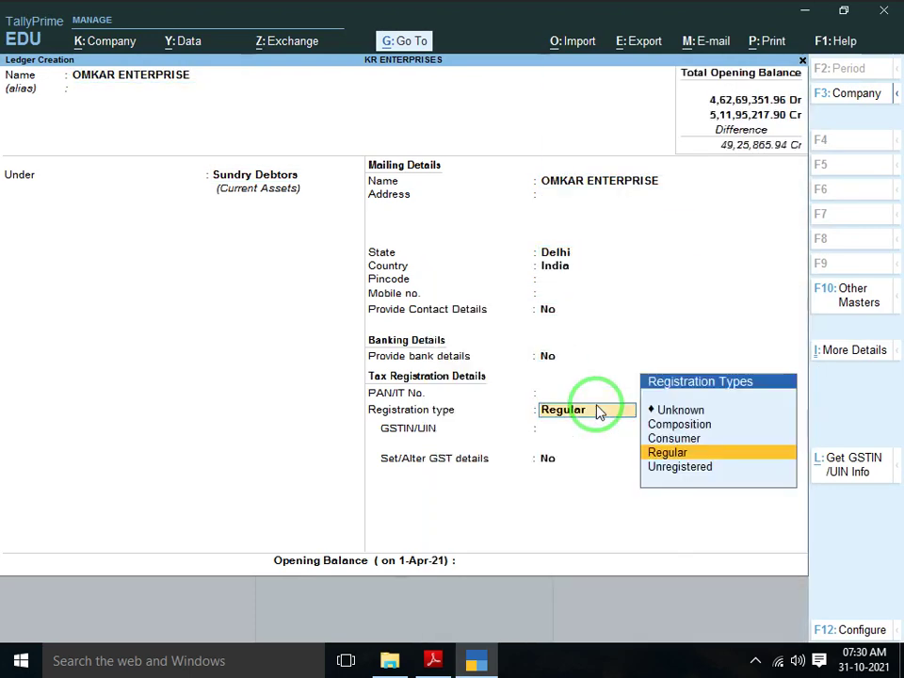
key(Down)
key(Return)
key(Return)
key(alt+Tab)
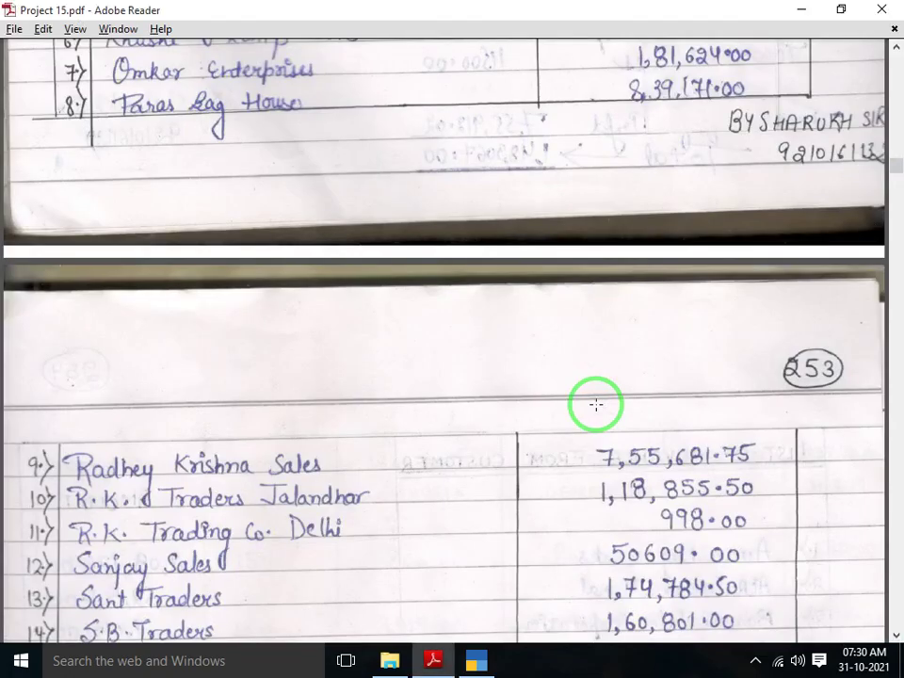
key(alt+Tab)
text(181)
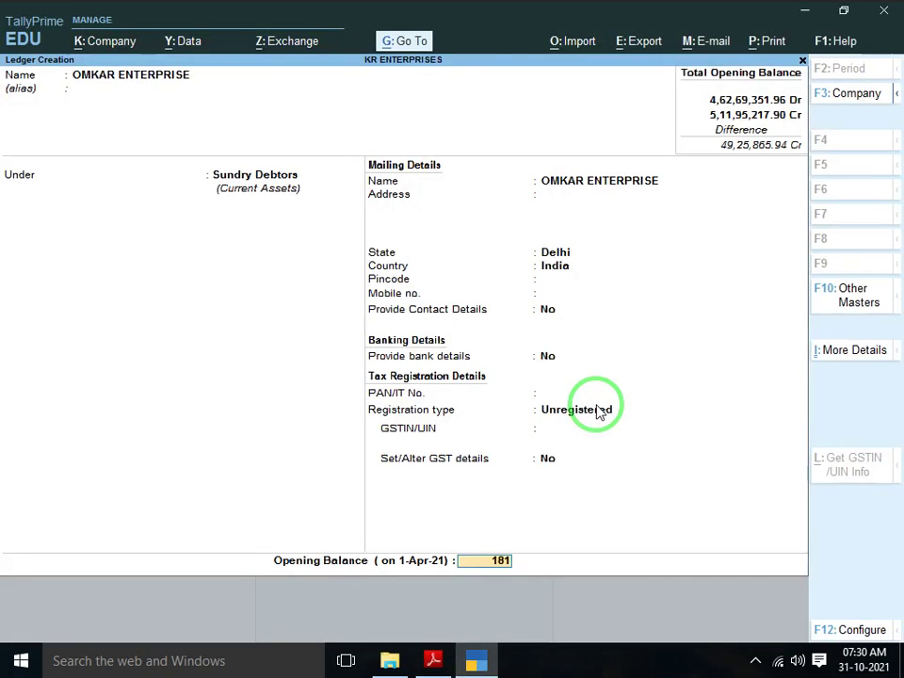
key(alt+Tab)
key(alt+Tab)
text(624)
key(Return)
key(Return)
Save the OMKAR ENTERPRISE ledger and find the next customer in the scanned debtors list
key(y)
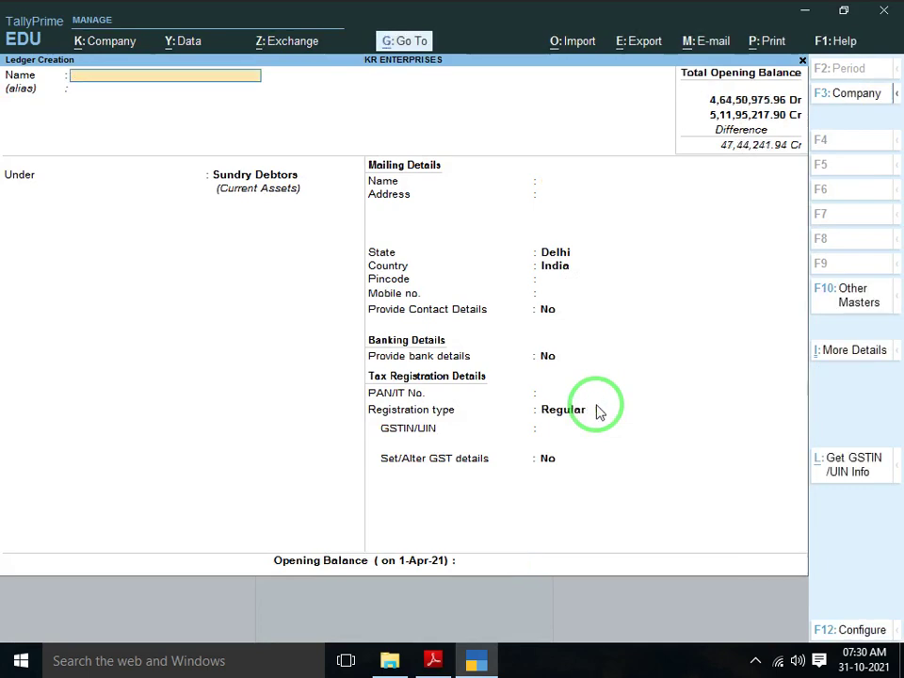
key(alt+Tab)
scroll(596, 405, down, 1)
scroll(597, 405, down, 1)
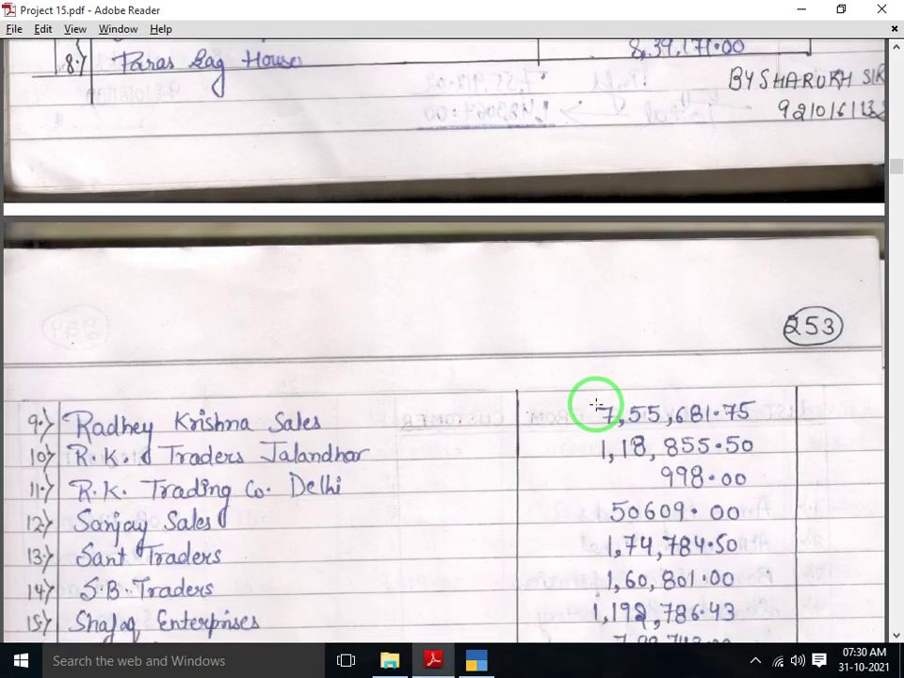
scroll(596, 405, up, 1)
key(alt+Tab)
Create PARAS BAG HOUSE under Sundry Debtors, Unregistered, with an 8,39,171.00 Dr opening balance
text(P)
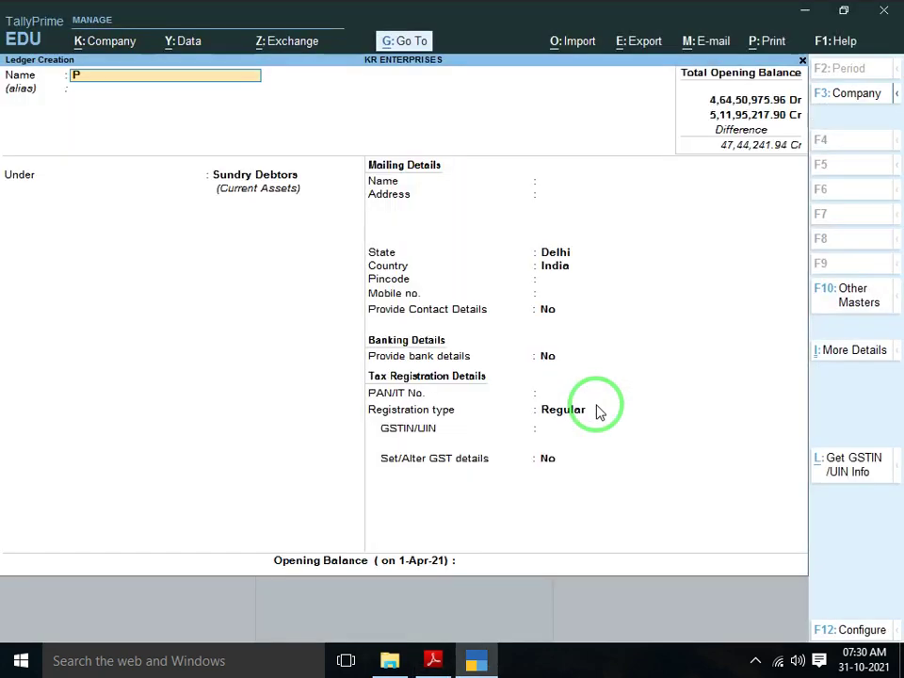
text(ARAS BAG HOUSE)
key(Return)
key(Return)
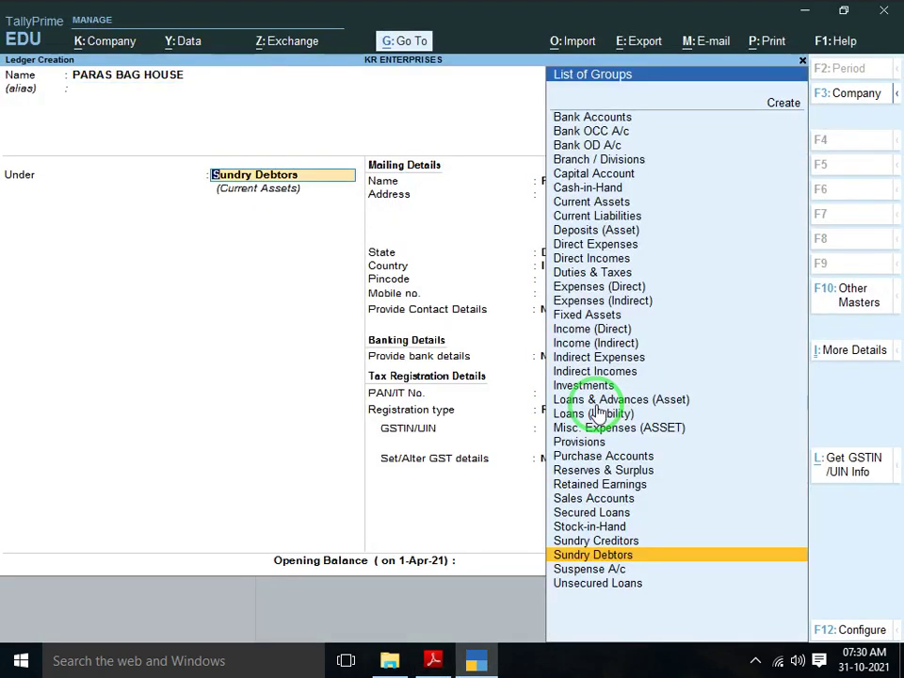
key(Return)
key(Return)
key(Return)
key(Return)
key(Return)
key(Return)
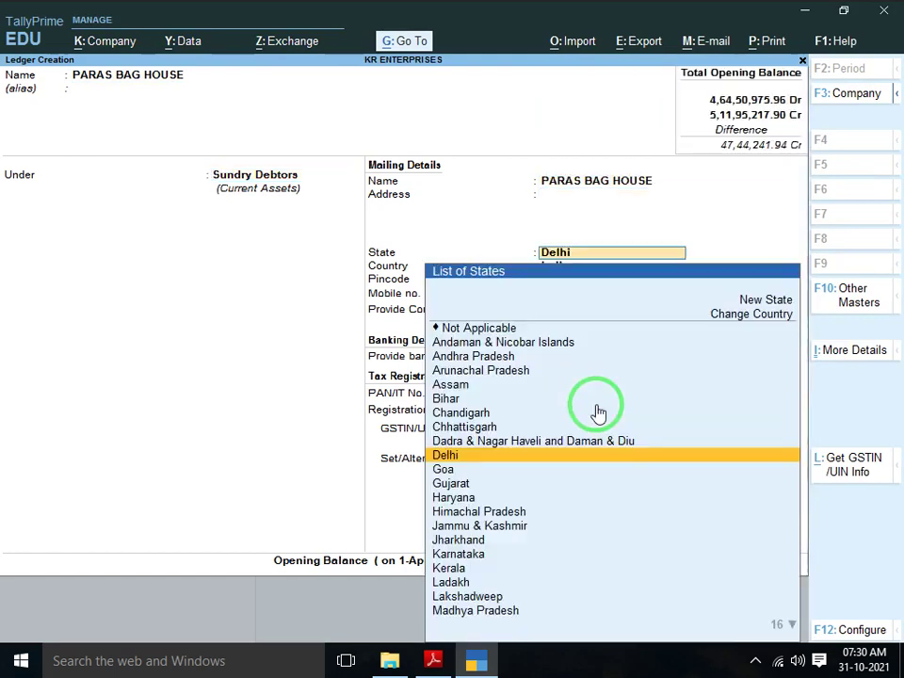
key(Return)
key(Return)
key(Return)
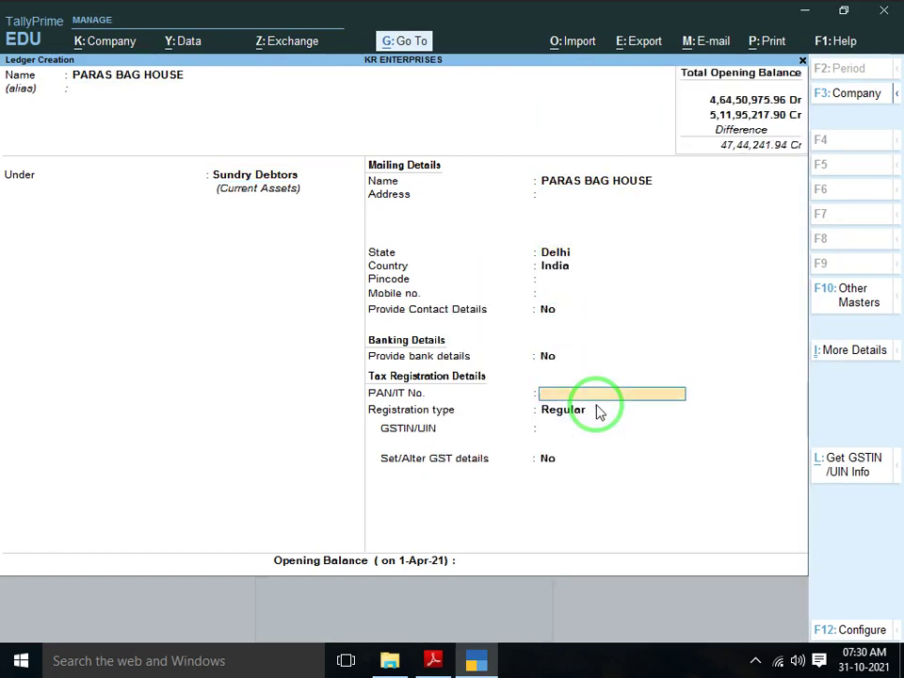
key(Down)
key(Return)
key(alt+Tab)
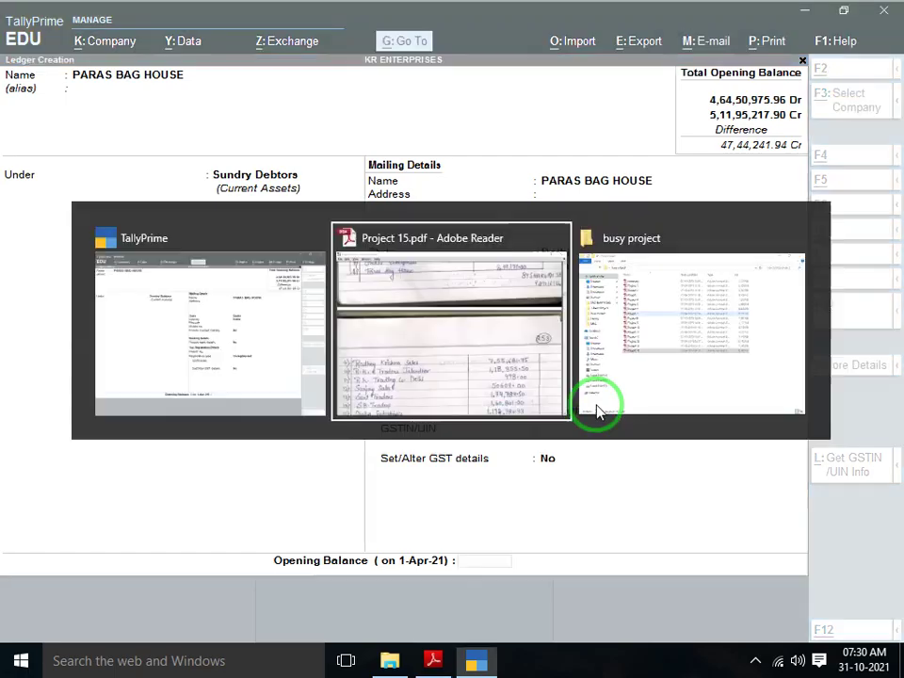
key(alt+Tab)
text(839)
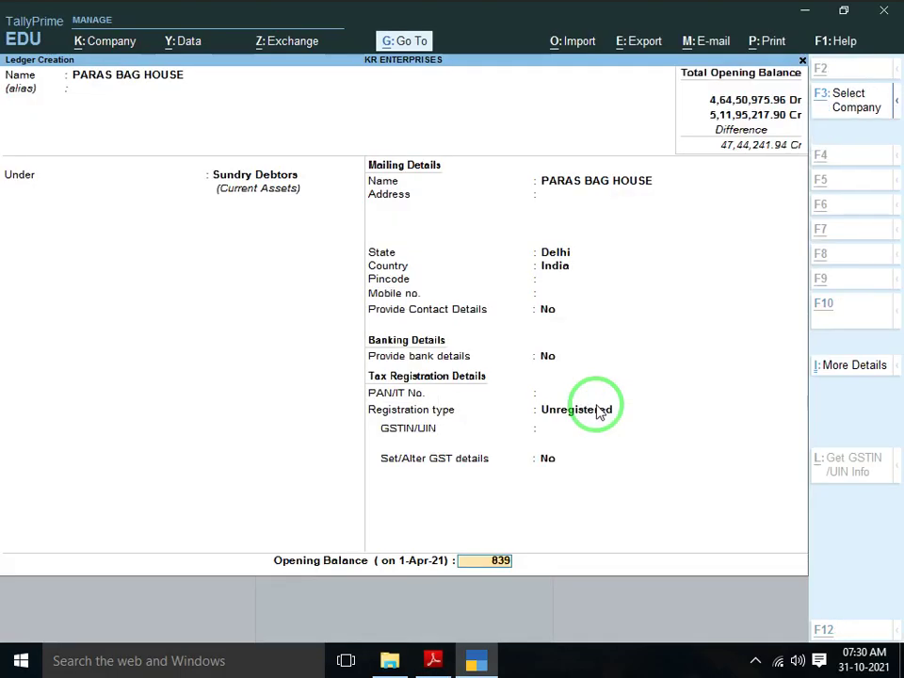
key(alt+Tab)
key(alt+Tab)
text(171)
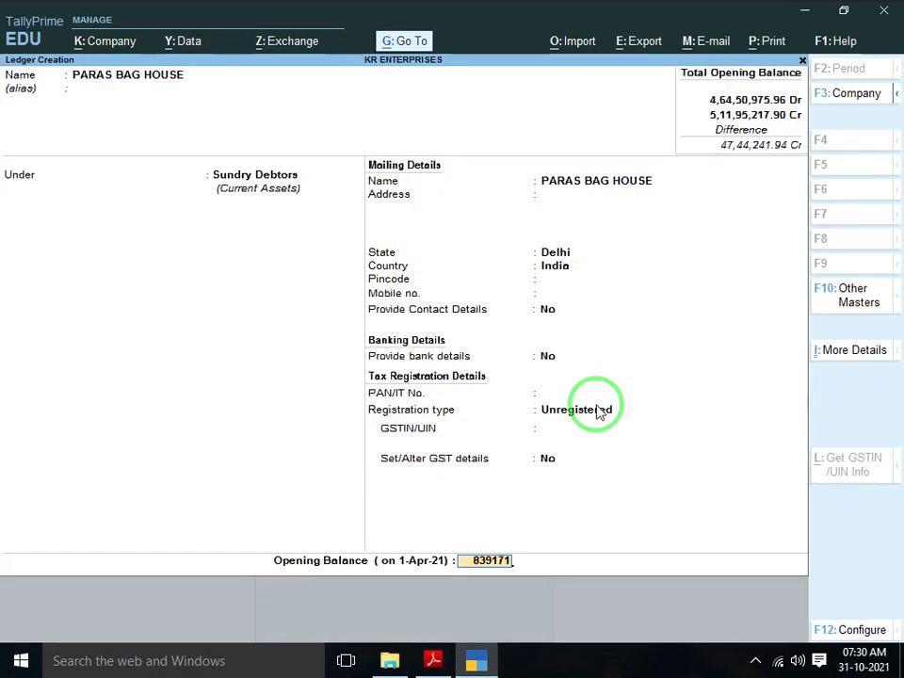
key(Return)
key(Return)
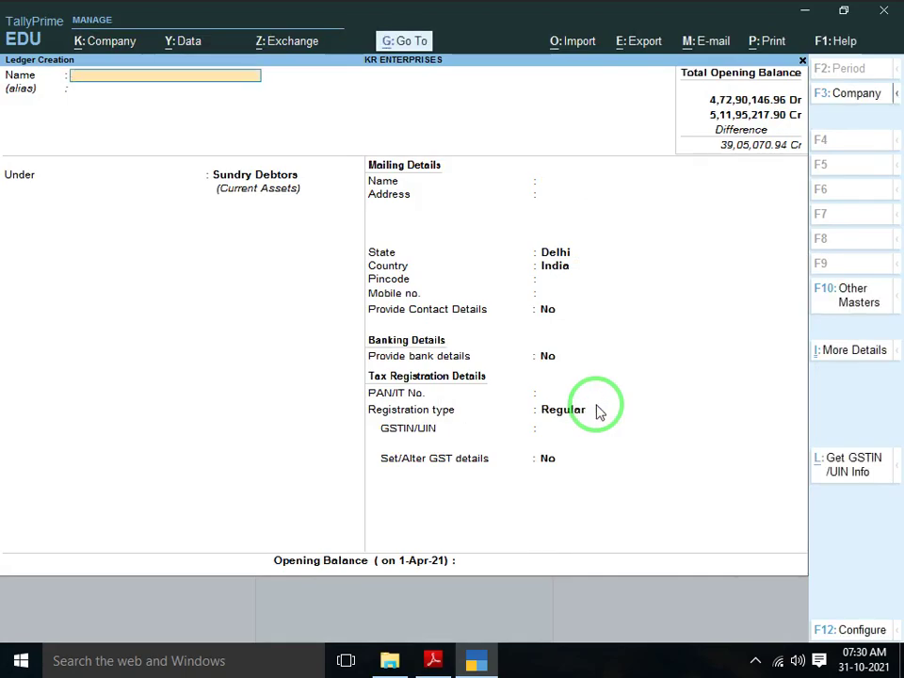
key(alt+Tab)
Start the RADHEY KRISHNA SALES ledger under Sundry Debtors as Unregistered
scroll(596, 405, down, 3)
scroll(596, 405, down, 6)
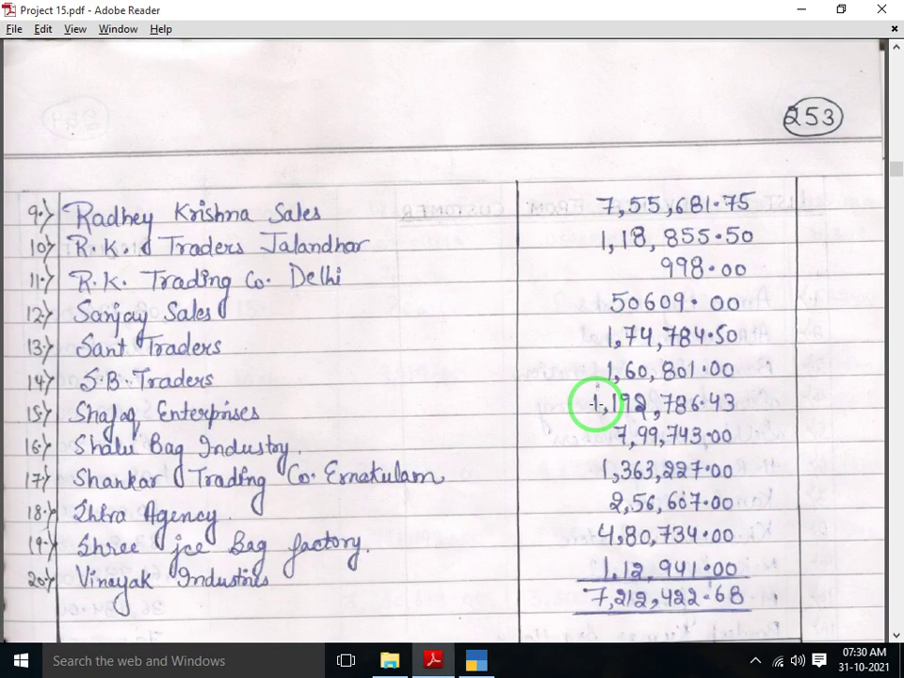
scroll(596, 405, down, 2)
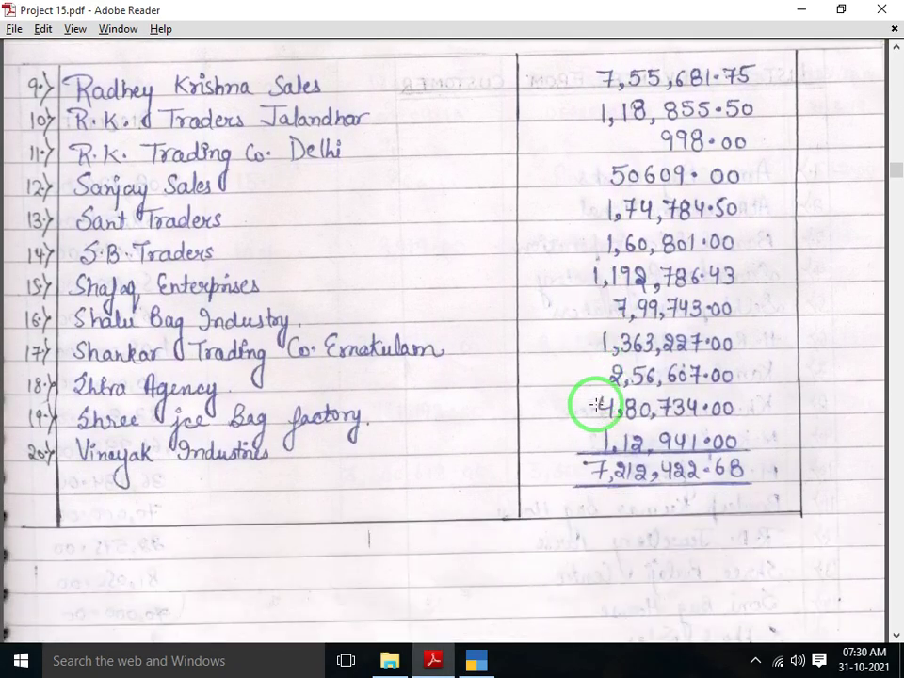
key(alt+Tab)
text(RAD)
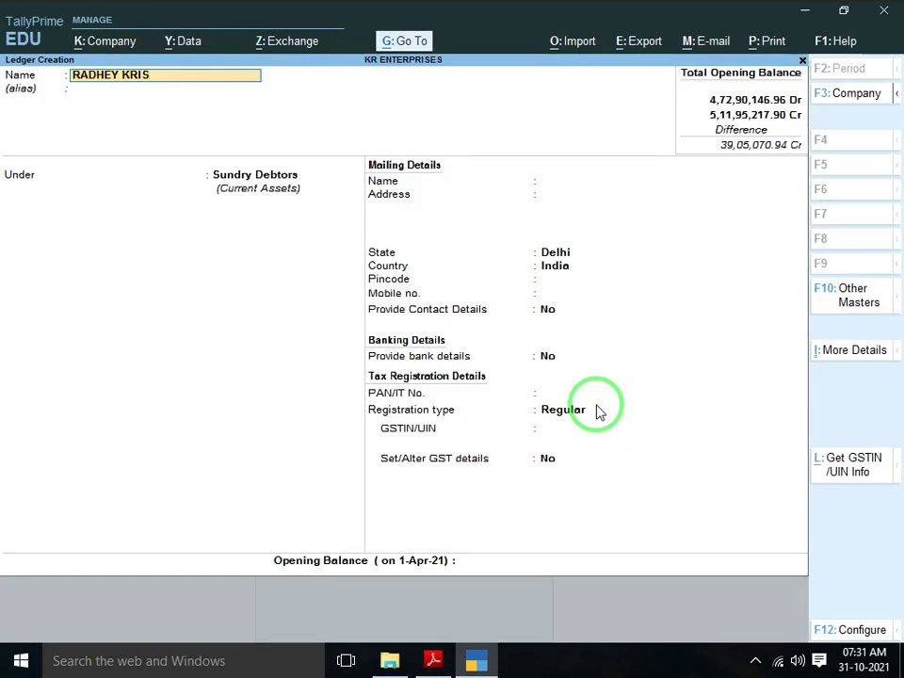
text(HEY KRISHNA SALES)
key(Return)
key(Return)
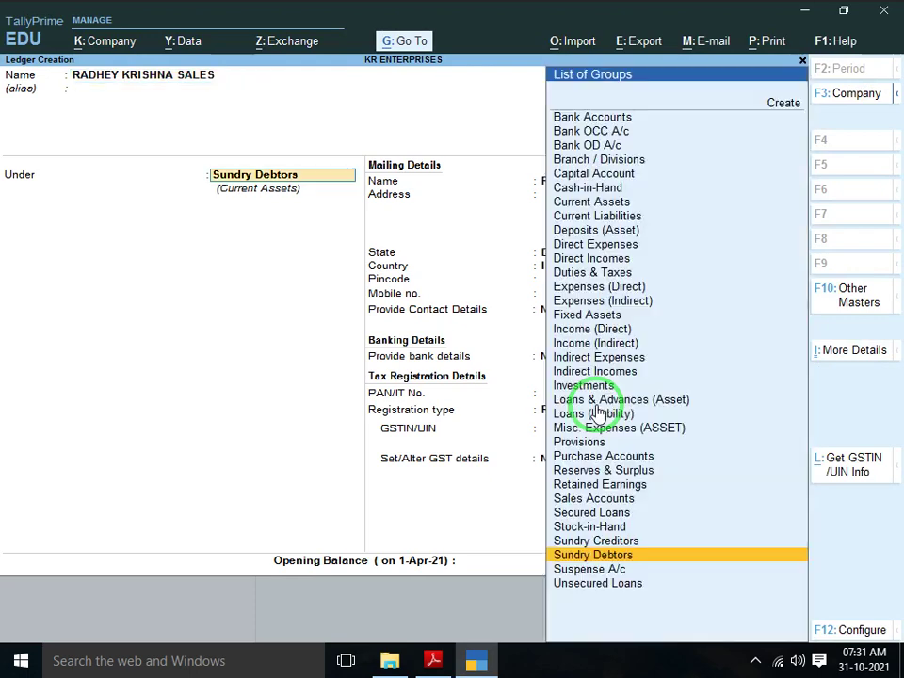
key(Return)
key(Return)
key(Return)
key(Return)
key(Return)
key(Return)
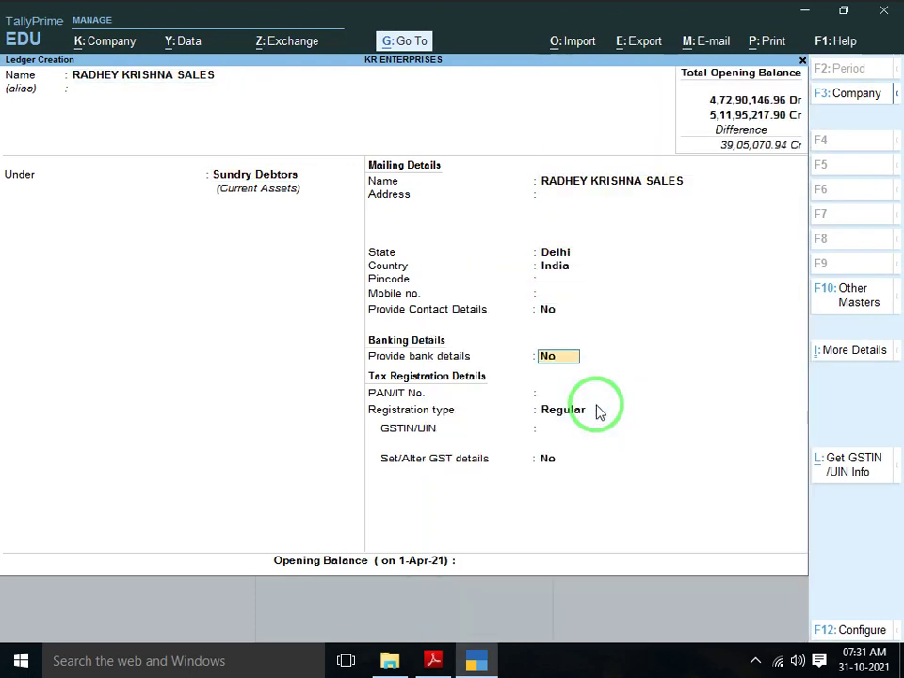
key(Return)
key(Return)
key(Down)
key(Return)
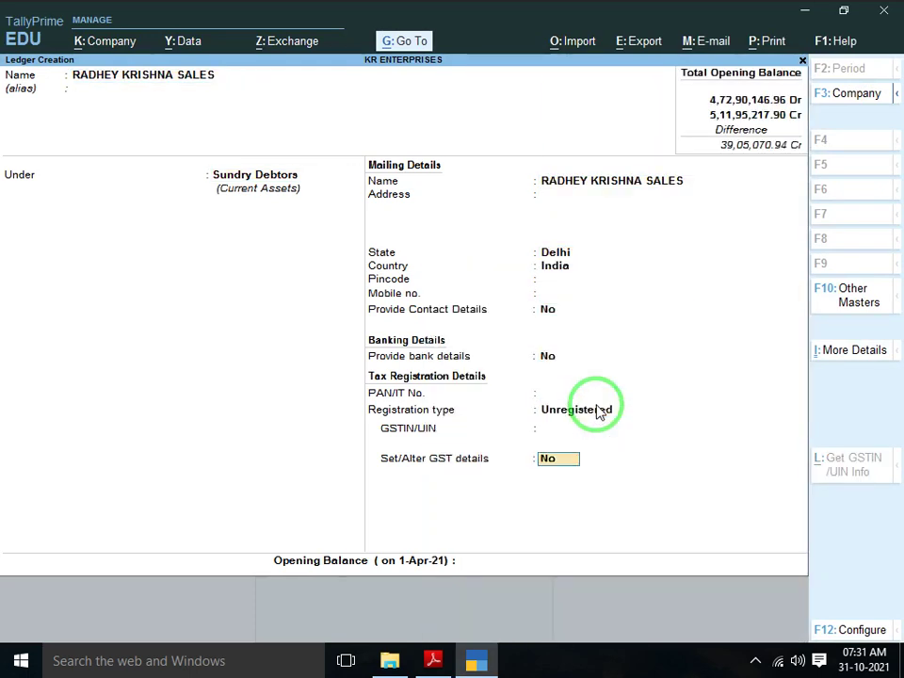
key(Return)
Give RADHEY KRISHNA SALES a 7,55,681.75 Dr opening balance and save it
key(alt+Tab)
key(alt+Tab)
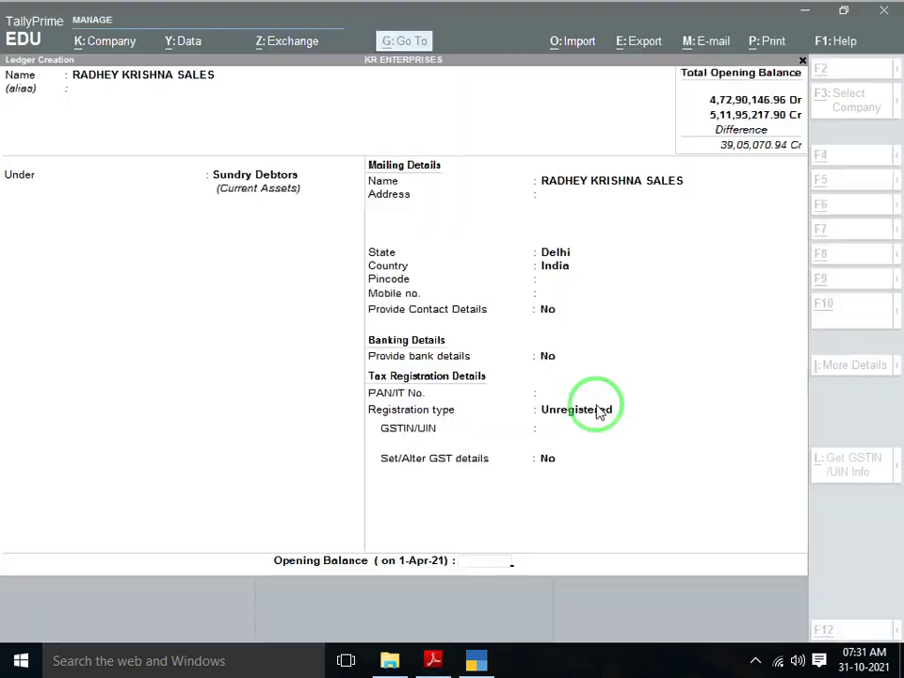
text(755)
key(alt+Tab)
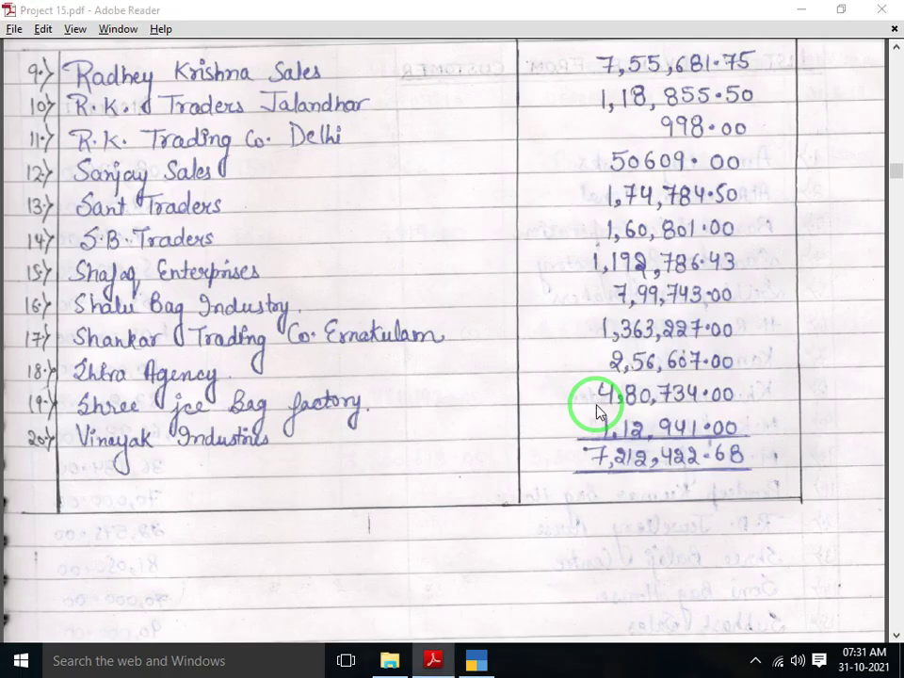
key(alt+Tab)
text(681)
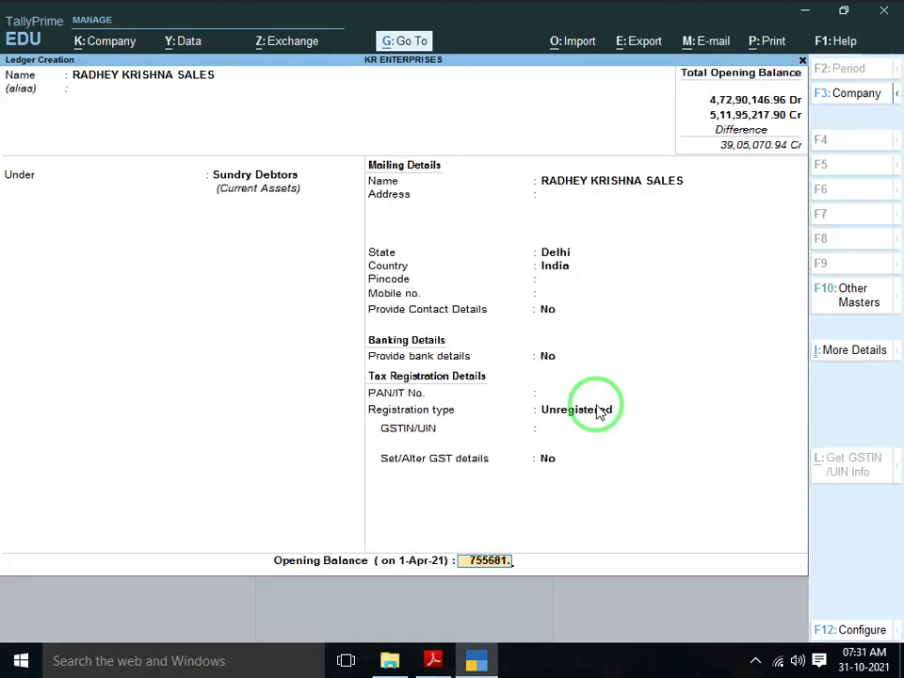
text(.75)
key(Return)
key(Return)
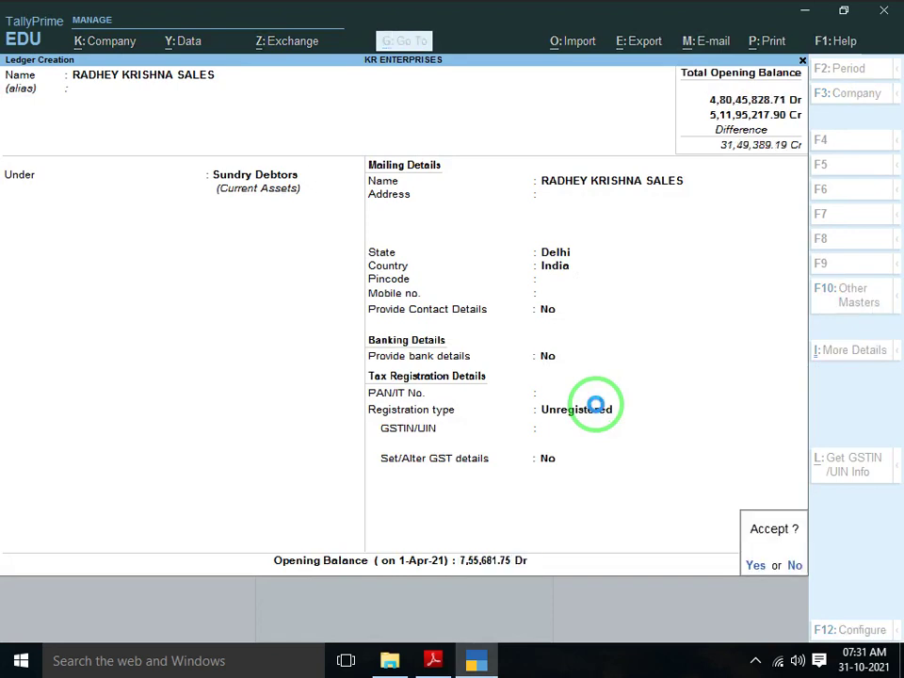
key(Return)
Name the next ledger R.K TRADERS JALENDAR after checking the scanned list
key(alt+Tab)
scroll(596, 403, down, 1)
scroll(597, 403, down, 1)
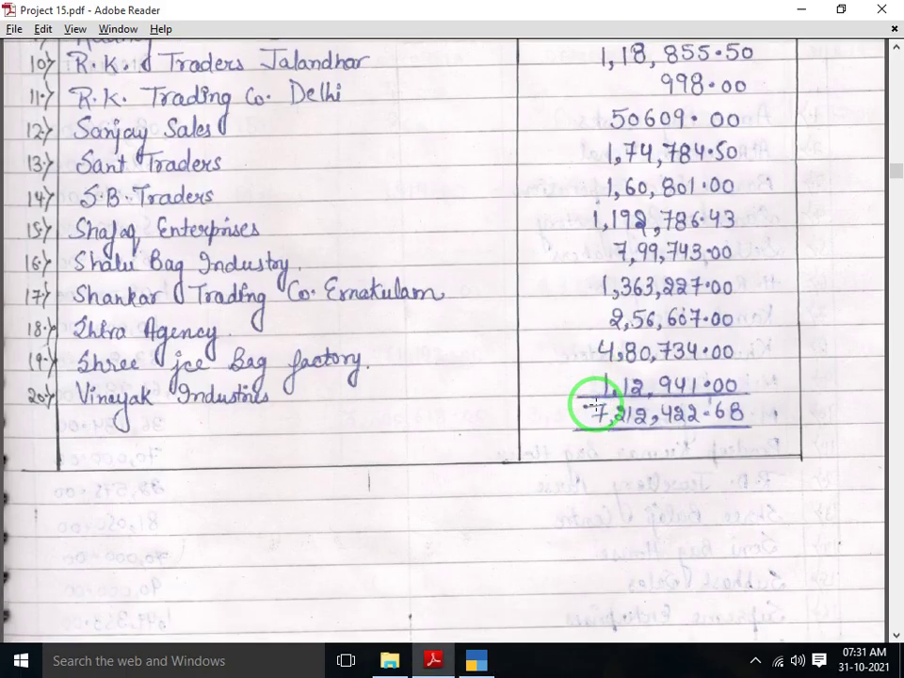
key(alt+Tab)
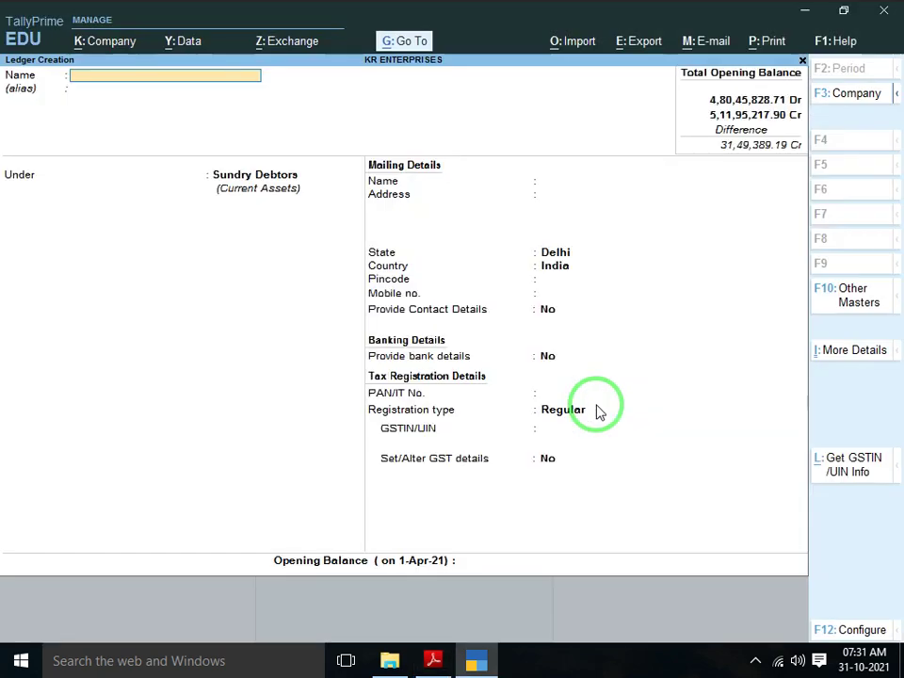
text(R.K TRADERS L)
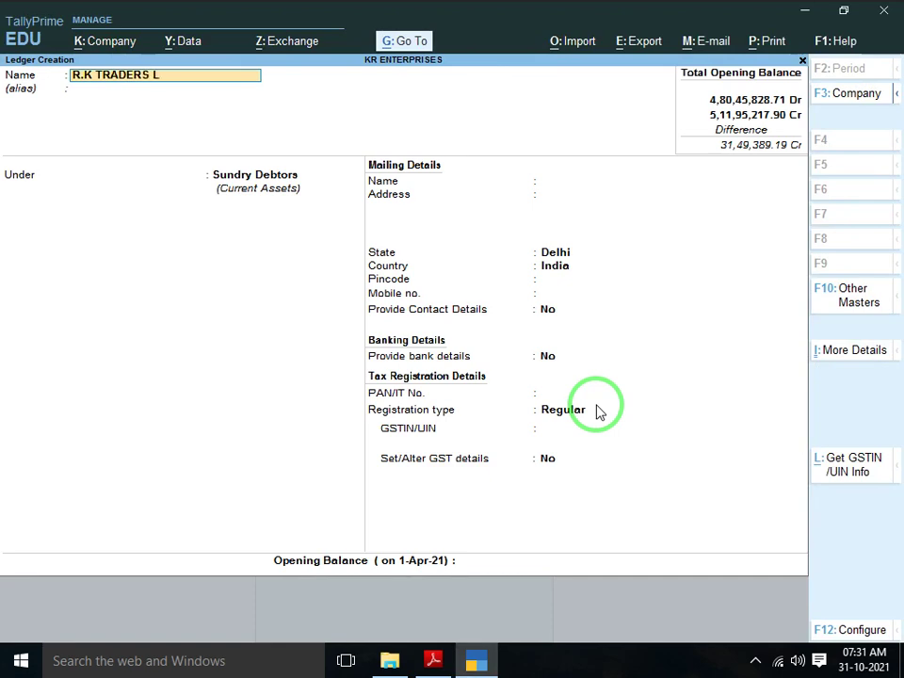
key(BackSpace)
key(BackSpace)
key(BackSpace)
text(JALENDAR)
key(Return)
Mark R.K TRADERS JALENDAR Unregistered with a 1,18,855.50 Dr opening balance and save it
key(Return)
key(Return)
key(Return)
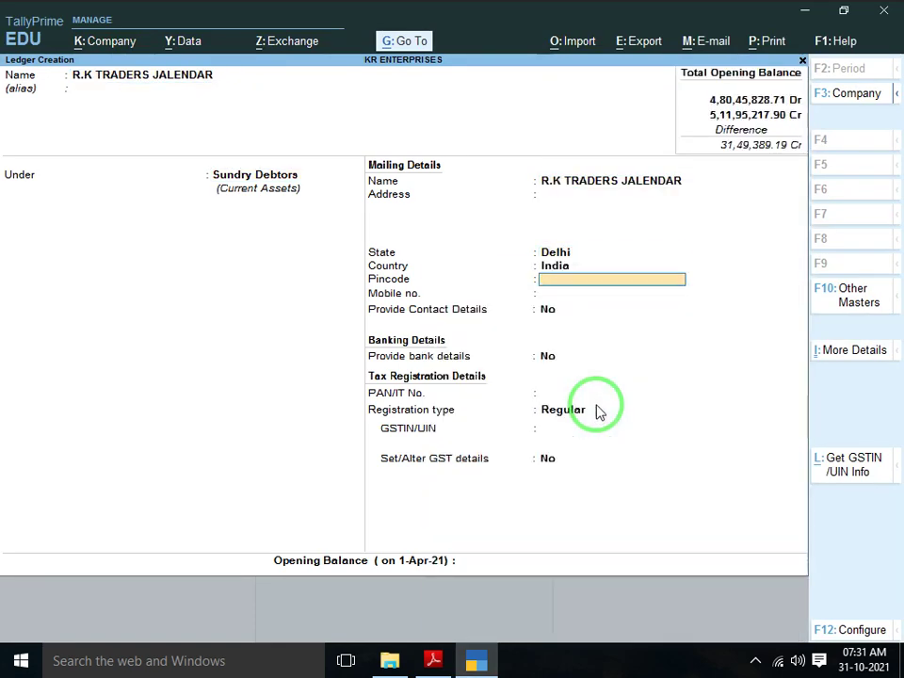
key(Return)
key(Return)
key(Return)
key(Return)
key(Return)
key(Down)
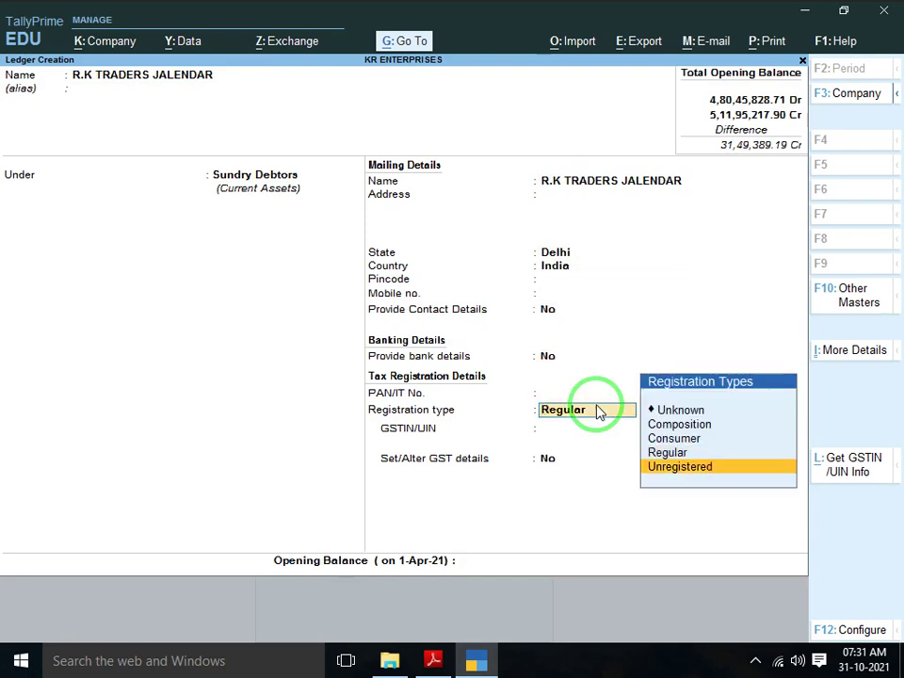
key(Return)
key(Return)
key(alt+Tab)
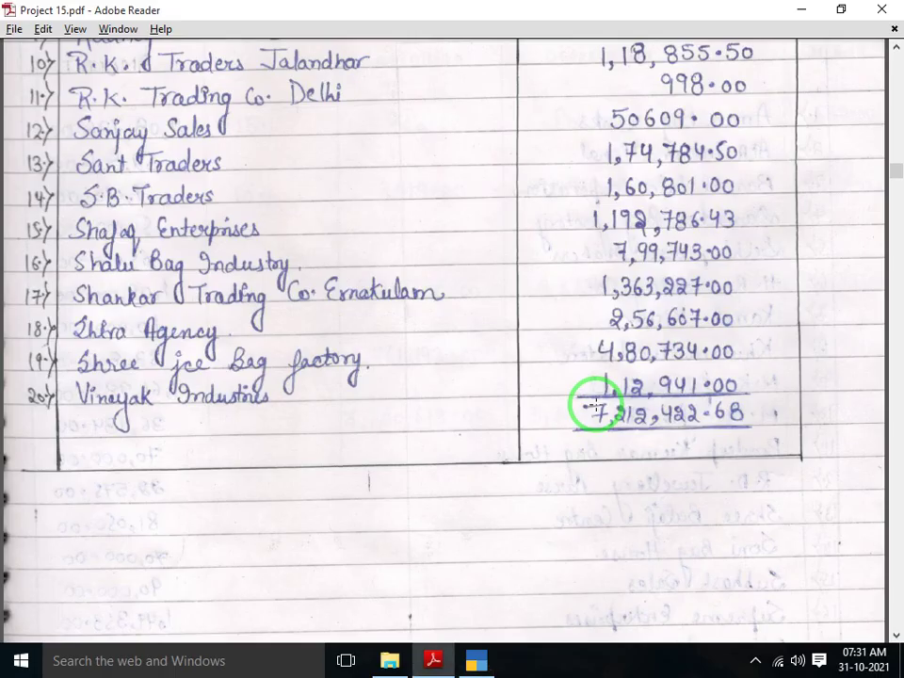
key(alt+Tab)
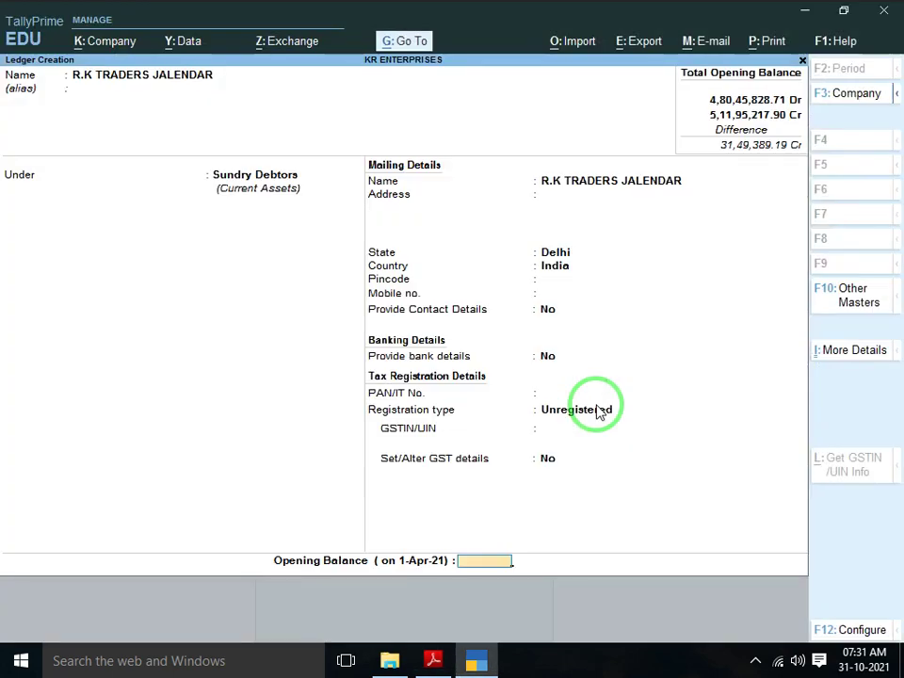
text(118855.)
key(alt+Tab)
key(alt+Tab)
text(.5)
key(Return)
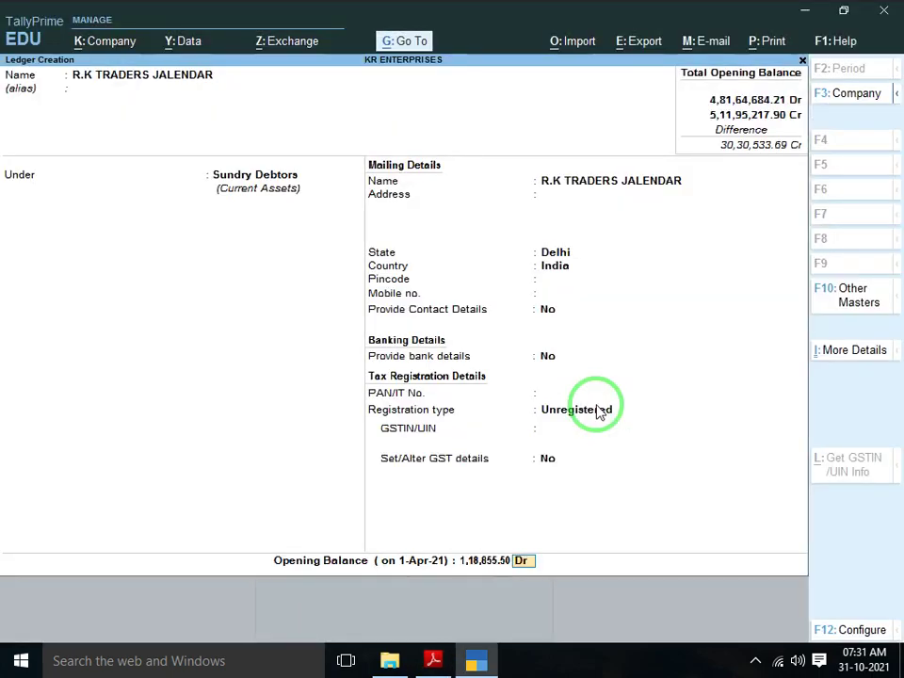
key(Return)
key(Return)
key(alt+Tab)
scroll(595, 403, down, 1)
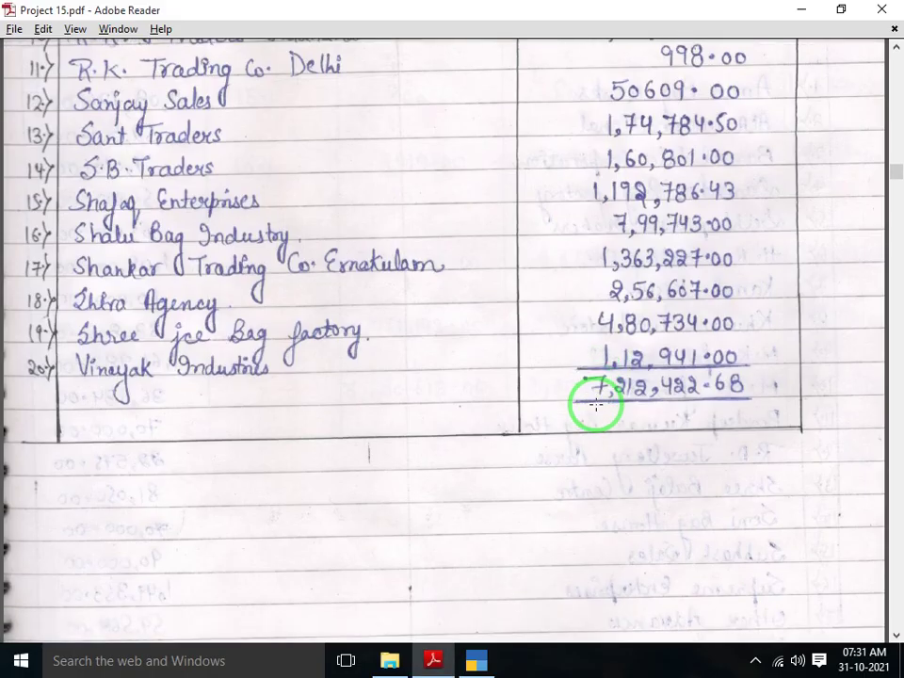
key(alt+Tab)
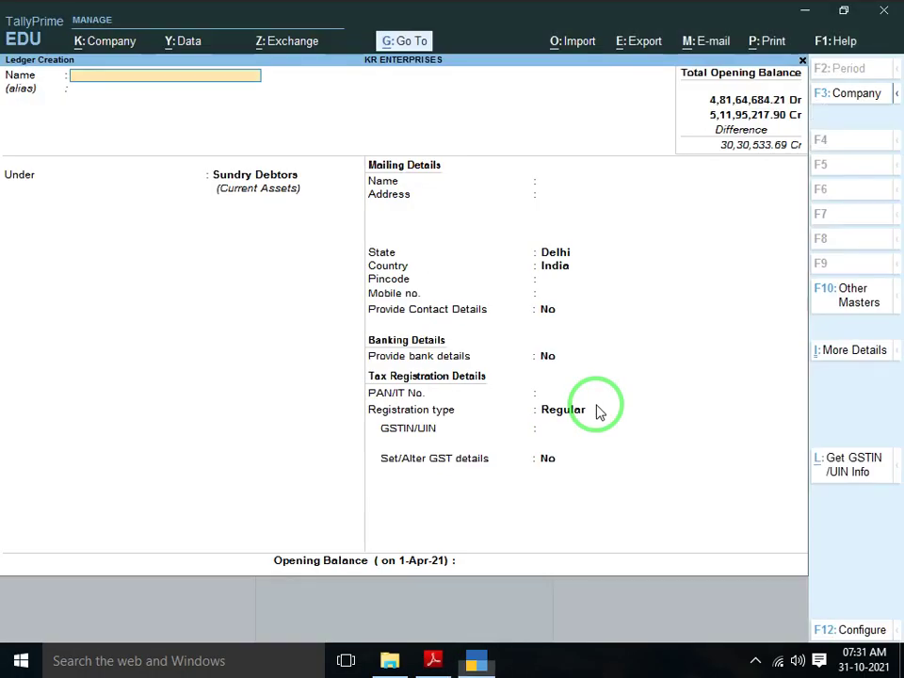
Create RK TRADING CO DELHI as an Unregistered Sundry Debtor with 998.00 Dr opening balance
text(RK TRADING CO DELHI)
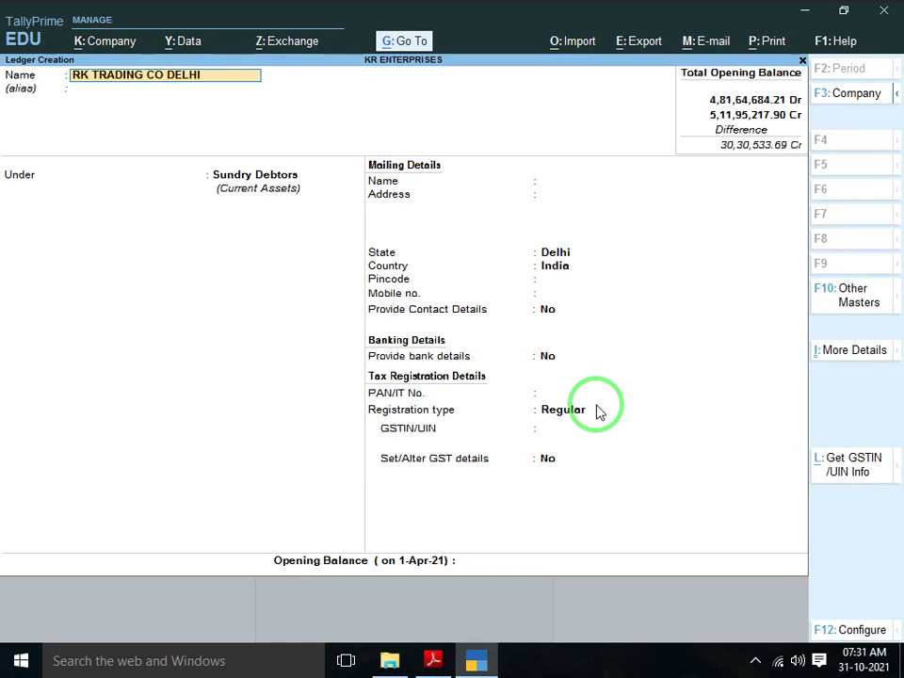
key(Return)
key(Return)
key(Return)
key(Return)
key(Return)
key(Return)
key(Return)
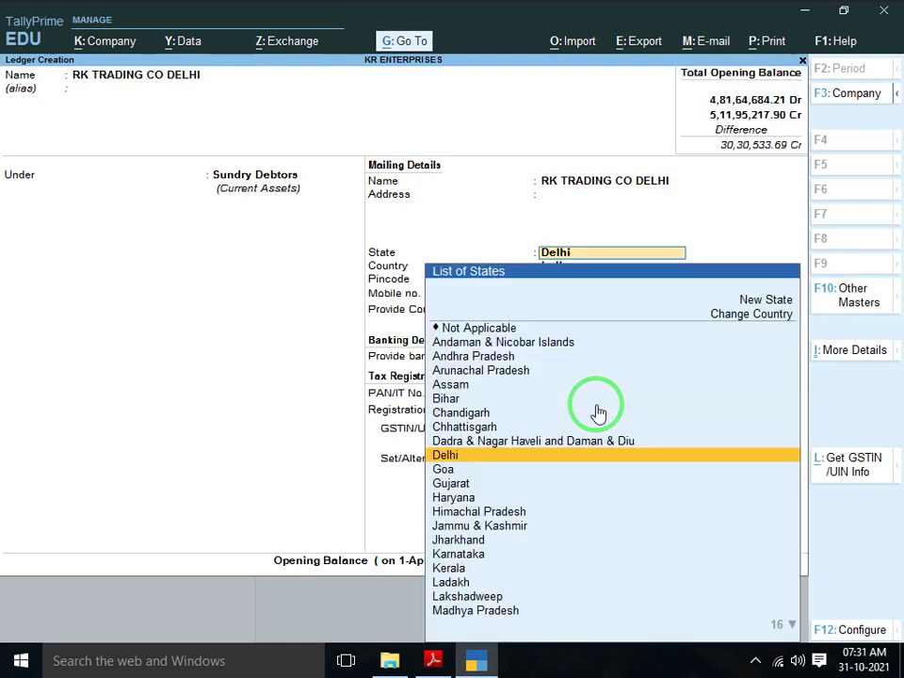
key(Return)
key(Return)
key(Return)
key(Return)
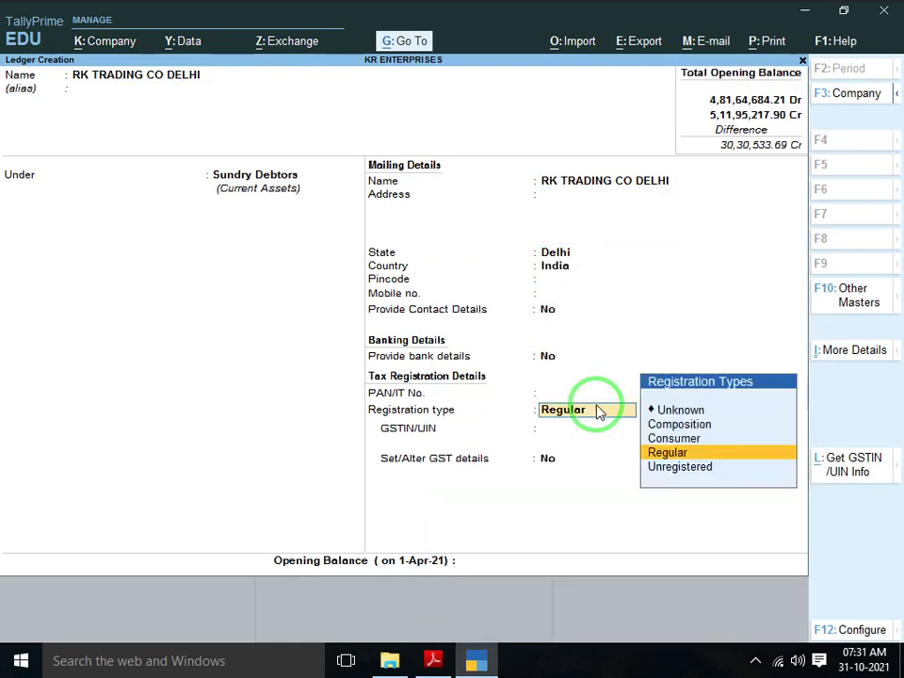
key(Down)
key(Return)
key(Return)
key(alt+Tab)
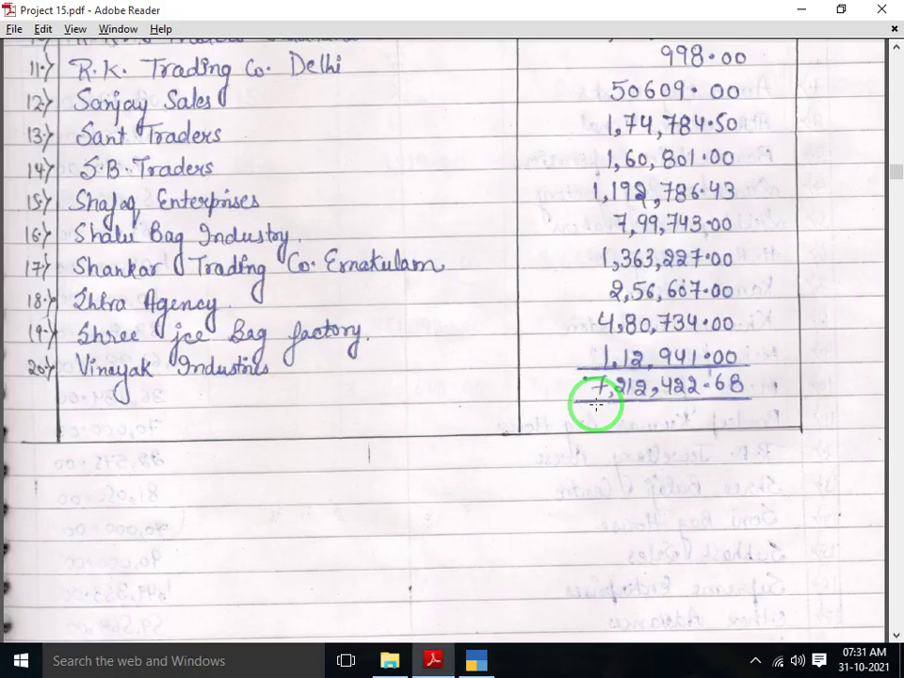
key(alt+Tab)
text(998)
key(Return)
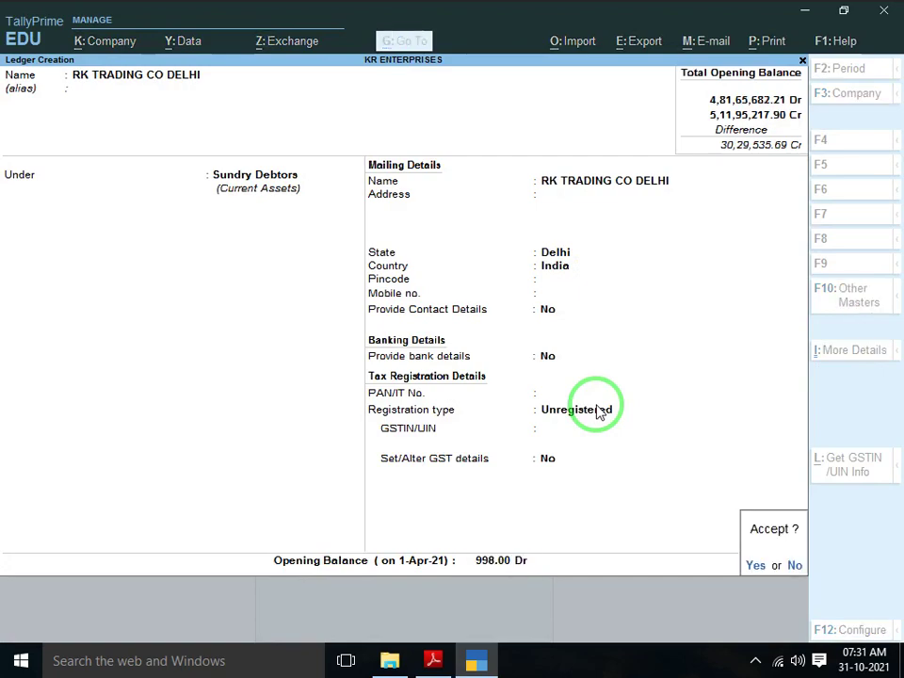
key(Return)
Start the SANJAY SALES ledger under Sundry Debtors
key(alt+Tab)
scroll(596, 405, down, 1)
scroll(596, 405, down, 1)
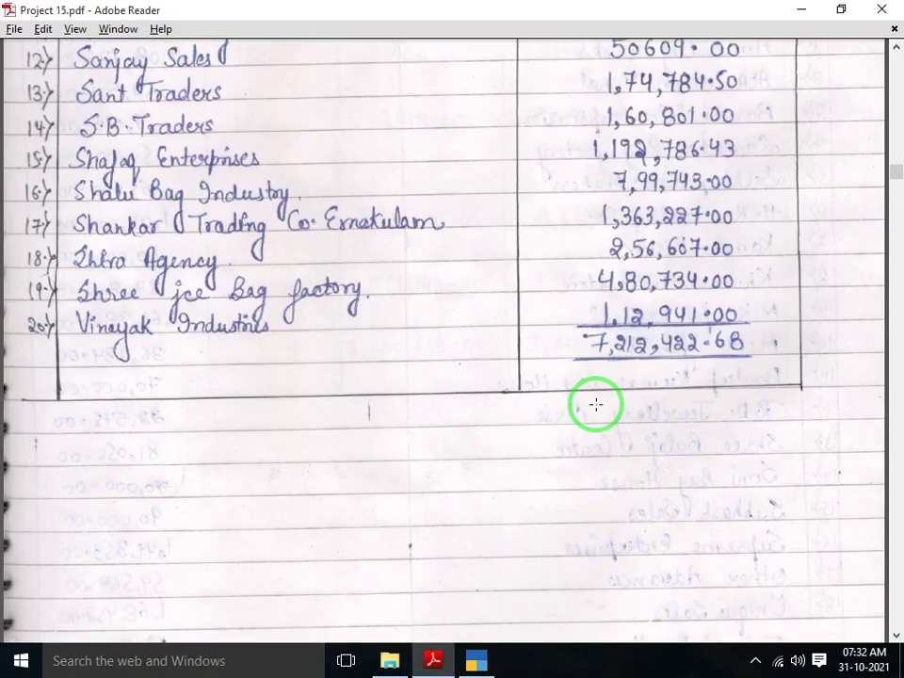
key(alt+Tab)
text(SAN)
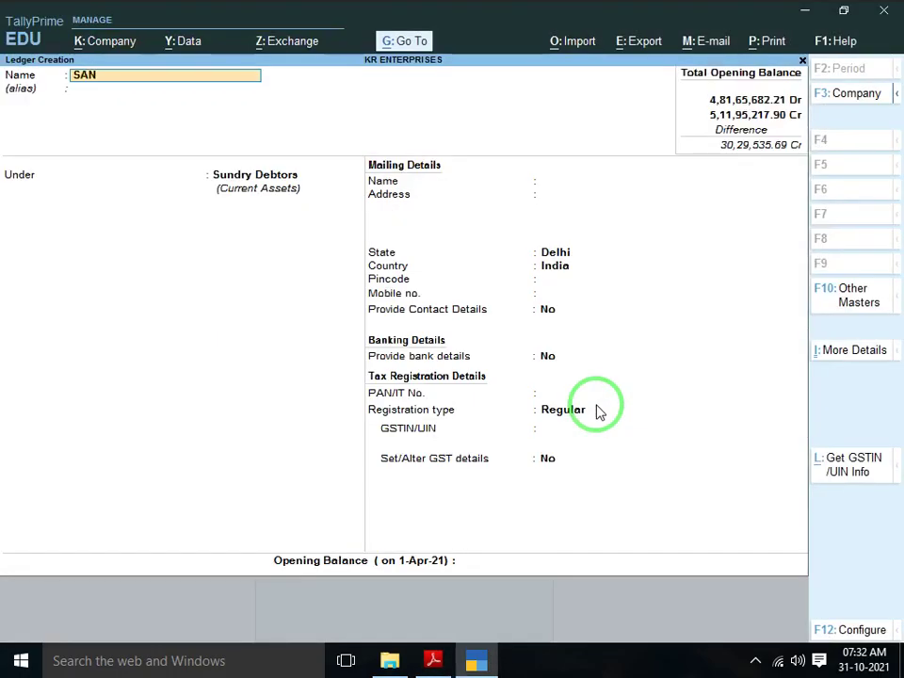
key(Return)
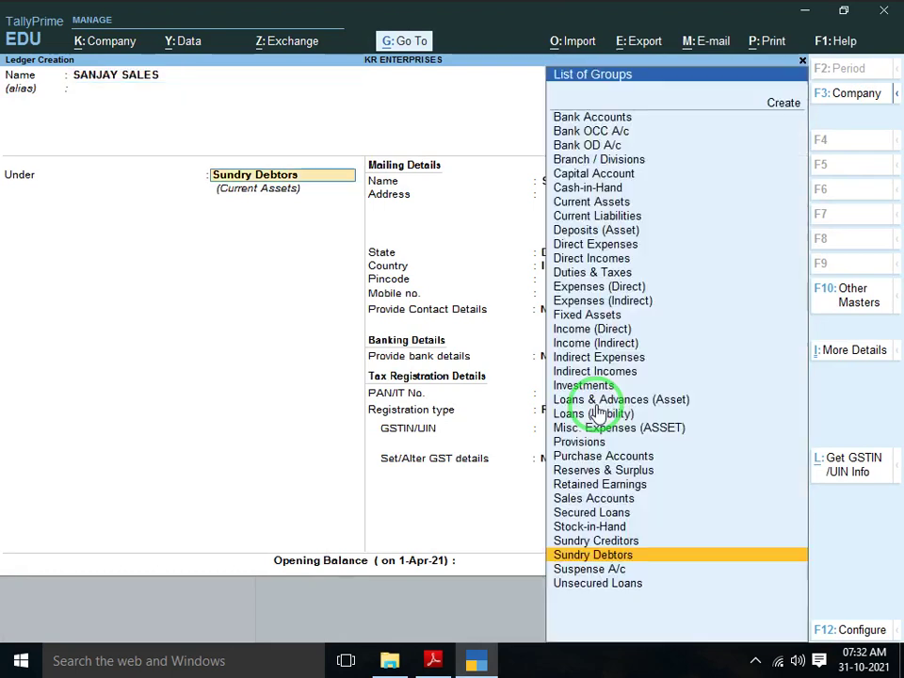
key(Return)
key(Return)
key(Return)
key(Return)
key(Return)
key(Return)
key(Return)
key(Return)
key(Return)
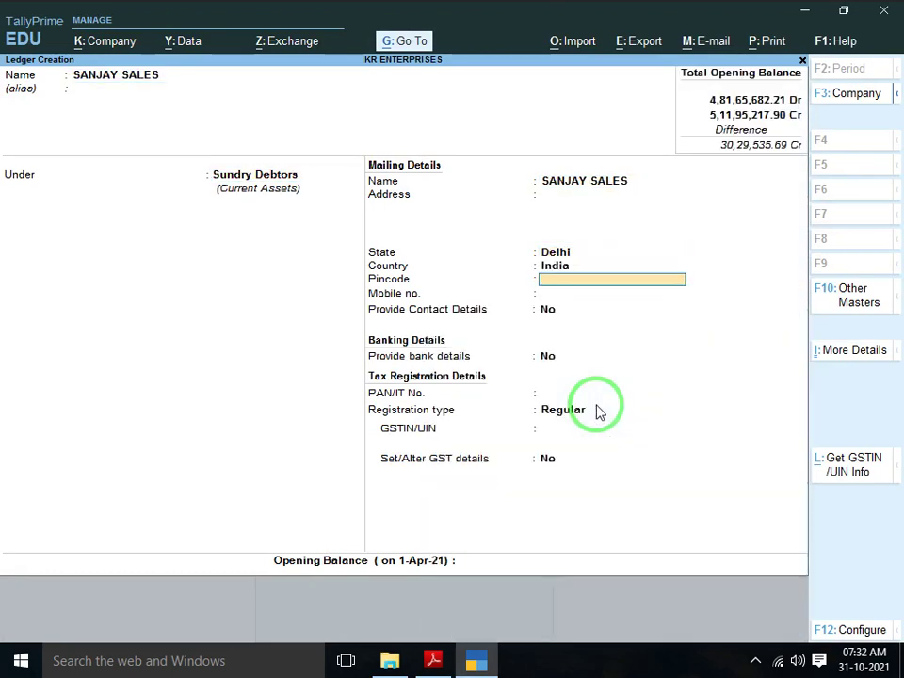
Set SANJAY SALES to Unregistered with a 50,609.00 Dr opening balance and save it
key(Down)
key(Return)
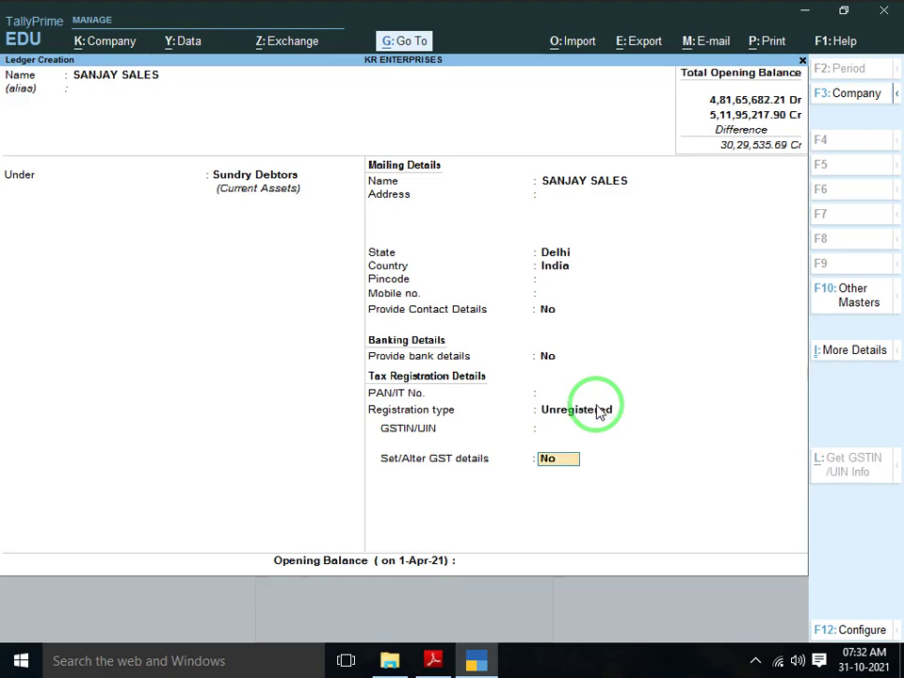
key(Return)
key(alt+Tab)
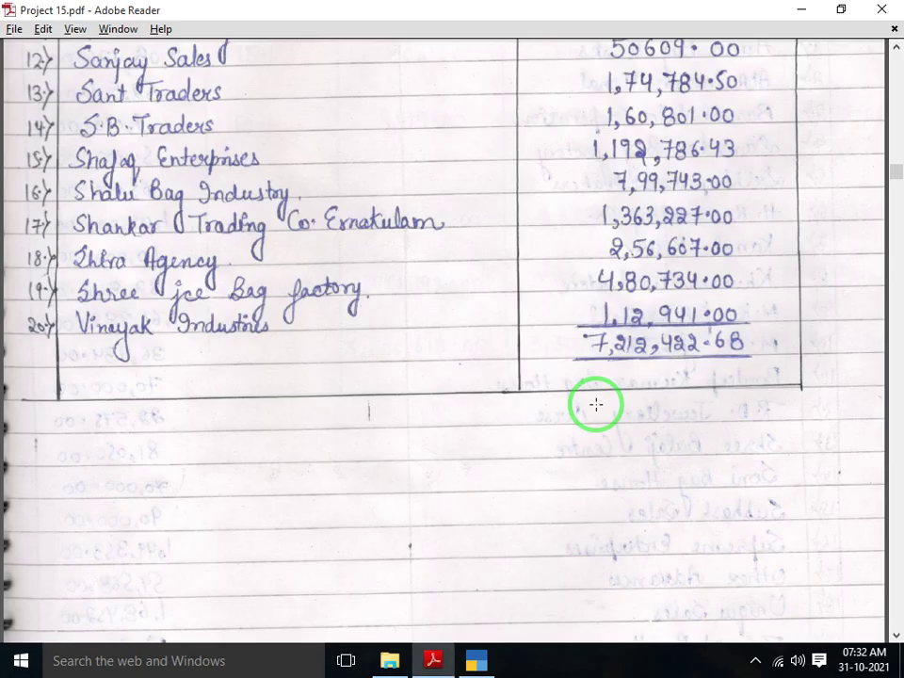
scroll(596, 404, up, 1)
key(alt+Tab)
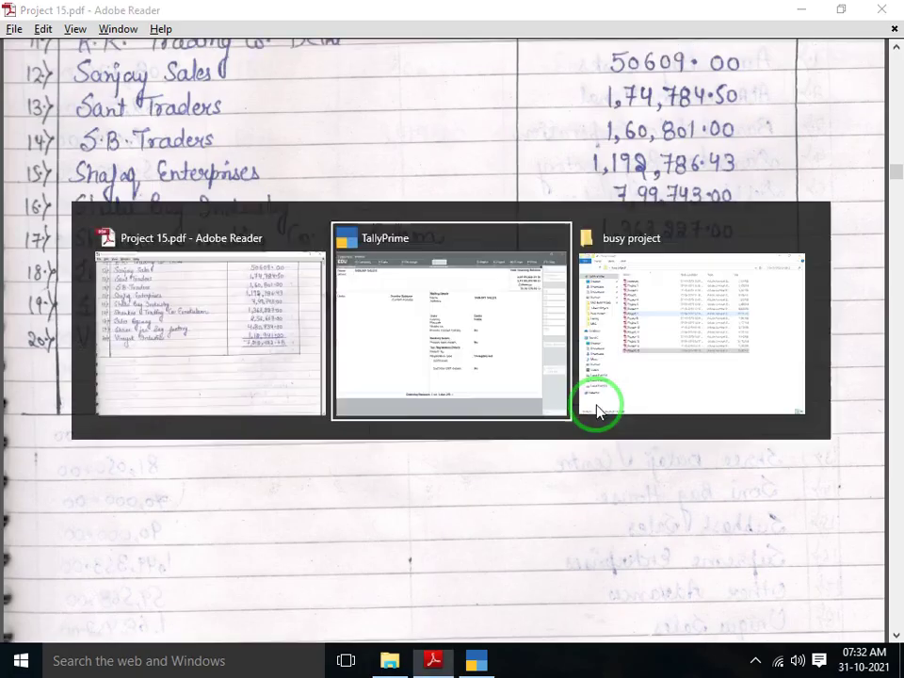
text(50609)
key(Return)
key(Return)
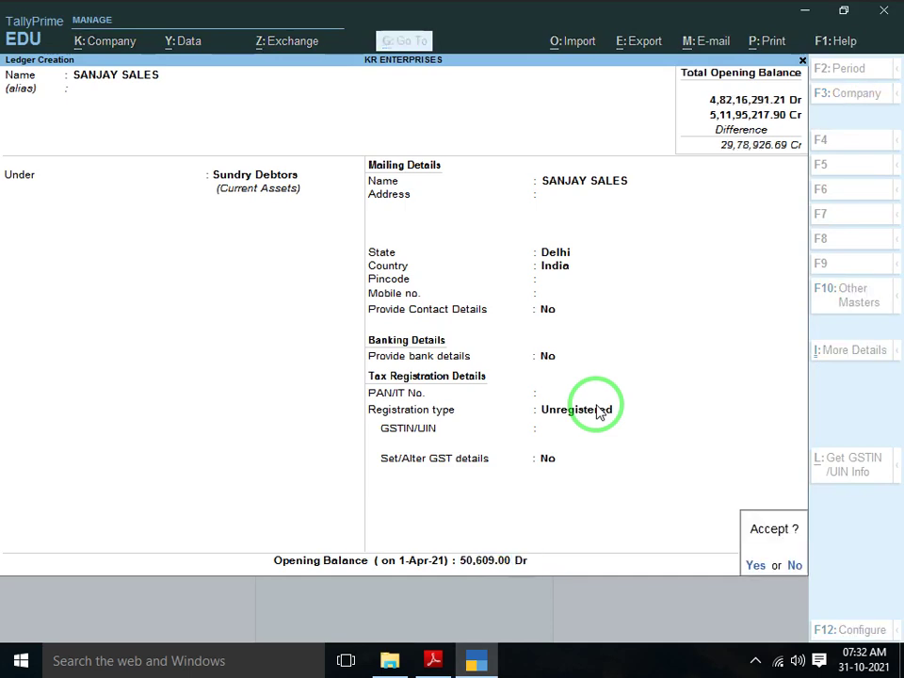
key(Return)
Begin the next debtor ledger named SANT TRADERS
key(alt+Tab)
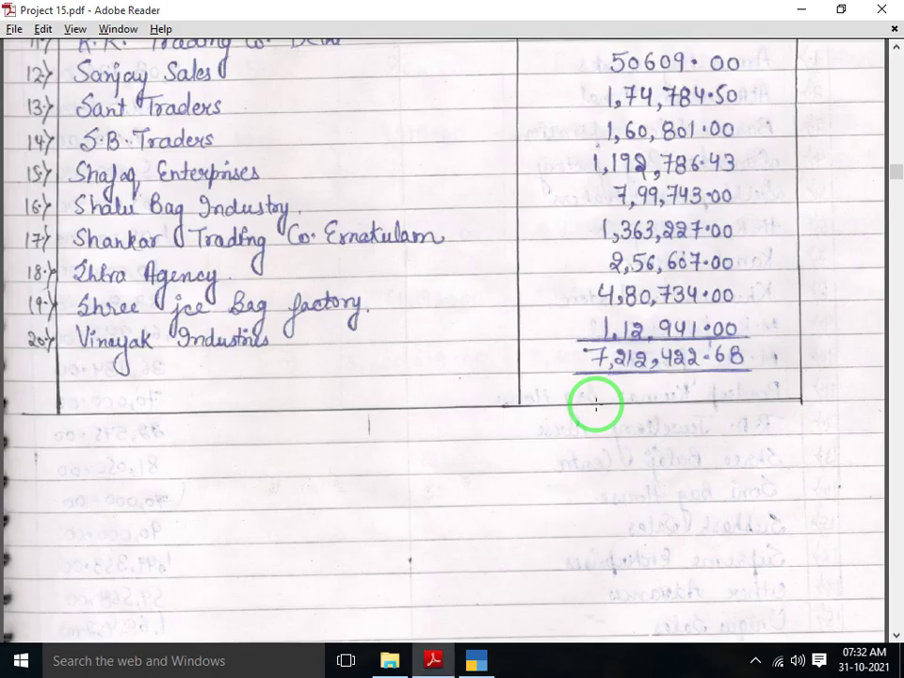
scroll(596, 404, down, 1)
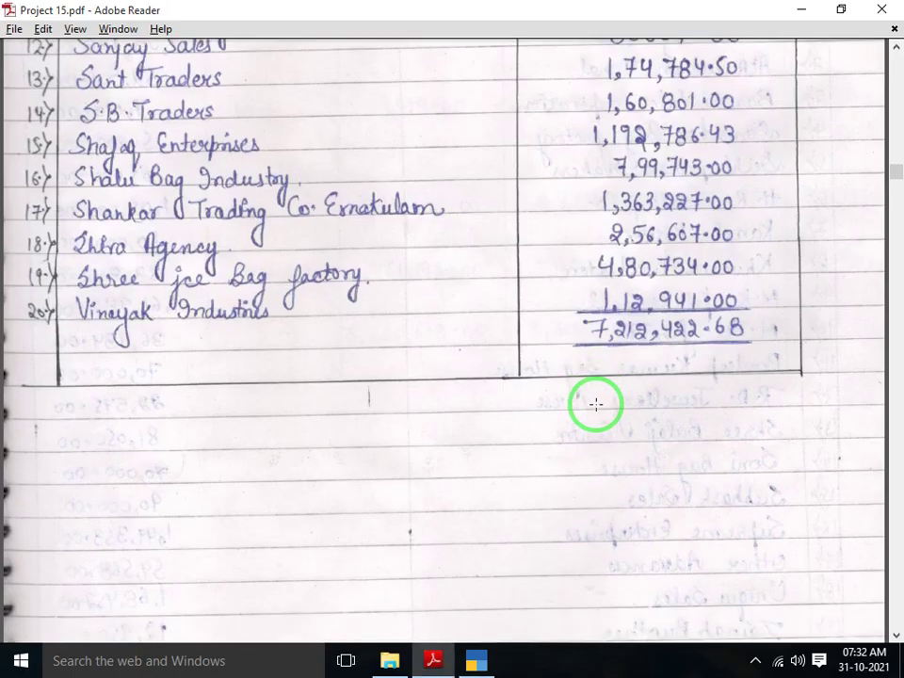
key(alt+Tab)
text(SA)
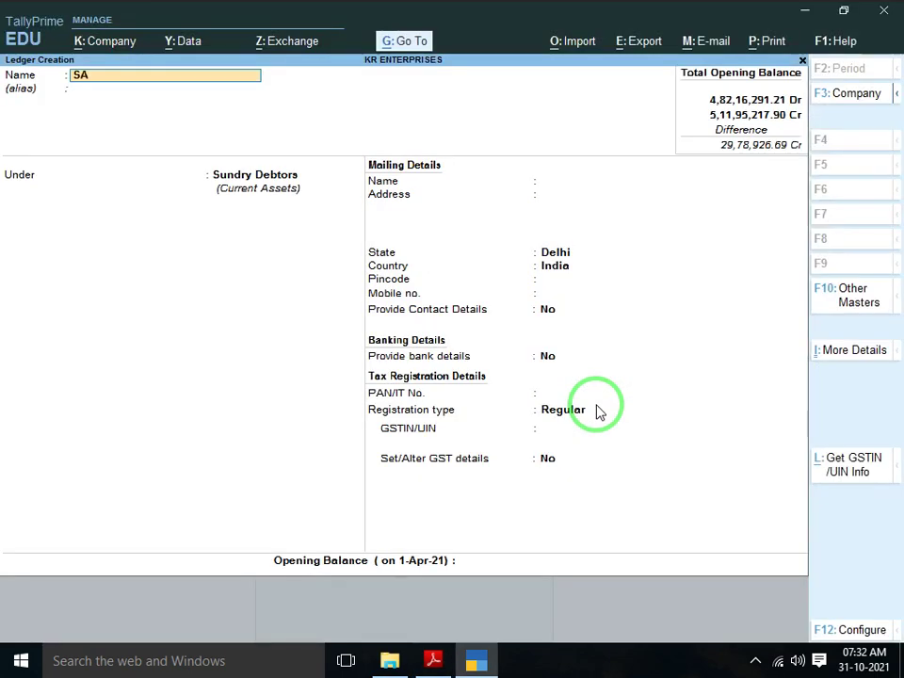
text(NT TRADERS)
Save SANT TRADERS as an Unregistered Sundry Debtor with 1,74,784.50 Dr opening balance
key(Return)
key(Return)
key(Return)
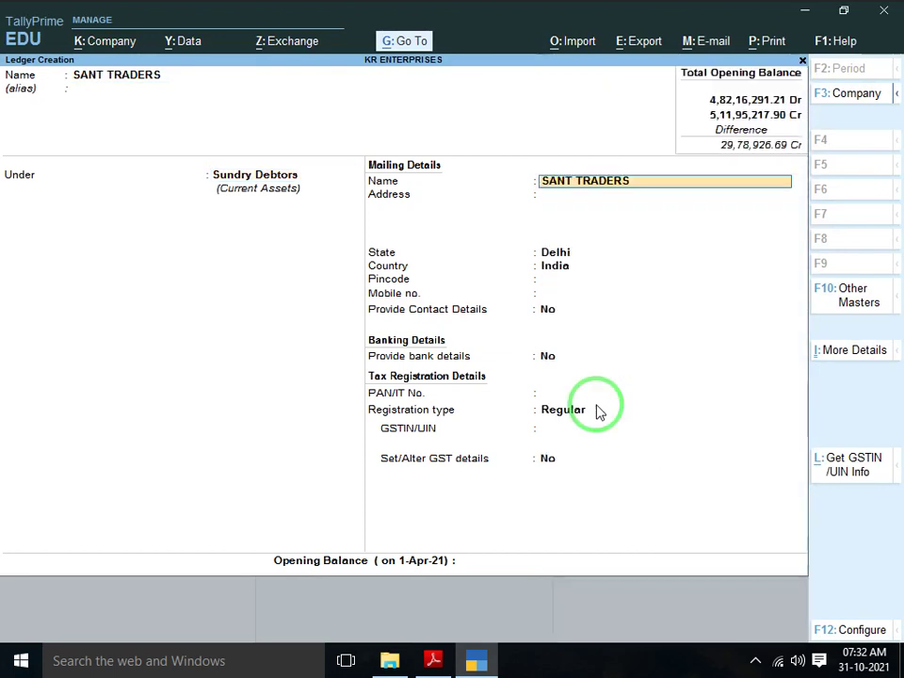
key(Return)
key(Return)
key(Return)
key(Return)
key(Return)
key(Return)
key(Return)
key(Return)
key(Return)
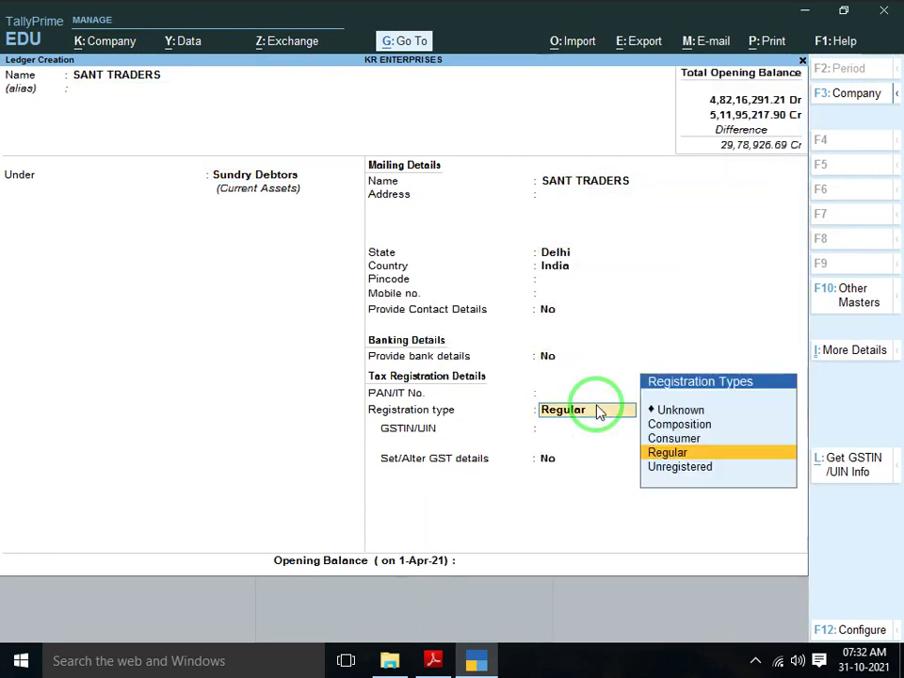
key(Down)
key(Return)
key(alt+Tab)
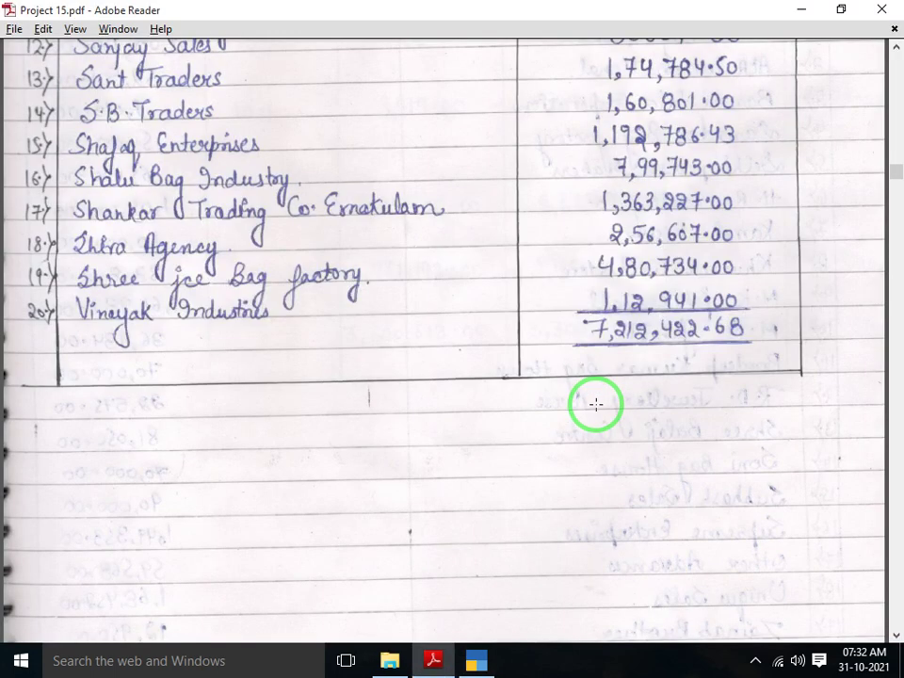
key(alt+Tab)
text(174)
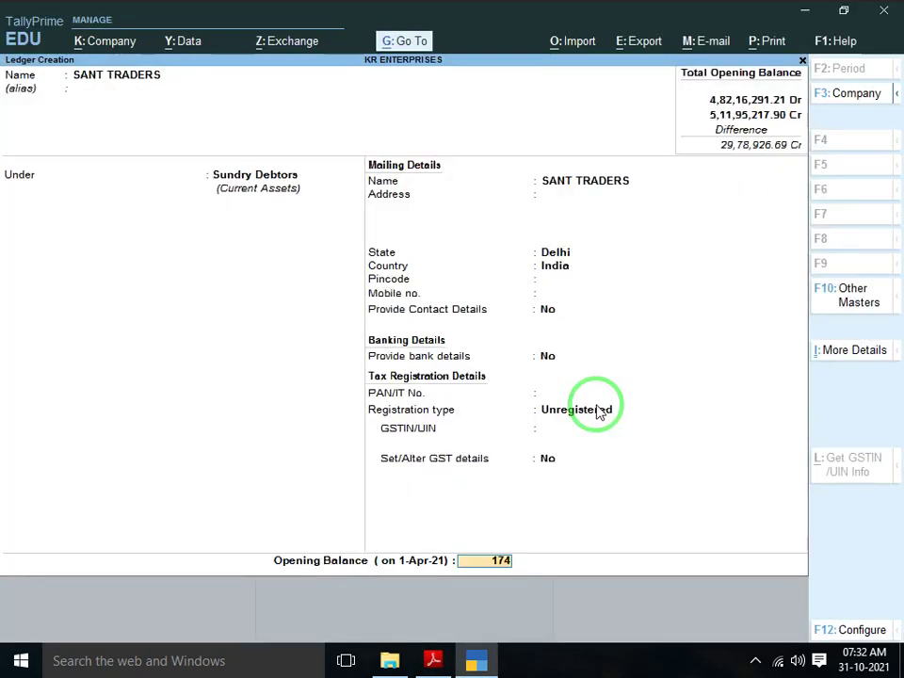
key(alt+Tab)
key(alt+Tab)
text(784.5)
key(Return)
key(Return)
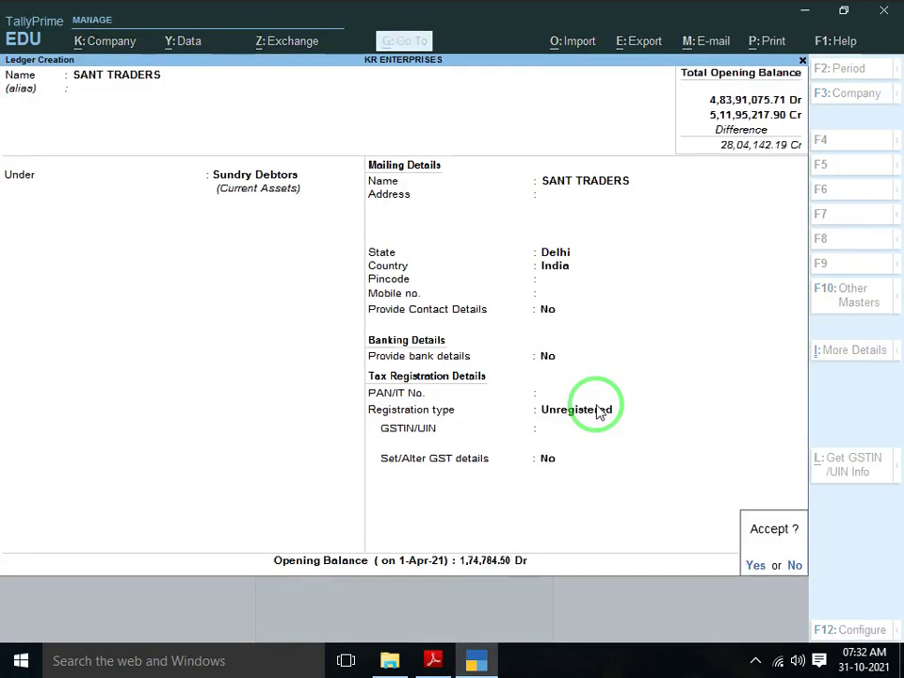
key(Return)
Start the SB TRADERS ledger as an Unregistered Sundry Debtor
key(alt+Tab)
scroll(597, 405, down, 2)
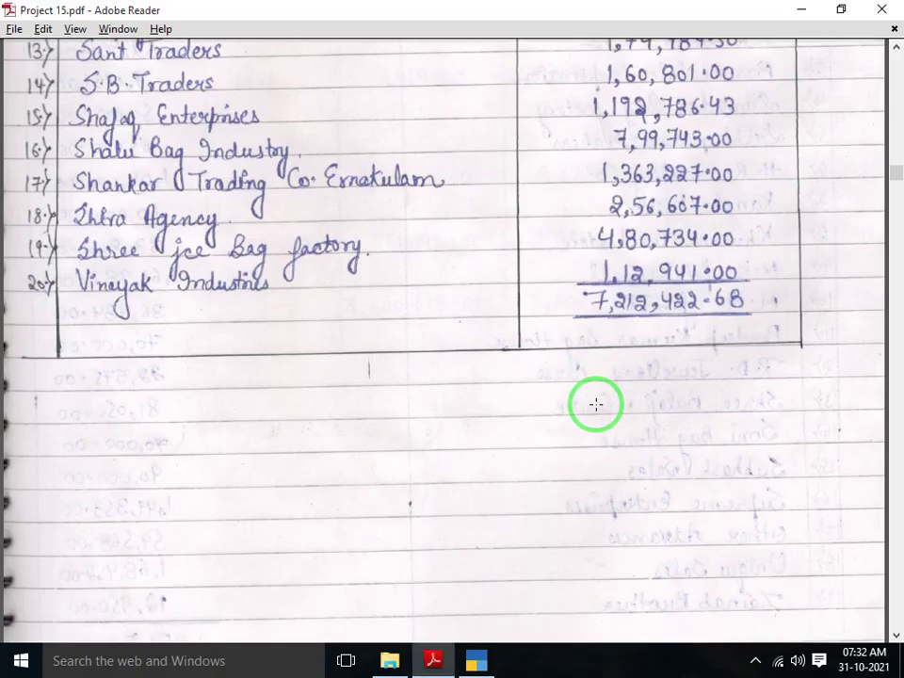
key(alt+Tab)
text(S)
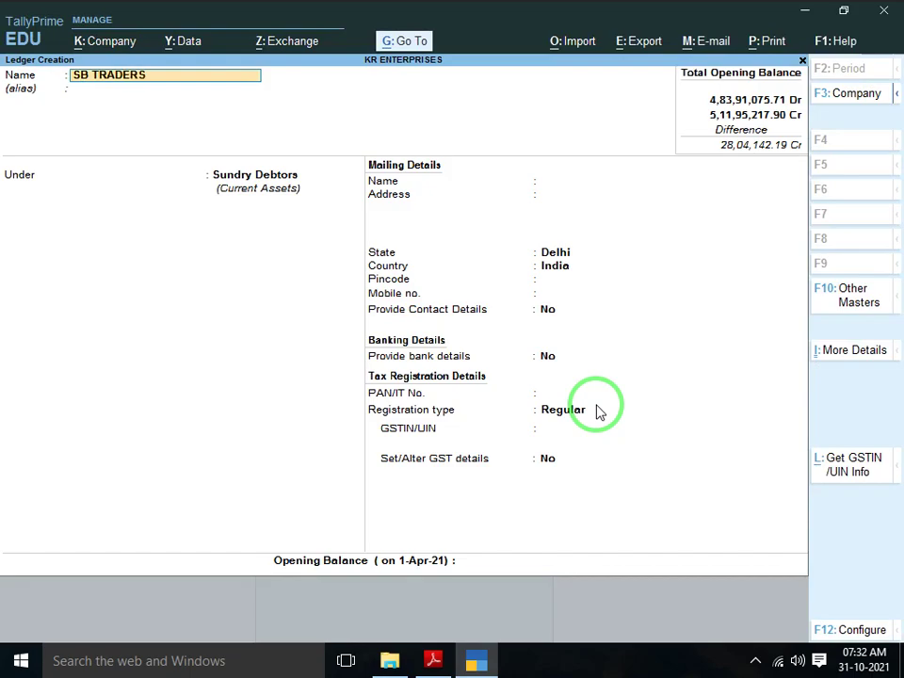
key(alt+Tab)
key(alt+Tab)
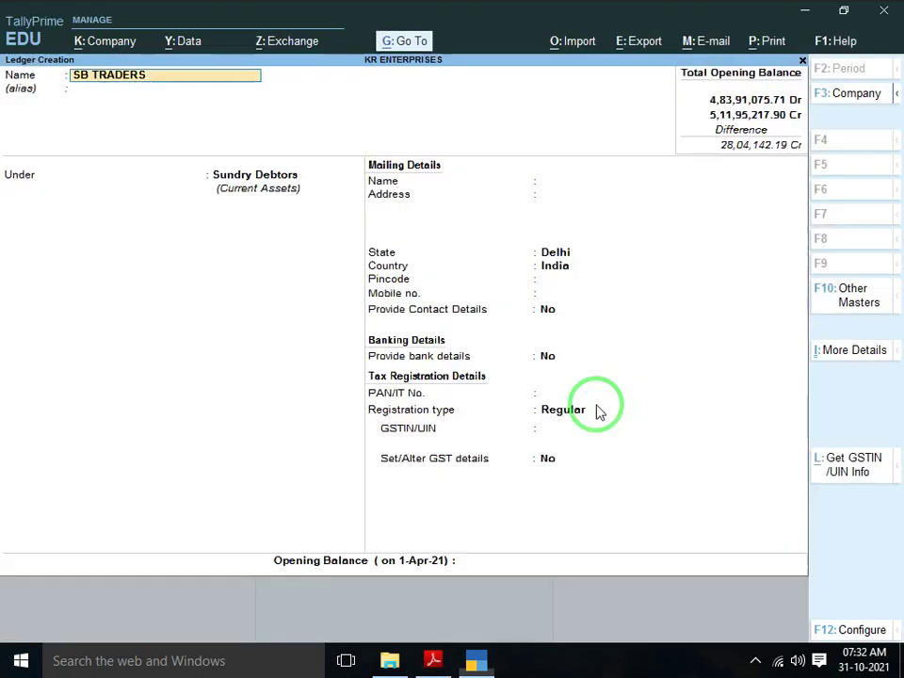
key(Return)
key(Return)
key(Return)
key(Return)
key(Return)
key(Return)
key(Return)
key(Return)
key(Return)
key(Return)
key(Return)
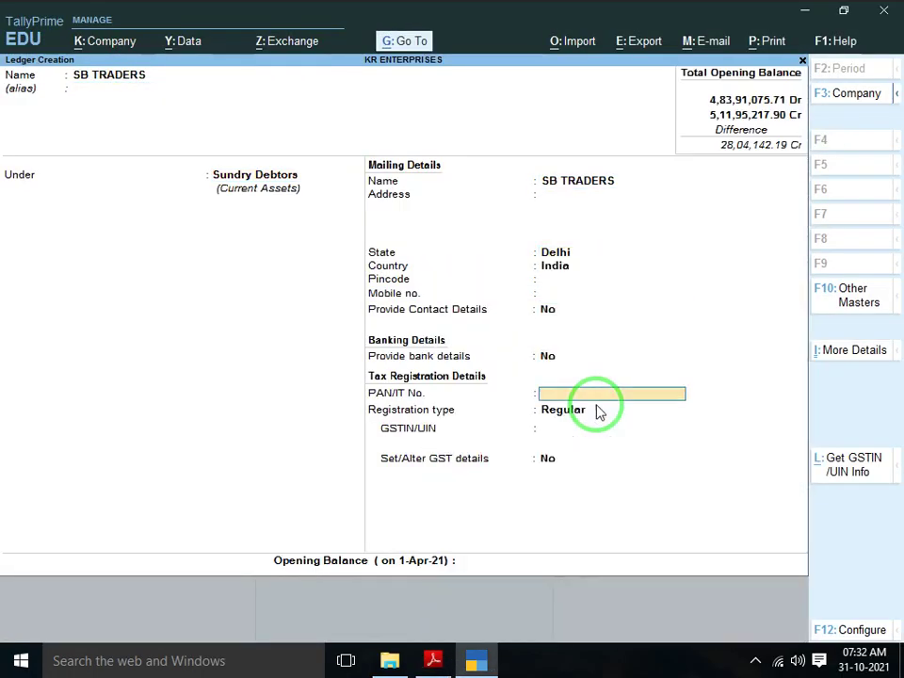
key(Down)
key(Return)
key(Return)
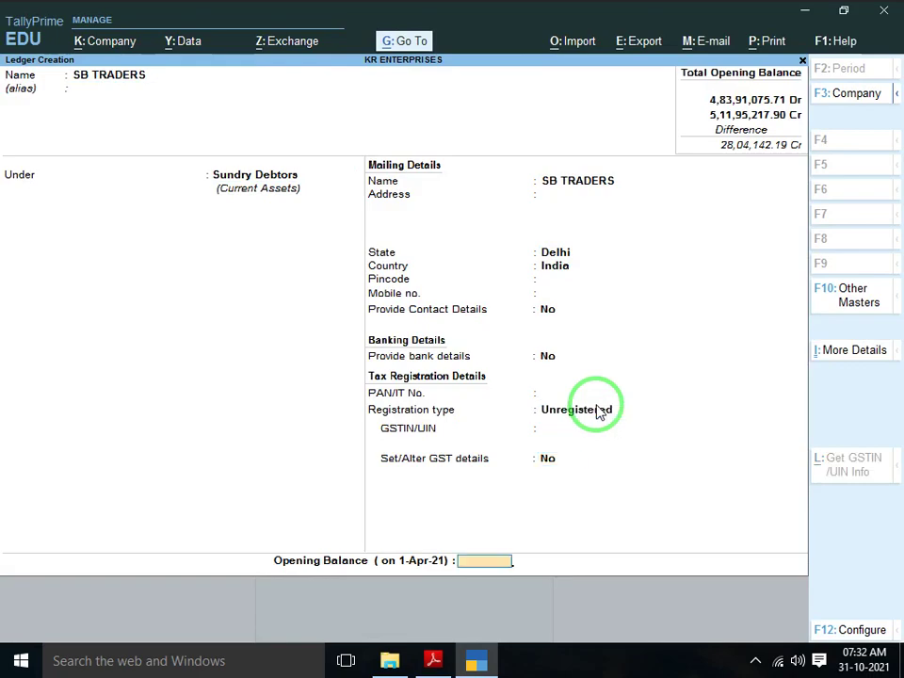
Give SB TRADERS a 1,60,801.00 Dr opening balance and save it
key(alt+Tab)
key(alt+Tab)
text(16080)
key(alt+Tab)
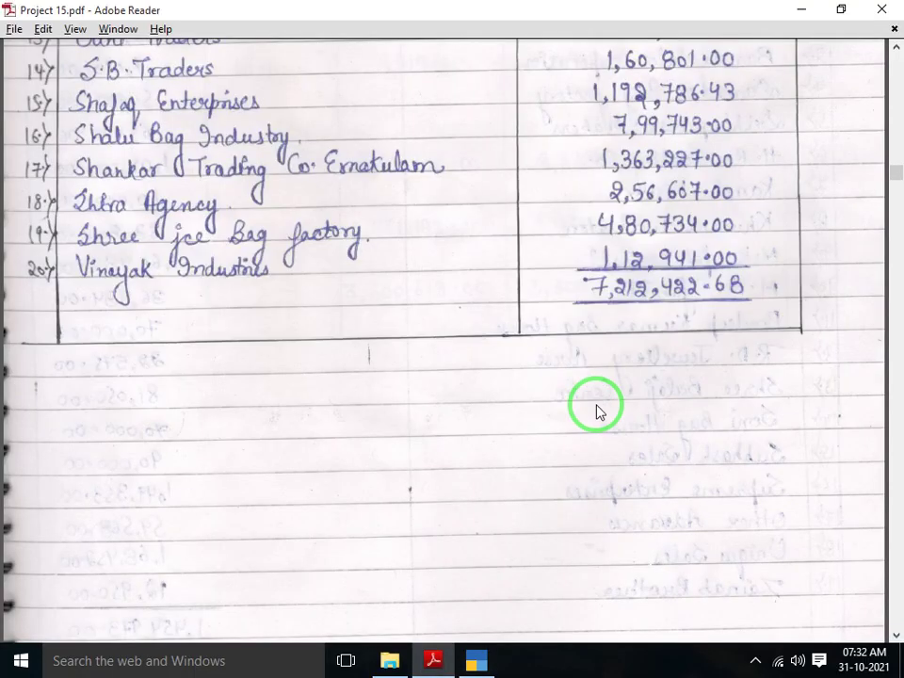
key(alt+Tab)
text(1)
key(Return)
key(Return)
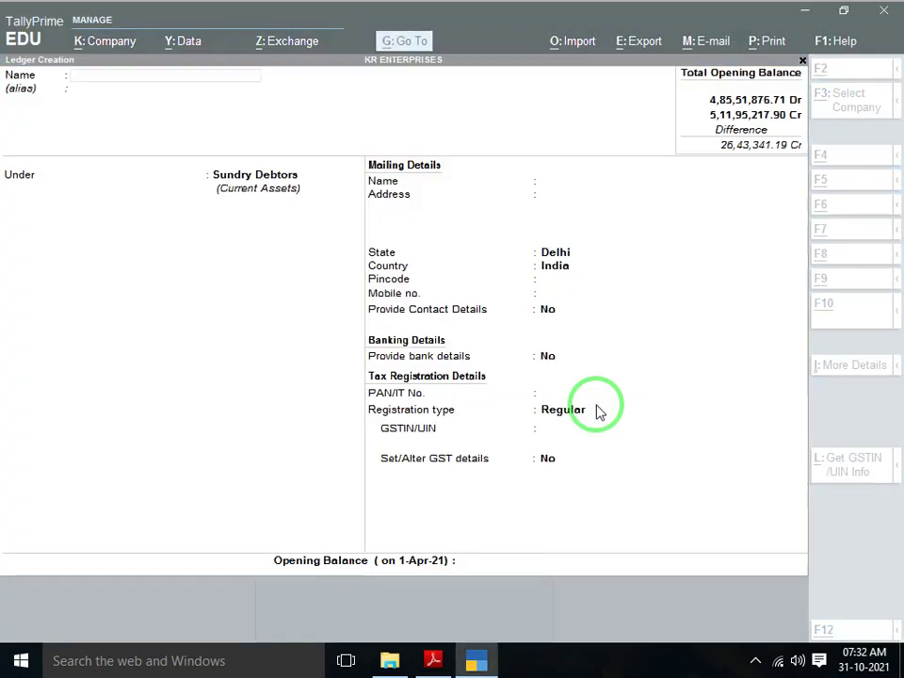
key(alt+Tab)
Name the next ledger SHAFAQ ENTERPRISE and set it to Unregistered
scroll(596, 403, down, 2)
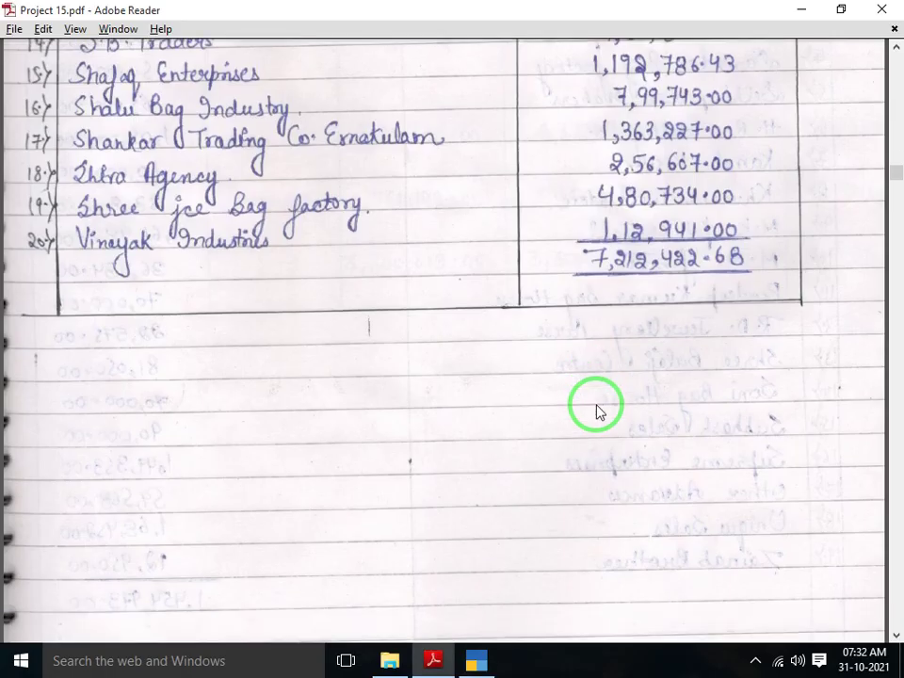
key(alt+Tab)
text(SHA)
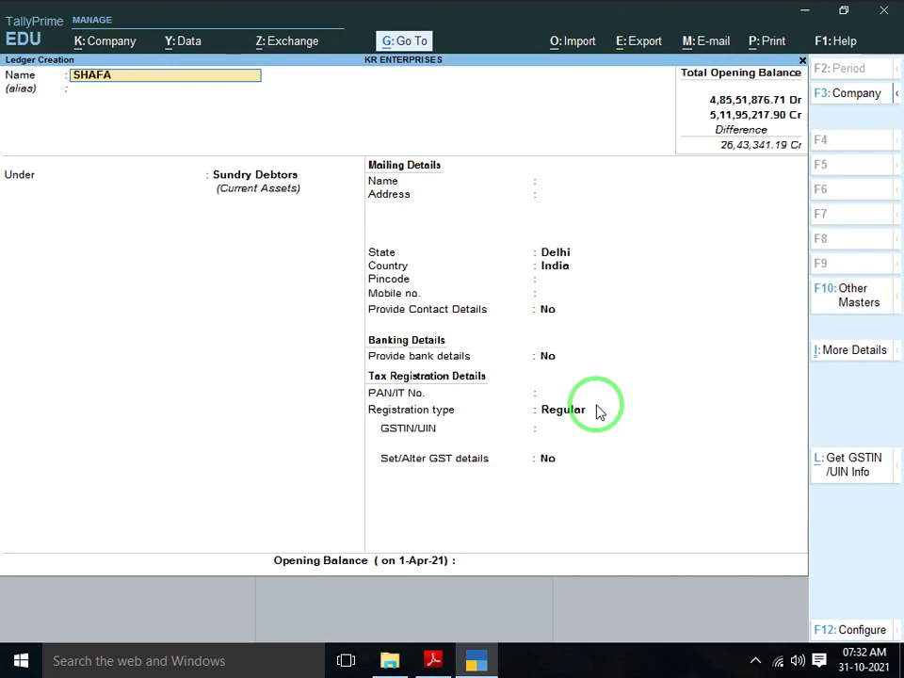
text(FAQ ENTER)
key(alt+Tab)
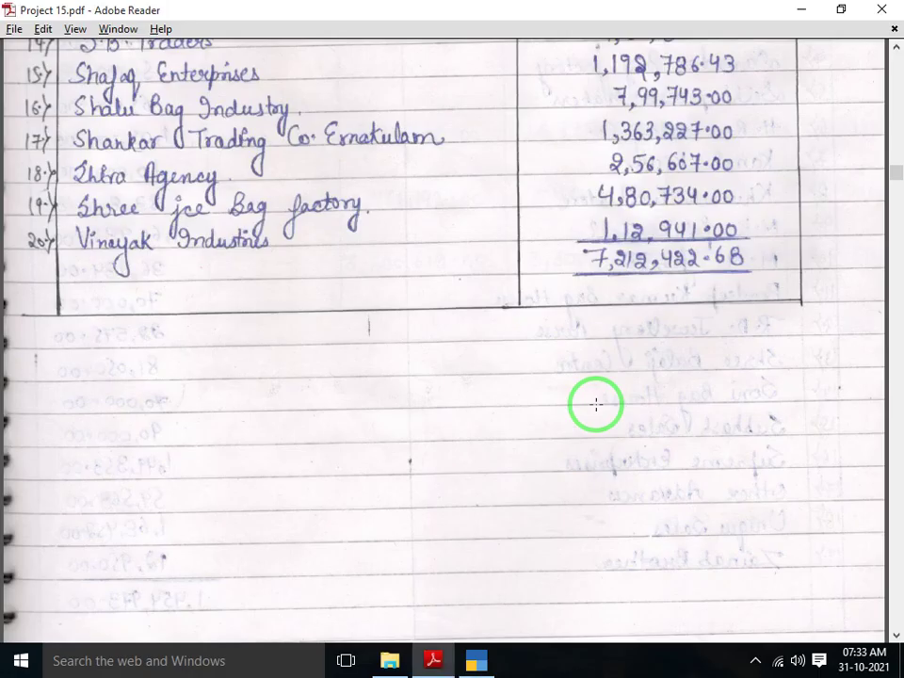
key(alt+Tab)
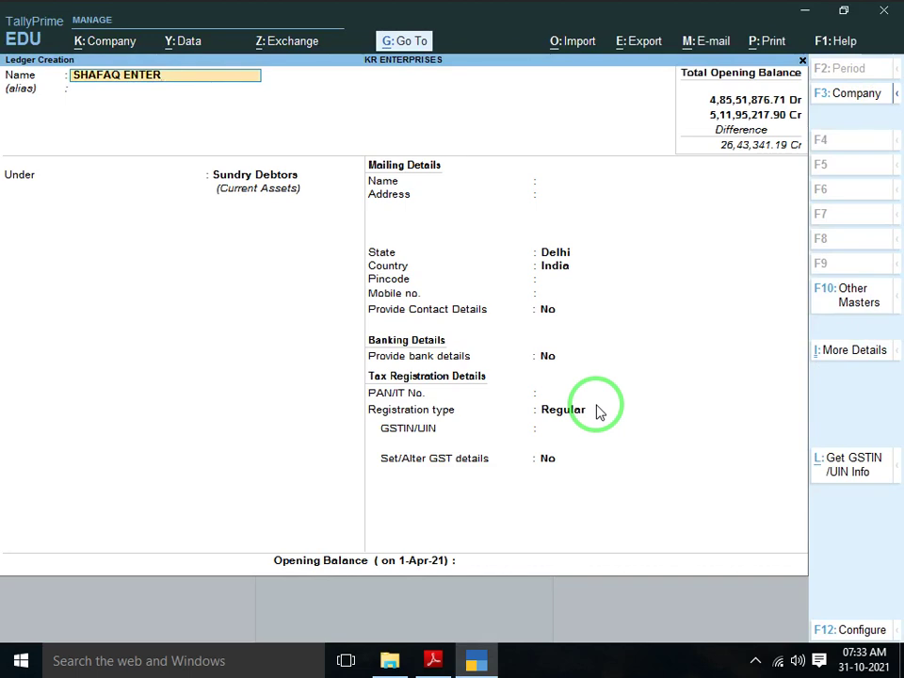
text(PRISE)
key(Return)
key(Return)
key(Return)
key(Return)
key(Return)
key(Return)
key(Return)
key(Return)
key(Return)
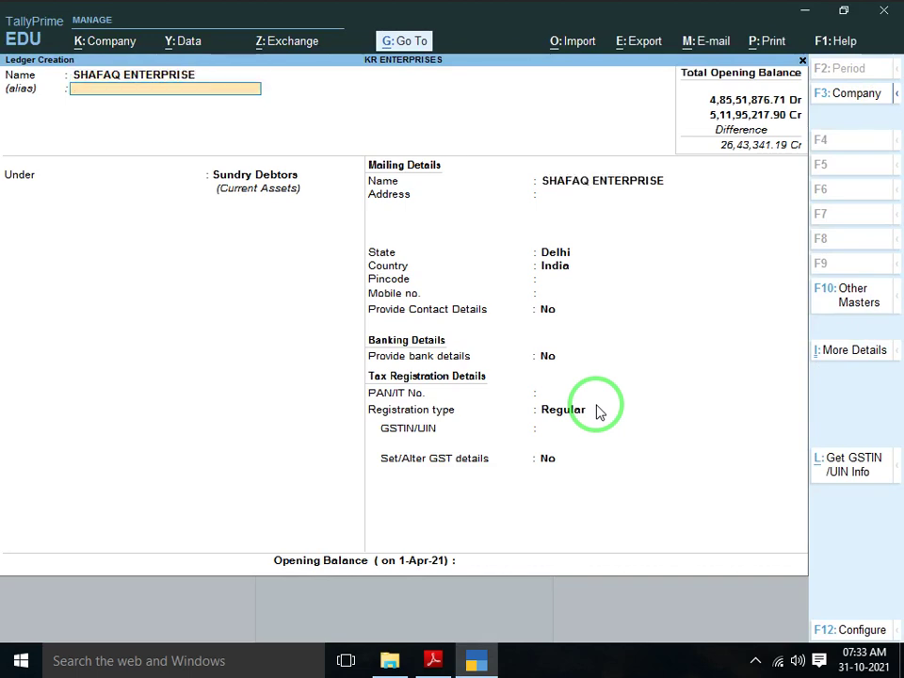
key(Return)
key(Return)
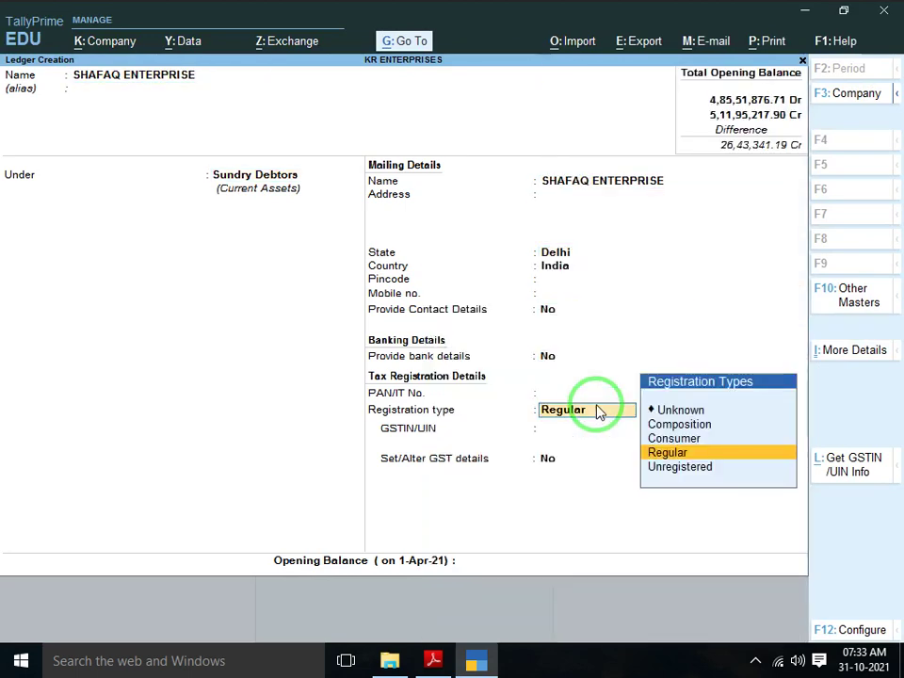
key(Down)
key(Return)
Enter SHAFAQ ENTERPRISE's 11,92,786.43 Dr opening balance and save the ledger
key(alt+Tab)
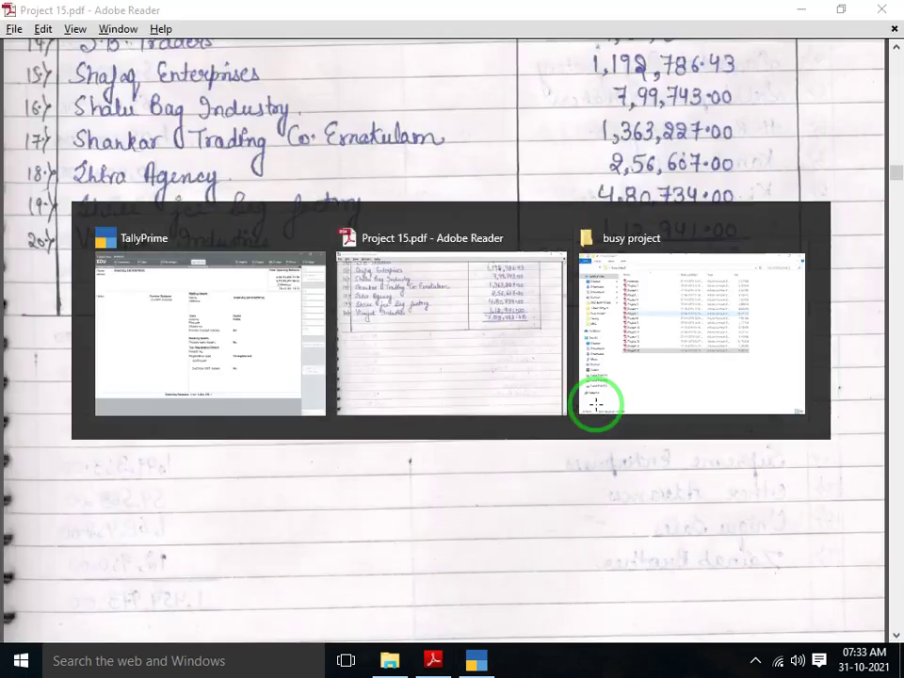
key(alt+Tab)
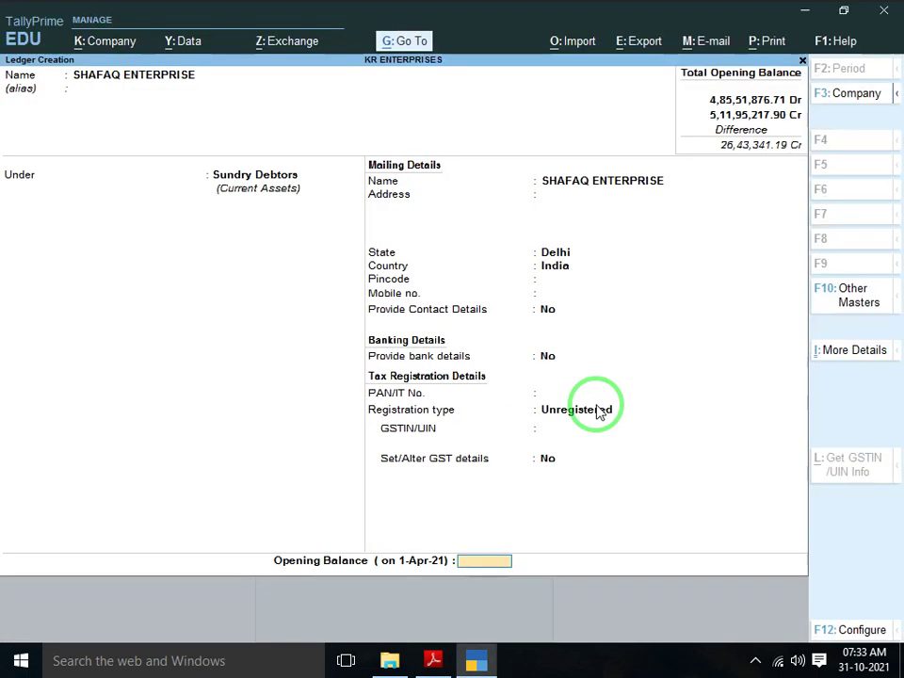
text(1192)
key(alt+Tab)
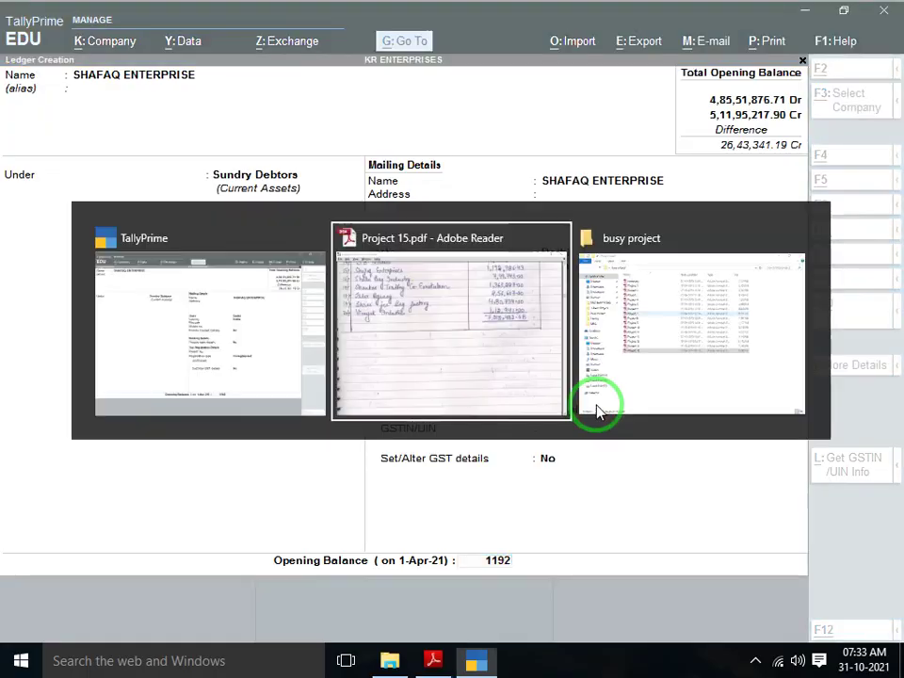
key(alt+Tab)
text(78)
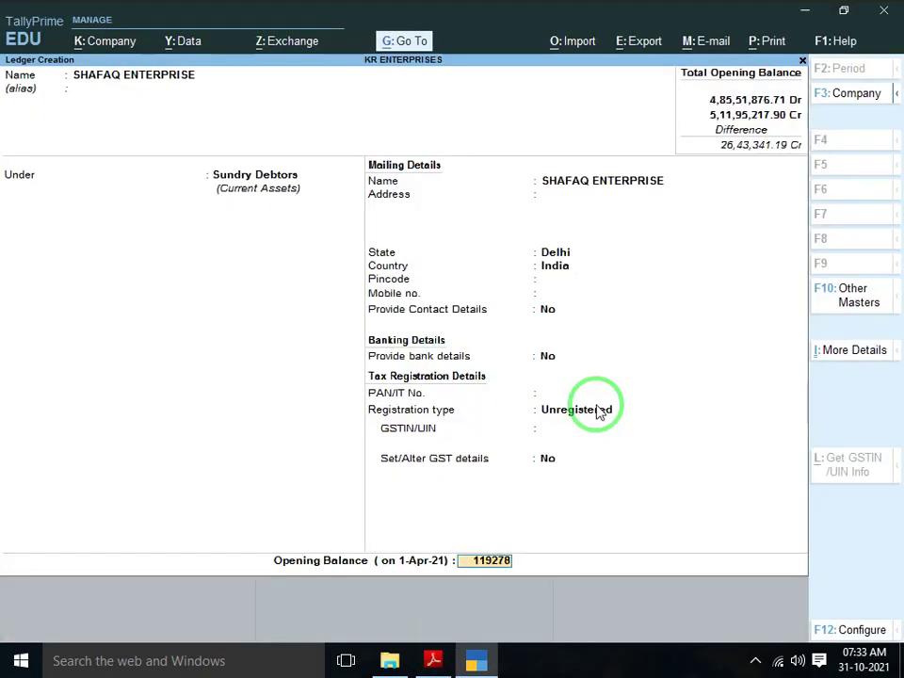
text(6.43)
key(Return)
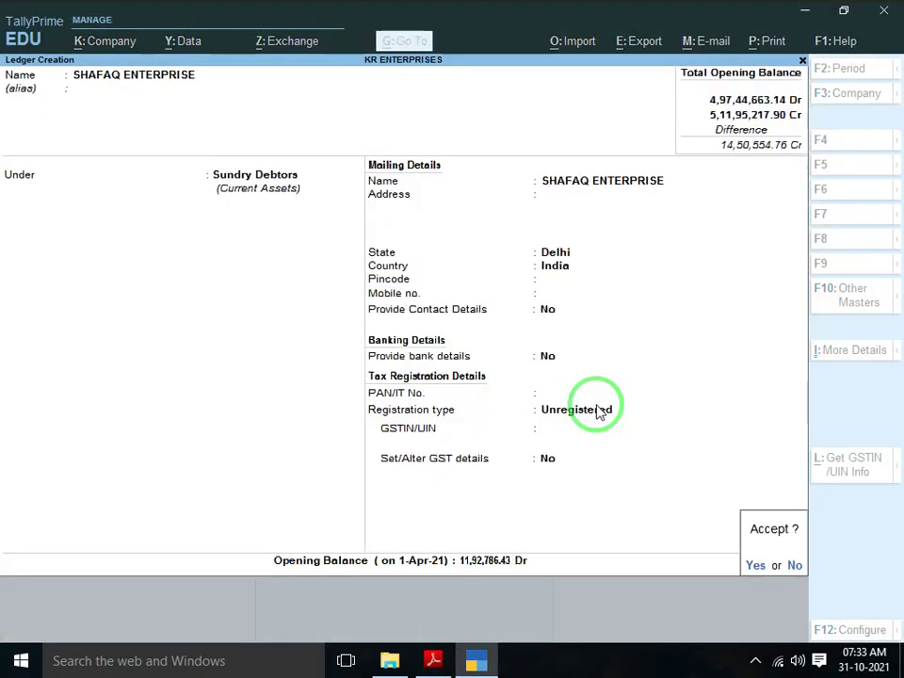
key(Return)
Begin the next debtor ledger named SHALU BAG IND
key(alt+Tab)
scroll(596, 405, down, 1)
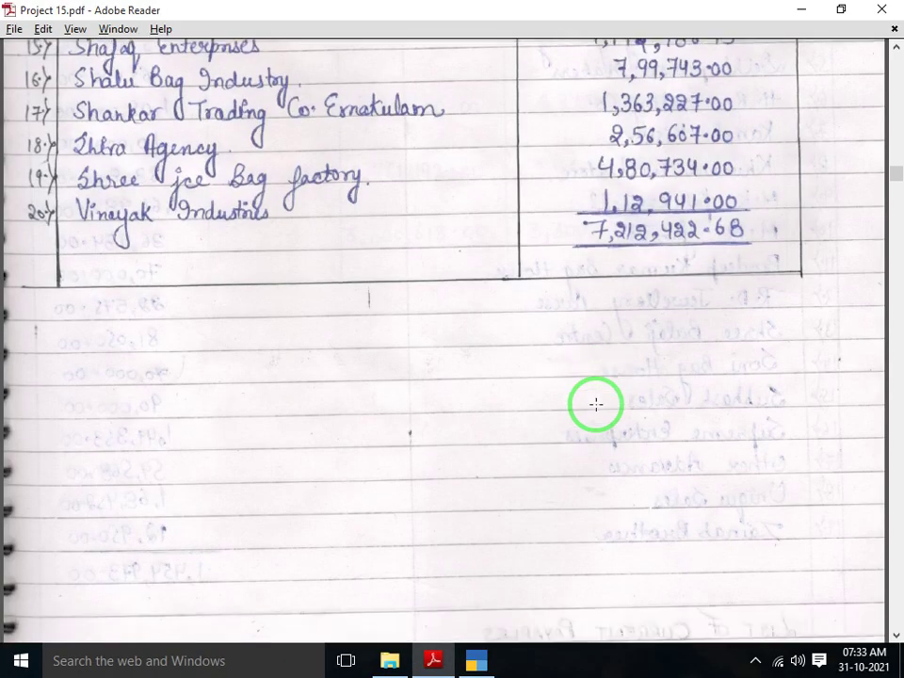
key(alt+Tab)
text(S)
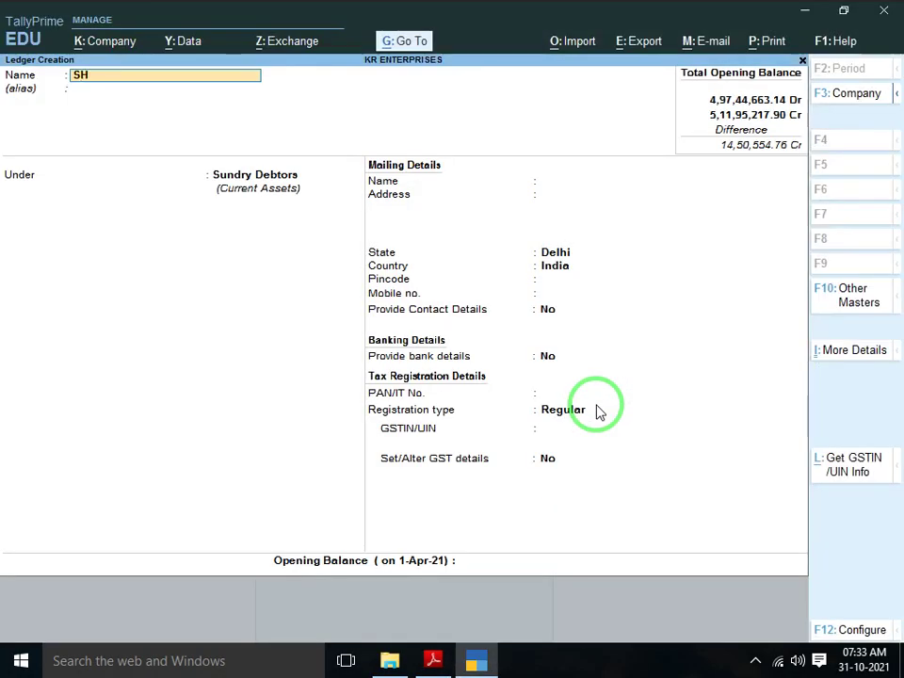
text(HALU BAG IND)
Create SHALU BAG IND under Sundry Debtors, Unregistered, with a 7,99,743.00 Dr opening balance
key(Return)
key(Return)
key(Return)
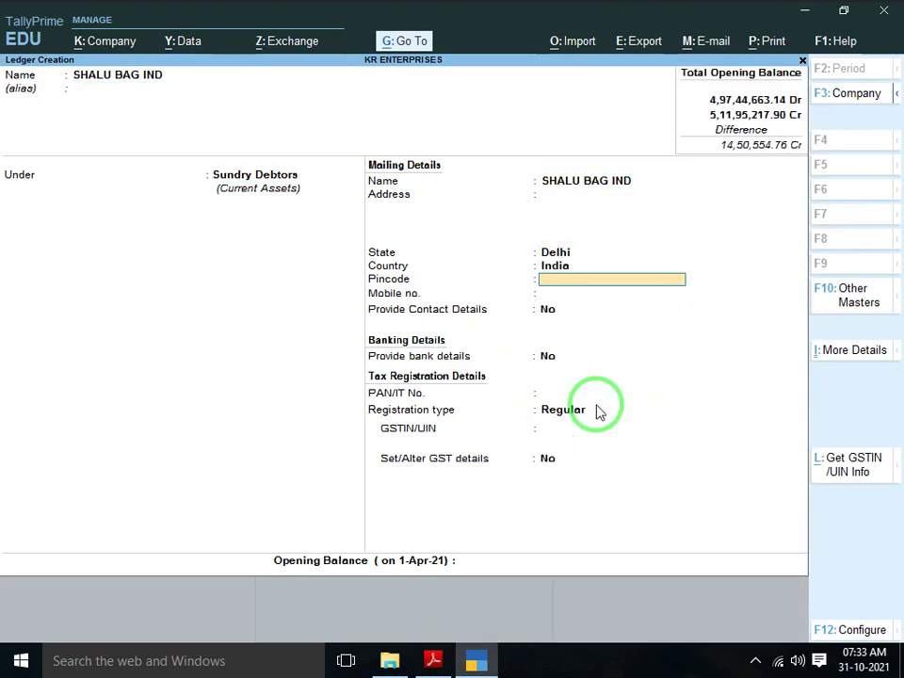
key(Return)
key(Return)
key(Return)
key(Return)
key(Return)
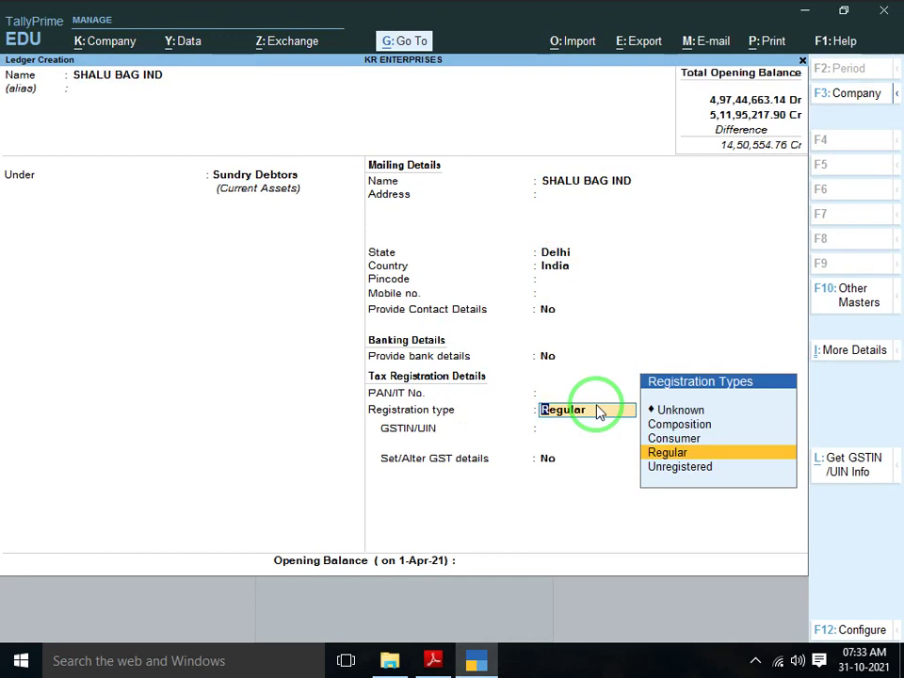
key(Down)
key(Return)
key(Return)
key(alt+Tab)
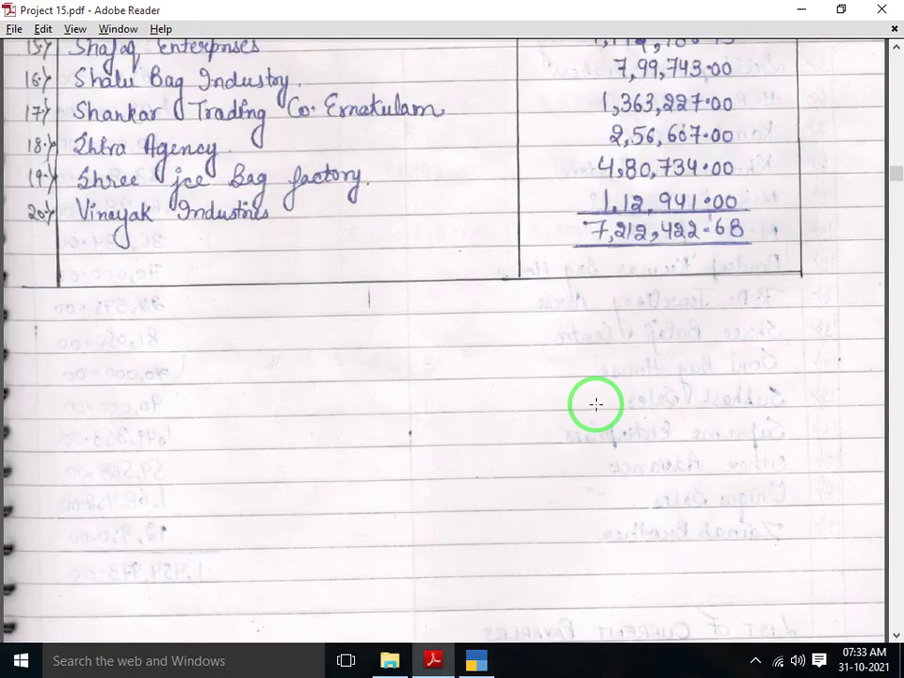
key(alt+Tab)
text(799)
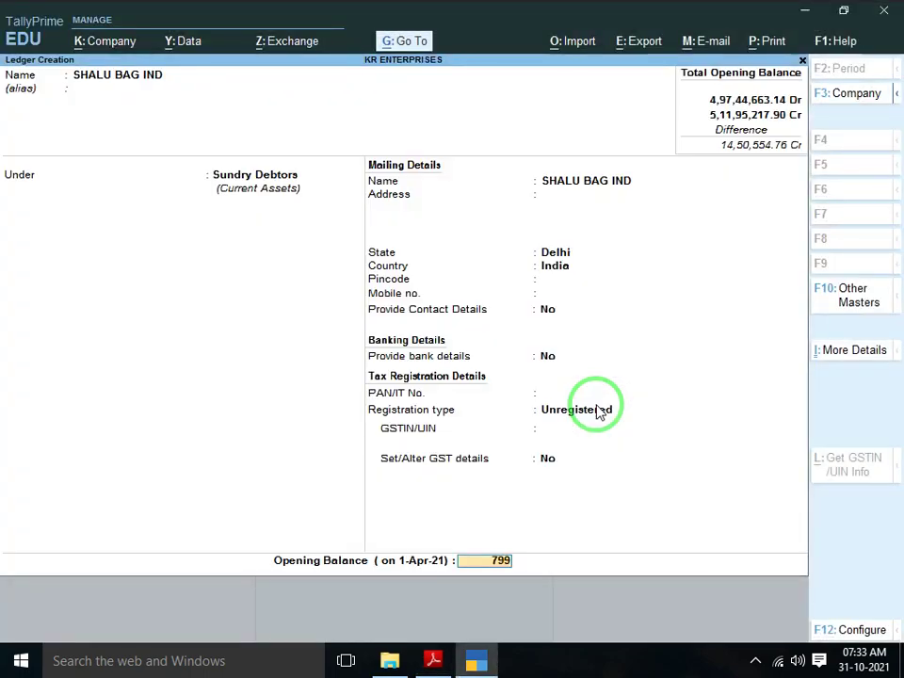
key(alt+Tab)
key(alt+Tab)
text(743)
key(Return)
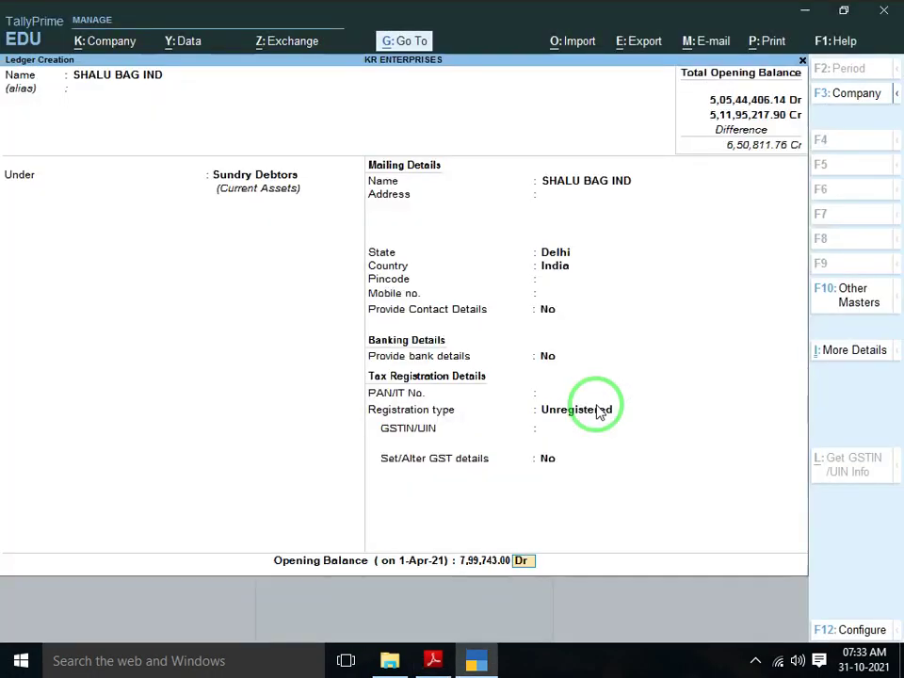
key(Return)
key(Return)
key(alt+Tab)
scroll(595, 405, down, 1)
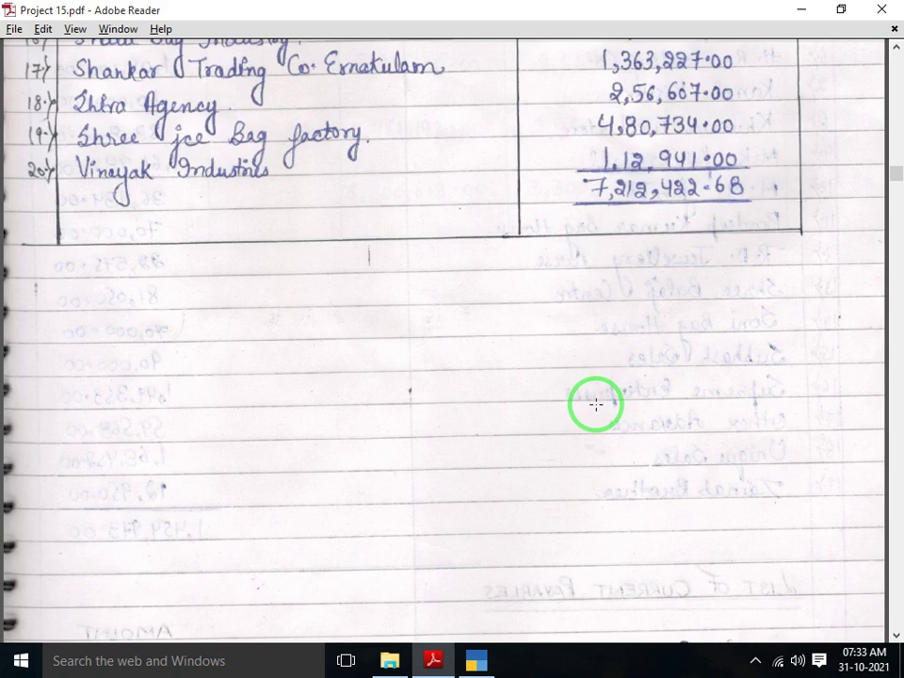
key(alt+Tab)
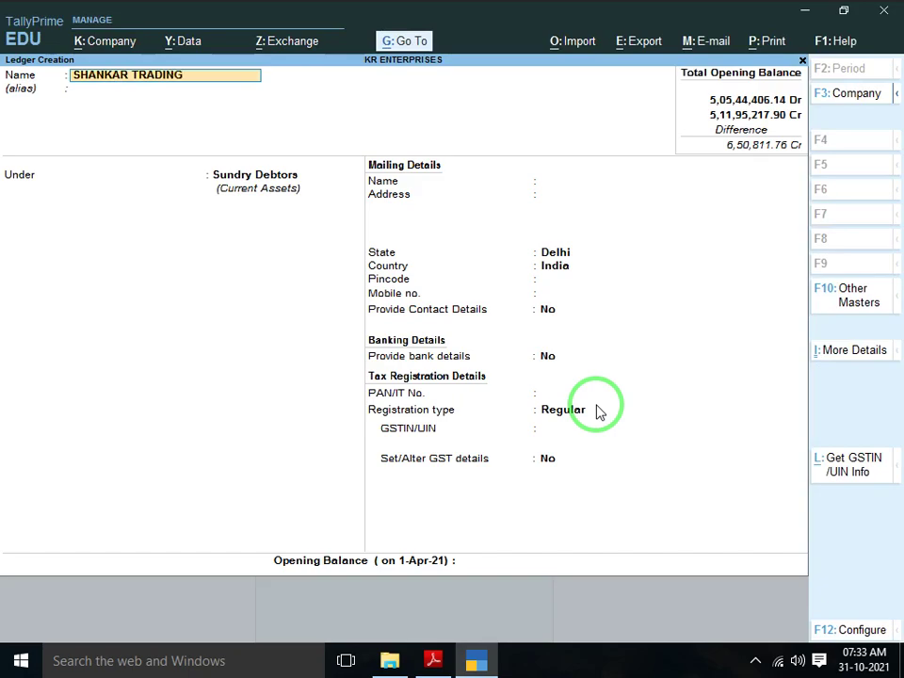
Create SHANKAR TRADING CO under Sundry Debtors, Unregistered, with a 13,63,227.00 Dr opening balance
key(alt+Tab)
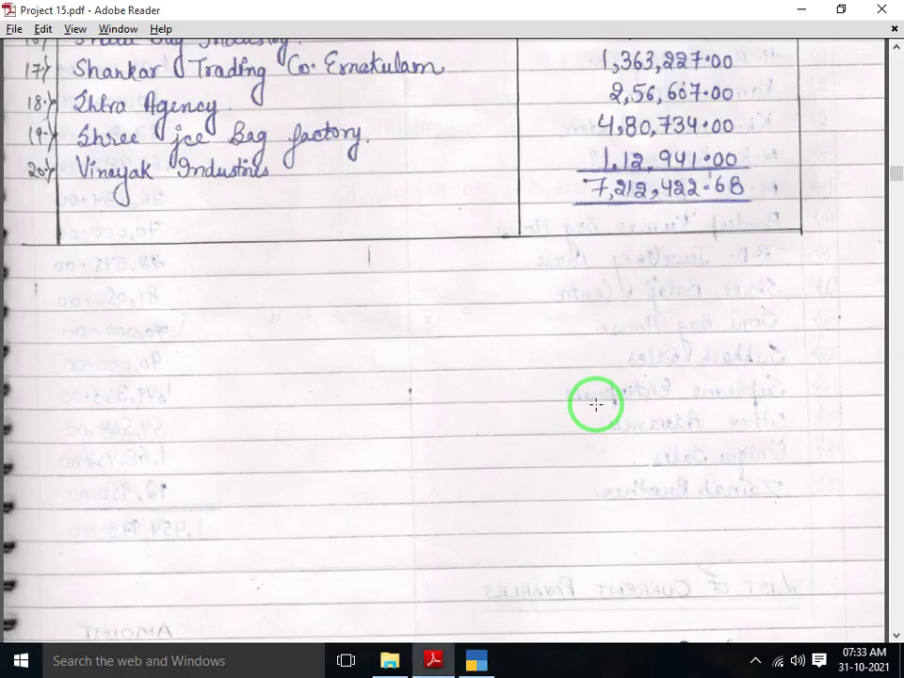
key(alt+Tab)
key(Return)
key(Return)
key(Return)
key(Return)
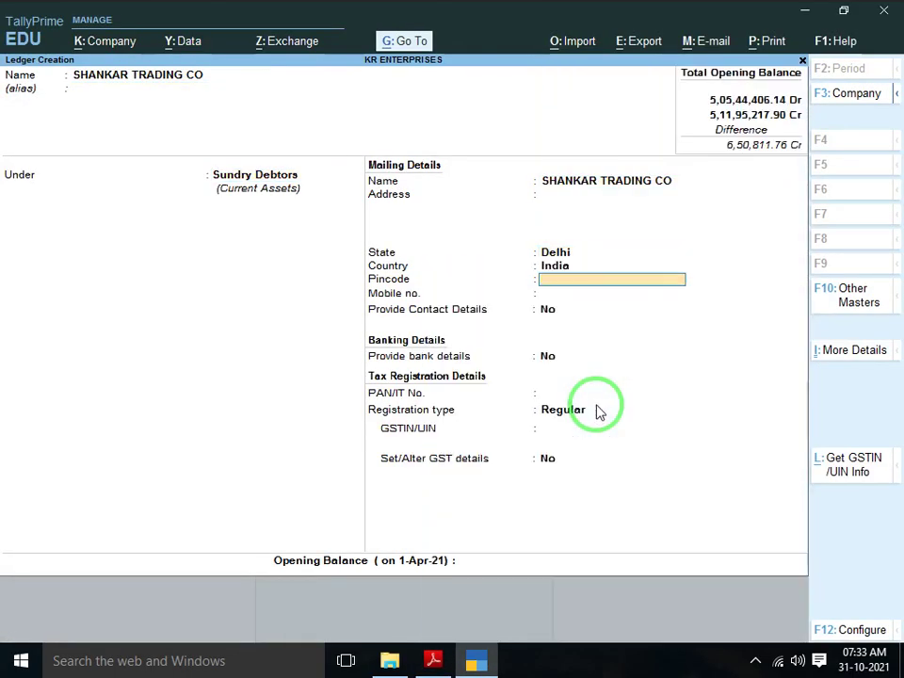
key(Return)
key(Return)
key(Return)
key(Return)
key(Return)
key(Down)
key(Return)
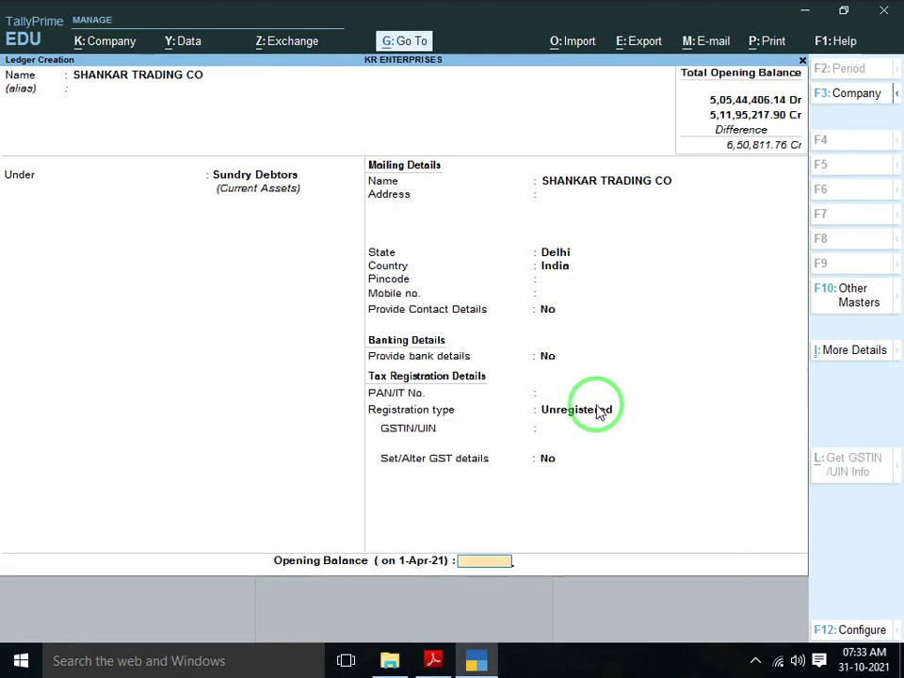
key(alt+Tab)
key(alt+Tab)
text(136)
key(alt+Tab)
key(alt+Tab)
text(3)
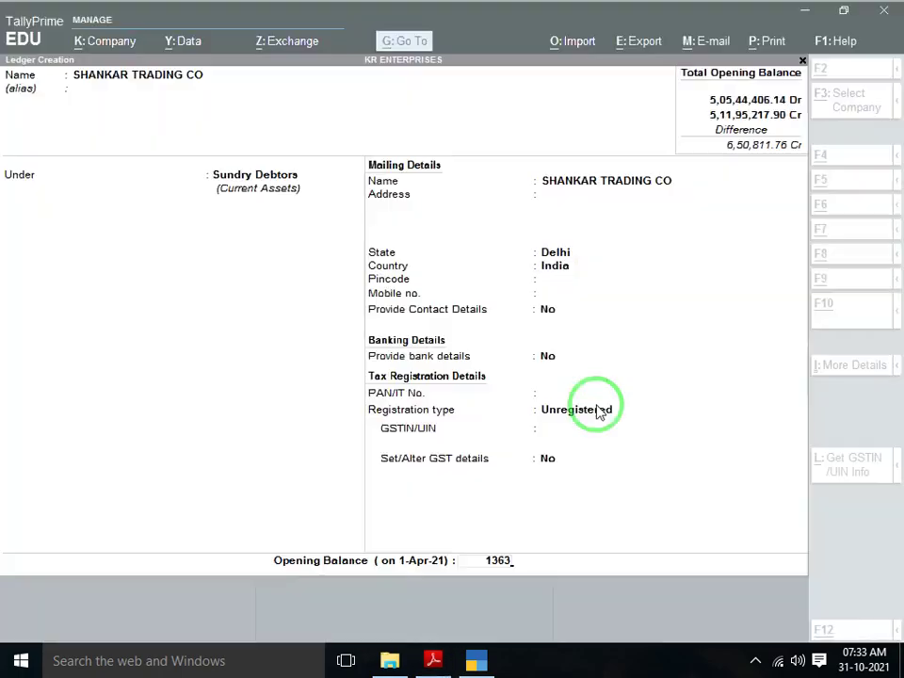
text(227)
key(Return)
key(Return)
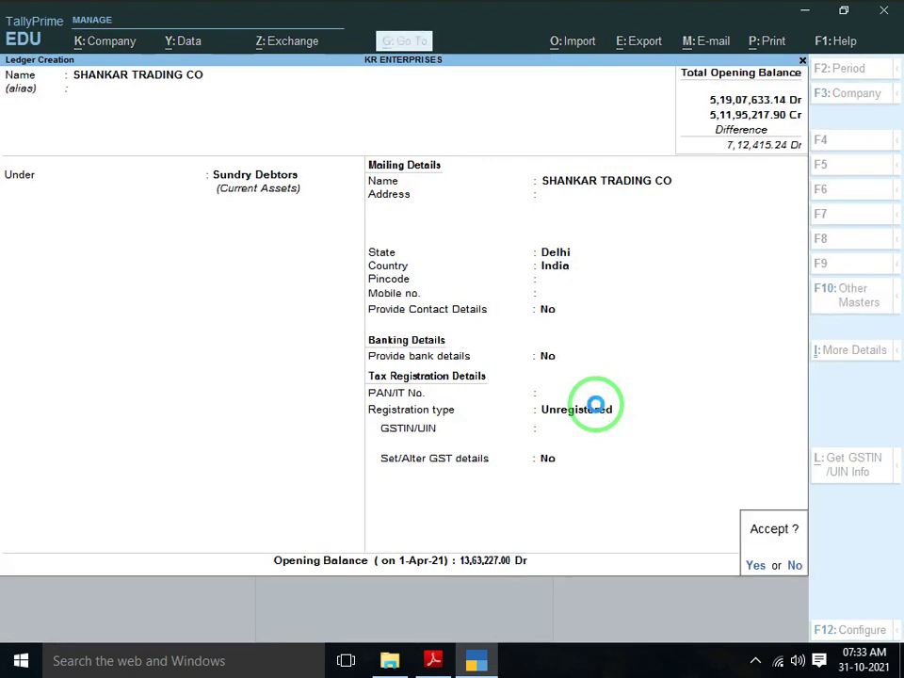
key(Return)
key(alt+Tab)
scroll(596, 405, down, 3)
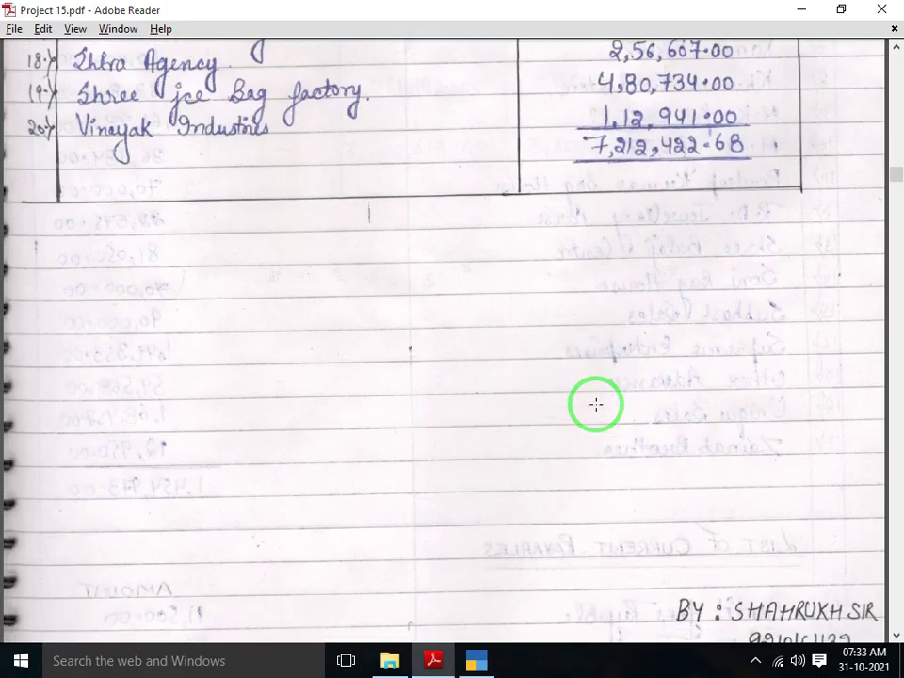
key(alt+Tab)
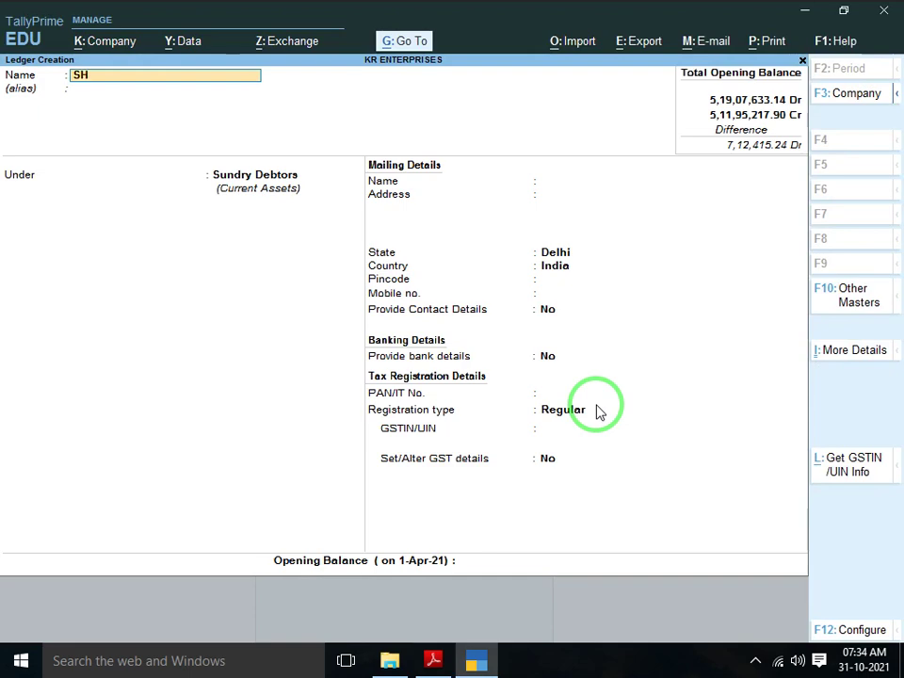
Finish SHIVA AGENCY as Unregistered with a 2,56,607.00 Dr opening balance and save it
text(IVA AGENCY)
key(Return)
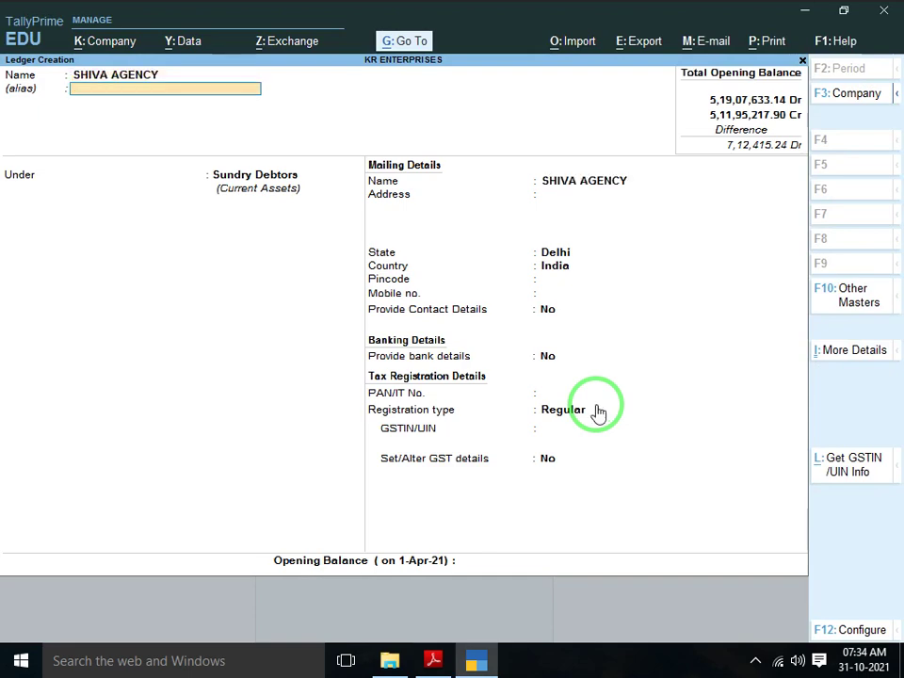
key(Return)
key(Return)
key(Return)
key(Return)
key(Return)
key(Return)
key(Return)
key(Return)
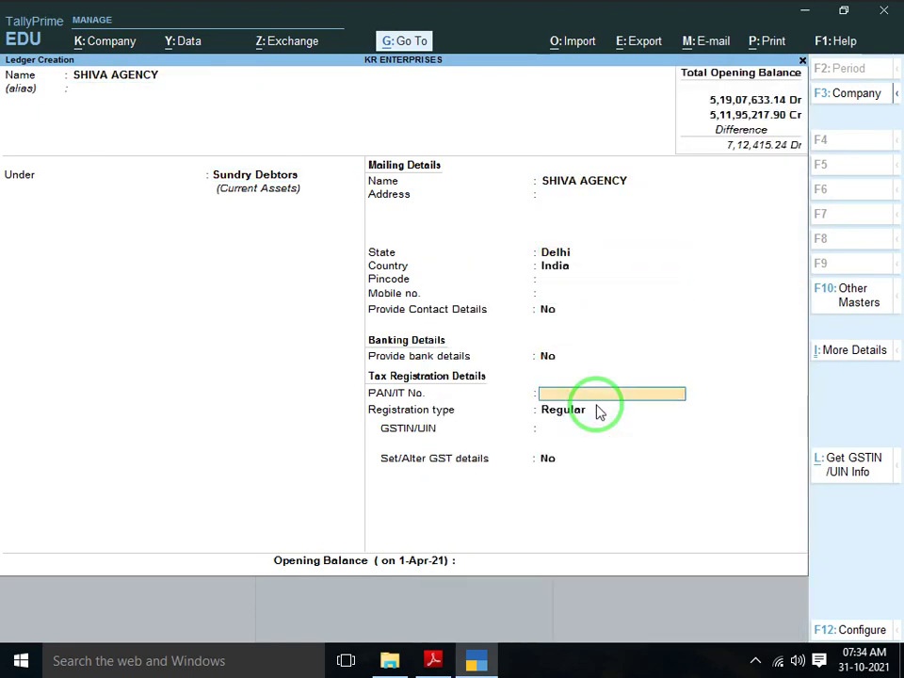
key(Return)
key(Down)
key(Return)
key(alt+Tab)
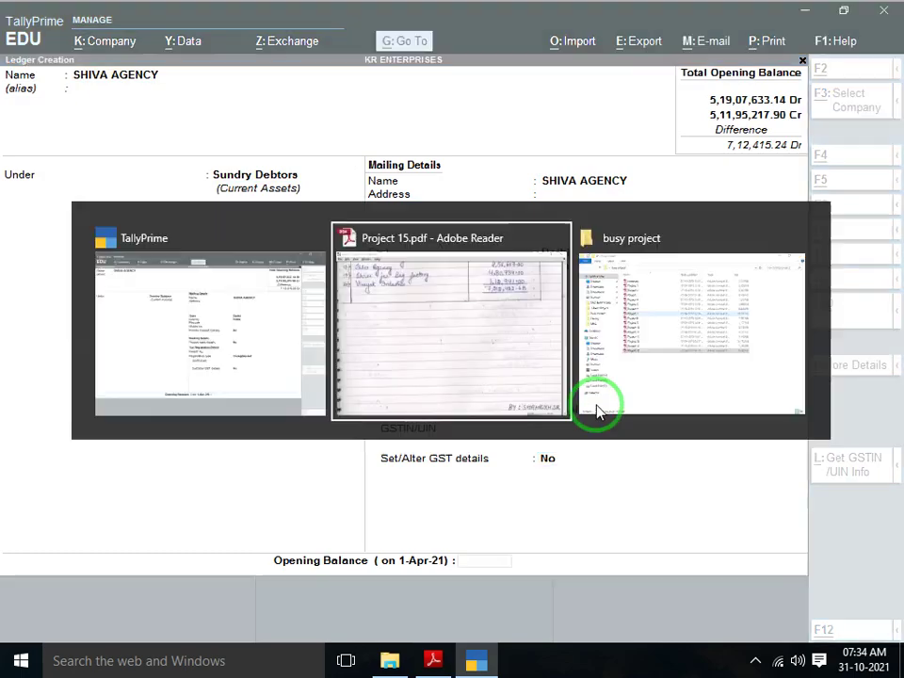
key(alt+Tab)
key(Return)
text(25)
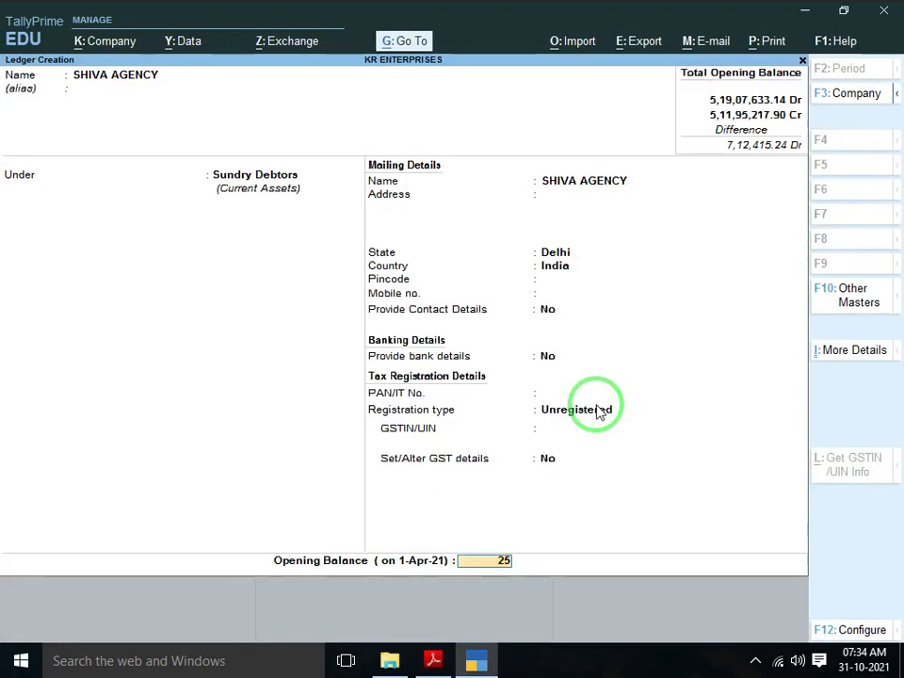
text(6)
key(alt+Tab)
key(alt+Tab)
text(607)
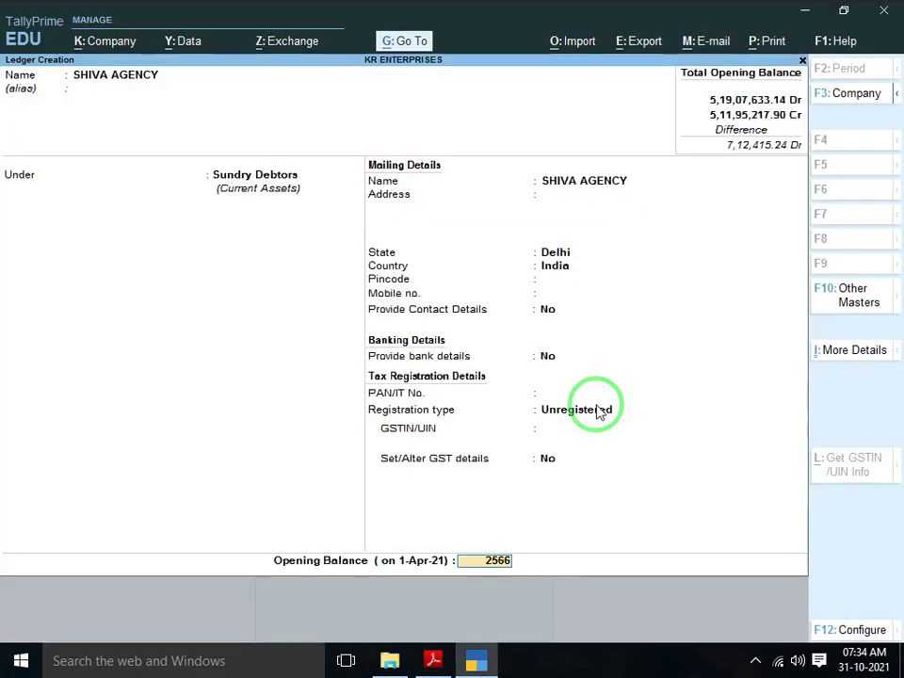
key(Return)
key(Return)
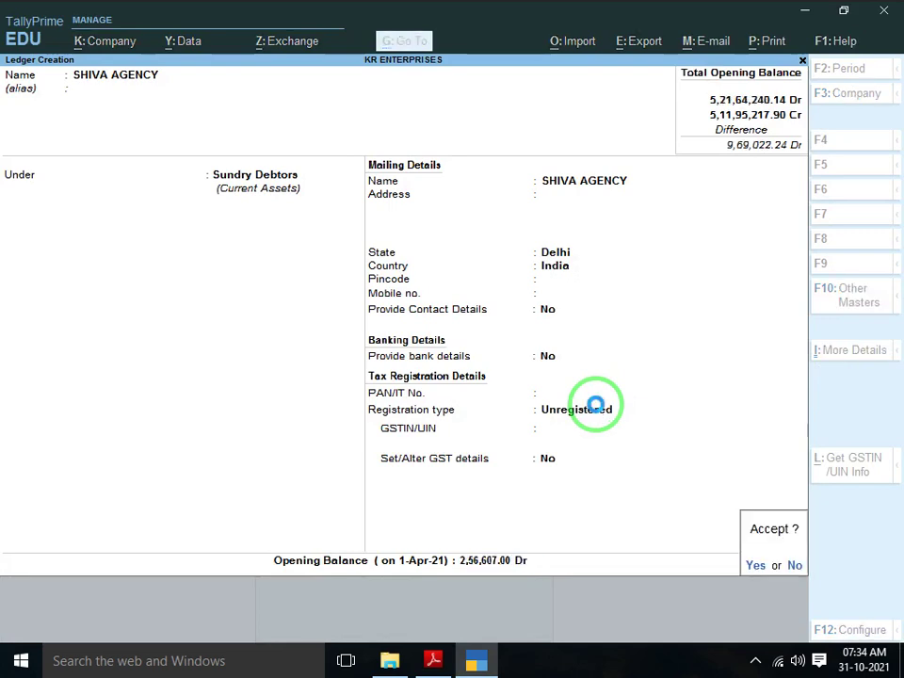
key(Return)
key(alt+Tab)
scroll(597, 404, down, 1)
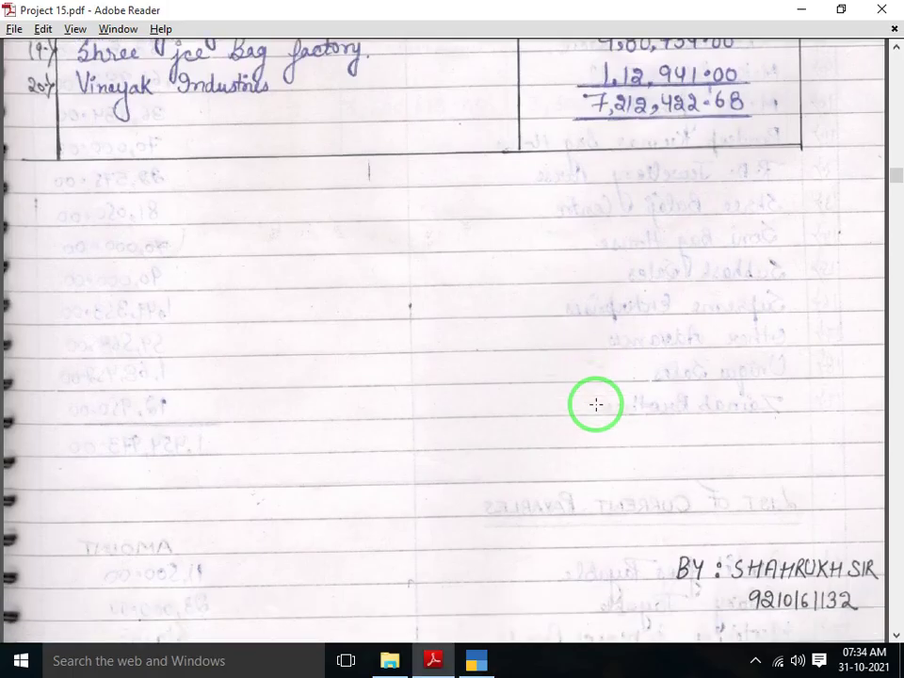
scroll(597, 404, up, 1)
key(alt+Tab)
Create SHREE JI BAG FACTROY as Unregistered with a 4,80,734.00 Dr opening balance
text(S)
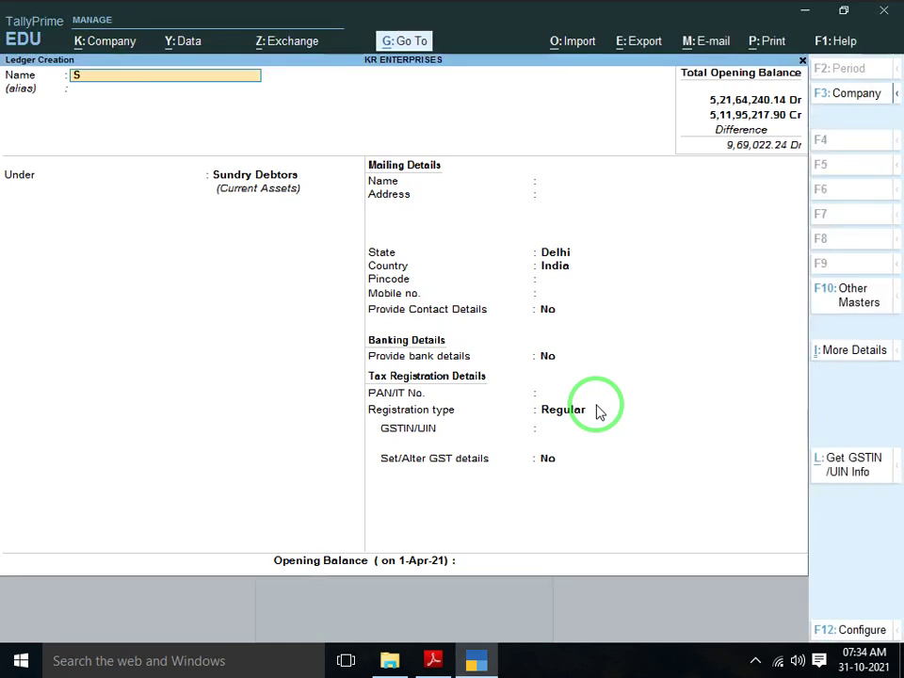
text(HREE JI BAG)
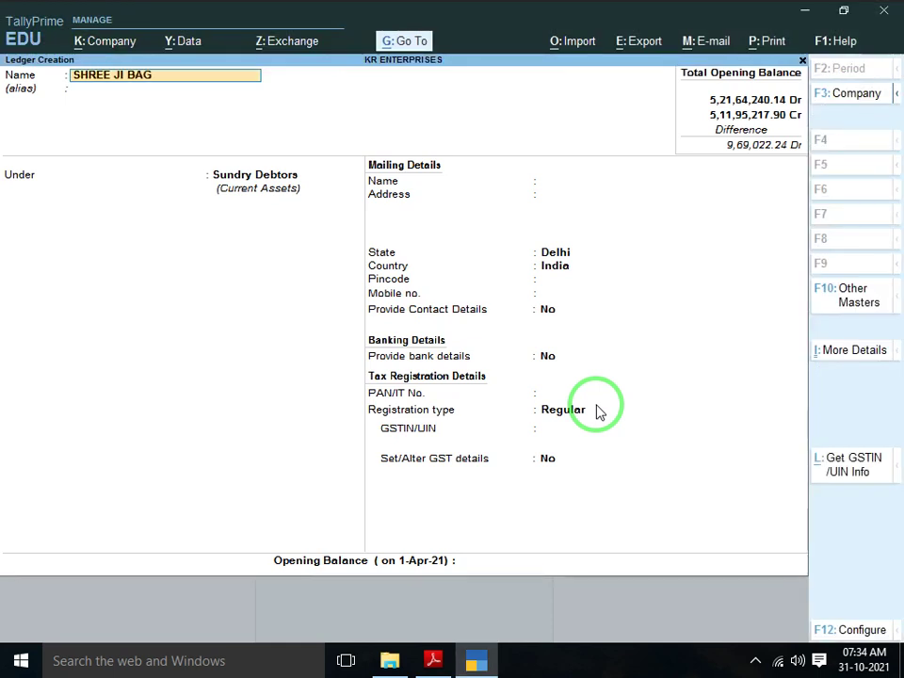
text( FACTROY)
key(Return)
key(Return)
key(Return)
key(Return)
key(Return)
key(Return)
key(Return)
key(Return)
key(Return)
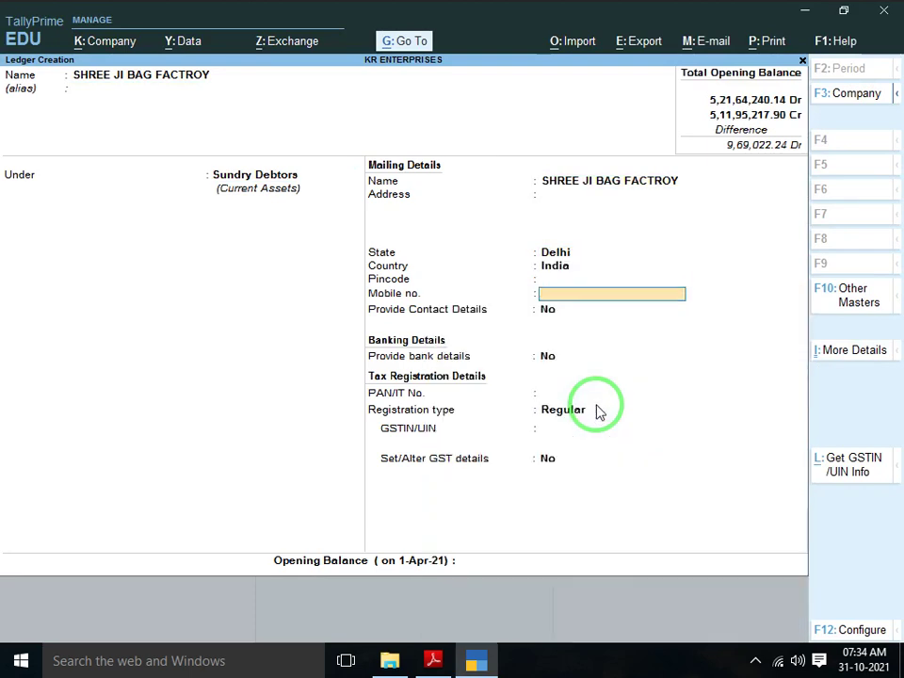
key(Return)
key(Return)
key(Down)
key(Return)
key(Return)
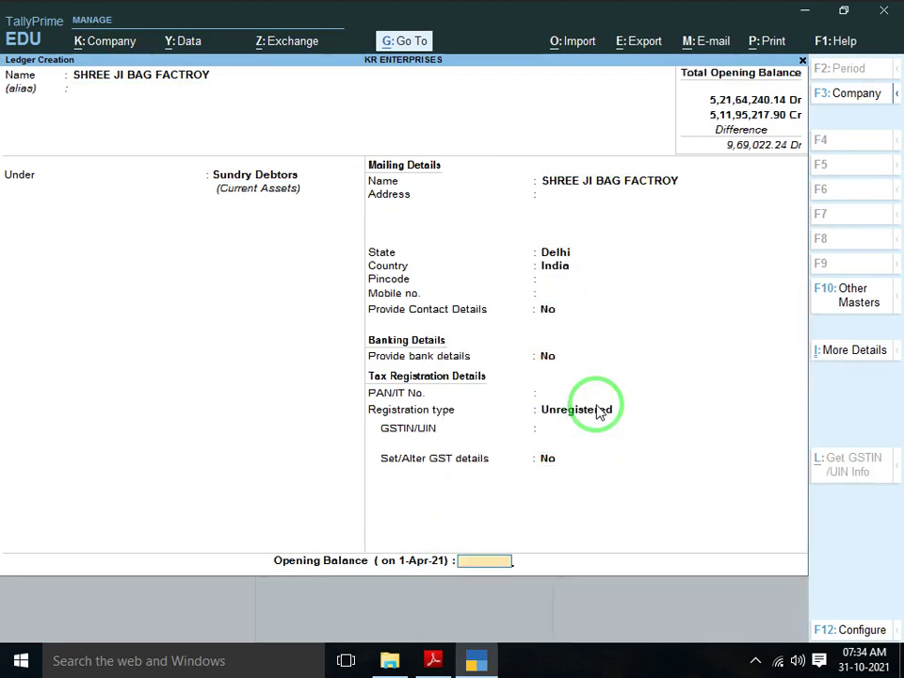
key(alt+Tab)
key(alt+Tab)
text(480)
key(alt+Tab)
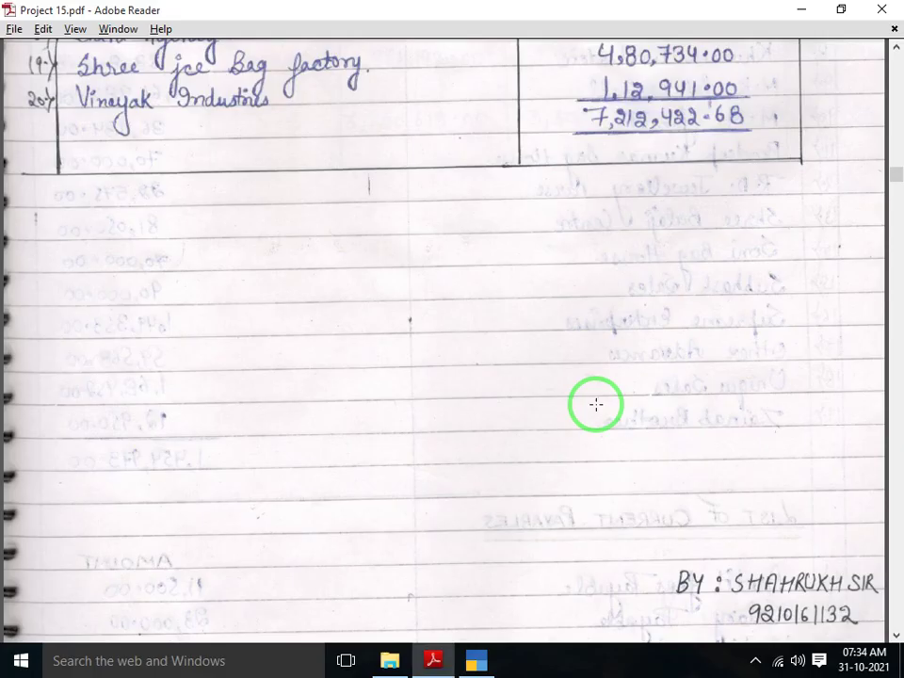
key(alt+Tab)
text(734)
key(Return)
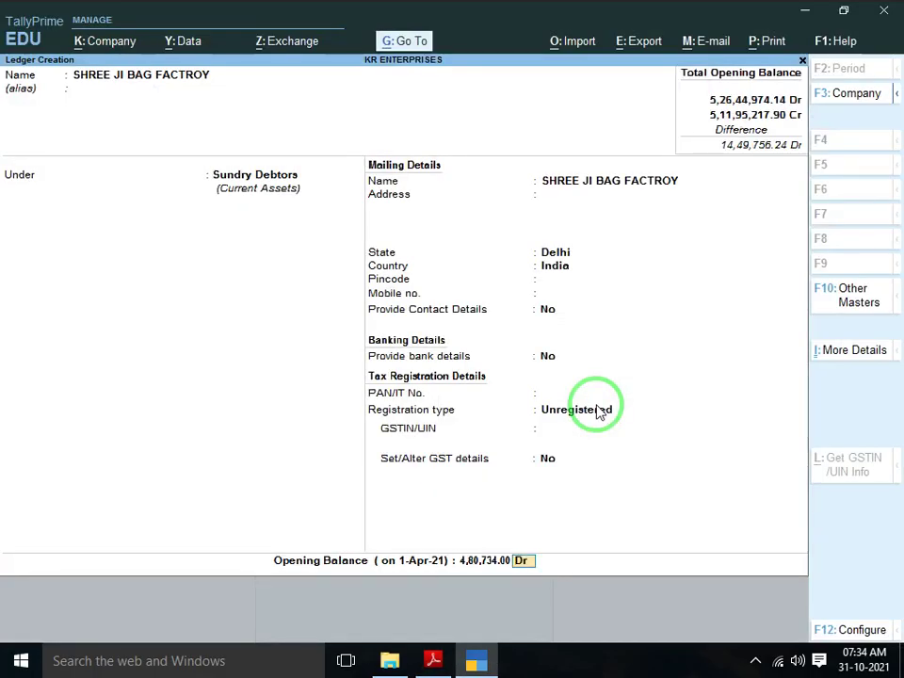
key(Return)
key(Return)
key(alt+Tab)
scroll(596, 404, down, 2)
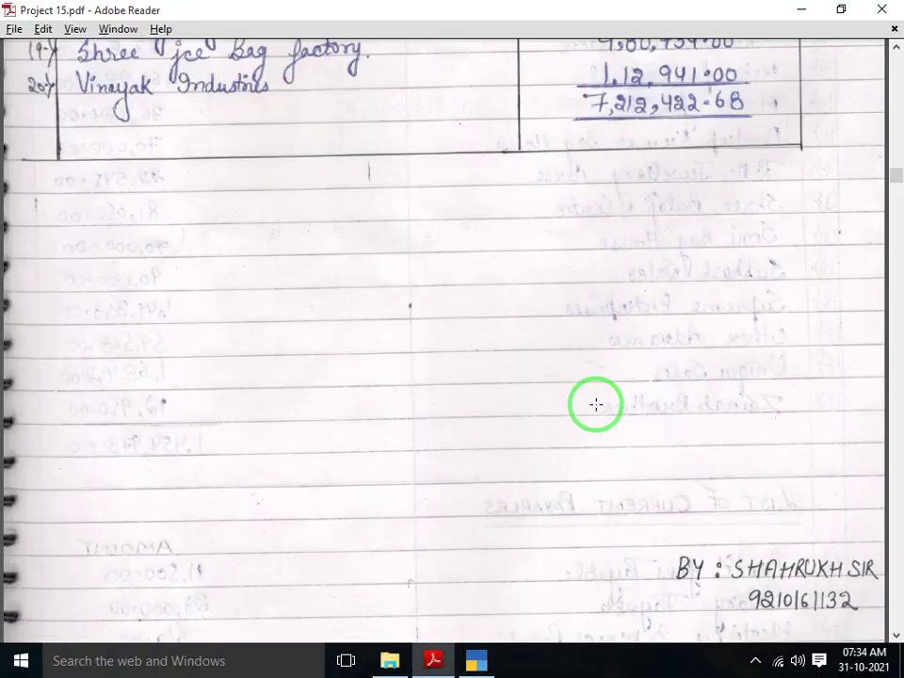
key(alt+Tab)
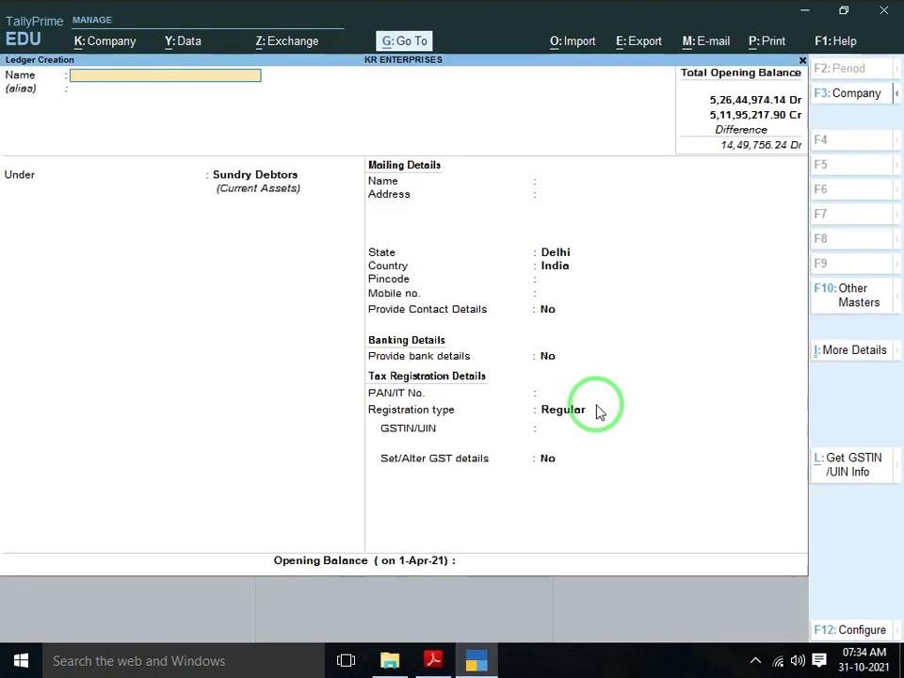
Create VINAYAK IND as an unregistered debtor with a 1,12,941.00 Dr opening balance
text(VINAYAK IND)
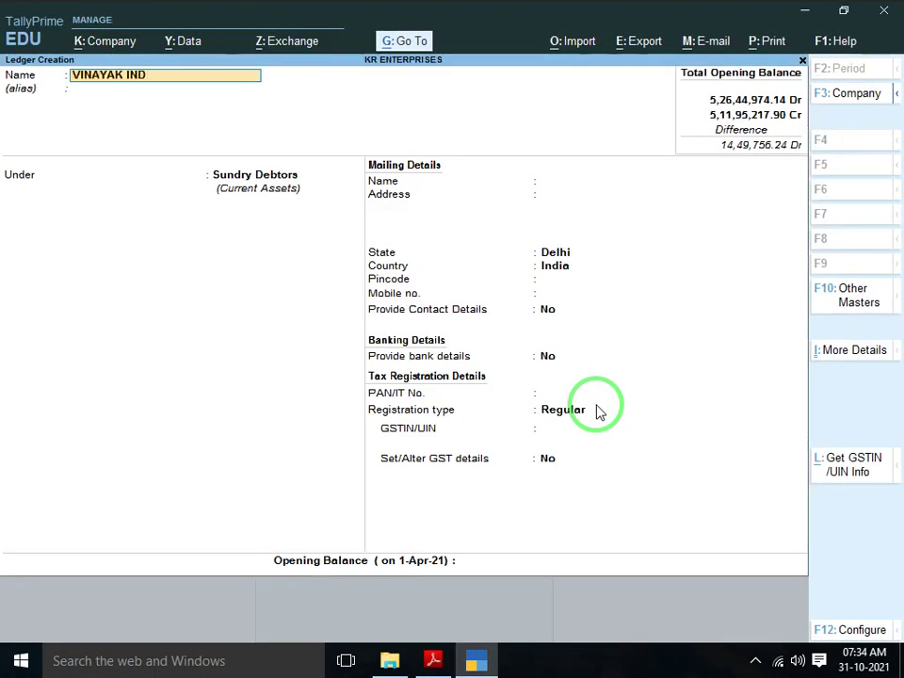
key(alt+Tab)
key(alt+Tab)
key(Return)
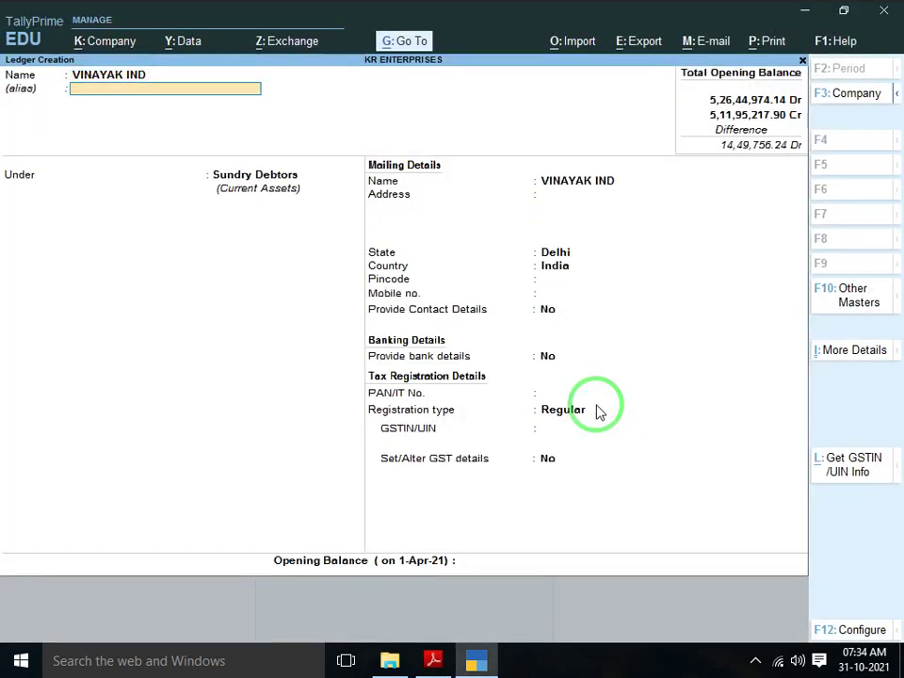
key(Return)
key(Return)
key(Return)
key(Return)
key(Return)
key(Return)
key(Return)
key(Return)
key(Return)
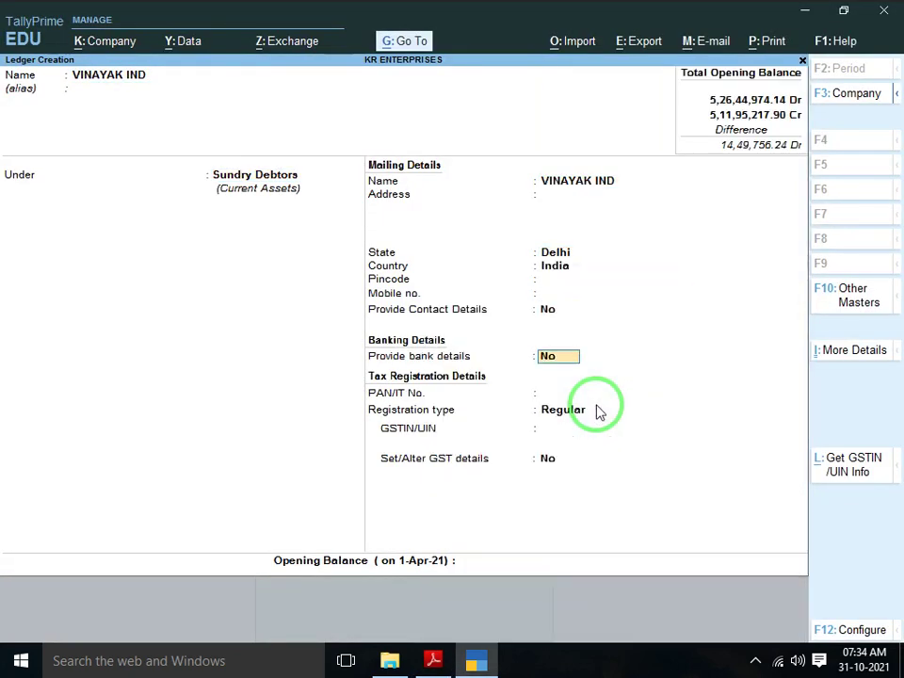
key(Return)
key(Return)
key(Down)
key(Return)
key(Return)
key(alt+Tab)
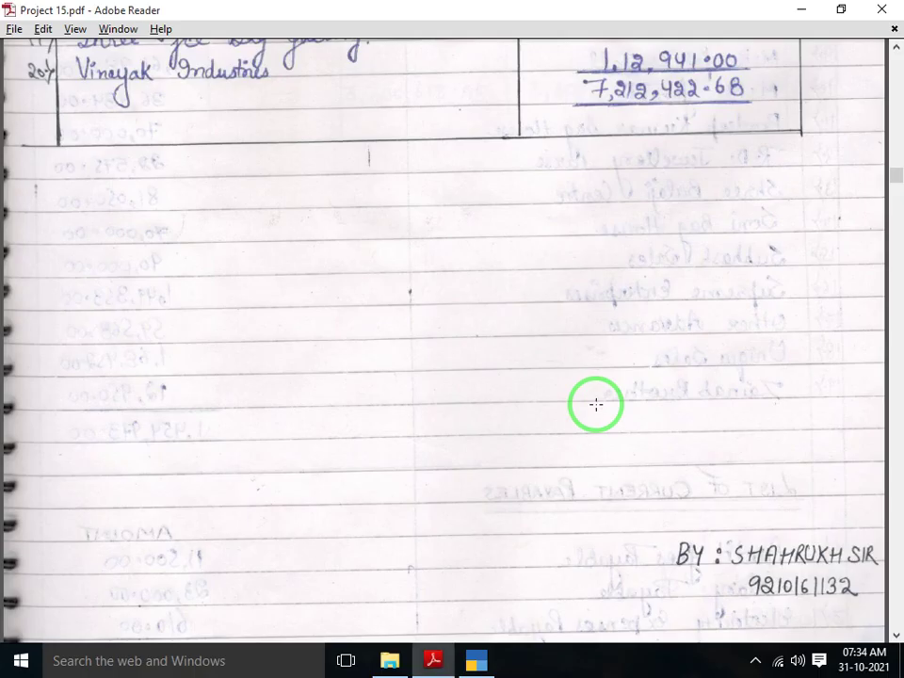
key(alt+Tab)
text(112)
key(alt+Tab)
key(alt+Tab)
text(941)
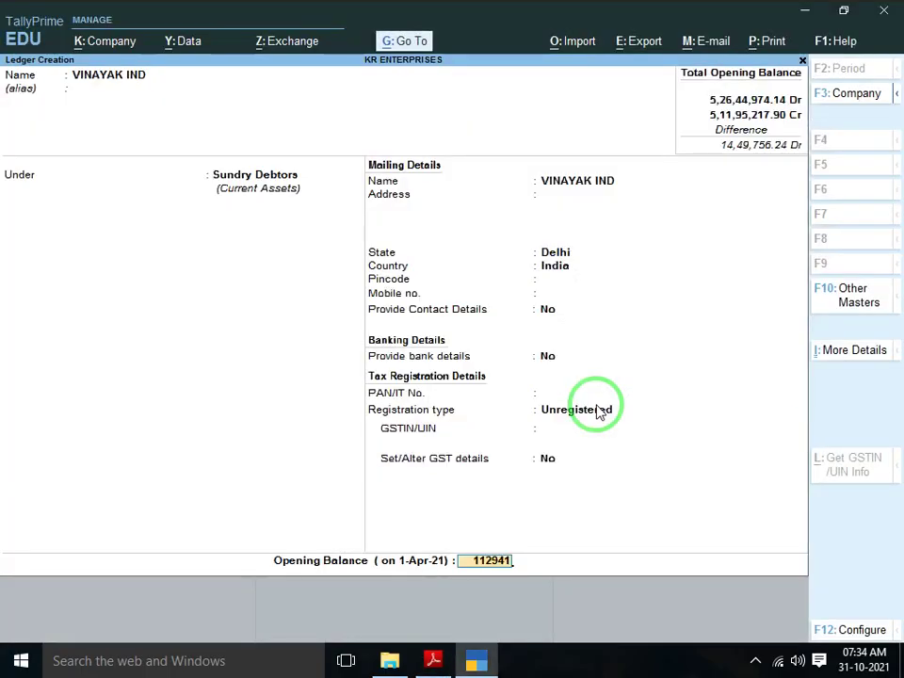
key(Return)
key(Return)
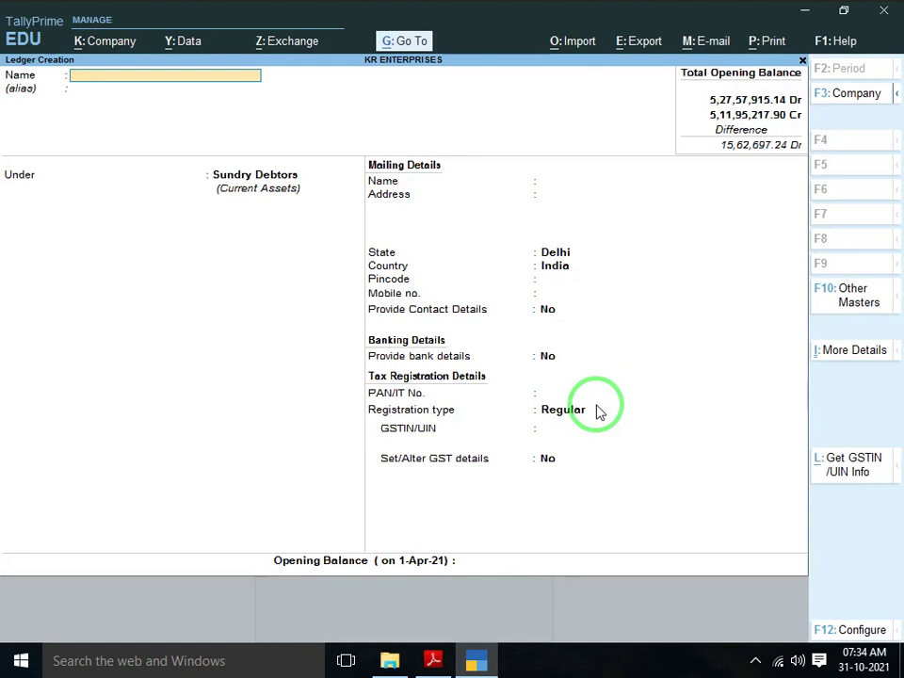
key(alt+Tab)
key(Down)
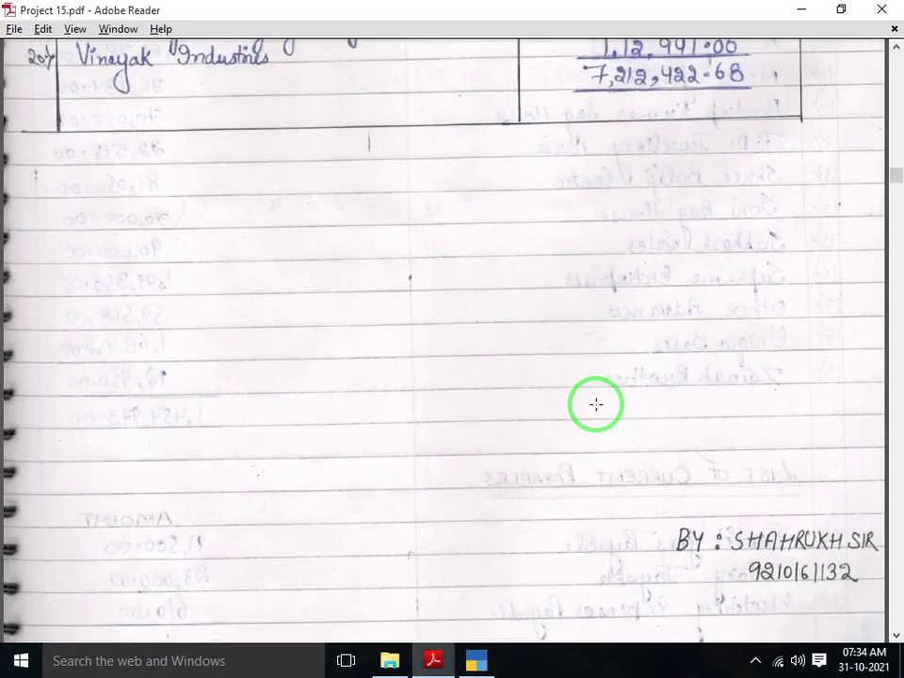
key(Up)
key(Up)
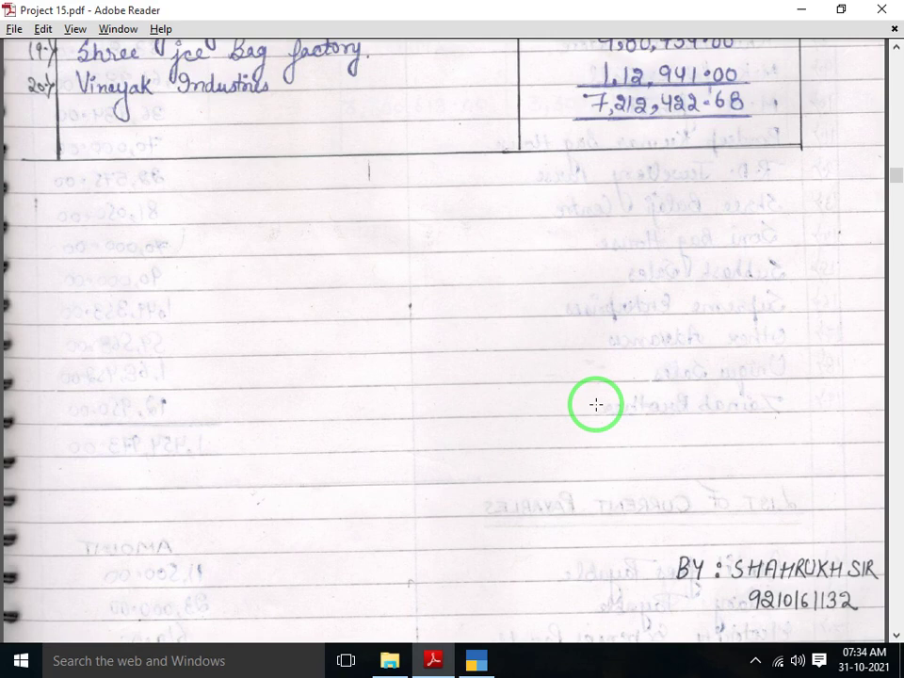
key(alt+Tab)
Quit Ledger Creation and return to Gateway of Tally
key(Escape)
key(Return)
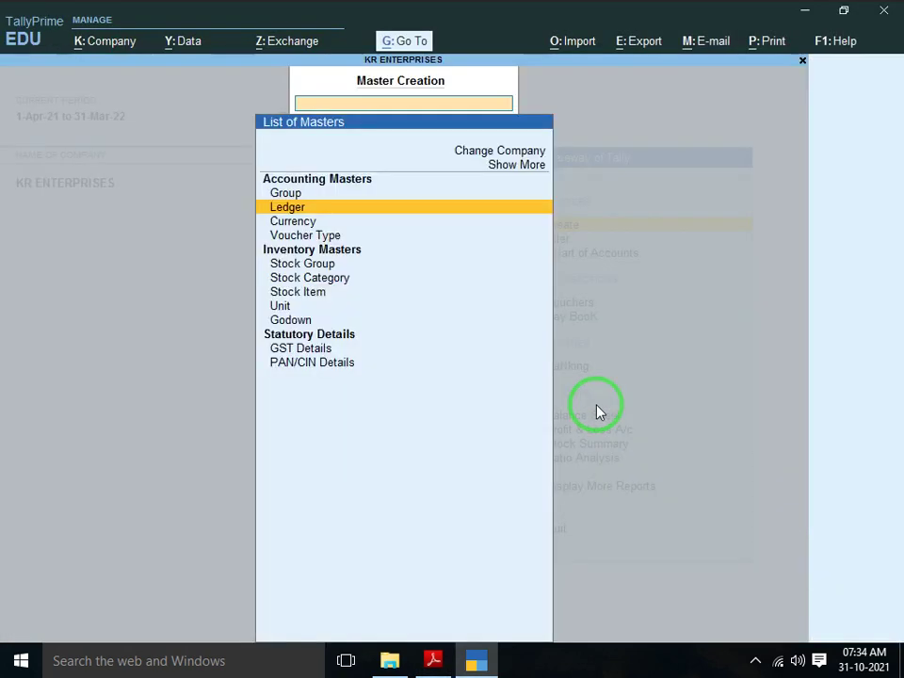
key(Down)
key(Escape)
Open the Balance Sheet and drill into Current Assets, showing Sundry Debtors at 72,12,422.18 Dr
key(Down)
key(Down)
key(Down)
key(Down)
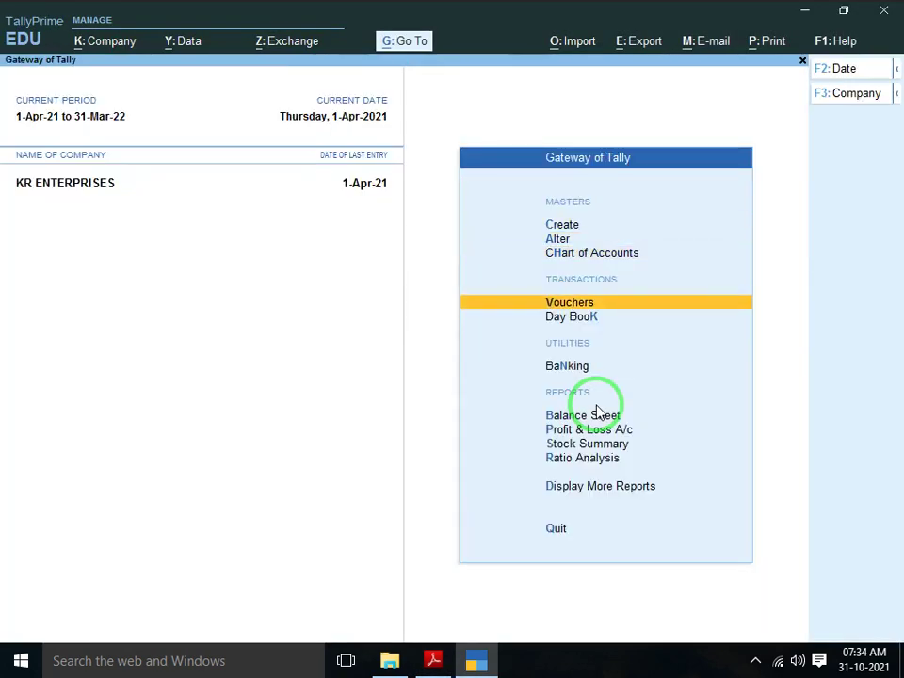
click(596, 414)
key(Right)
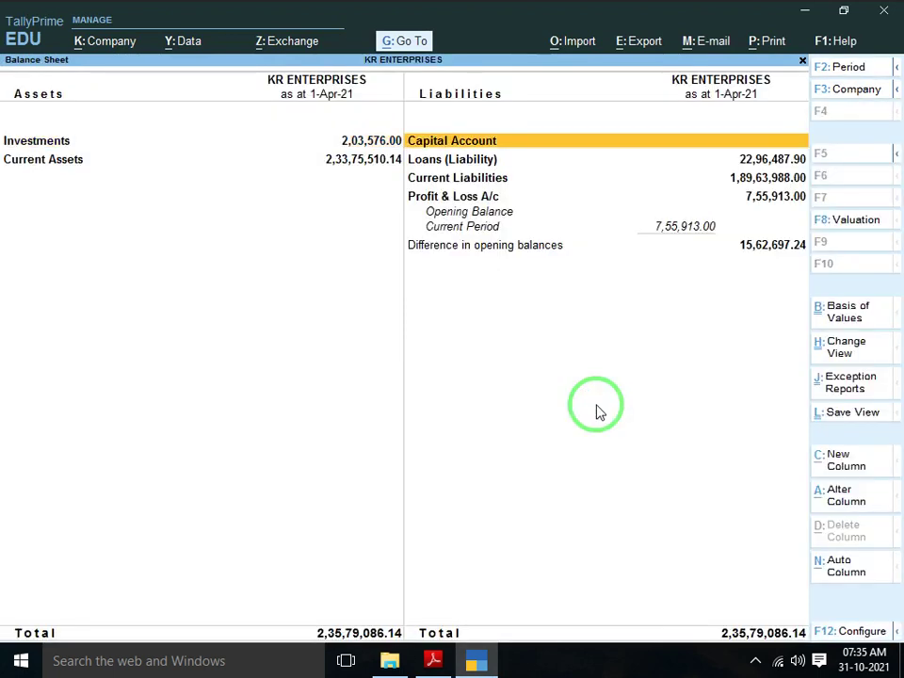
key(Left)
key(Down)
key(Return)
key(Down)
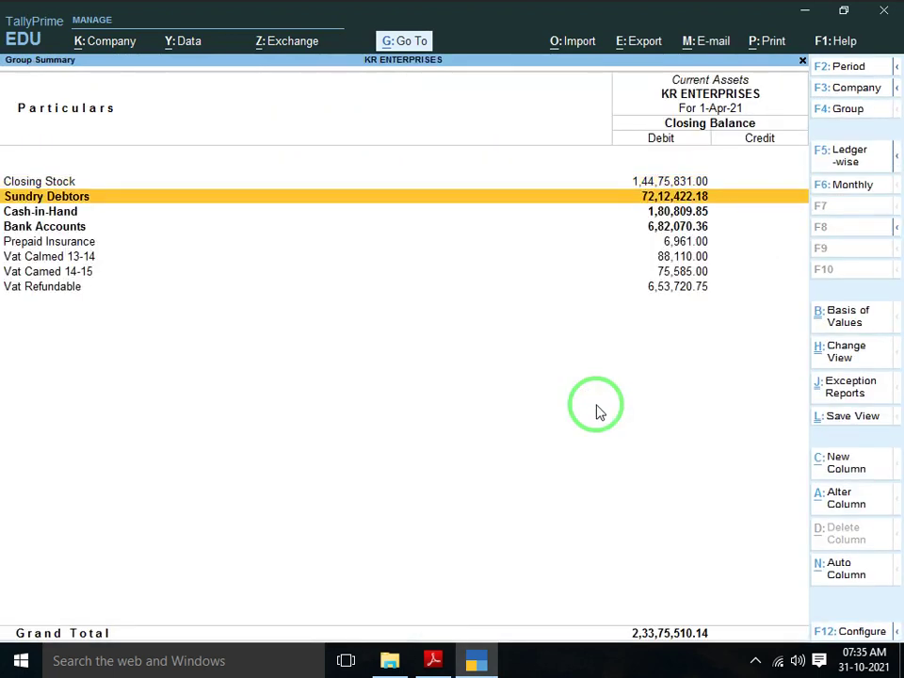
Compare the Sundry Debtors total against the scanned list's 7,212,422.68
key(alt+Tab)
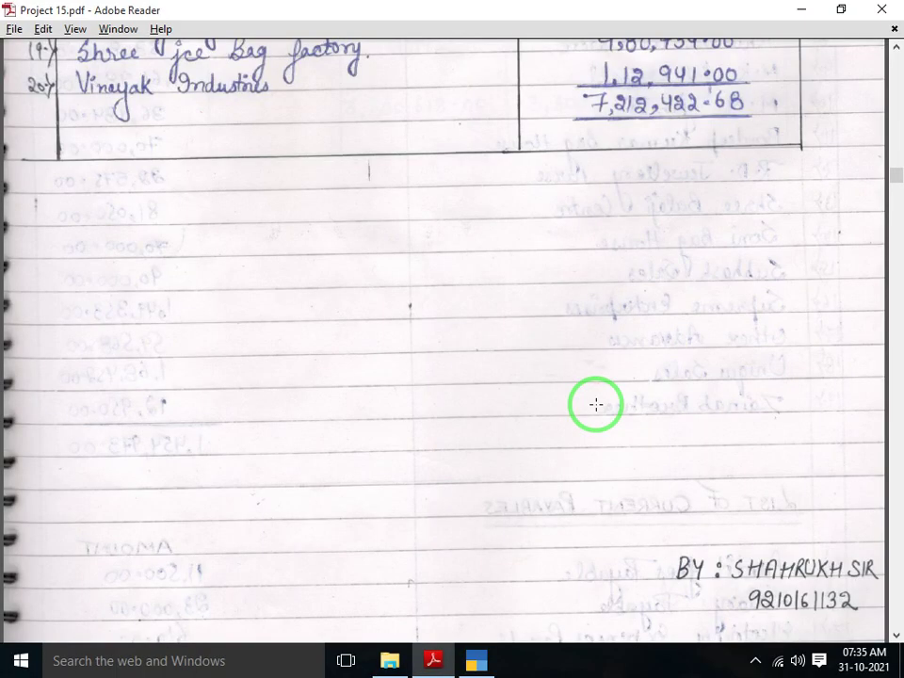
key(alt+Tab)
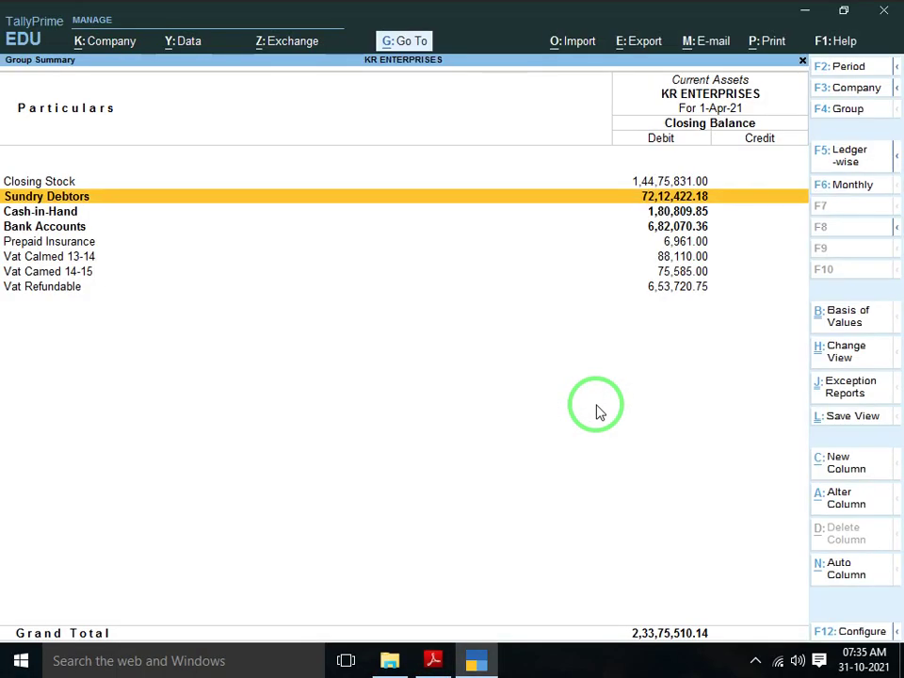
key(alt+Tab)
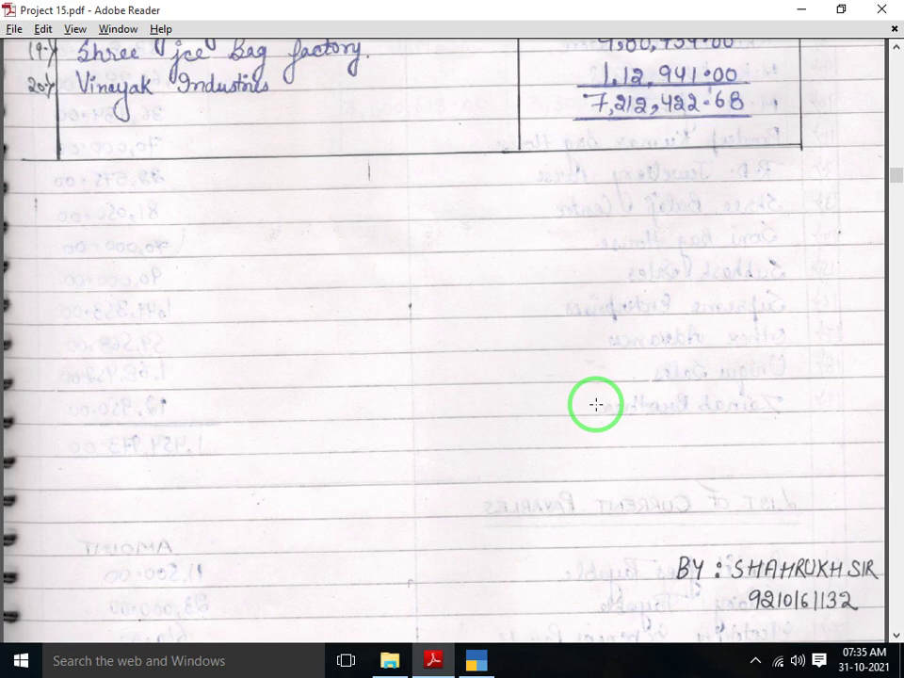
key(alt+Tab)
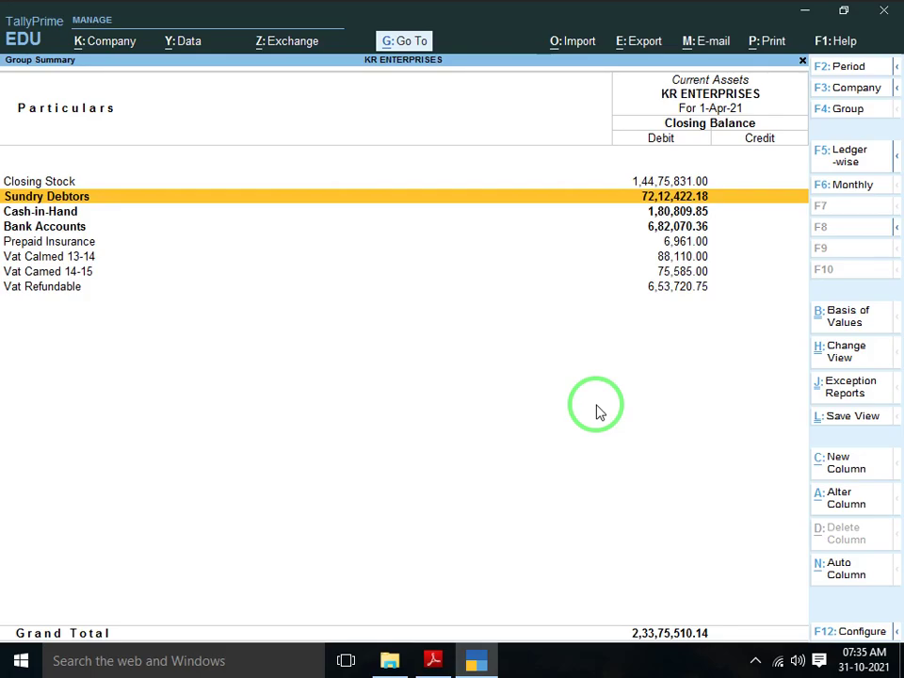
key(alt+Tab)
Scroll the PDF to page 254's List of Advance from Customer, then return to TallyPrime
scroll(596, 404, down, 10)
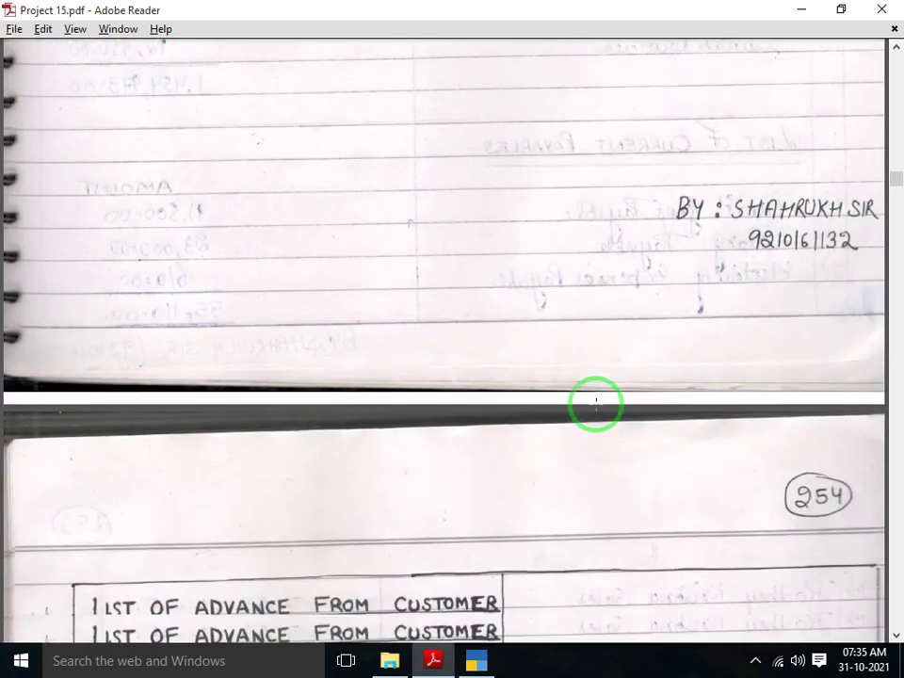
scroll(597, 404, down, 3)
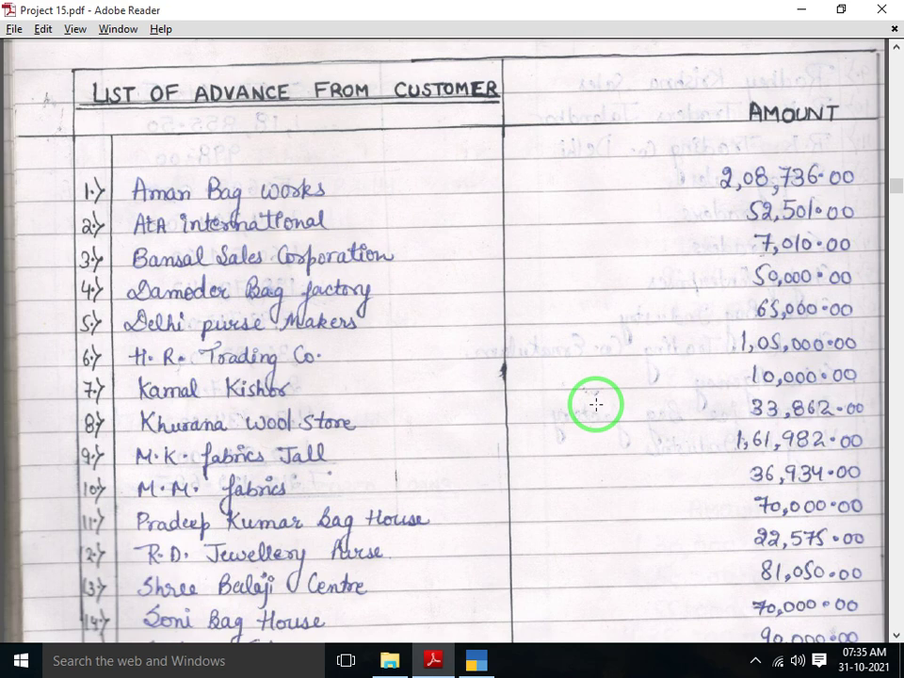
scroll(597, 404, down, 1)
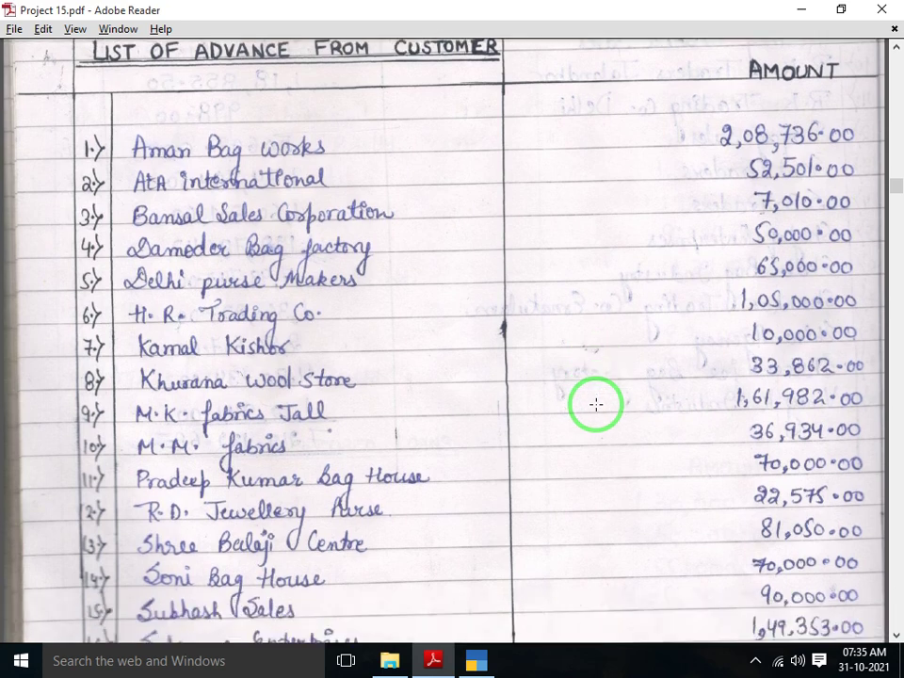
key(alt+Tab)
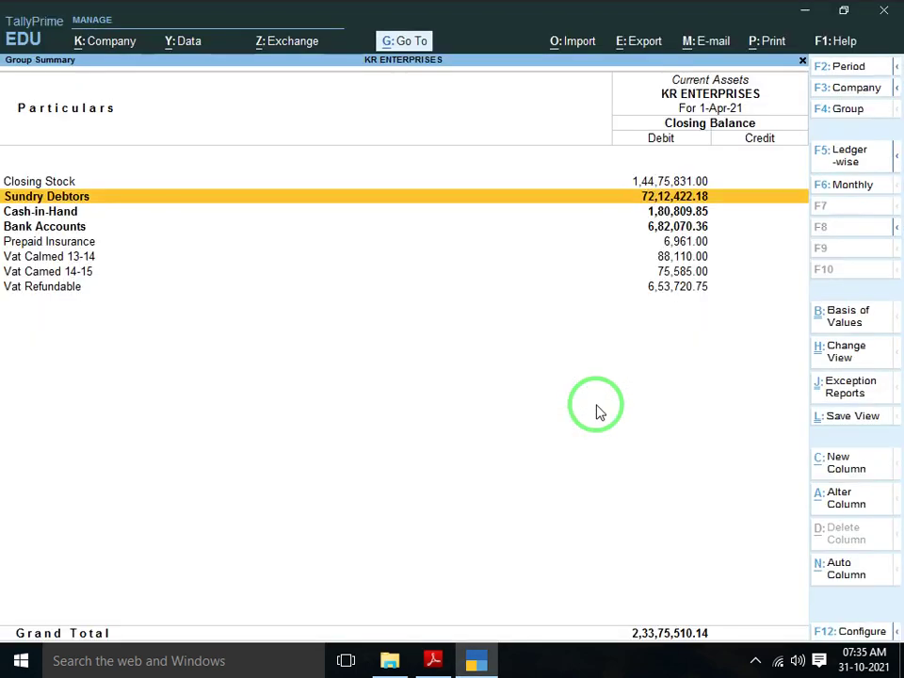
Leave the Balance Sheet and start a new ledger, checking the scanned customer list
key(Escape)
key(Escape)
key(Up)
key(Up)
key(Up)
key(Up)
key(Up)
key(Up)
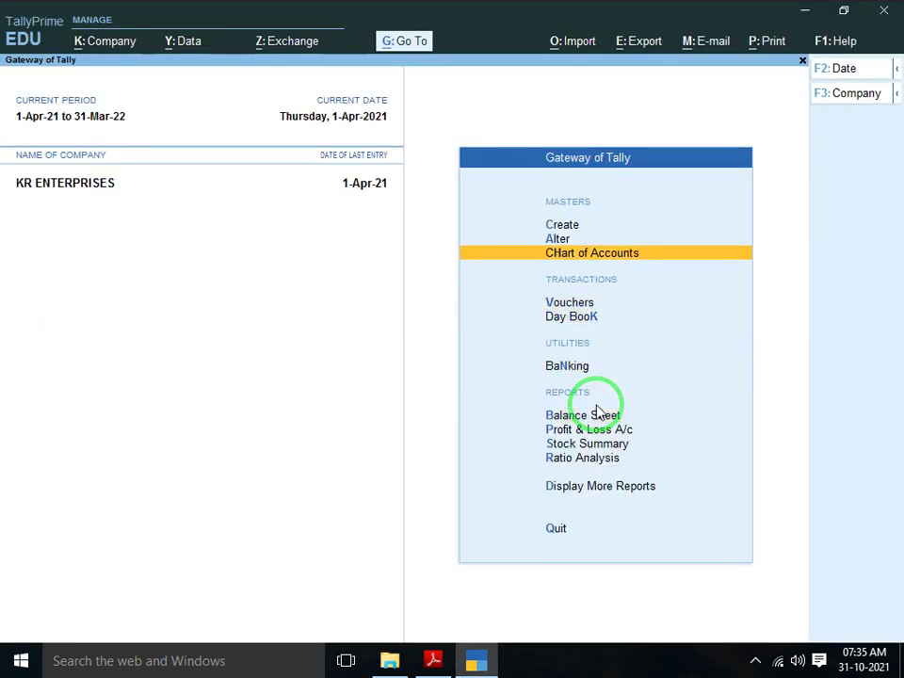
key(Return)
key(Down)
key(Return)
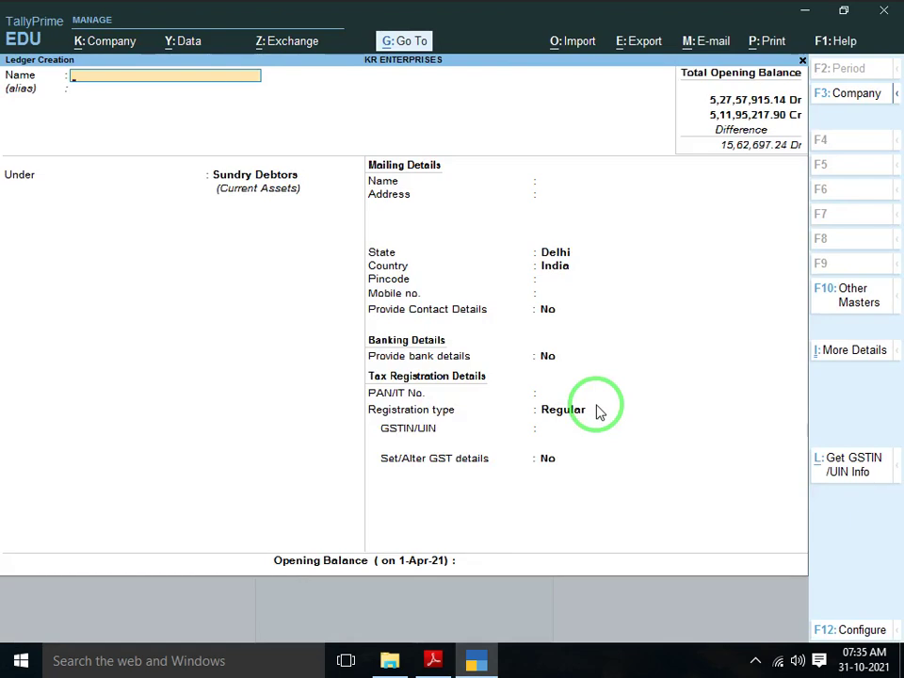
key(alt+Tab)
scroll(596, 404, down, 2)
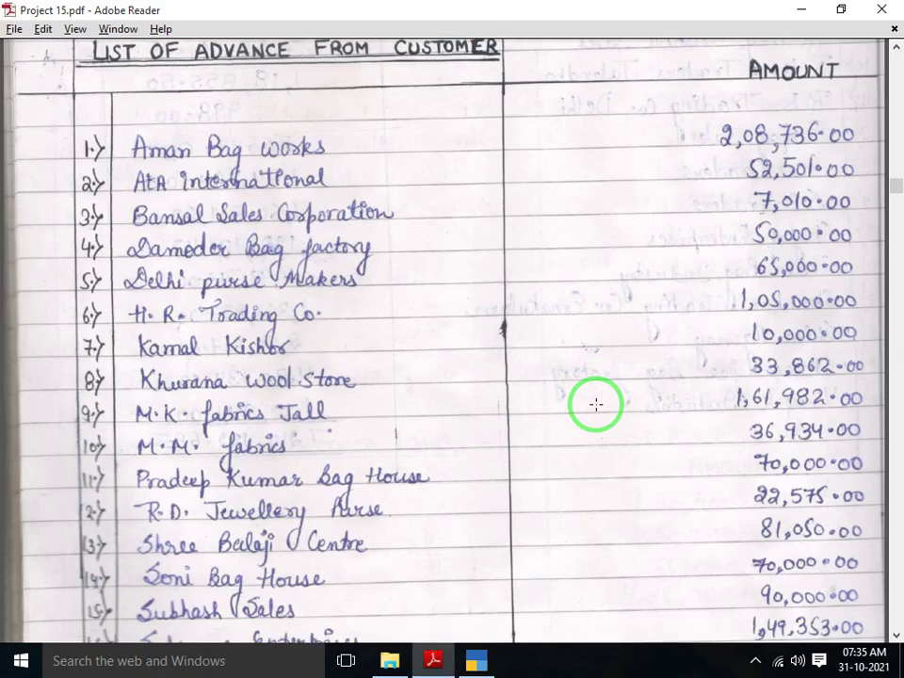
scroll(596, 404, down, 1)
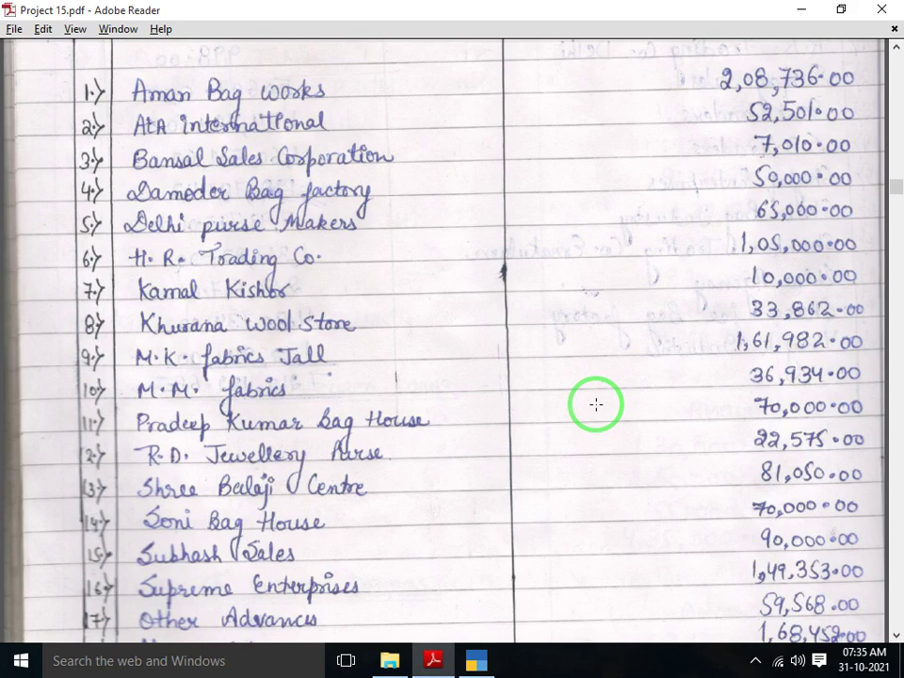
key(alt+Tab)
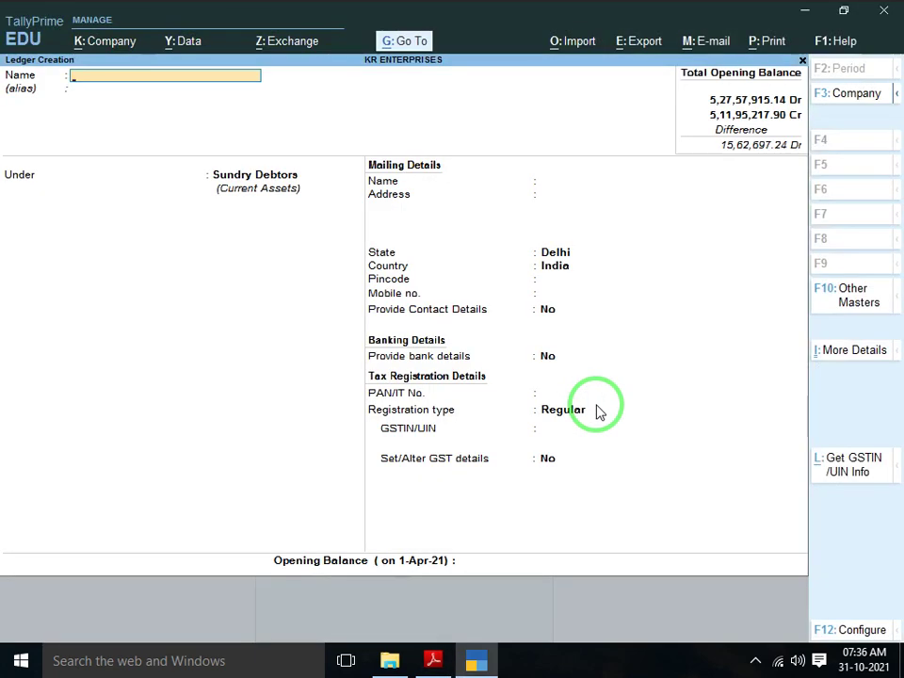
Name the new ledger AMAN BAG WORKS
text(AMNA)
key(BackSpace)
key(BackSpace)
text(ABN)
key(BackSpace)
key(BackSpace)
text(N)
key(alt+Tab)
key(alt+Tab)
text(BAG WRO)
key(BackSpace)
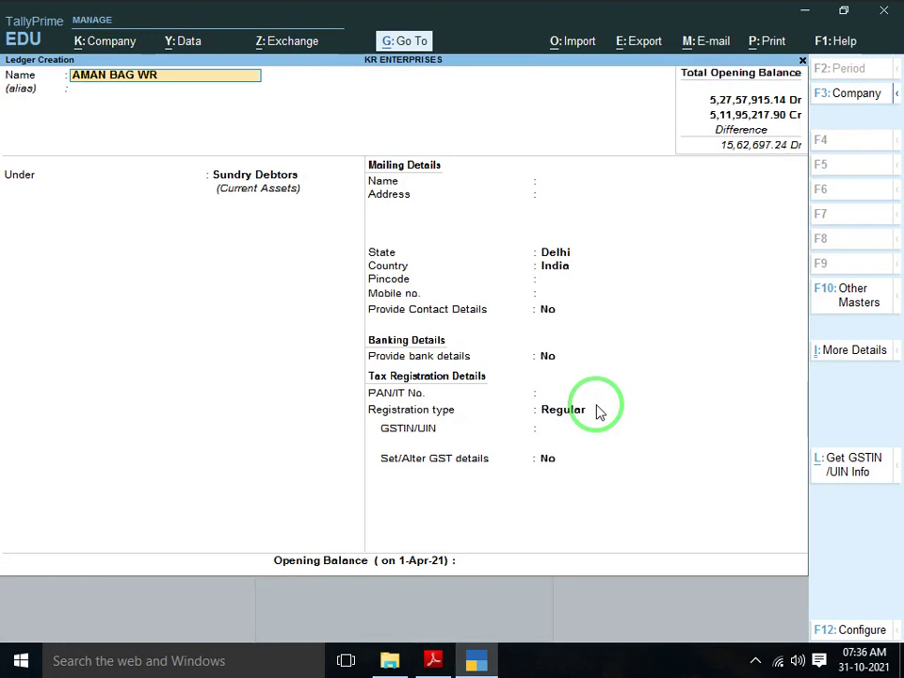
text(RKS)
key(Return)
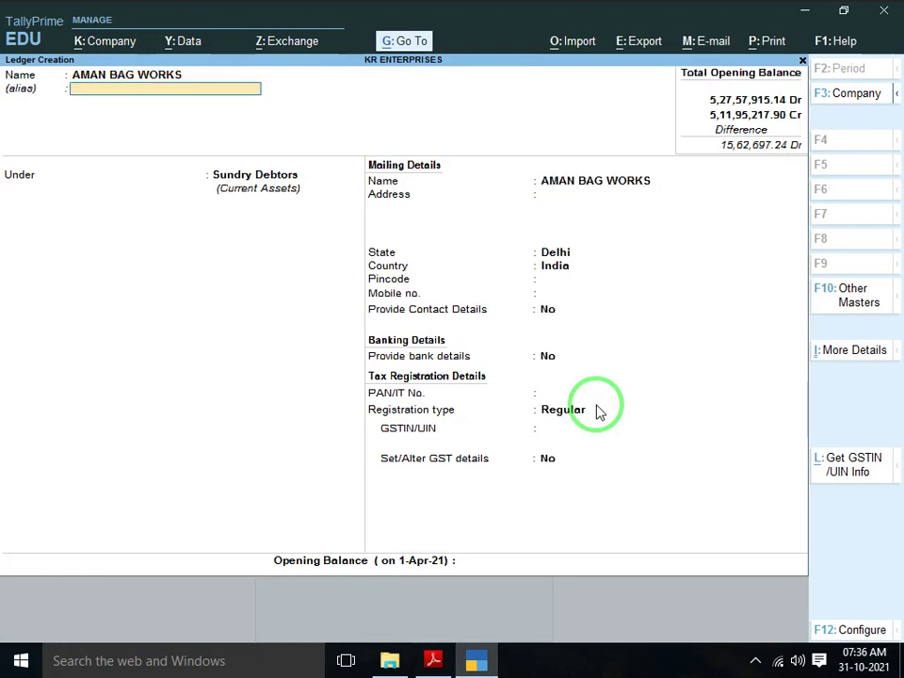
key(Return)
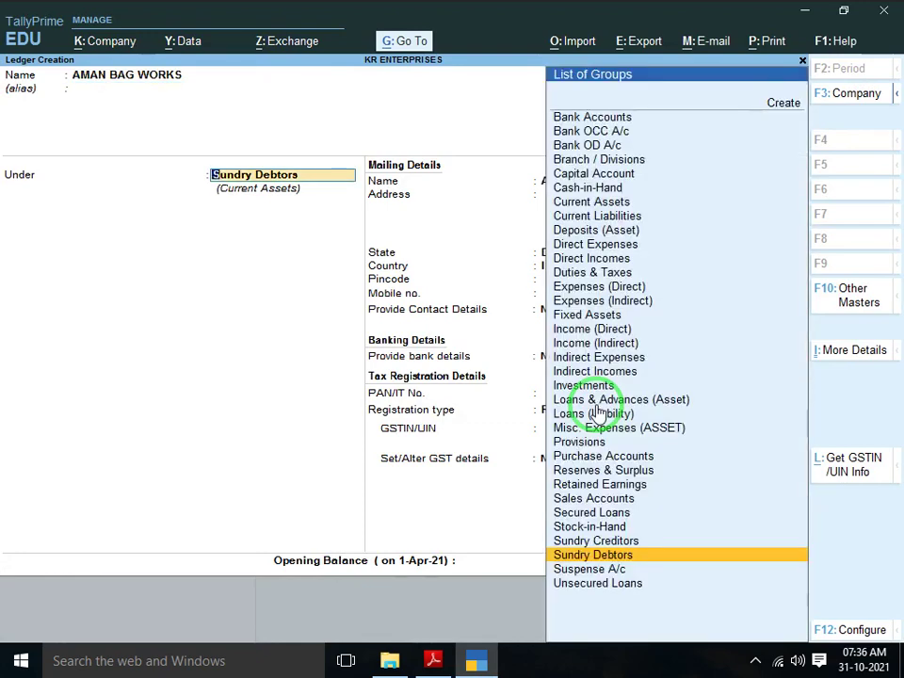
Create group ADVANCE FROM CUSTOMER under Sundry Debtors as the ledger's parent group
key(alt)
key(alt+c)
text(AD)
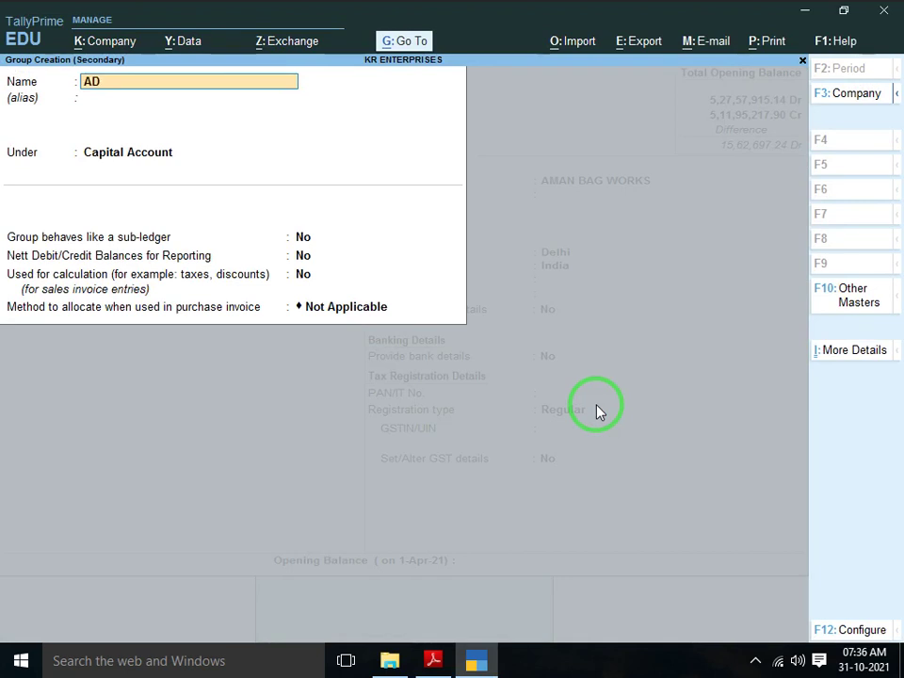
text(VANCE FROM CU)
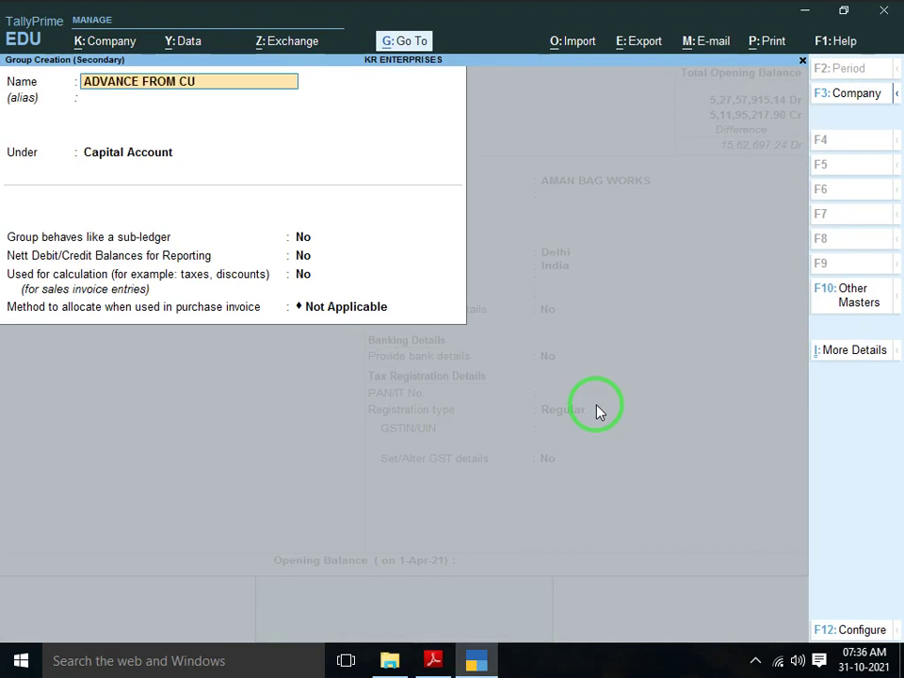
text(STOMER)
key(Return)
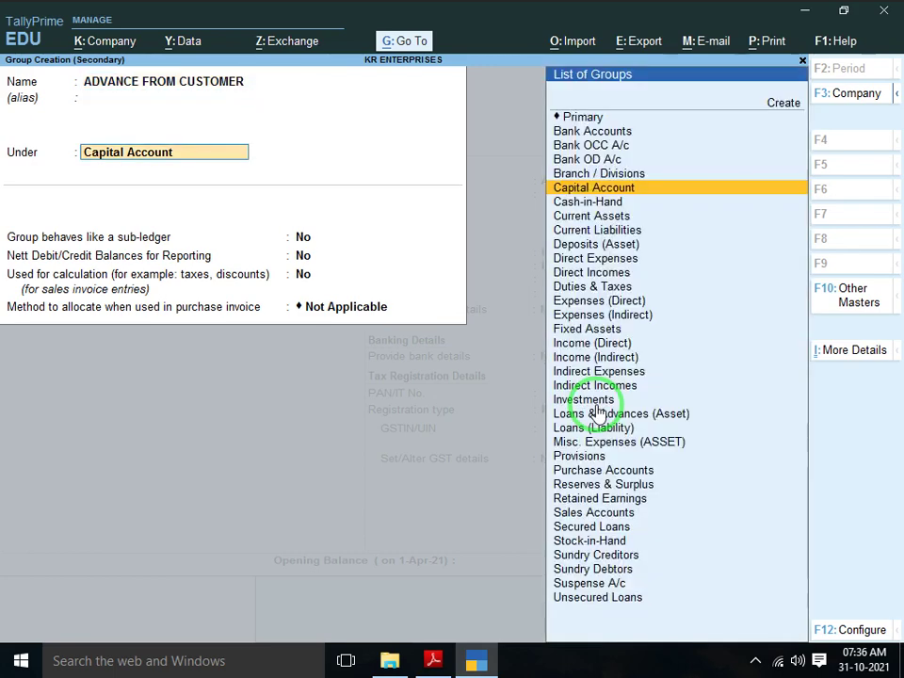
text(SUN)
key(Down)
key(Down)
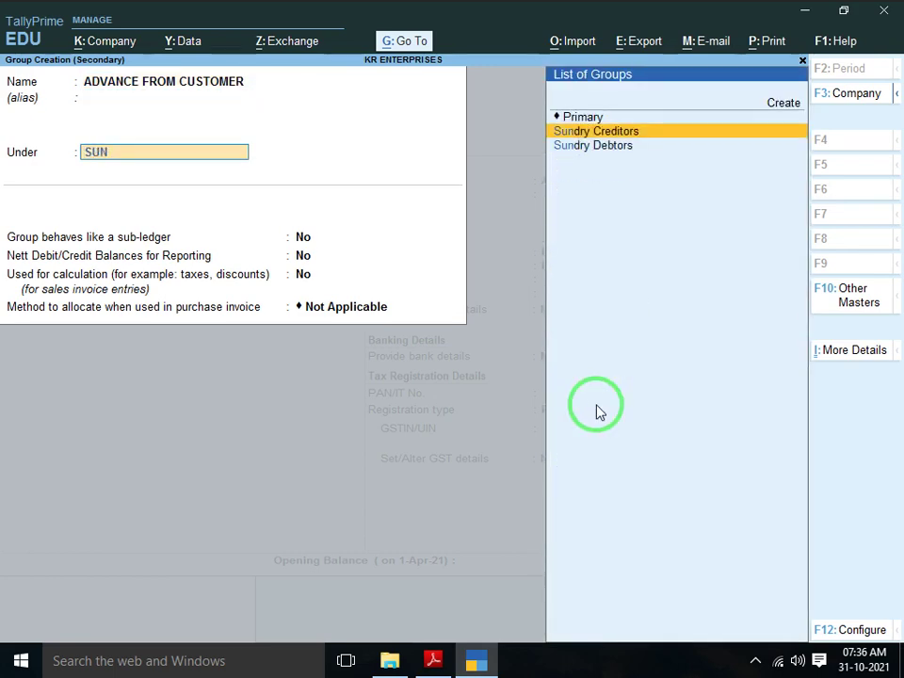
key(Return)
key(Return)
key(Return)
key(Return)
key(Return)
key(Return)
key(Return)
key(Return)
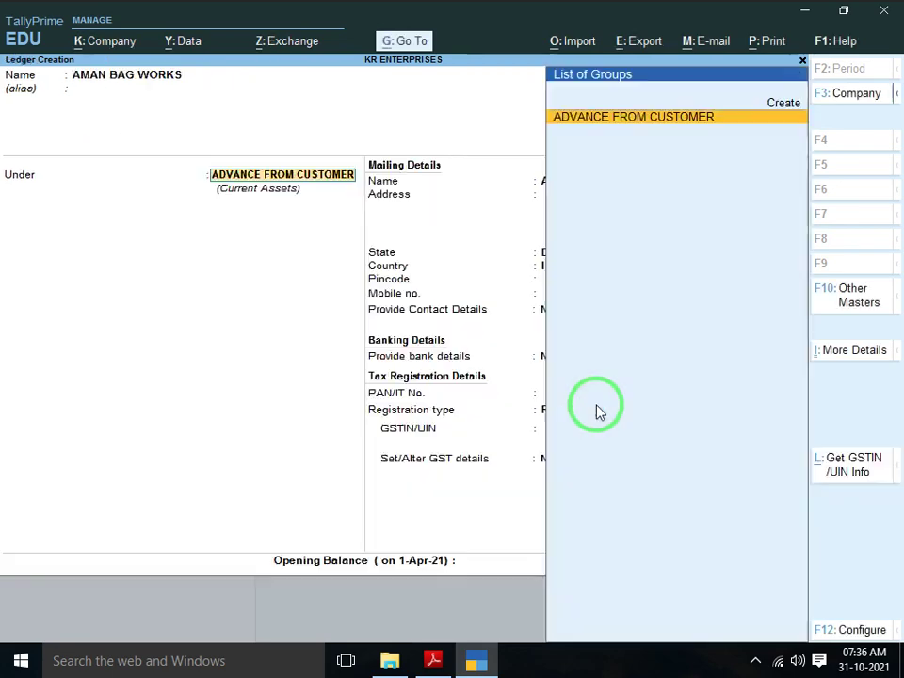
Set the AMAN BAG WORKS ledger's registration type to Unregistered
key(Return)
key(Return)
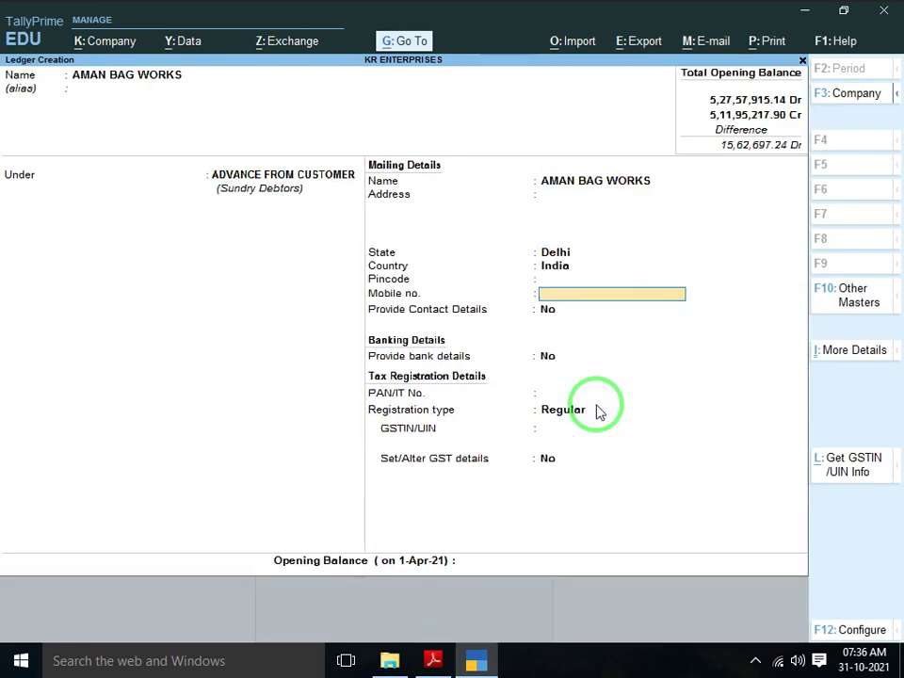
key(Return)
key(Return)
key(Return)
key(Return)
key(Down)
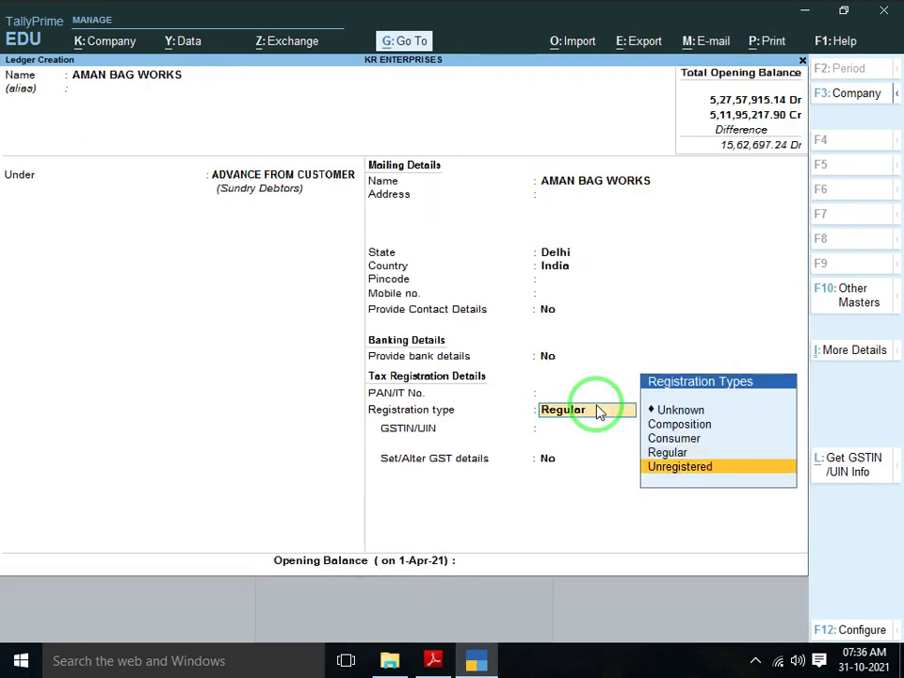
key(Return)
Enter the opening balance of 2,08,736.00 as Cr, read from the scanned list
key(Return)
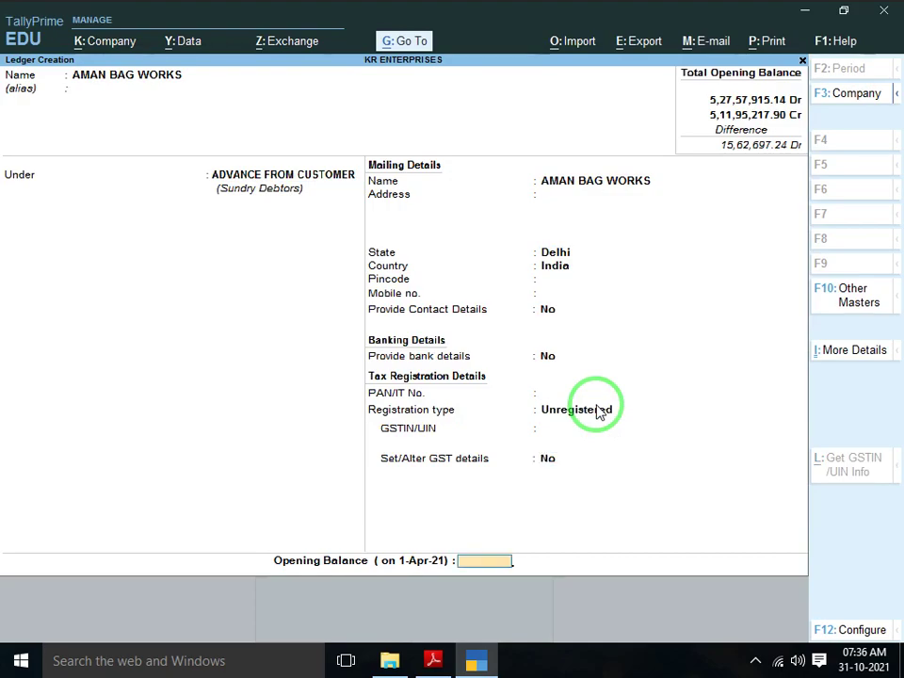
key(alt+Tab)
key(alt+Tab)
text(200)
key(alt+Tab)
key(alt+Tab)
text(736)
key(Return)
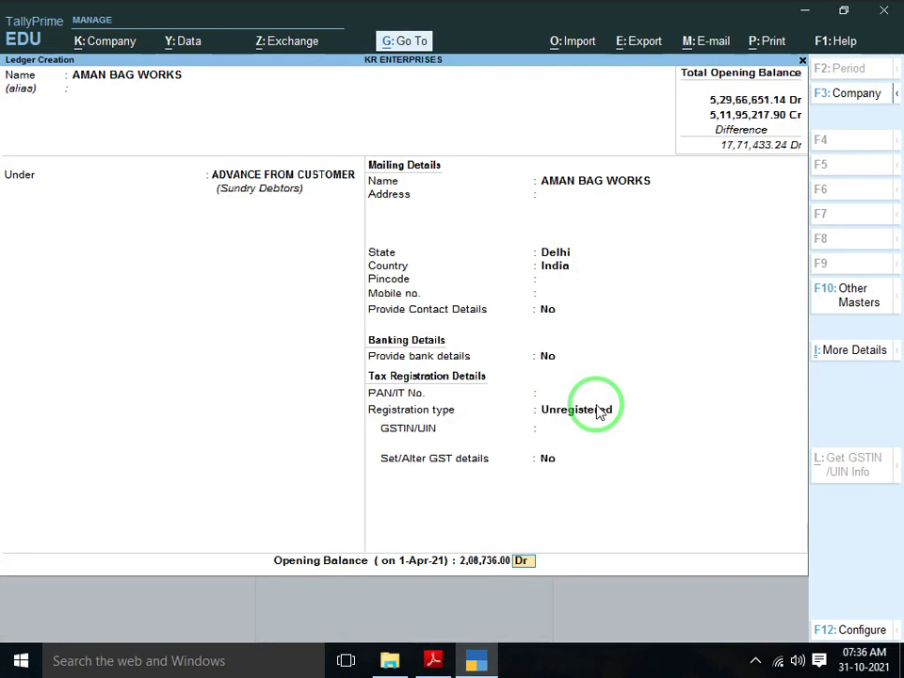
text(CR)
key(Return)
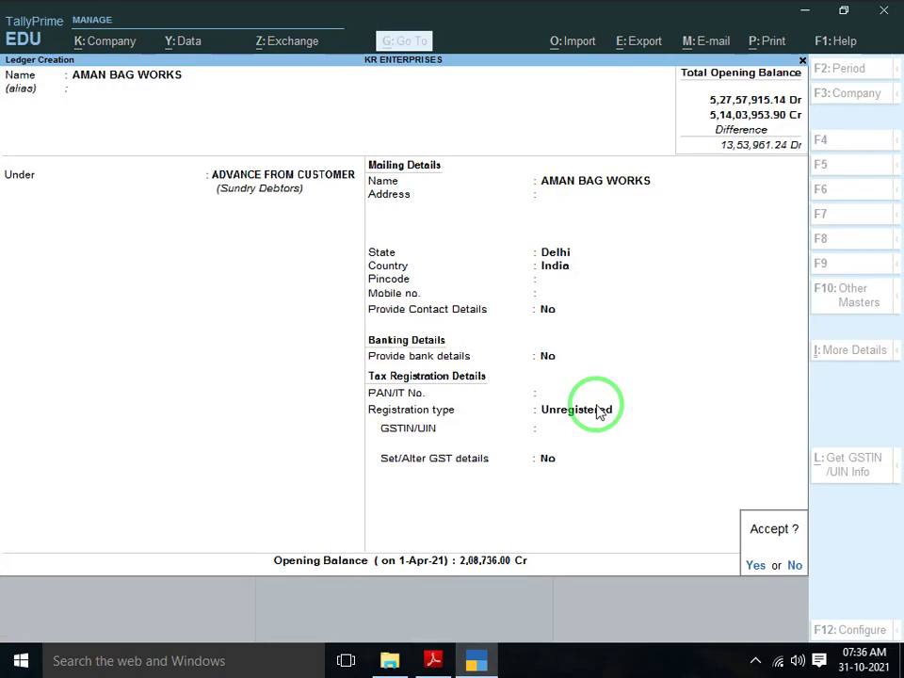
Check the amount against the scanned PDF list, then save the AMAN BAG WORKS ledger
key(alt+Tab)
key(alt+Tab)
key(alt+Tab)
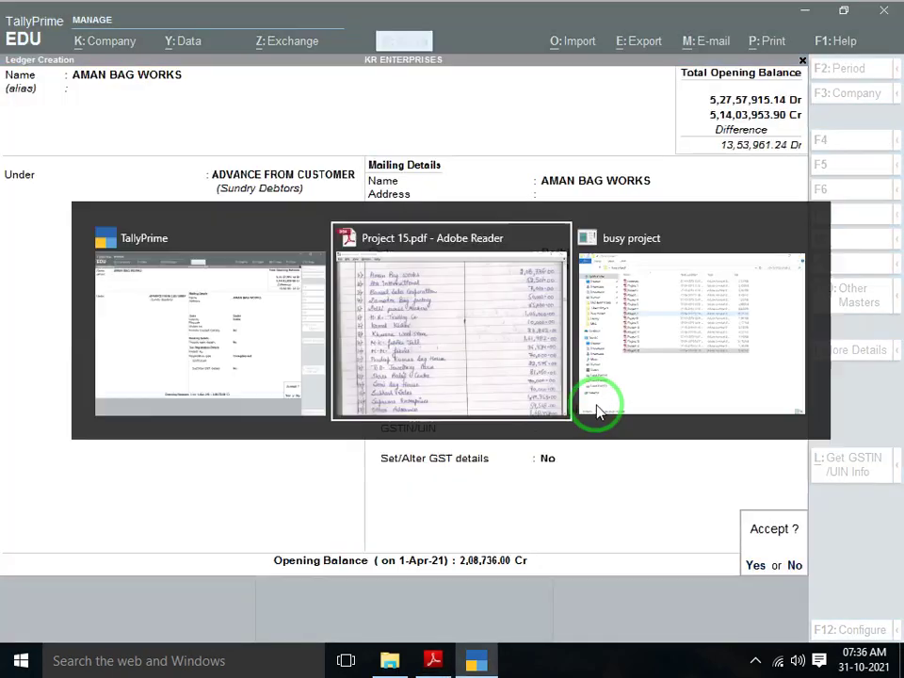
scroll(596, 403, down, 6)
scroll(596, 403, up, 10)
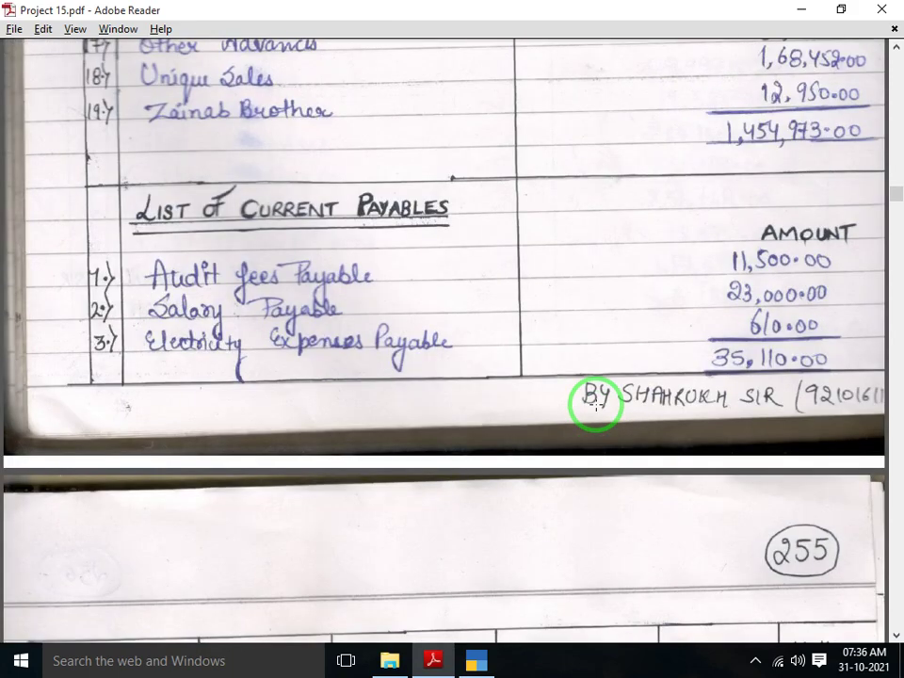
scroll(596, 403, up, 3)
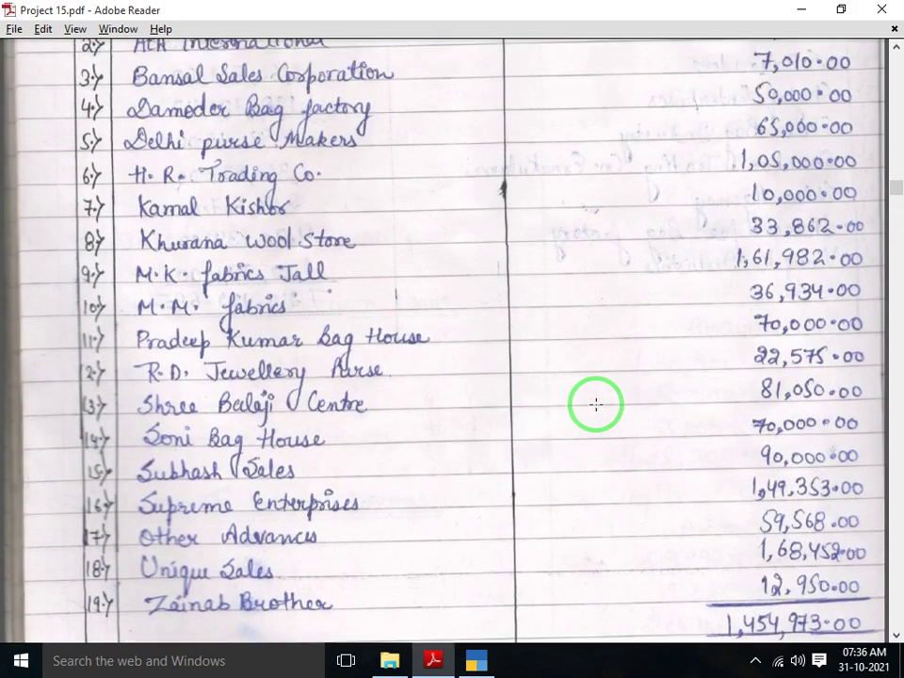
scroll(597, 403, down, 1)
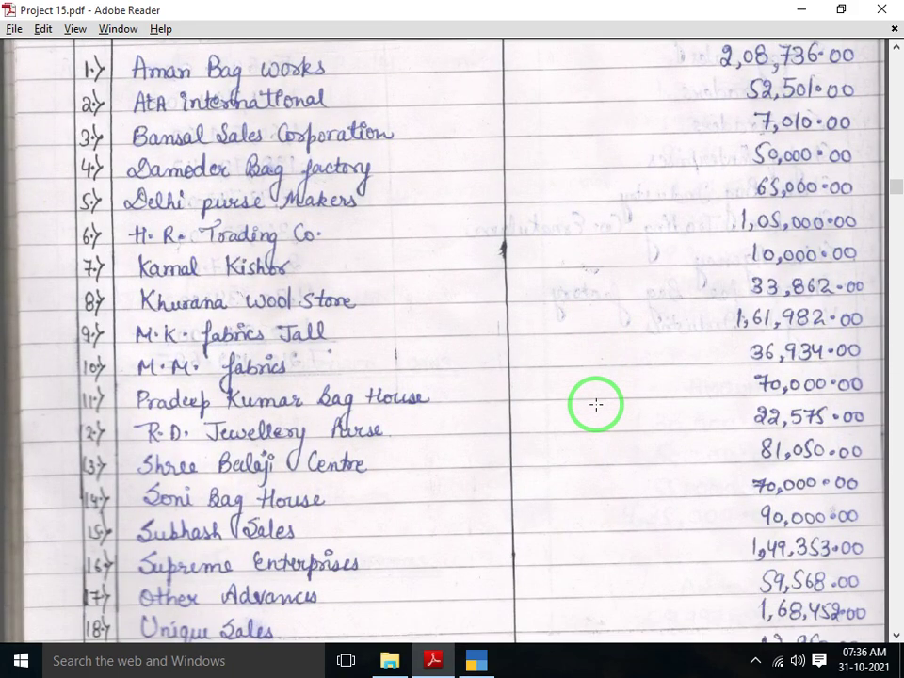
key(alt+Tab)
key(Return)
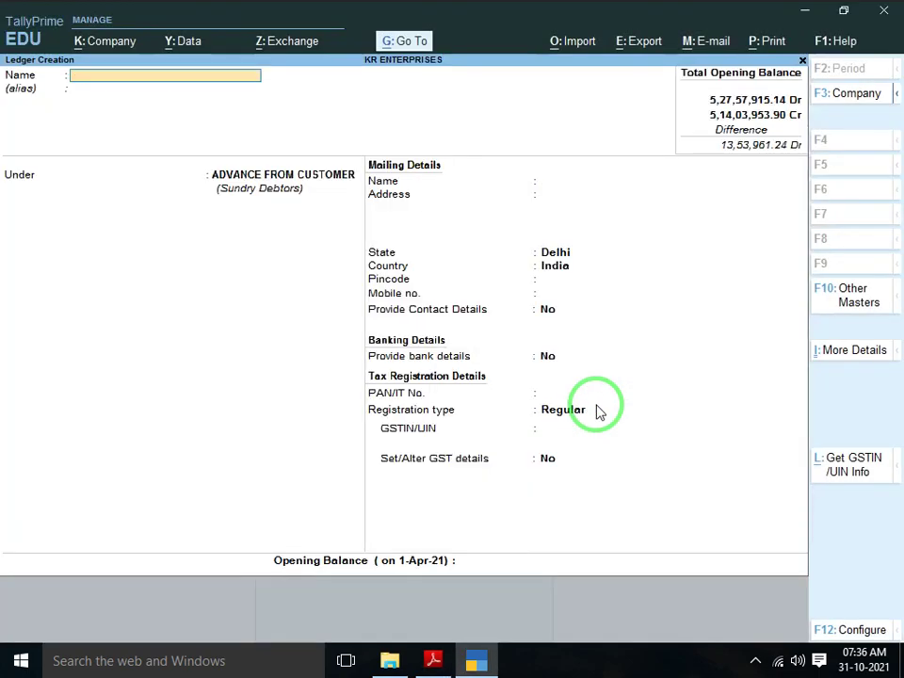
Name the new ledger ATA INTERNATIONAL under ADVANCE FROM CUSTOMER with Regular registration
key(alt+Tab)
key(alt+Tab)
text(ATA INTERNATIONAL)
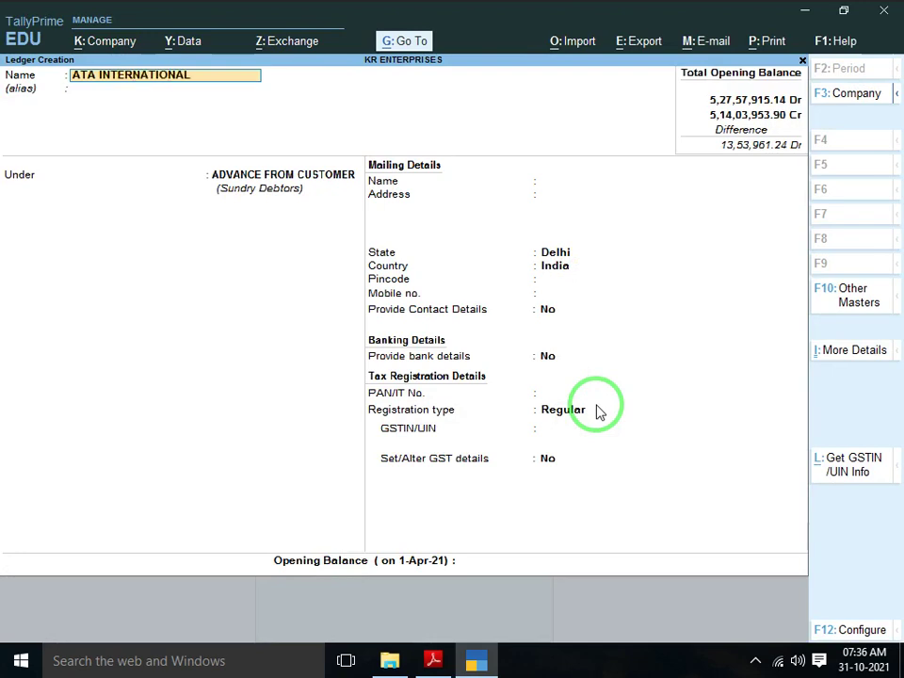
key(Return)
key(Return)
key(Return)
key(Return)
key(Return)
key(Return)
key(Return)
key(Return)
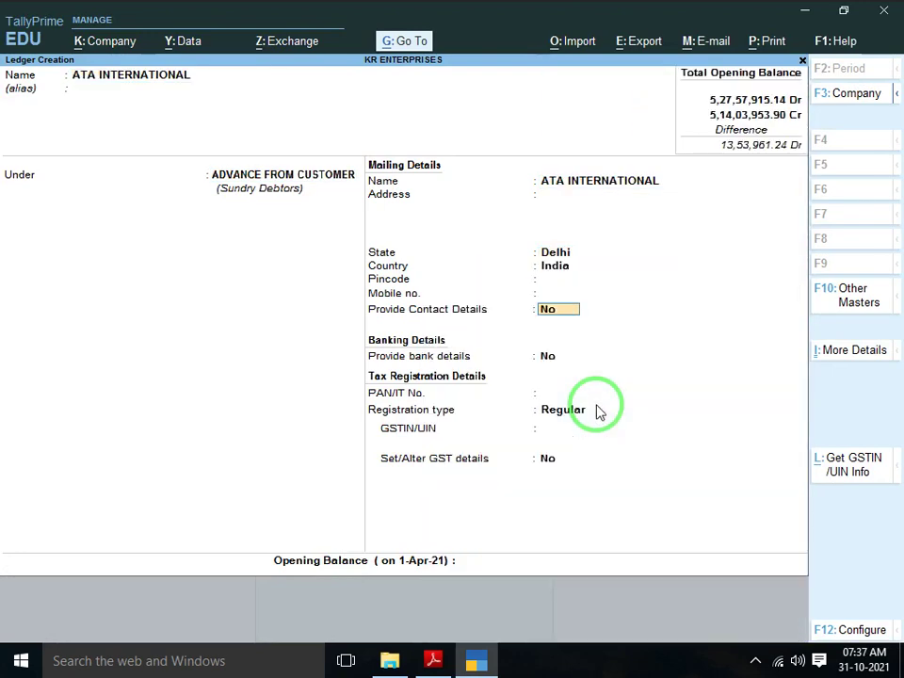
key(Return)
key(Return)
key(Return)
key(Return)
key(Return)
key(Return)
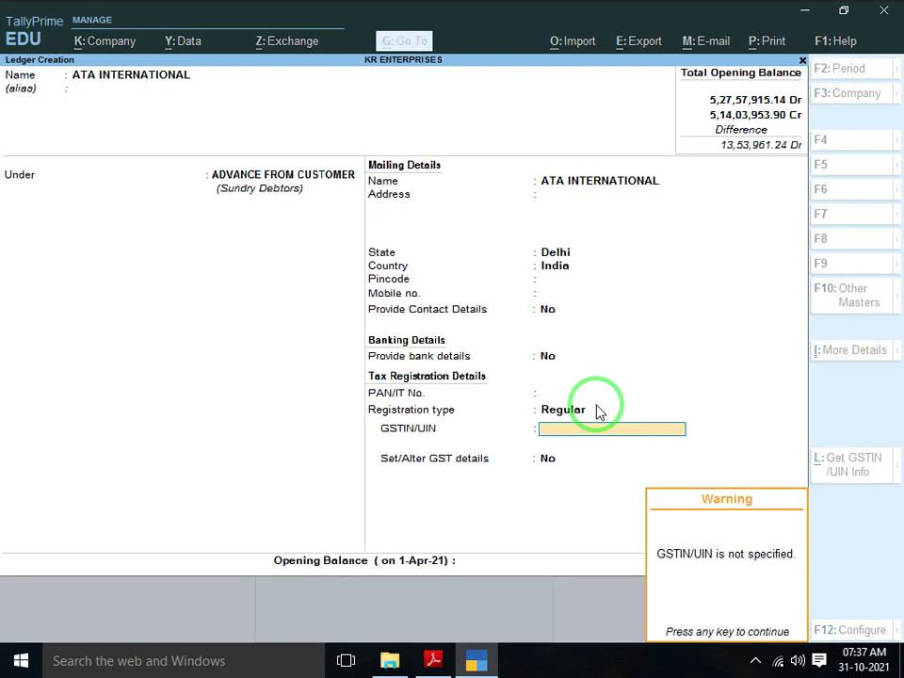
key(Return)
key(Return)
key(alt+Tab)
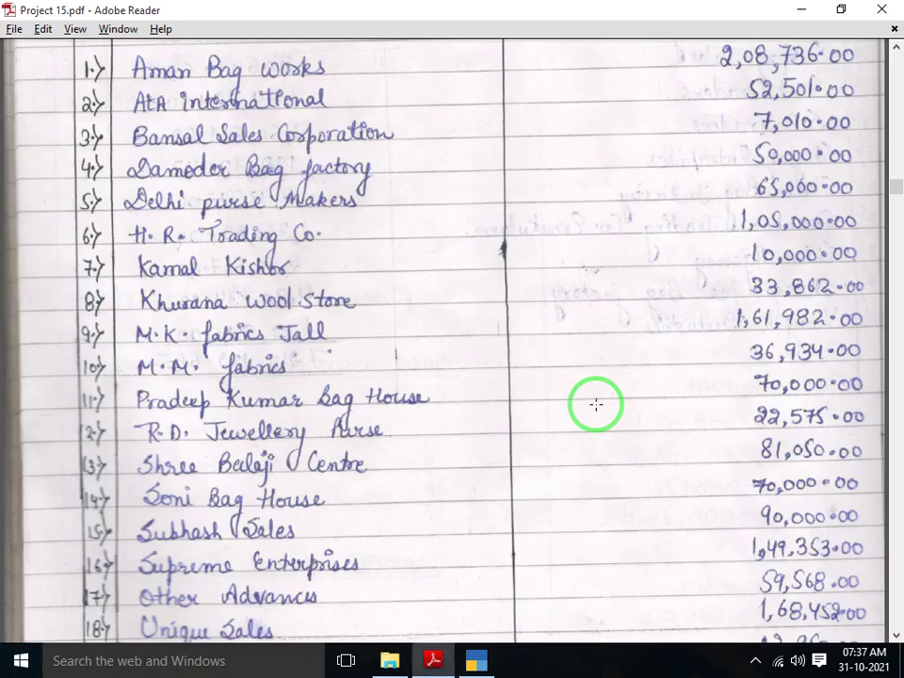
Enter a 52,501.00 Cr opening balance for ATA INTERNATIONAL
key(alt+Tab)
text(52501)
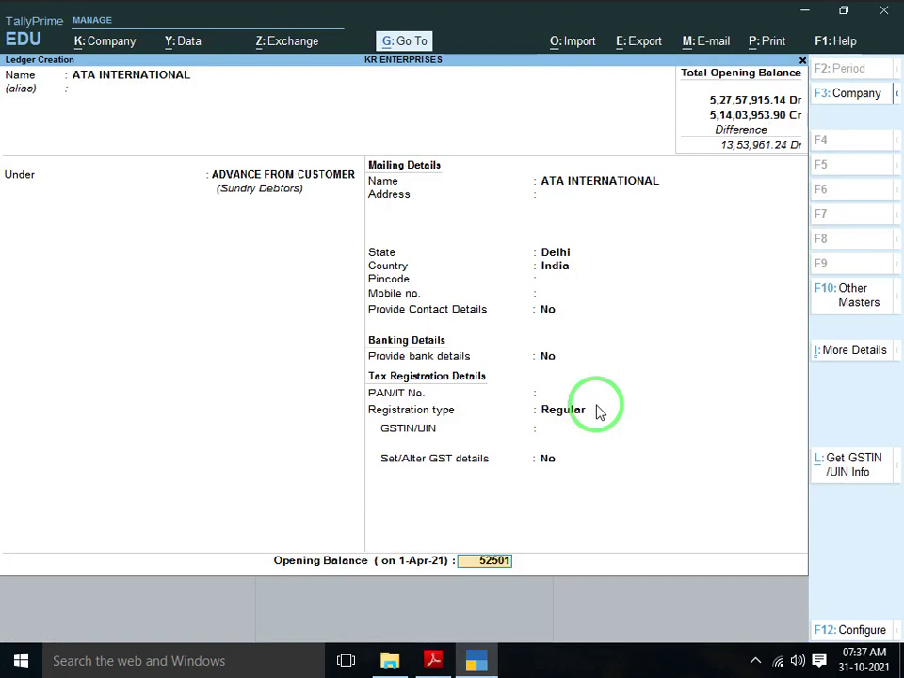
key(Return)
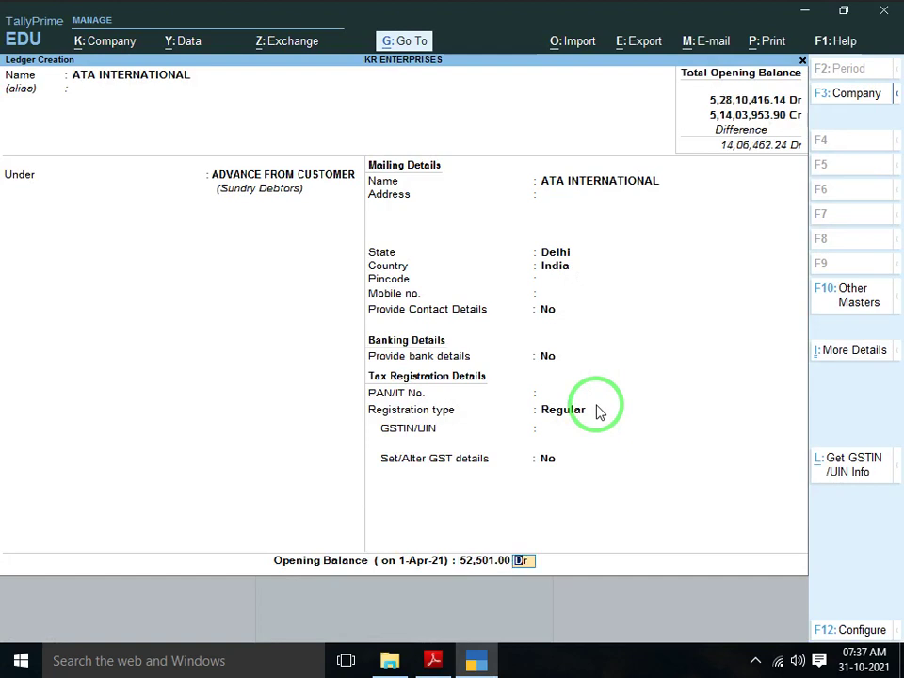
text(CR)
key(Return)
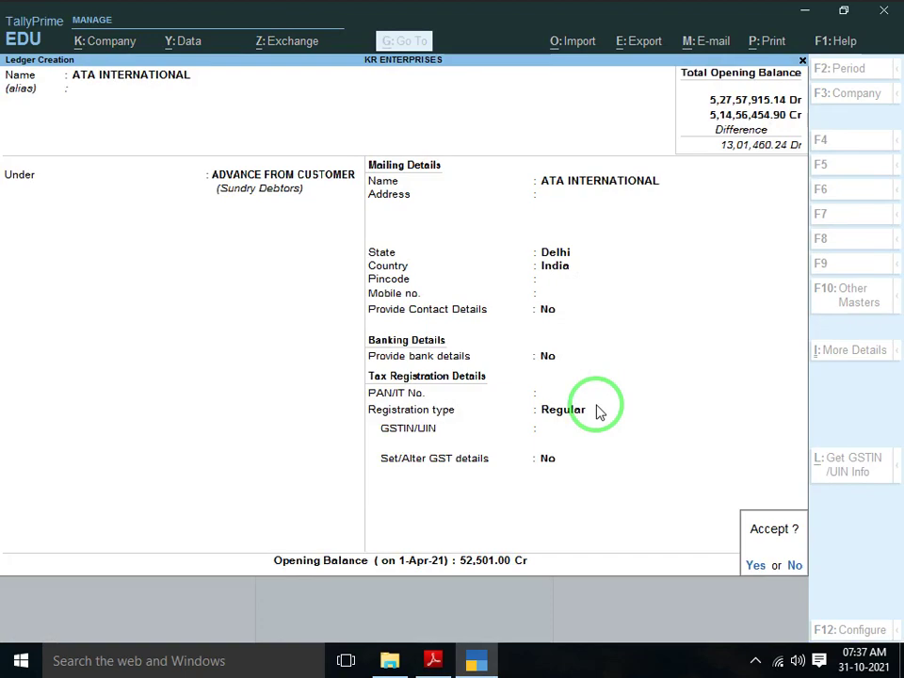
Accept the ATA INTERNATIONAL ledger and scroll the handwritten customer list in Project 15.pdf
key(alt+Tab)
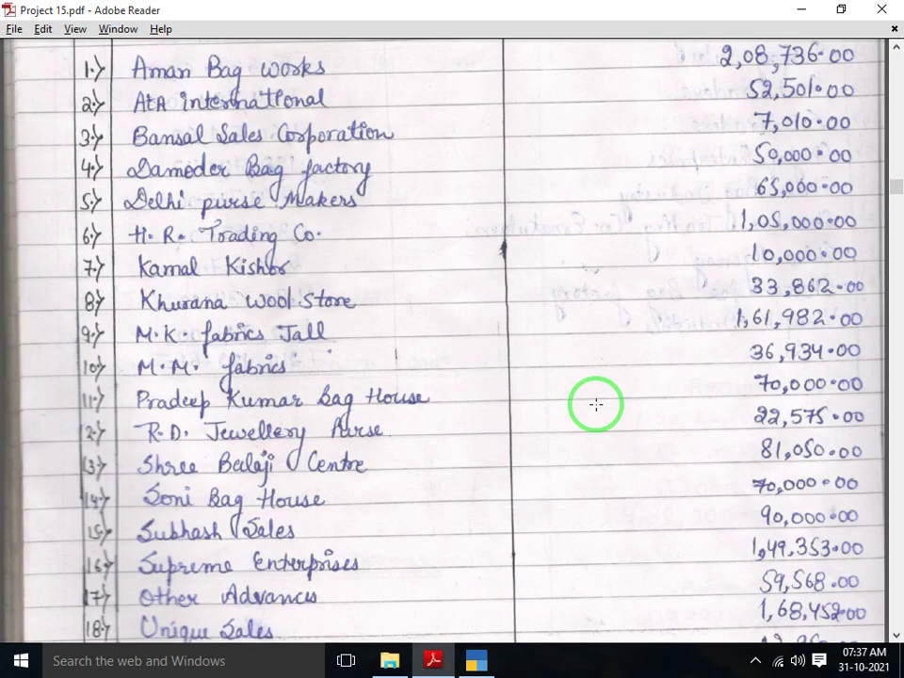
scroll(596, 404, down, 1)
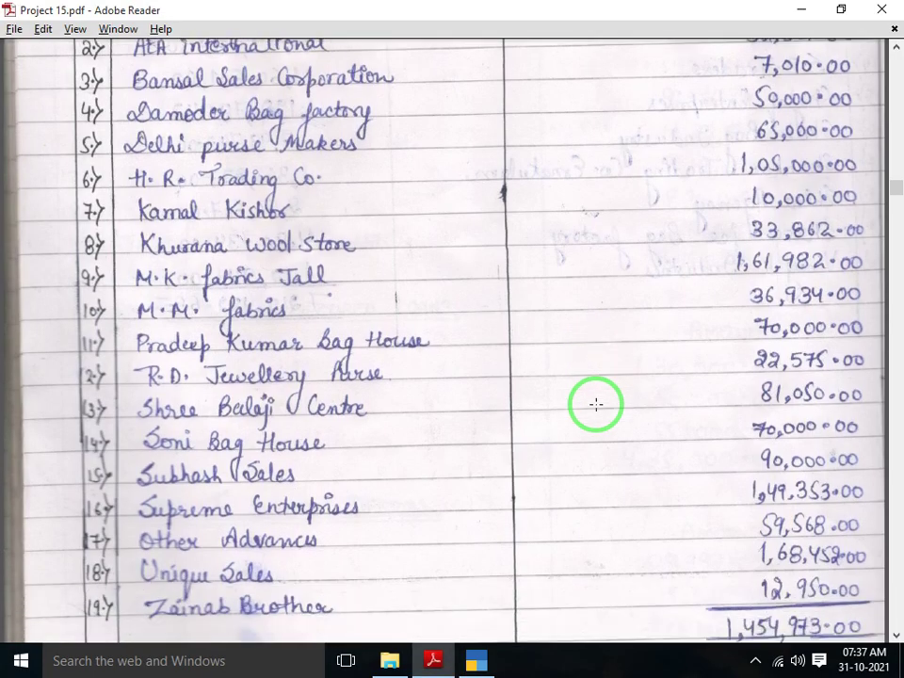
Name the new ledger BANSAL SALES CORPORATIONS and set its registration type to Unregistered
key(alt+Tab)
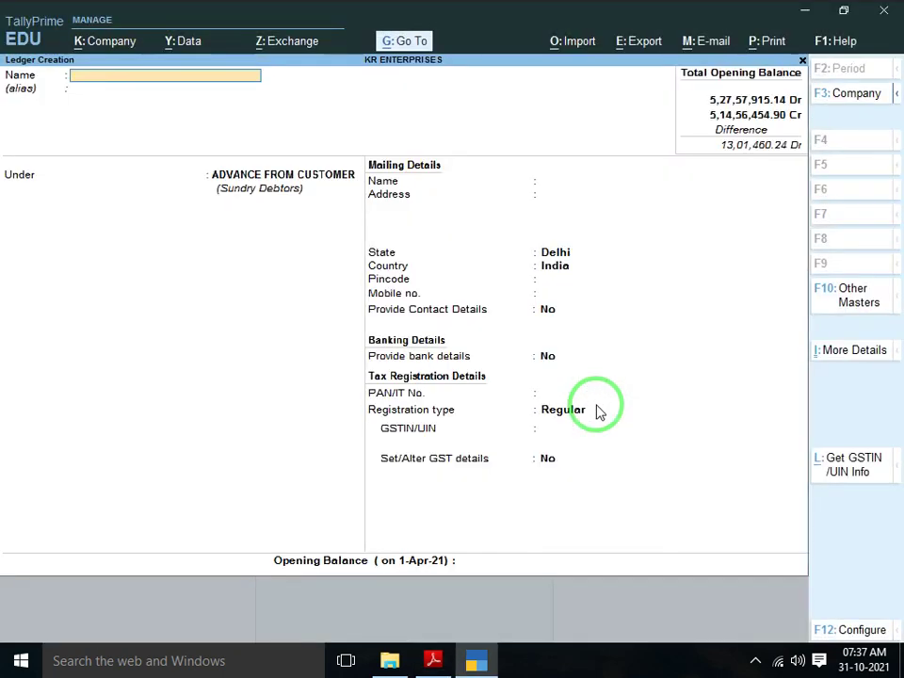
text(BANSAL SALES CORP)
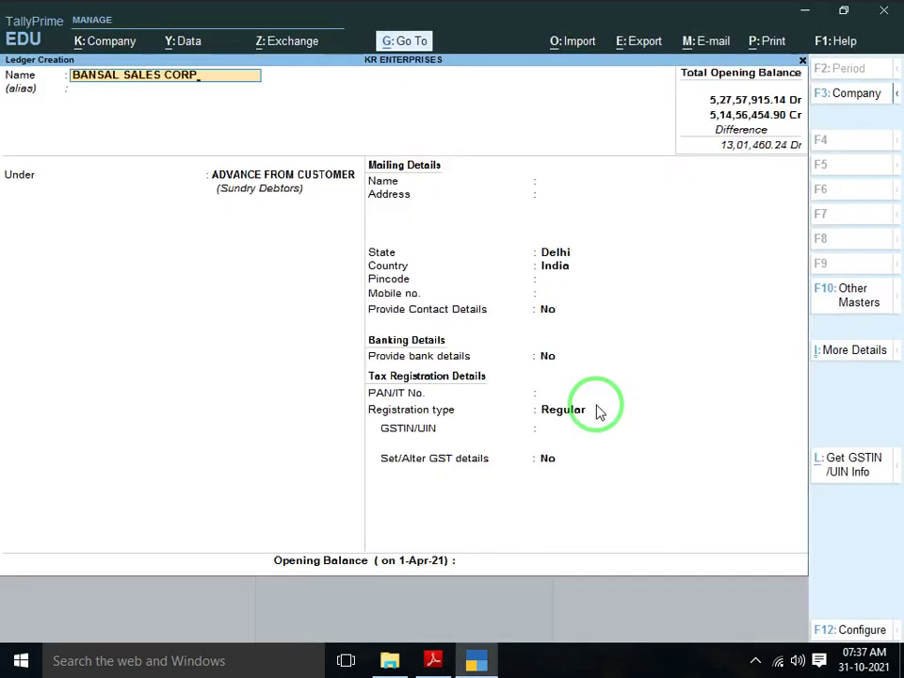
text(ATIO)
key(Return)
key(Return)
key(Return)
key(Return)
key(Return)
key(Return)
key(Return)
key(Return)
key(Return)
key(Return)
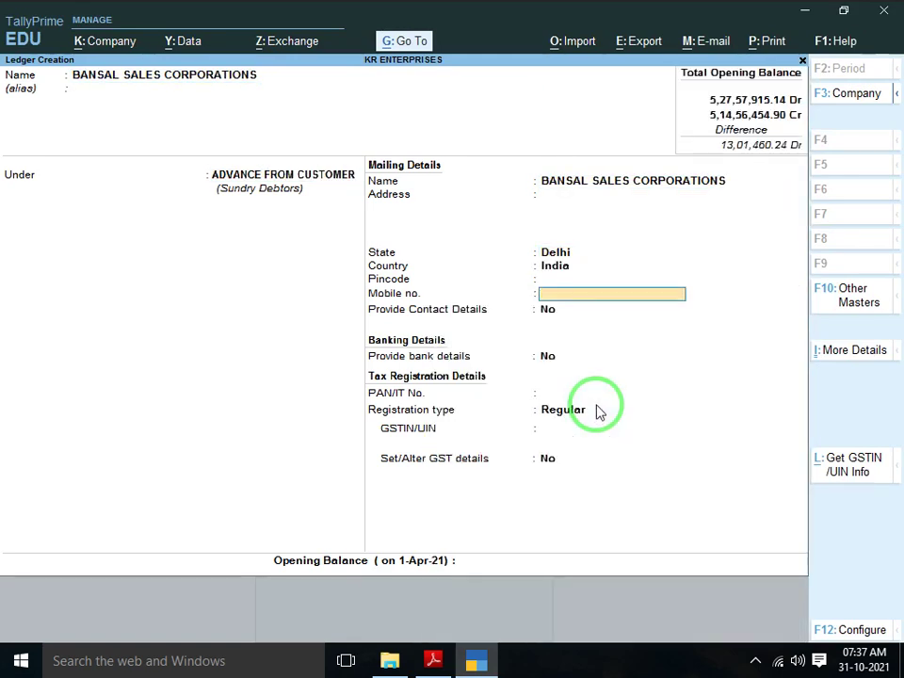
key(Return)
key(Down)
key(Return)
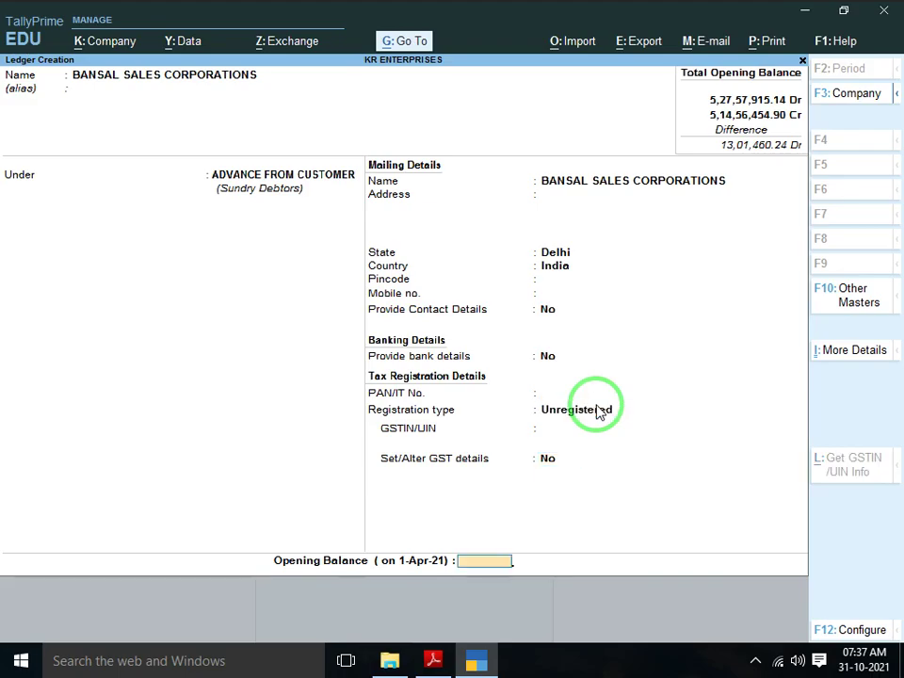
Give BANSAL SALES CORPORATIONS a 7,010.00 Dr opening balance from the PDF and save it
key(alt+Tab)
key(alt+Tab)
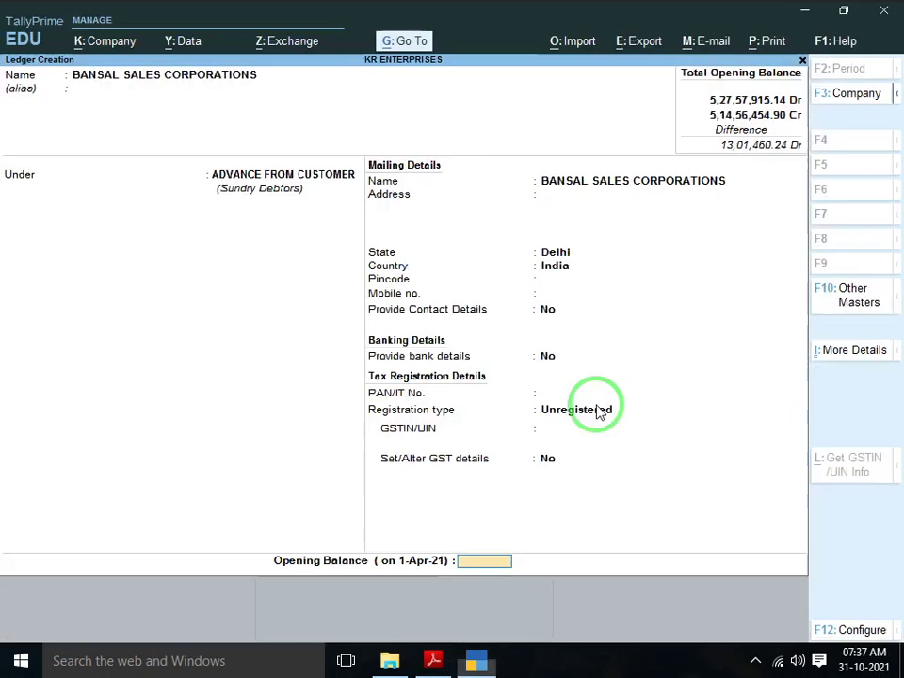
text(7010)
key(Return)
key(Return)
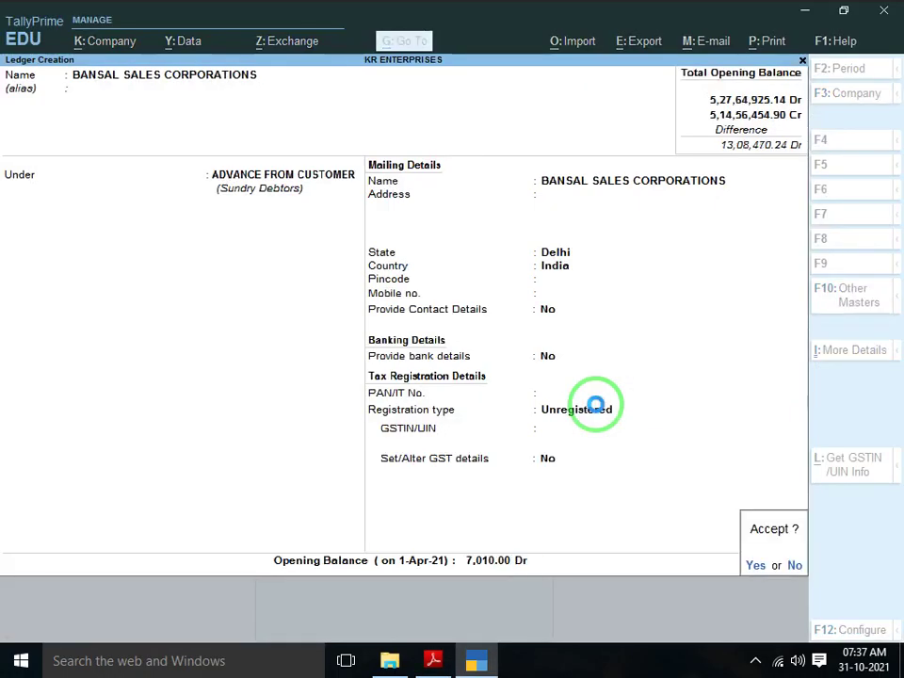
key(alt+Tab)
scroll(596, 404, down, 1)
scroll(596, 404, down, 1)
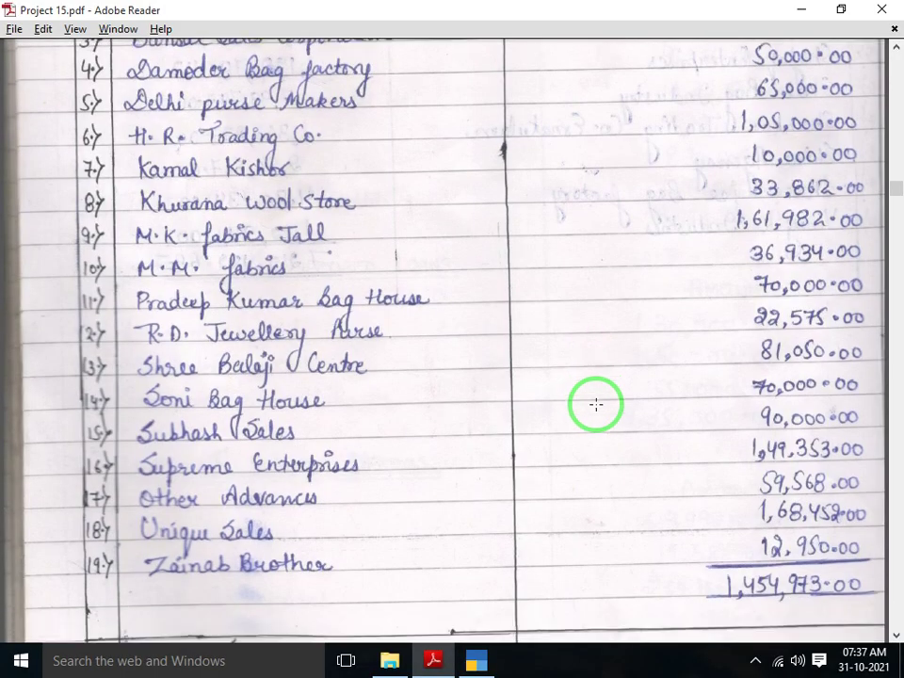
key(alt+Tab)
Name the new ledger DAMENDAR BAG FACTORY, correcting the typo, and make it Unregistered
text(D)
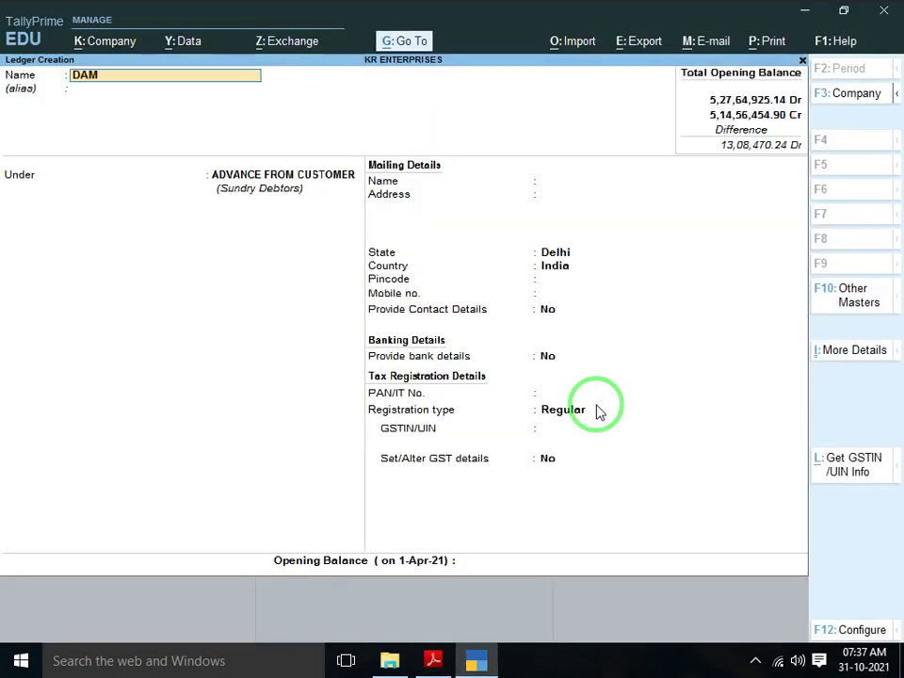
text(AMENDAR BAG FACT)
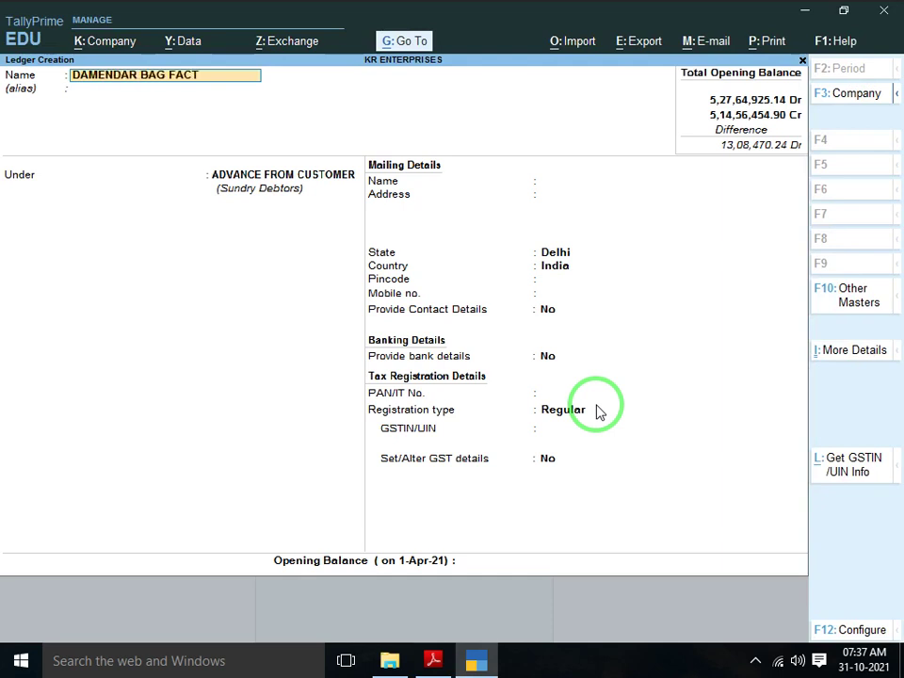
text(ROY)
key(BackSpace)
key(BackSpace)
text(ORY)
key(Return)
key(Return)
key(Return)
key(Return)
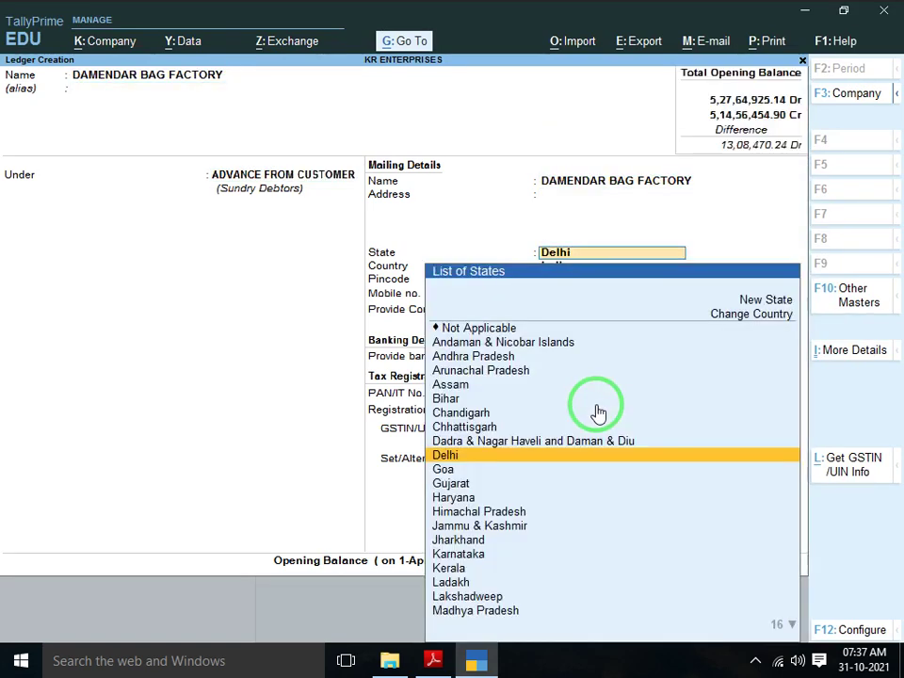
key(Return)
key(Return)
key(Return)
key(Return)
key(Return)
key(Return)
key(Down)
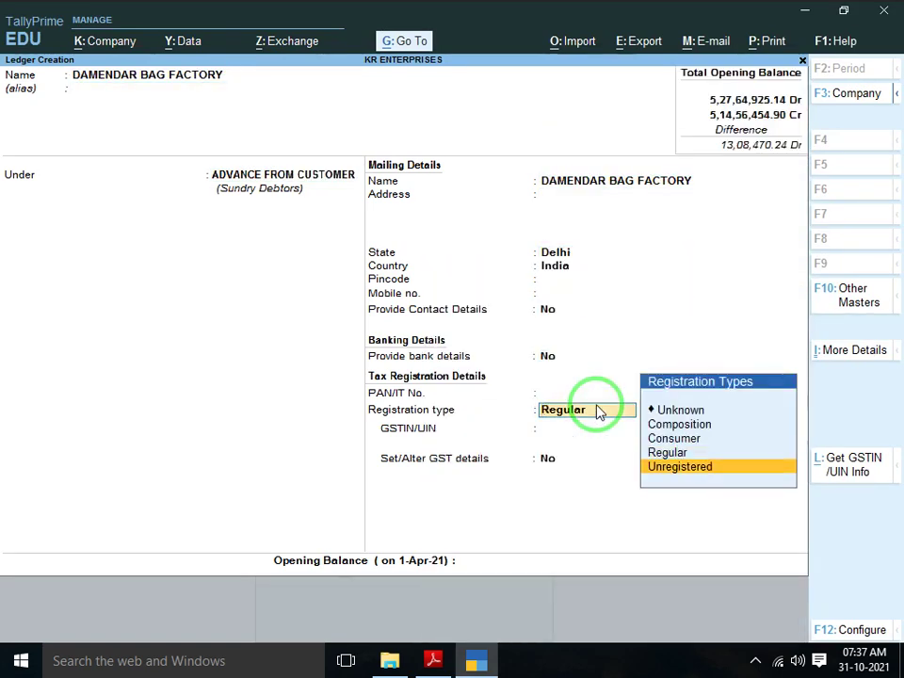
key(Return)
Give DAMENDAR BAG FACTORY a 50,000.00 Cr opening balance and save the ledger
key(alt+Tab)
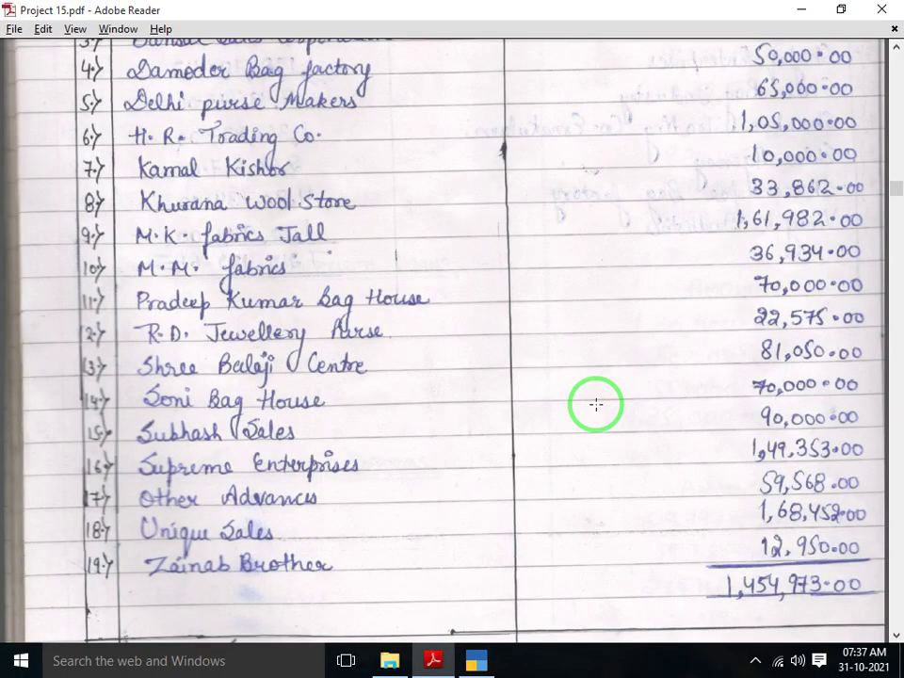
key(alt+Tab)
text(50,00)
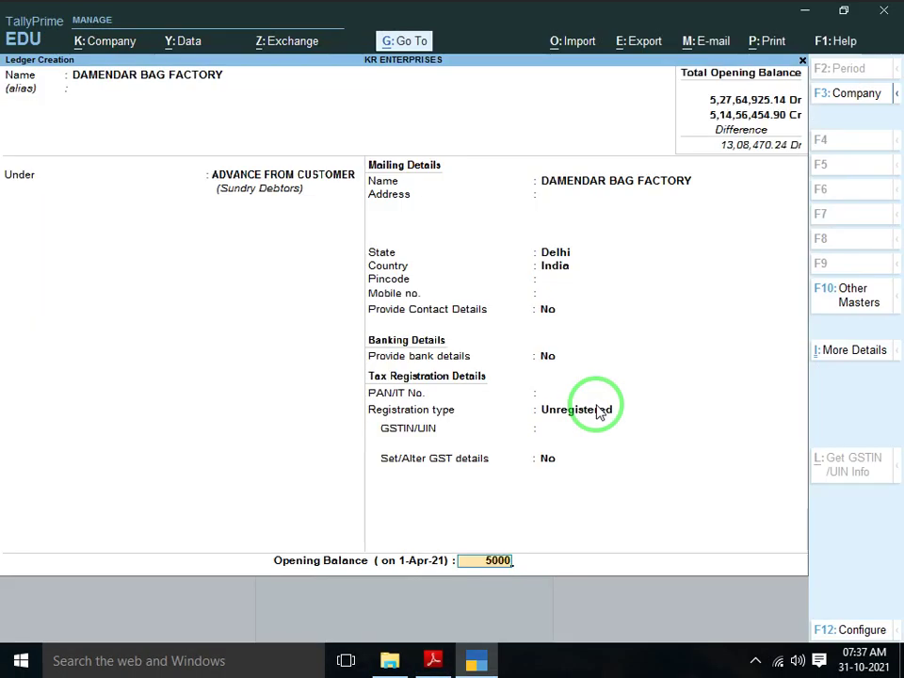
text(0)
key(Return)
key(Return)
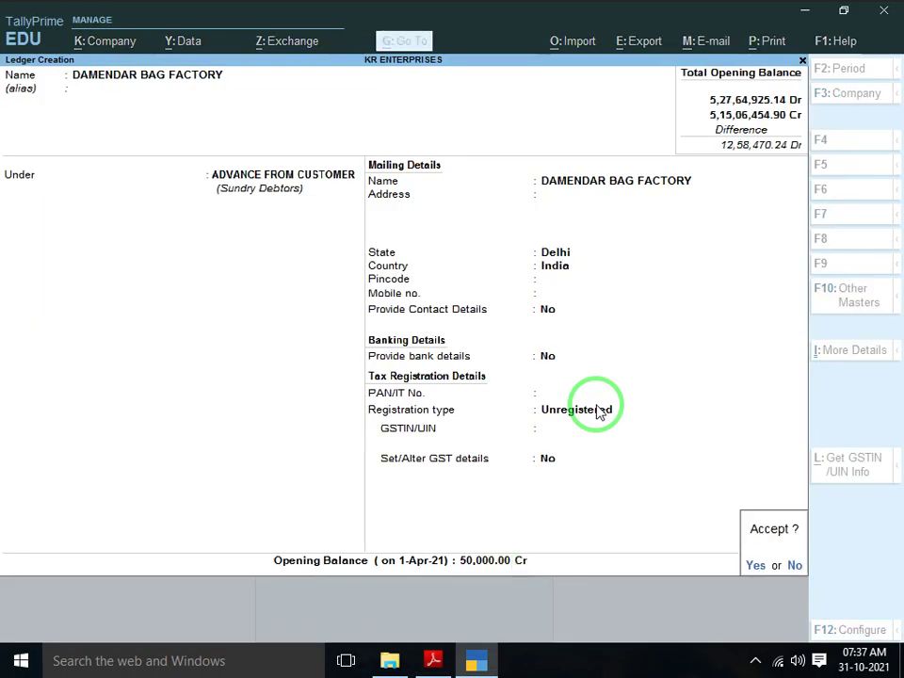
key(Return)
key(alt+Tab)
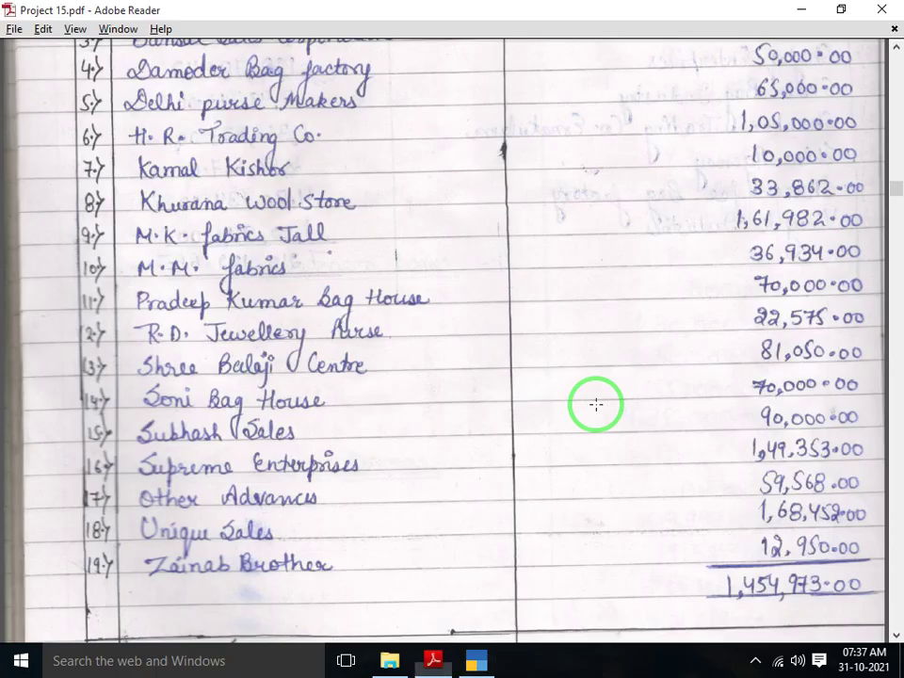
scroll(596, 405, down, 1)
scroll(596, 405, down, 1)
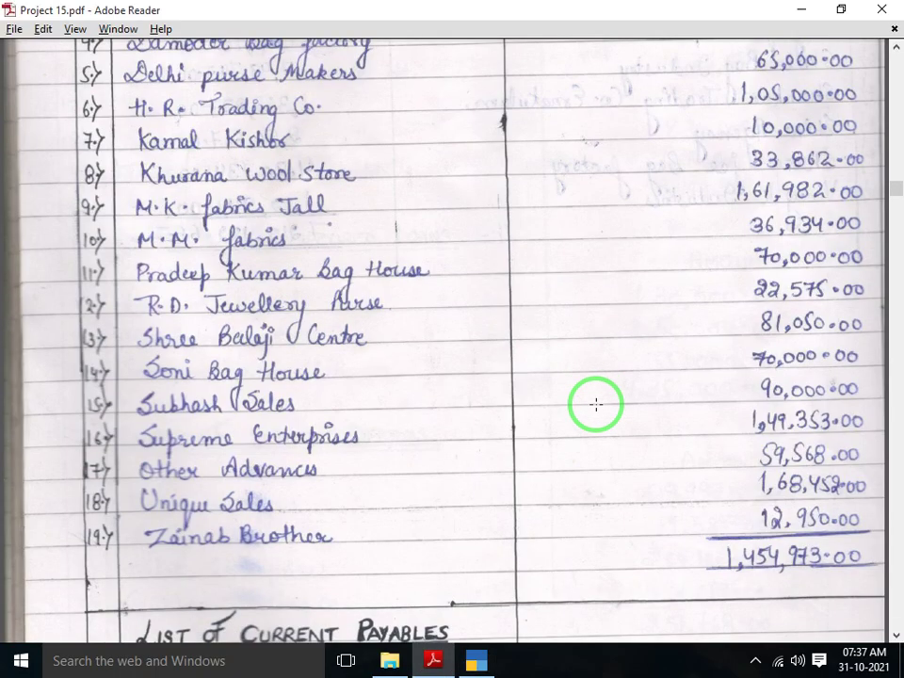
Name the new ledger DELHI PURSE MAKERS after checking the PDF, and make it Unregistered
key(alt+Tab)
text(DE)
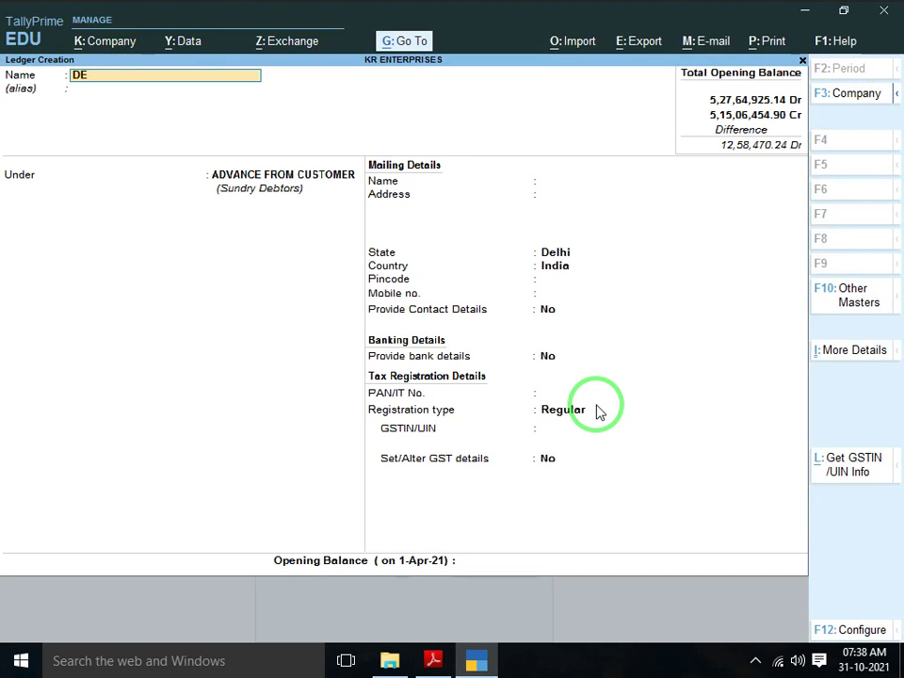
text(LHI PUR)
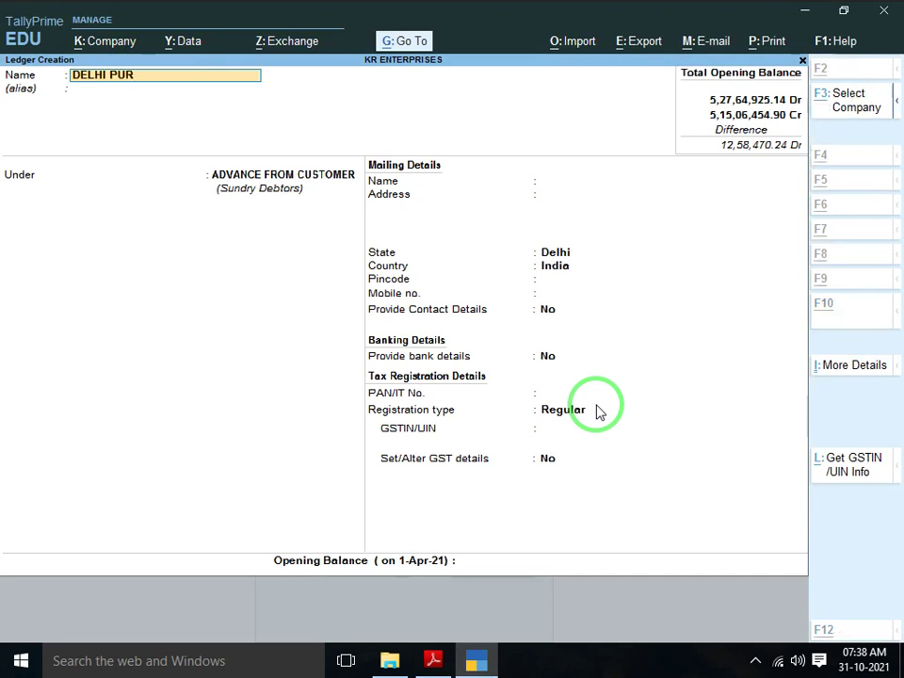
key(alt+Tab)
key(alt+Tab)
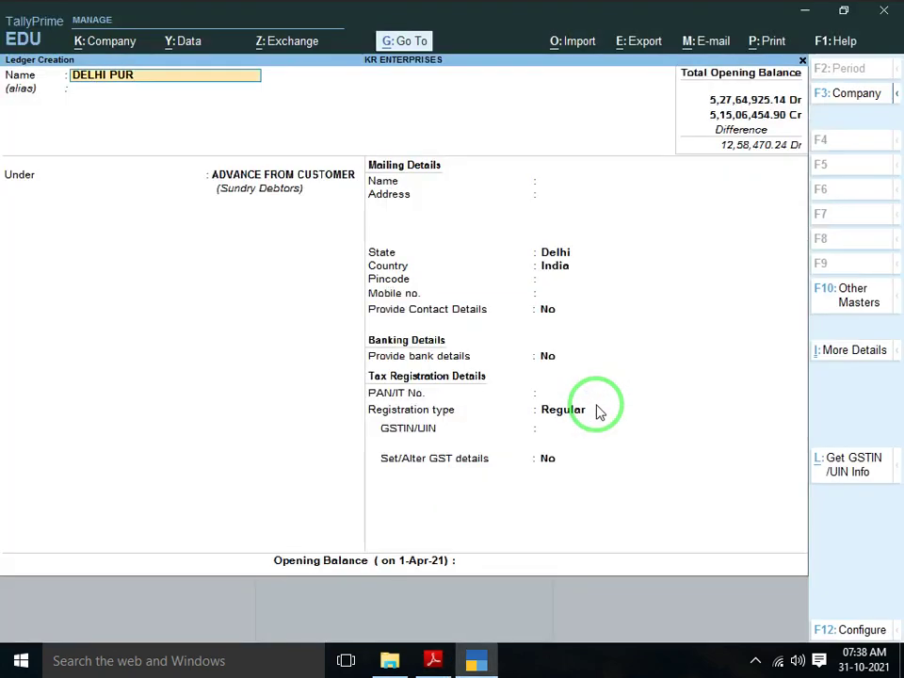
key(BackSpace)
key(BackSpace)
text(URSE MAKERS)
key(Return)
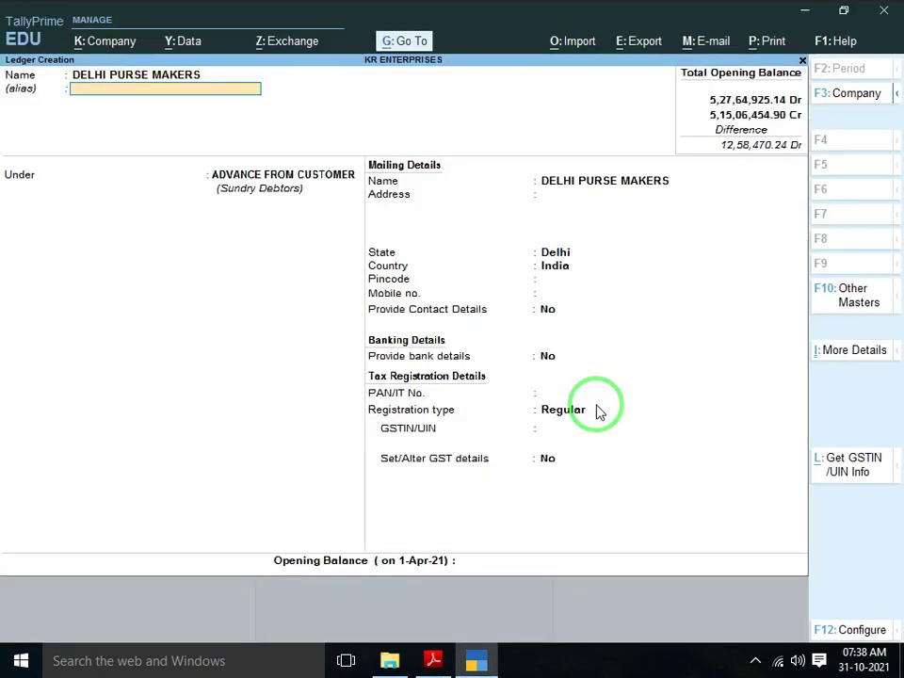
key(Return)
key(Return)
key(Return)
key(Return)
key(Return)
key(Return)
key(Return)
key(Return)
key(Return)
key(Return)
key(Return)
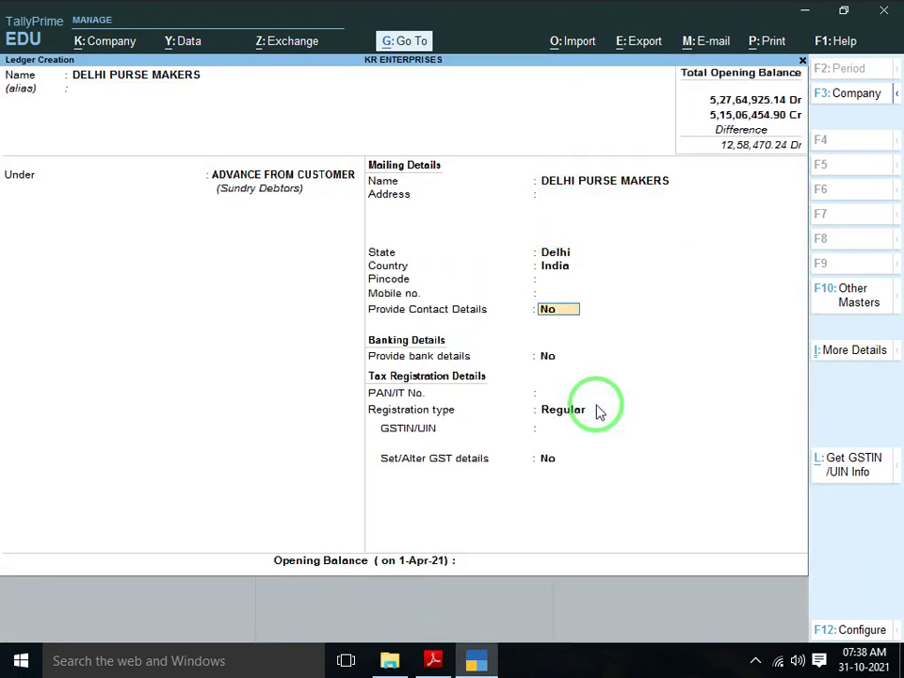
key(Down)
key(Return)
key(Return)
Give DELHI PURSE MAKERS a 65,000.00 Cr opening balance, correcting the side, and save it
key(alt+Tab)
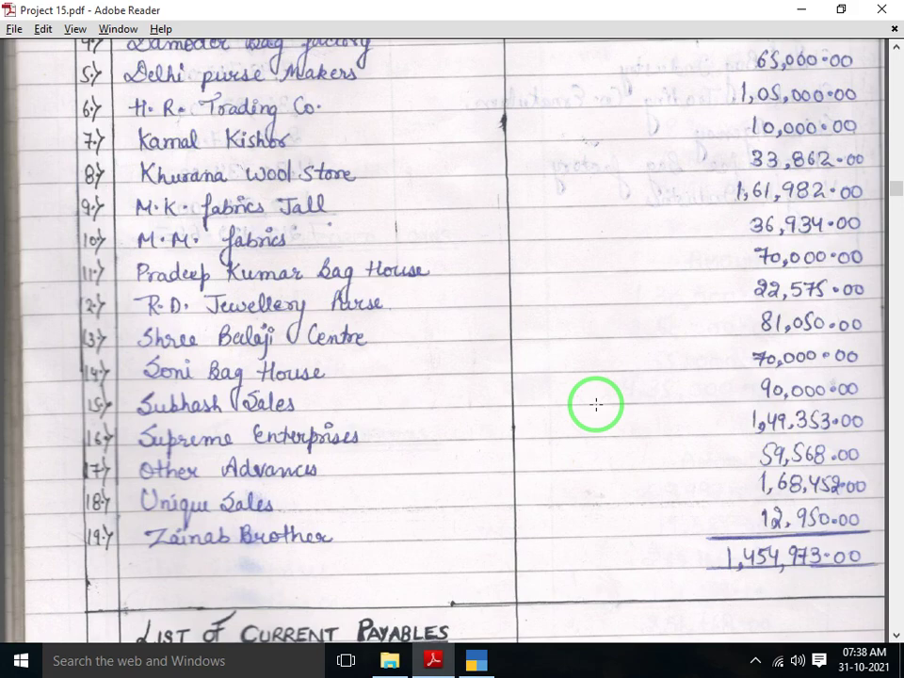
scroll(596, 405, down, 1)
scroll(597, 404, up, 1)
key(alt+Tab)
text(65,000)
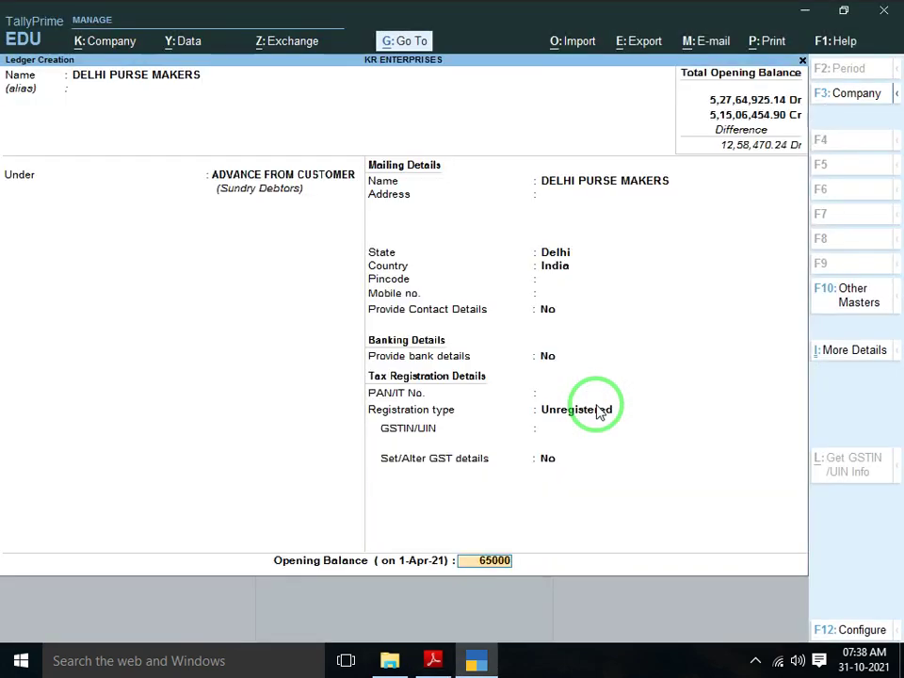
key(Return)
key(n)
key(Return)
key(Return)
key(Return)
key(Return)
key(Return)
key(Return)
key(Return)
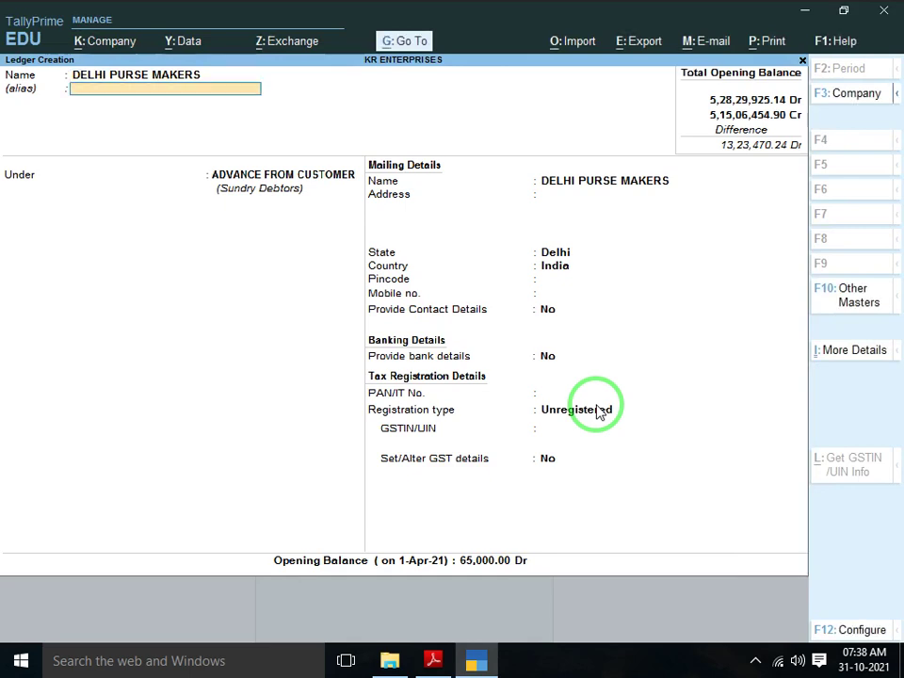
key(Return)
key(Return)
key(Return)
key(Return)
key(Return)
key(Return)
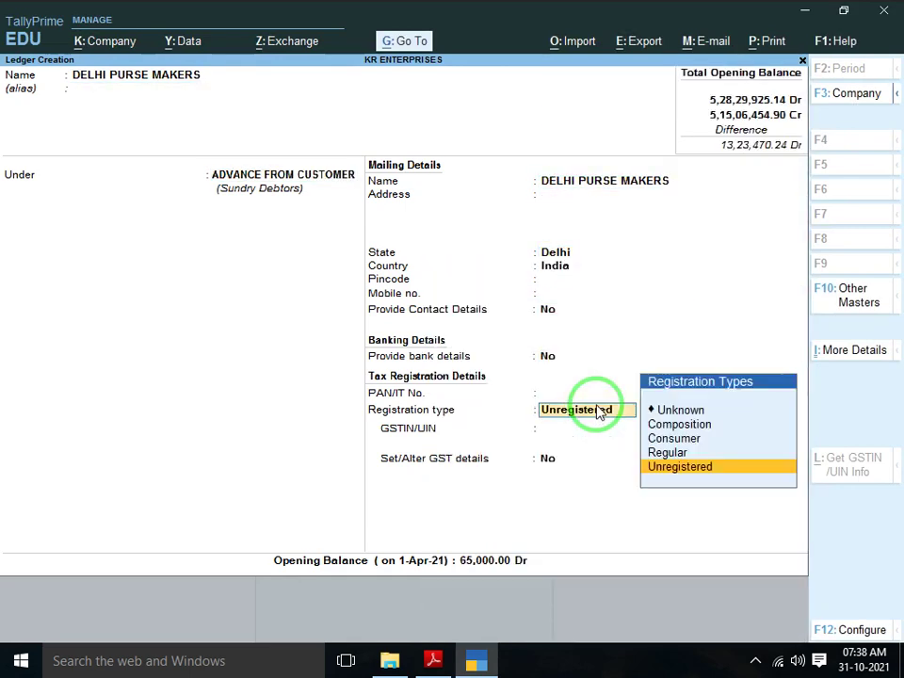
text(CR)
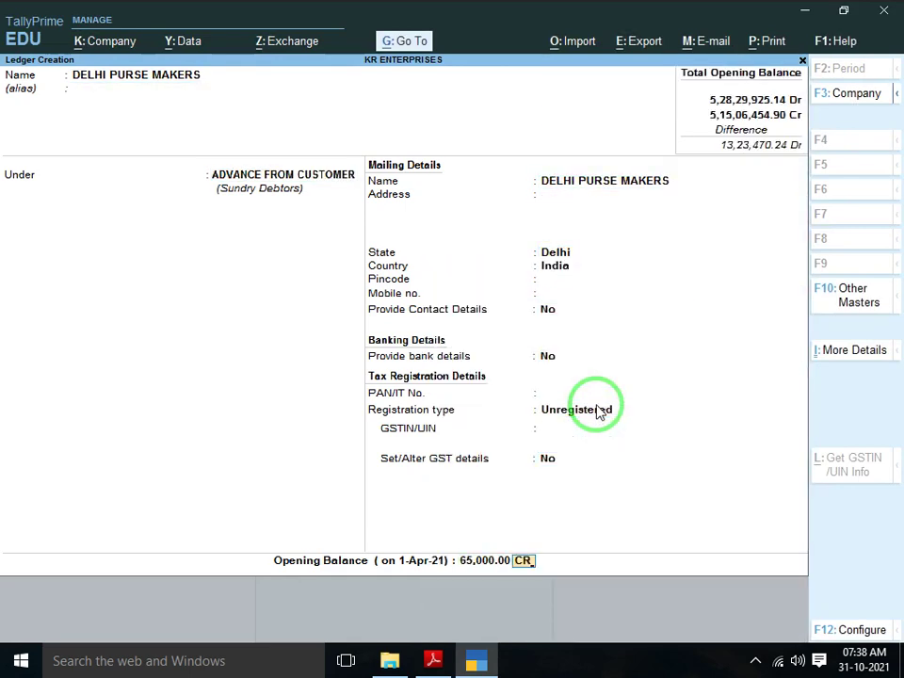
key(Return)
key(Return)
key(alt+Tab)
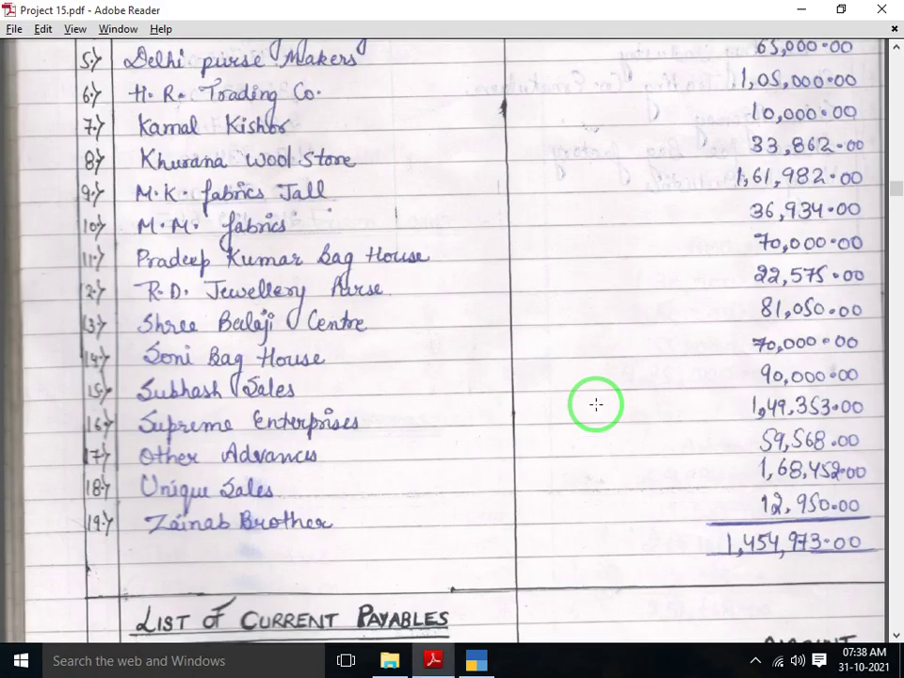
scroll(596, 404, down, 1)
key(alt+Tab)
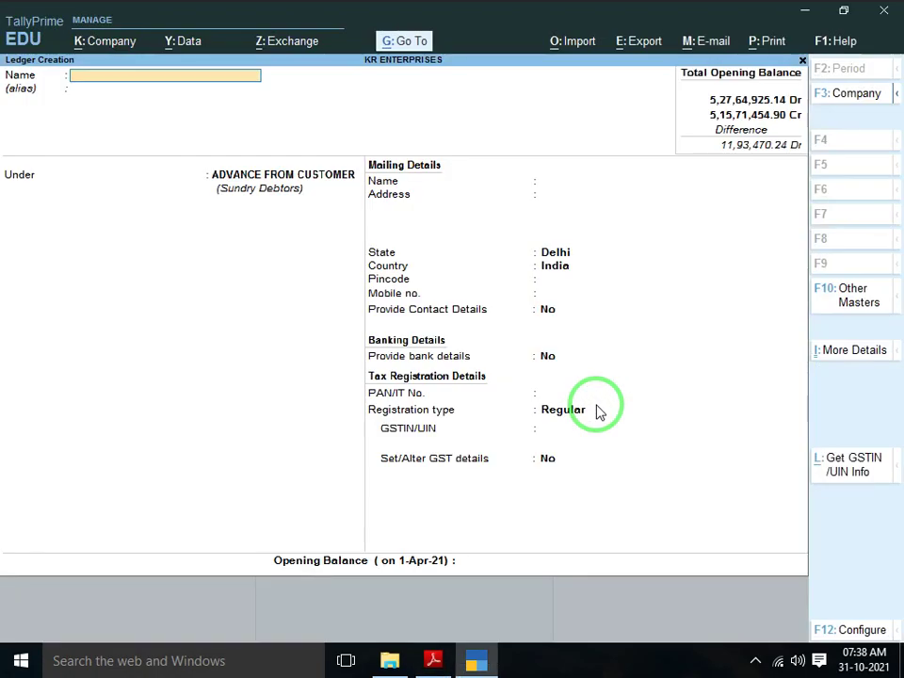
Name the new ledger H.R TRADING CO. and set its registration type to Unregistered
text(H.R TRADING CO)
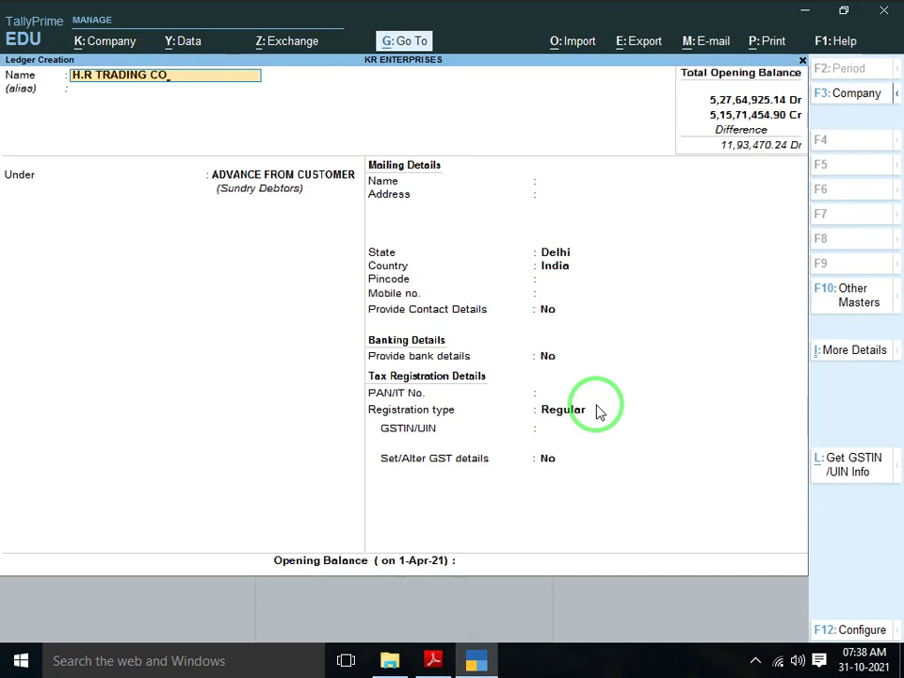
key(Return)
key(Return)
key(Return)
key(Return)
key(Return)
key(Return)
key(Return)
key(Return)
key(Return)
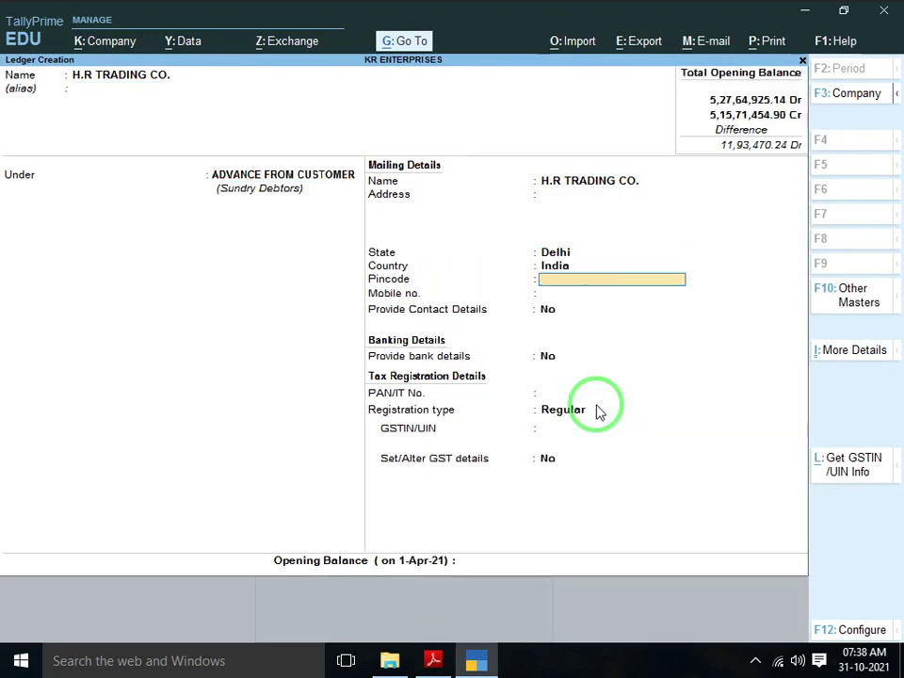
key(Return)
key(Return)
key(Down)
key(Return)
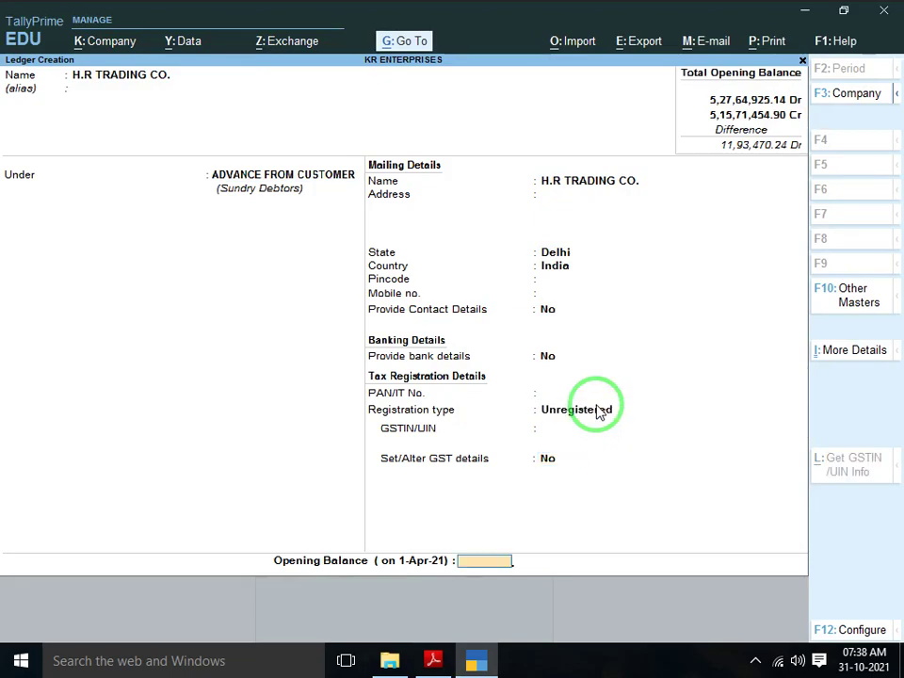
Give H.R TRADING CO. a 1,05,000.00 Cr opening balance, fixing the side, and save it
key(alt+Tab)
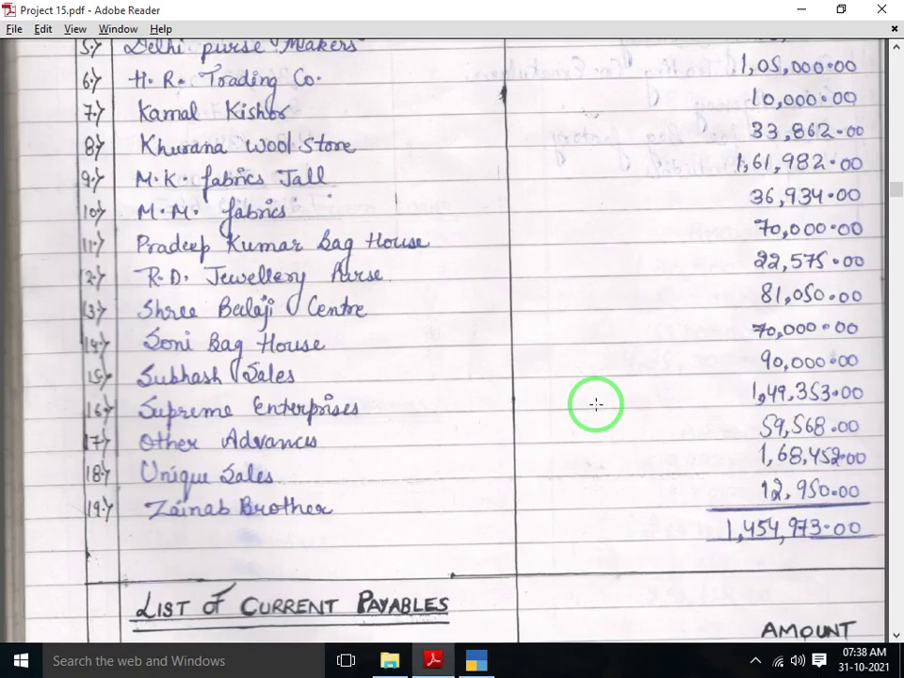
scroll(596, 404, down, 1)
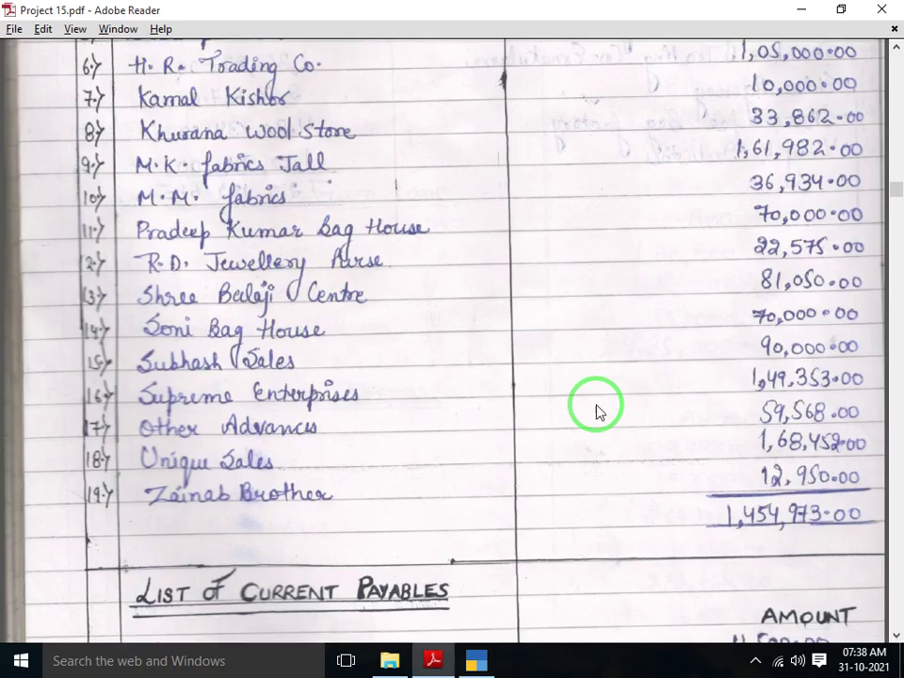
key(alt+Tab)
text(1,05,00)
text(05000)
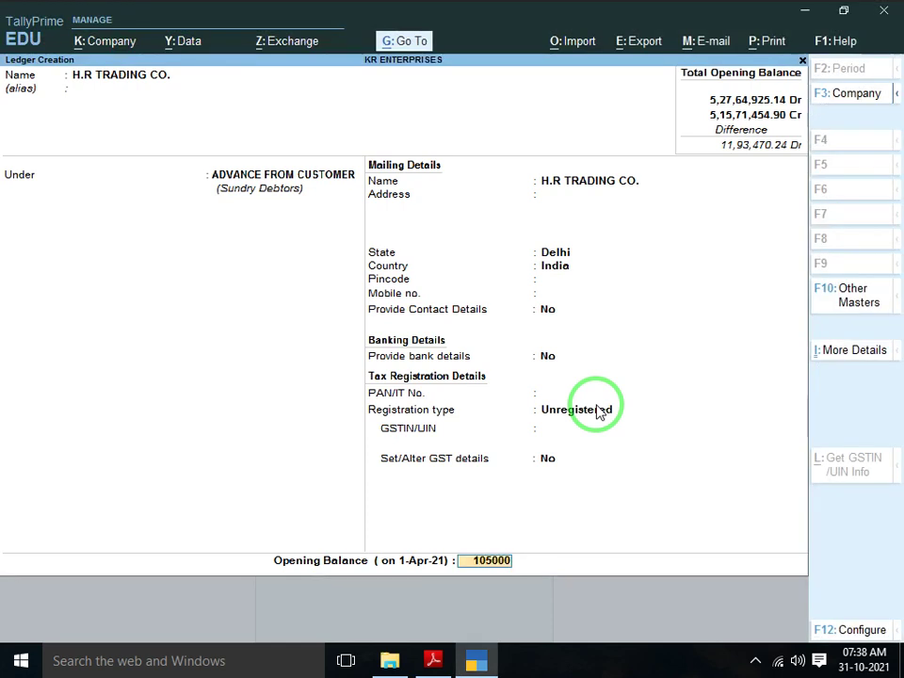
key(Return)
key(Return)
key(n)
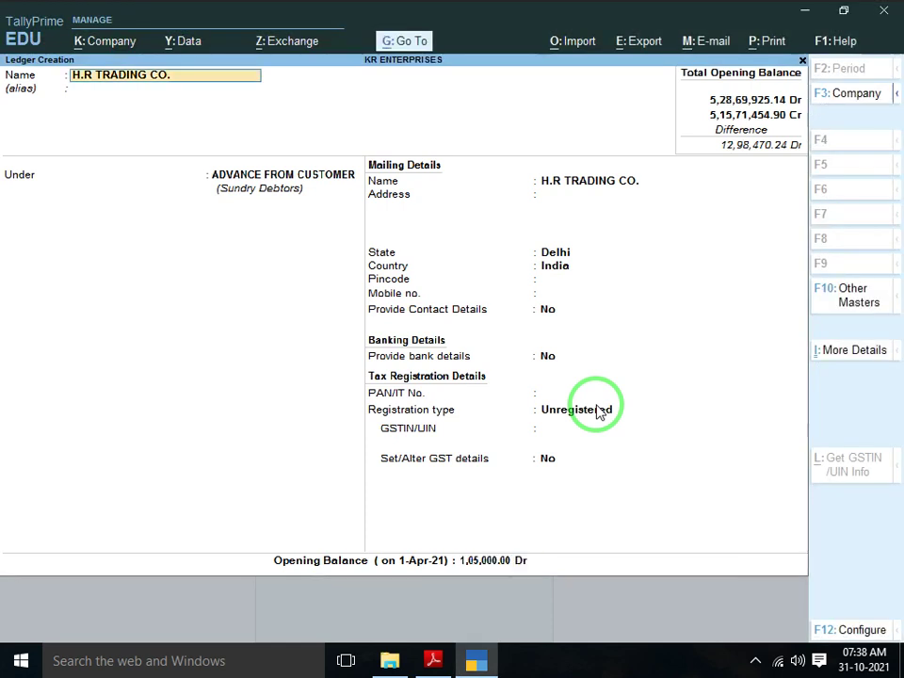
key(Return)
key(Return)
key(Return)
key(Return)
key(Return)
key(Return)
key(Return)
key(Return)
key(Return)
key(Return)
key(Return)
key(Return)
key(Return)
key(Return)
key(Return)
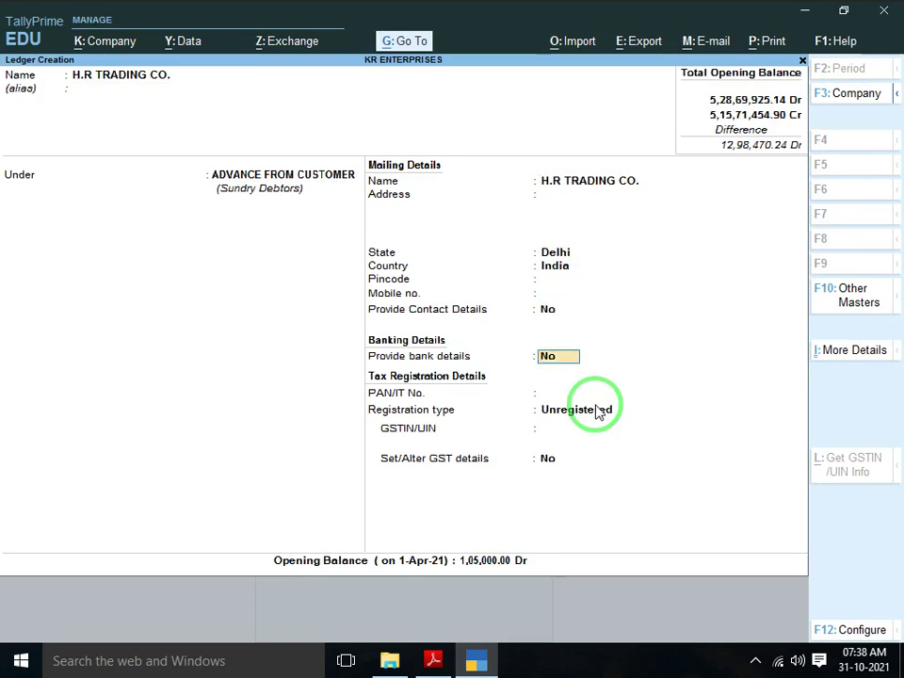
key(c)
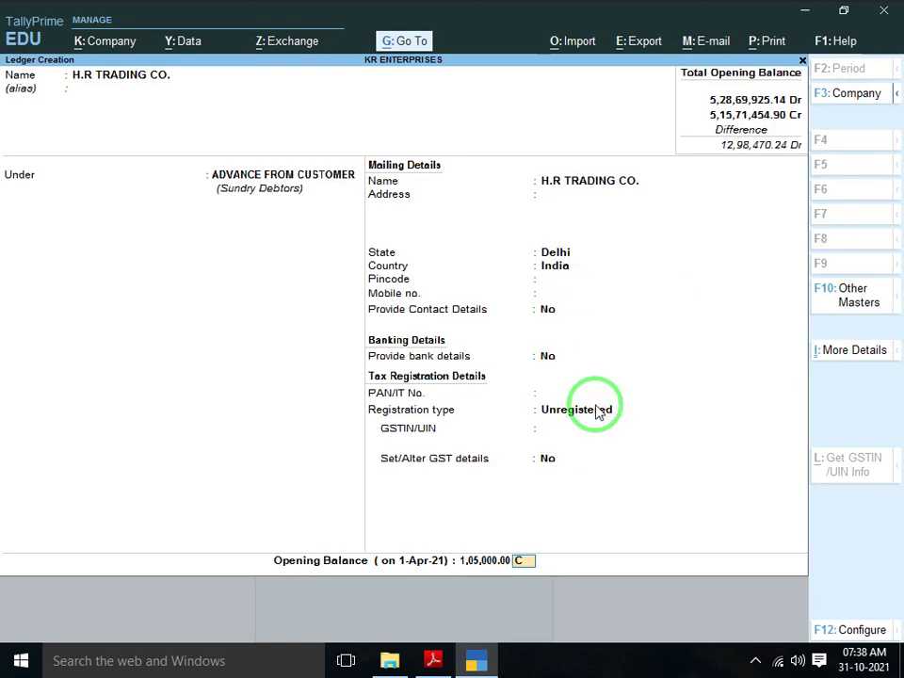
key(Return)
key(y)
key(alt+Tab)
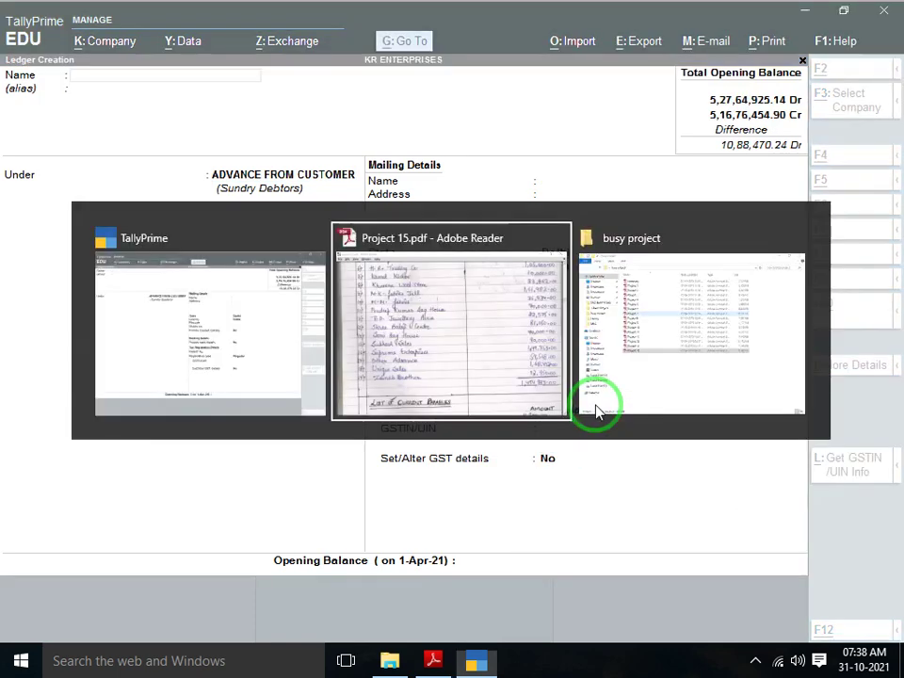
scroll(595, 404, down, 1)
key(alt+Tab)
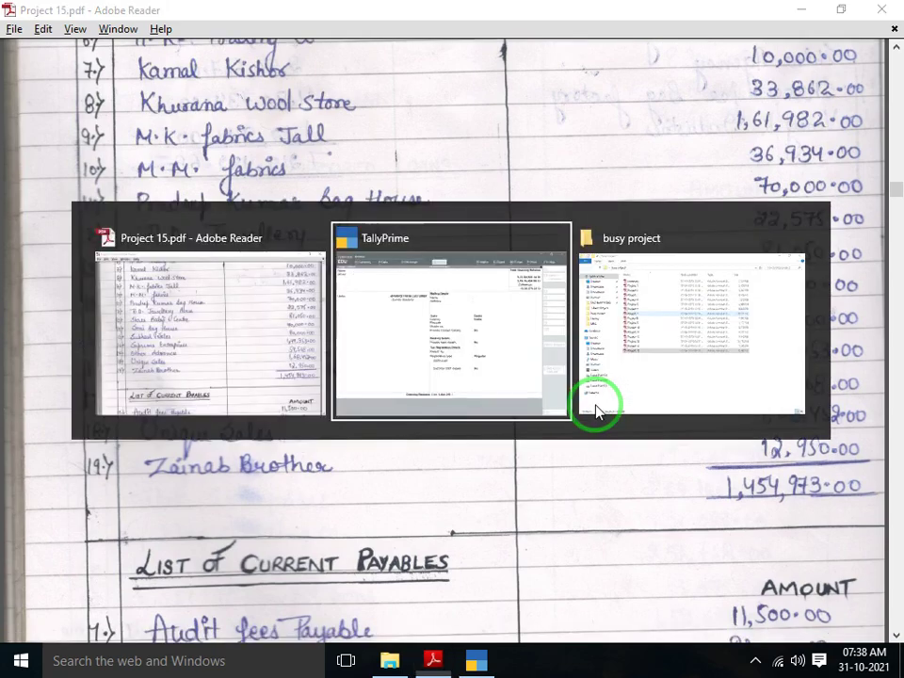
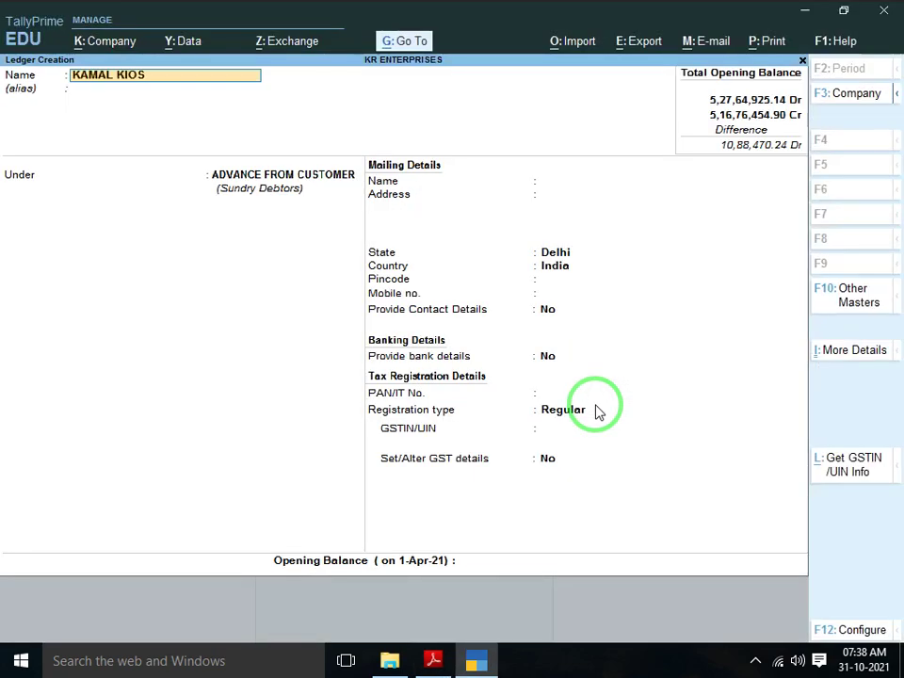
key(Return)
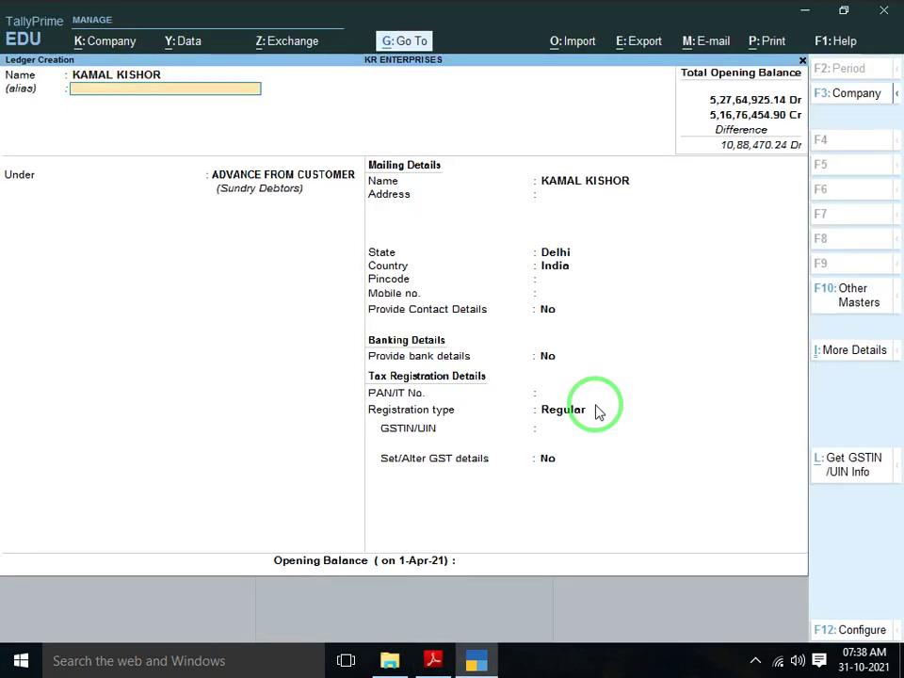
key(Return)
key(shift+Tab)
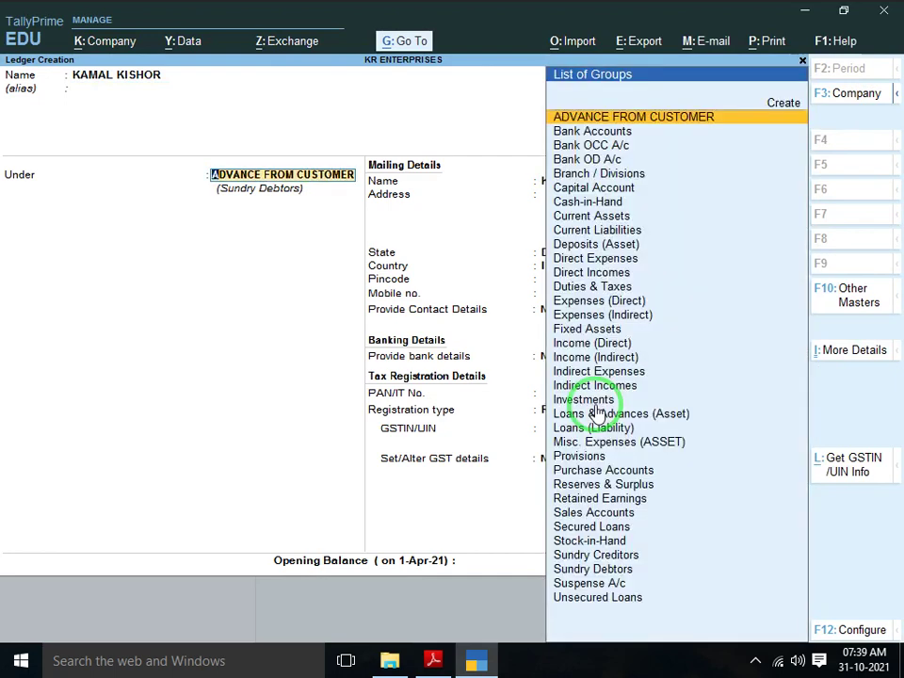
key(Return)
key(Return)
key(Return)
key(Return)
key(Return)
key(Return)
key(Return)
key(Return)
key(Return)
key(Return)
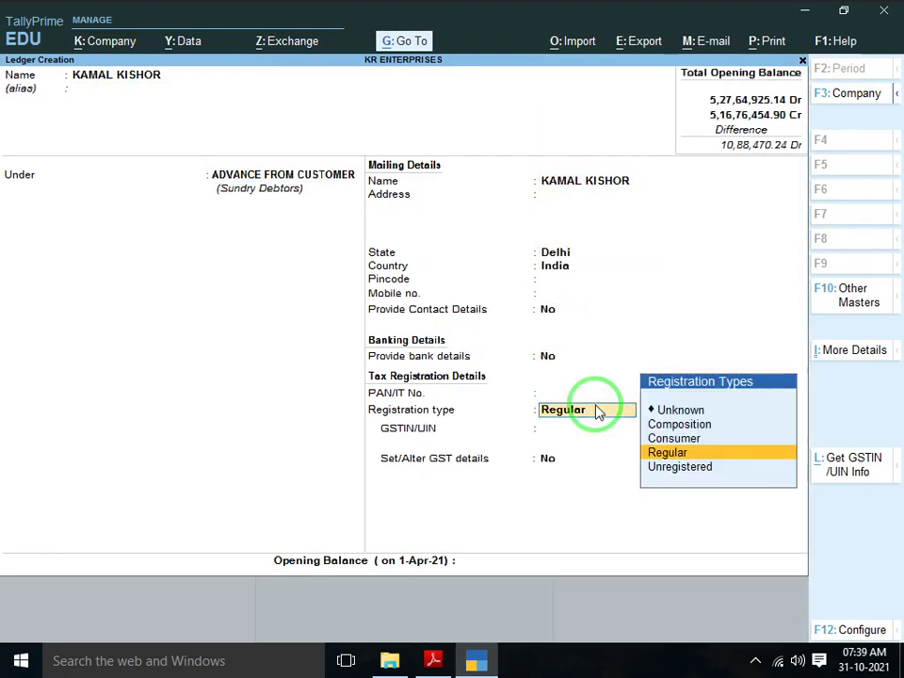
key(Down)
key(Return)
key(Return)
key(alt+Tab)
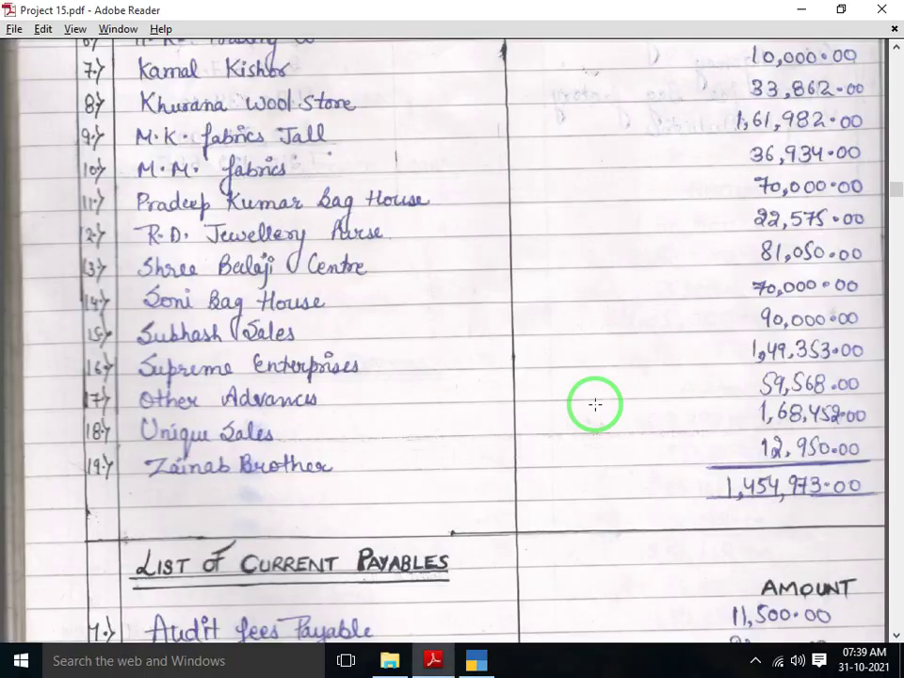
key(alt+Tab)
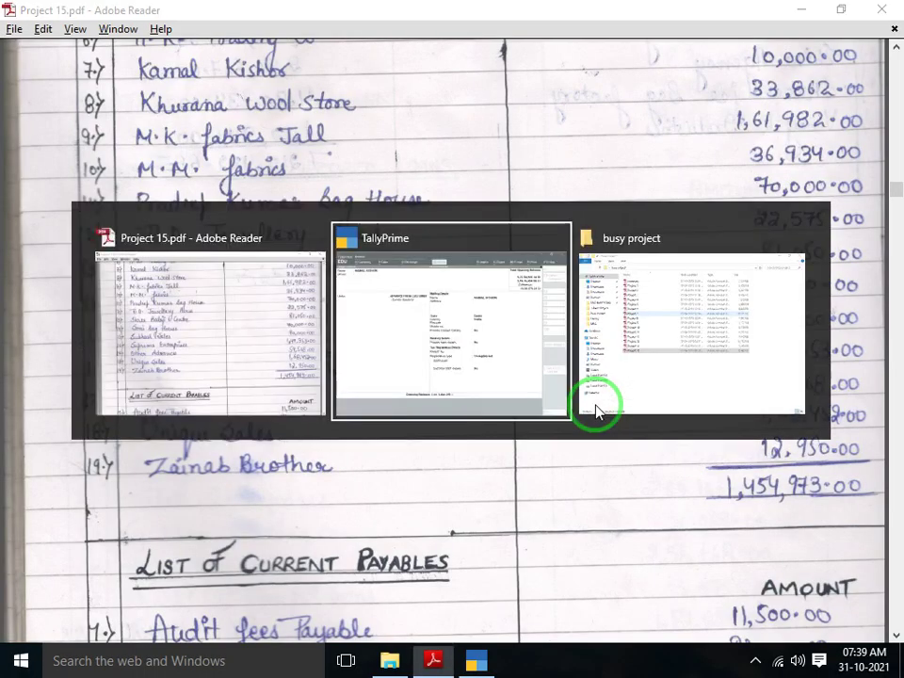
text(10,0)
text(000)
key(Return)
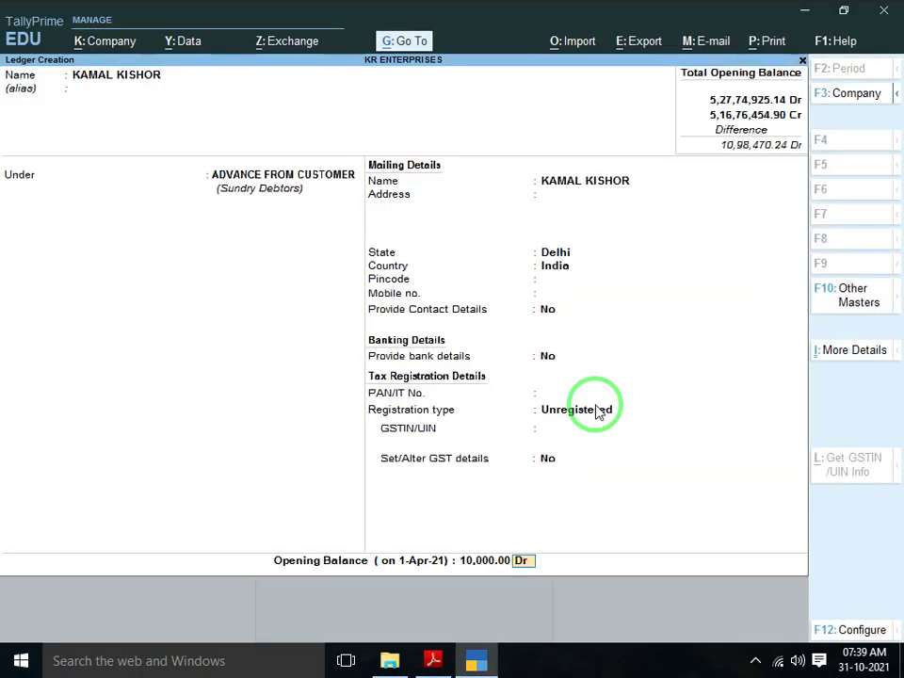
key(Return)
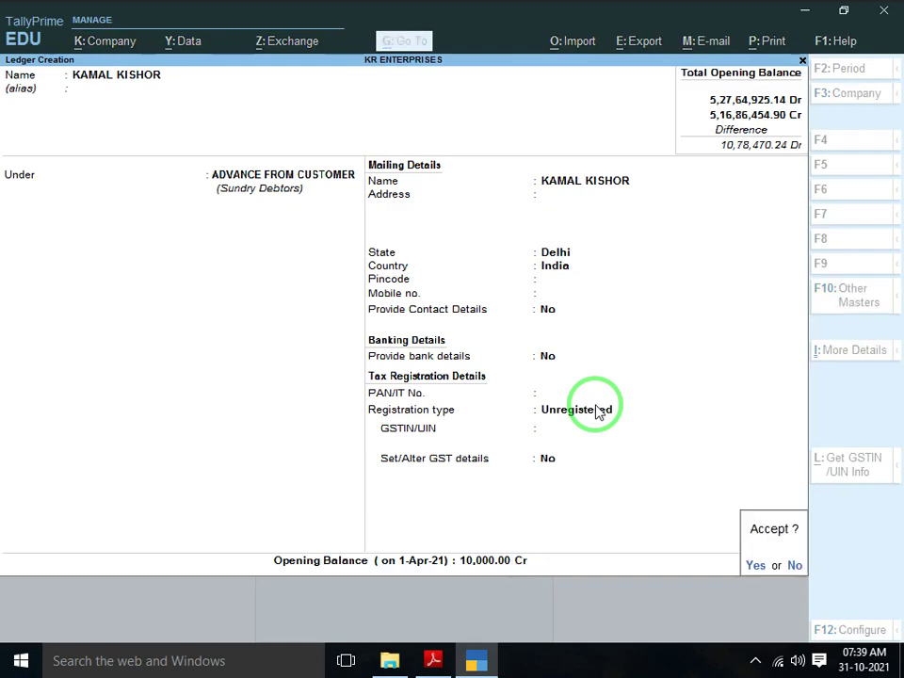
key(alt+Tab)
scroll(596, 404, down, 1)
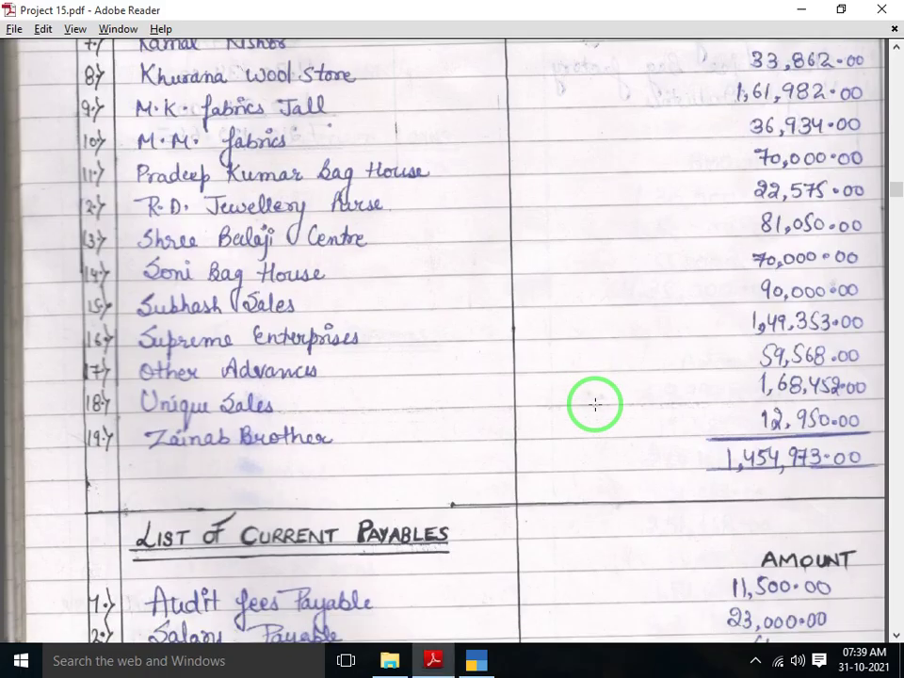
Name the new ledger KHURANA WOOL STORE, fixing typos, and make it Unregistered
key(alt+Tab)
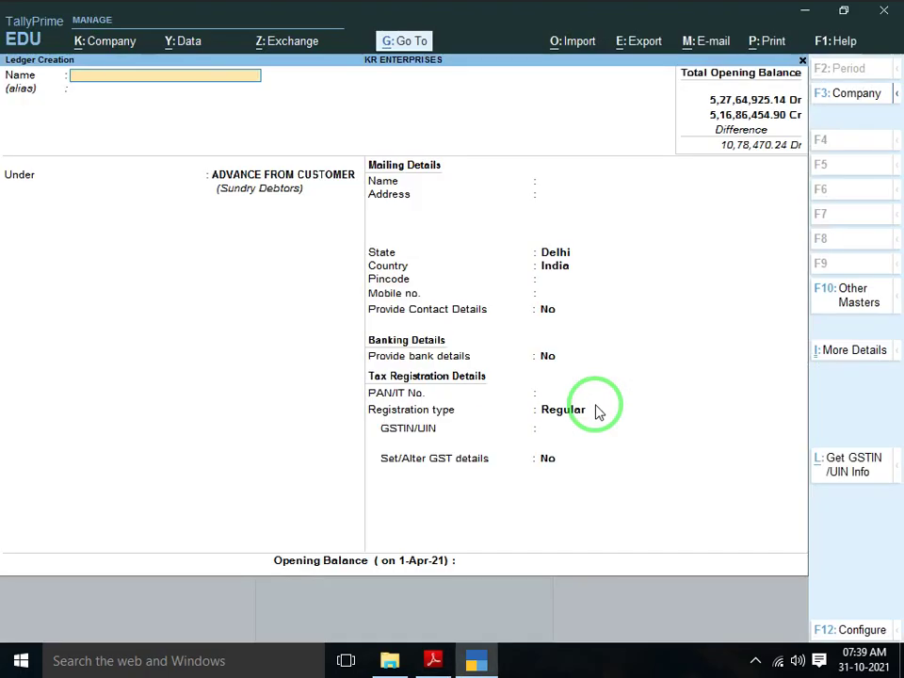
text(KHURANA WOL)
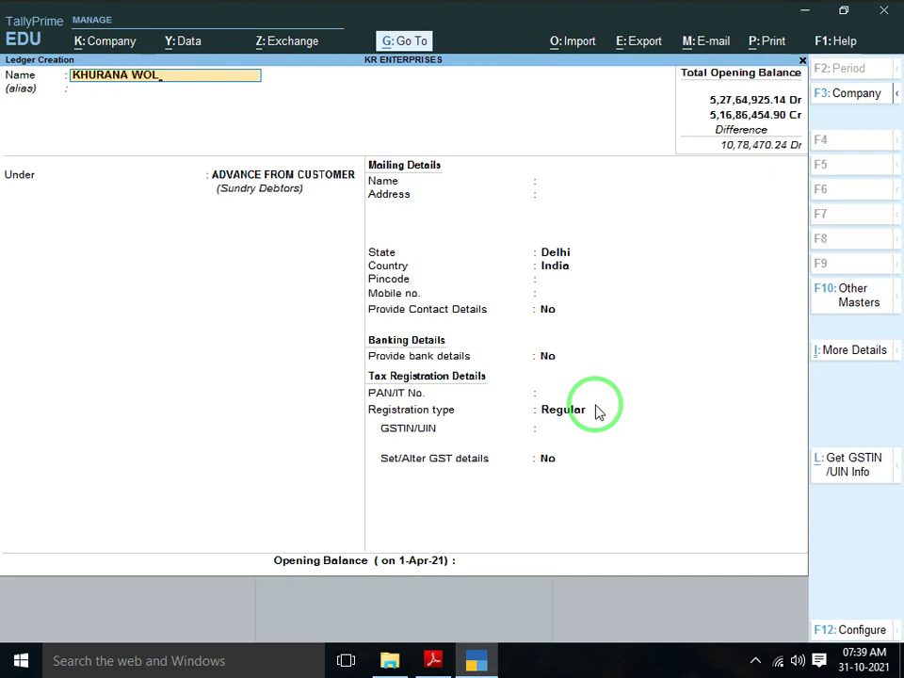
key(BackSpace)
text(OL STORE)
key(Return)
key(Return)
key(Return)
key(Return)
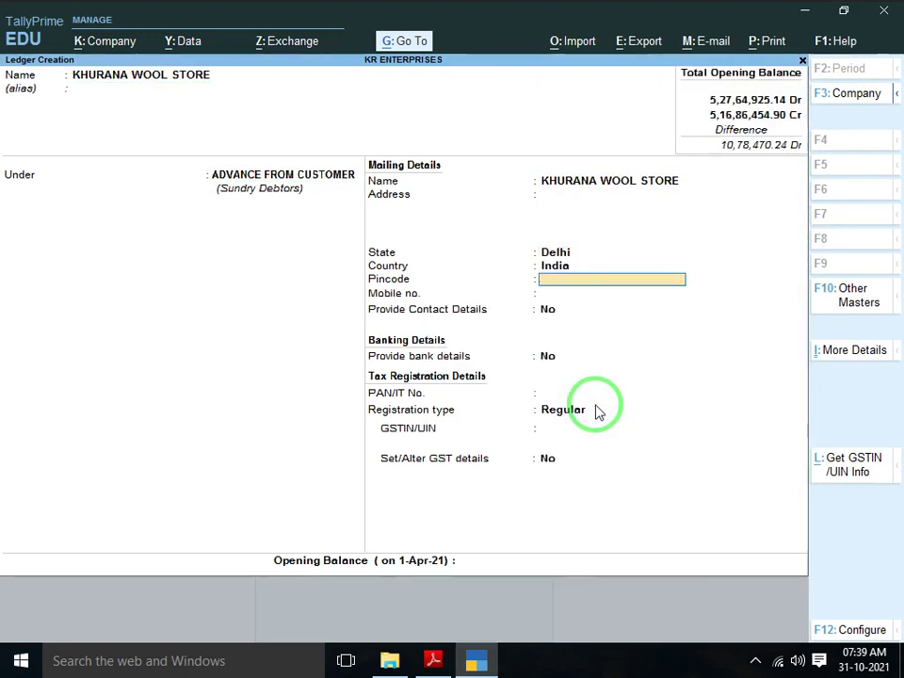
key(Return)
key(Return)
key(Return)
key(Return)
key(Return)
key(Down)
key(Return)
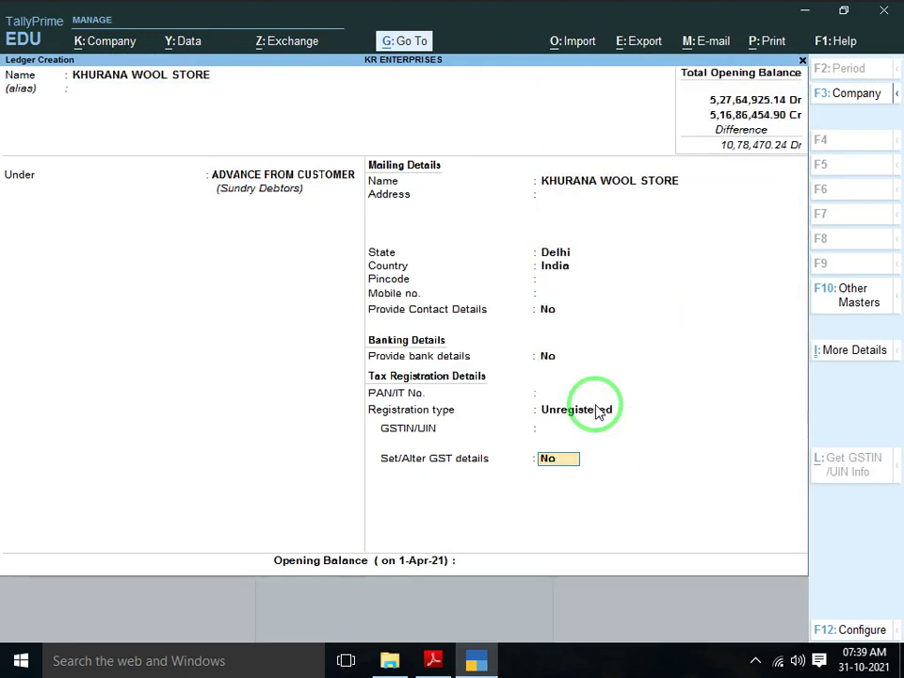
key(Return)
Give KHURANA WOOL STORE a 33,862.00 Cr opening balance and save the ledger
key(alt+Tab)
key(alt+Tab)
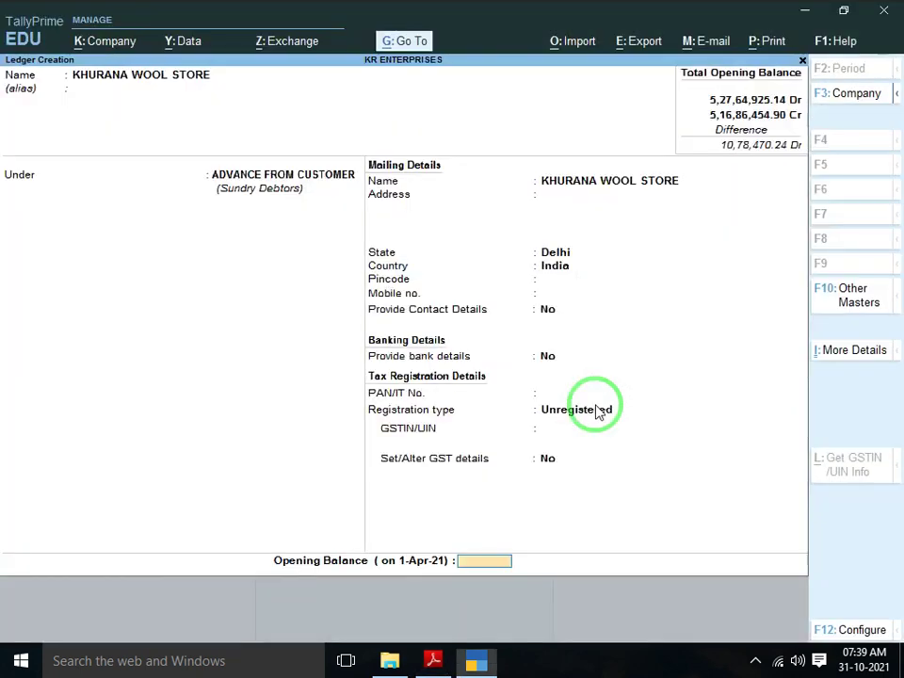
text(33,862)
key(Return)
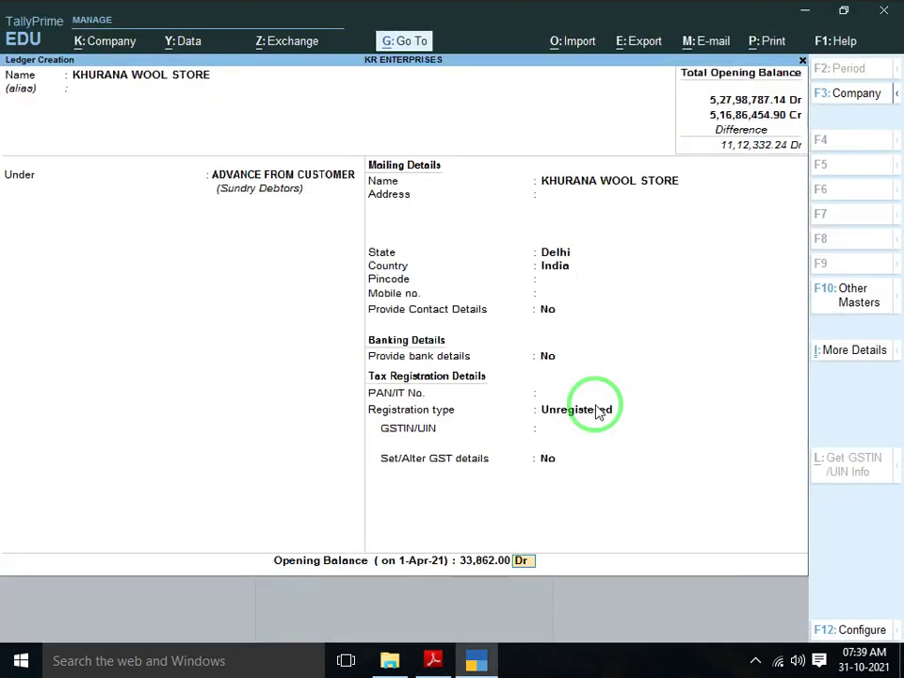
text(c)
key(Return)
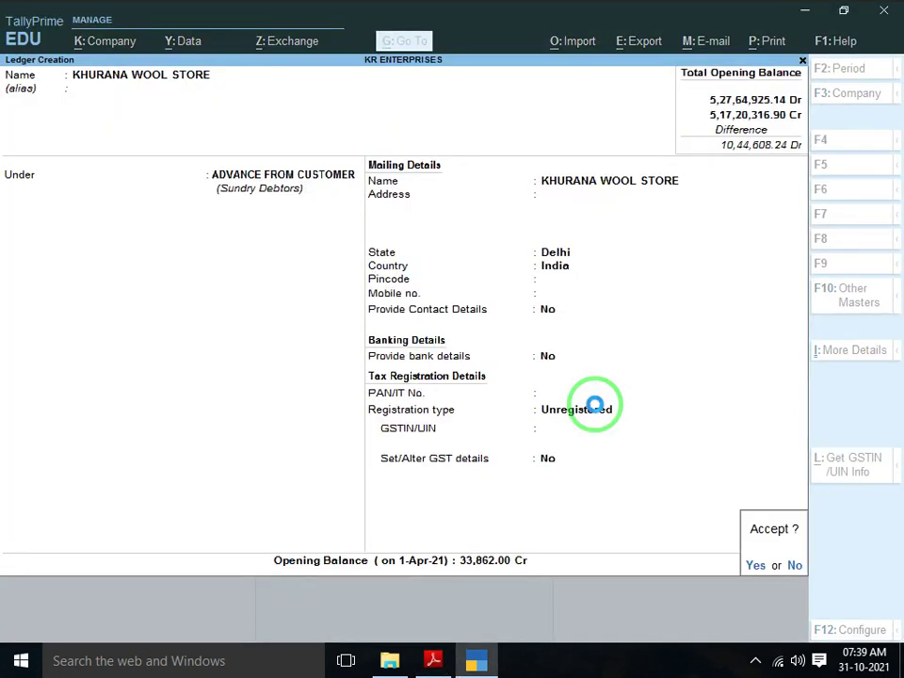
key(Return)
key(alt+Tab)
scroll(595, 403, down, 1)
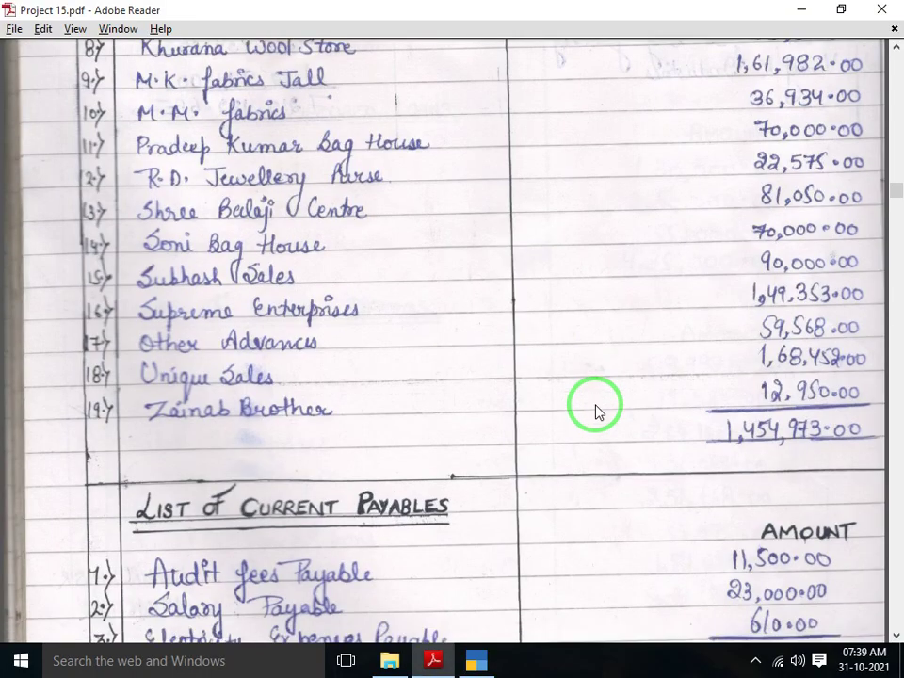
Name the new ledger M.K FABRIC JALL, checking the PDF, and make it Unregistered
key(alt+Tab)
text(M)
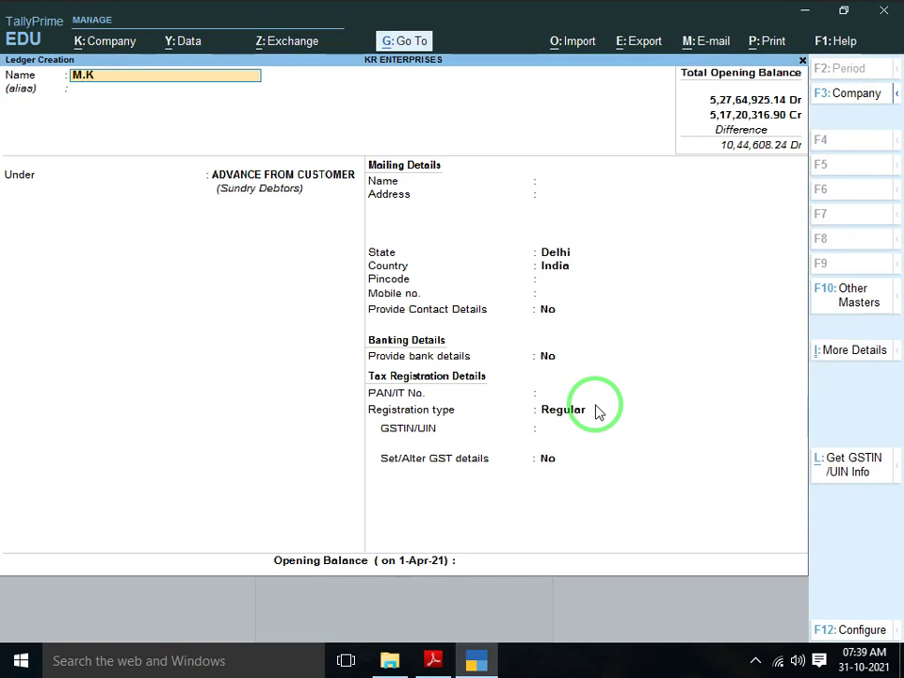
text(.K FABRIC JAL)
key(alt+Tab)
key(alt+Tab)
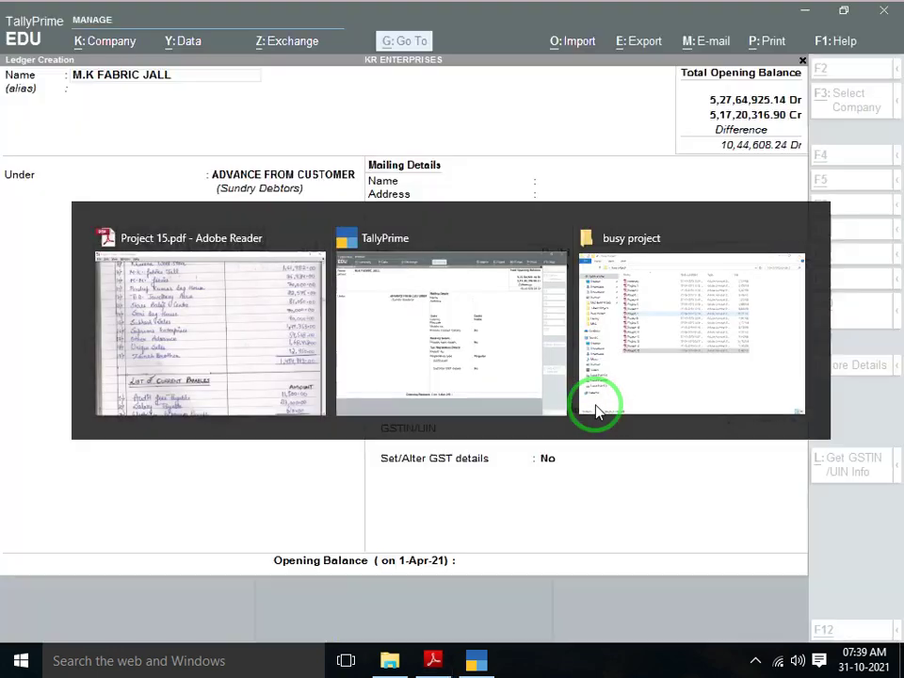
key(Return)
key(Return)
key(Return)
key(Return)
key(Return)
key(Return)
key(Return)
key(Return)
key(Return)
key(Return)
key(Return)
key(Return)
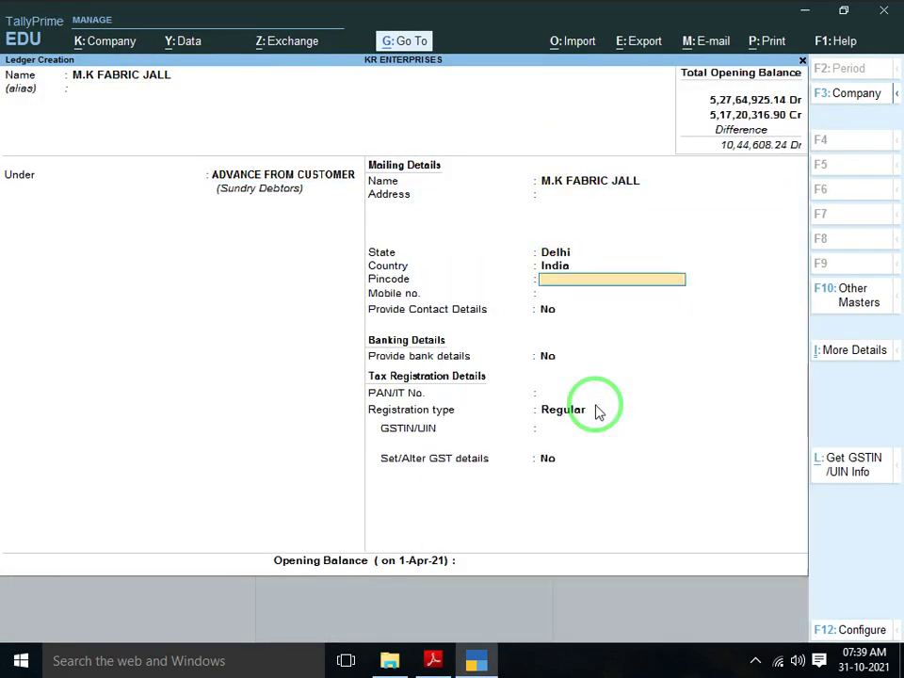
key(Down)
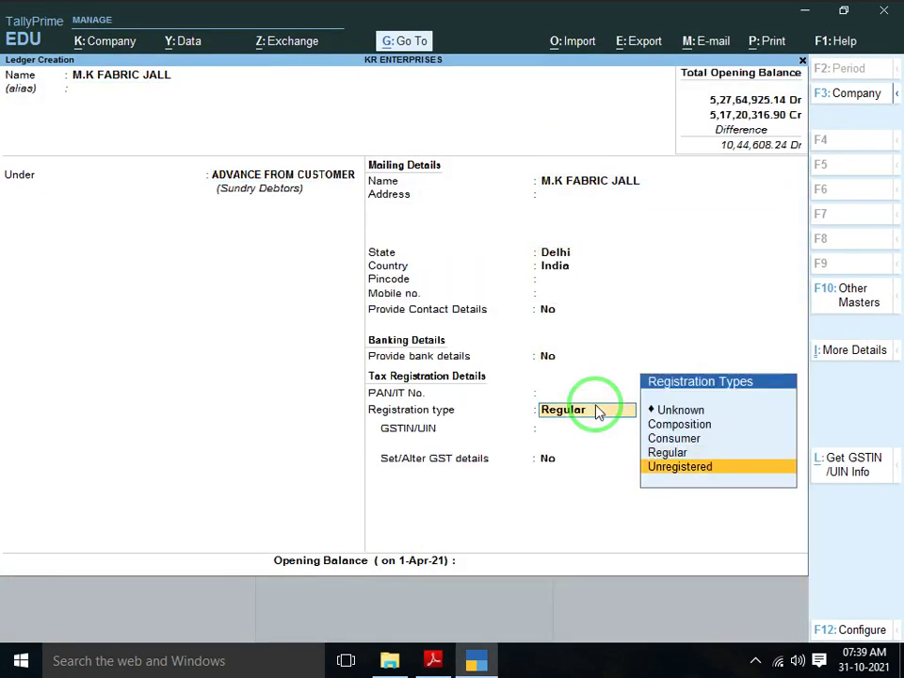
key(Return)
key(Return)
Give M.K FABRIC JALL a 1,61,982.00 Cr opening balance and save the ledger
key(alt+Tab)
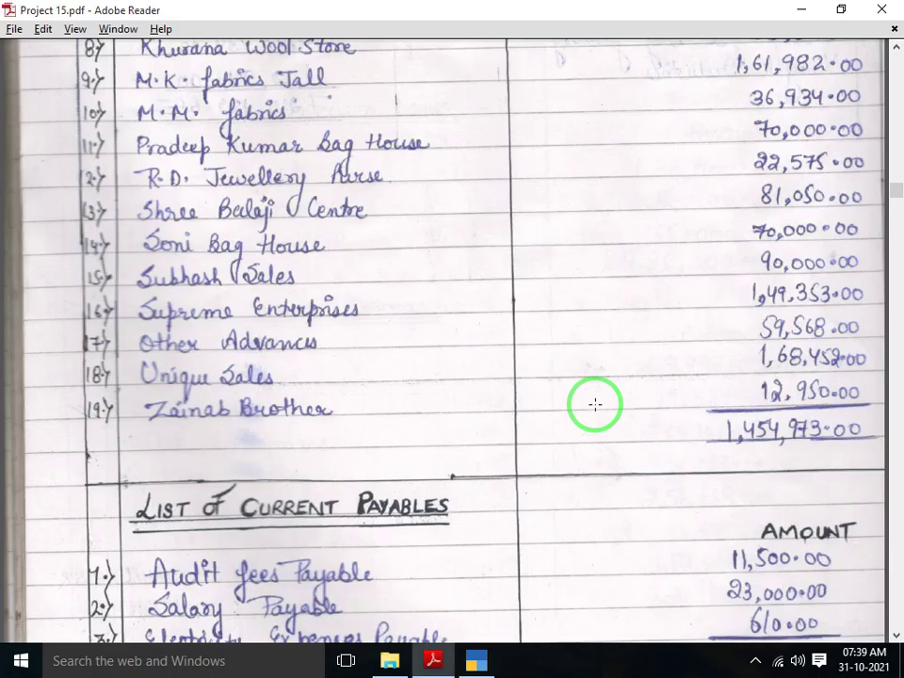
key(alt+Tab)
text(1,)
text(6)
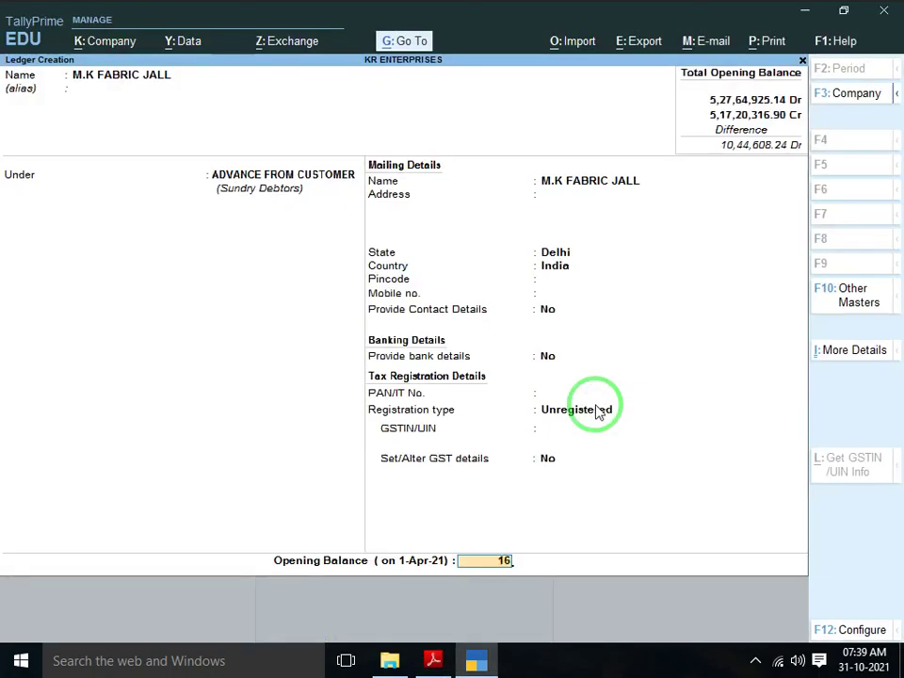
text(1,982)
key(Return)
text(c)
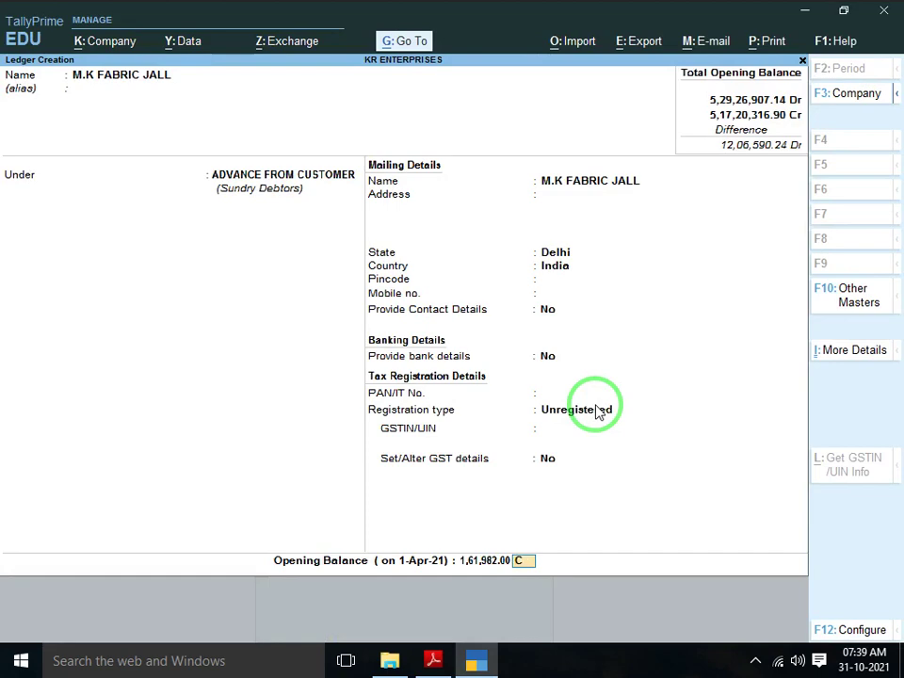
key(Return)
key(alt+Tab)
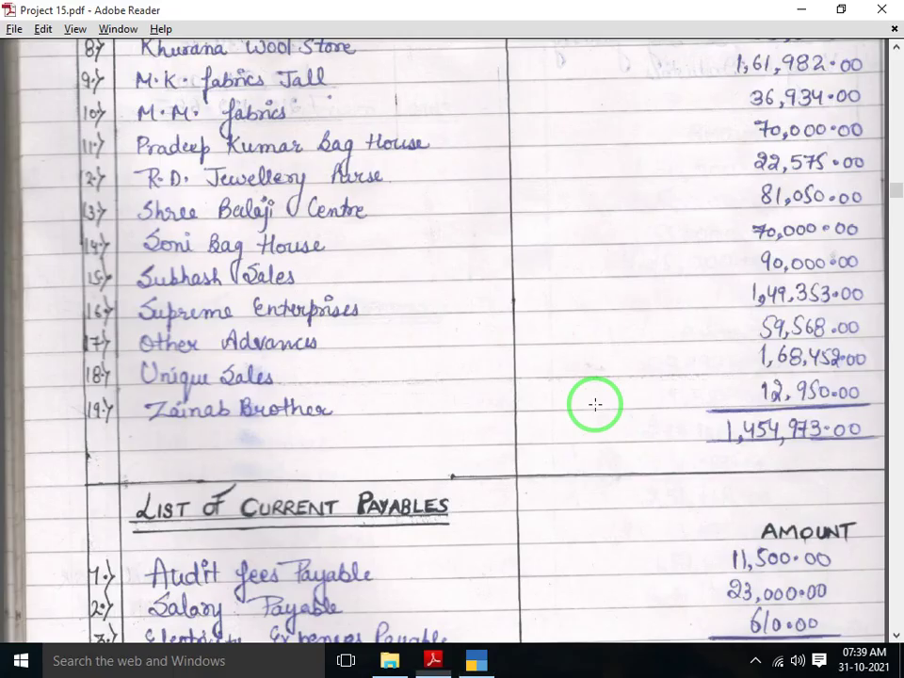
scroll(595, 405, down, 1)
scroll(595, 405, down, 1)
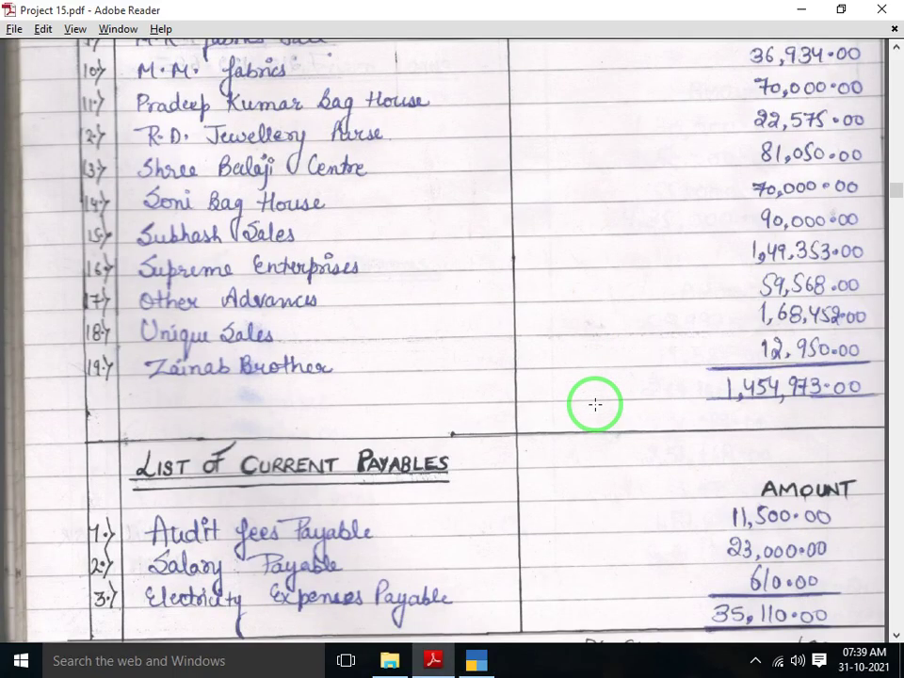
Name the new ledger M.M. FABRICS and set its registration type to Unregistered
key(alt+Tab)
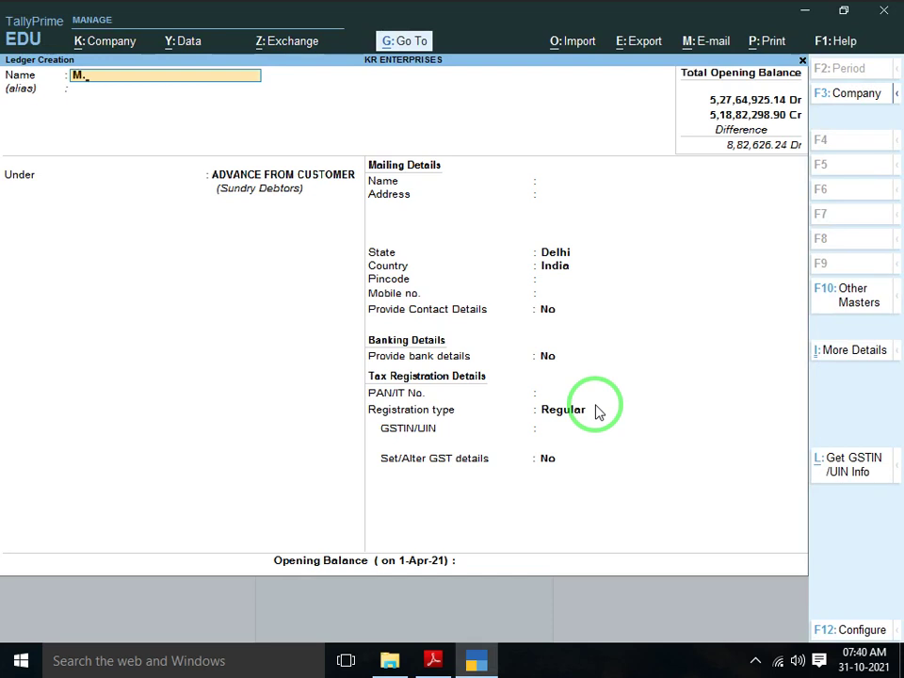
text(M.M. FABRI)
key(Return)
key(Return)
key(Return)
key(Return)
key(Return)
key(Return)
key(Return)
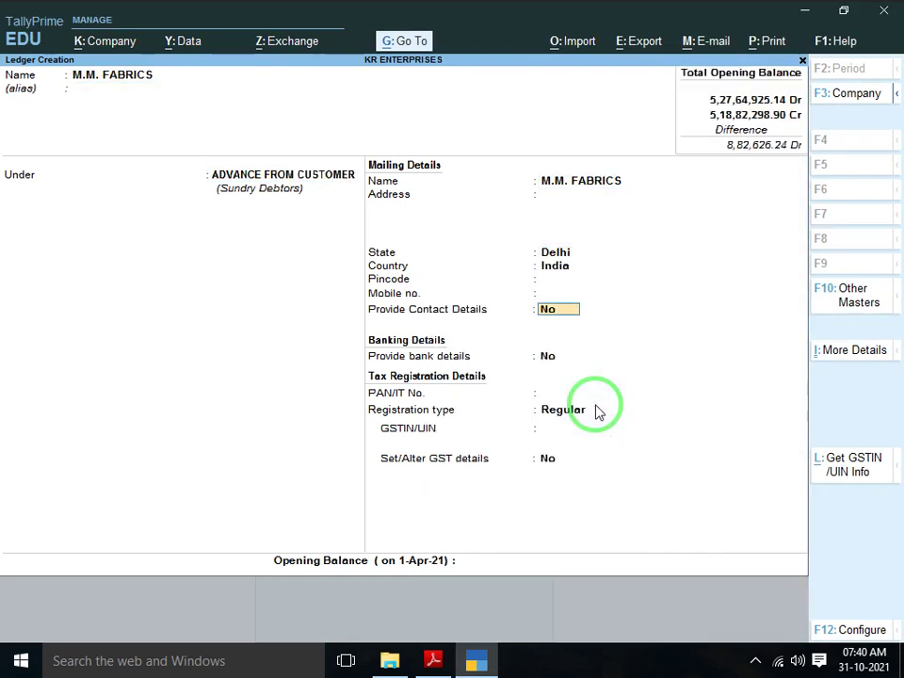
key(Return)
key(Return)
key(Return)
key(Down)
key(Return)
key(Return)
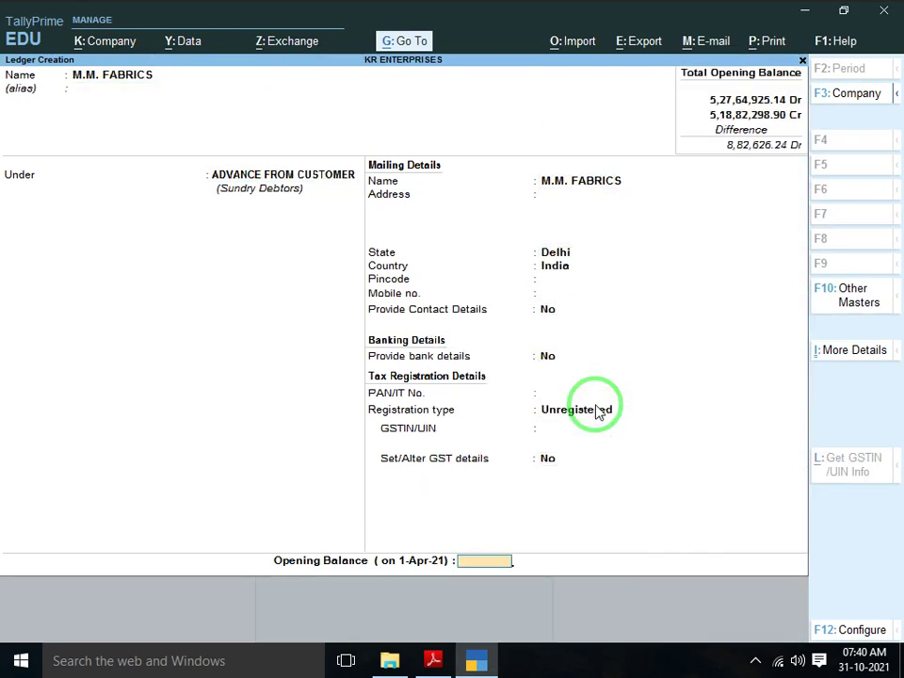
Give M.M. FABRICS a 36,934.00 Cr opening balance and save the ledger
key(alt+Tab)
key(alt+Tab)
text(36934)
key(Return)
key(Return)
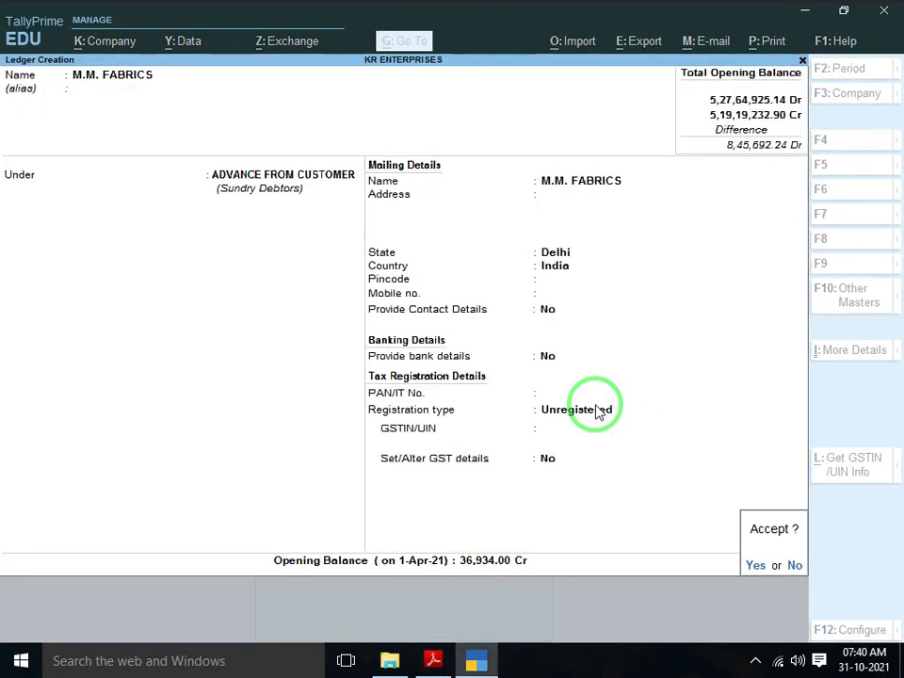
key(alt+Tab)
key(alt+Tab)
key(Return)
key(alt+Tab)
scroll(596, 405, down, 1)
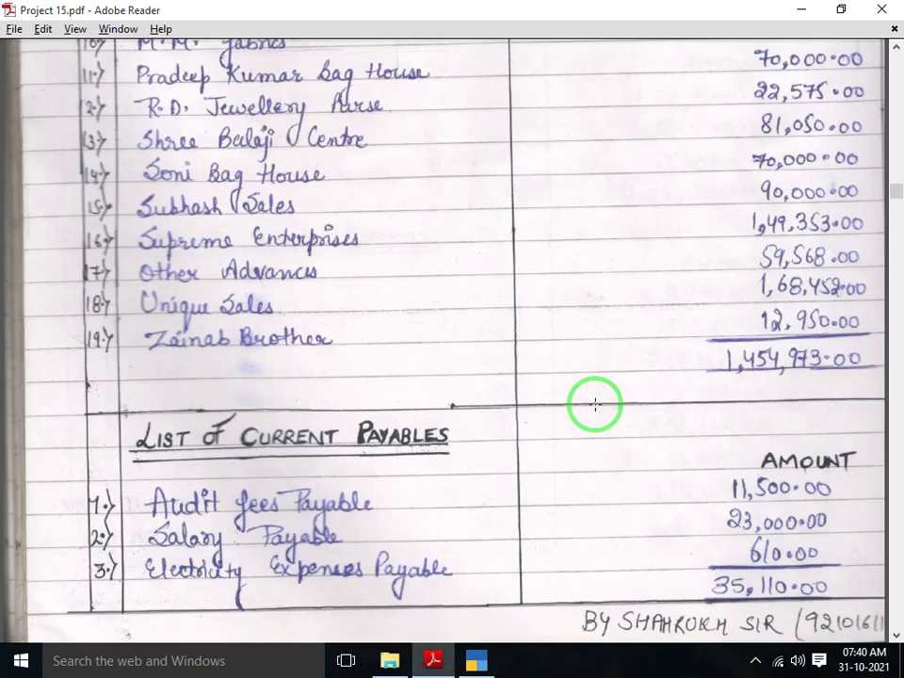
Start the PRADEEP KUMAR BAG HOUSE ledger and set its registration type to Unregistered
key(alt+Tab)
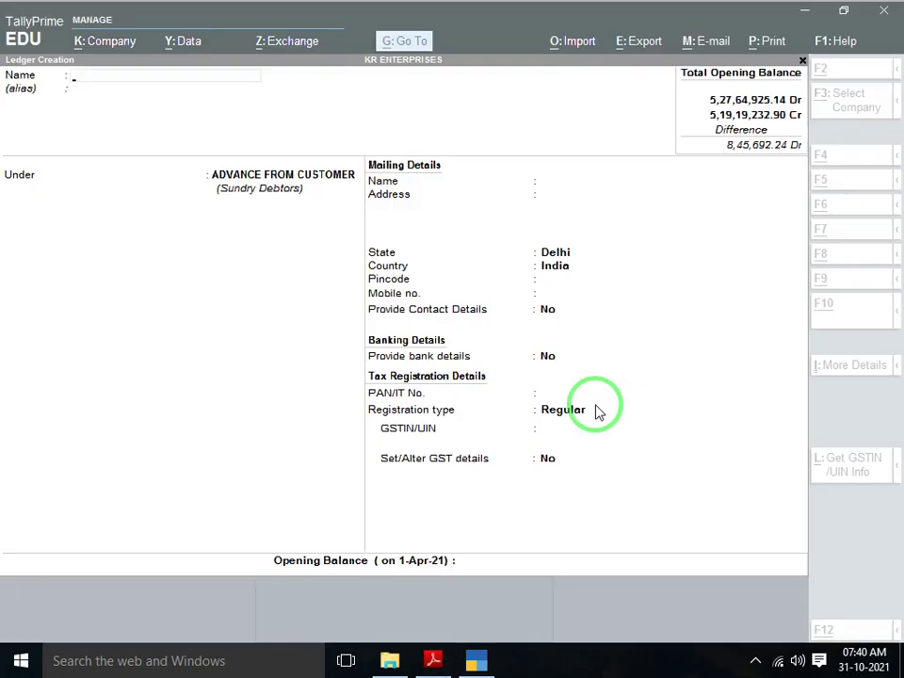
text(PRADEEP)
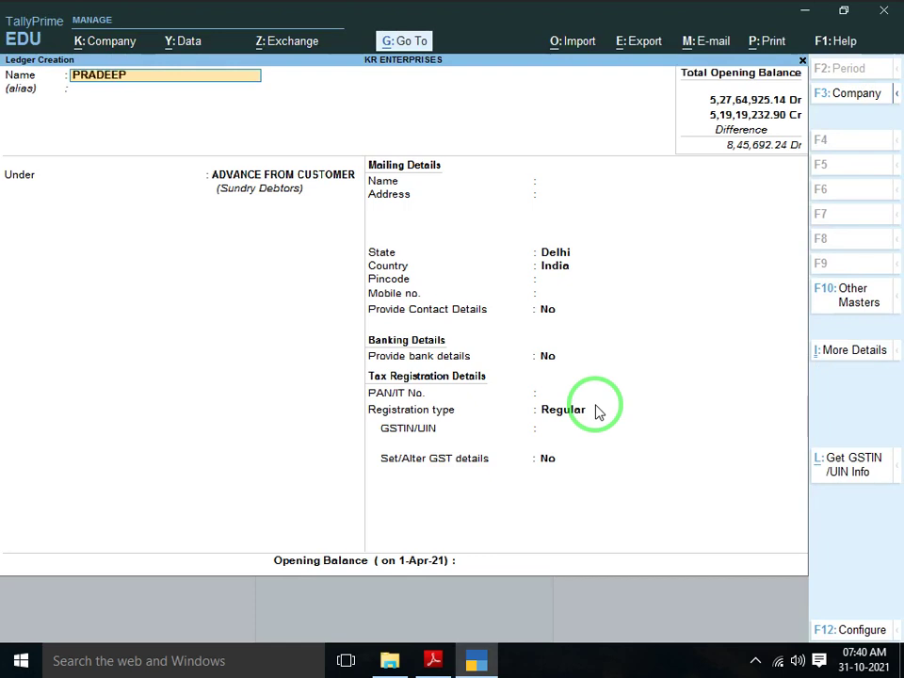
text( KUMAR BAG H)
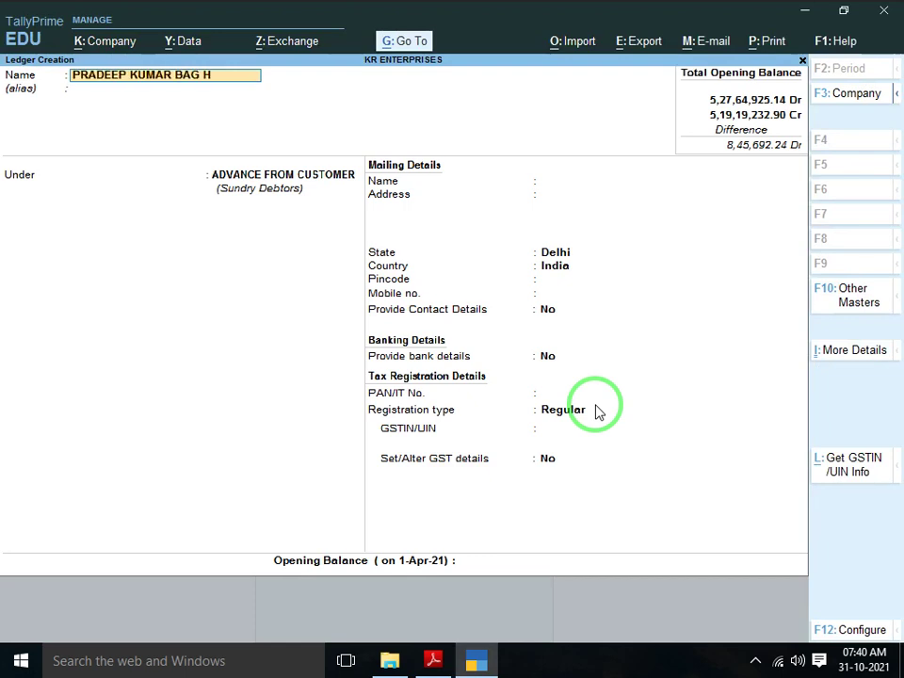
text(OUSE)
key(Return)
key(Return)
key(Return)
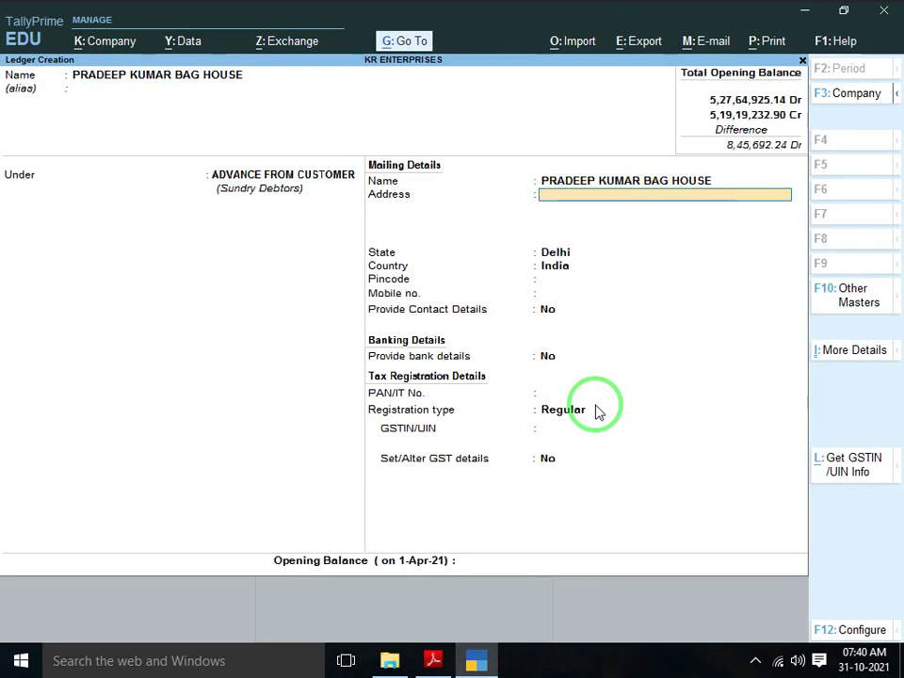
key(Return)
key(Return)
key(Return)
key(Return)
key(Return)
key(Return)
key(Return)
key(Down)
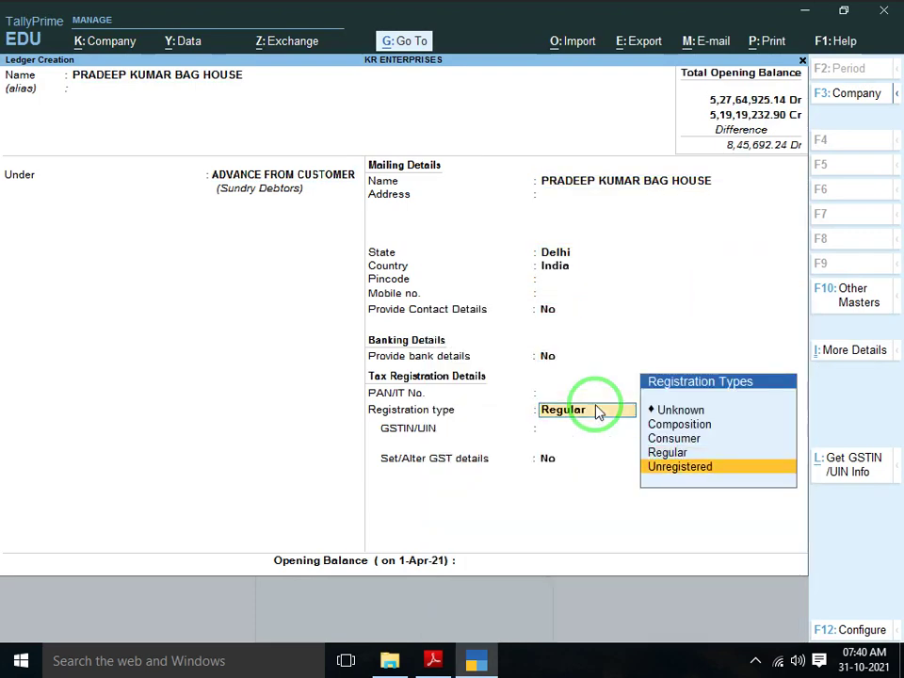
key(Return)
key(Return)
Enter a 70,000 opening balance, correct it from Dr to Cr, and save the ledger
key(alt+Tab)
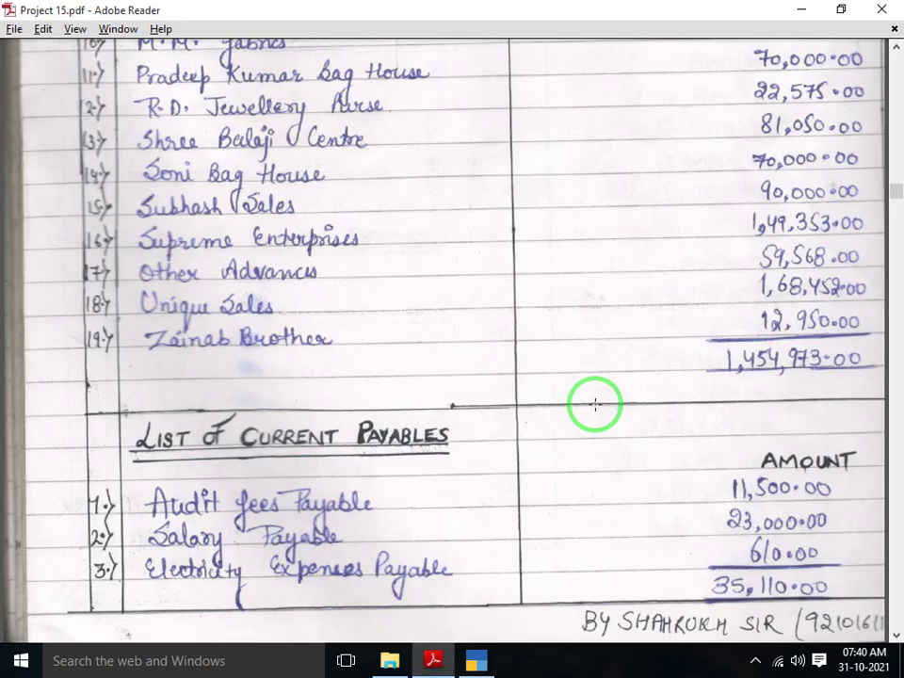
scroll(595, 404, down, 1)
scroll(595, 404, up, 1)
key(alt+Tab)
text(70,000)
key(Return)
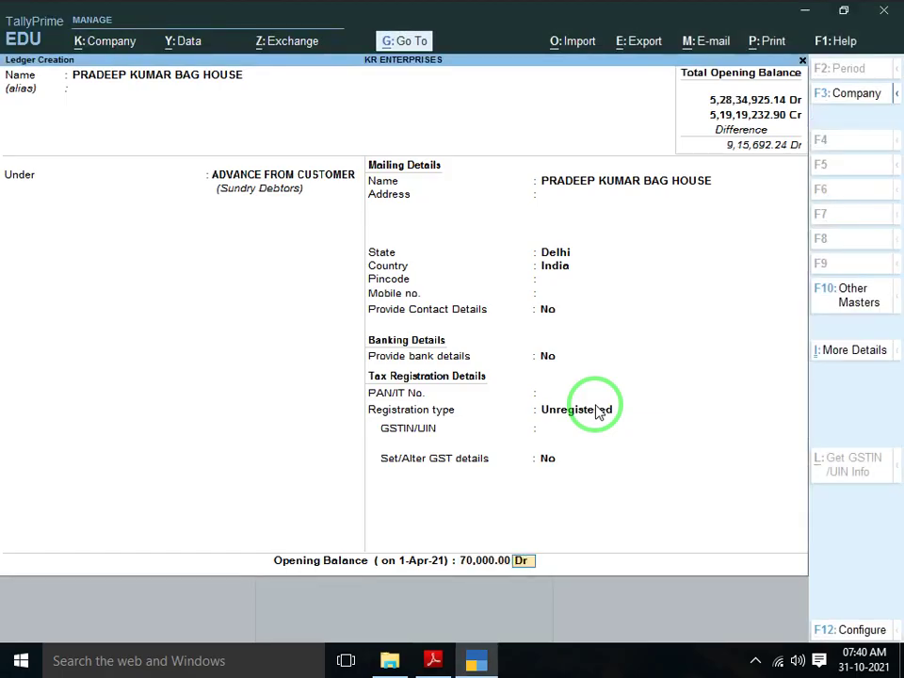
key(Return)
key(n)
key(Return)
key(Return)
key(Return)
key(Return)
key(Return)
key(Return)
key(Return)
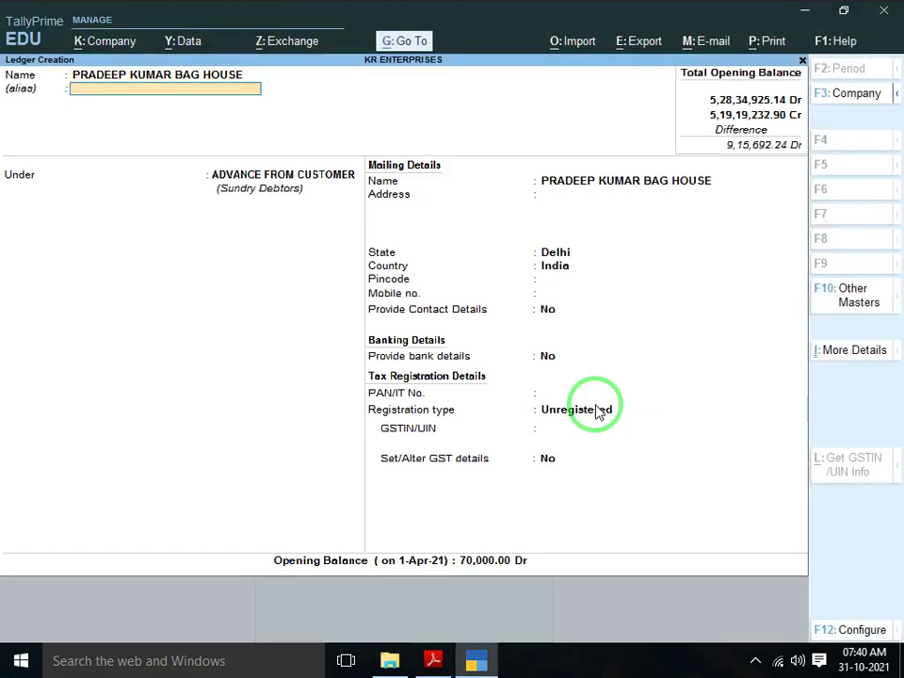
key(Return)
key(Return)
key(Return)
key(Return)
key(Return)
key(Return)
key(Return)
key(Return)
key(Return)
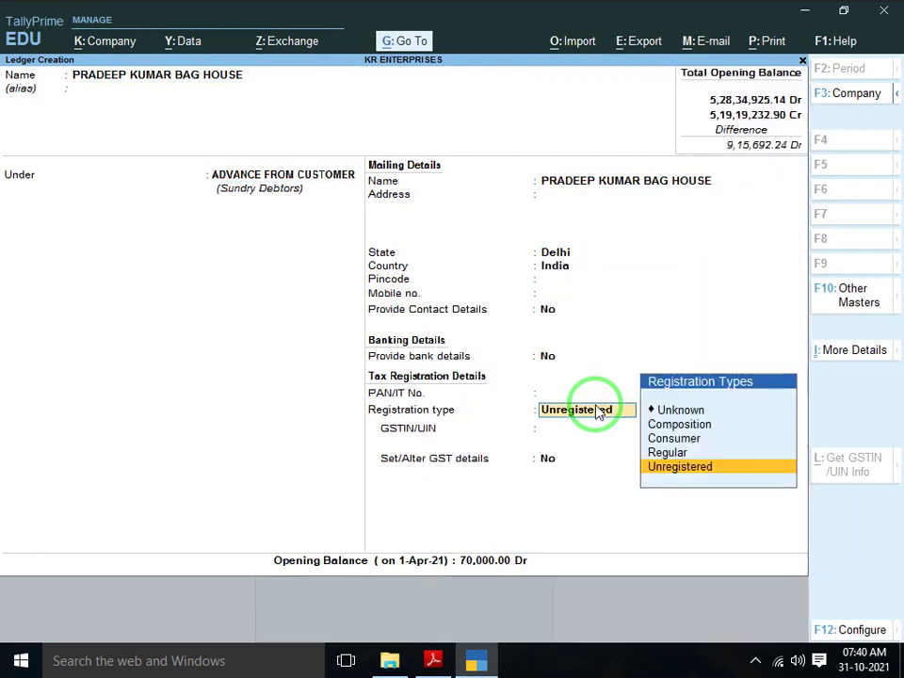
key(Return)
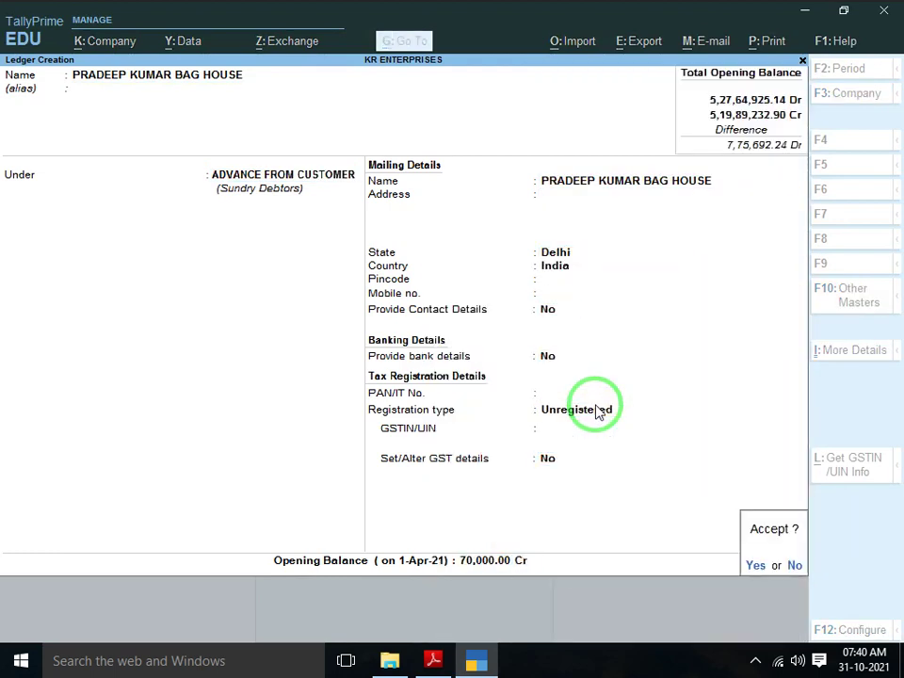
key(y)
scroll(596, 404, down, 1)
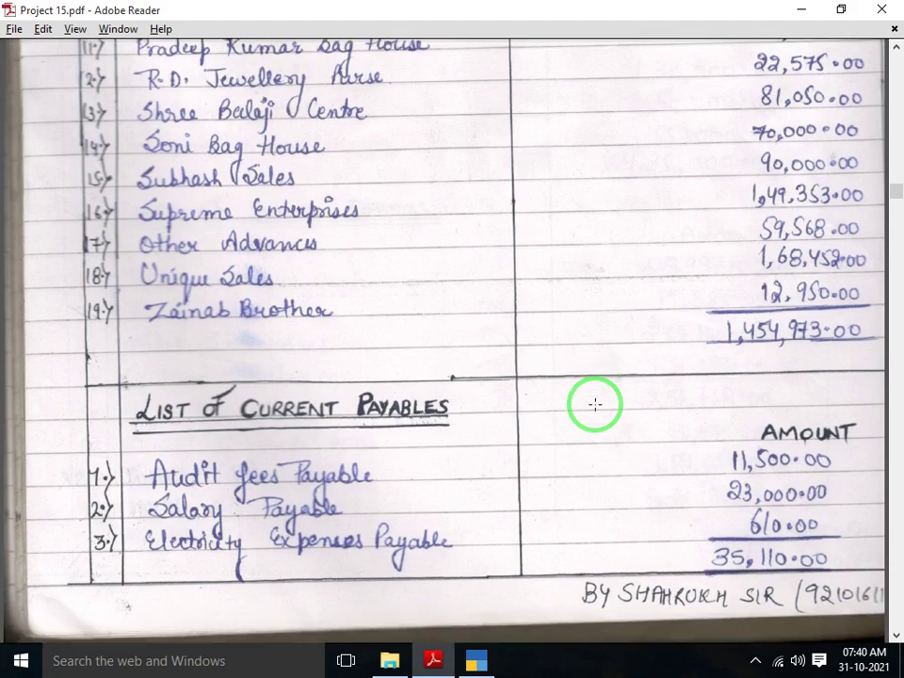
Create the R.D. JELLWERY PURSE ledger with registration type Unregistered
key(alt+Tab)
text(R)
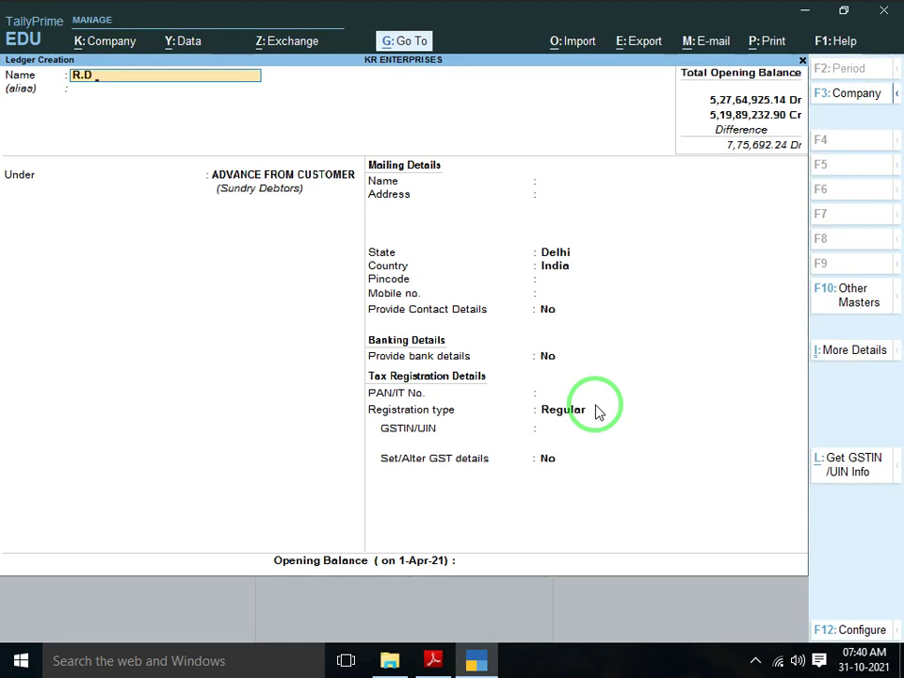
text(.D. JELLWERY P)
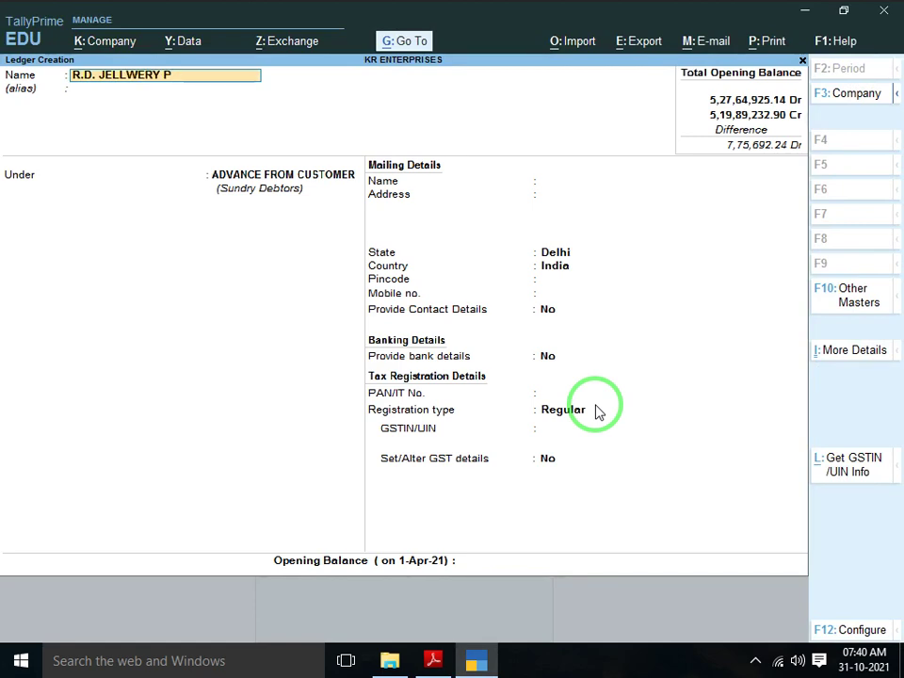
text(URSE)
key(Return)
key(Return)
key(Return)
key(Return)
key(Return)
key(Return)
key(Return)
key(Return)
key(Return)
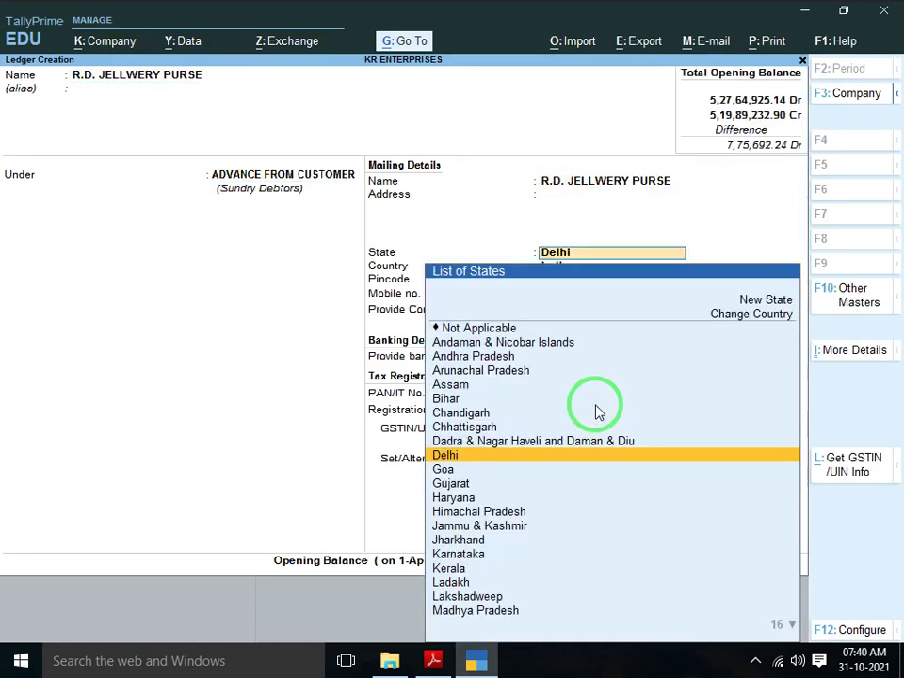
key(Return)
key(Down)
key(Return)
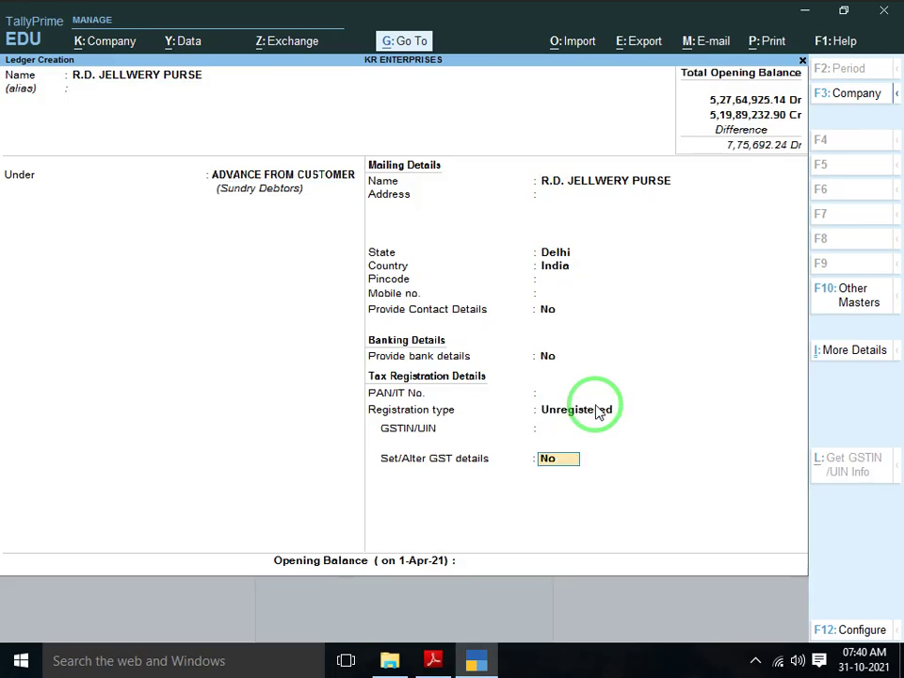
key(Return)
Check the amount in the PDF, then enter 22,575 Cr as opening balance and save
key(alt+Tab)
key(Down)
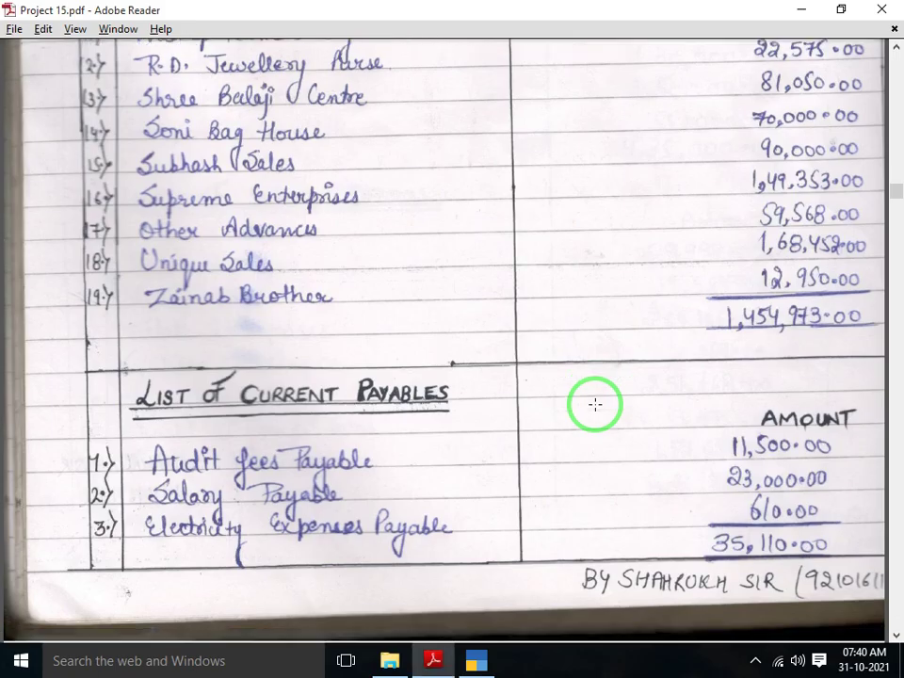
key(Up)
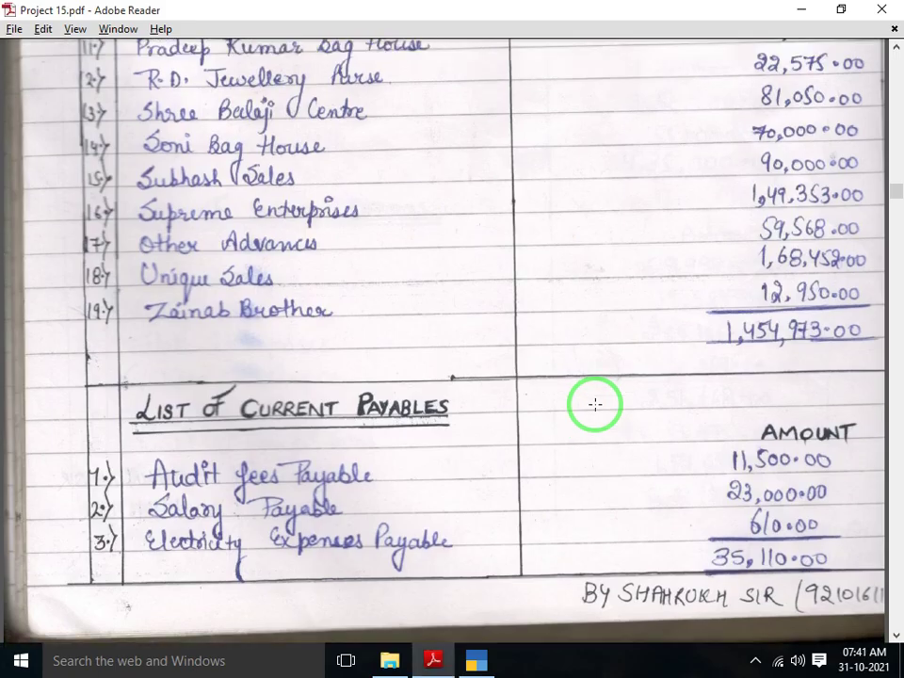
key(alt+Tab)
text(22575)
key(Return)
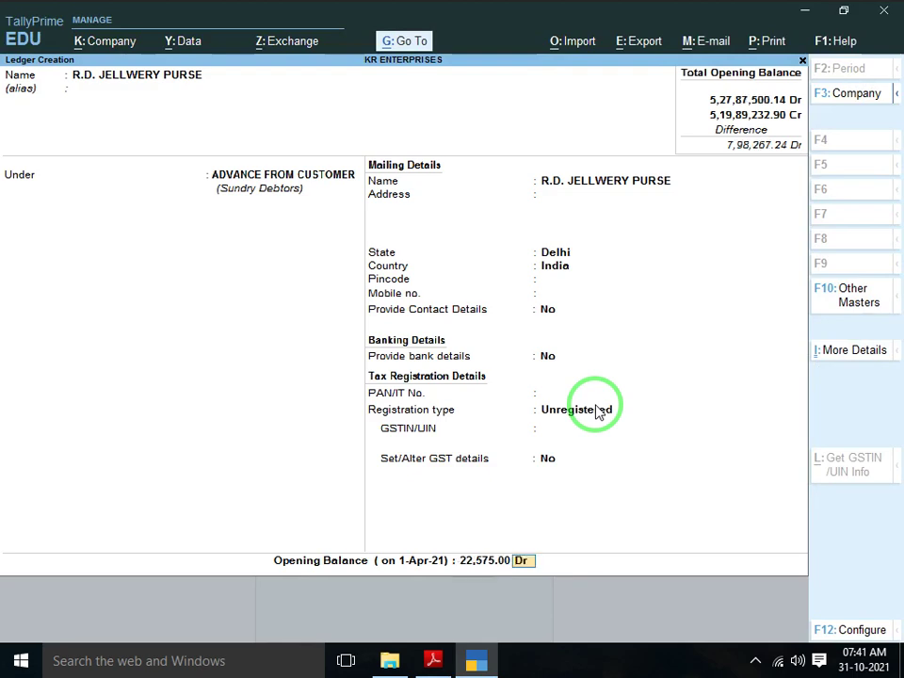
key(c)
key(Return)
key(Return)
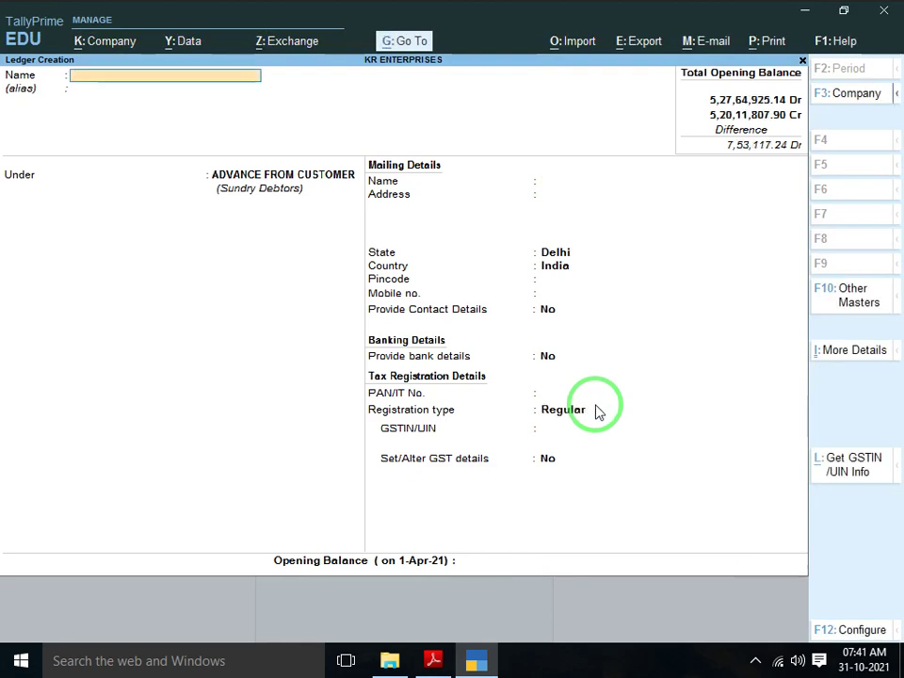
Create the SHREE BALA JI CENTER ledger with registration type Unregistered
key(alt+Tab)
key(Down)
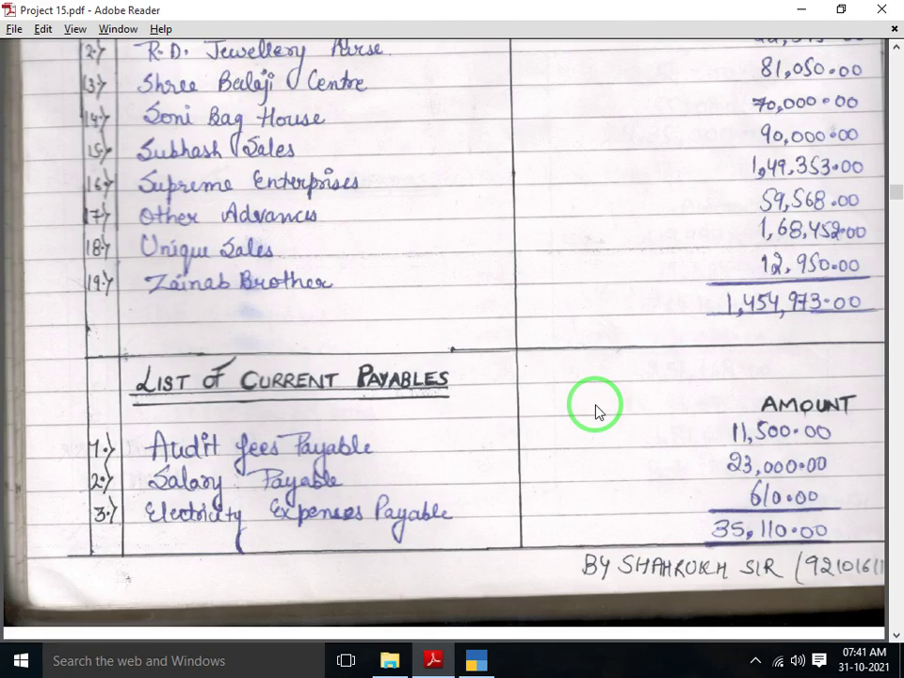
key(alt+Tab)
text(SHREE BA)
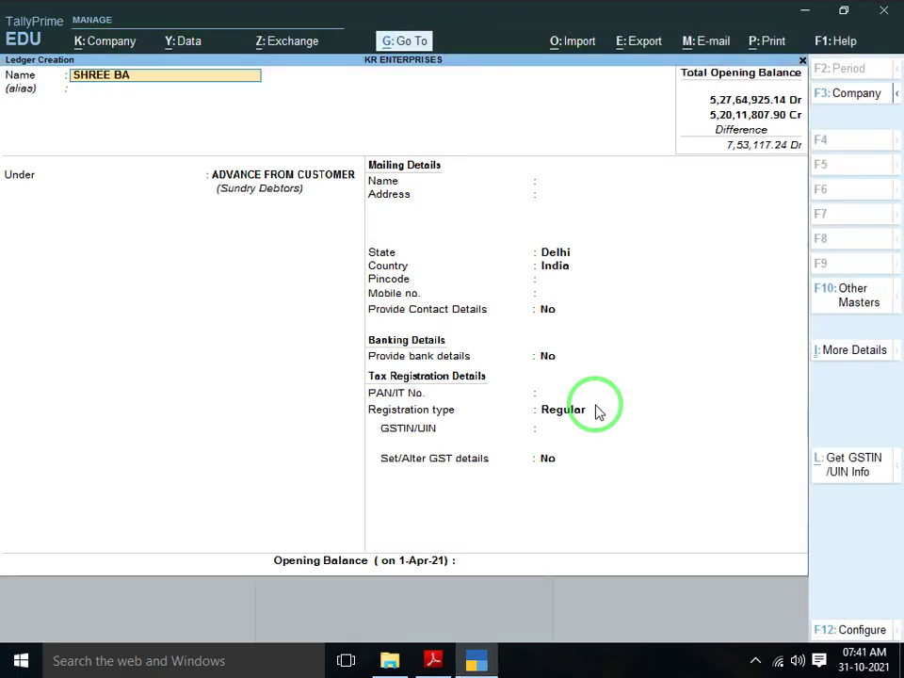
text(LA JI CENTER)
key(Return)
key(Return)
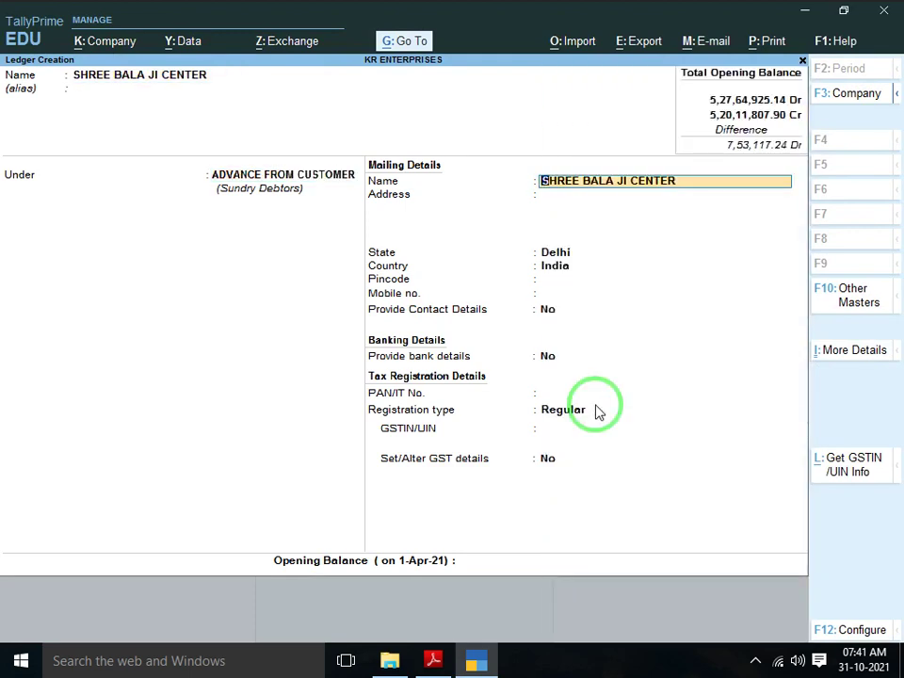
key(Return)
key(Return)
key(Return)
key(Return)
key(Return)
key(Return)
key(Return)
key(Return)
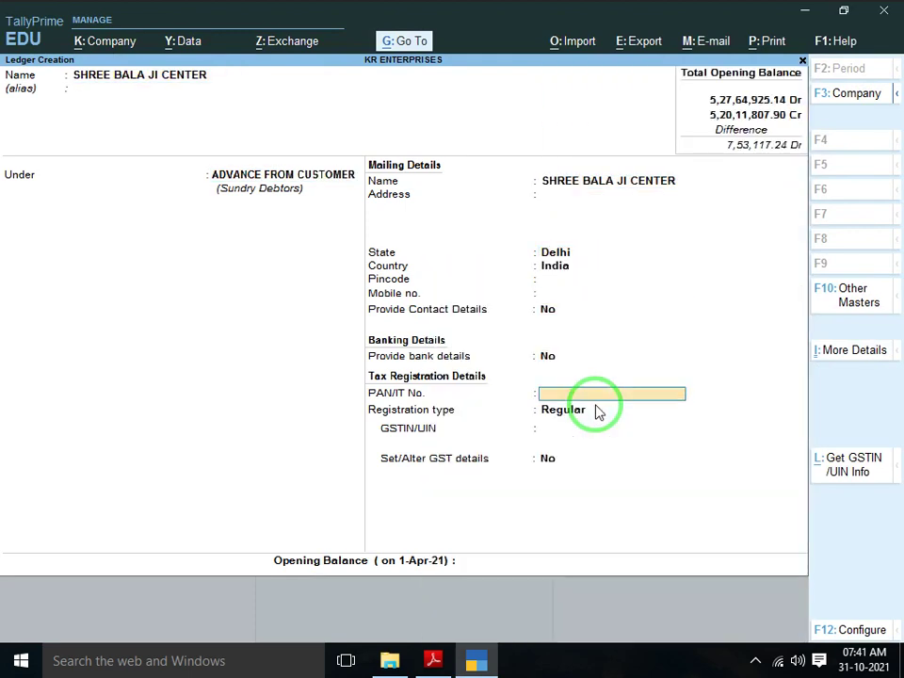
key(Return)
key(Down)
key(Return)
Enter an 81,050 Cr opening balance, save the ledger, and return to the PDF
key(alt+Tab)
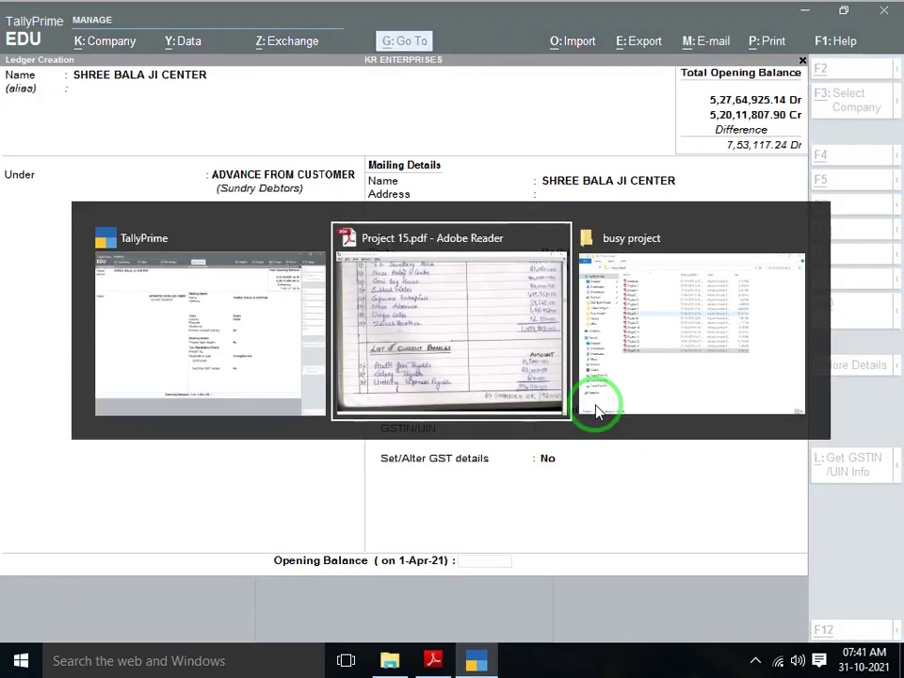
key(alt+Tab)
text(81050)
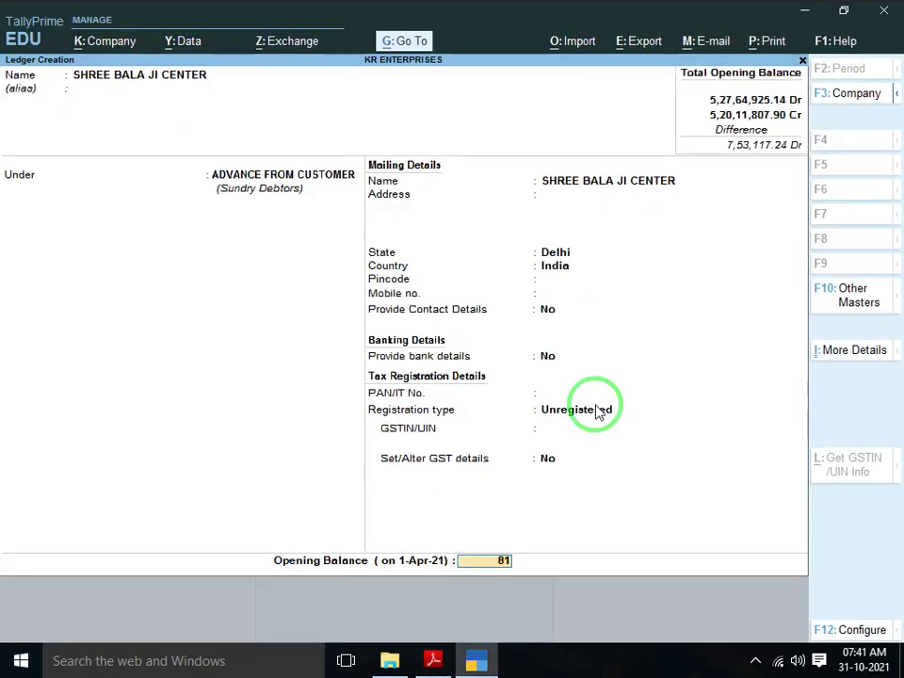
key(Return)
key(c)
key(Return)
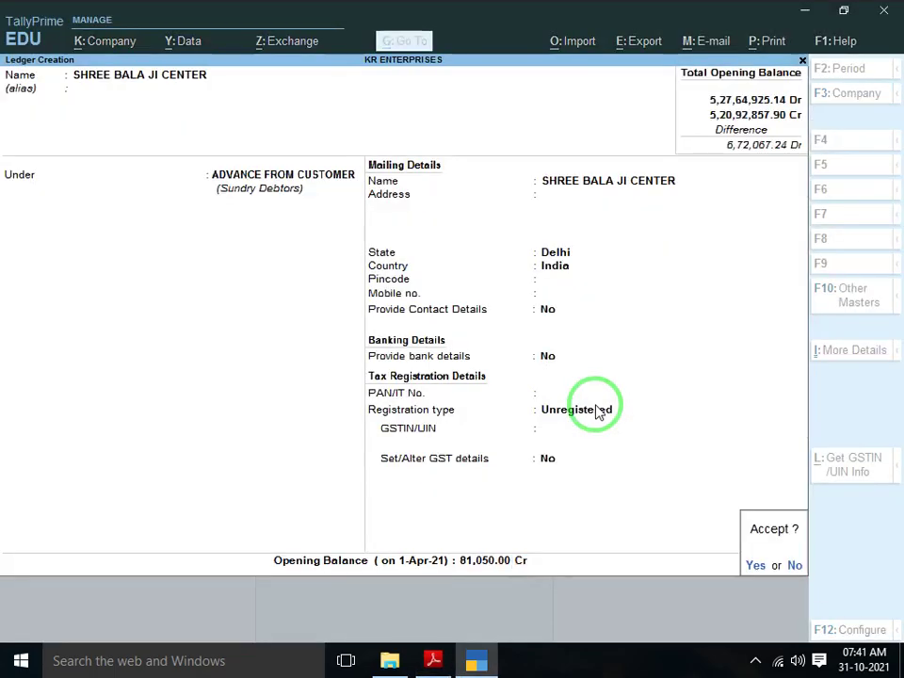
key(y)
key(alt+Tab)
scroll(596, 405, down, 2)
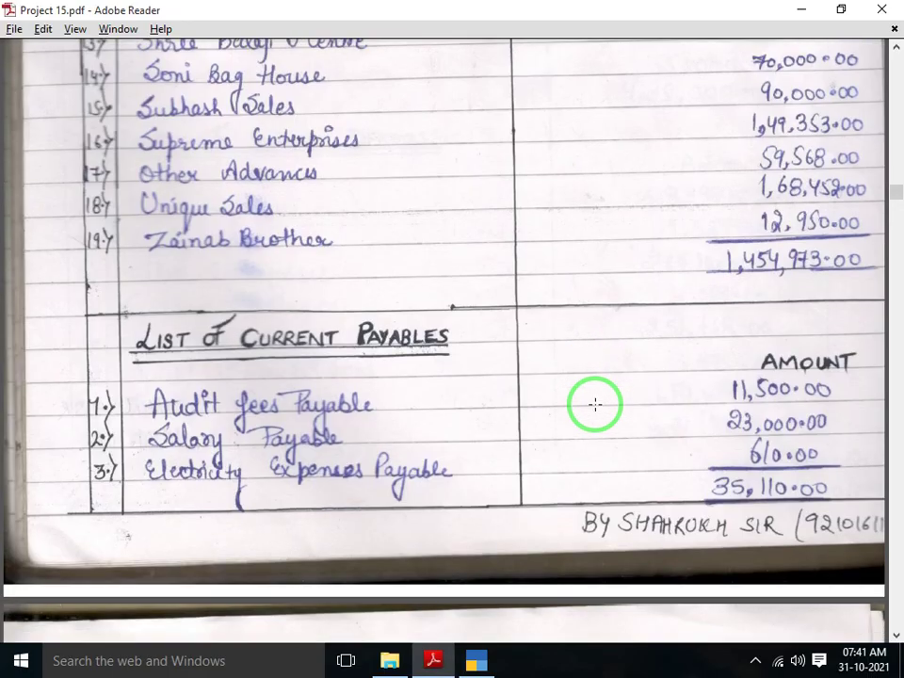
Create the SONI BAG HOUSE ledger with registration type Unregistered
key(alt+Tab)
text(SONI)
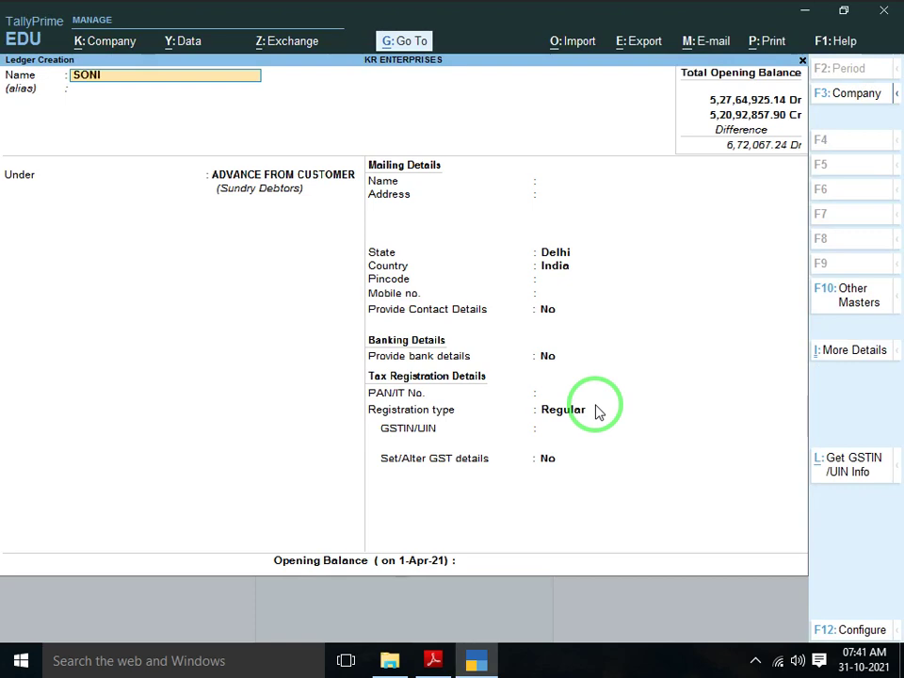
text( BAG HOUSE)
key(Return)
key(Return)
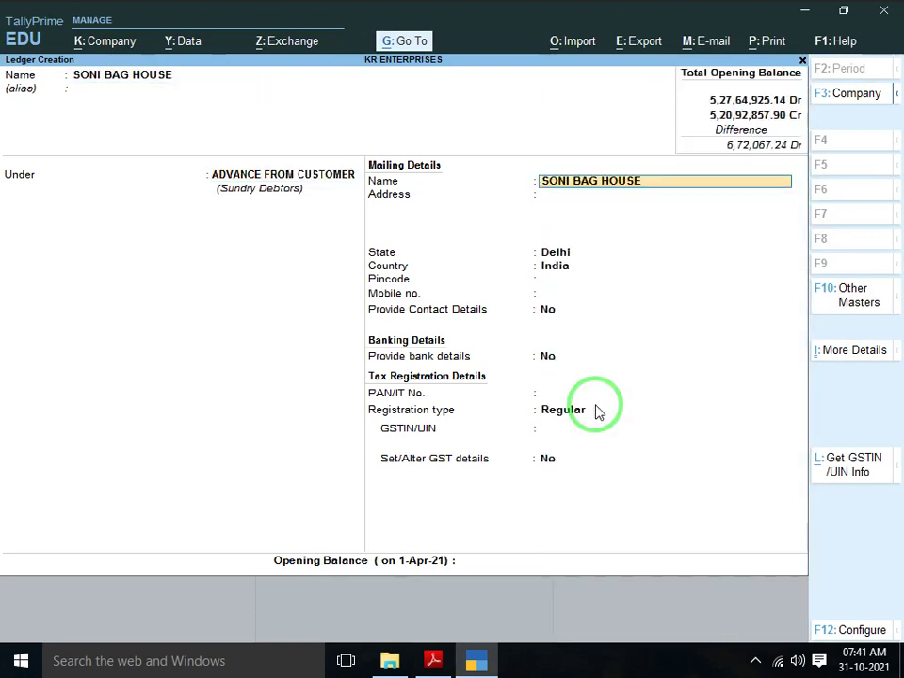
key(Return)
key(Return)
key(Return)
key(Return)
key(Return)
key(Return)
key(Return)
key(Return)
key(Return)
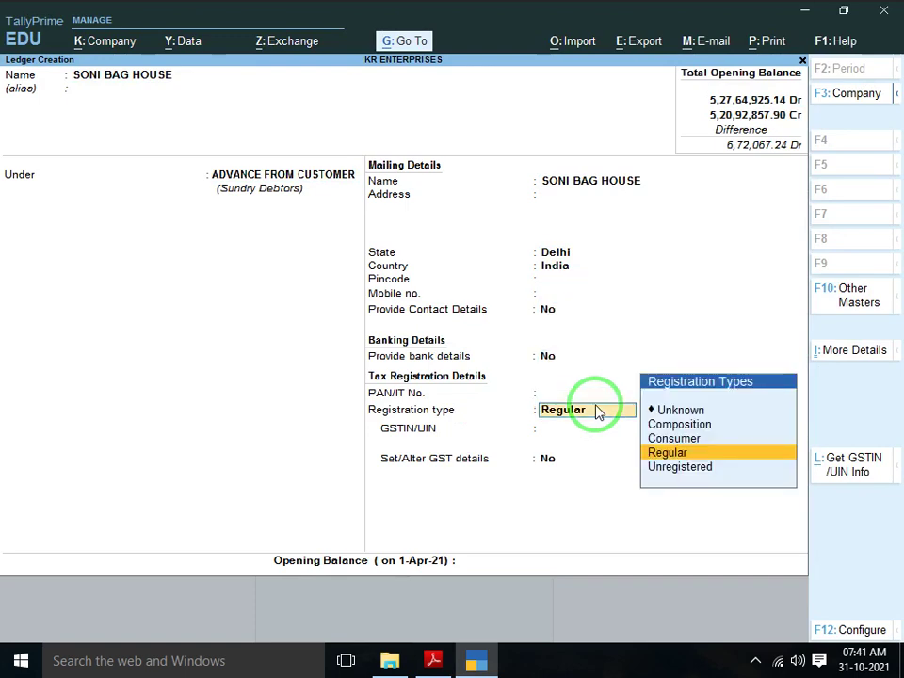
key(Down)
key(Return)
Enter a 70,000 Cr opening balance, save, and scroll on in the PDF
key(alt+Tab)
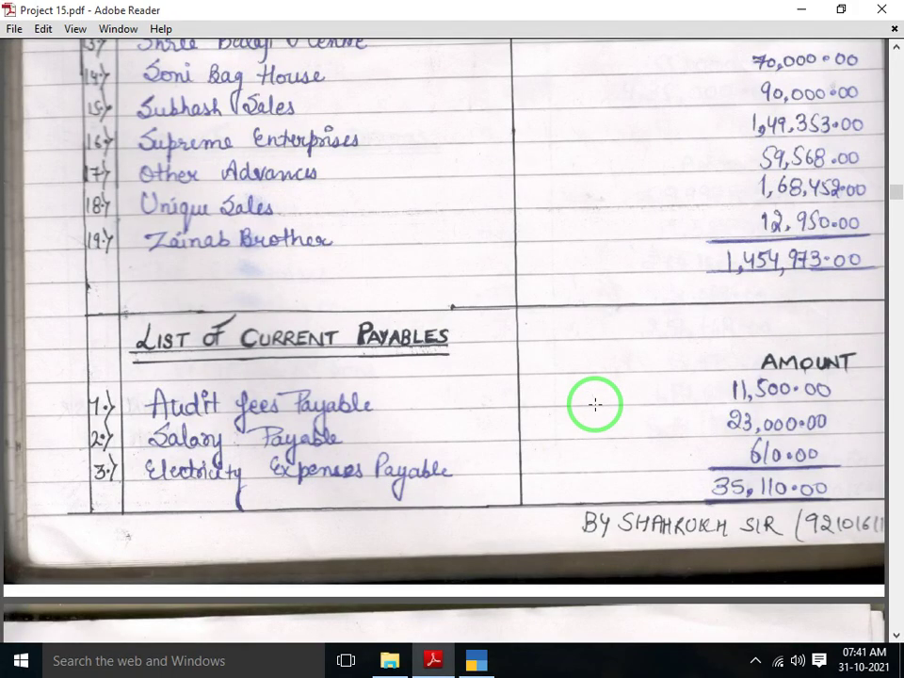
key(alt+Tab)
text(700)
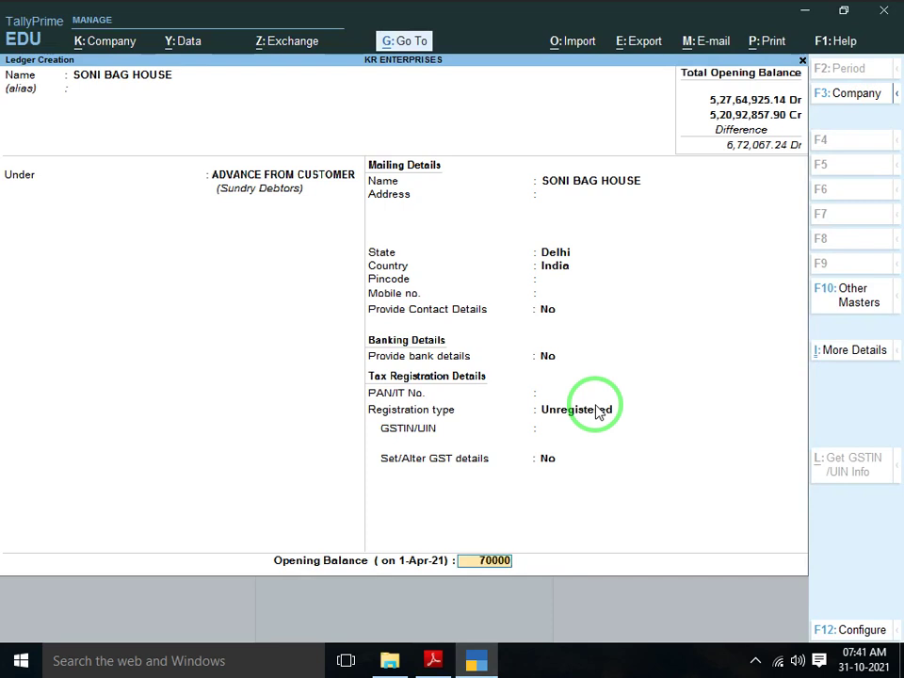
key(Return)
key(Return)
key(Return)
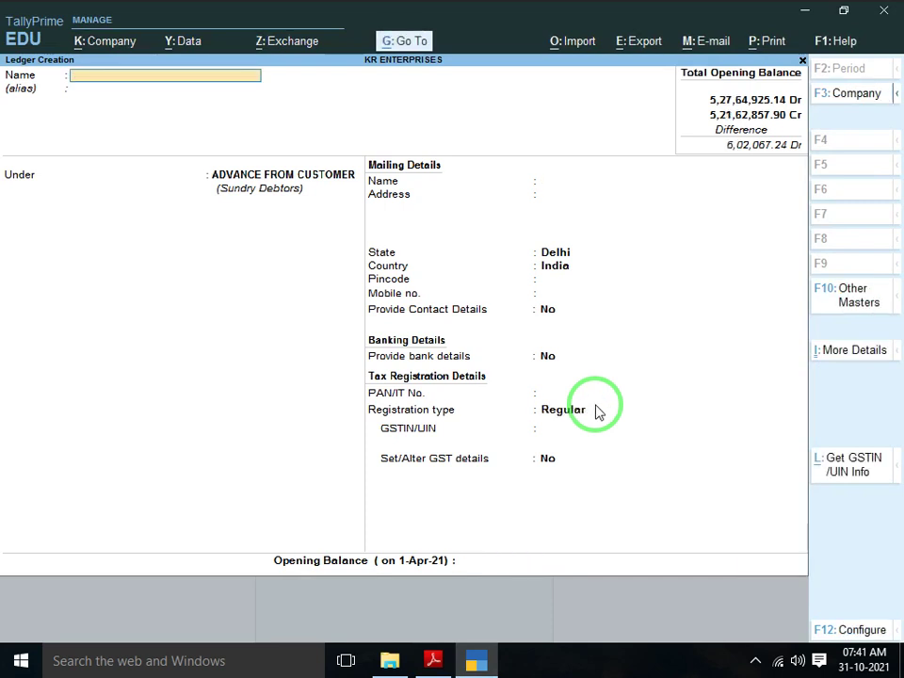
key(alt+Tab)
scroll(595, 404, down, 1)
scroll(596, 404, down, 1)
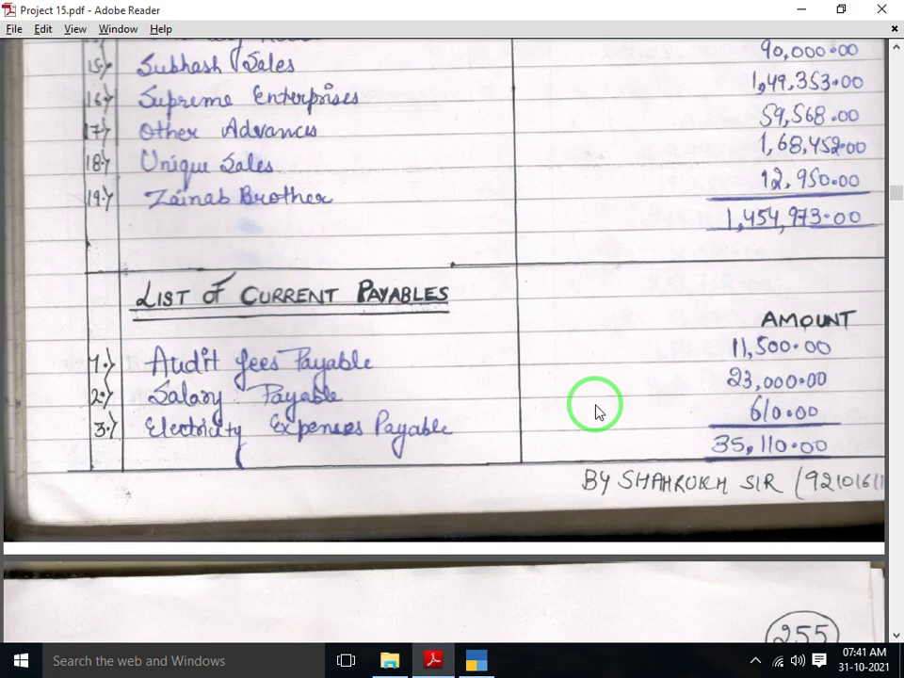
Create the SUBHASH SALES ledger with registration type Unregistered
key(alt+Tab)
text(SUBHASH SALES)
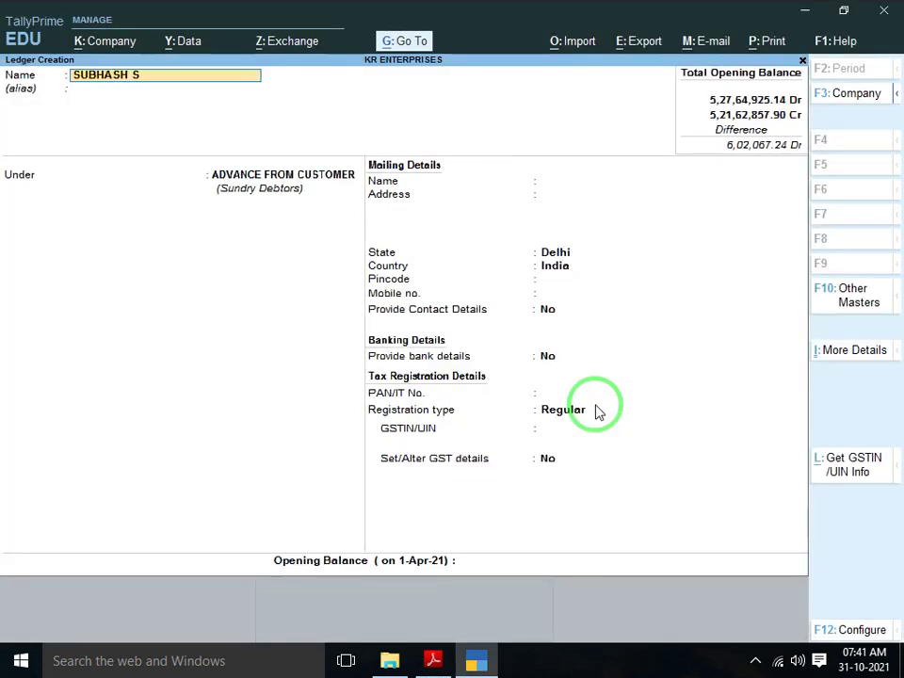
key(Return)
key(Return)
key(Return)
key(Return)
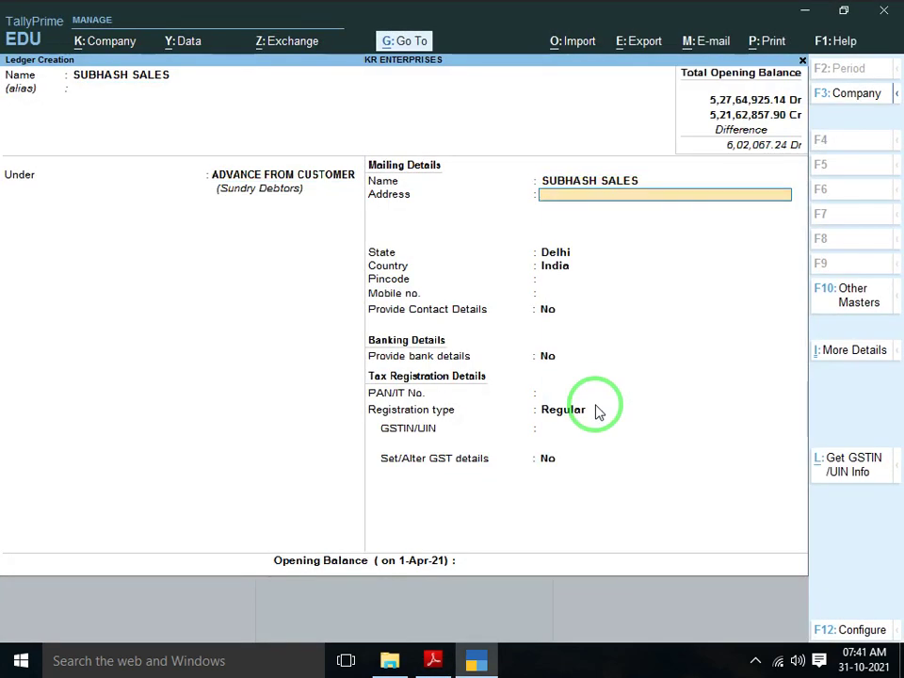
key(Return)
key(Return)
key(Return)
key(Return)
key(Return)
key(Return)
key(Return)
key(Return)
key(Down)
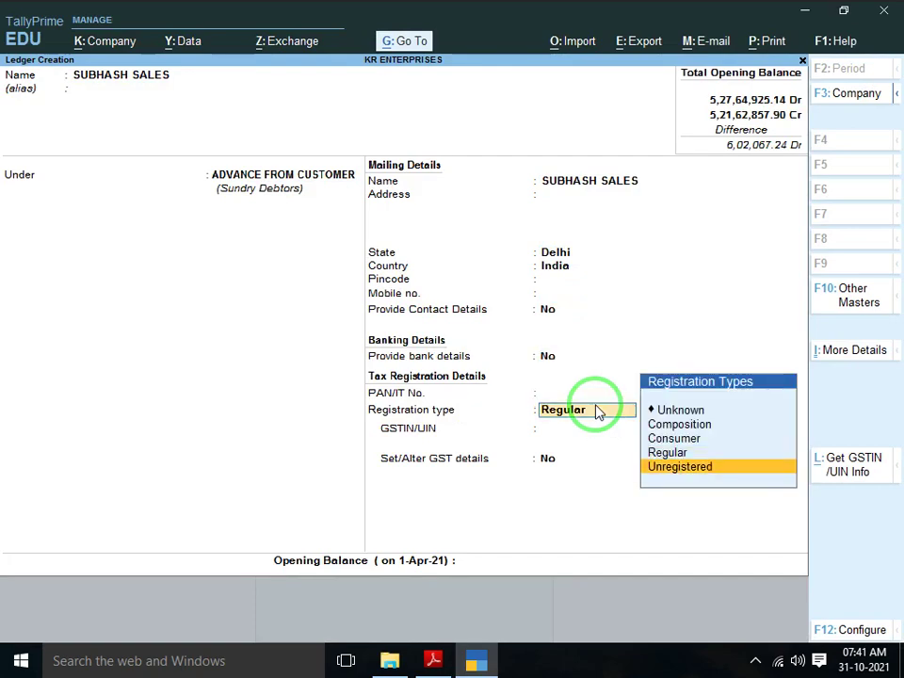
key(Return)
key(Return)
Enter a 90,000 Cr opening balance, save the ledger, and return to the PDF
key(alt+Tab)
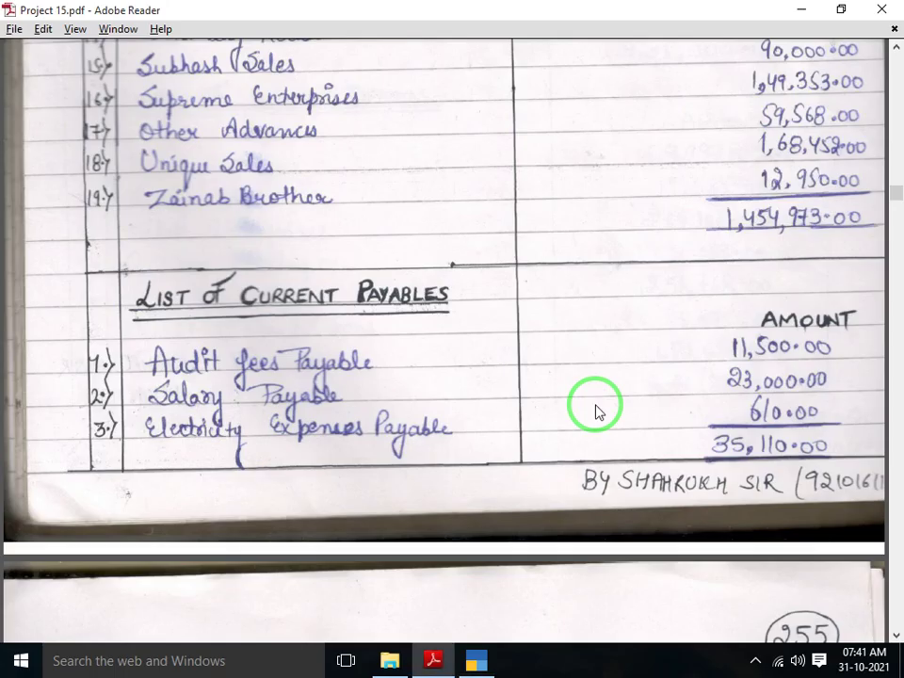
key(alt+Tab)
text(90,0)
text(0)
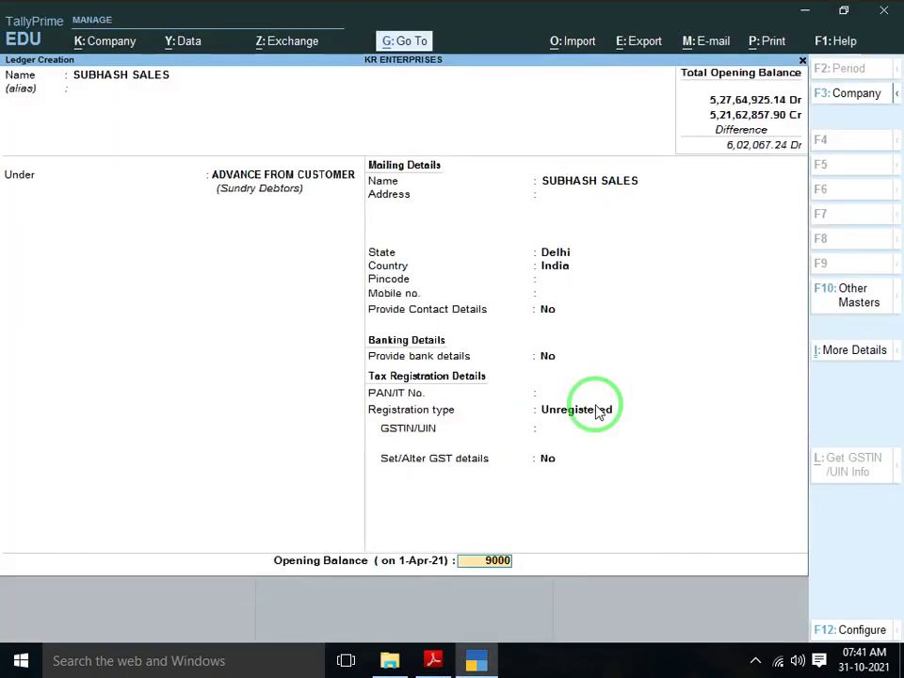
text(0)
key(Return)
text(c)
key(Return)
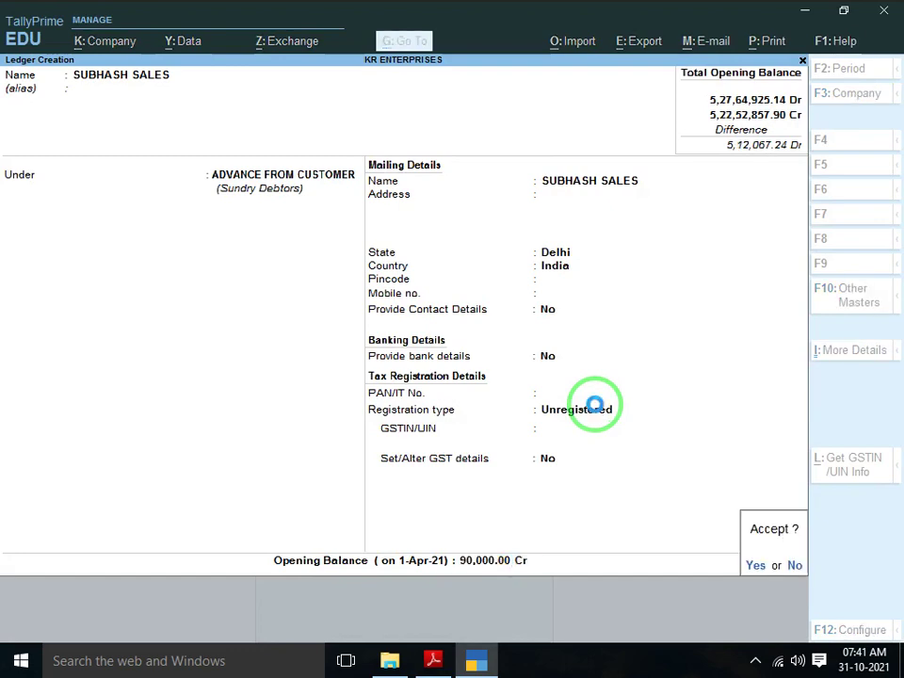
key(Return)
key(alt+Tab)
scroll(595, 404, down, 1)
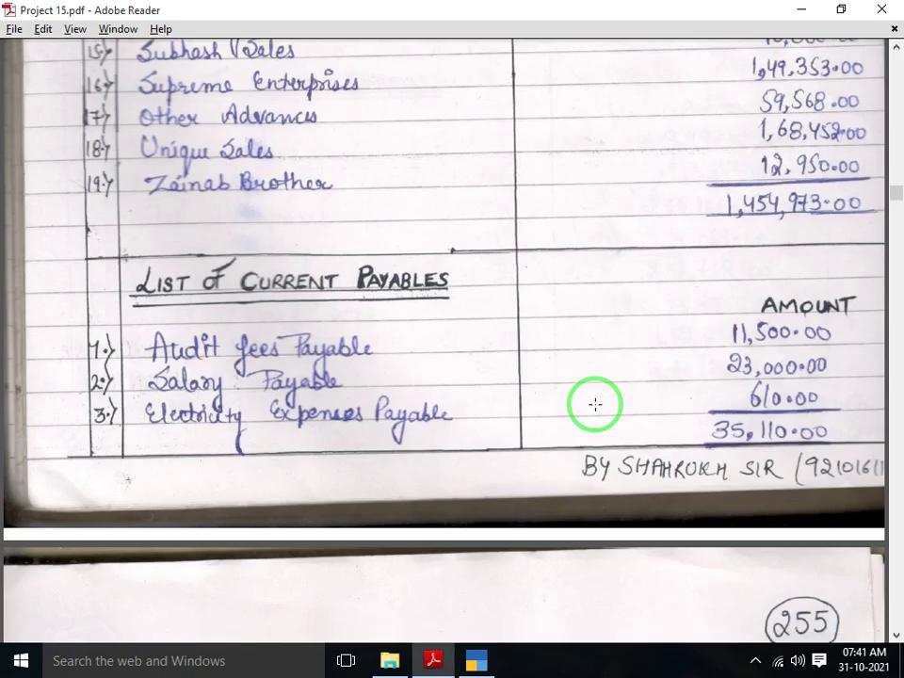
Create the SUPREME ENTERPRISE ledger with registration type Unregistered
key(alt+Tab)
text(S)
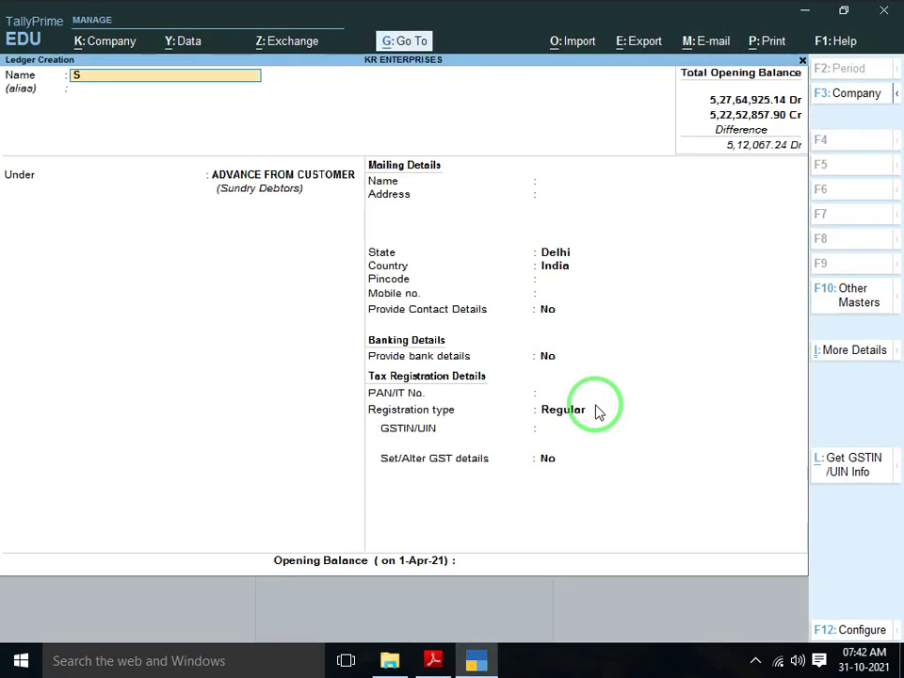
text(UPREME ENTERPRISE)
key(Return)
key(Return)
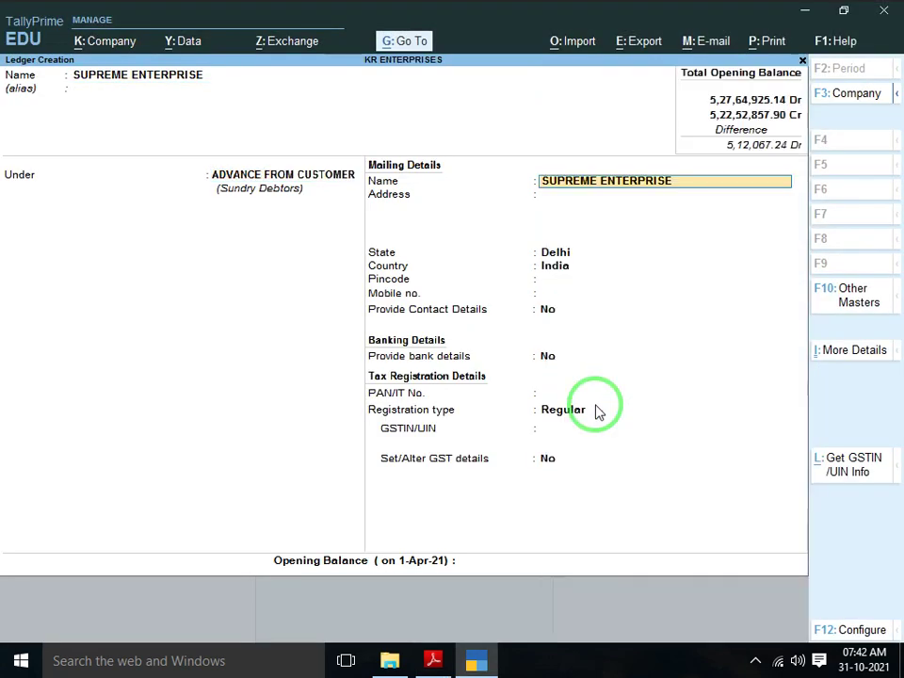
key(Return)
key(Return)
key(Return)
key(Return)
key(Return)
key(Return)
key(Return)
key(Return)
key(Return)
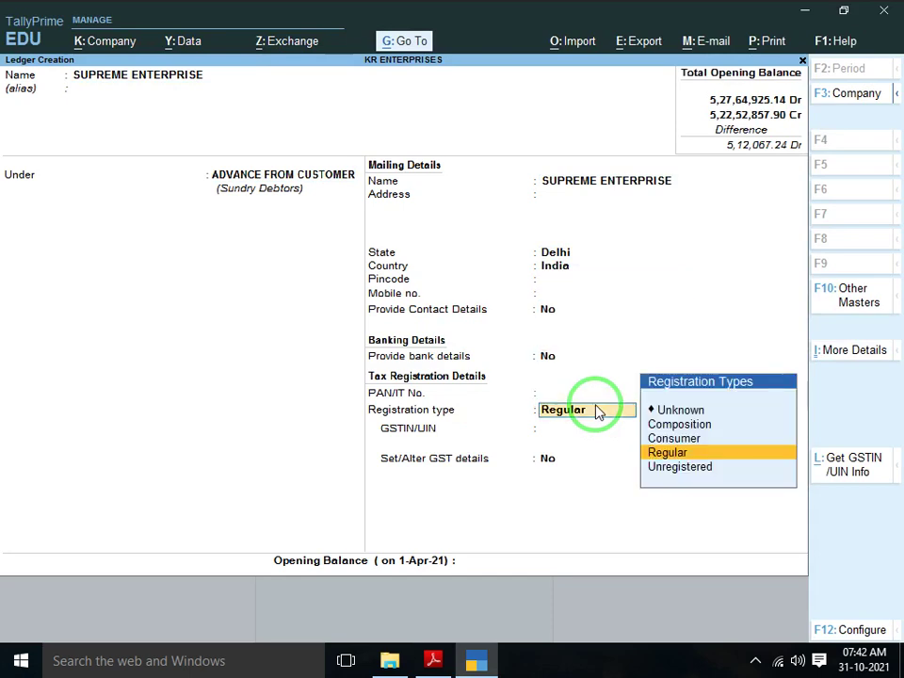
key(Down)
key(Return)
Enter a 1,49,353 Cr opening balance for SUPREME ENTERPRISE and save it
key(alt+Tab)
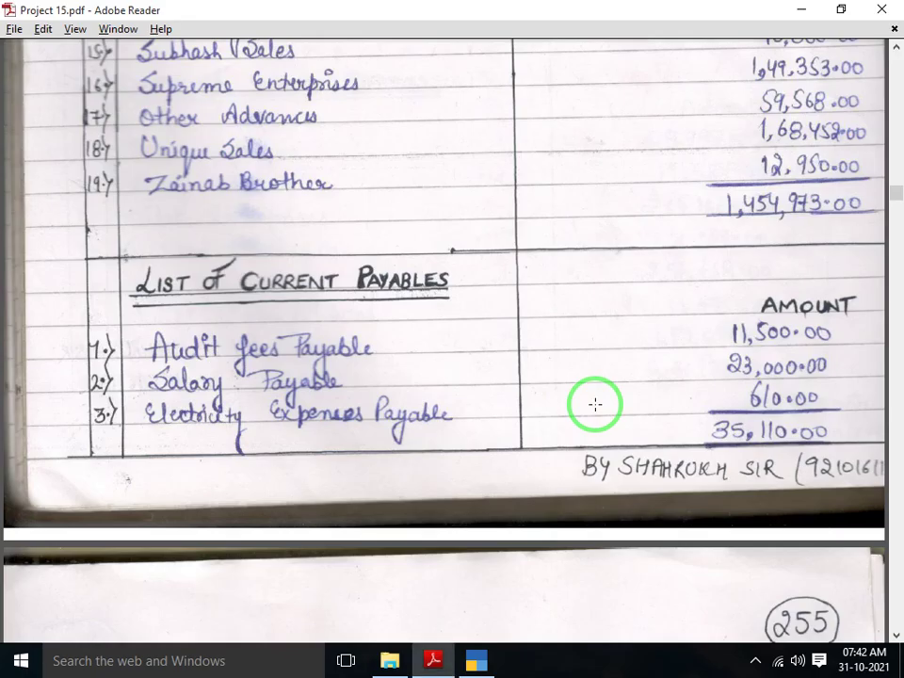
key(alt+Tab)
text(149)
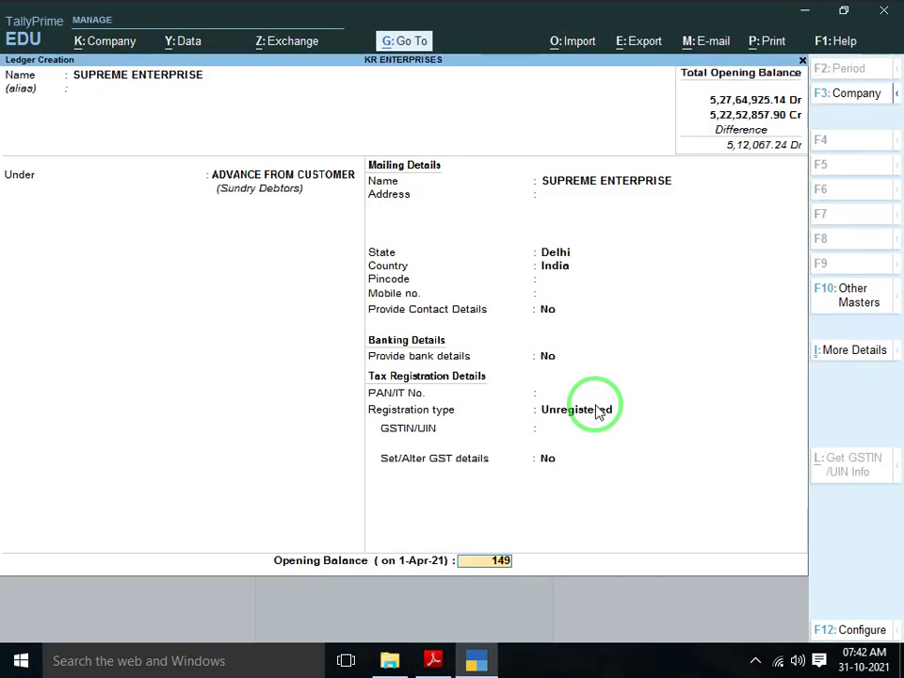
key(alt+Tab)
key(alt+Tab)
text(353)
key(Return)
key(Return)
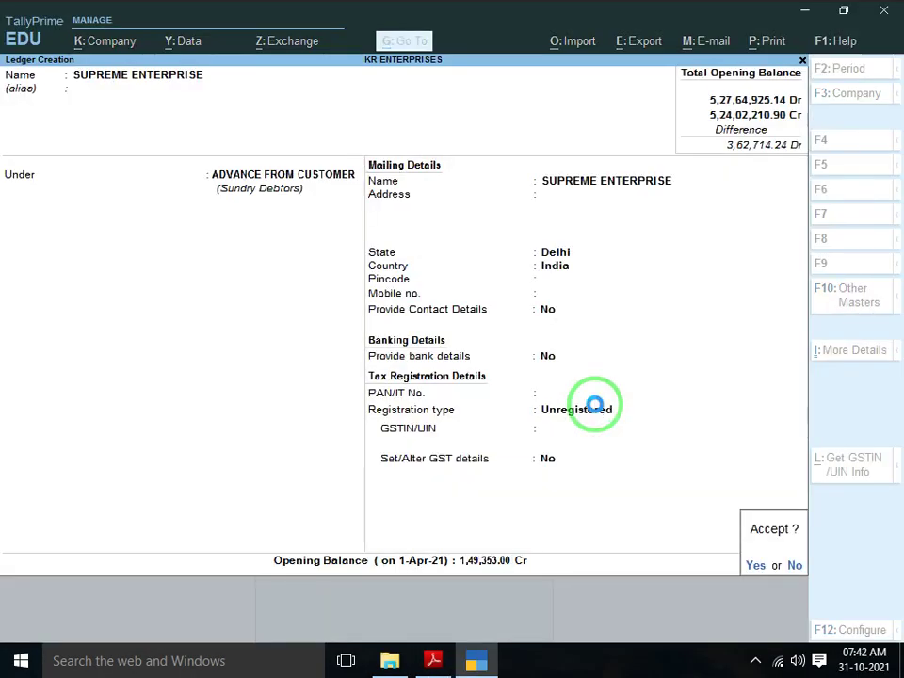
key(Return)
key(alt+Tab)
scroll(595, 404, down, 1)
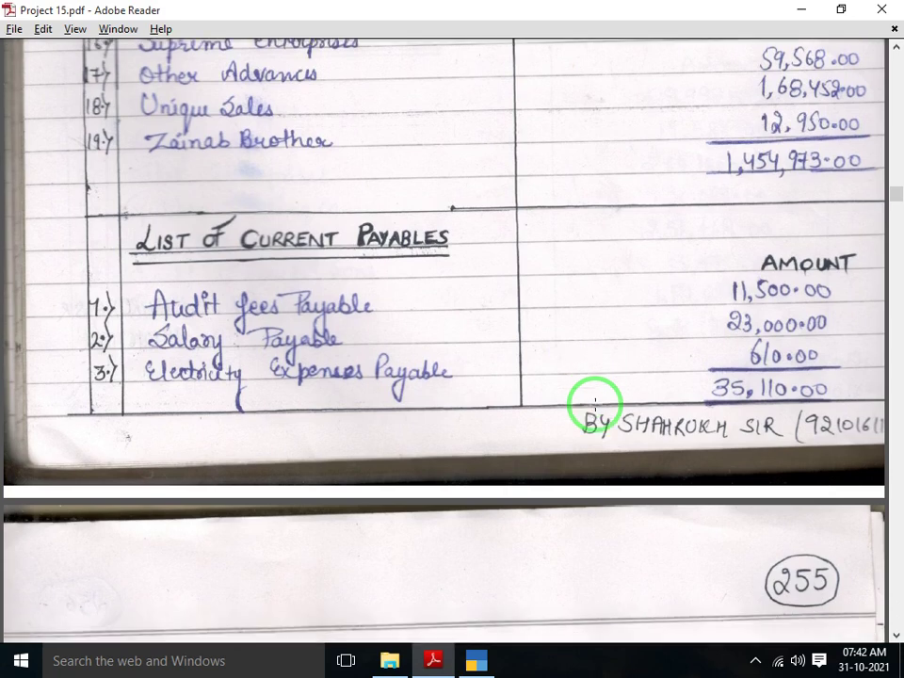
Create the OTHER ADVANCE ledger with registration type Unregistered
key(alt+Tab)
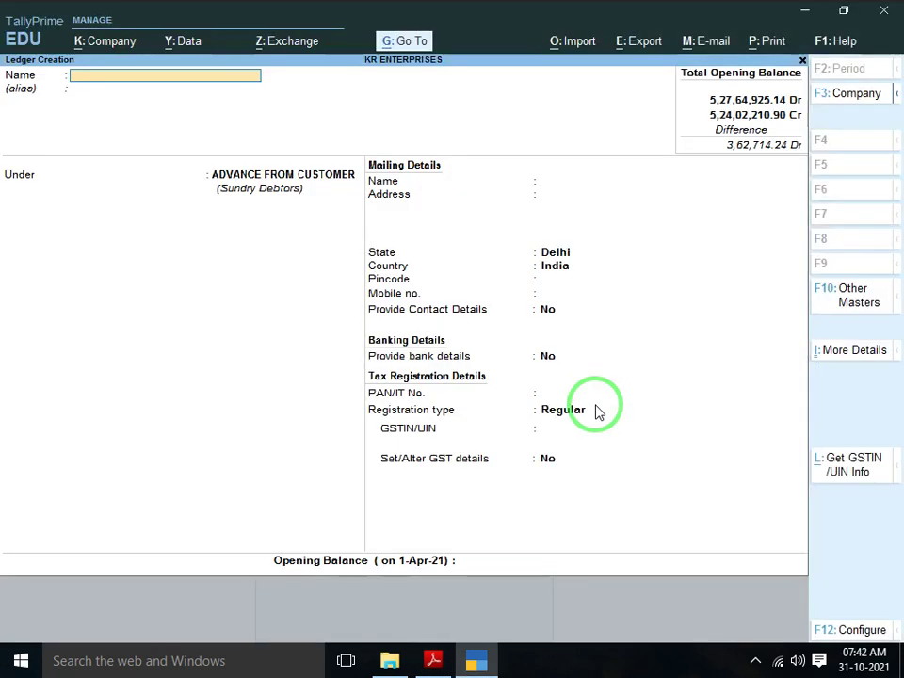
text(OTHER A)
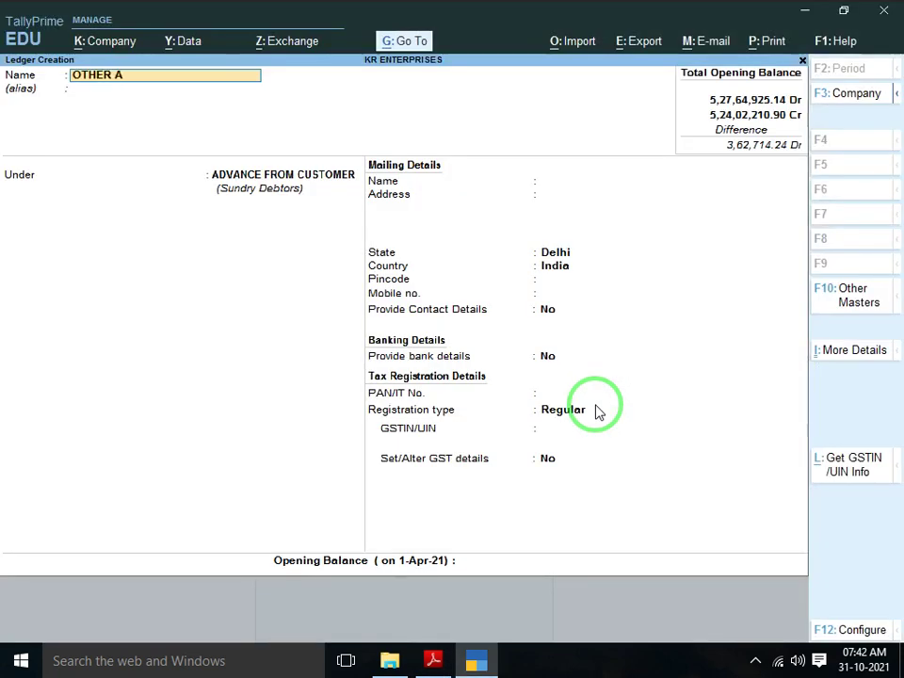
text(DVA)
key(Return)
key(Return)
key(Return)
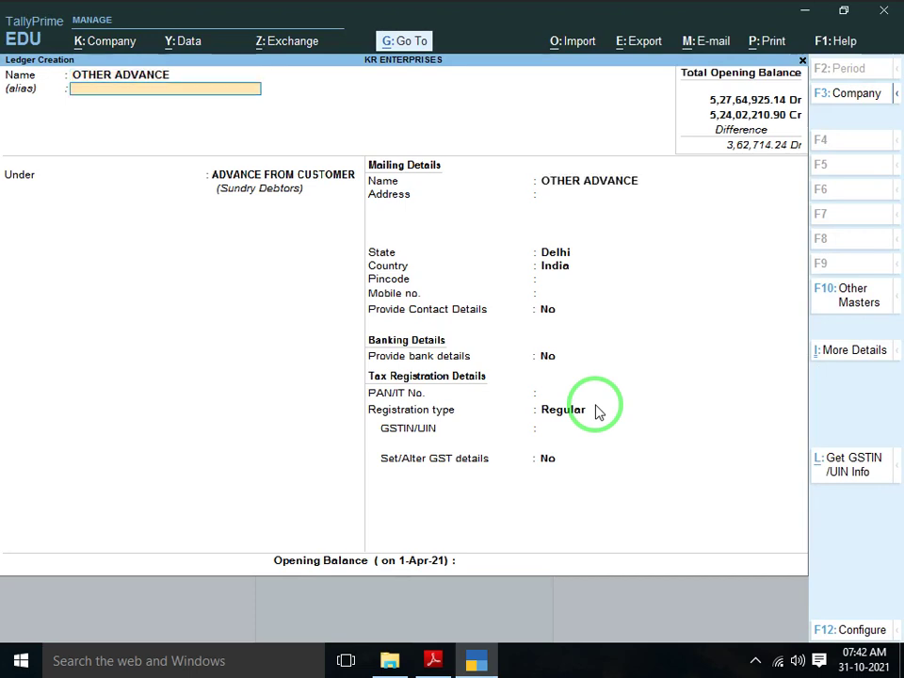
key(Return)
key(Return)
key(Return)
key(Return)
key(Return)
key(Return)
key(Return)
key(Return)
key(Return)
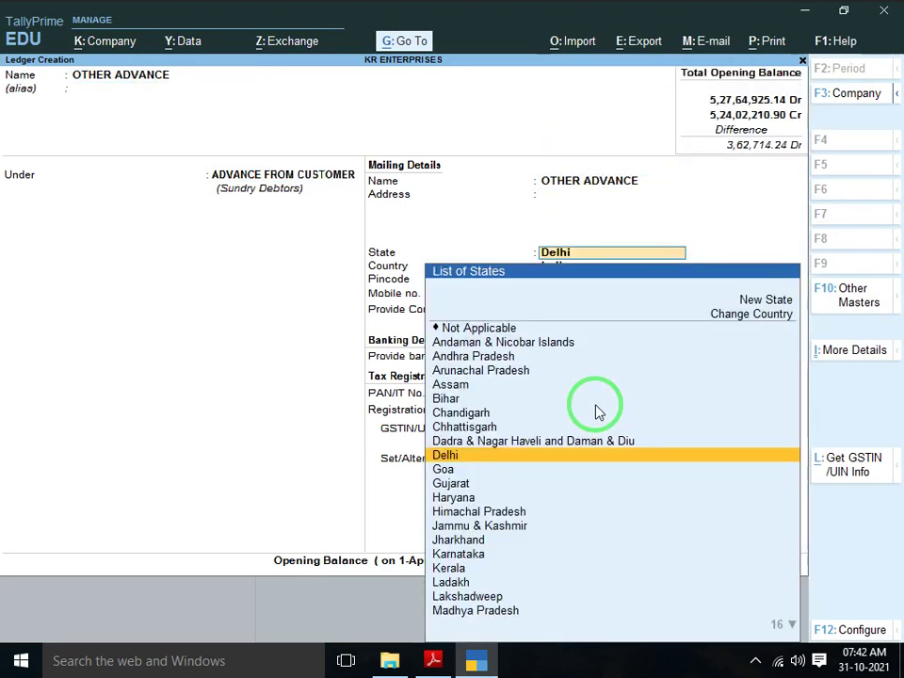
key(Return)
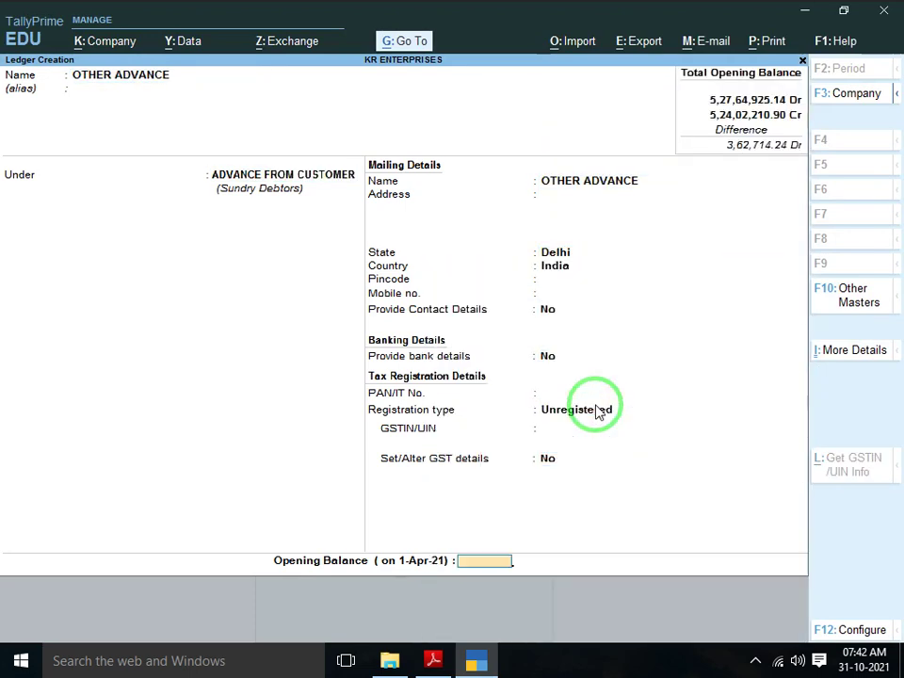
Enter a 59,568 opening balance and correct its side to Cr
key(alt+Tab)
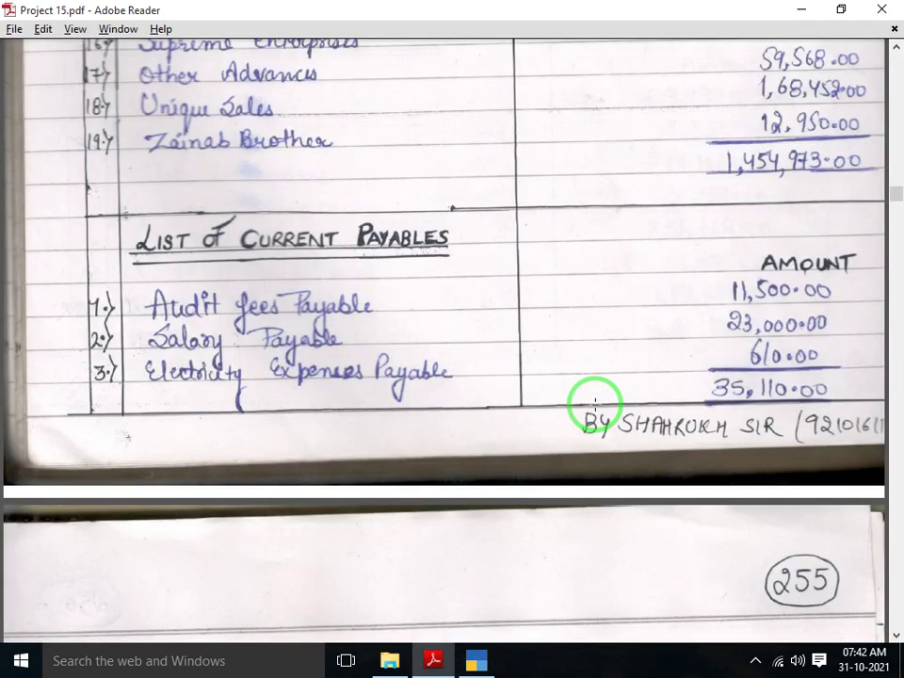
key(alt+Tab)
text(59)
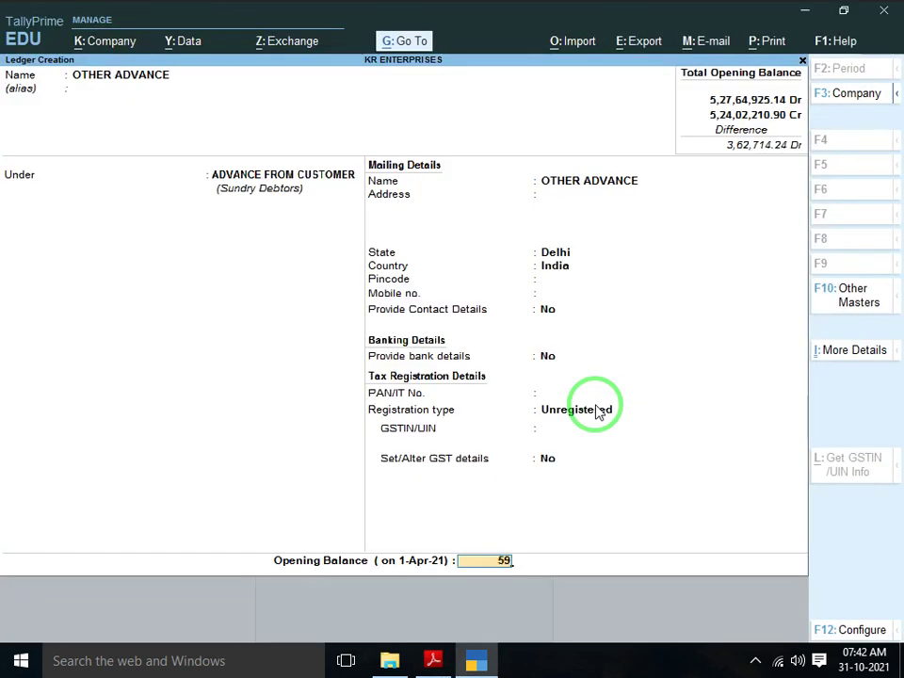
text(,568)
key(Return)
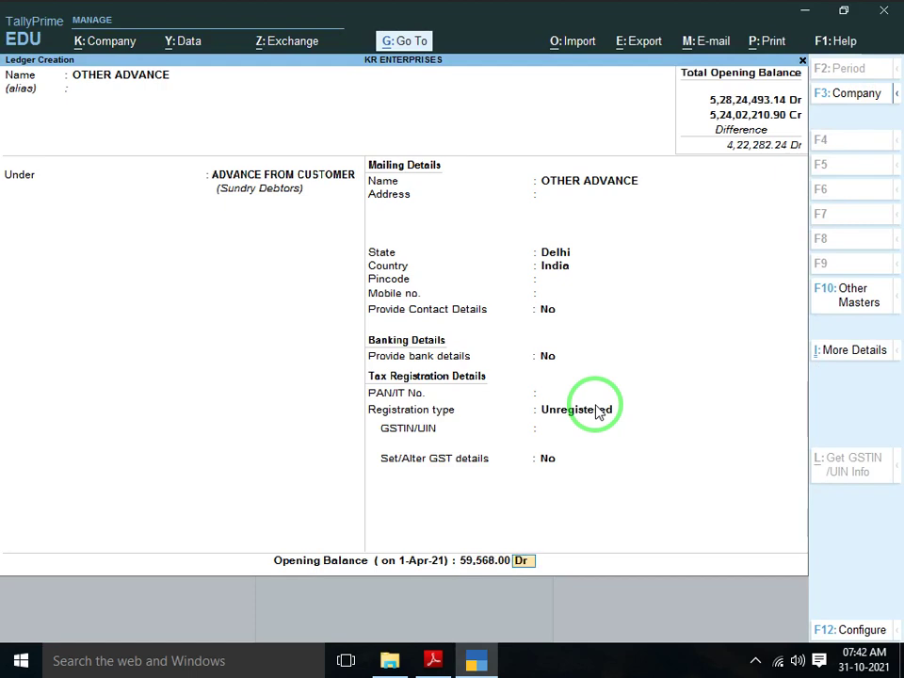
key(Return)
key(n)
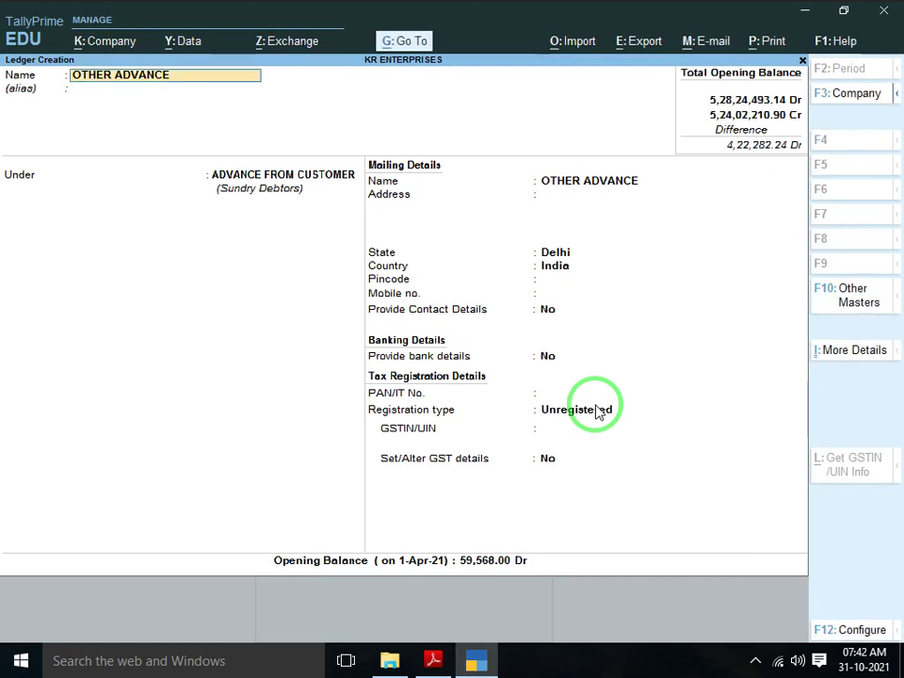
key(Return)
key(Return)
key(Return)
key(Return)
key(Return)
key(Return)
key(Return)
key(Return)
key(Return)
key(Return)
key(Return)
key(Return)
key(Return)
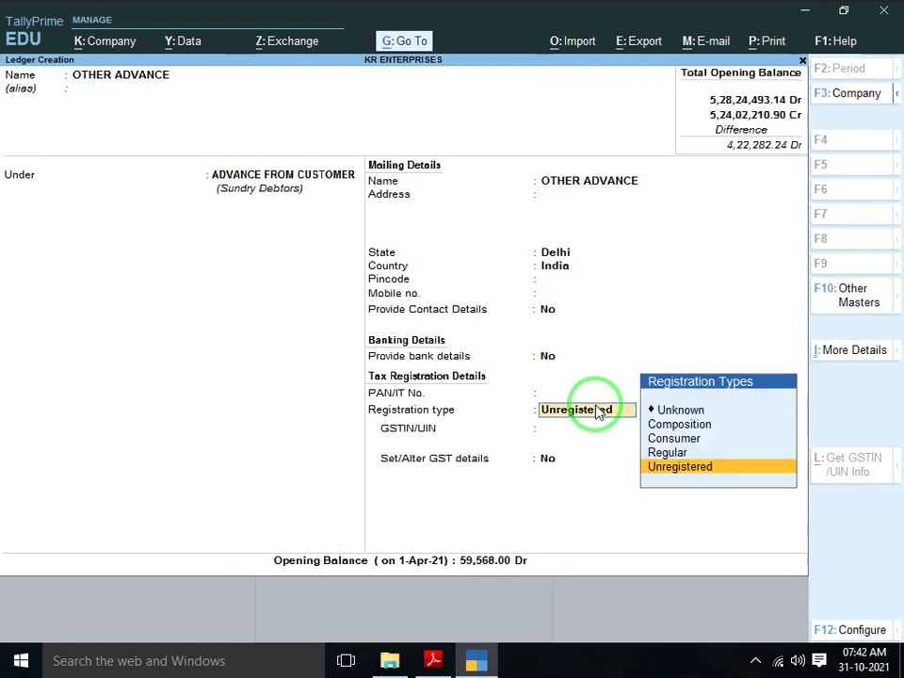
text(D)
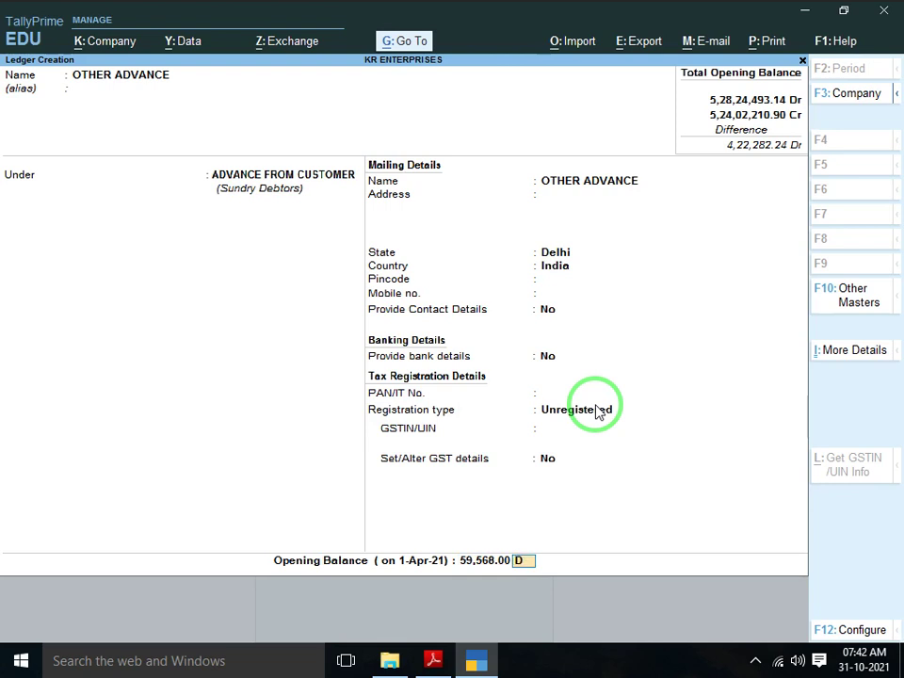
key(Return)
key(Return)
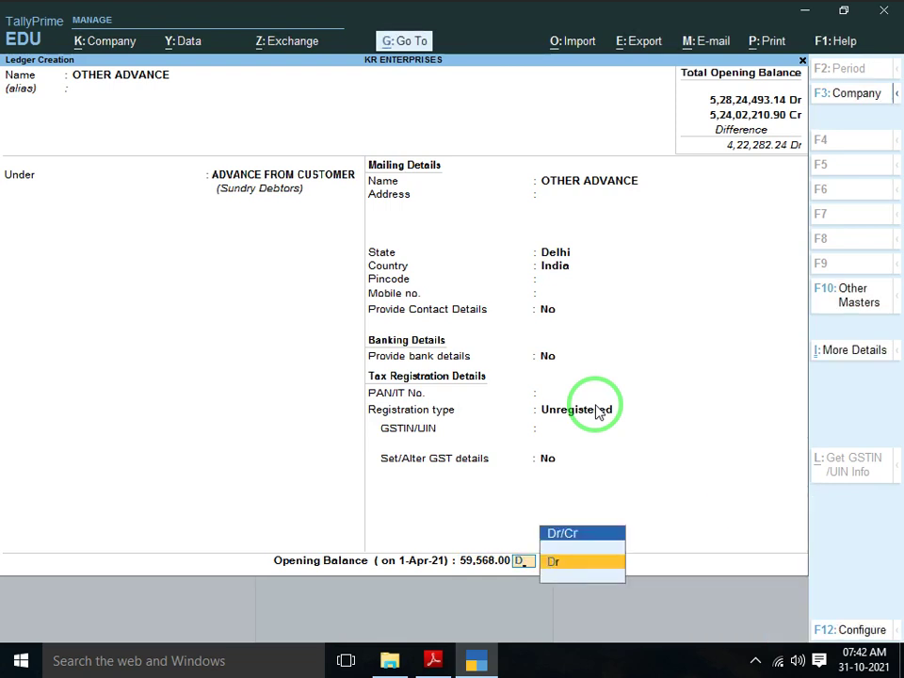
key(BackSpace)
key(Down)
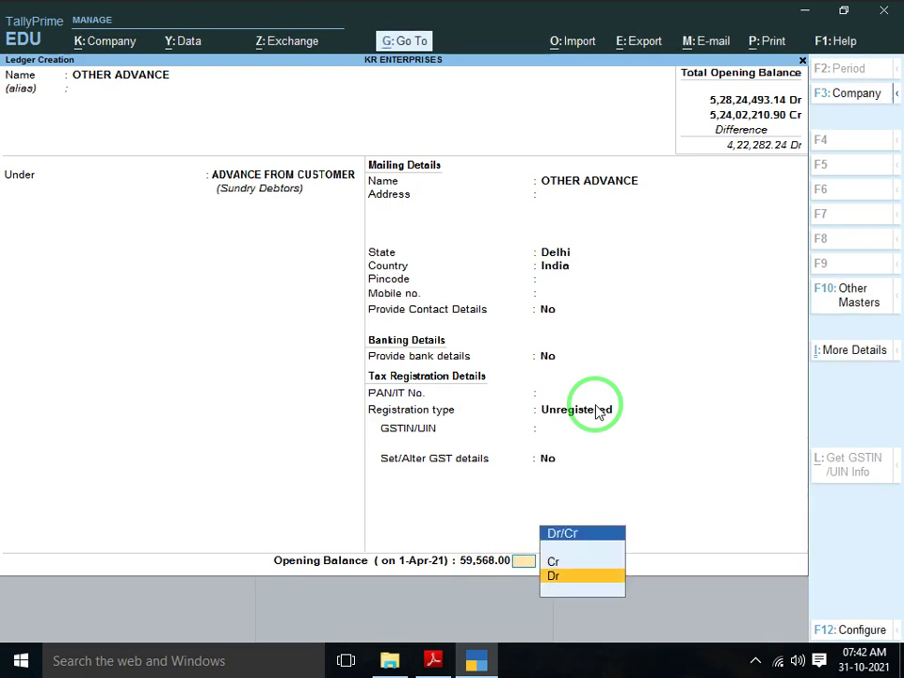
key(Up)
key(Return)
key(Return)
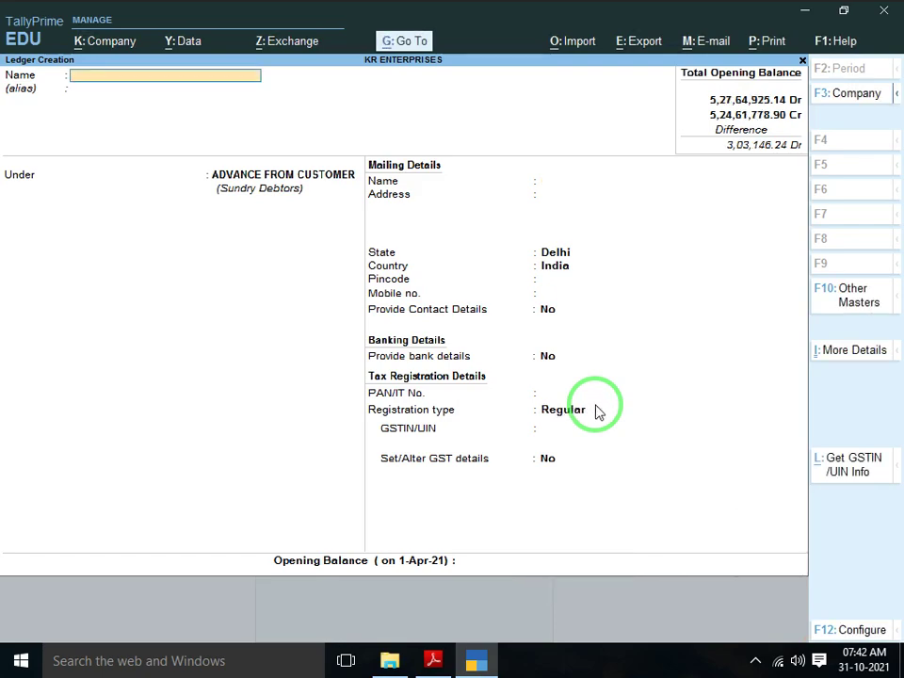
Save OTHER ADVANCE, then create the UNIQUE SALES ledger as Unregistered
key(alt+Tab)
scroll(595, 407, down, 1)
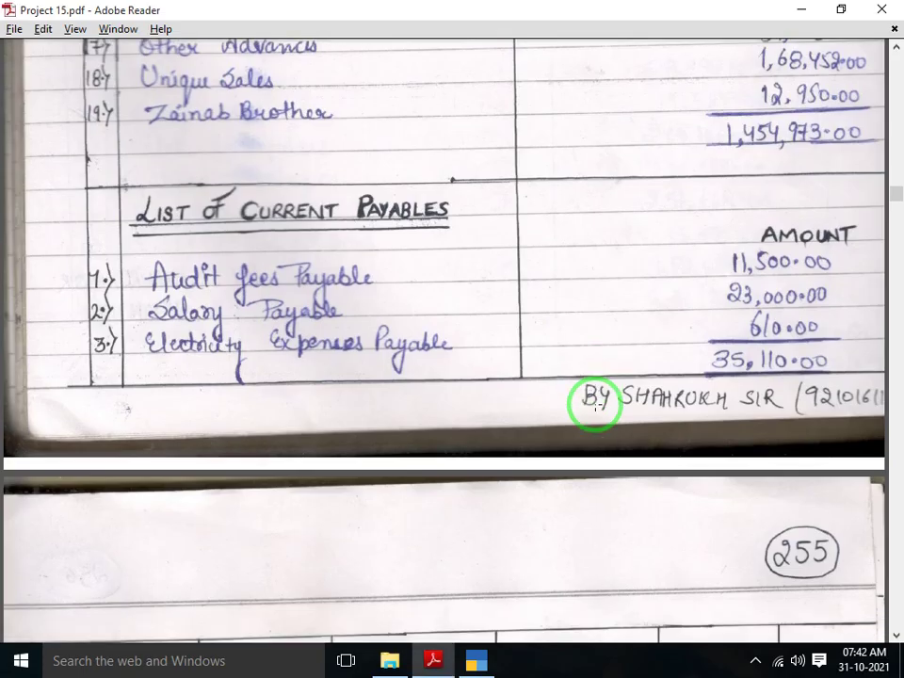
key(alt+Tab)
text(UNI)
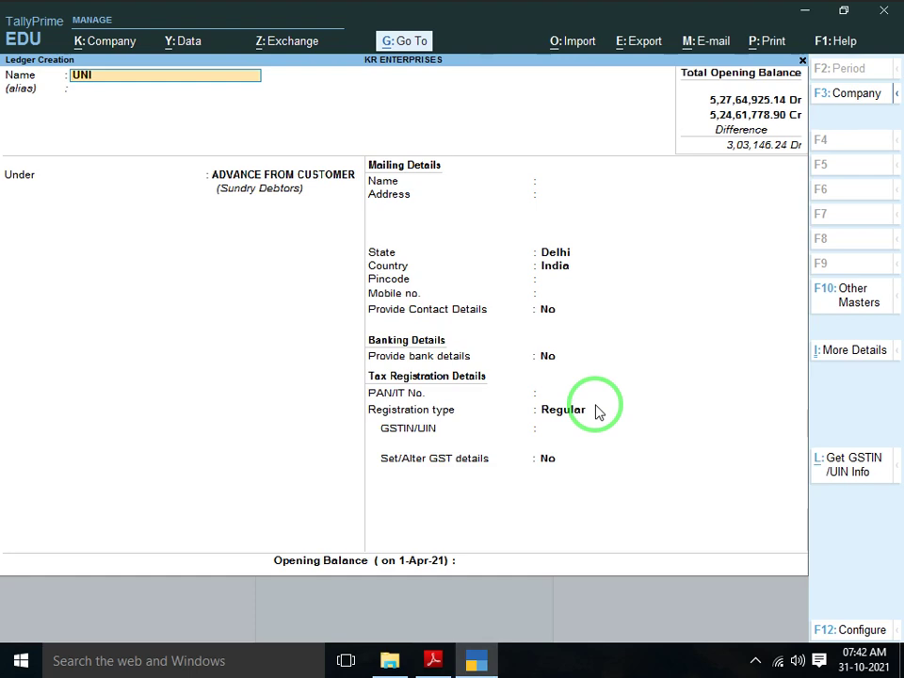
text(QUE SALES)
key(Return)
key(Return)
key(Return)
key(Return)
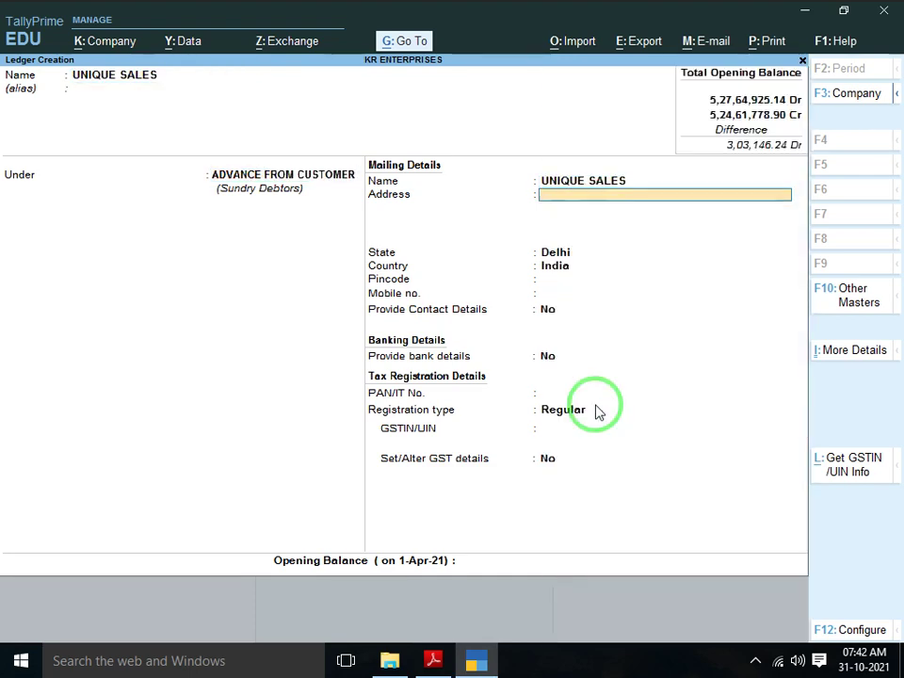
key(Return)
key(Return)
key(Return)
key(Return)
key(Return)
key(Return)
key(Down)
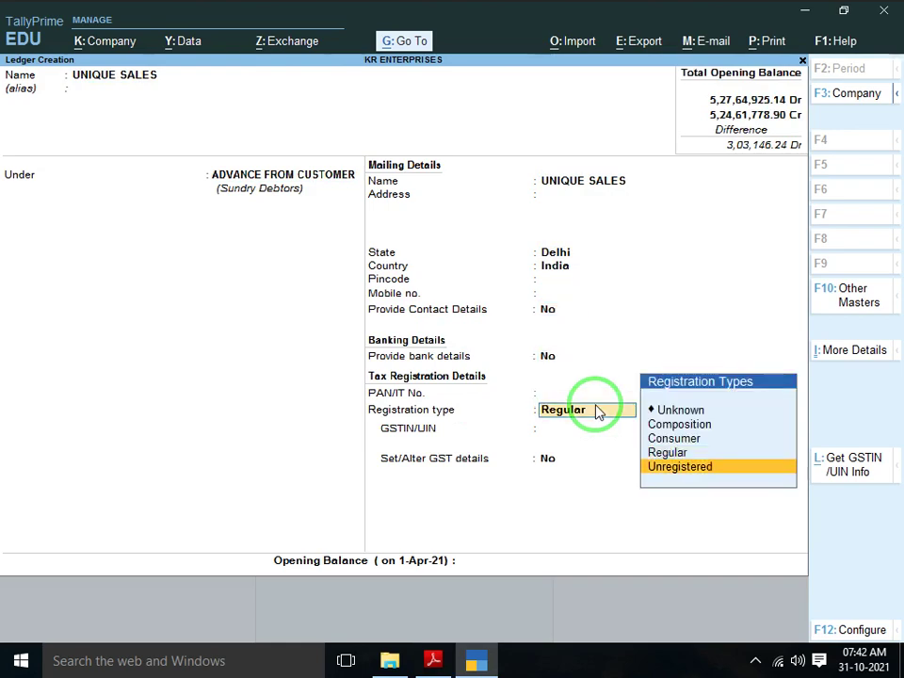
key(Return)
Enter a 1,68,452 Cr opening balance, save, and return to the PDF
key(alt+Tab)
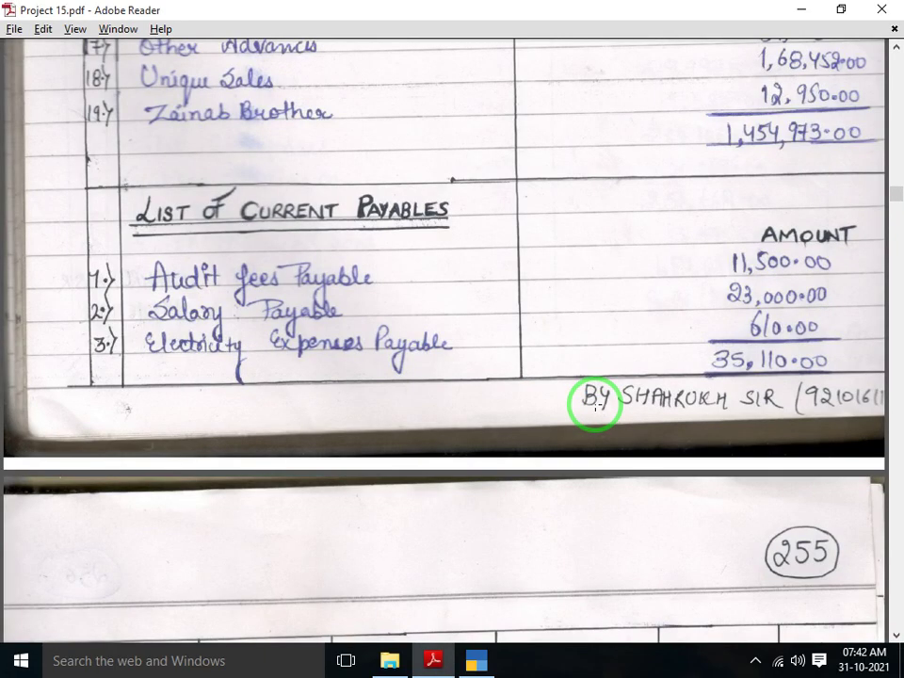
key(alt+Tab)
text(16)
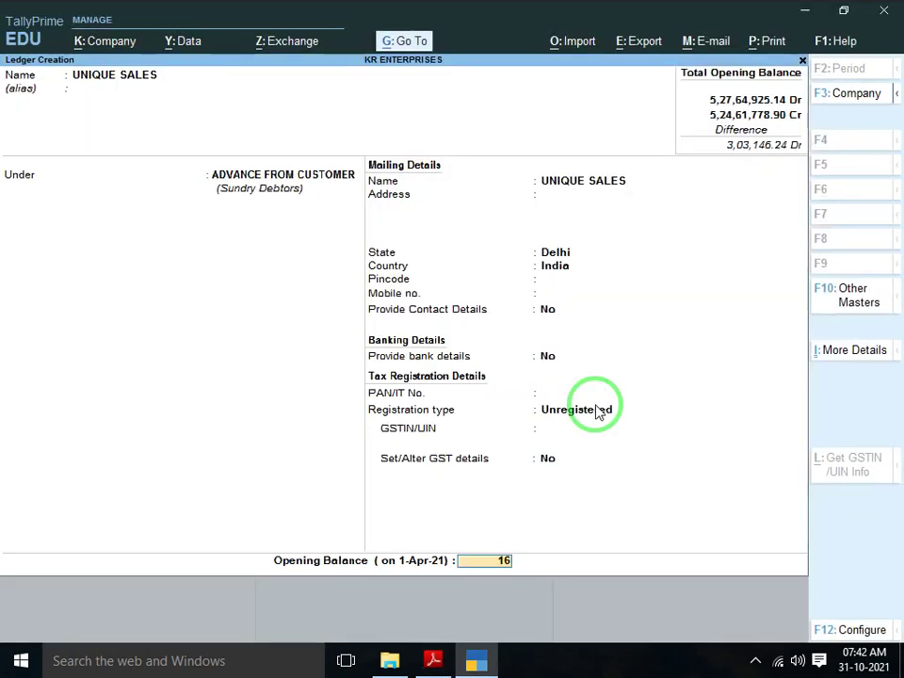
text(8452)
key(Return)
key(Return)
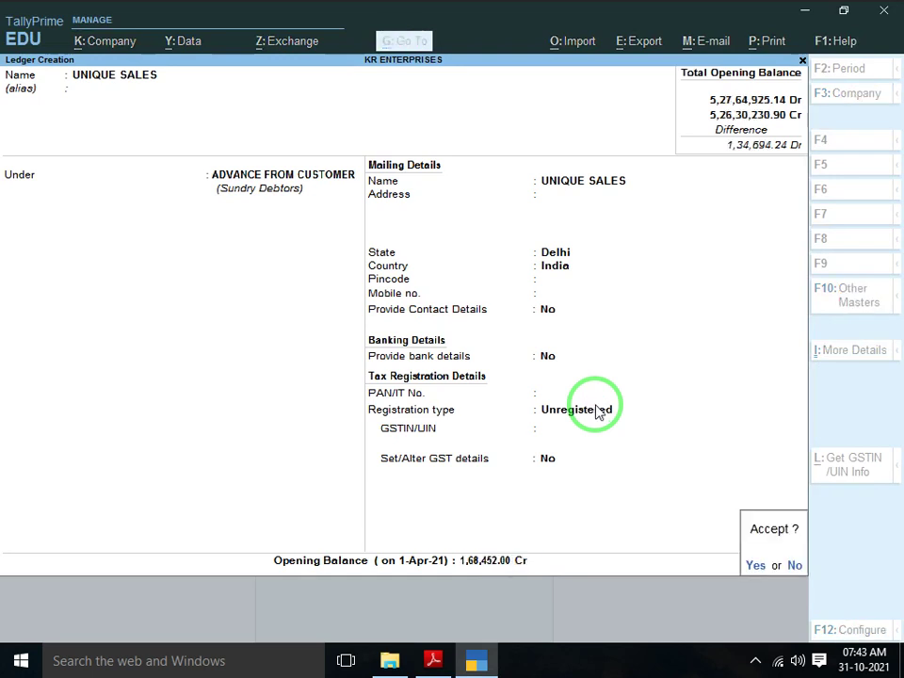
key(alt+Tab)
scroll(595, 405, down, 1)
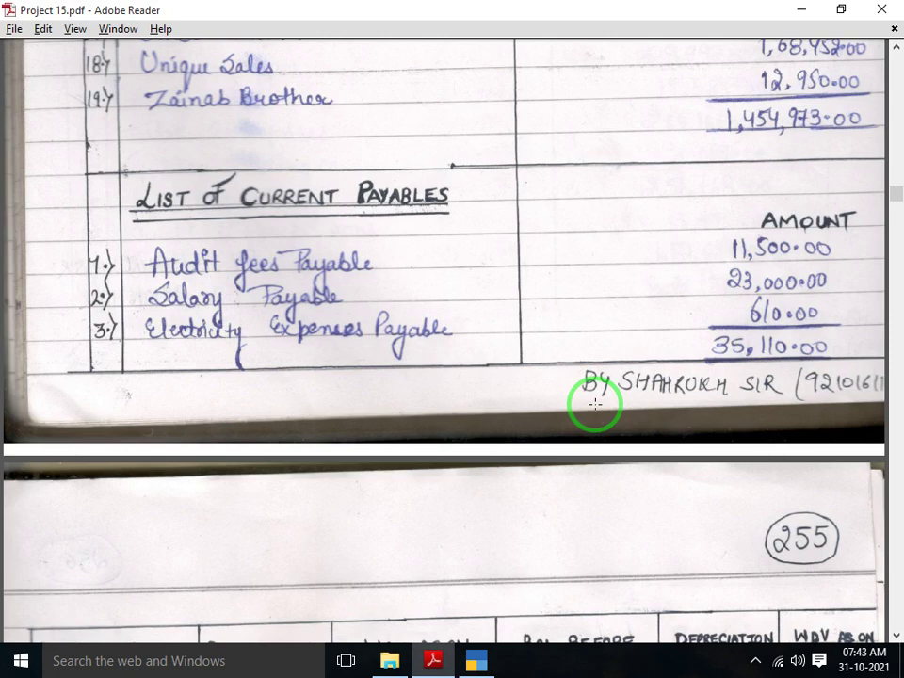
Name the new ledger ZAINAB BROTHERS and set its registration type to Unregistered
key(alt+Tab)
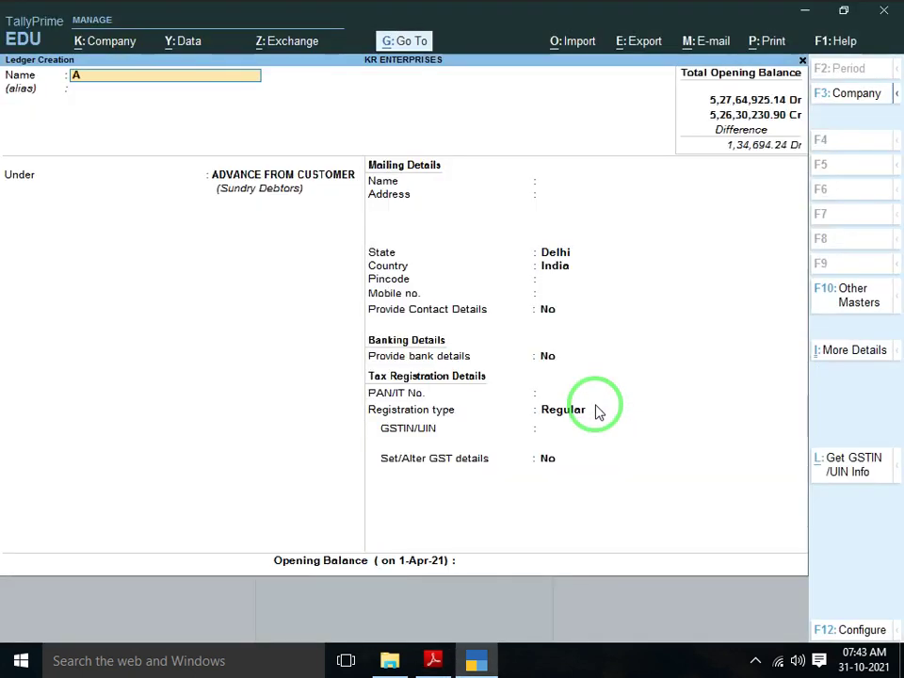
key(BackSpace)
text(ZAINAB BROTHERS)
key(Return)
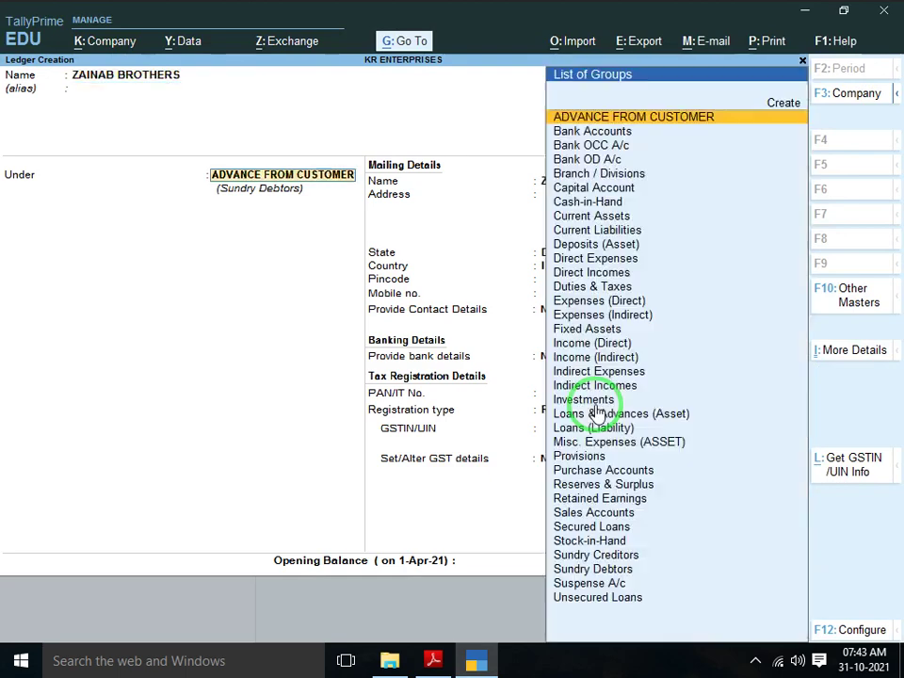
key(Return)
key(Return)
key(Return)
key(Return)
key(Return)
key(Return)
key(Return)
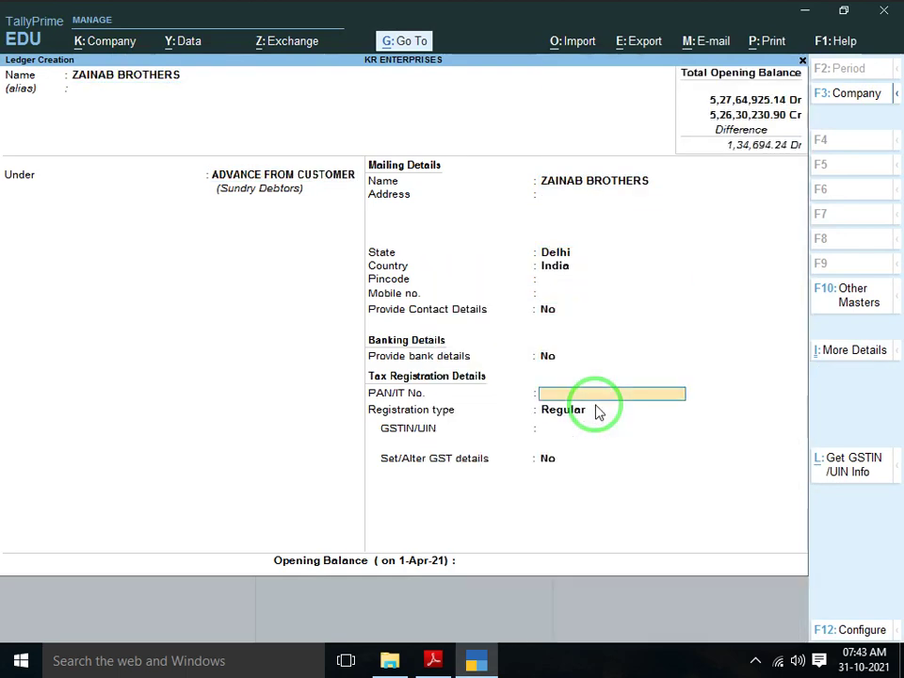
key(Down)
key(Return)
key(Return)
Give it a 12,950.00 Cr opening balance, save the ledger, and quit Ledger Creation
key(alt+Tab)
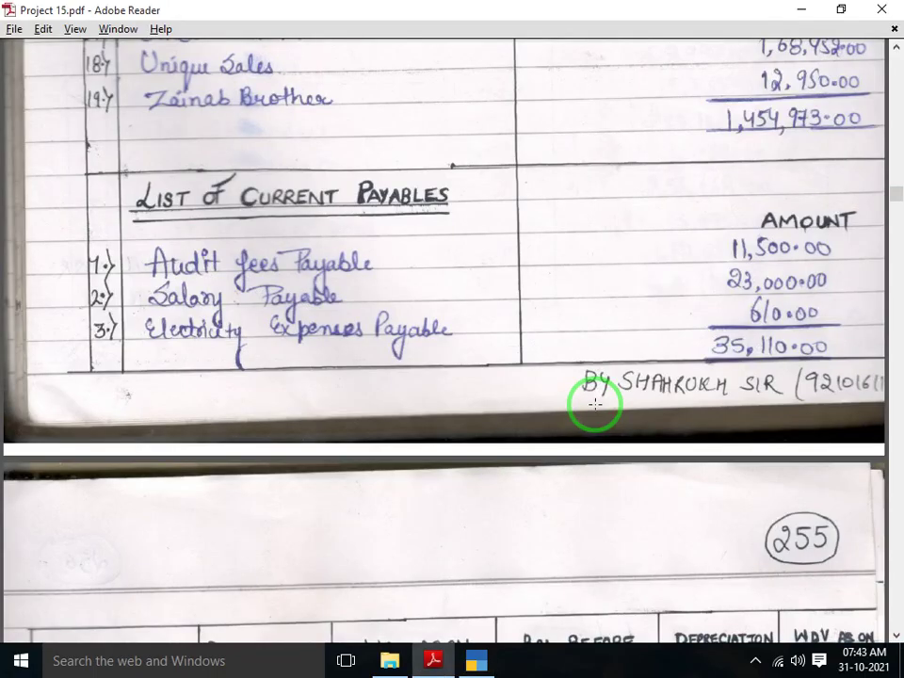
key(alt+Tab)
text(12)
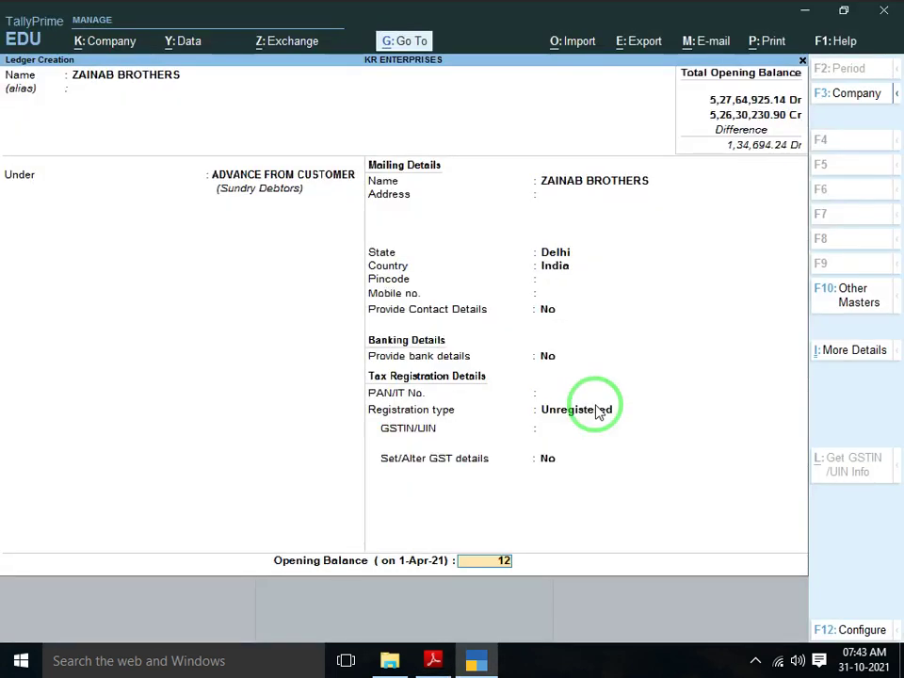
text(,950)
key(Return)
key(Return)
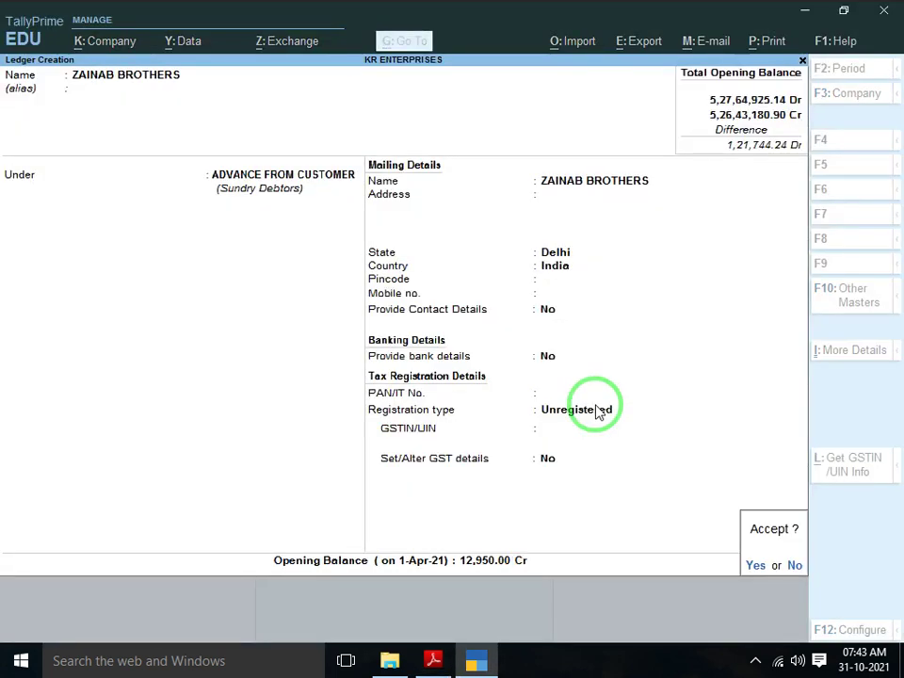
key(Return)
key(alt+Tab)
scroll(595, 403, down, 1)
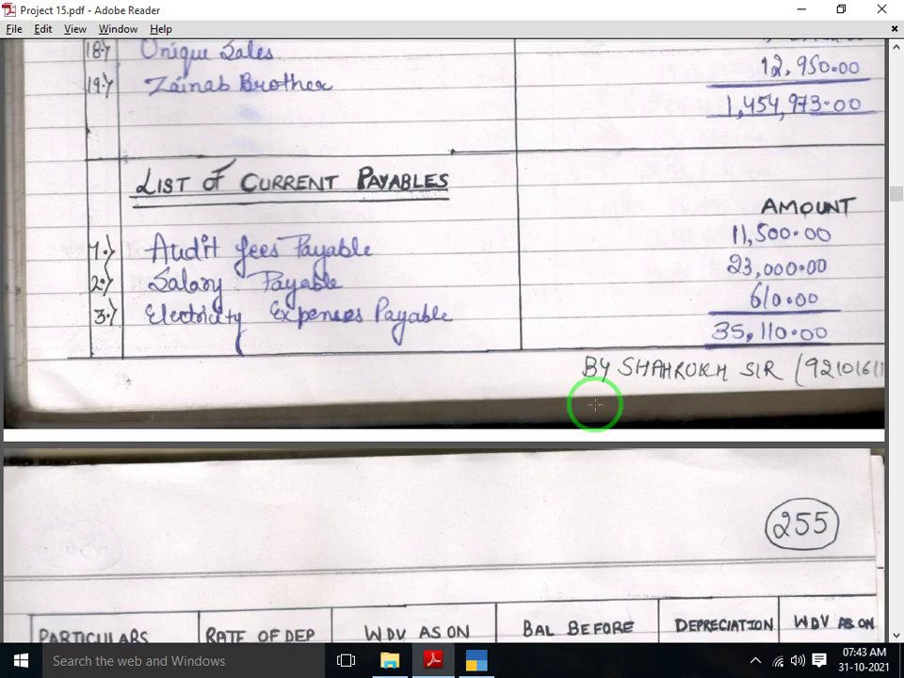
key(alt+Tab)
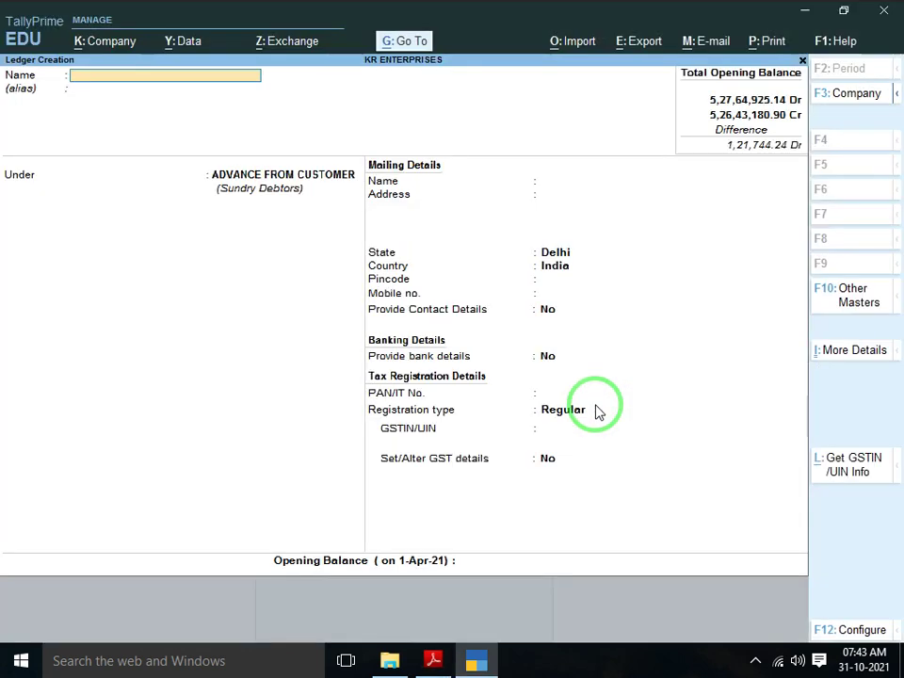
key(Escape)
key(Return)
Open the Balance Sheet's Current Assets and compare the Sundry Debtors total with the scanned PDF
key(Escape)
key(Down)
key(Down)
key(Down)
key(Down)
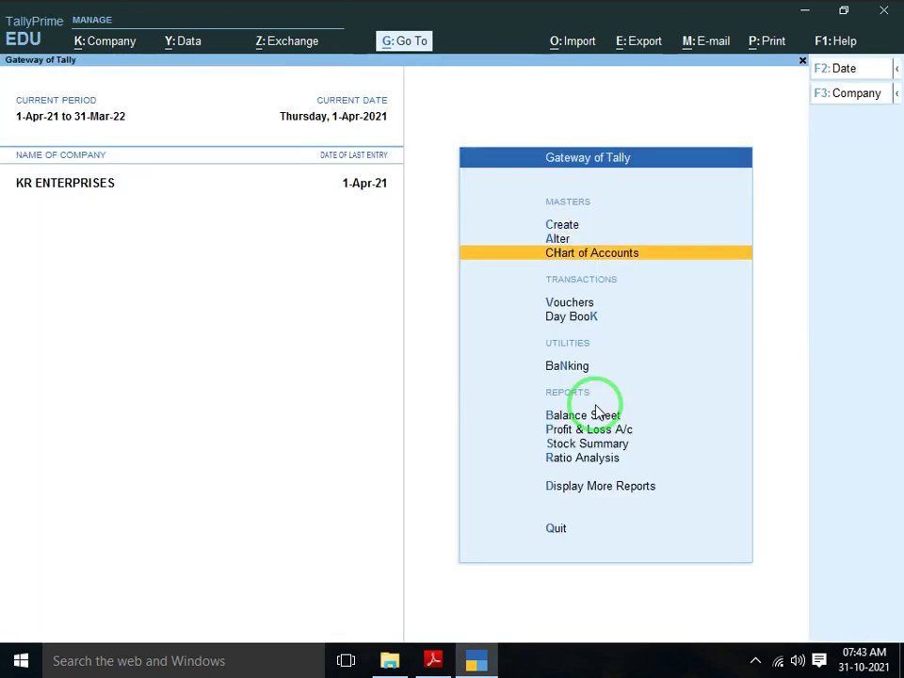
key(Down)
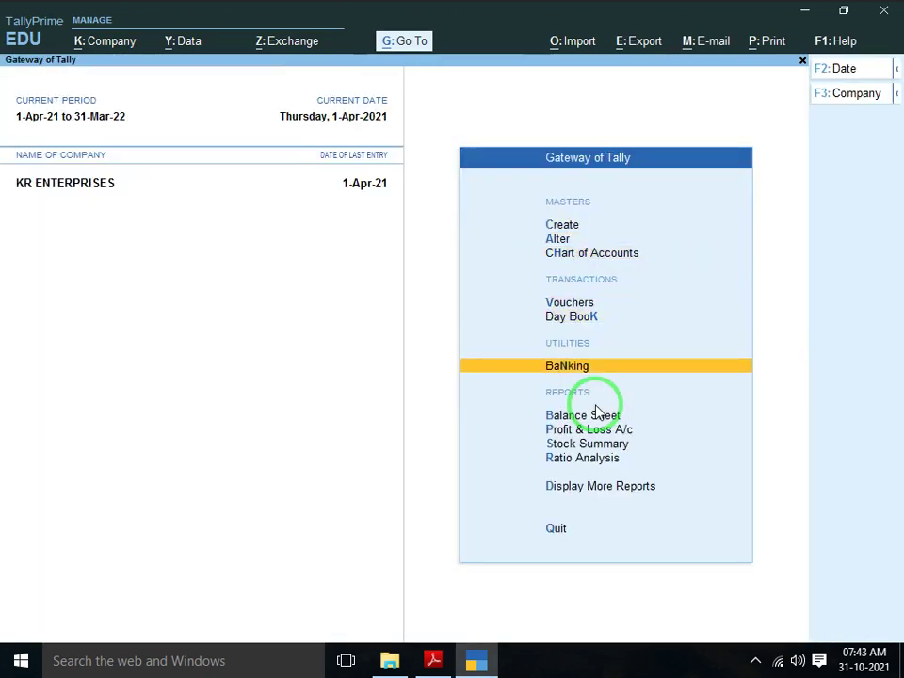
click(595, 411)
key(Down)
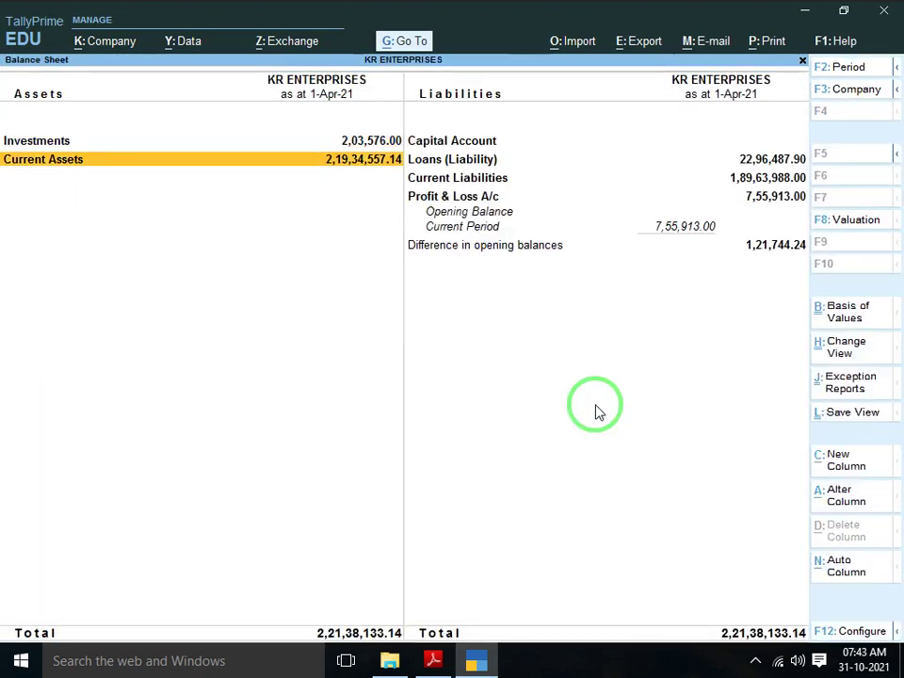
key(Return)
key(Down)
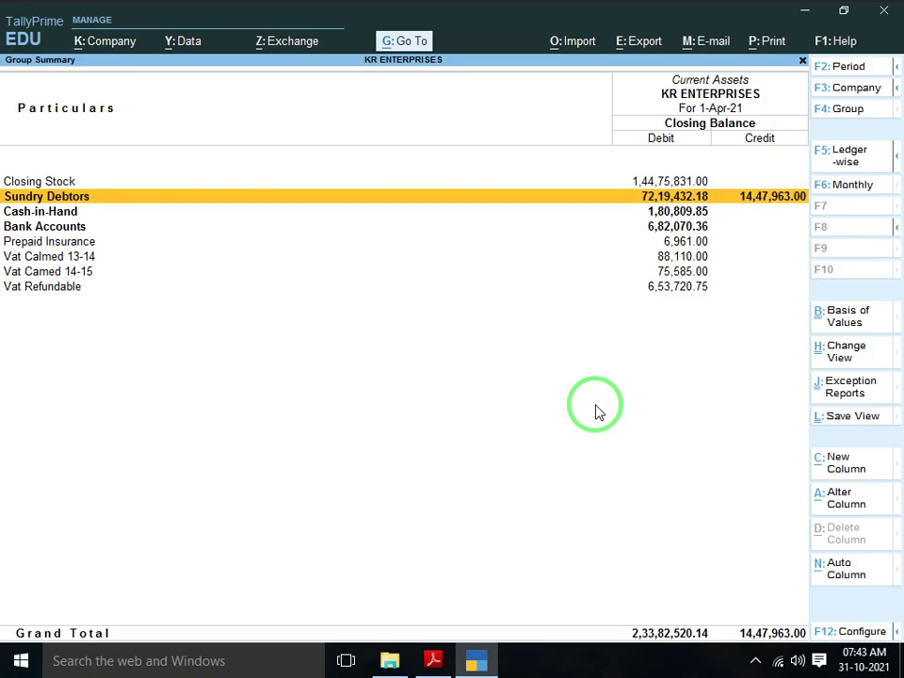
key(alt+Tab)
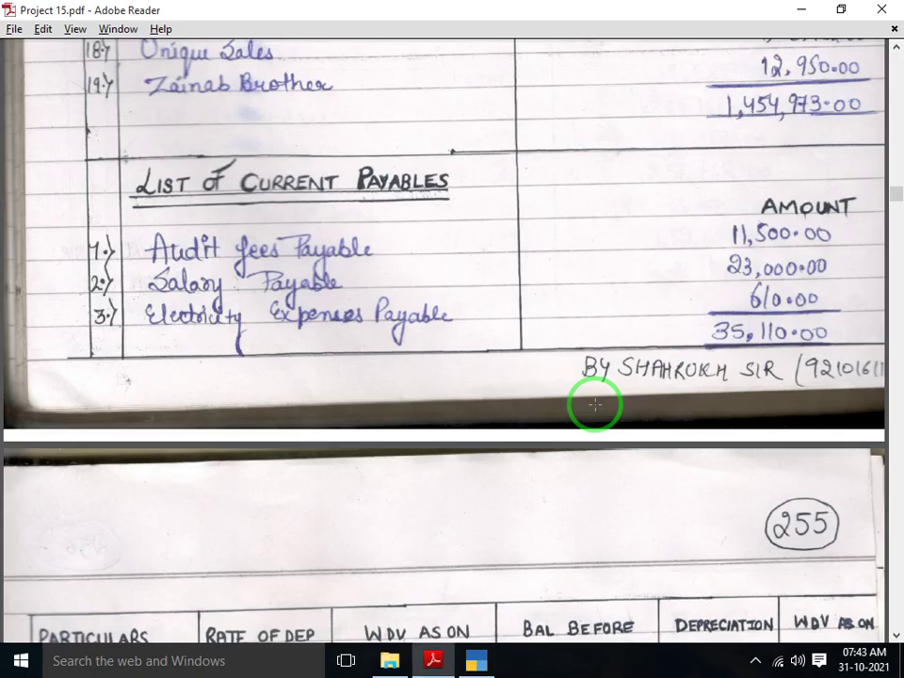
scroll(595, 405, up, 1)
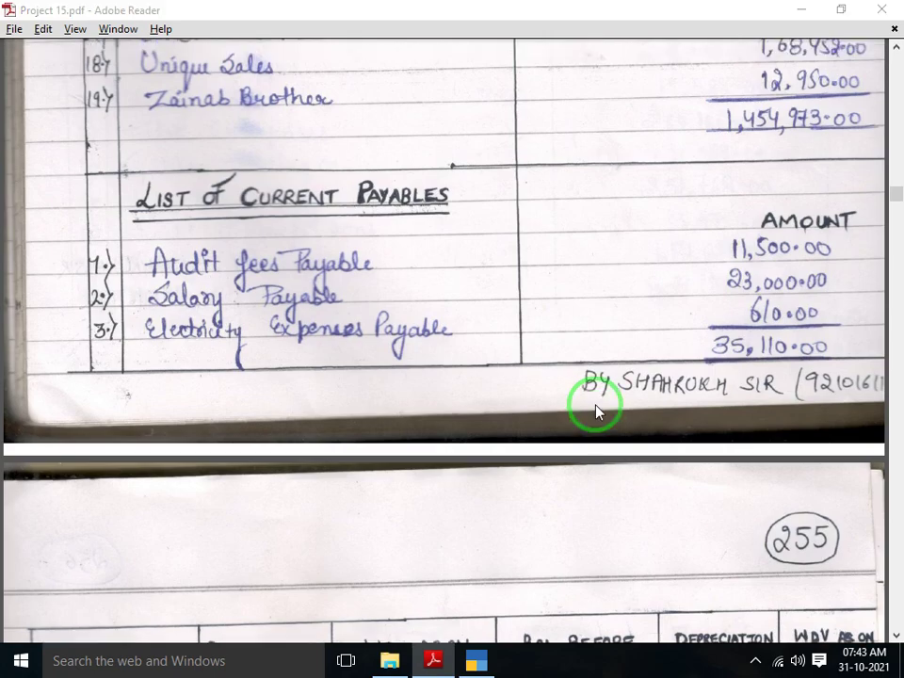
key(alt+Tab)
key(alt+Tab)
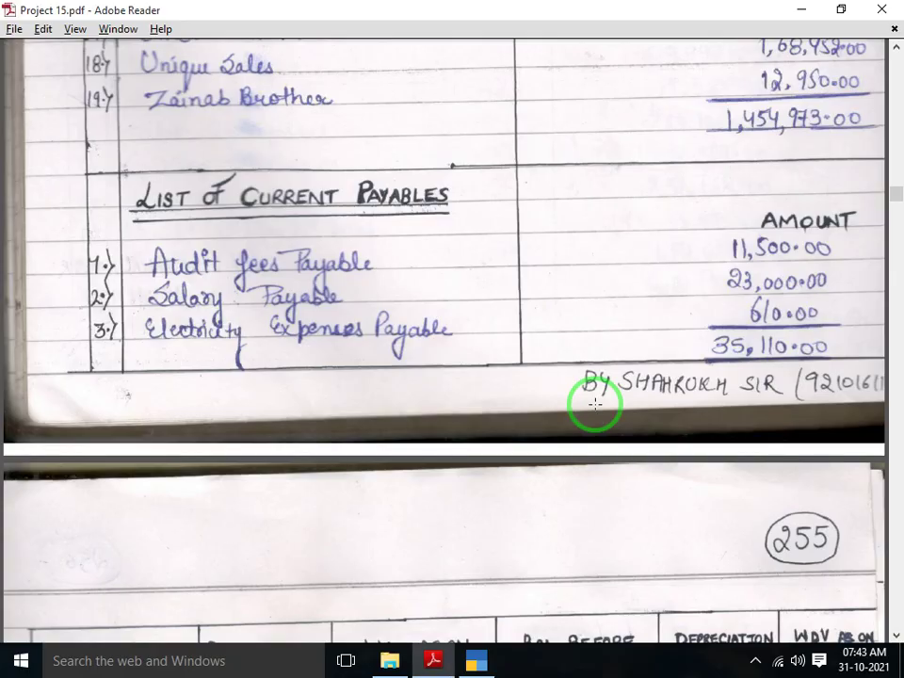
key(alt+Tab)
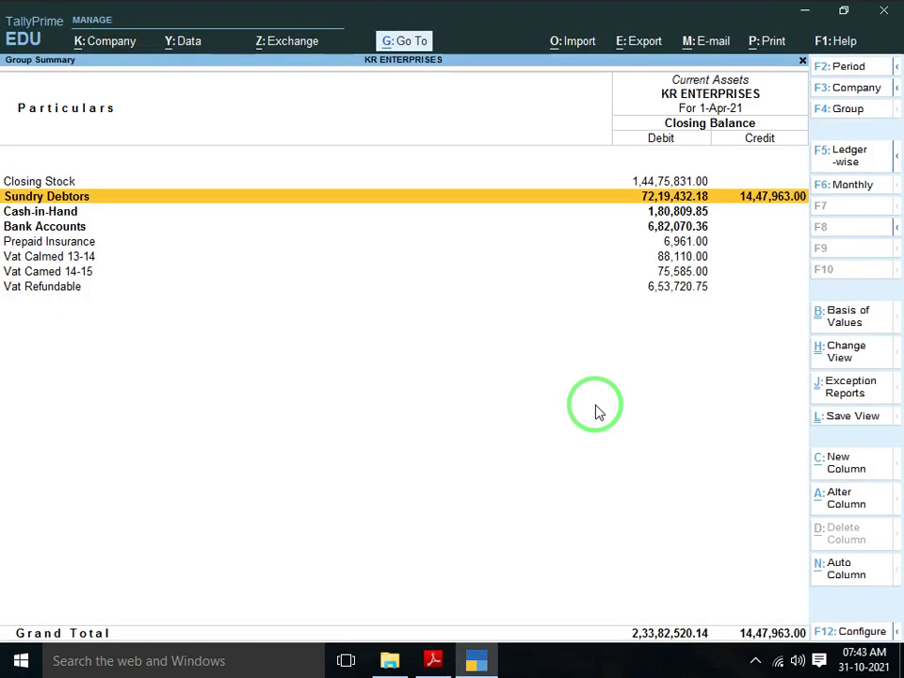
Drill through Sundry Debtors into the Advance From Customer ledgers, then return and choose Alter
key(Return)
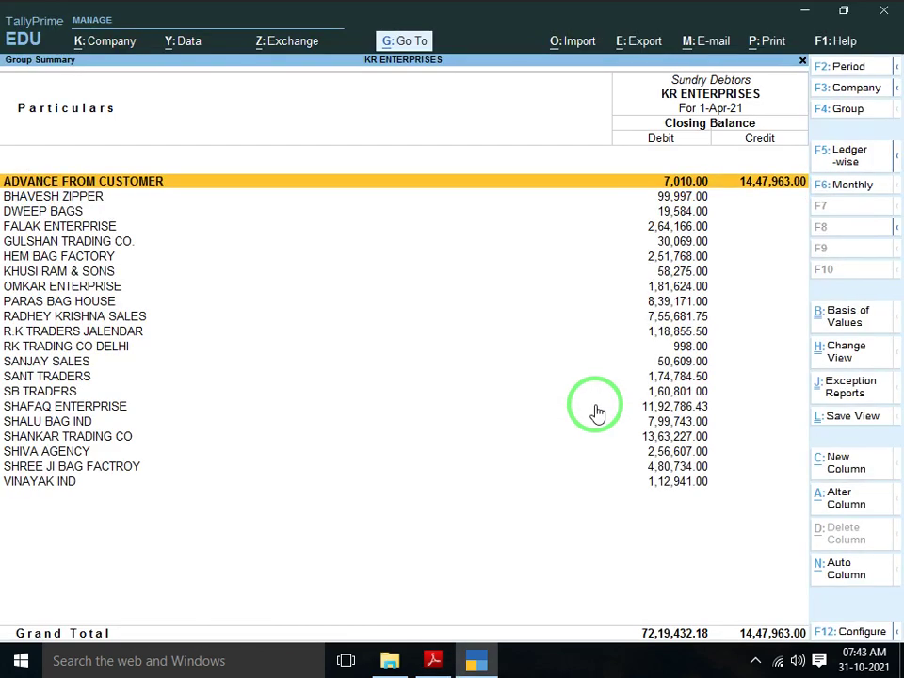
key(Return)
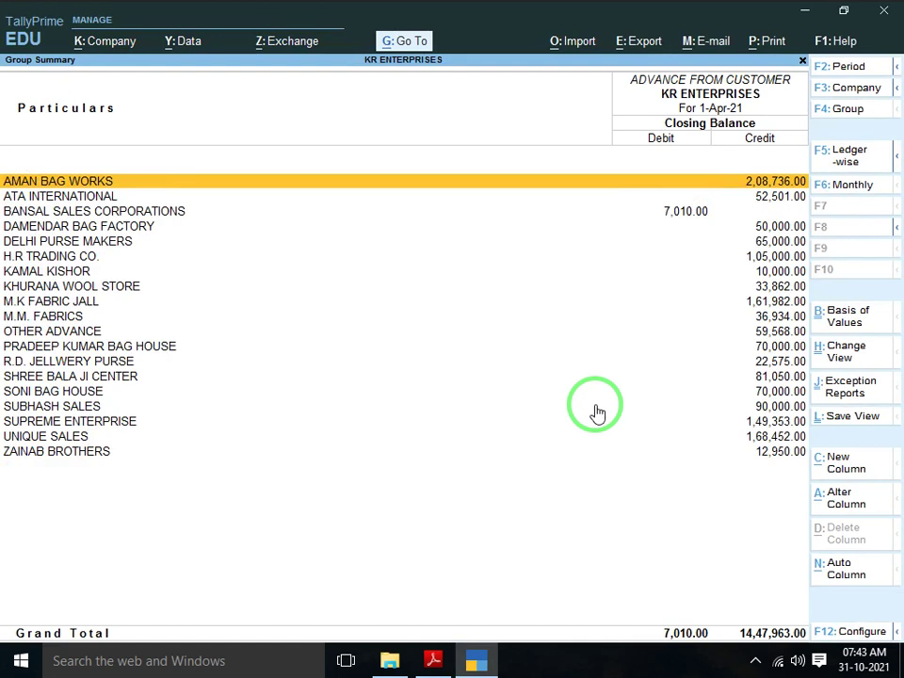
key(Down)
key(Down)
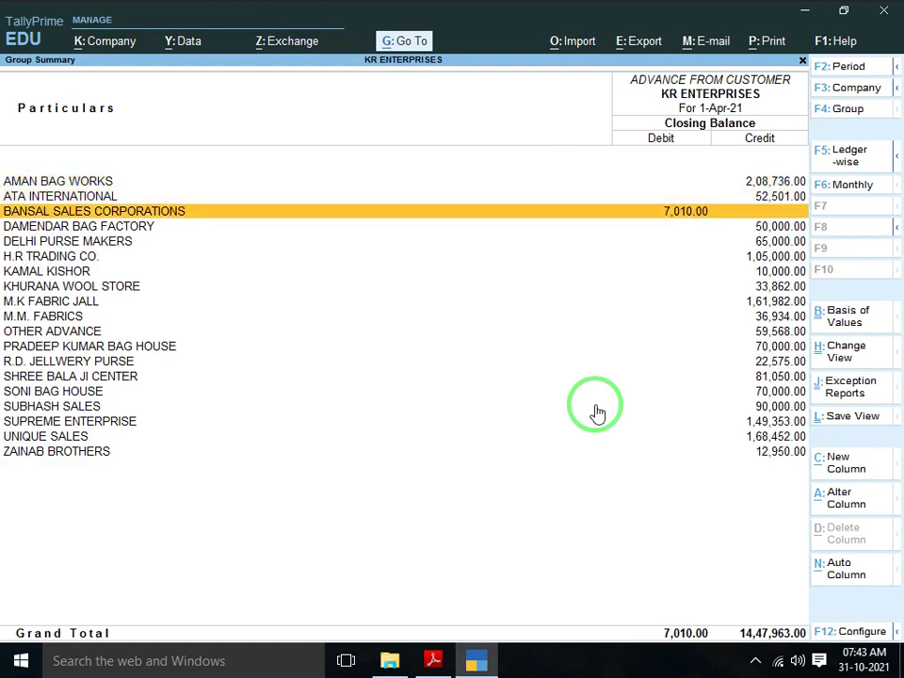
key(Escape)
key(Escape)
key(Escape)
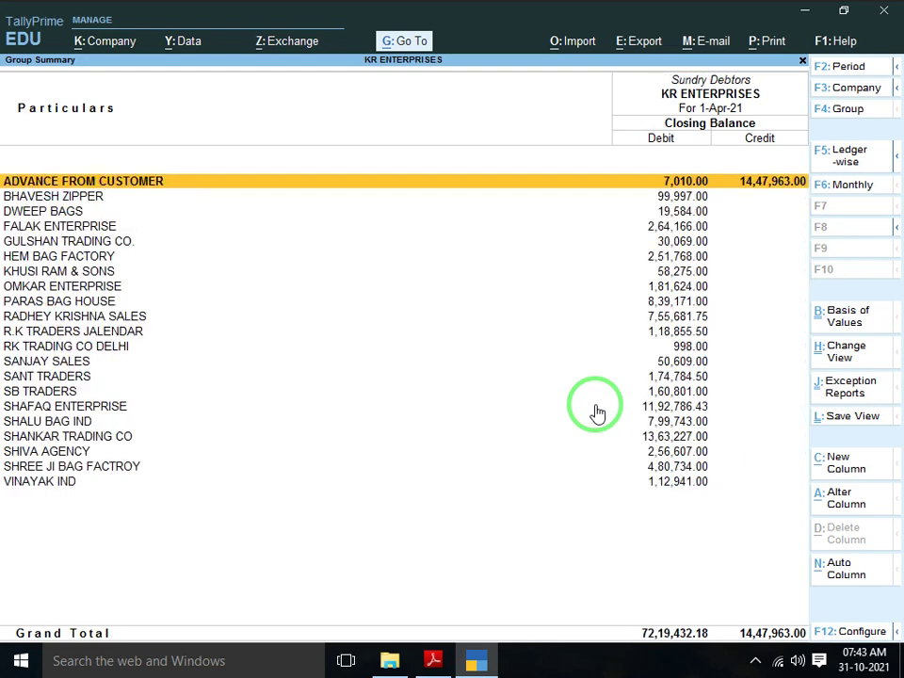
key(Up)
key(Up)
key(Up)
key(Up)
key(Up)
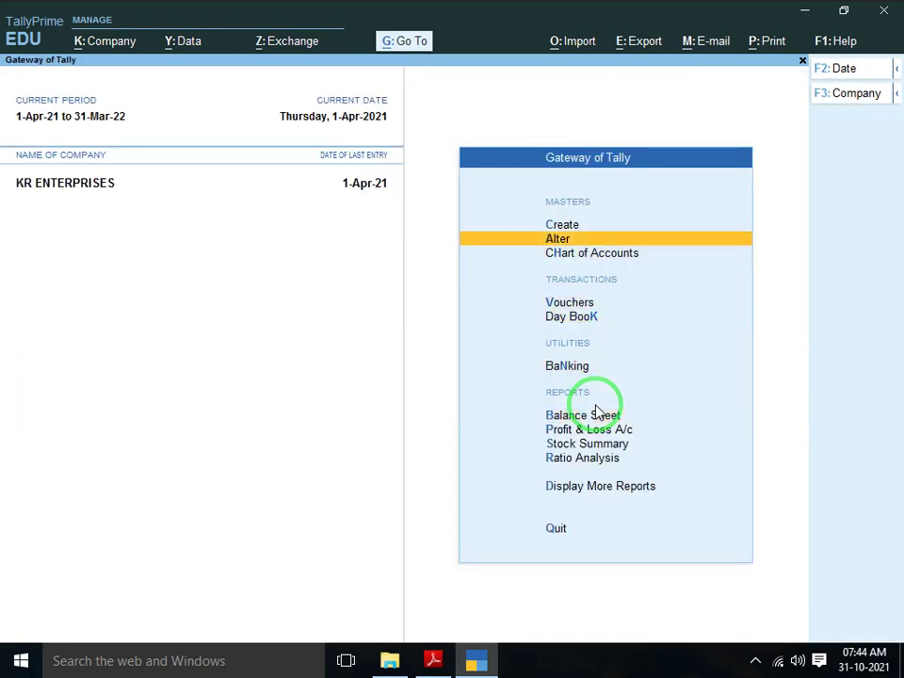
key(Return)
Change BANSAL SALES CORPORATIONS' opening balance from debit to credit
key(Down)
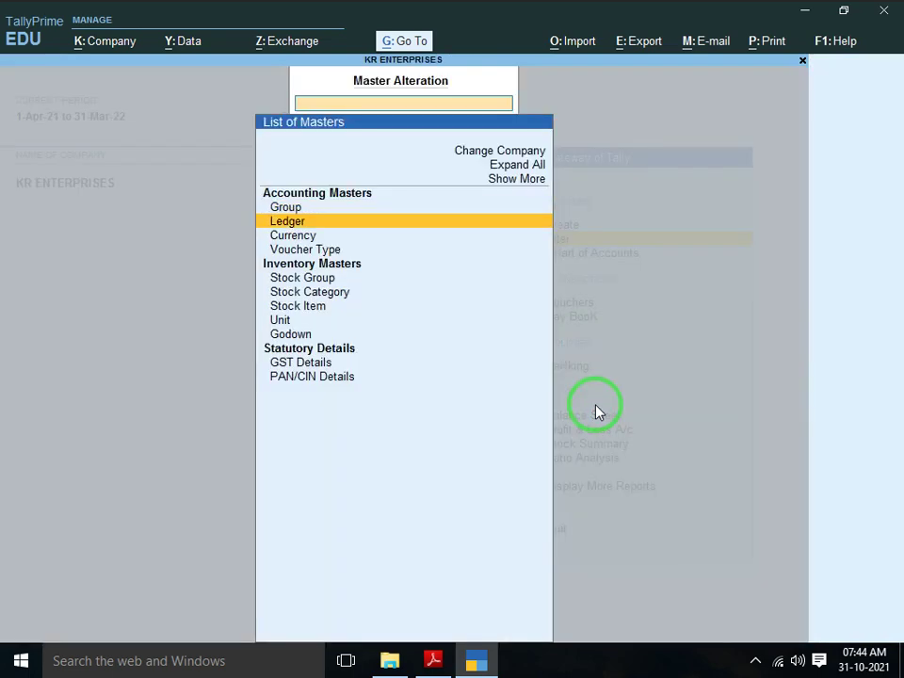
key(Return)
text(BANSA)
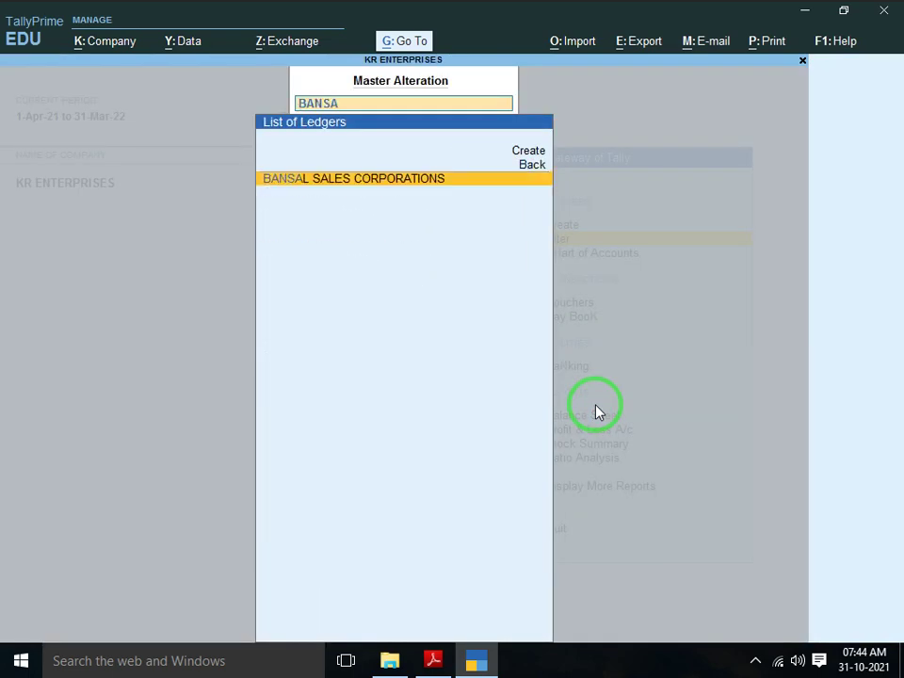
key(Return)
key(Return)
key(Return)
key(Return)
key(Return)
key(Return)
key(Return)
key(Return)
key(Return)
key(Return)
key(Return)
key(Return)
key(Return)
key(Return)
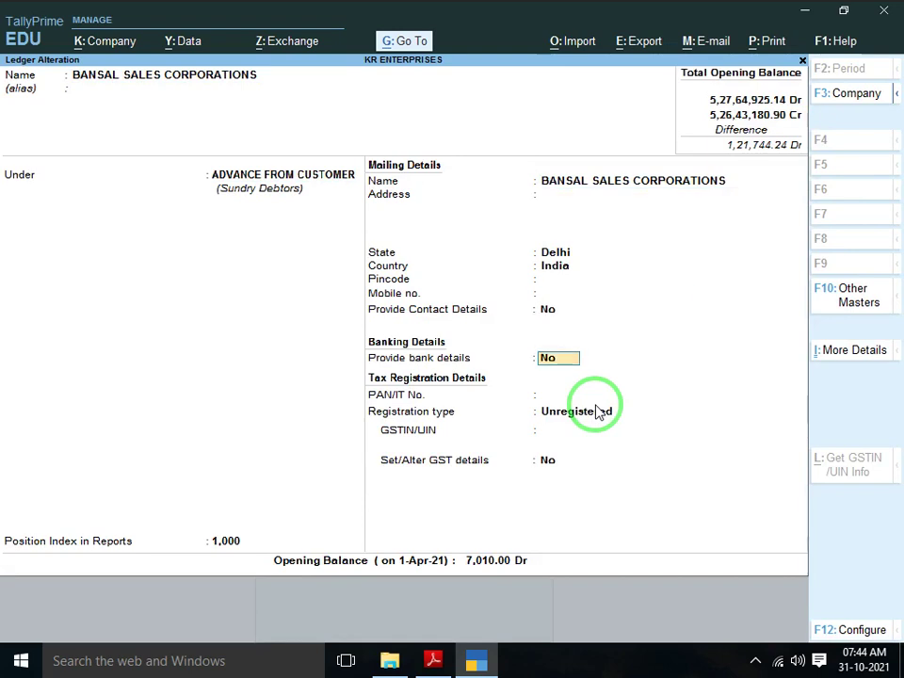
key(c)
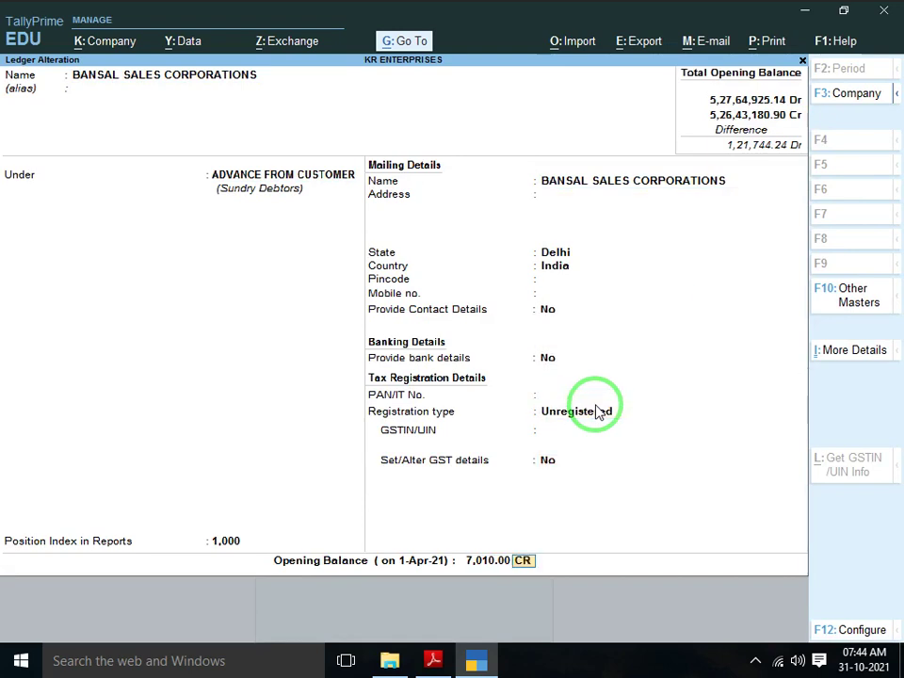
key(Return)
key(Return)
key(Escape)
key(Escape)
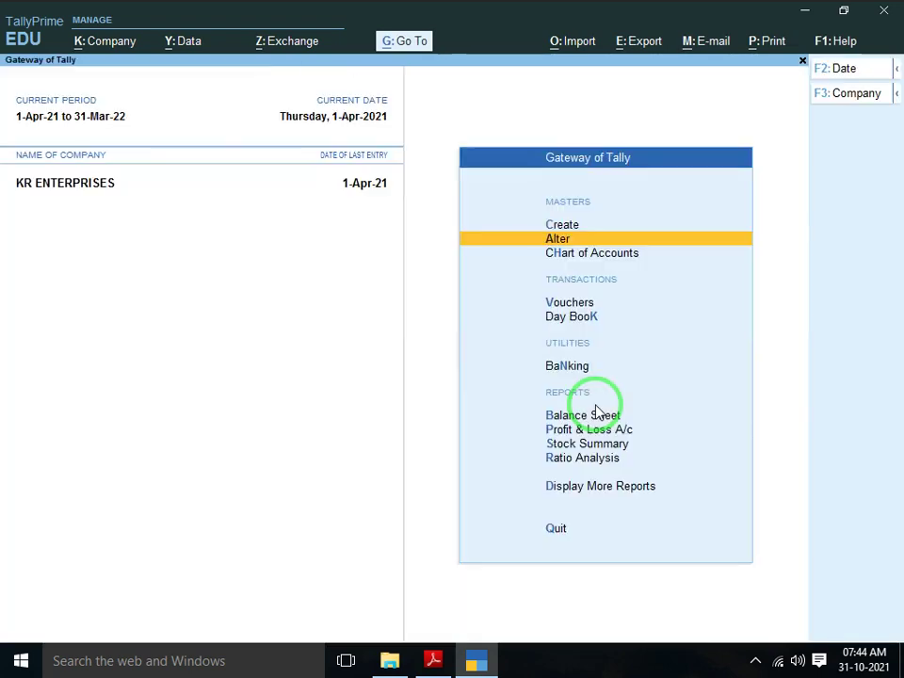
Verify the Sundry Debtors credit total of 14,54,973.00 in Current Assets against the scanned list
click(596, 412)
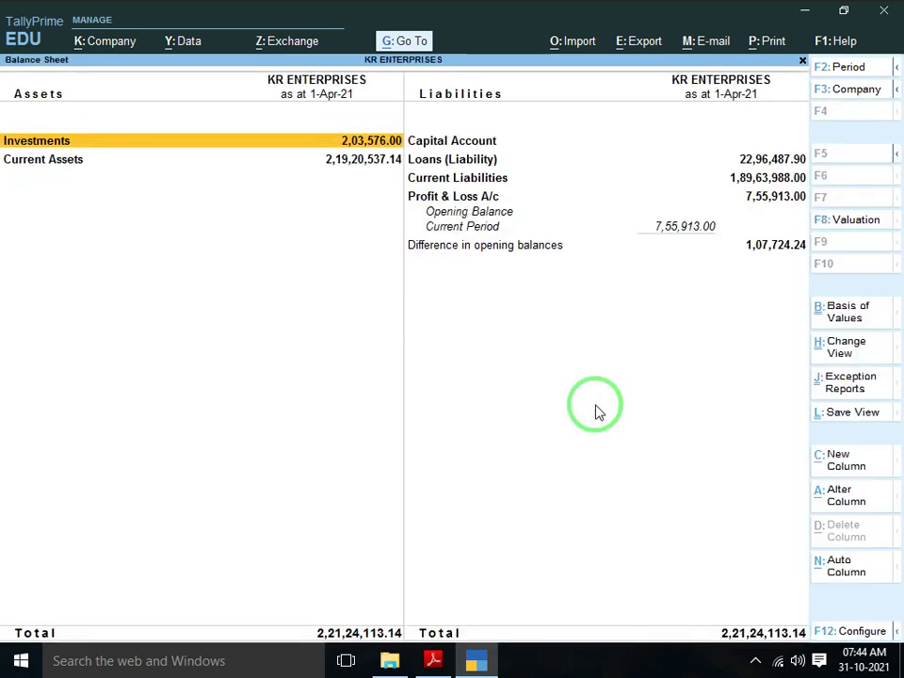
key(Down)
key(Return)
key(Down)
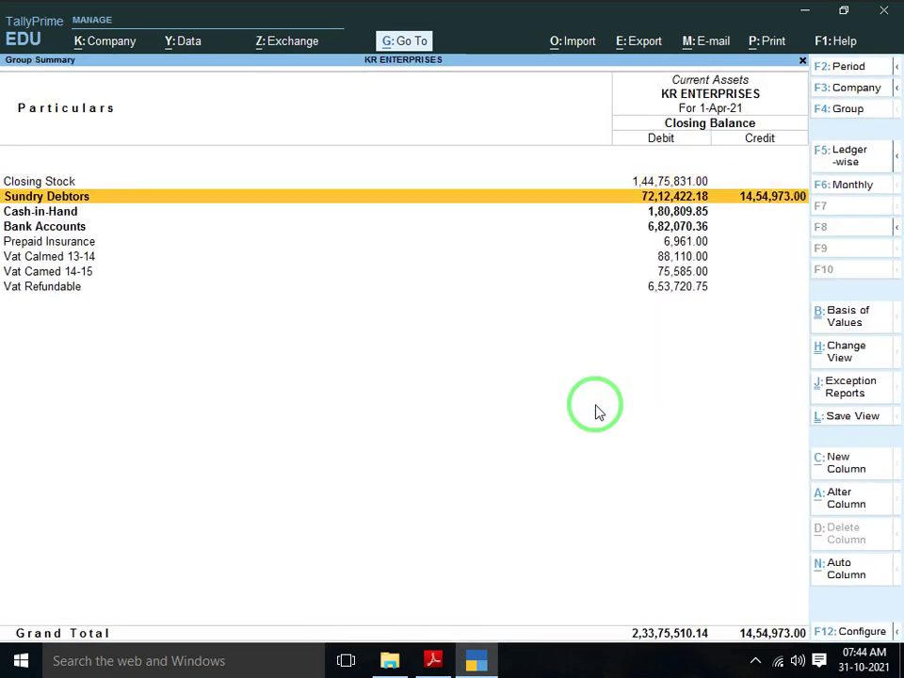
key(alt+Tab)
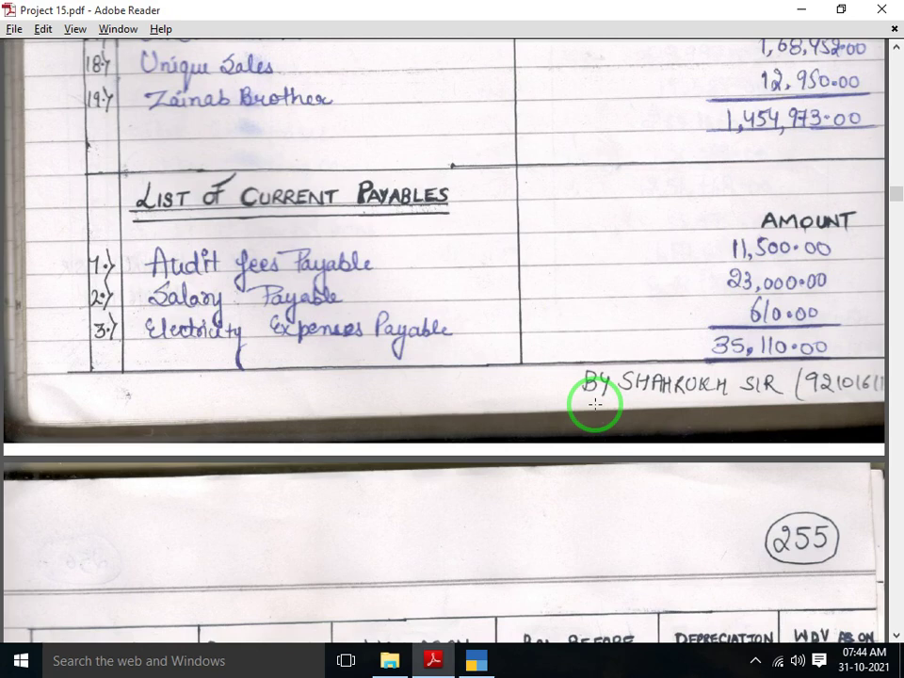
key(alt+Tab)
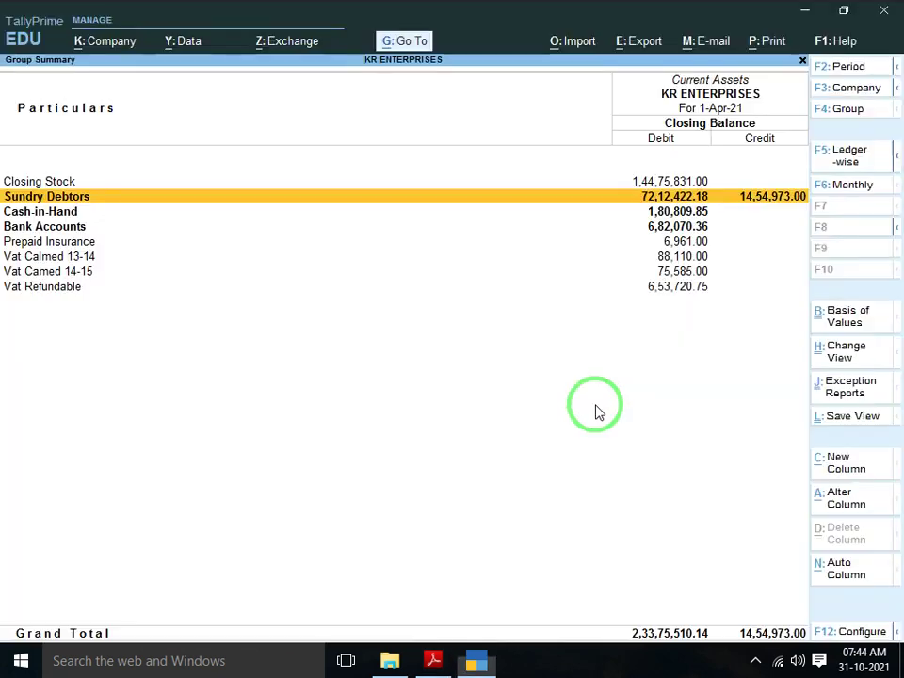
key(alt+Tab)
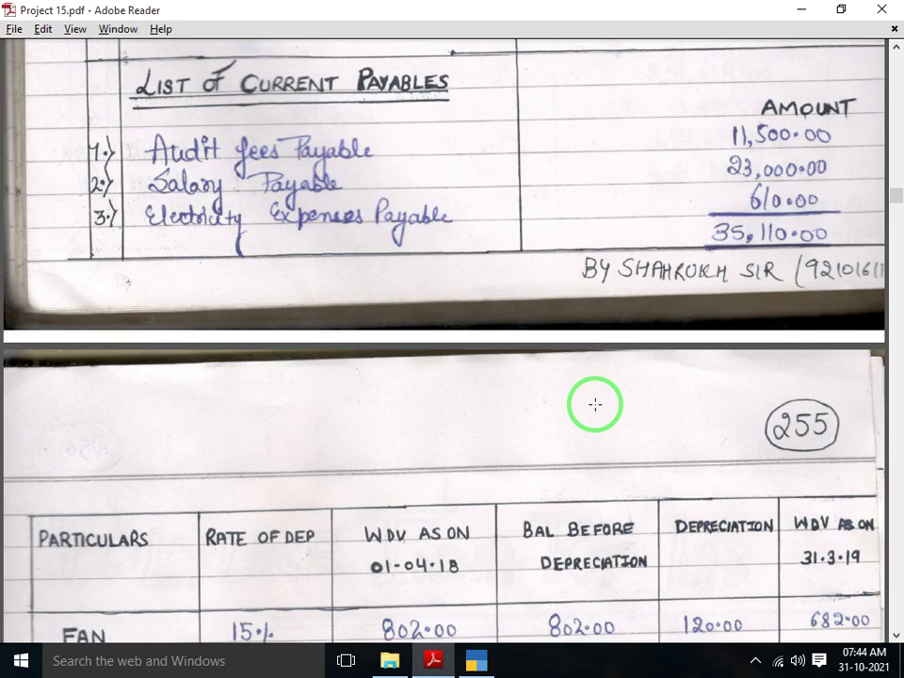
key(alt+Tab)
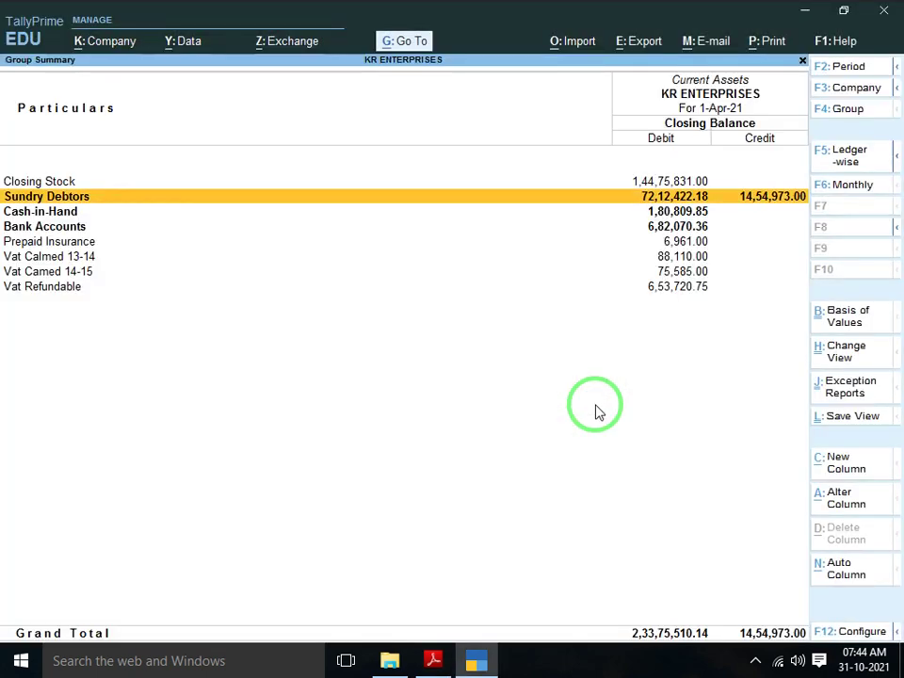
key(Escape)
key(Escape)
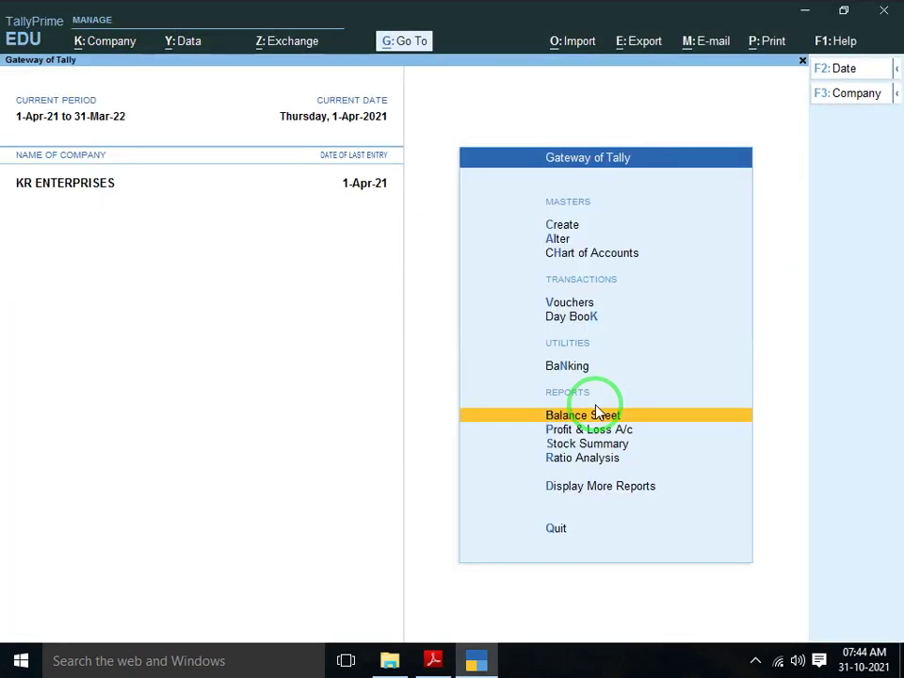
key(alt+Tab)
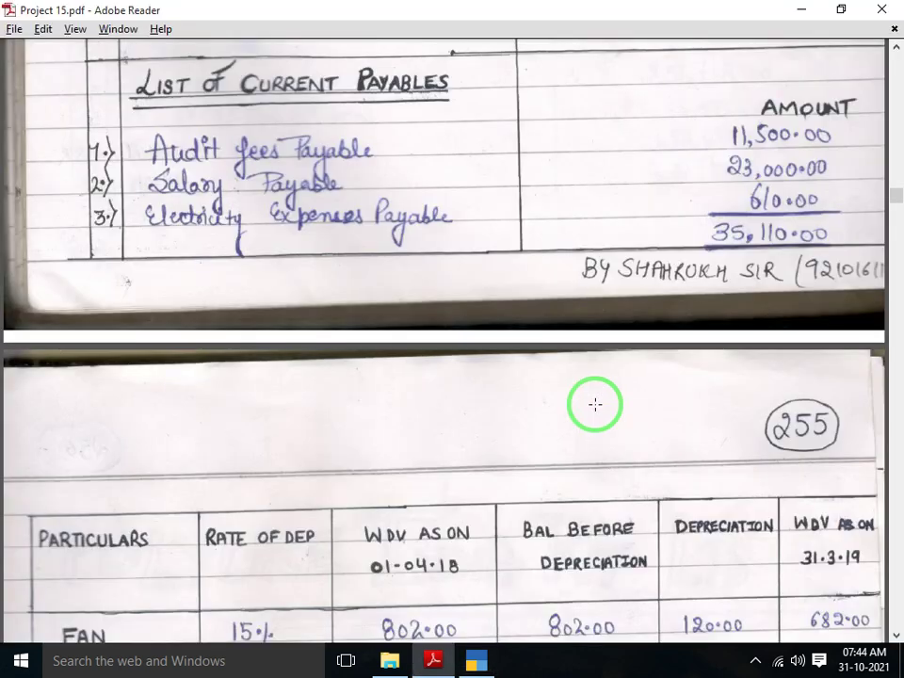
key(alt+Tab)
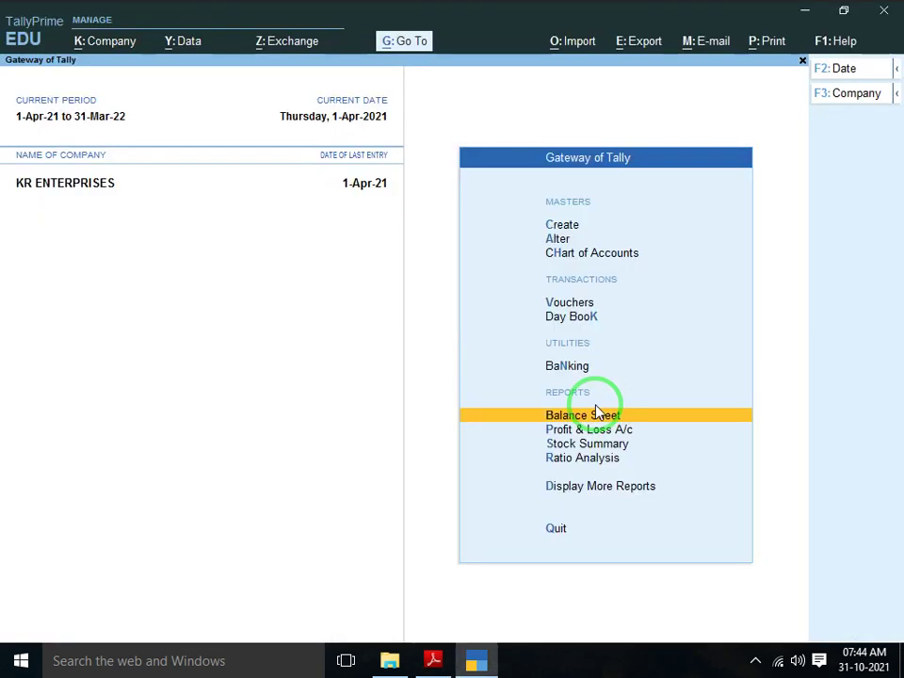
key(Up)
key(Up)
key(Up)
key(Up)
key(Up)
key(Up)
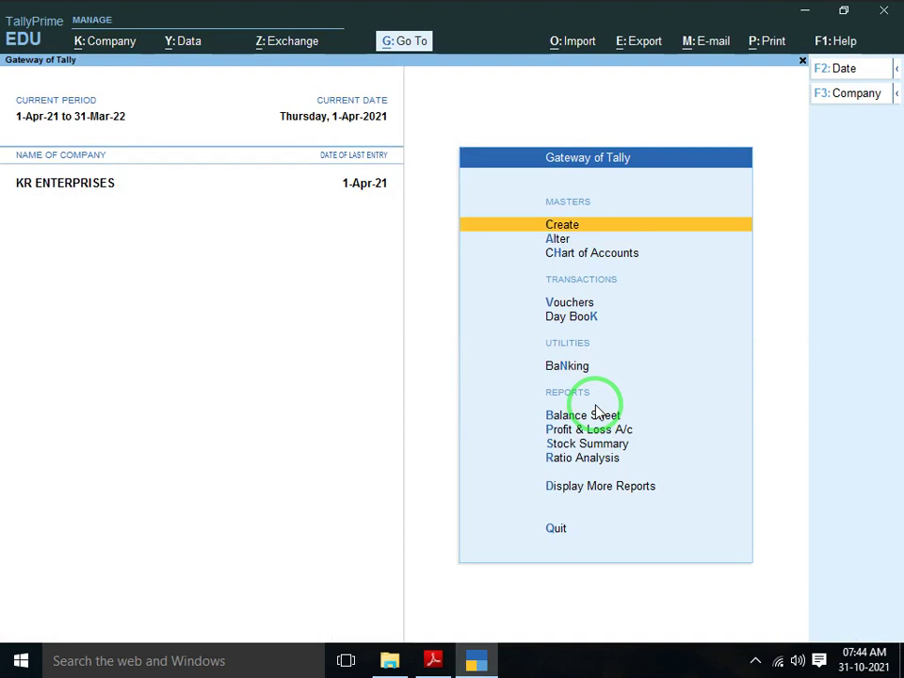
Create a ledger AUDIT FEES PAYABLE under Provisions
key(Return)
key(Down)
key(Return)
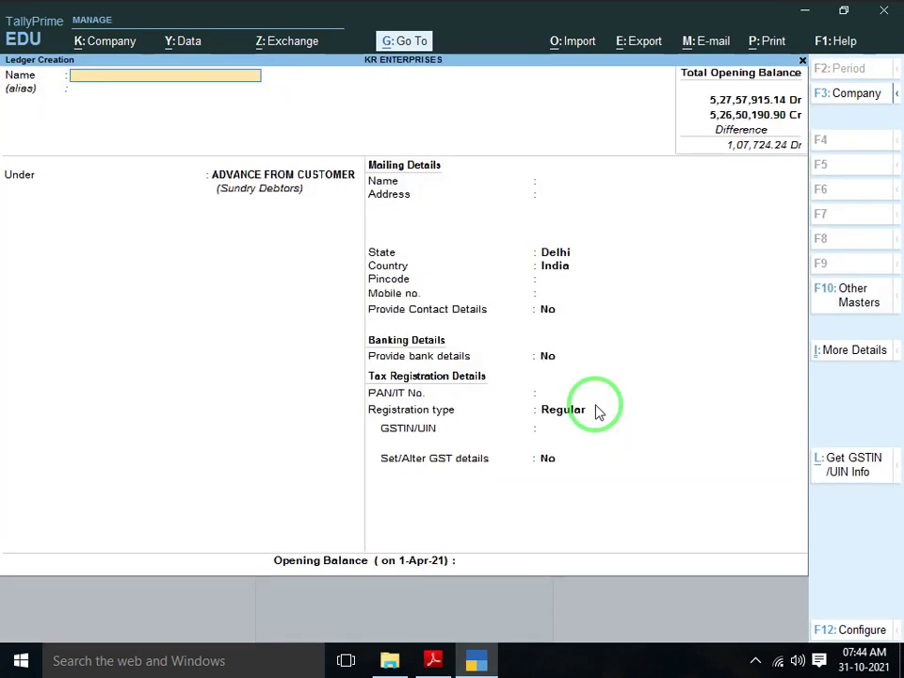
text(AUDIT FEES)
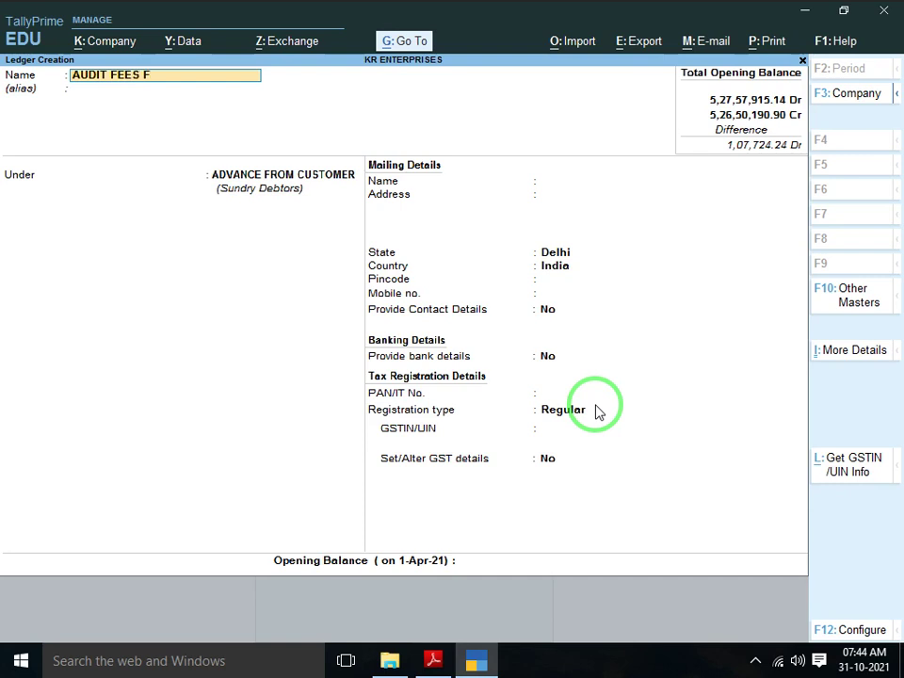
text( PAYABLE)
key(Return)
key(Return)
text(PRO)
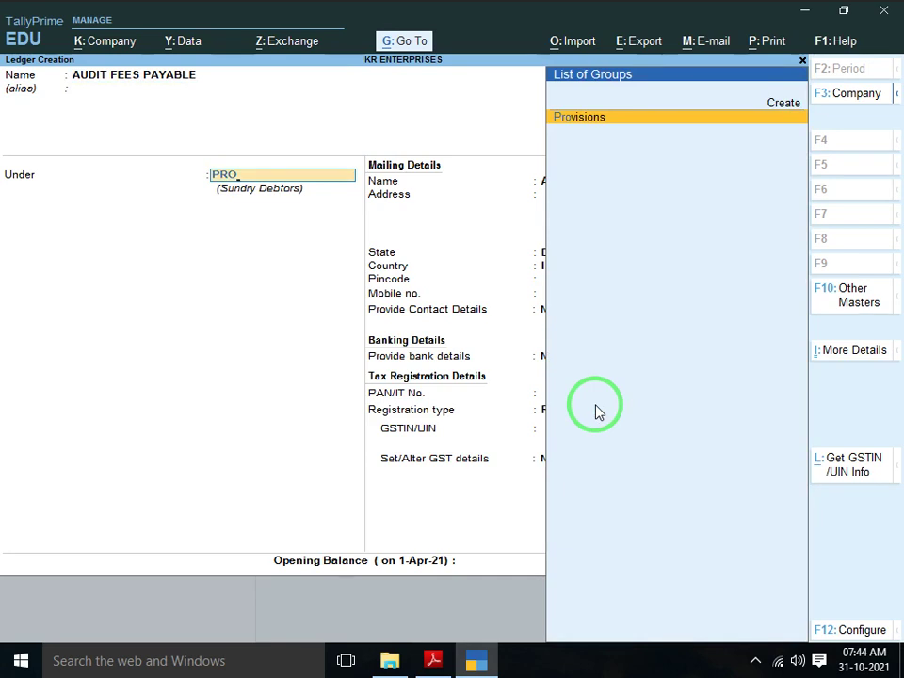
key(Return)
Give Audit Fees Payable an 11,500.00 Cr opening balance and save it
key(Return)
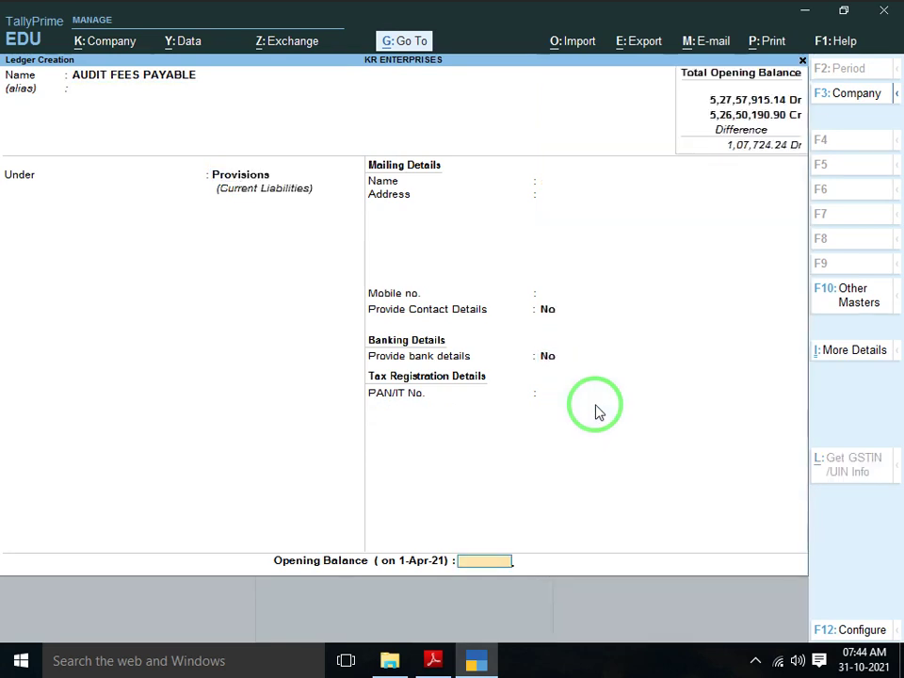
key(alt+Tab)
key(alt+Tab)
text(11500)
key(Return)
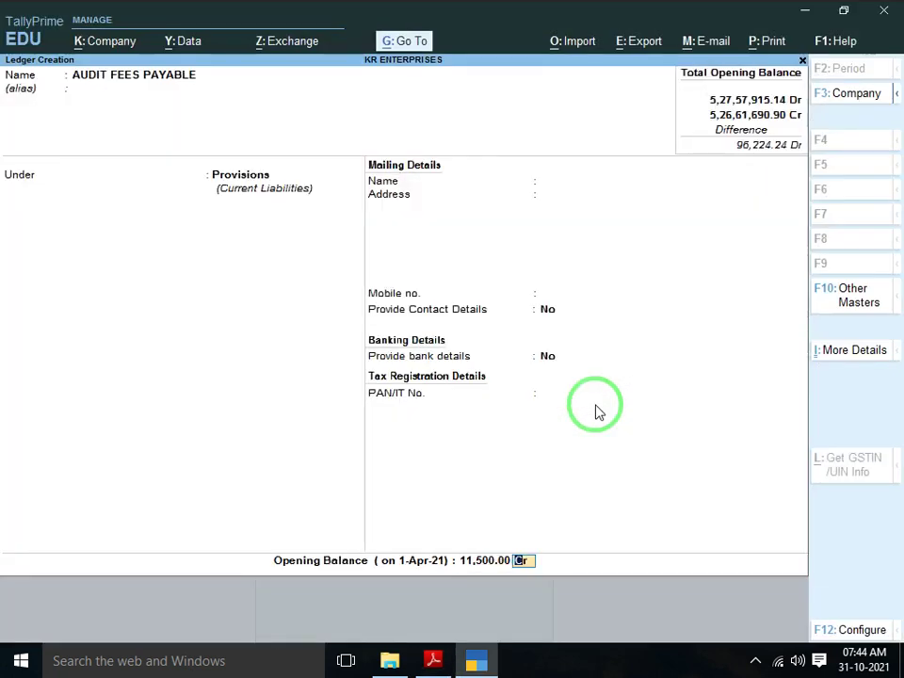
key(Return)
key(Return)
key(alt+Tab)
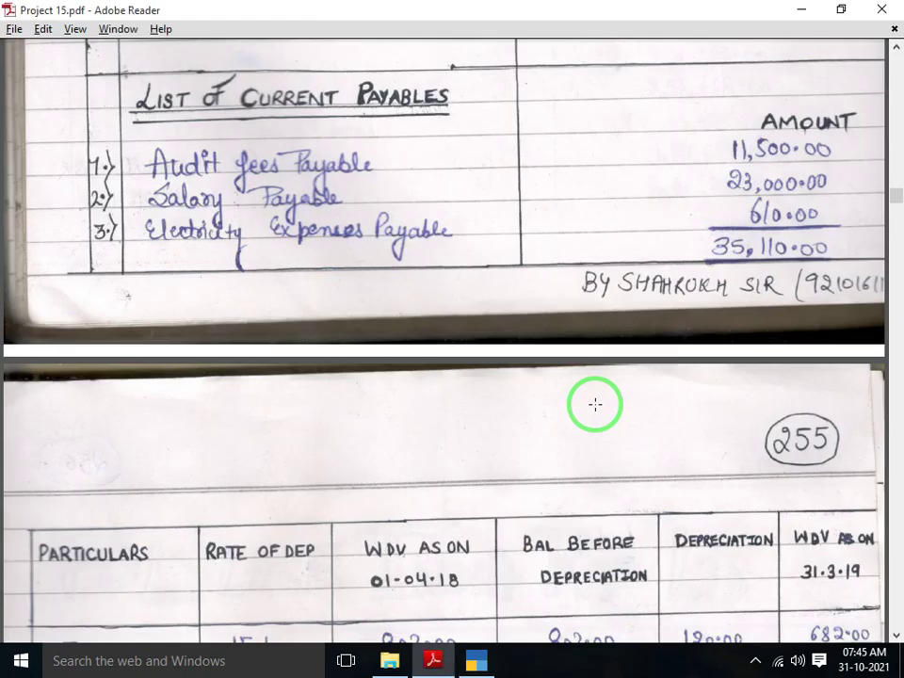
scroll(595, 404, down, 10)
scroll(595, 404, up, 5)
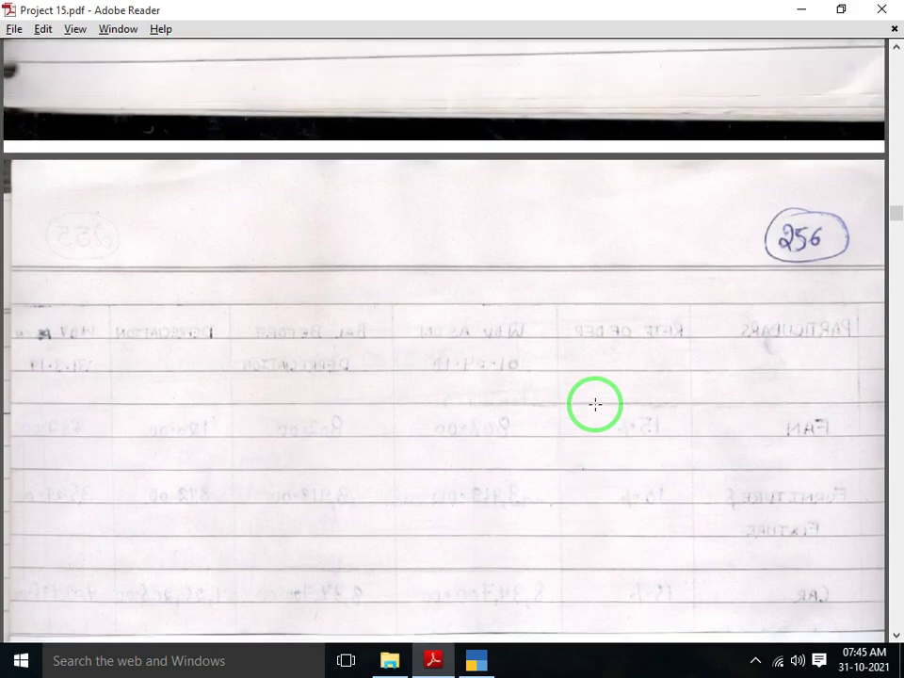
scroll(595, 404, up, 10)
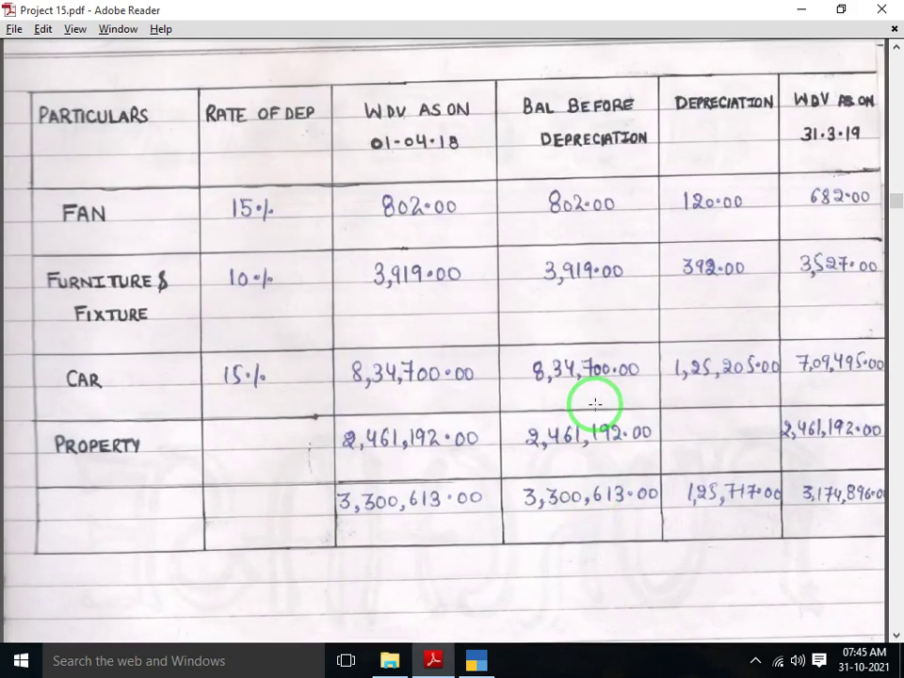
scroll(595, 404, up, 5)
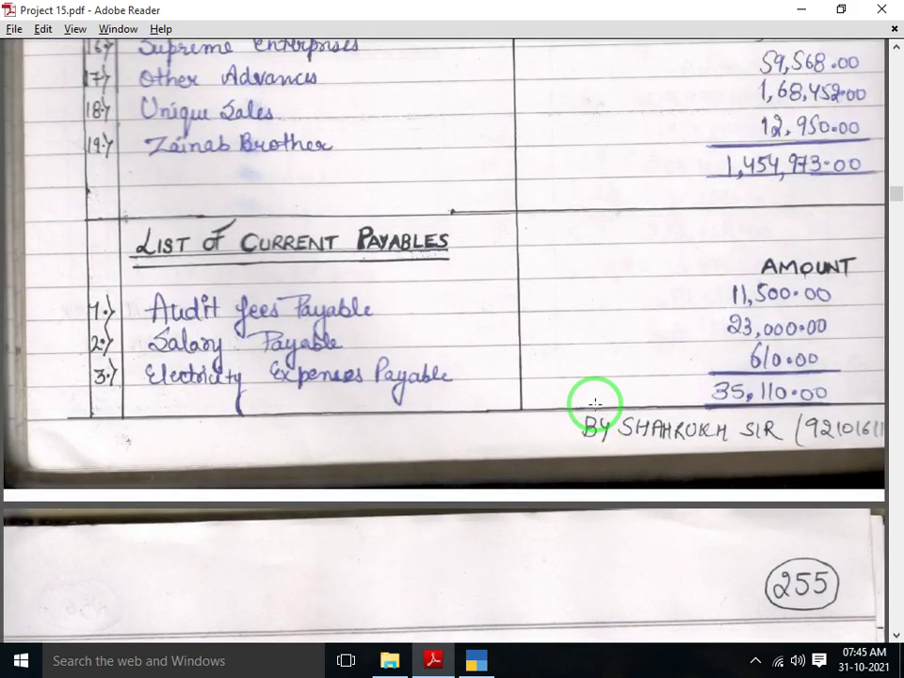
scroll(595, 404, down, 2)
Create SALARY PAYABLE under Provisions with a 23,000.00 Cr opening balance
key(alt+Tab)
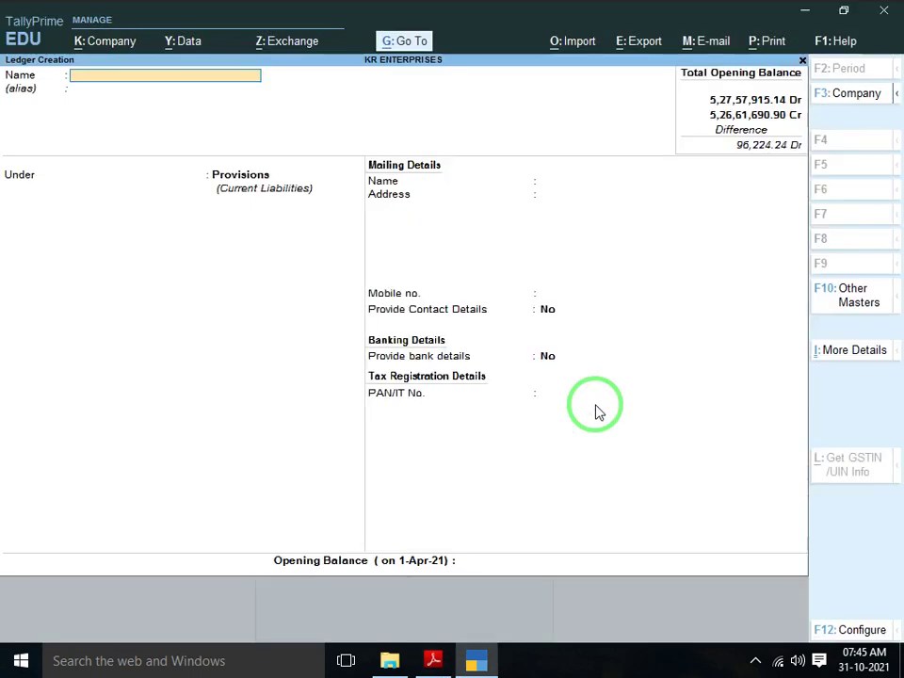
text(SALARY PAYABLE)
key(Return)
key(Return)
key(Return)
key(Return)
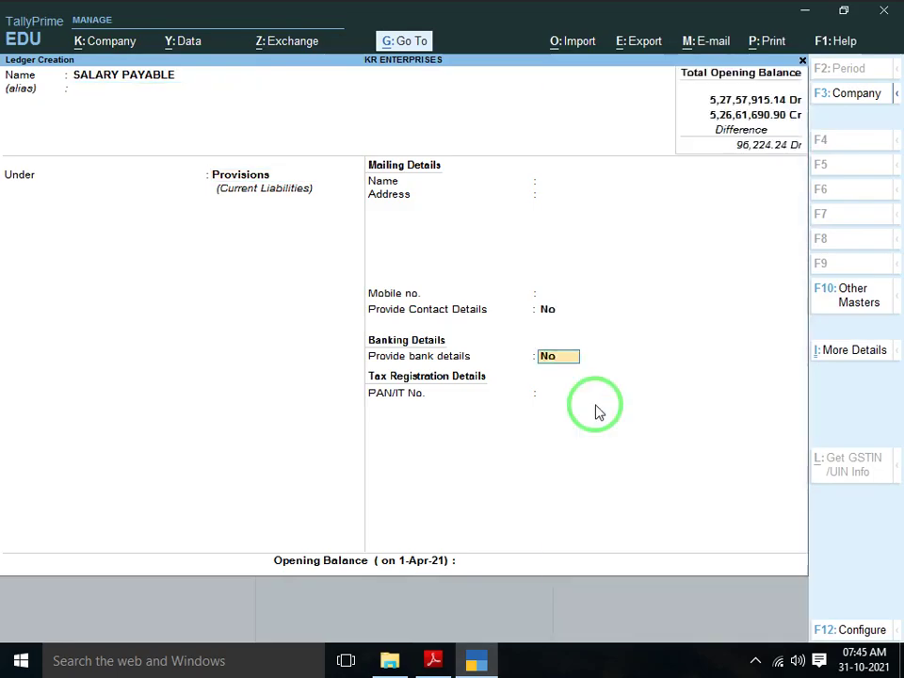
key(alt+Tab)
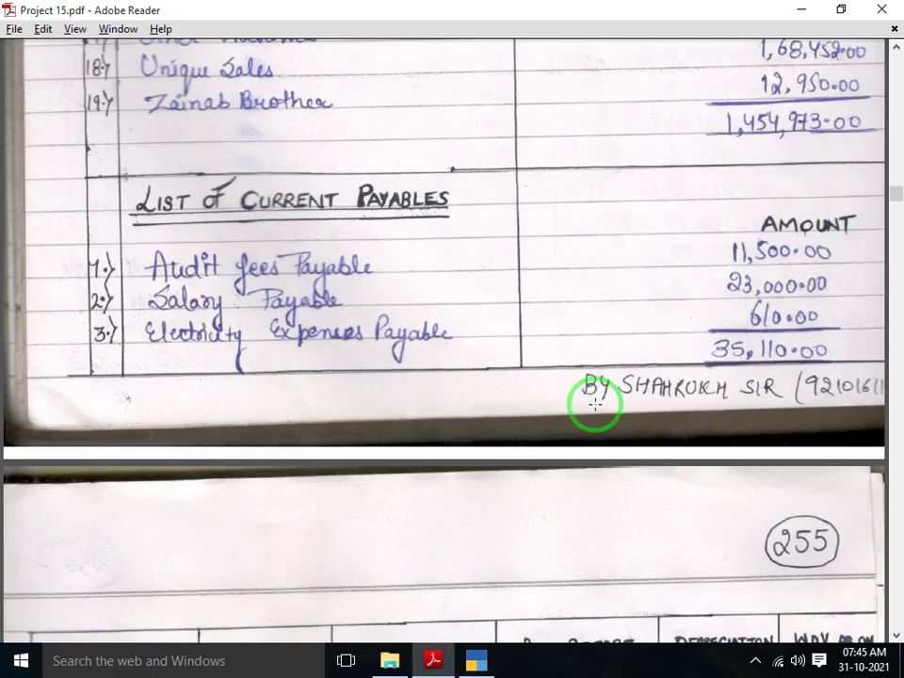
key(alt+Tab)
text(23000)
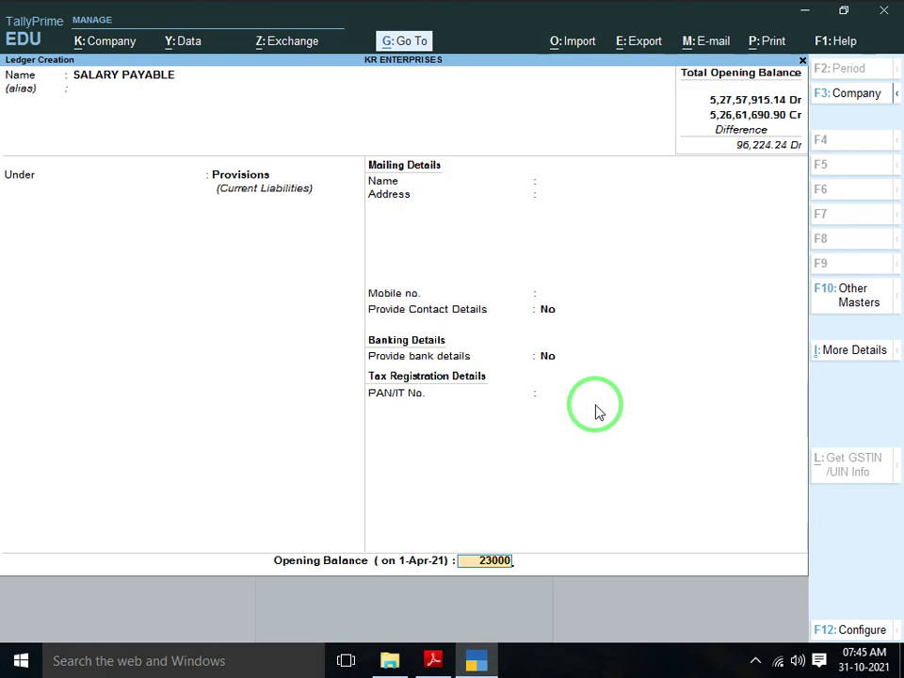
key(Return)
key(Return)
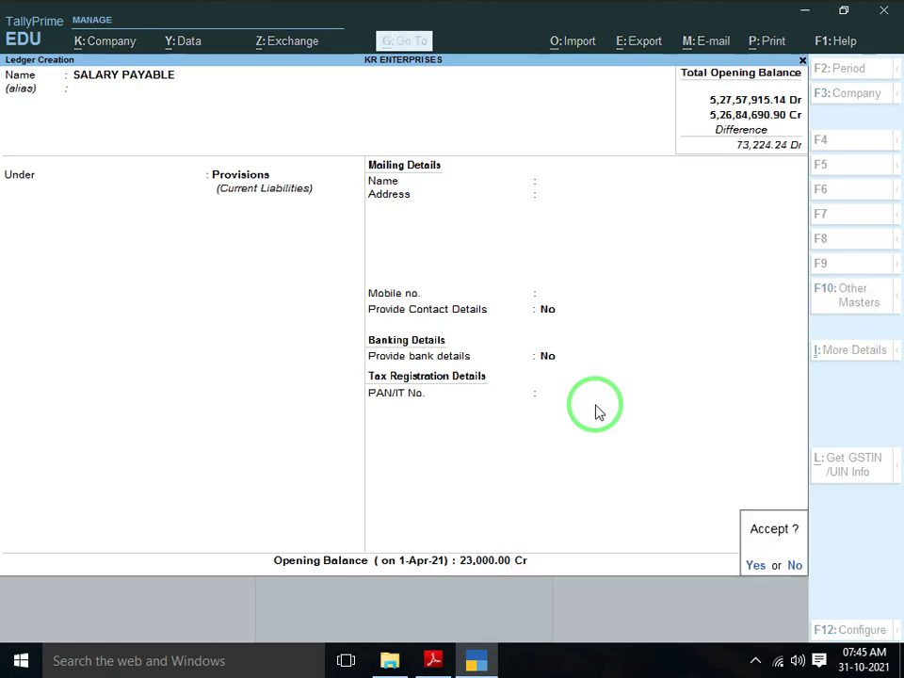
key(Return)
Enter the next ledger name ELECTRICTY EXPENSE PAYABLE, checking the spelling against the PDF
key(alt+Tab)
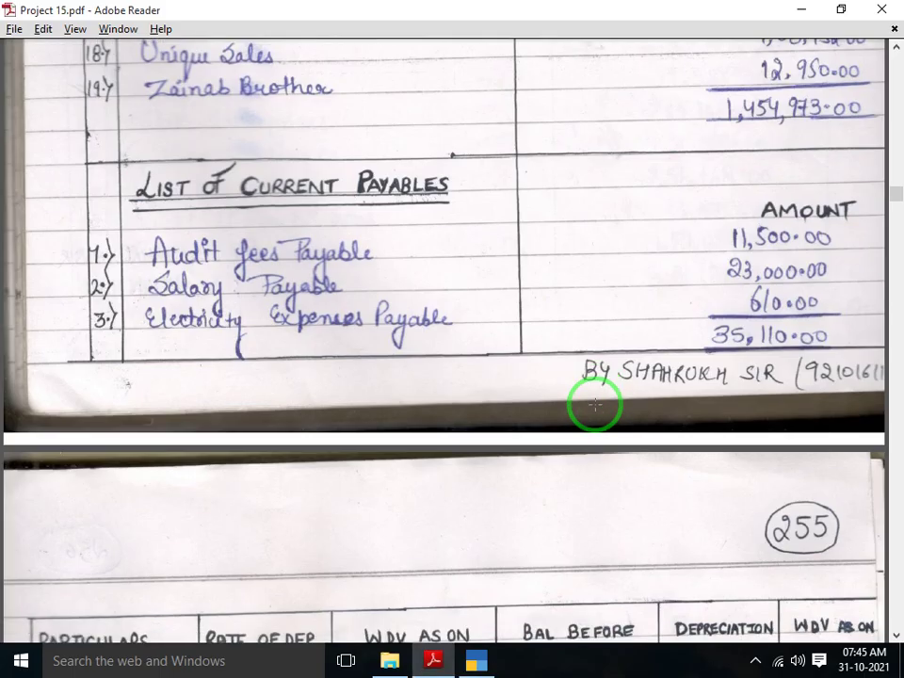
scroll(595, 405, down, 1)
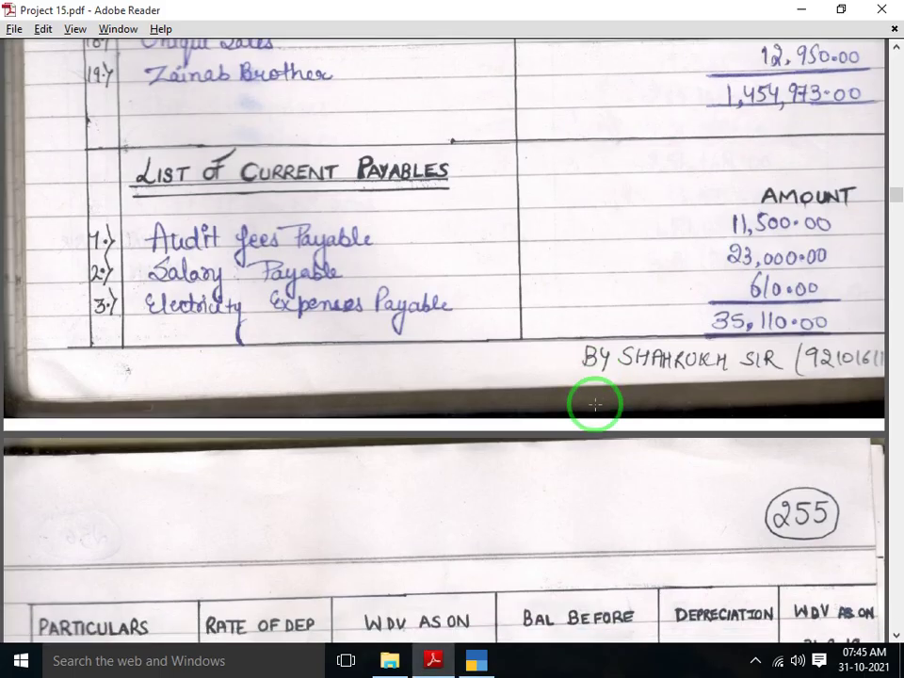
key(alt+Tab)
text(W)
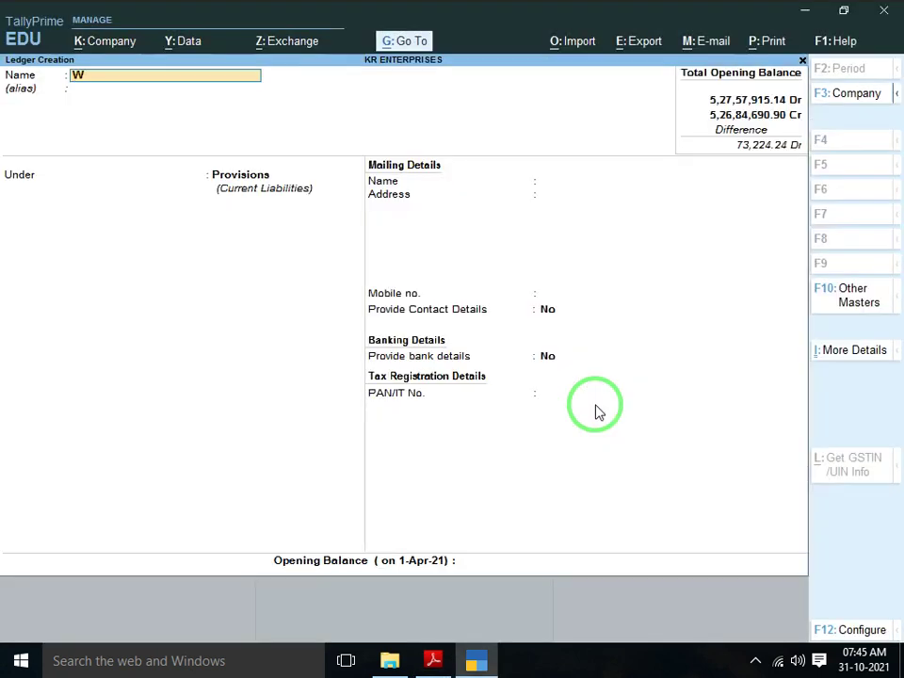
key(BackSpace)
text(ELECTRIC)
key(BackSpace)
key(BackSpace)
key(BackSpace)
text(RE)
key(BackSpace)
key(BackSpace)
key(BackSpace)
key(alt+Tab)
key(alt+Tab)
text(R)
key(BackSpace)
text(TRICTY EXP)
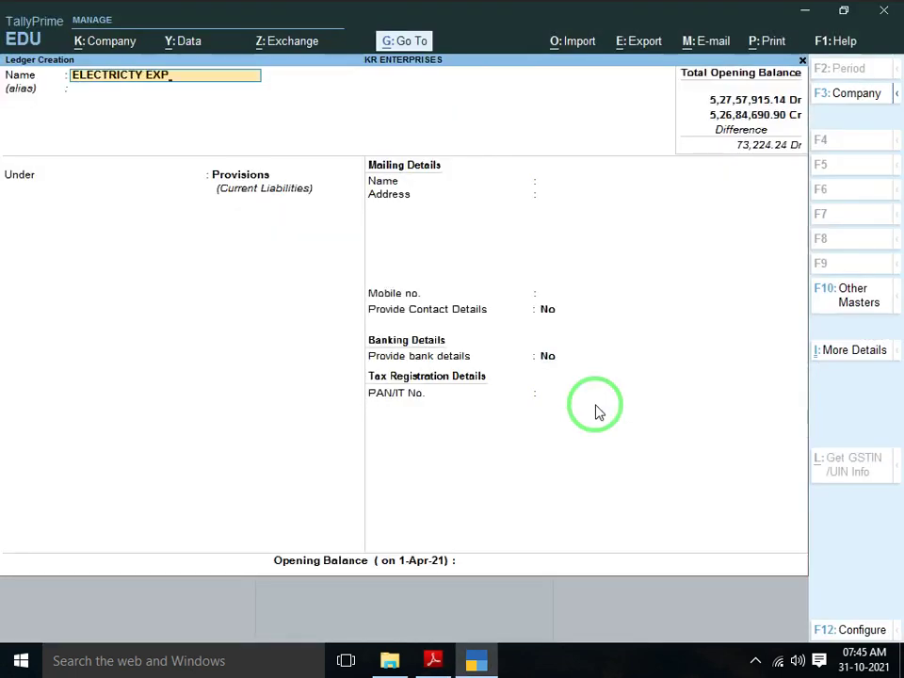
text(ENSE PAYABLE)
key(Return)
key(Return)
Put Electricty Expense Payable under Provisions with a 610.00 Cr opening balance and save it
key(Return)
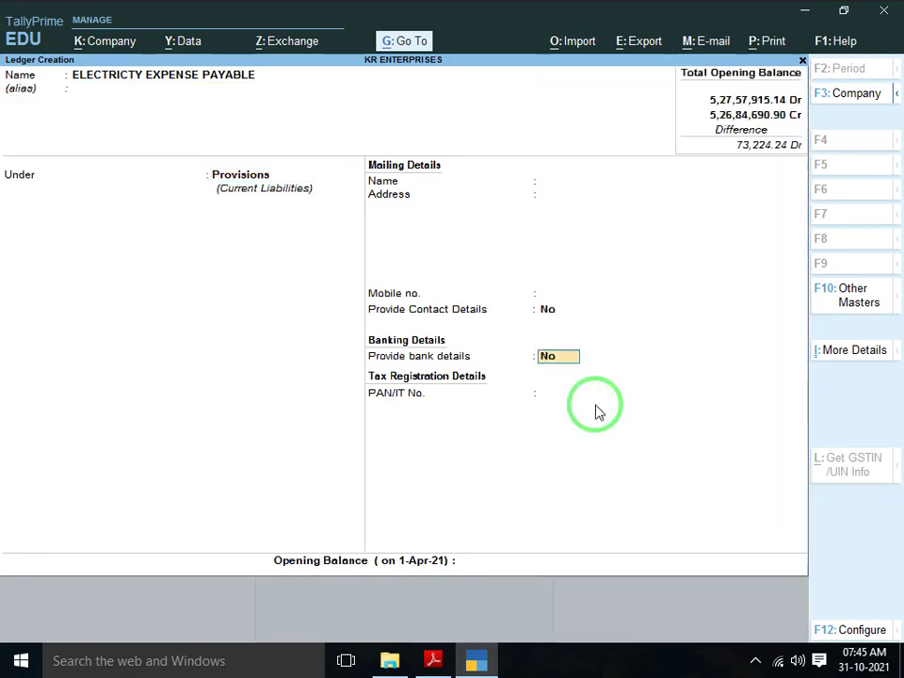
key(Return)
key(Return)
key(alt+Tab)
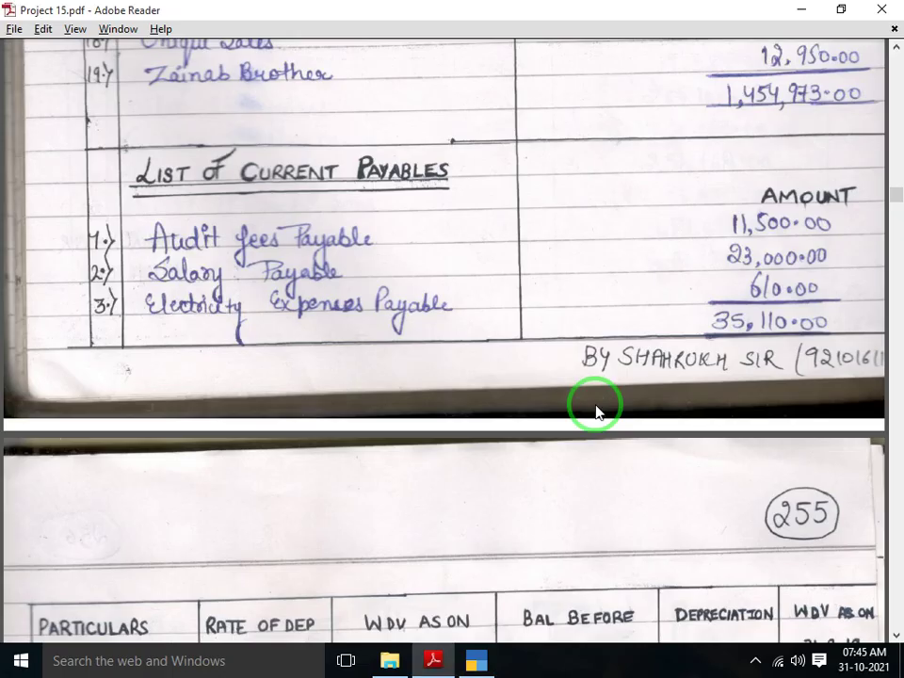
key(alt+Tab)
text(610)
key(Return)
key(Return)
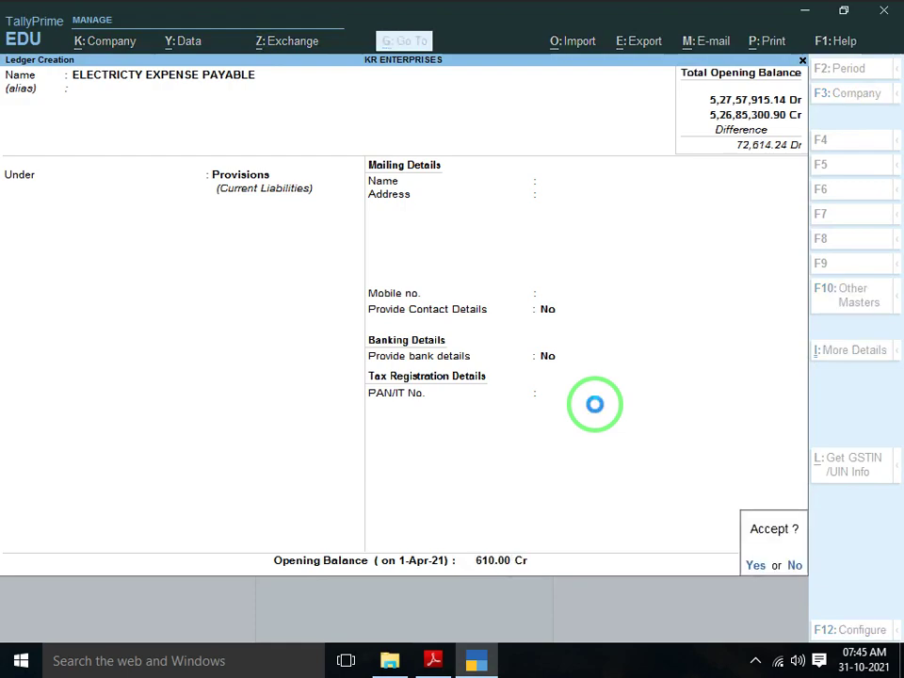
key(Return)
key(alt+Tab)
Scroll Project 15.pdf to page 255's depreciation schedule for Fan, Furniture & Fixture, Car and Property
scroll(595, 405, down, 1)
scroll(595, 405, down, 5)
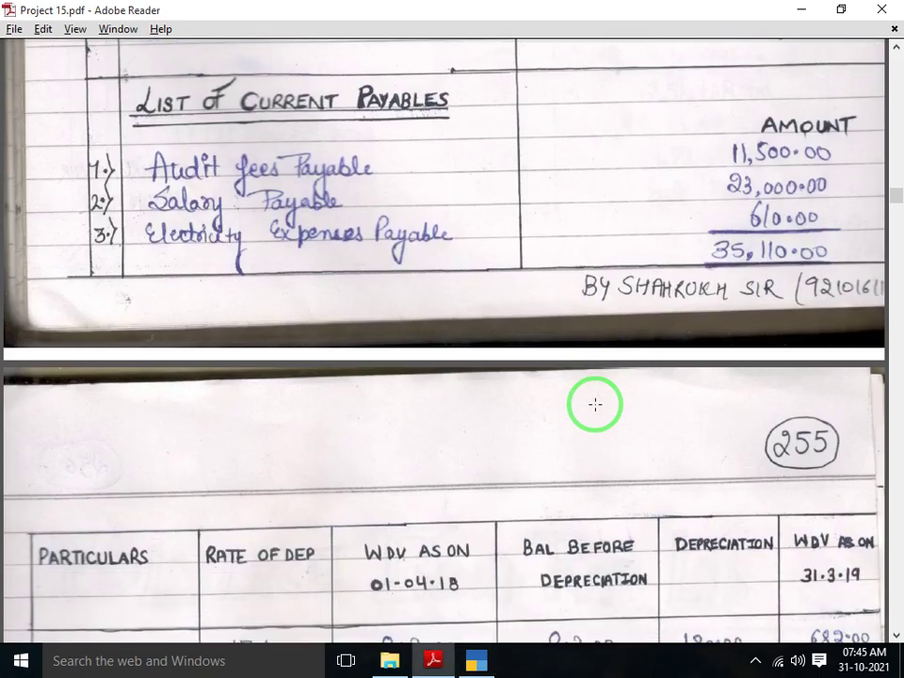
scroll(596, 405, down, 2)
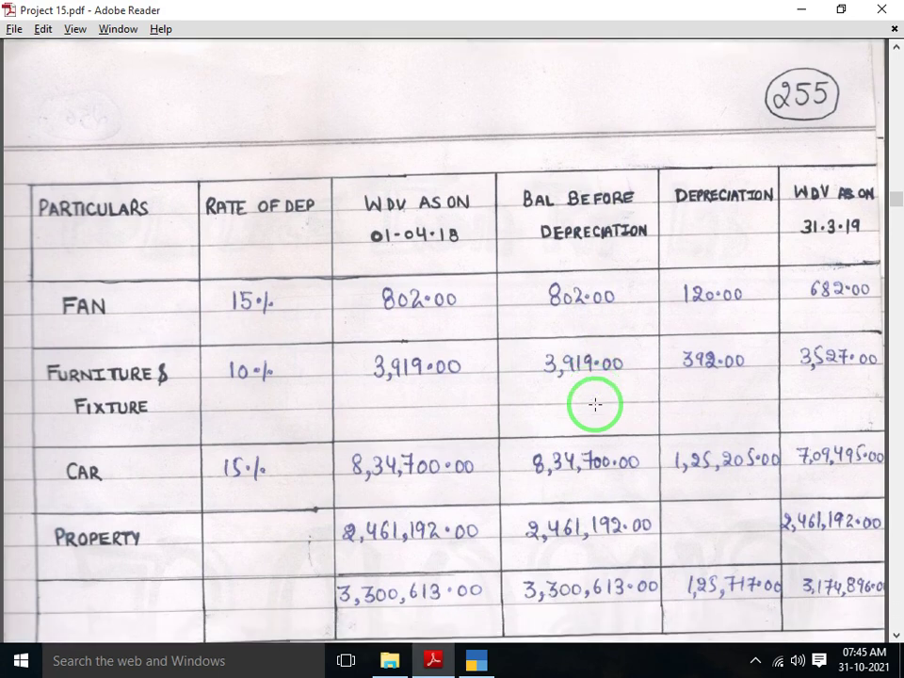
scroll(595, 405, down, 2)
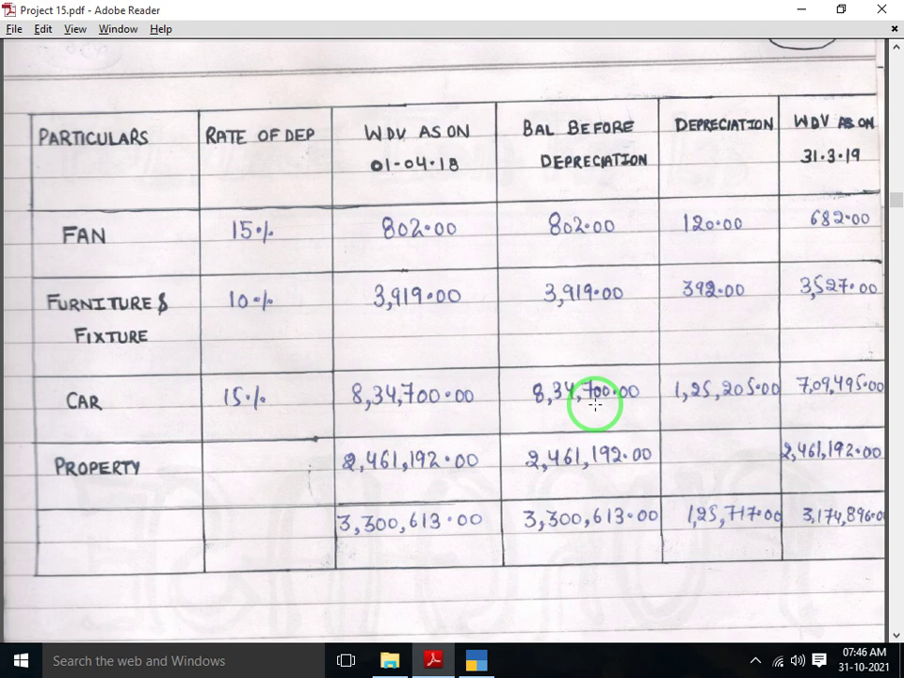
Review the PDF's depreciation schedule, then return to TallyPrime's Ledger Creation form
scroll(595, 405, down, 1)
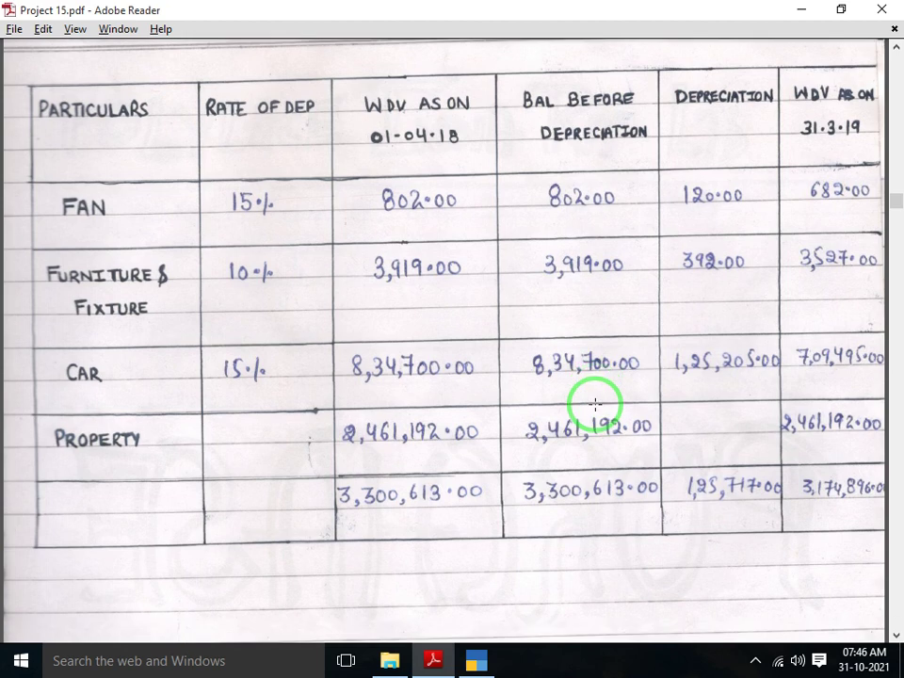
scroll(595, 404, down, 1)
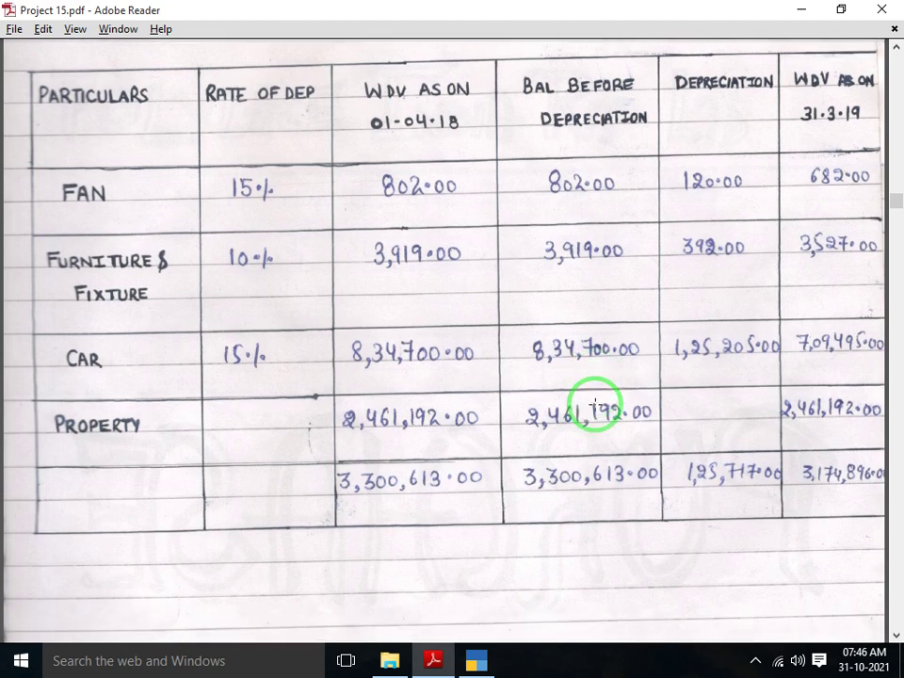
key(alt+Tab)
Name the new ledger FAN and place it under Fixed Assets
text(F)
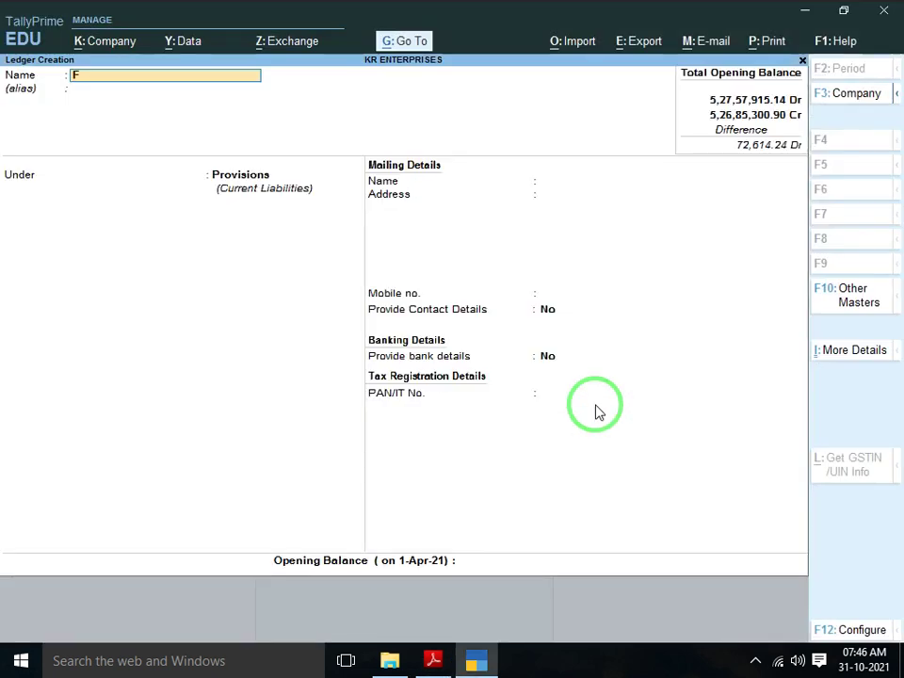
text(AN)
key(Return)
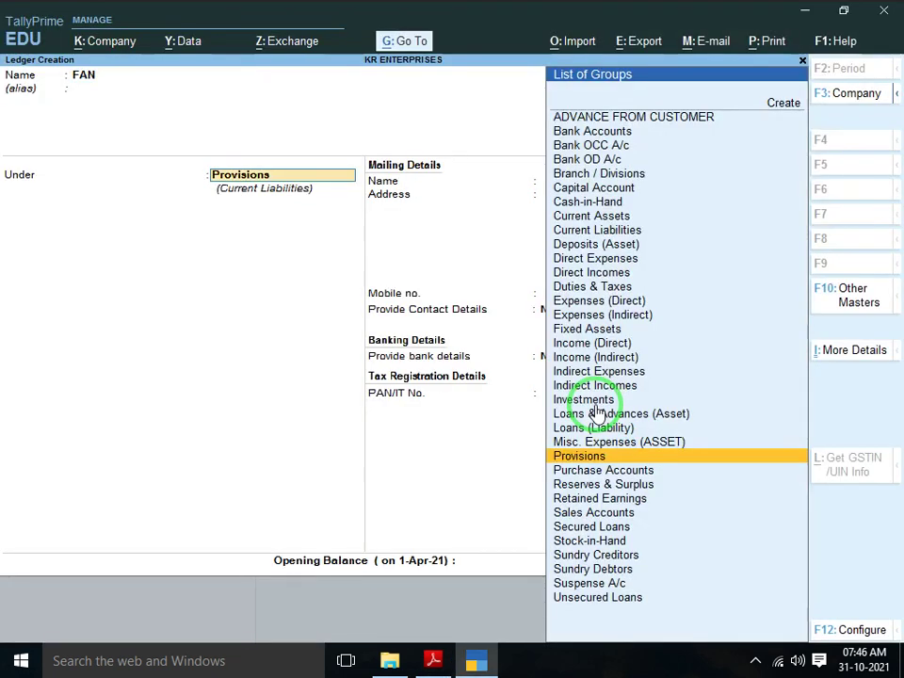
text(FIX)
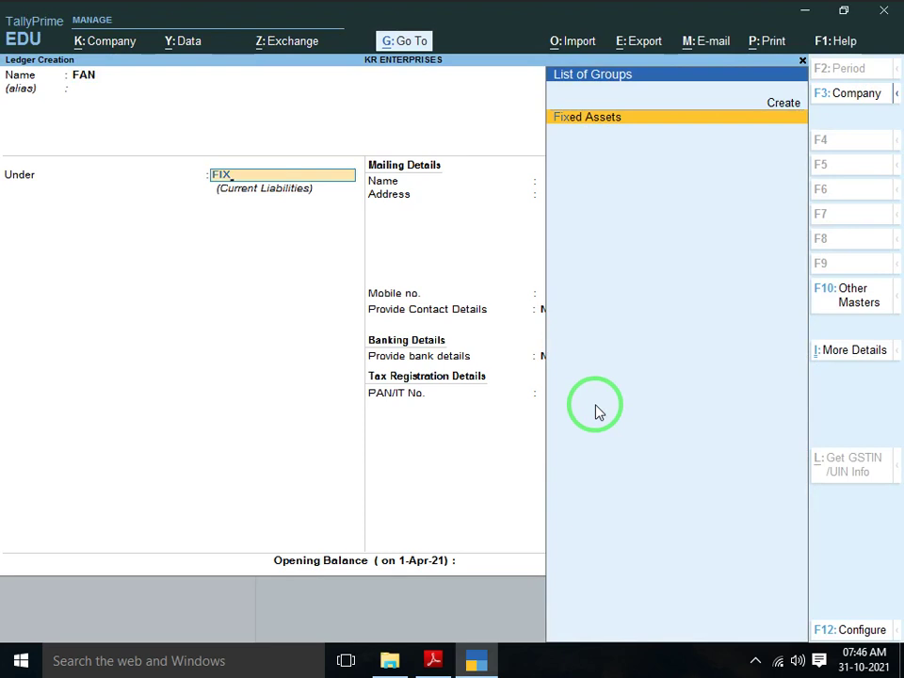
click(595, 411)
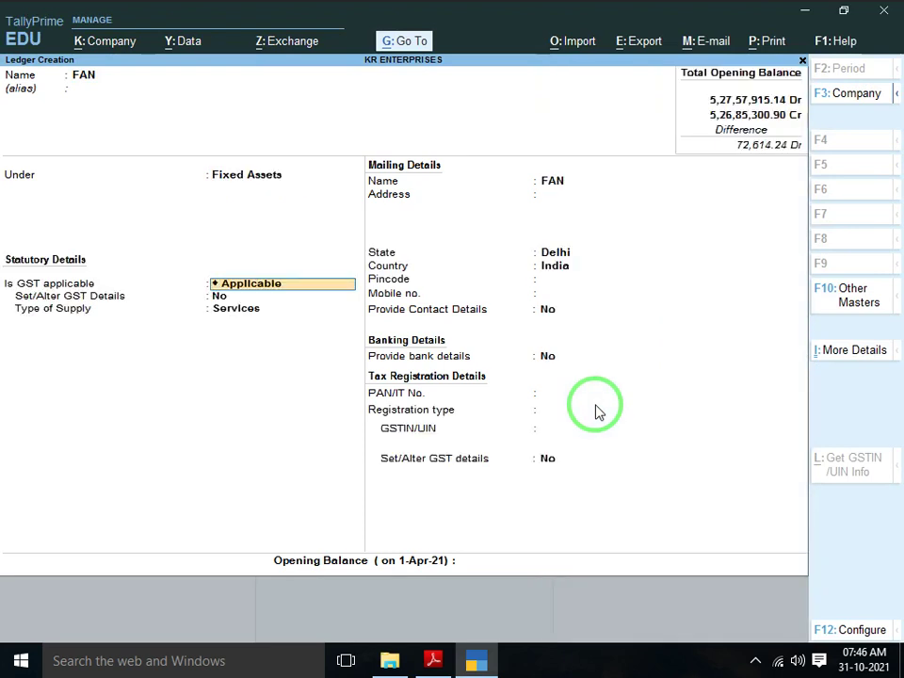
key(Return)
Set GST applicability for the FAN ledger to Not Applicable
key(BackSpace)
key(Down)
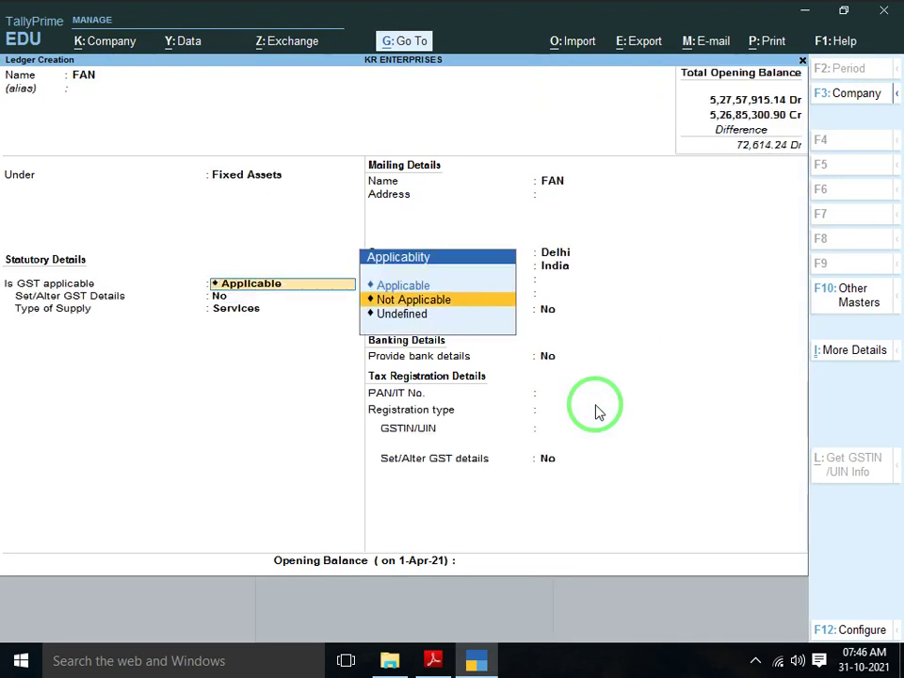
key(Down)
key(Return)
key(Up)
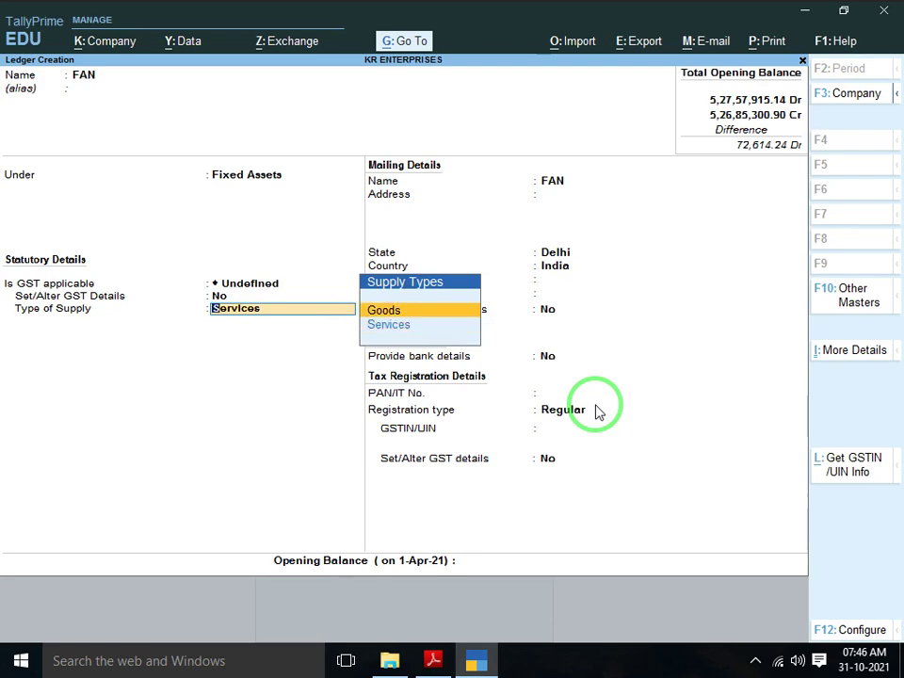
key(BackSpace)
key(BackSpace)
key(BackSpace)
key(Return)
key(Up)
key(Up)
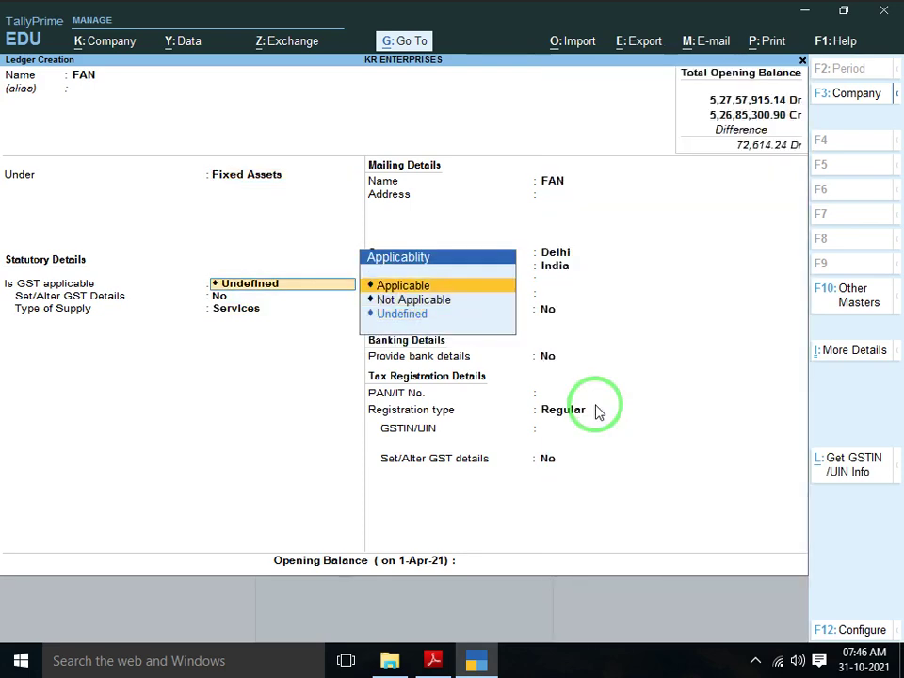
key(Down)
key(Return)
Make FAN Unregistered with a 682.00 Dr opening balance from the PDF, and save it
key(Return)
key(Return)
key(Return)
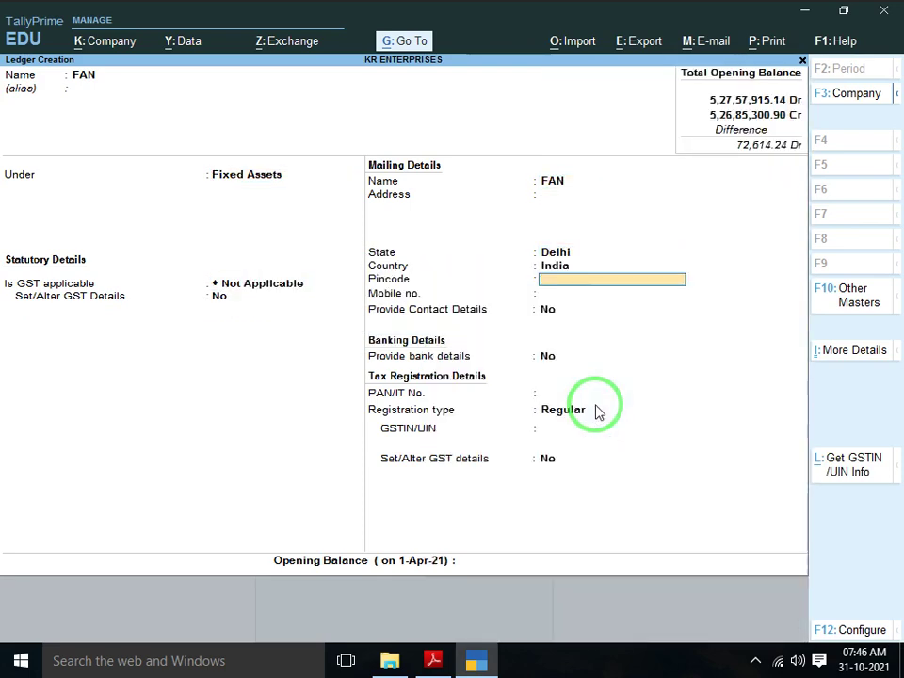
key(Return)
key(Return)
key(Return)
key(Return)
key(Return)
key(Down)
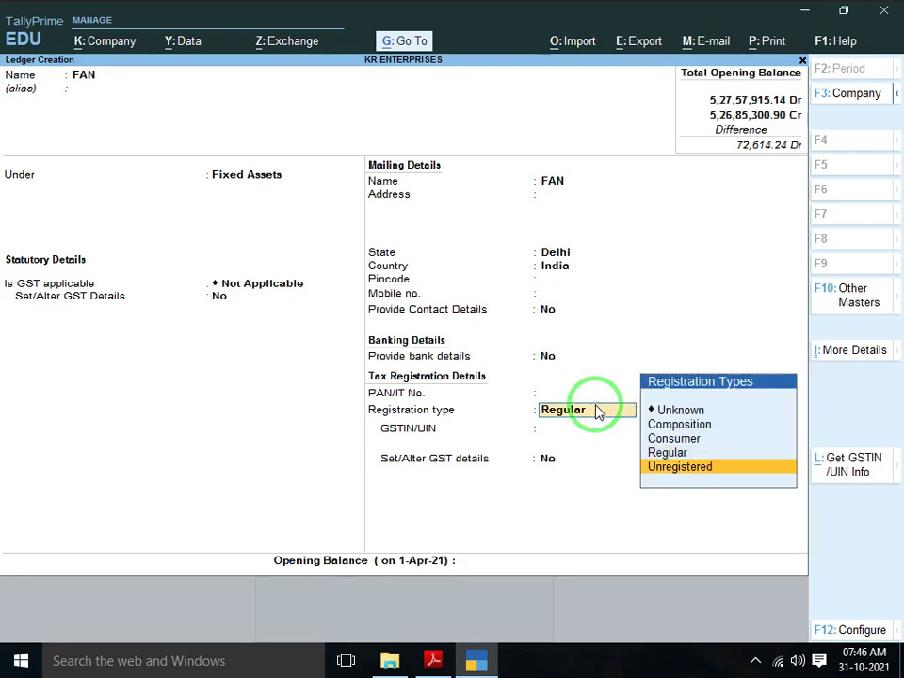
key(Return)
key(alt+Tab)
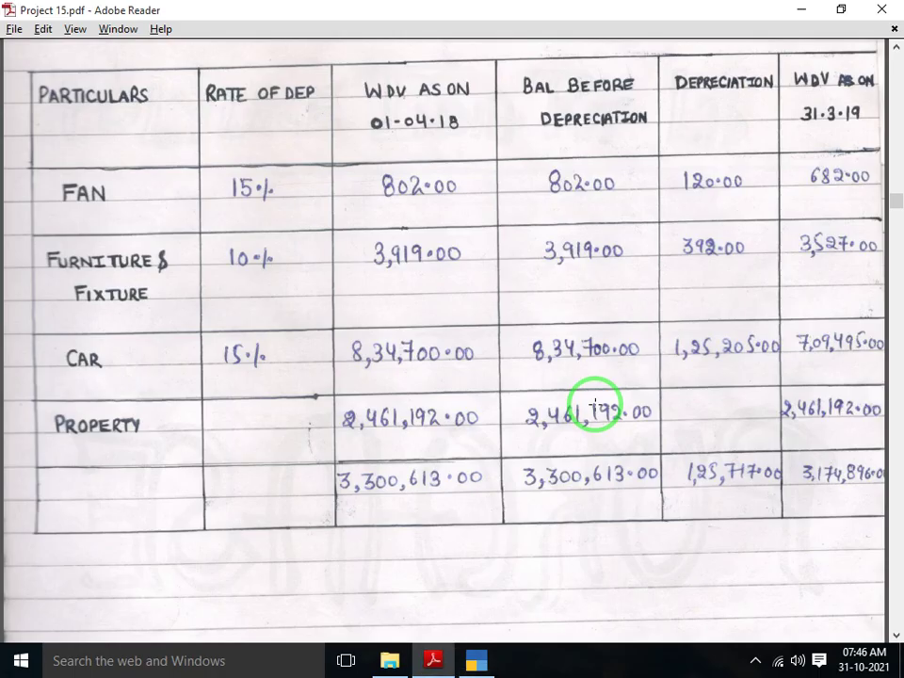
key(alt+Tab)
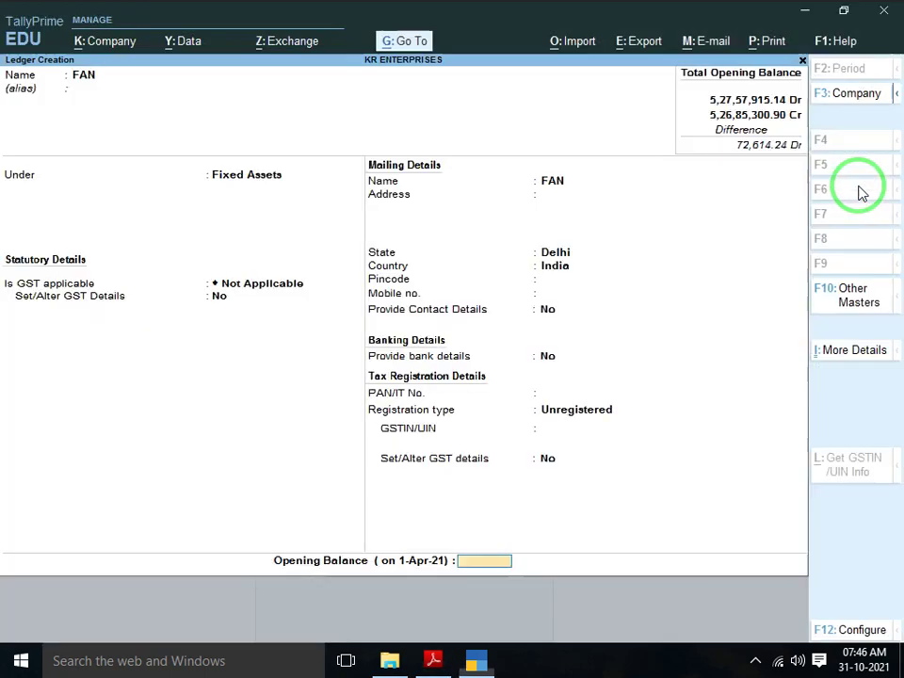
text(682)
key(Return)
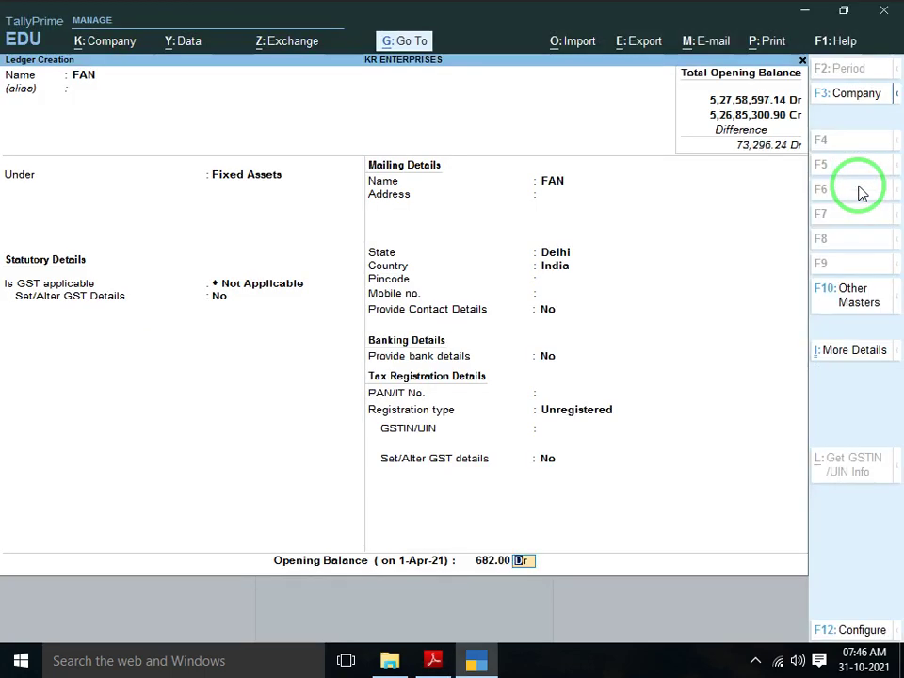
key(Return)
key(Return)
key(alt+Tab)
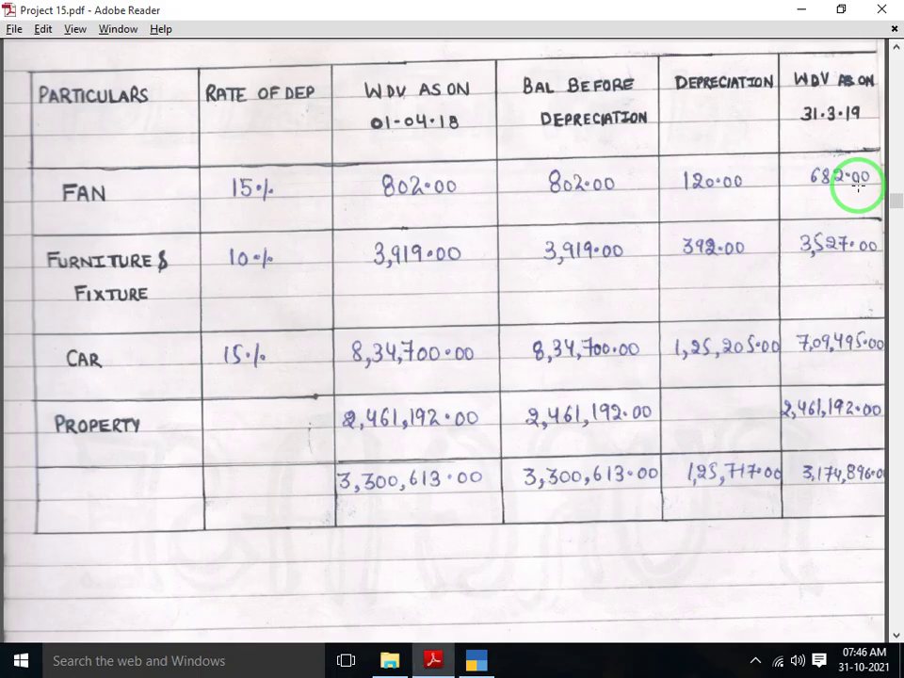
scroll(859, 186, down, 1)
scroll(859, 186, down, 1)
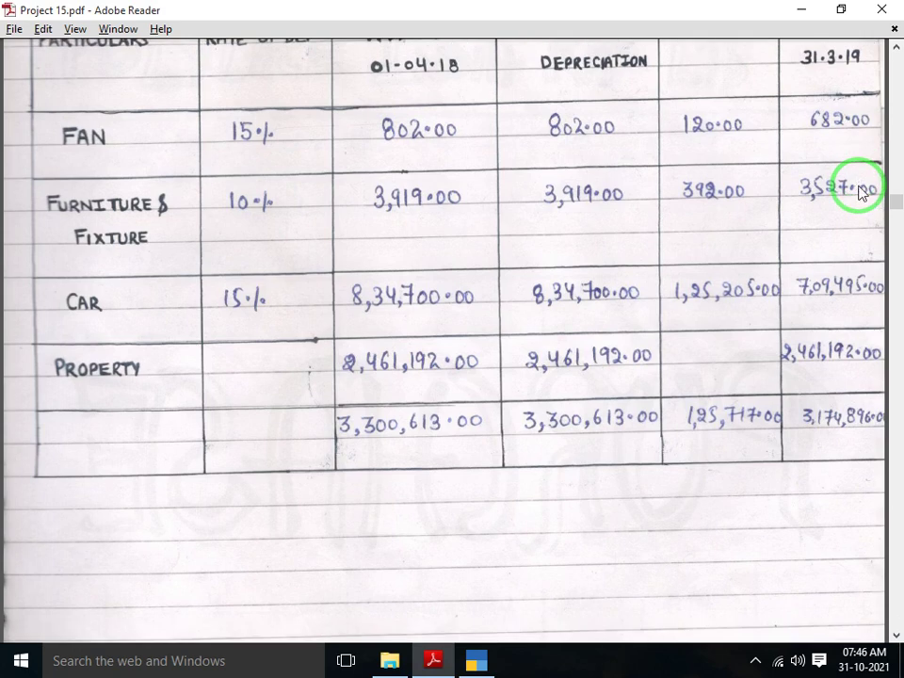
Create ledger FURNITURE & FIXTER with GST Not Applicable and Unregistered registration type
key(alt+Tab)
text(FURNTI)
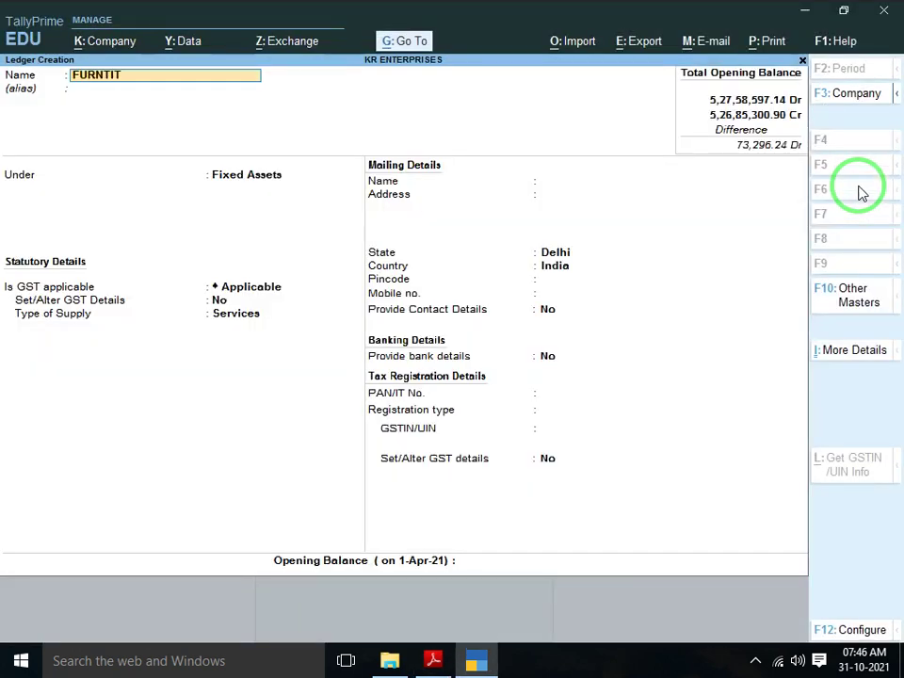
key(BackSpace)
key(BackSpace)
key(BackSpace)
key(BackSpace)
text(NITURE & FIX)
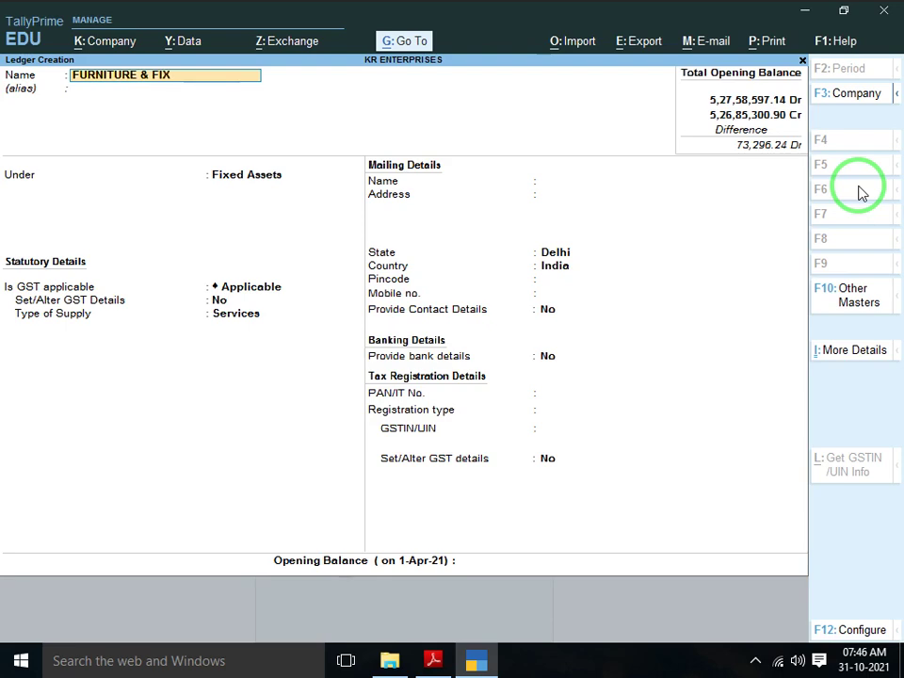
text(TER)
key(Return)
key(Return)
key(Return)
key(Return)
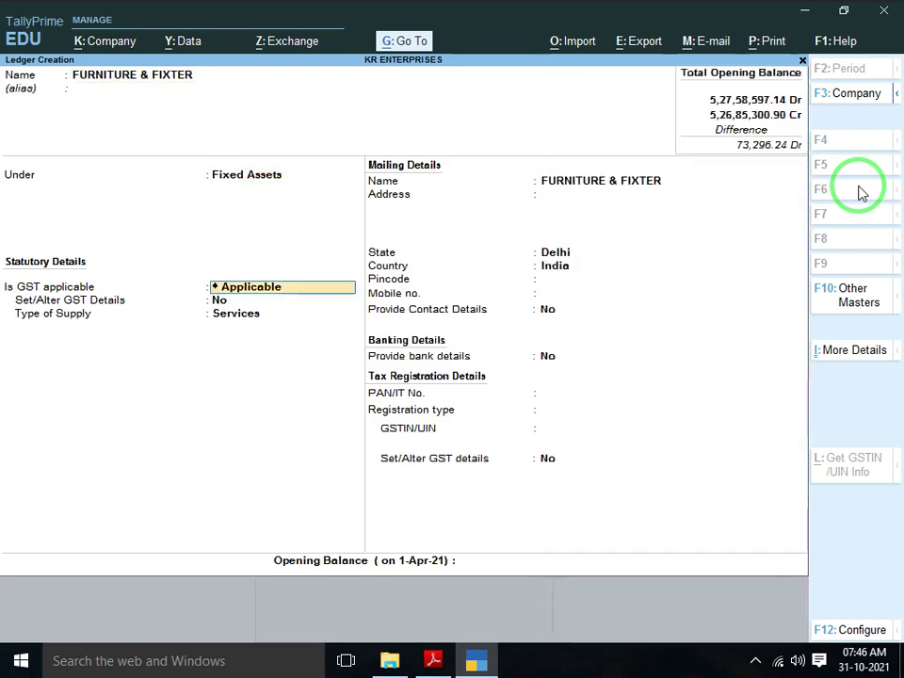
key(BackSpace)
key(Down)
key(Return)
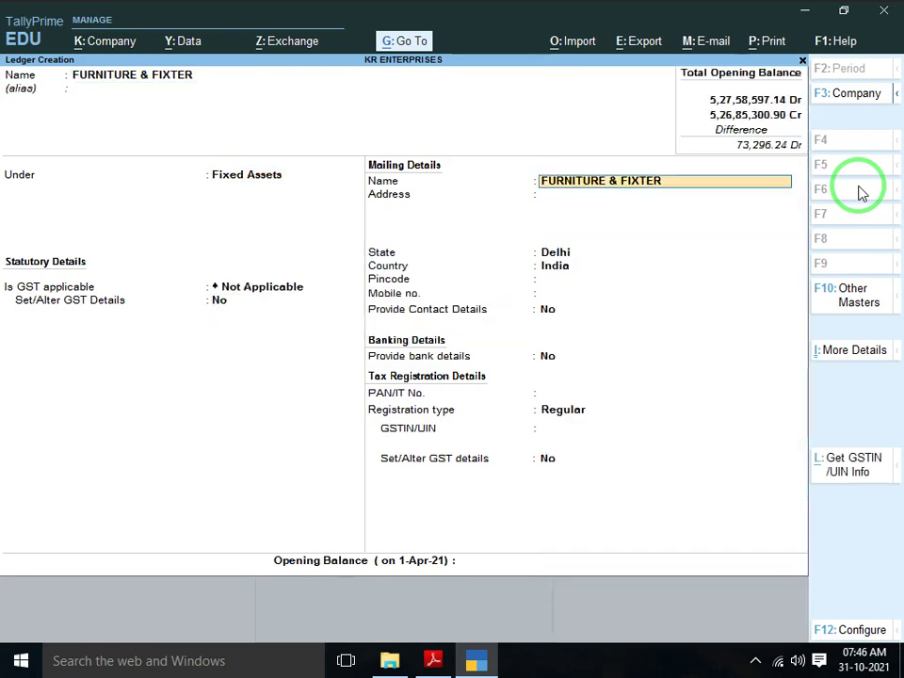
key(Return)
key(Return)
key(Return)
key(Return)
key(Return)
key(Return)
key(Return)
key(Return)
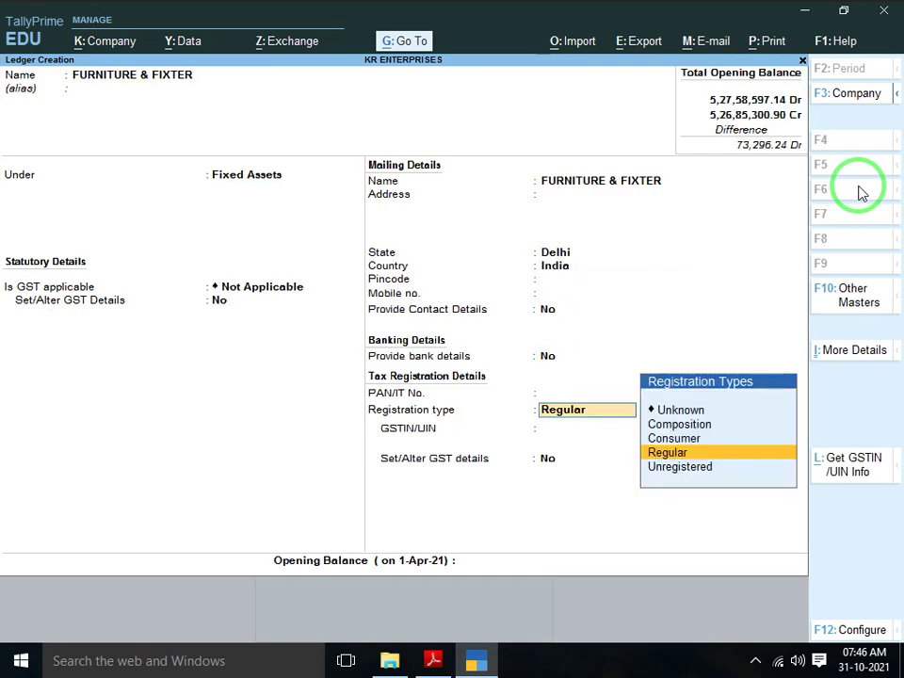
key(Down)
key(Return)
key(Return)
Give FURNITURE & FIXTER a 3,527.00 Dr opening balance from the PDF and save it
key(alt+Tab)
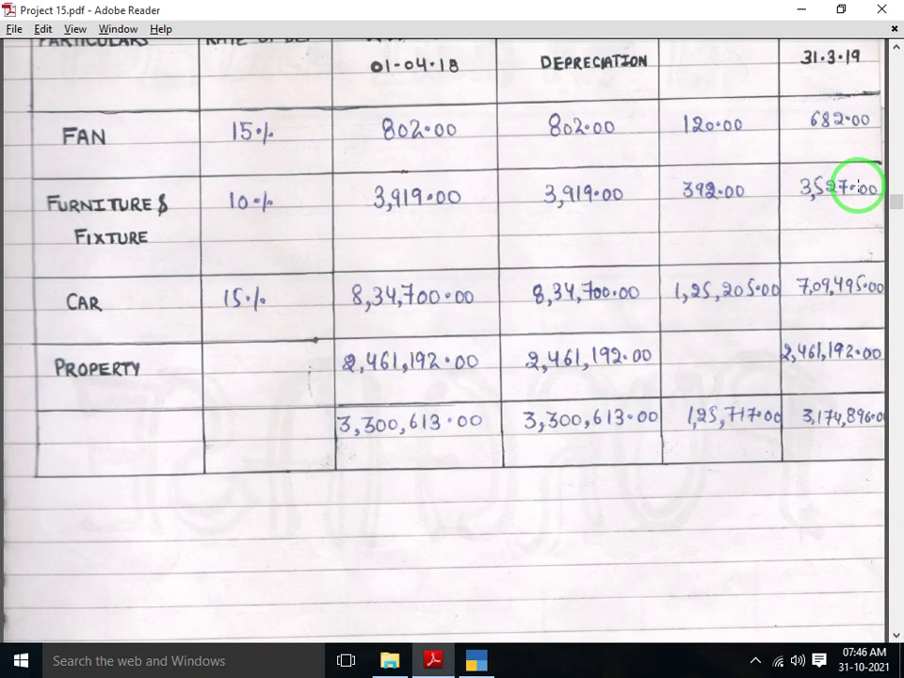
key(alt+Tab)
text(352)
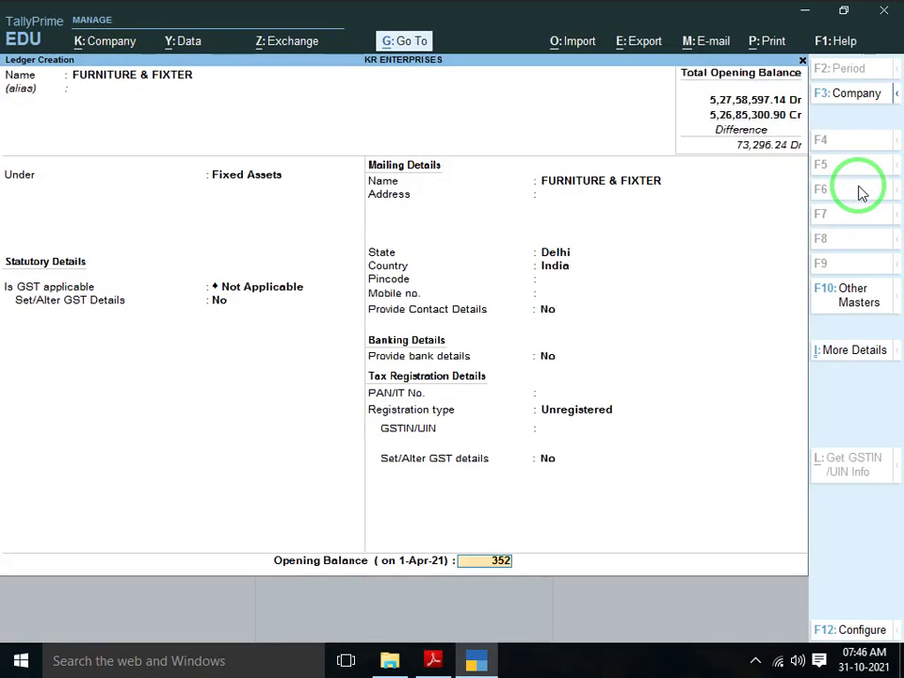
text(7)
key(Return)
key(Return)
key(alt+Tab)
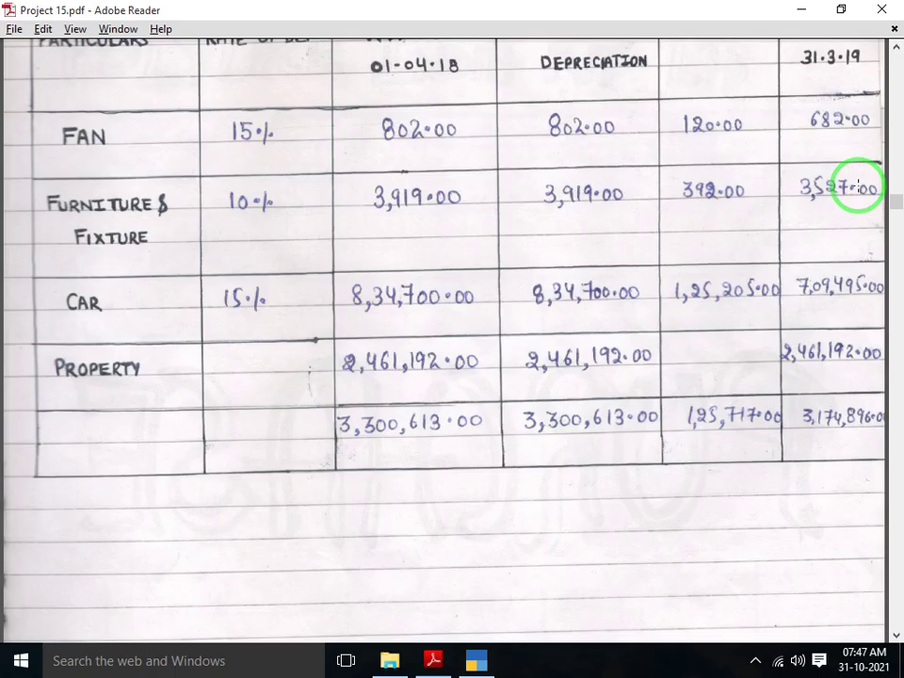
scroll(858, 186, down, 2)
key(alt+Tab)
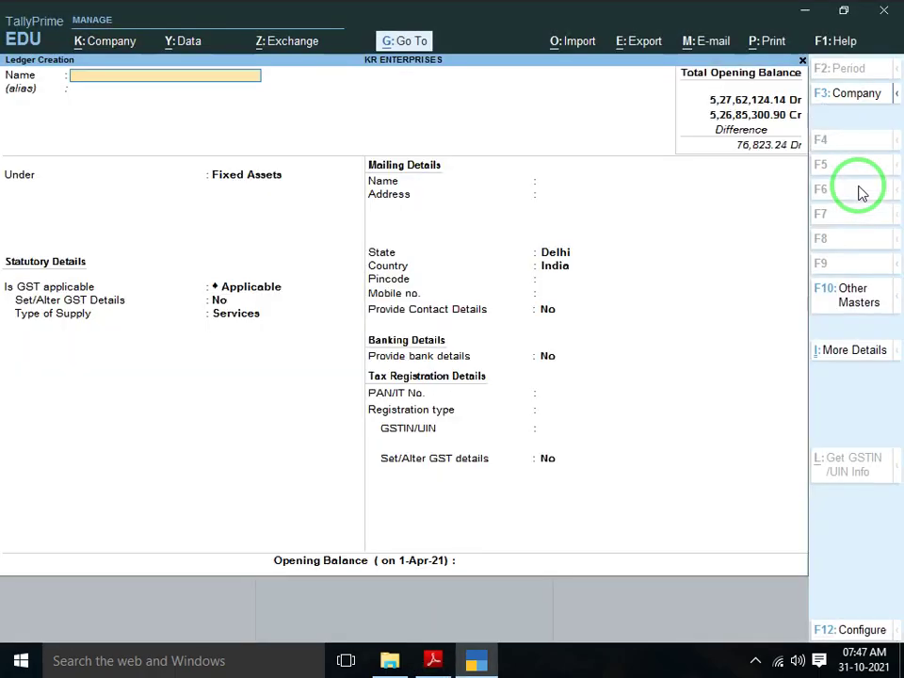
Create a CAR ledger under Fixed Assets, GST Not Applicable, Unregistered
text(CAR)
key(Return)
key(Return)
key(Return)
key(Return)
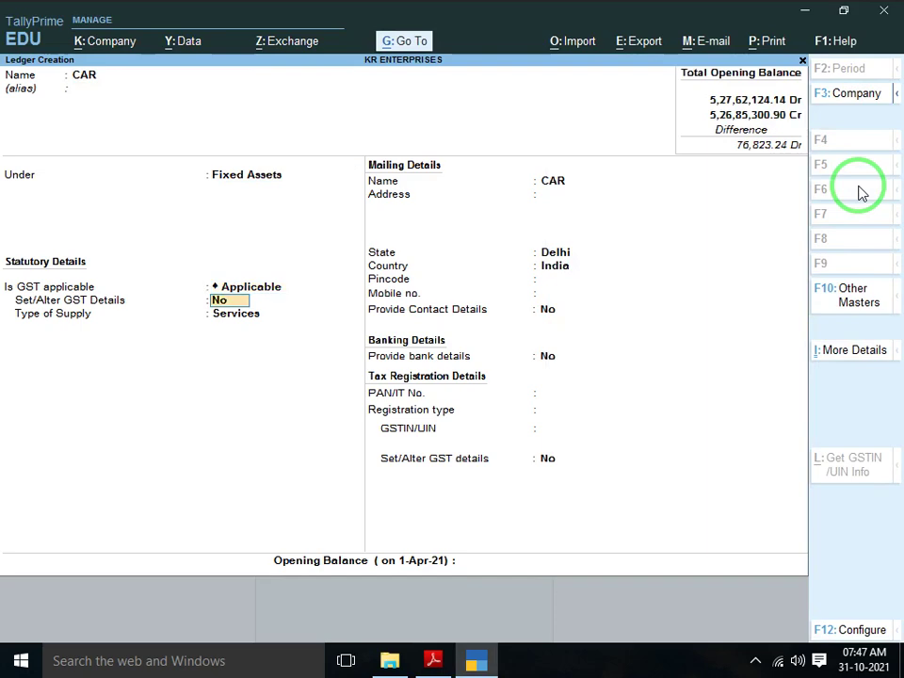
key(BackSpace)
key(Down)
key(Return)
key(Return)
key(Return)
key(Return)
key(Return)
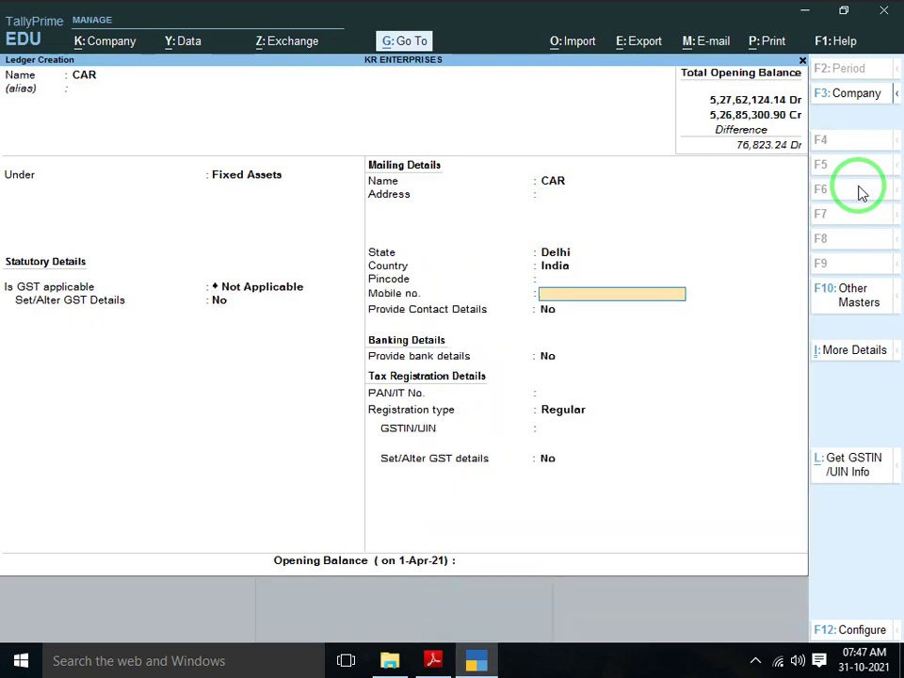
key(Return)
key(Return)
key(Return)
key(Return)
key(Down)
Enter CAR's 7,09,495 Dr opening balance from the PDF and save the ledger
key(Return)
key(Return)
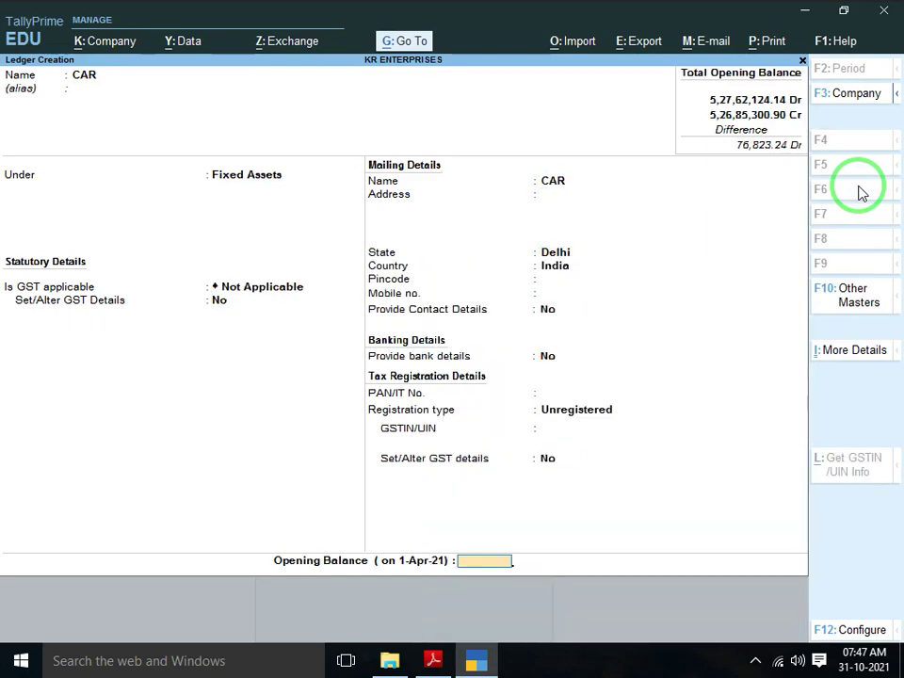
key(alt+Tab)
key(alt+Tab)
text(7,09,49)
text(5)
key(Return)
key(Return)
key(Return)
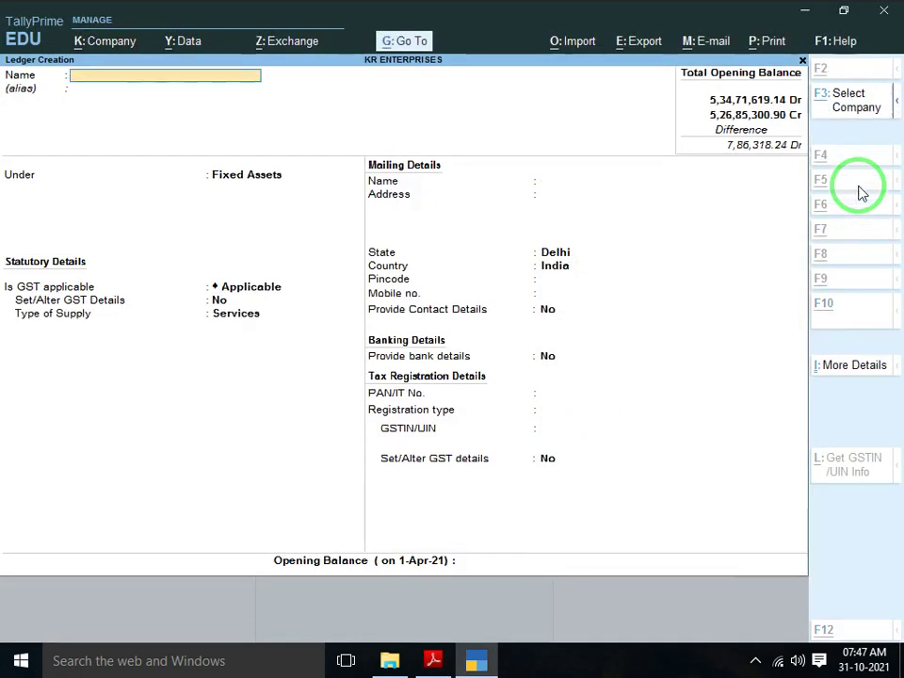
key(alt+Tab)
scroll(859, 185, down, 3)
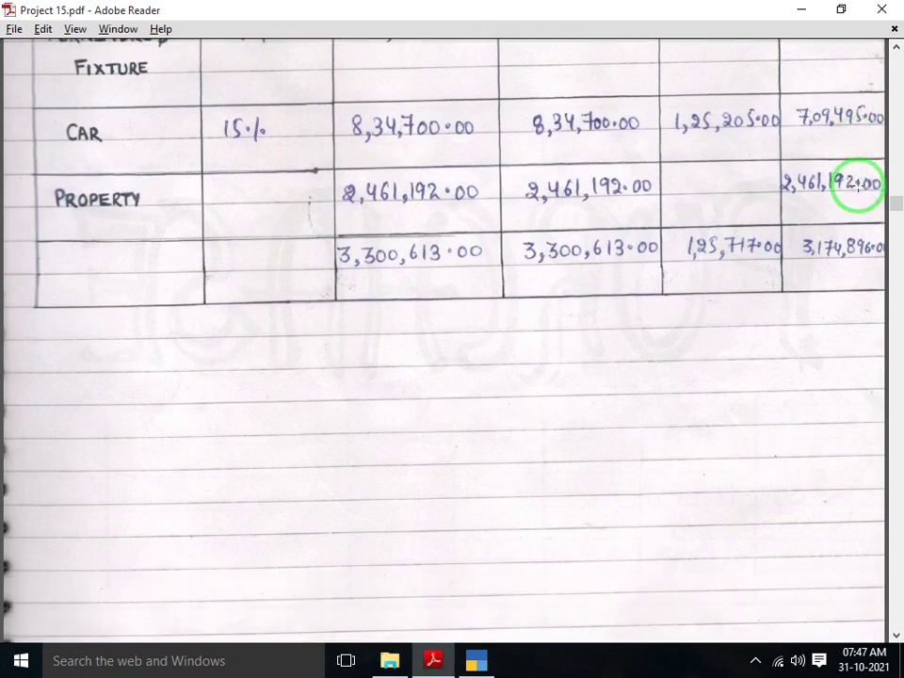
Create a PROPERTY ledger under Fixed Assets, GST Not Applicable, Unregistered, state Delhi
key(alt+Tab)
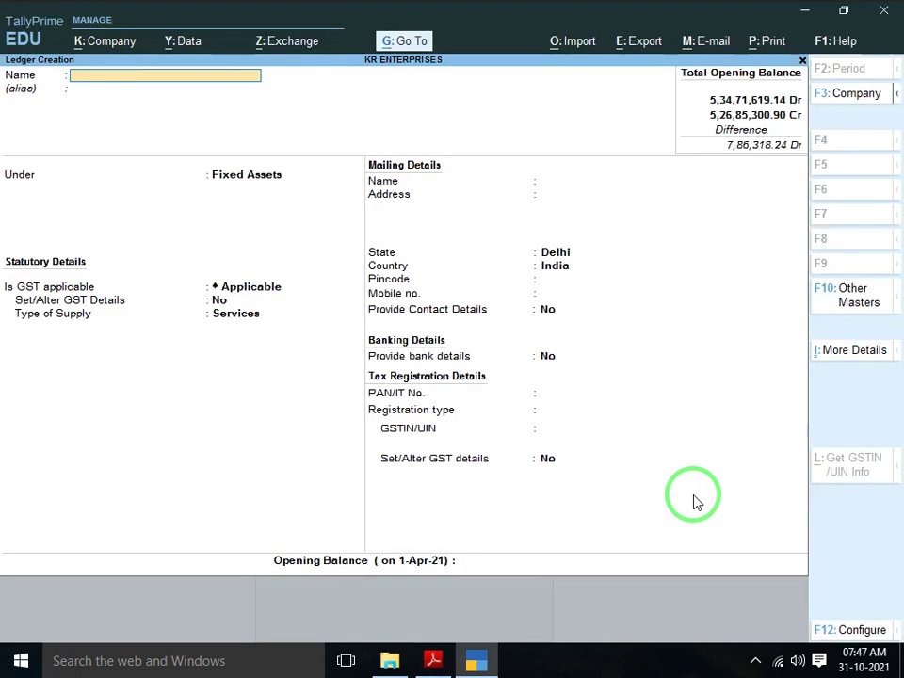
text(PRO)
text(PER)
key(Return)
key(Return)
key(Return)
key(Return)
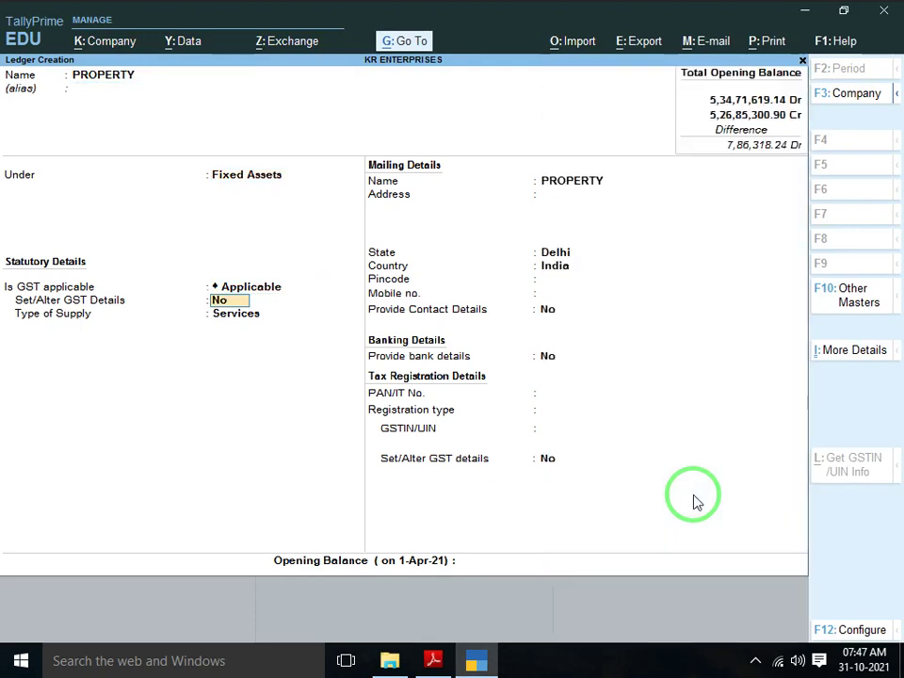
key(BackSpace)
key(Down)
key(Down)
key(Return)
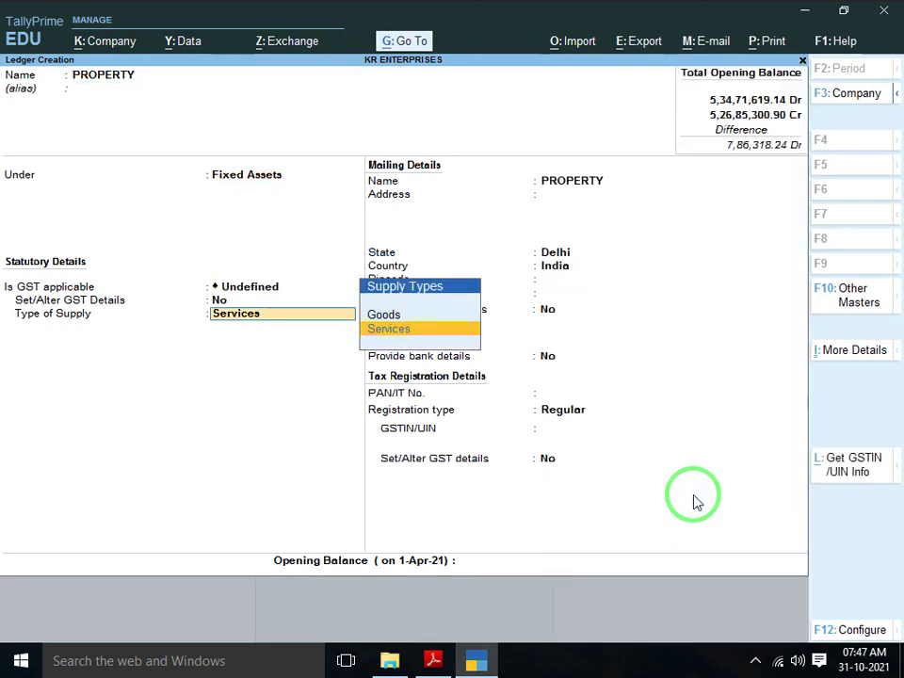
key(BackSpace)
key(BackSpace)
key(Return)
key(Up)
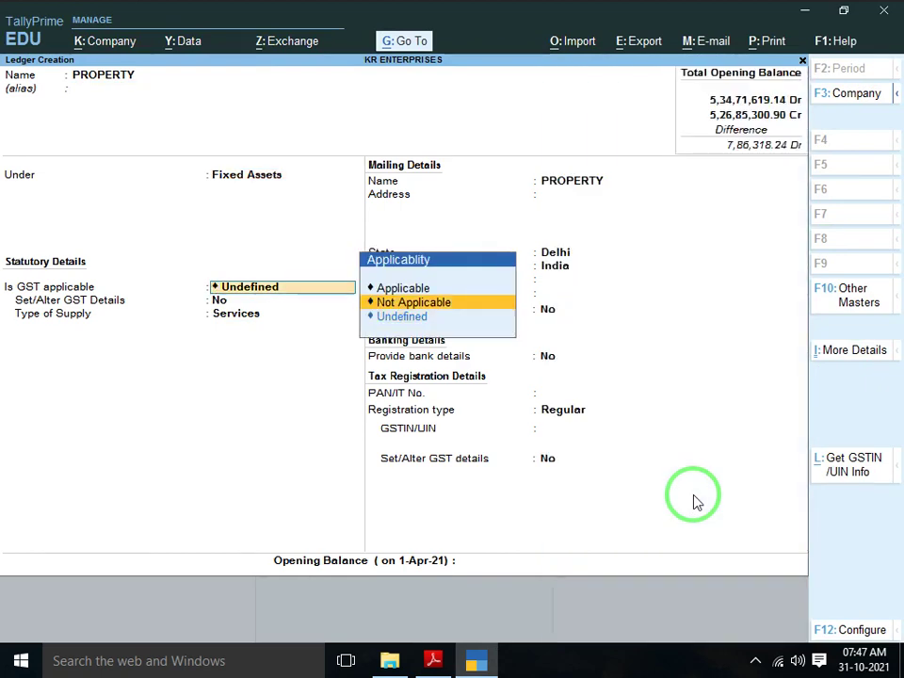
key(Return)
key(Return)
key(Return)
key(Return)
key(Return)
key(Return)
key(Return)
key(Return)
key(Return)
key(Return)
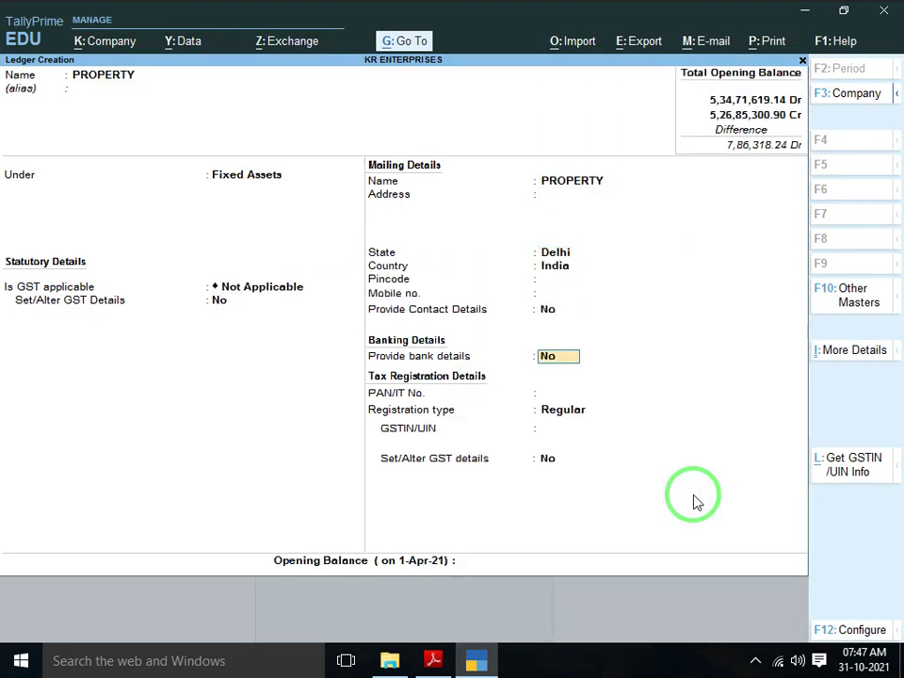
key(Down)
key(Return)
key(Return)
Enter PROPERTY's 24,61,192.00 Dr opening balance, checking the amount in the PDF
key(alt+Tab)
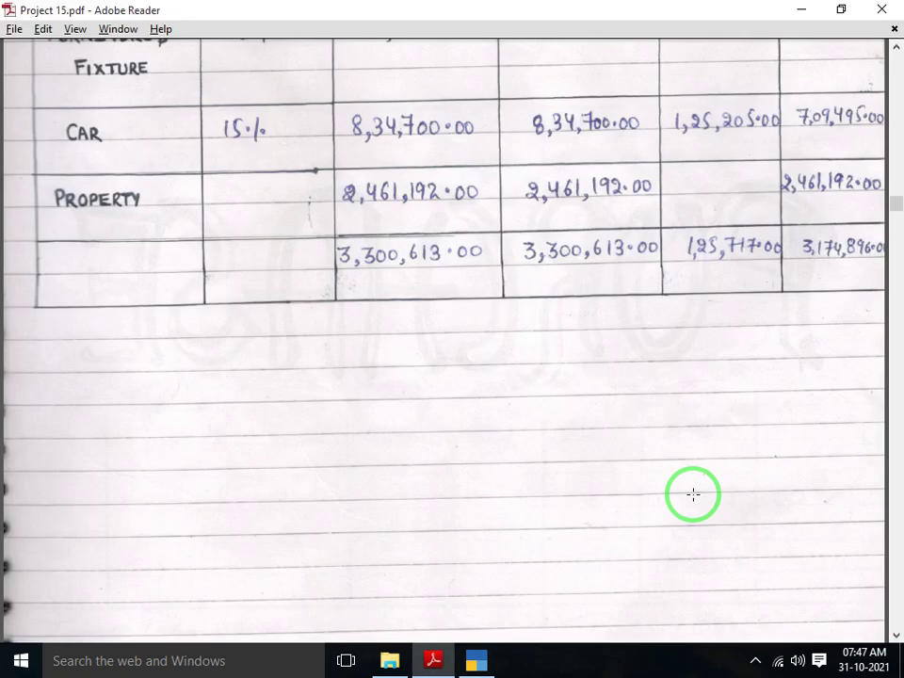
key(alt+Tab)
text(2461)
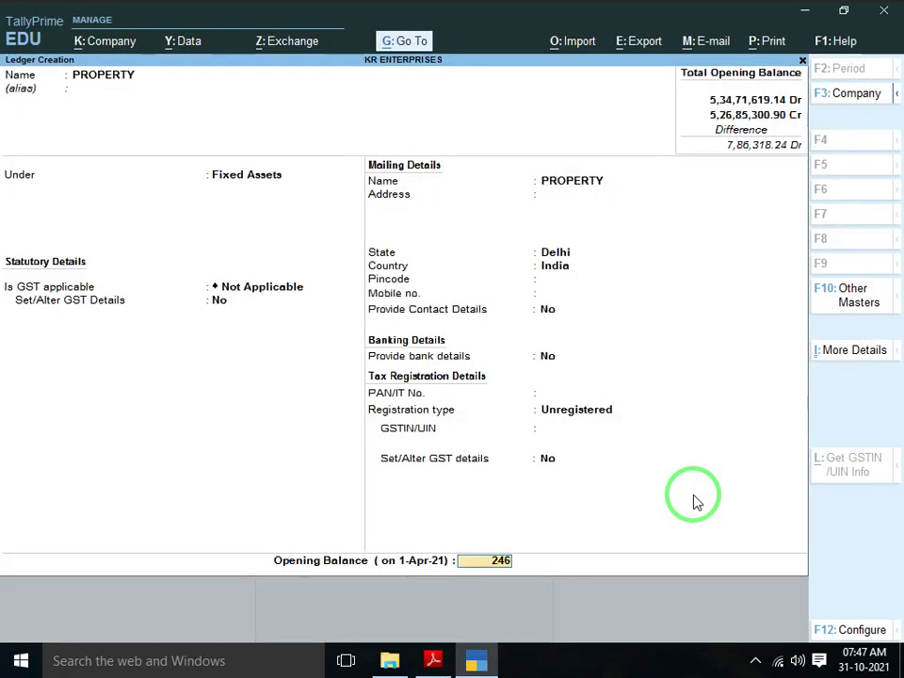
key(alt+Tab)
key(alt+Tab)
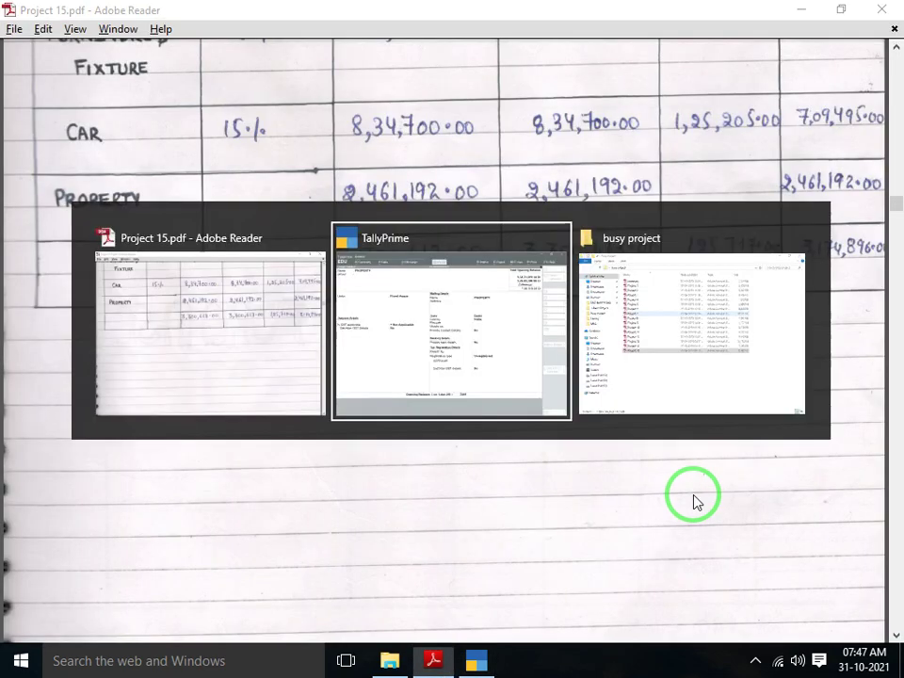
text(192)
key(Return)
key(Return)
key(Return)
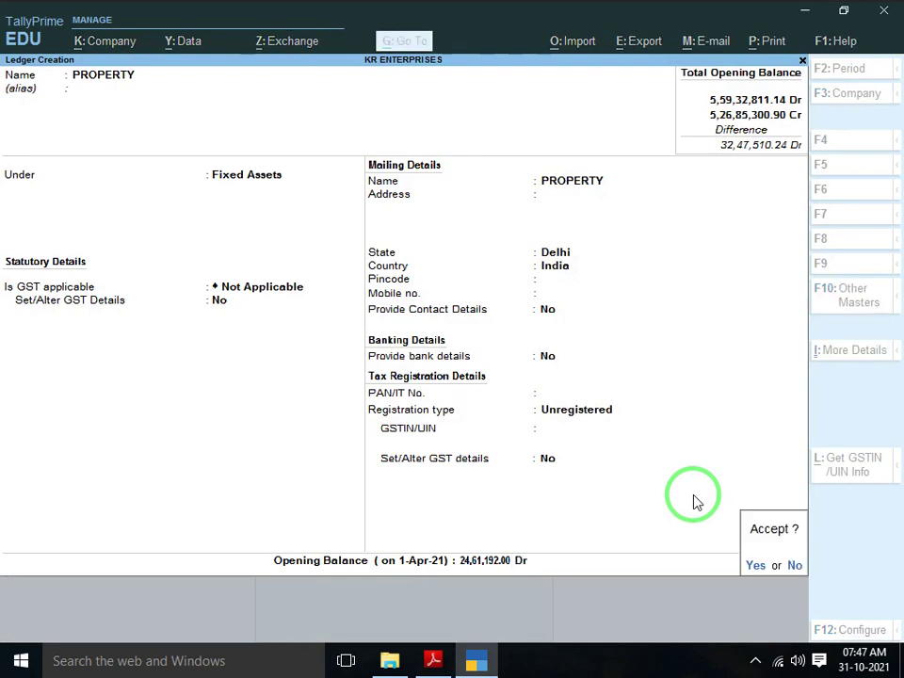
key(alt+Tab)
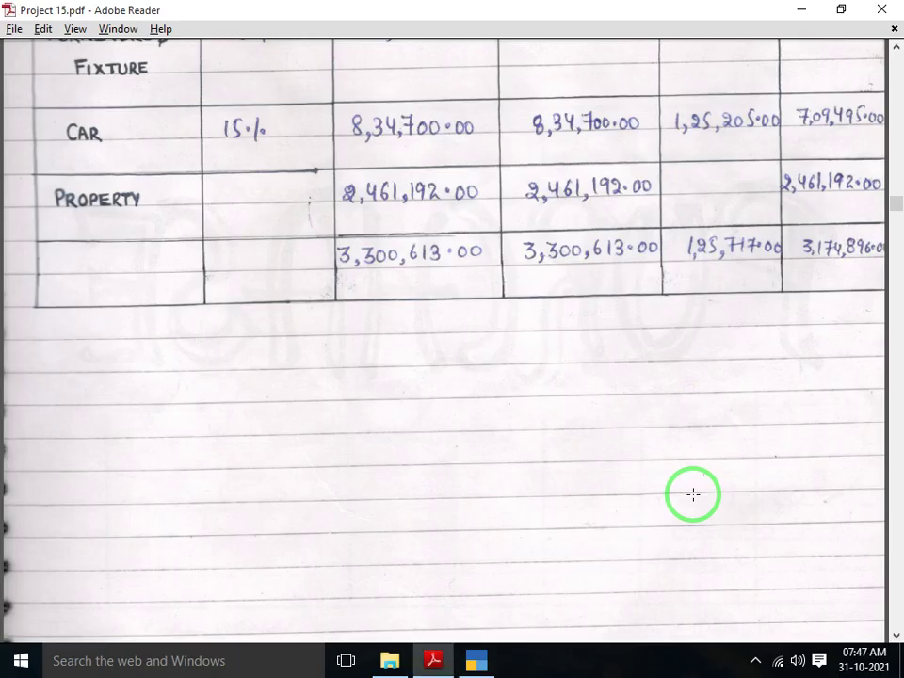
Scroll the PDF past the fixed-asset table to the PURCHASE page, then return to TallyPrime
scroll(694, 495, down, 2)
scroll(693, 495, down, 10)
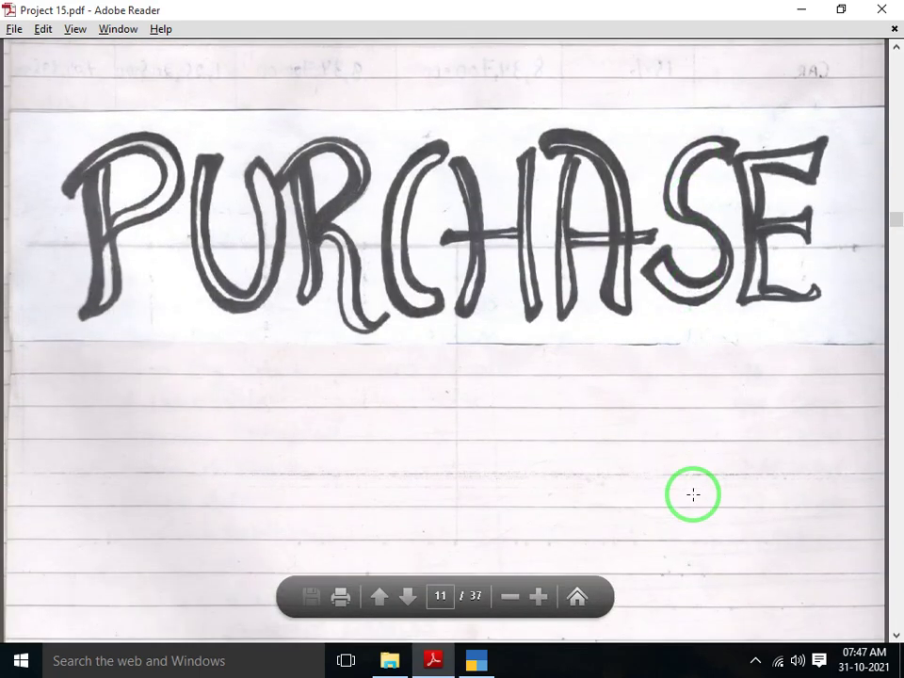
scroll(693, 494, down, 1)
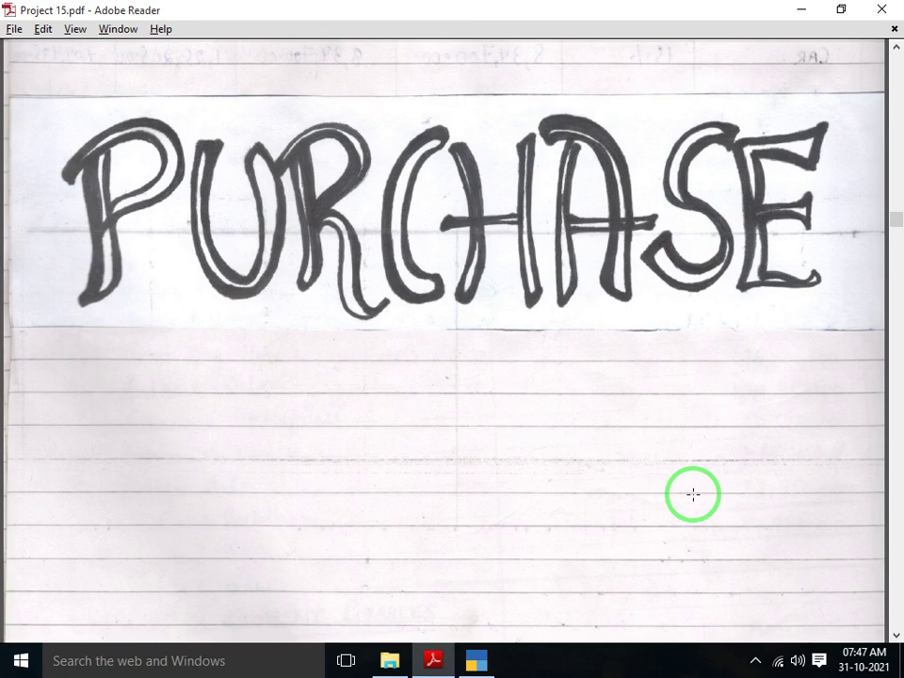
key(alt+Tab)
Open the Balance Sheet: Fixed Assets 31,74,896.00, opening difference 32,47,510.24
key(Escape)
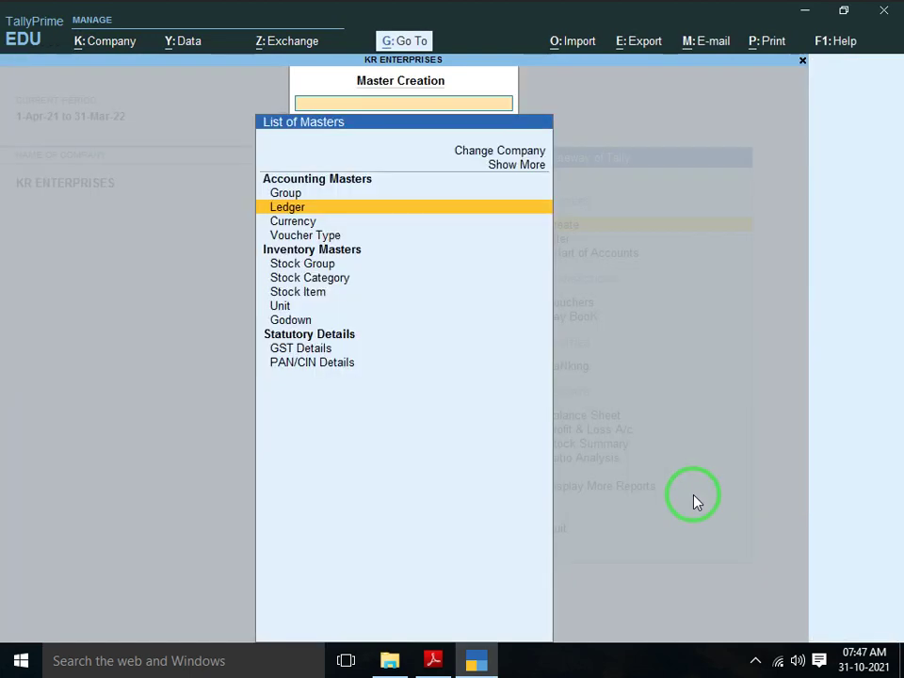
key(Escape)
key(Down)
key(Down)
key(Down)
key(Down)
key(Down)
key(Down)
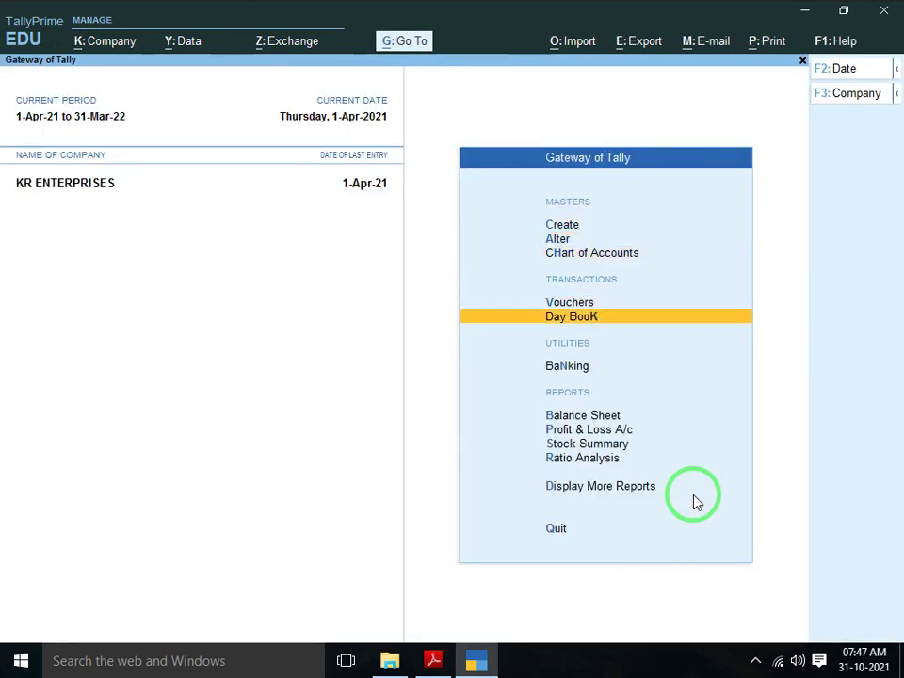
key(Return)
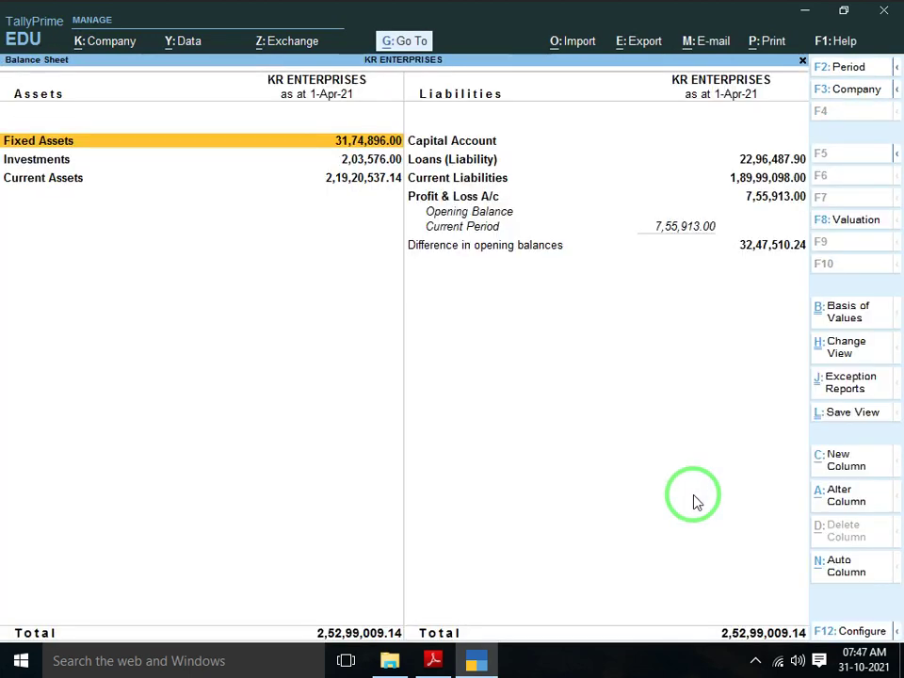
key(Right)
key(Down)
key(Down)
key(Down)
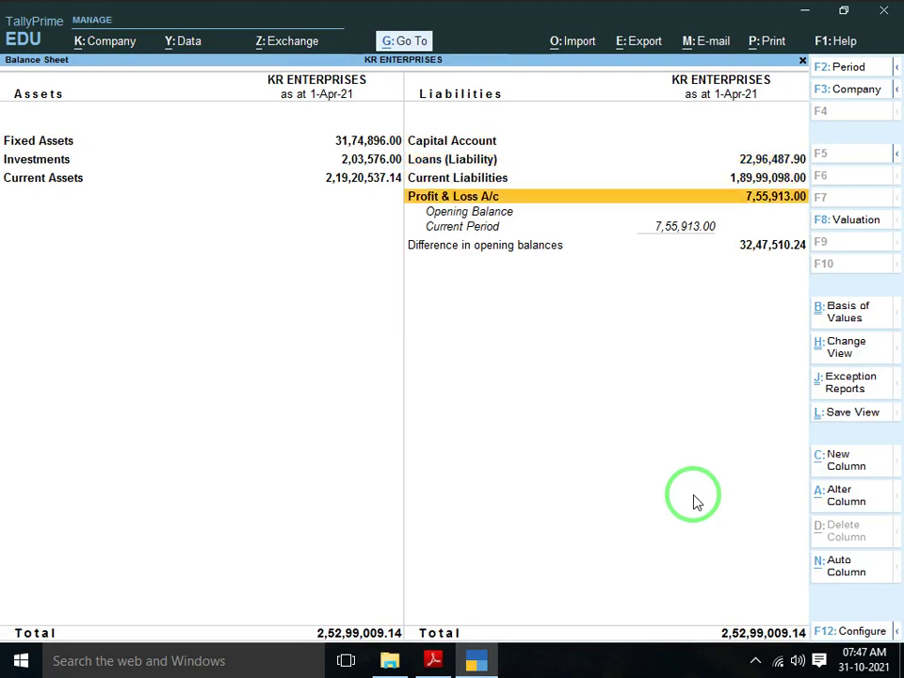
key(Left)
key(Right)
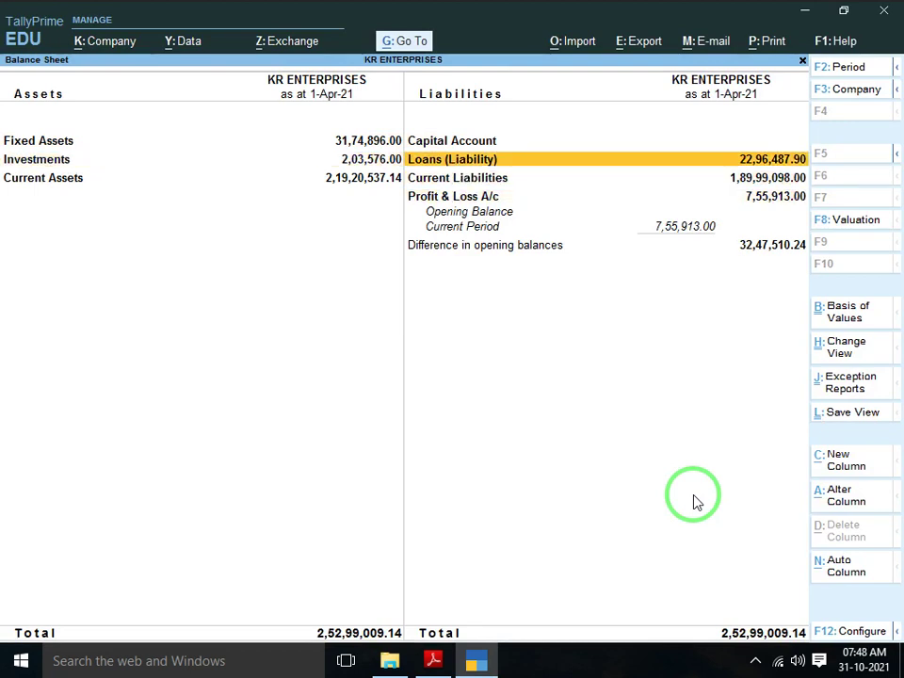
drag(711, 485, 682, 313)
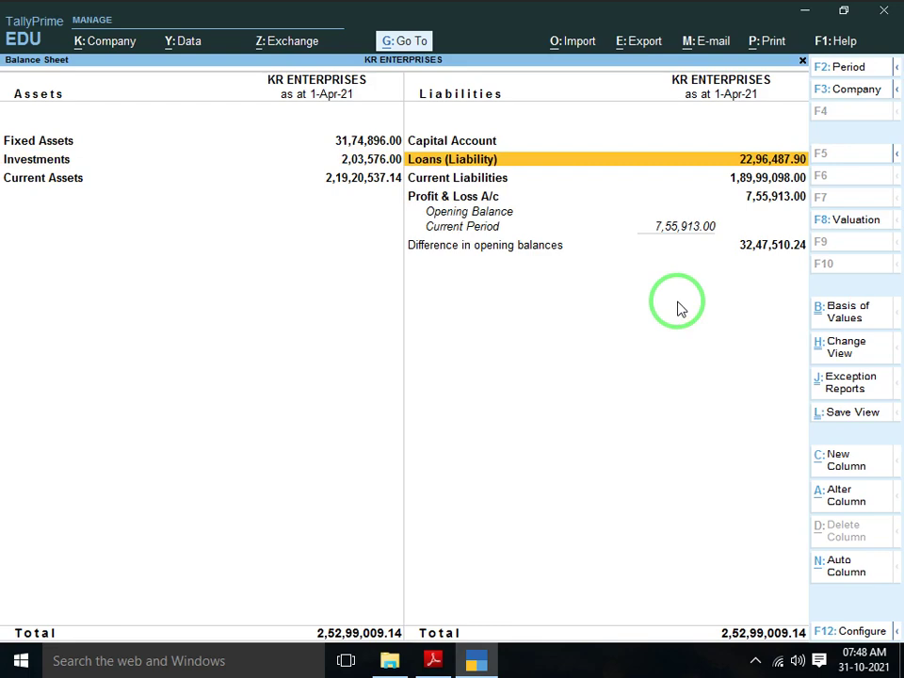
drag(678, 307, 534, 229)
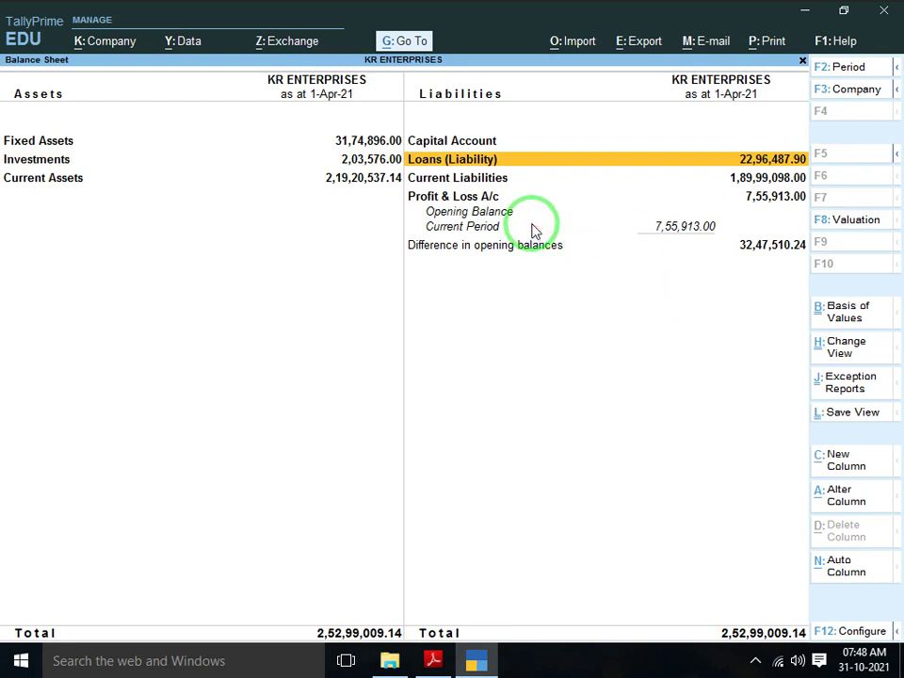
key(alt+Tab)
key(alt+Tab)
key(alt+Tab)
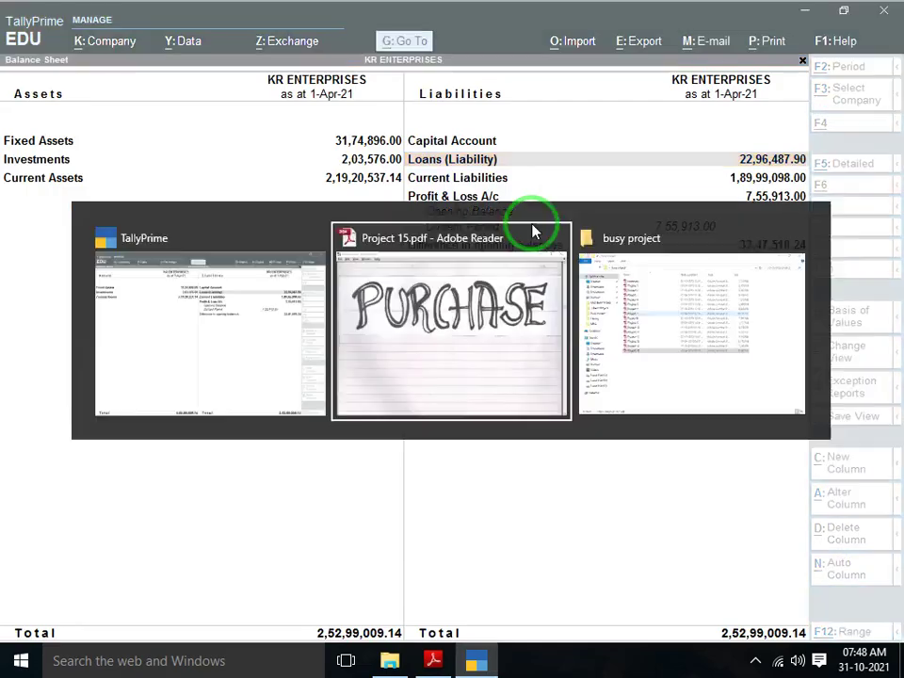
Find the PDF's Liabilities page with Capital Account 3,886,423.74, then go back to the Balance Sheet
scroll(530, 222, up, 1)
scroll(531, 222, up, 20)
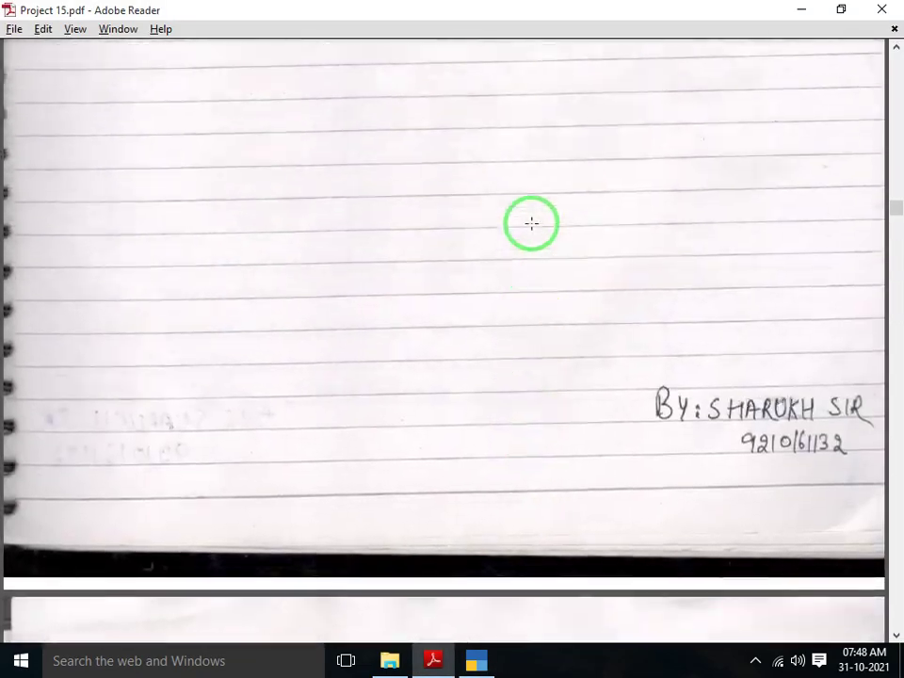
scroll(531, 222, up, 15)
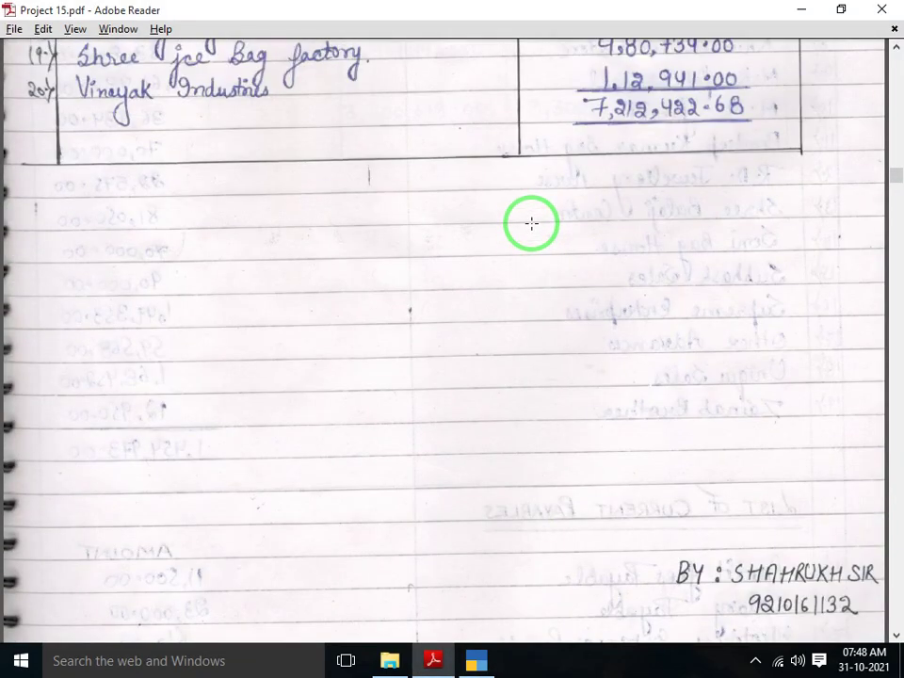
scroll(531, 222, up, 15)
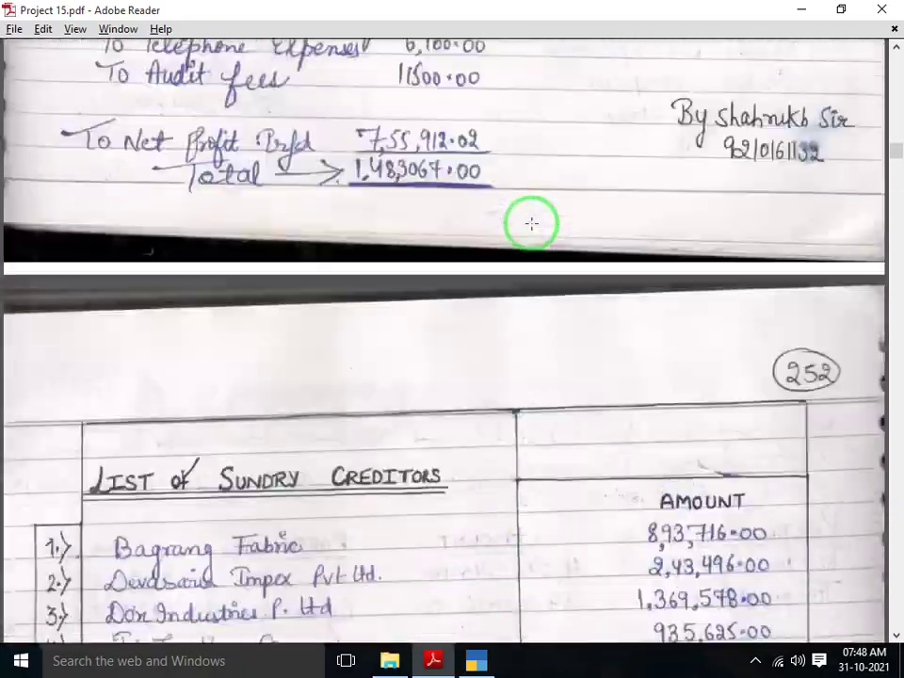
scroll(531, 222, up, 15)
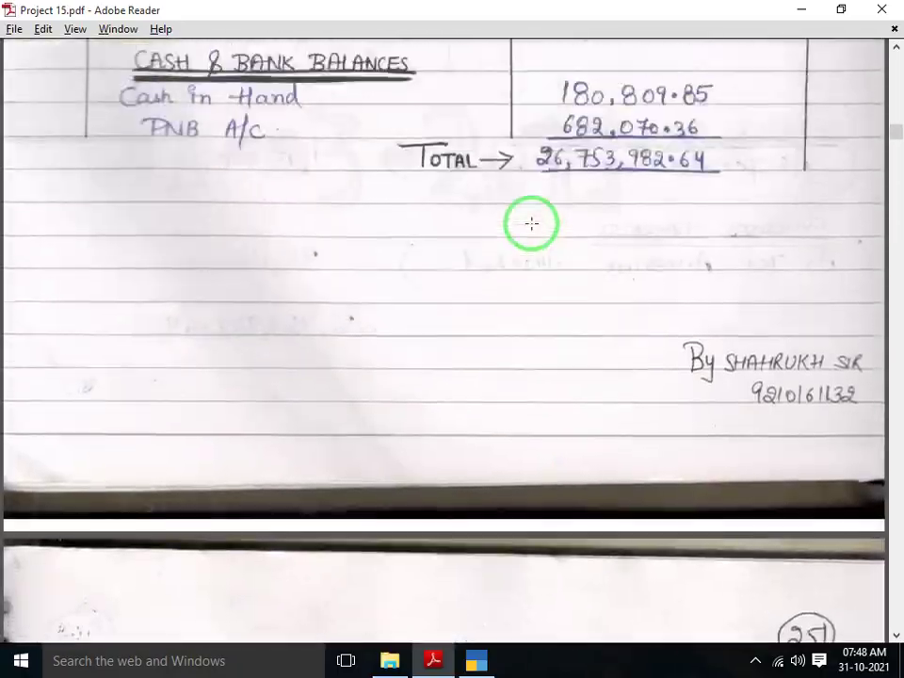
scroll(532, 222, up, 10)
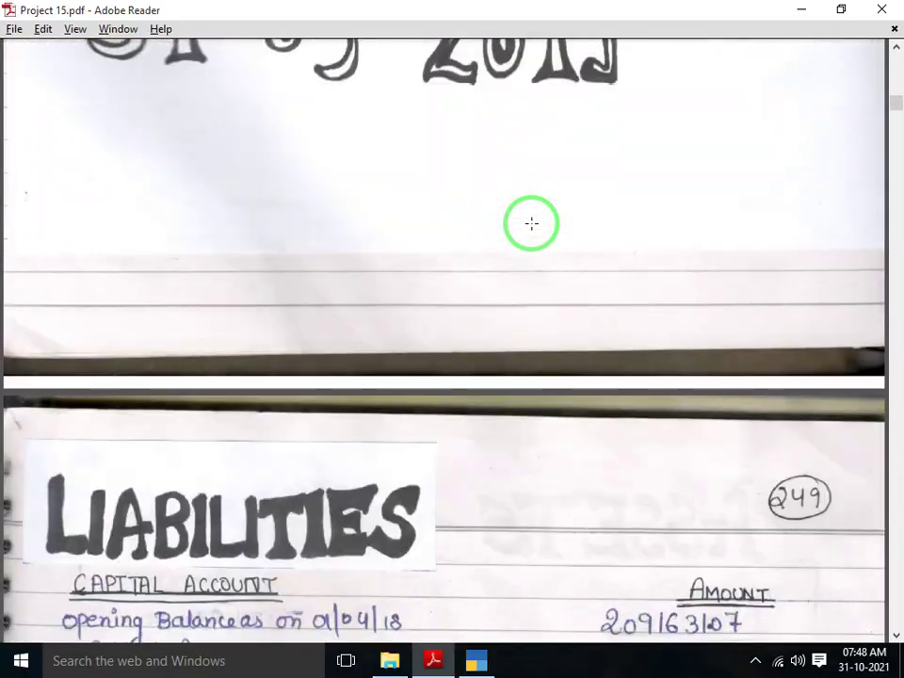
scroll(532, 223, down, 6)
scroll(532, 222, down, 3)
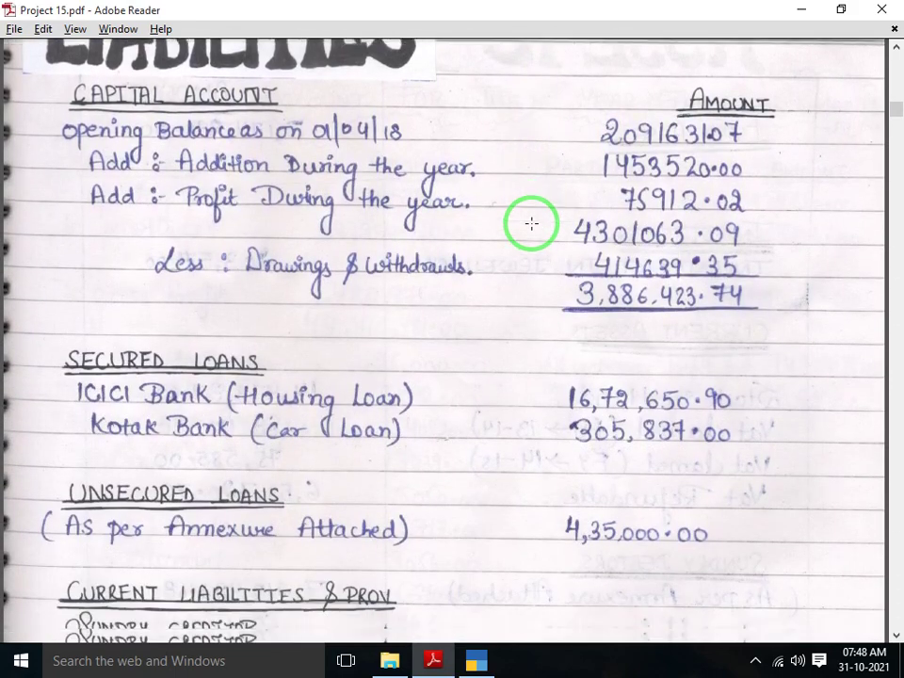
key(alt+Tab)
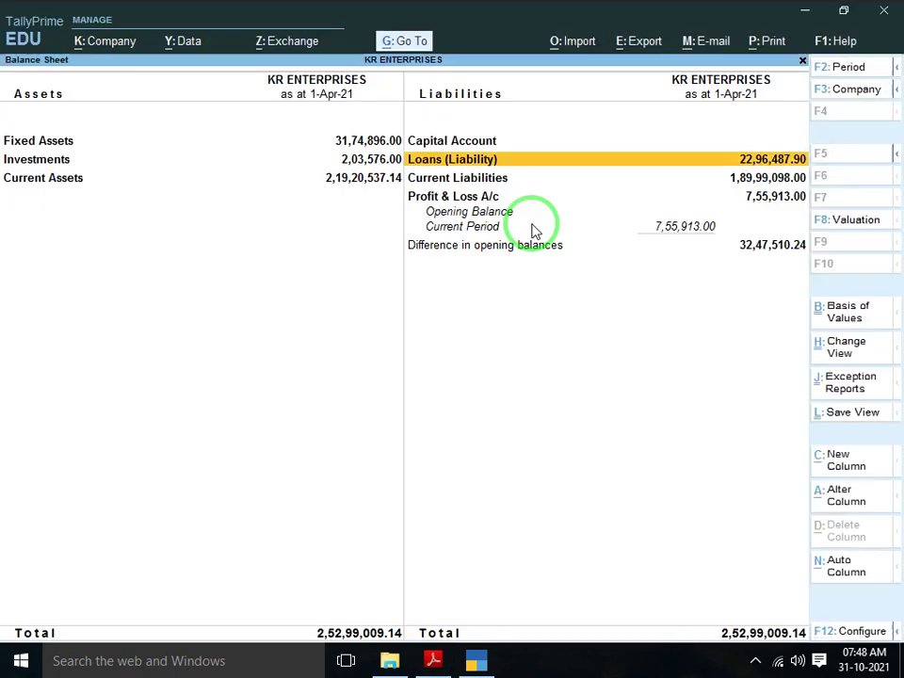
Close the Balance Sheet and start a new ledger from Create in Gateway of Tally
key(Escape)
key(Return)
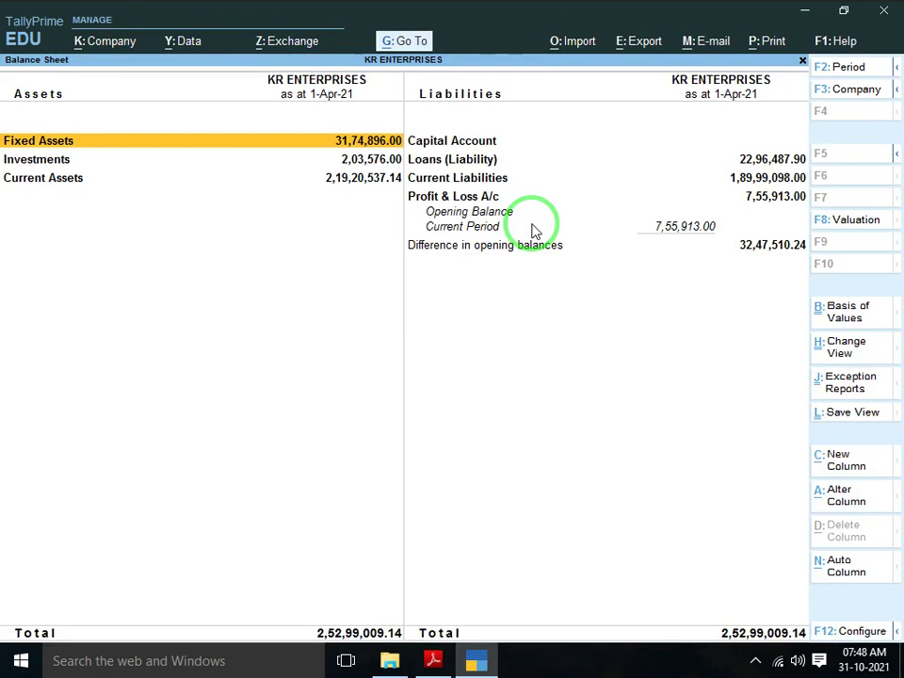
key(Escape)
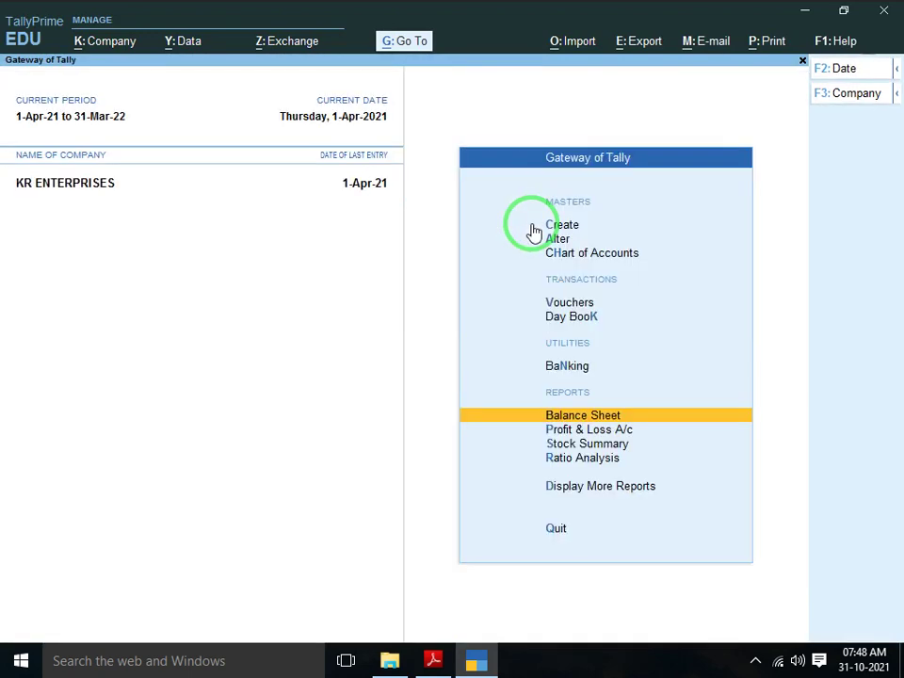
key(Up)
click(534, 231)
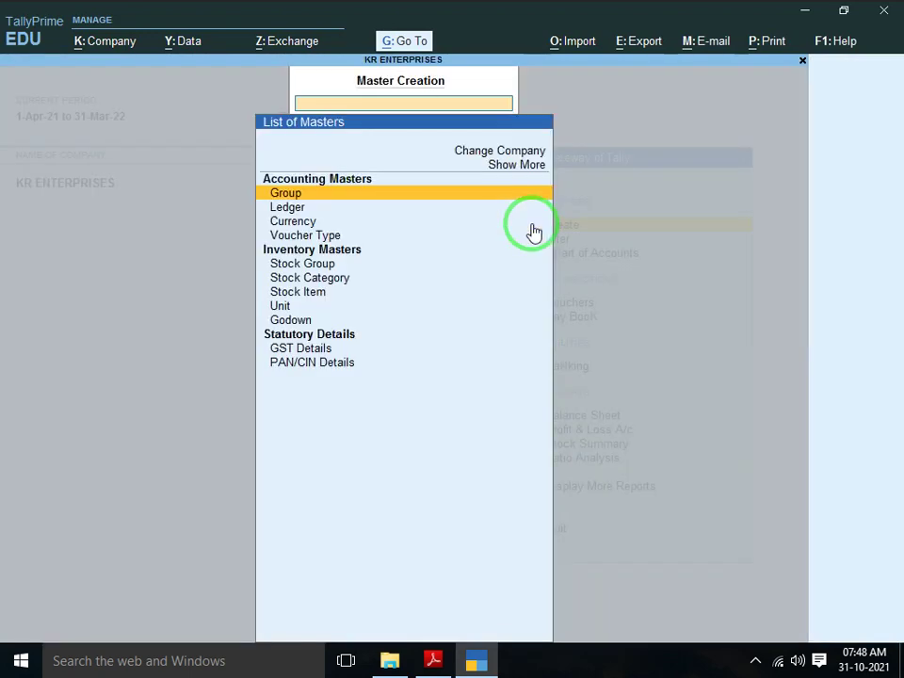
key(Down)
key(Return)
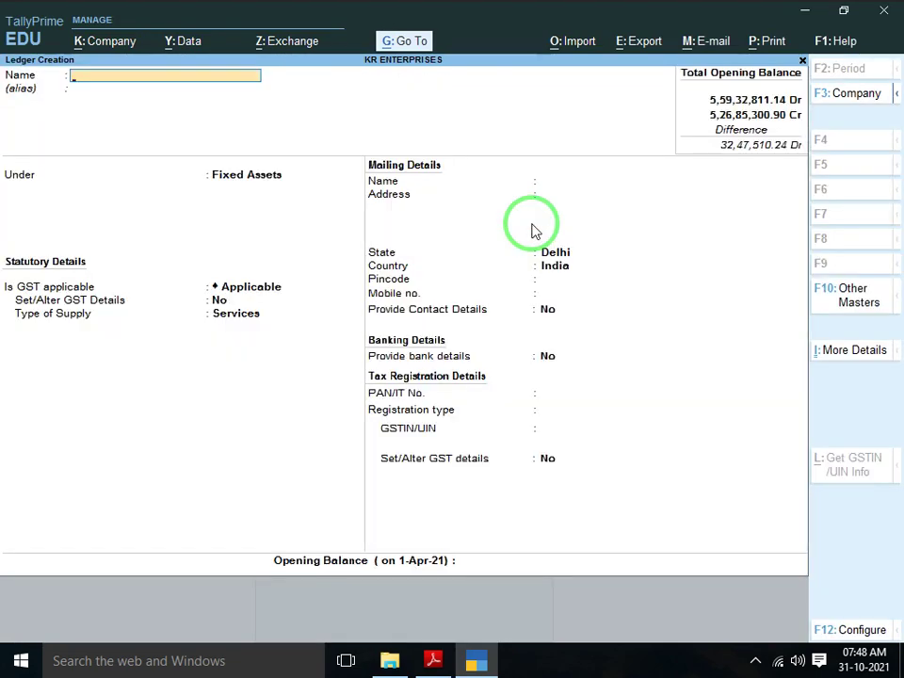
Name the ledger KR ENTERPRISE under Capital Account, Unregistered, and bring up the calculator
text(KR ENTERPRISE)
key(Return)
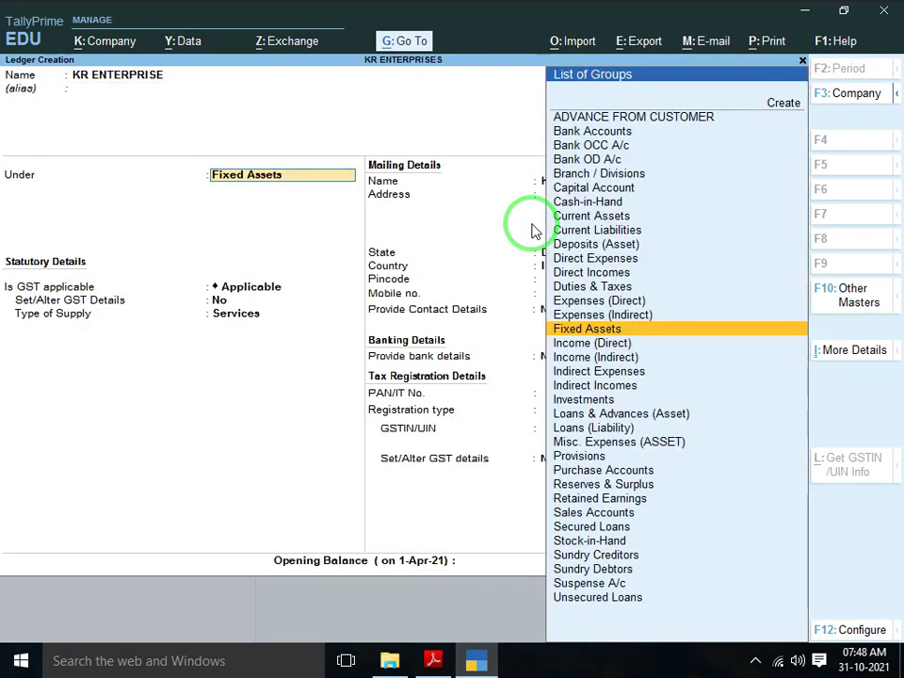
text(CAP)
key(Return)
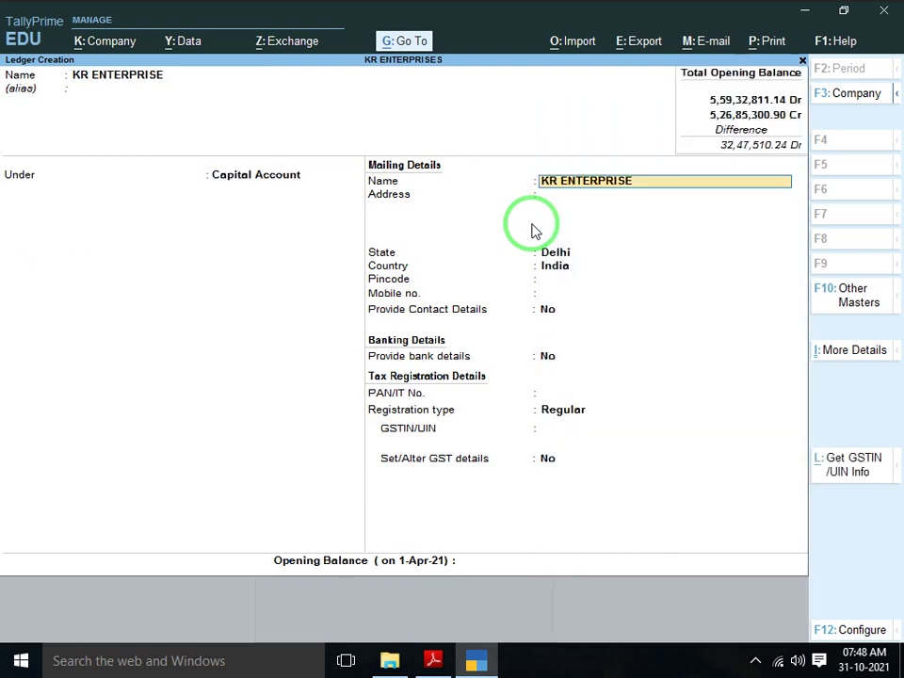
key(Return)
key(Return)
key(Return)
key(Return)
key(Return)
key(Return)
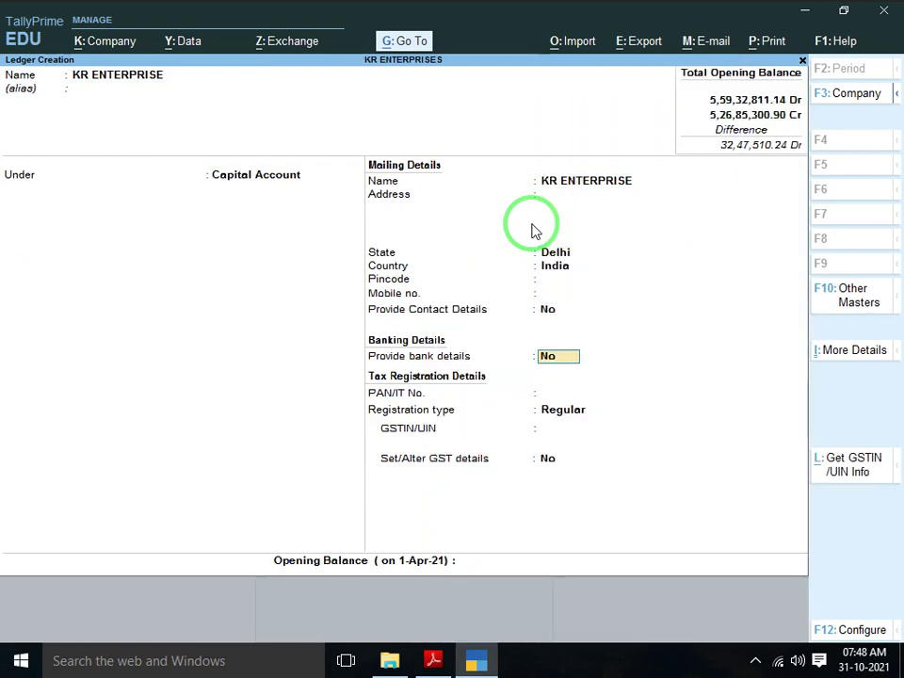
key(Return)
key(Return)
key(Down)
key(Return)
key(Return)
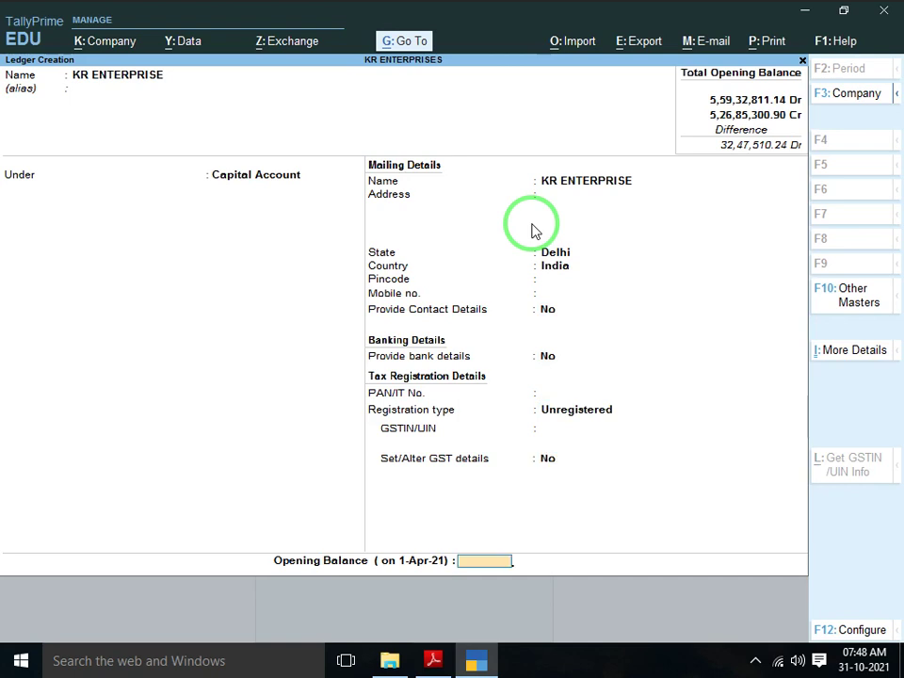
key(ctrl)
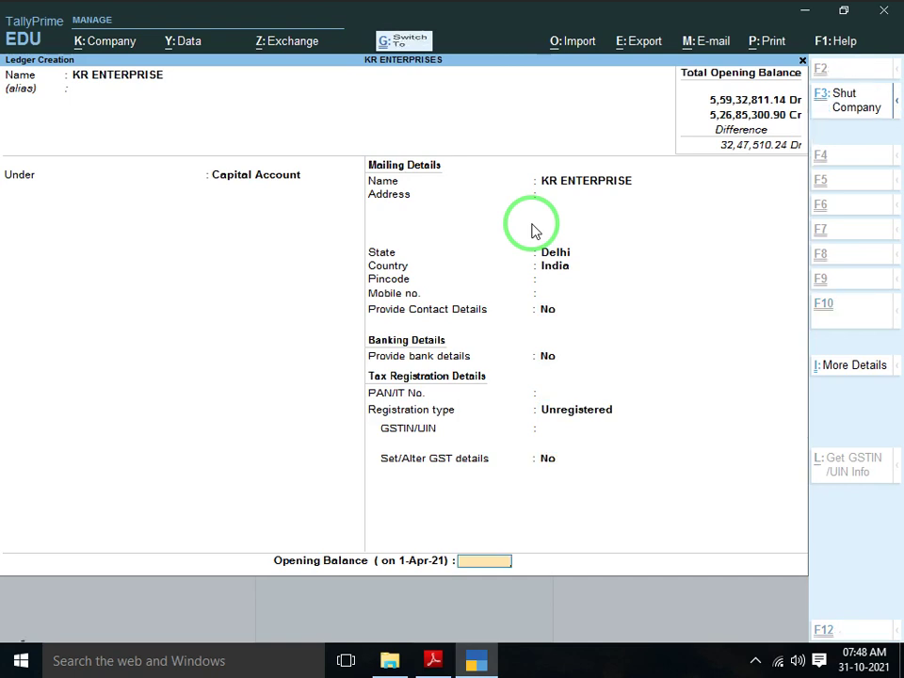
key(ctrl+n)
key(alt+Tab)
key(alt+Tab)
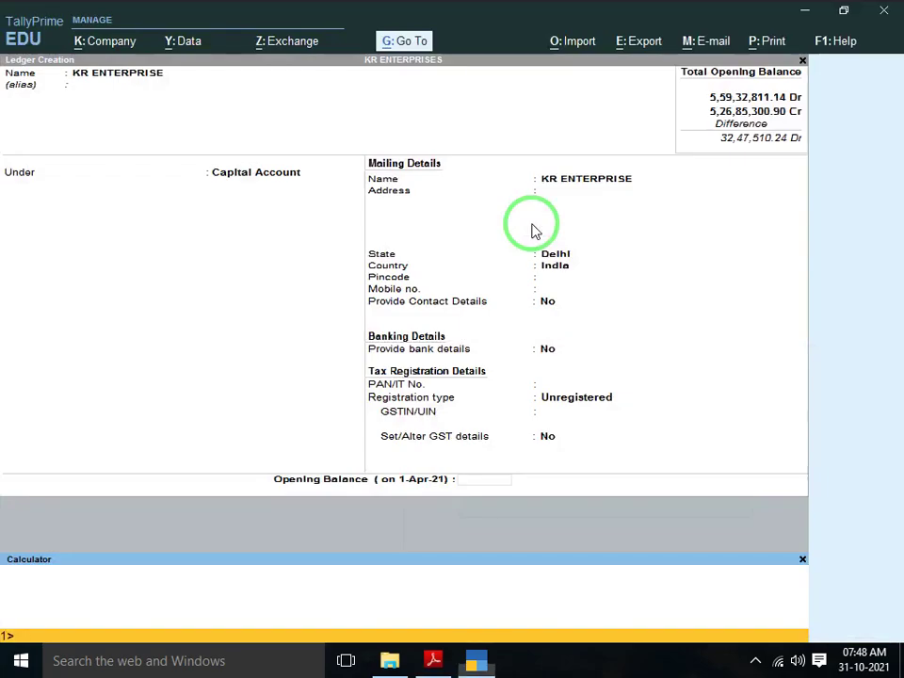
Compute 3886423.74 − 755913 on the calculator, using the capital figure from the PDF
text(38)
key(alt+Tab)
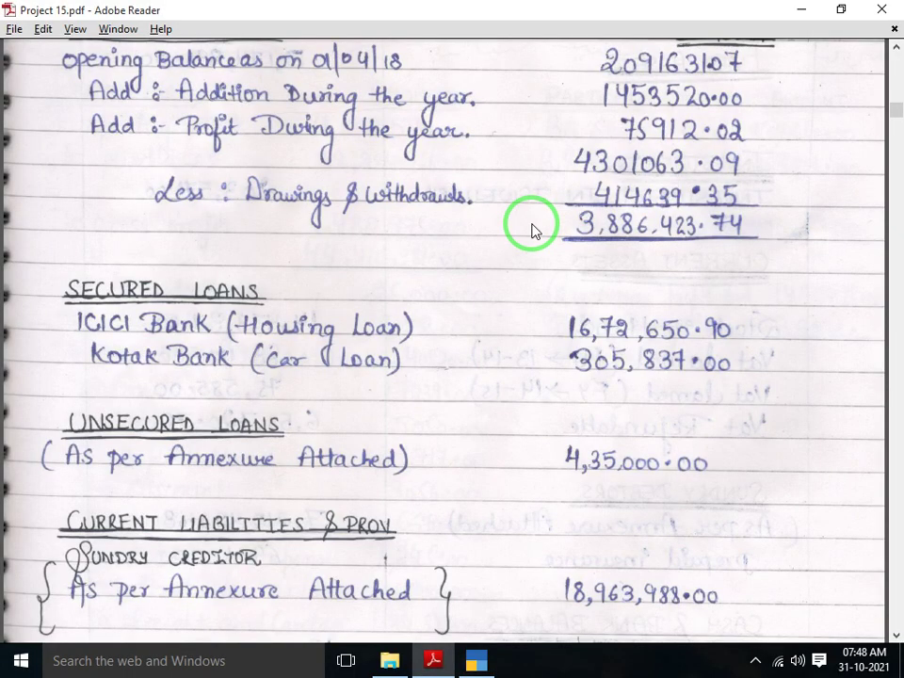
key(alt+Tab)
text(86)
key(alt+Tab)
key(alt+Tab)
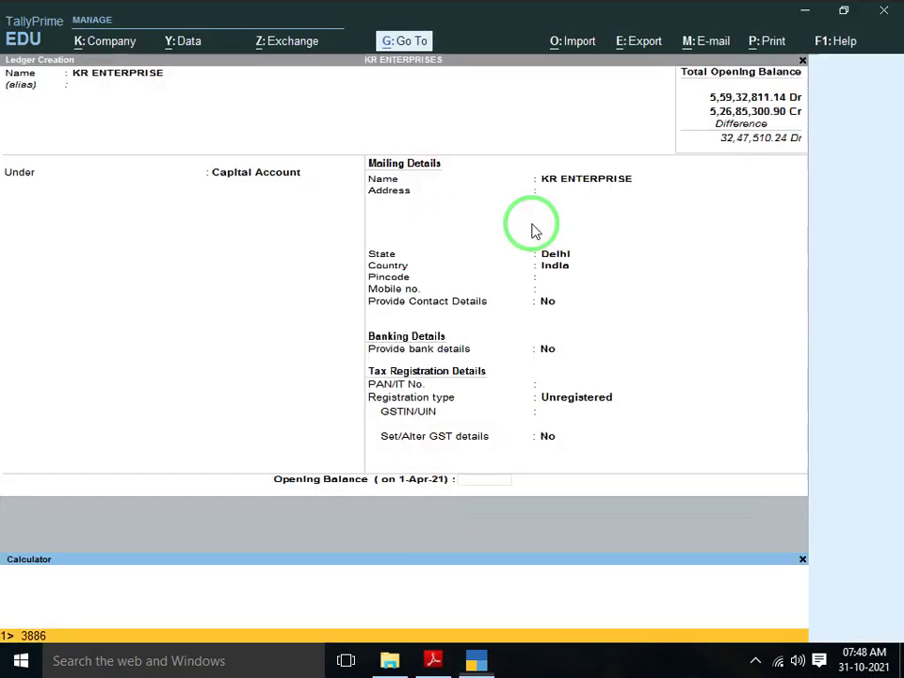
text(423.74)
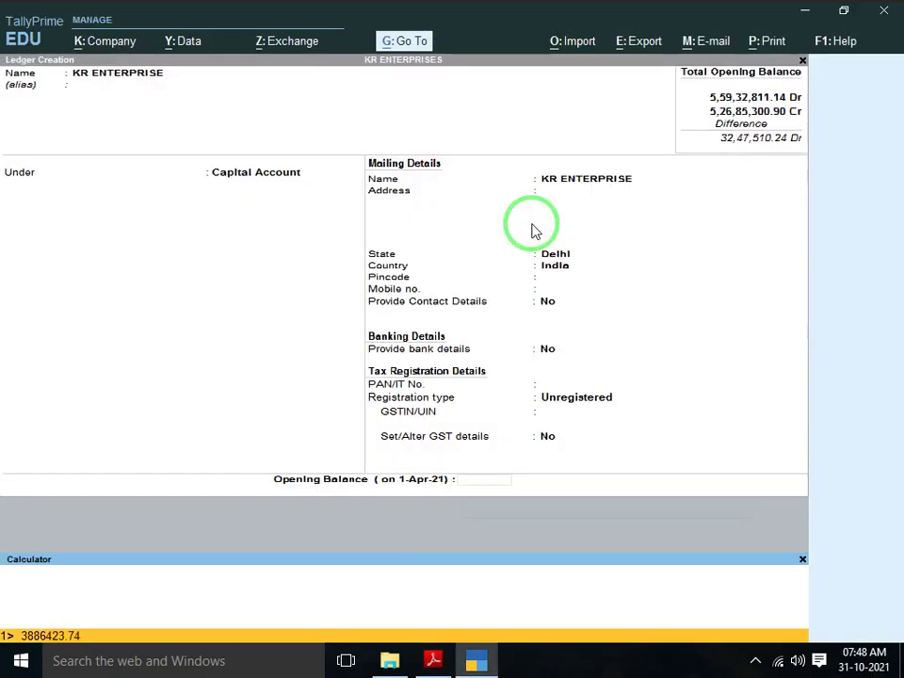
text(-755913)
key(Return)
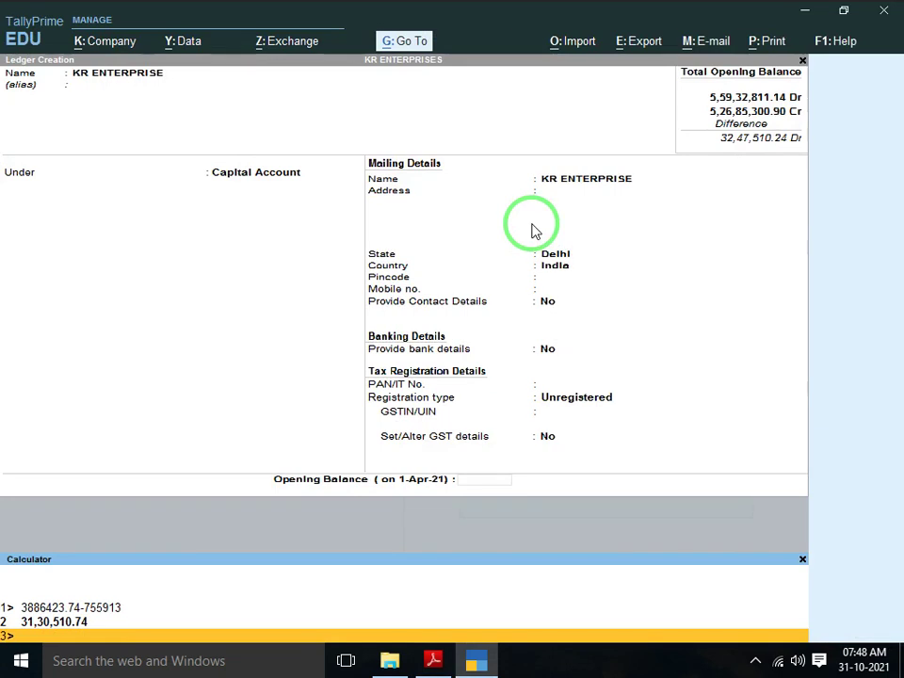
Enter 31,30,510.74 Cr as KR ENTERPRISE's opening balance and save the ledger
key(ctrl+m)
text(31)
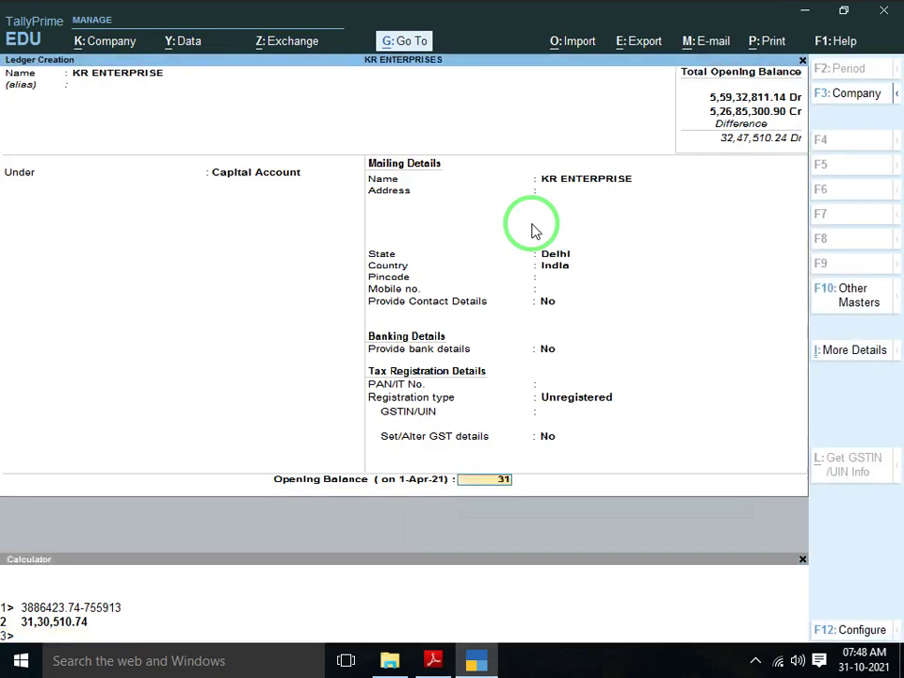
text(,30,)
text(510.7)
text(4)
key(Return)
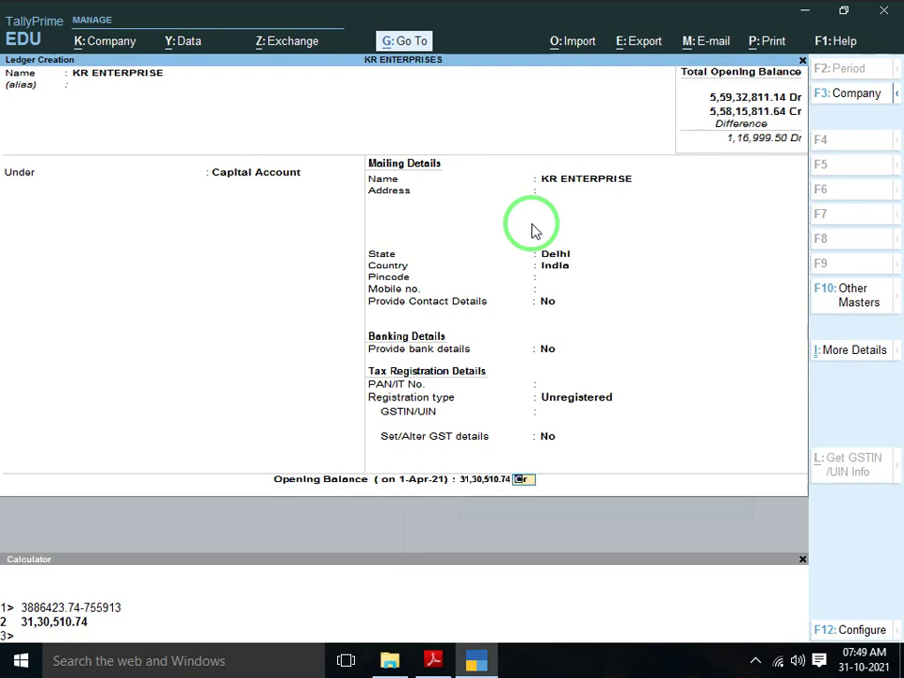
key(Return)
key(Return)
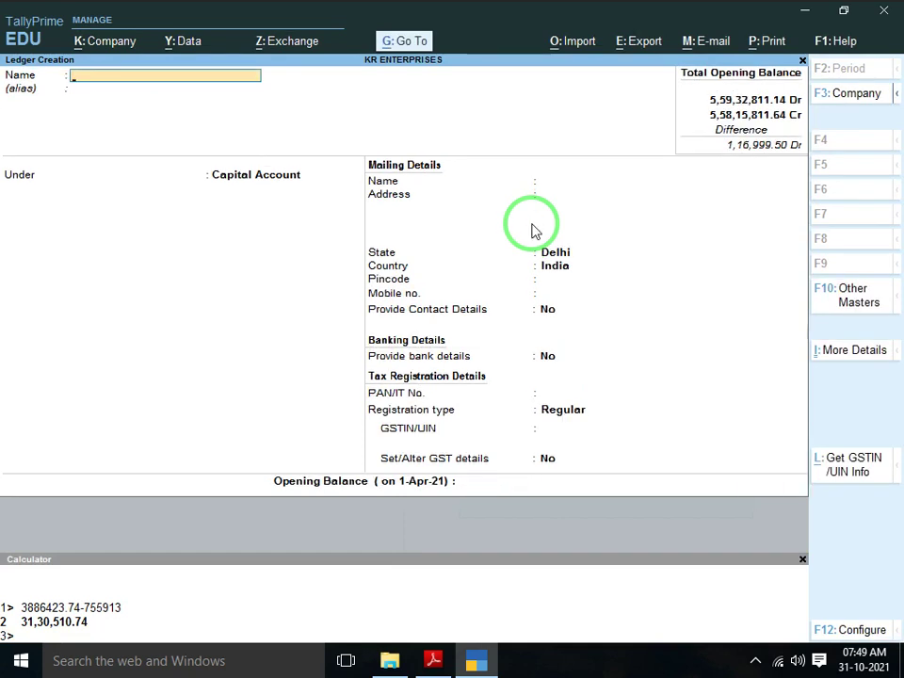
Save the KR ENTERPRISE ledger and leave ledger creation
key(Escape)
key(y)
key(Escape)
Open the Balance Sheet and review Capital Account (31,30,510.74) and Profit & Loss A/c (7,55,913.00)
key(Down)
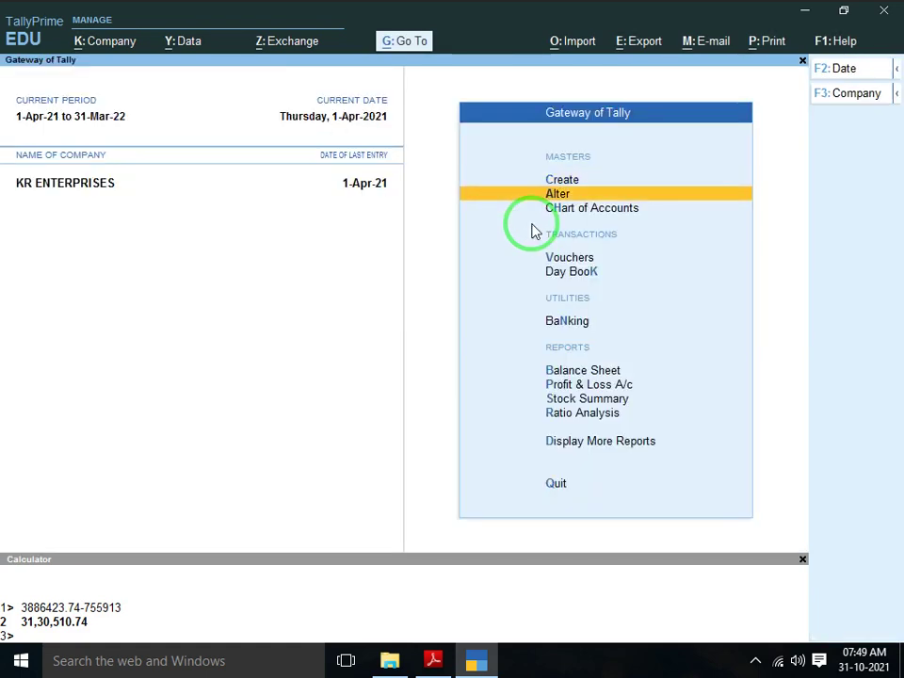
key(Down)
key(Down)
key(Down)
key(Down)
key(Down)
key(Down)
key(Up)
key(Return)
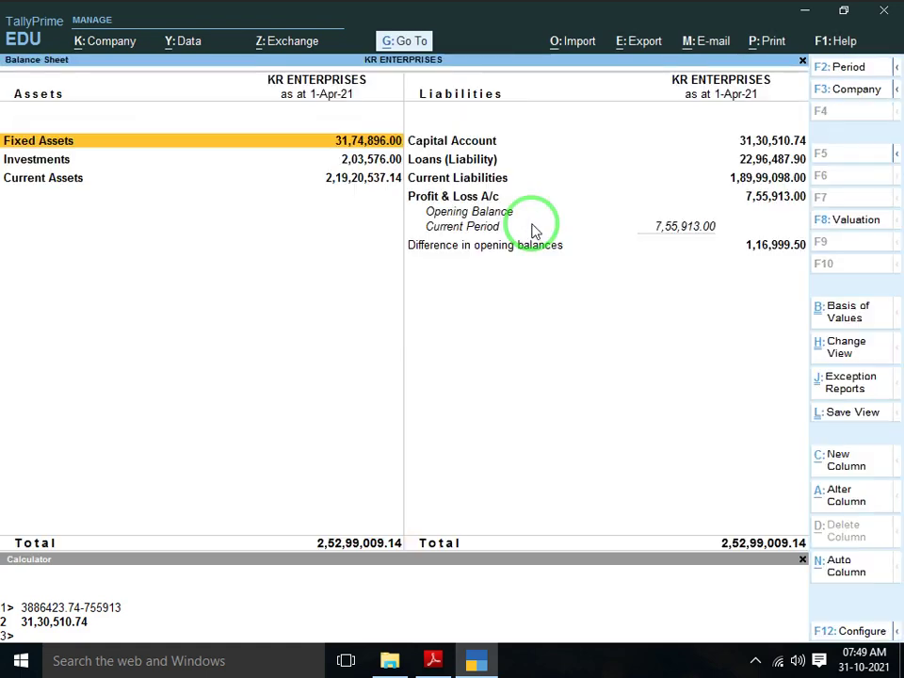
key(Right)
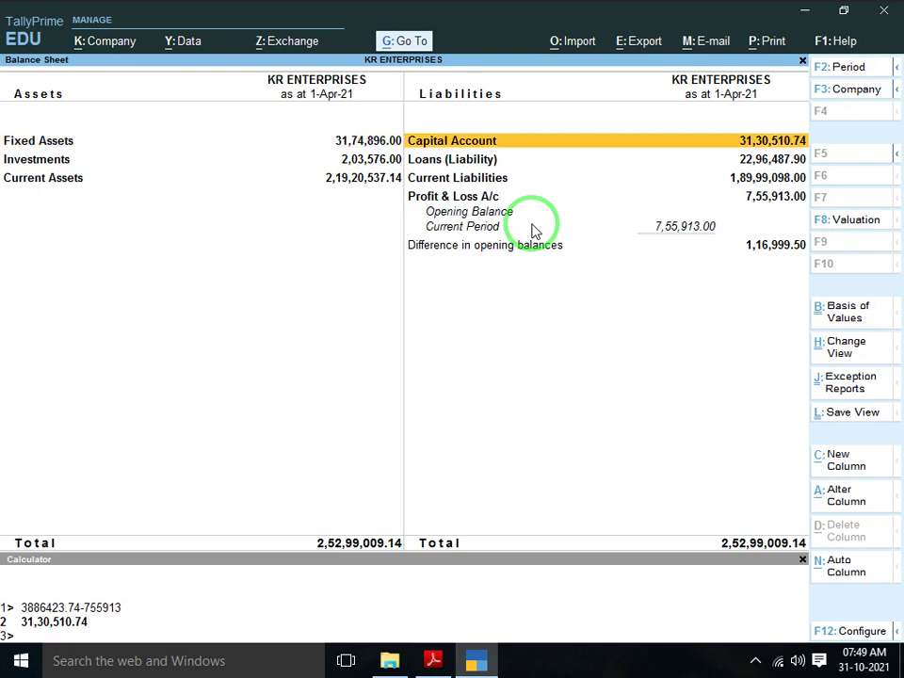
key(Down)
key(Down)
key(Down)
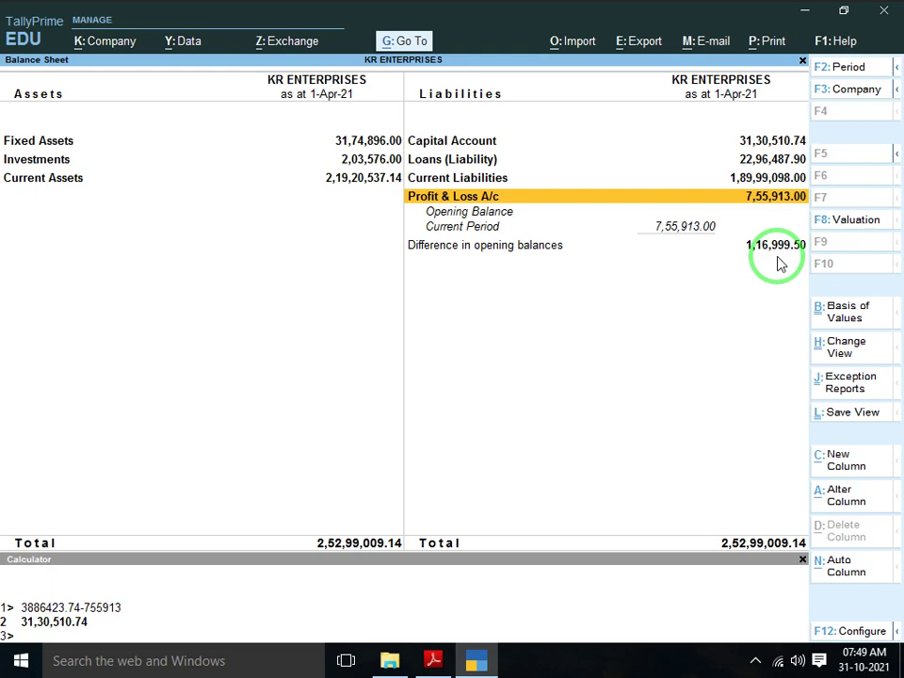
key(alt+Tab)
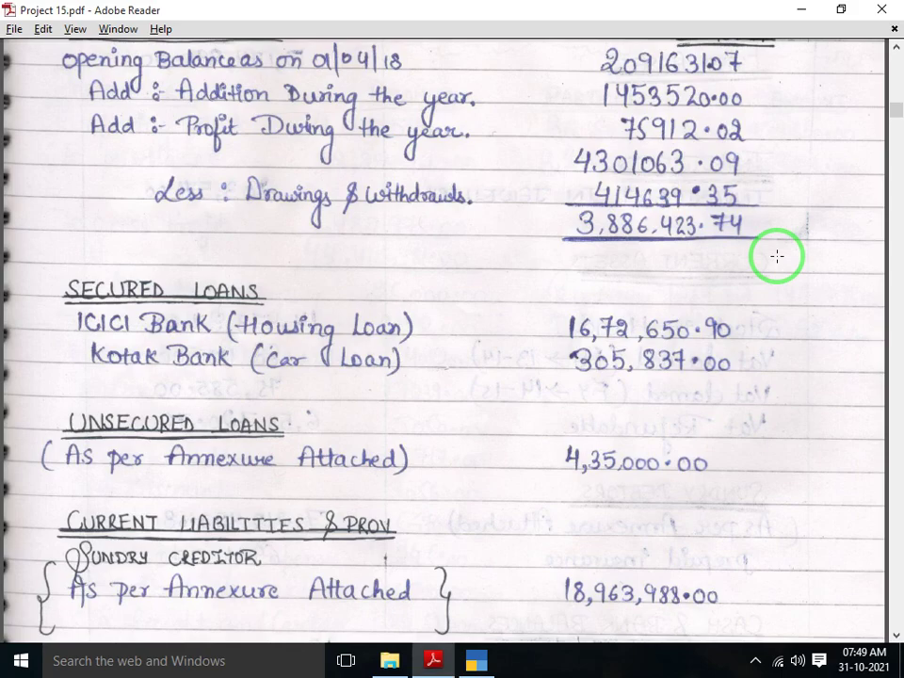
Using the PDF figures, recompute 3886423.74-755913 in the calculator, confirming 31,30,510.74 capital
key(alt+Tab)
text(38)
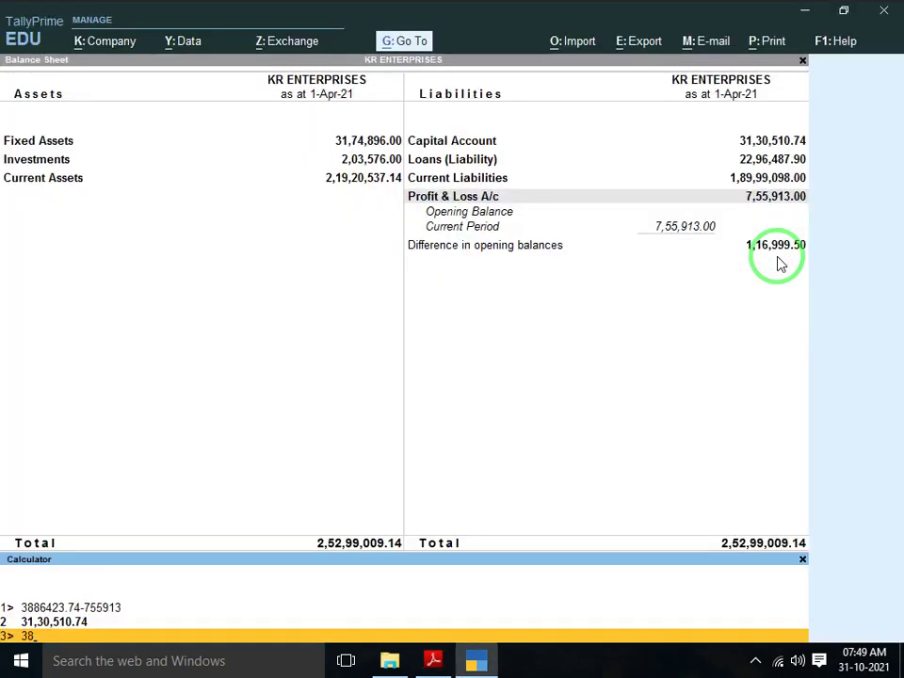
key(alt+Tab)
key(alt+Tab)
text(86)
key(alt+Tab)
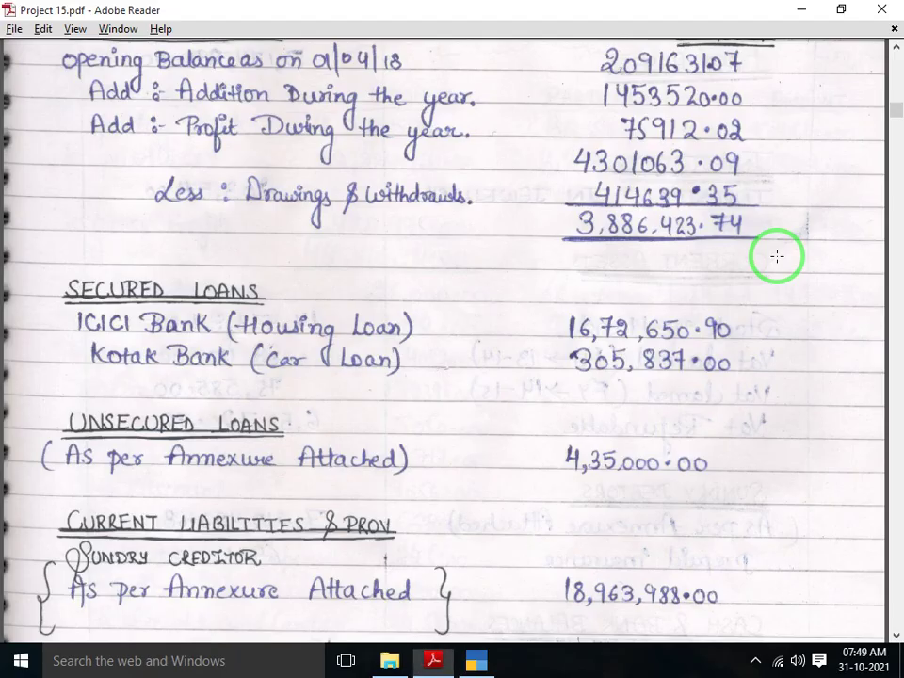
key(alt+Tab)
text(423.)
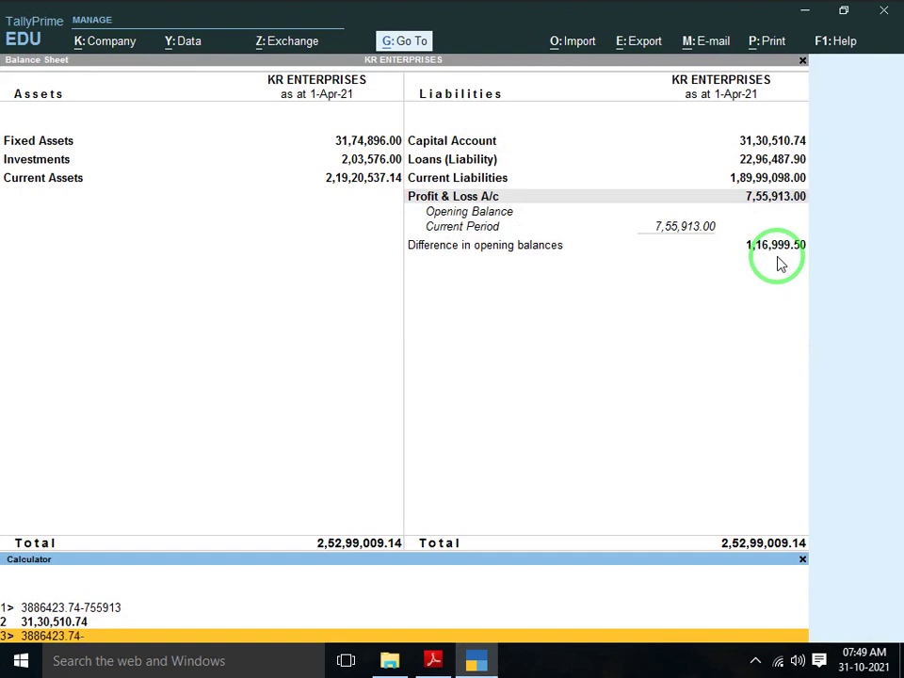
text(74-755913)
key(Return)
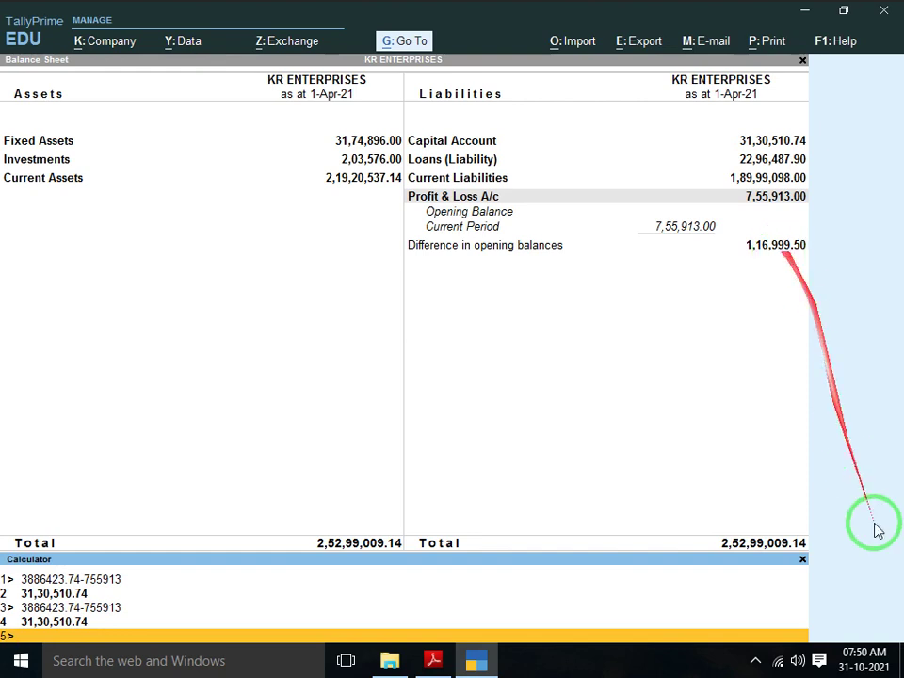
click(802, 560)
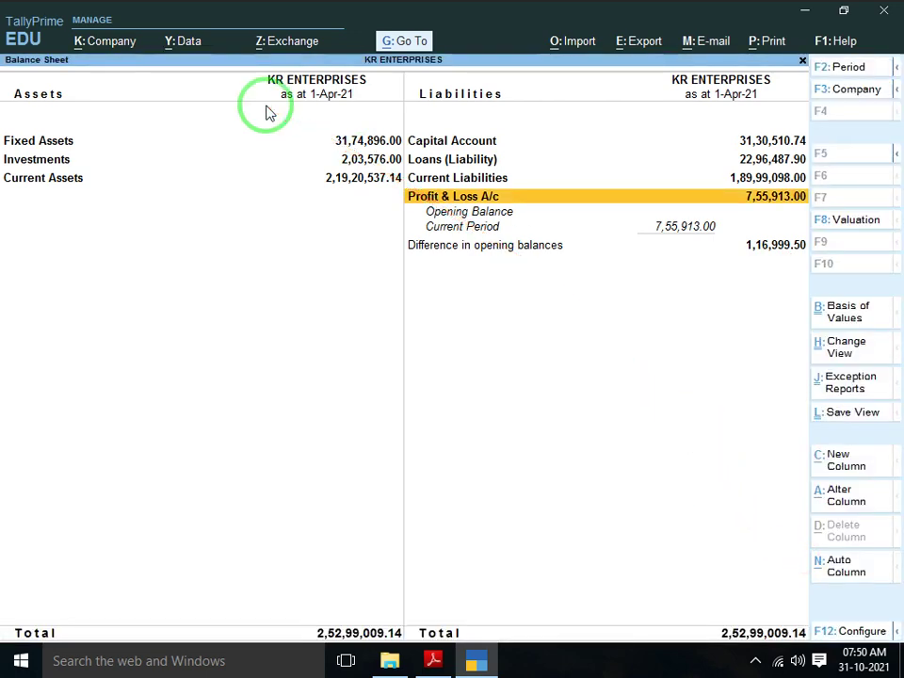
key(Up)
key(Up)
key(Up)
key(Left)
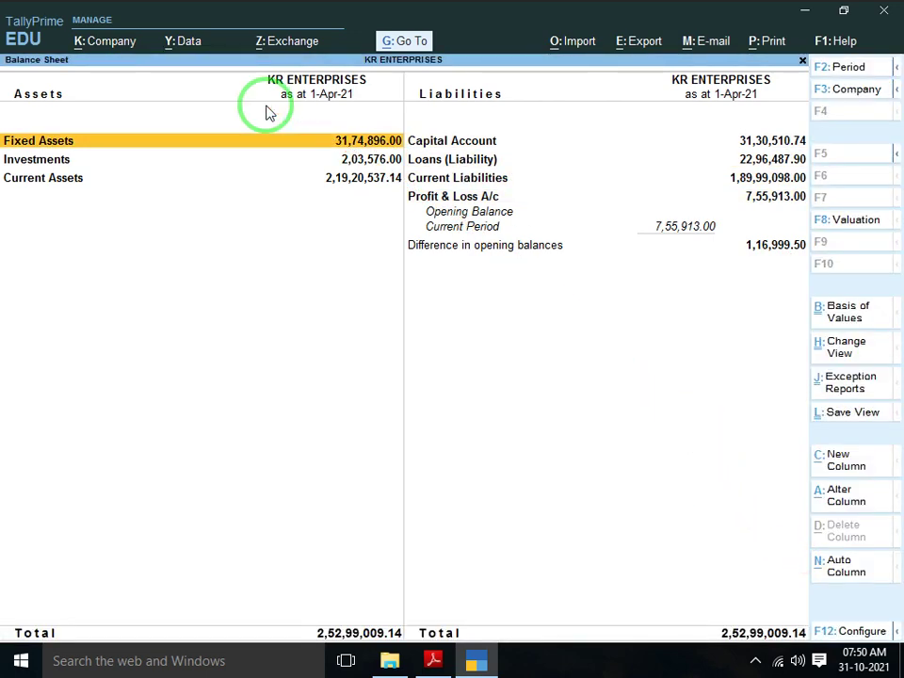
key(alt+Tab)
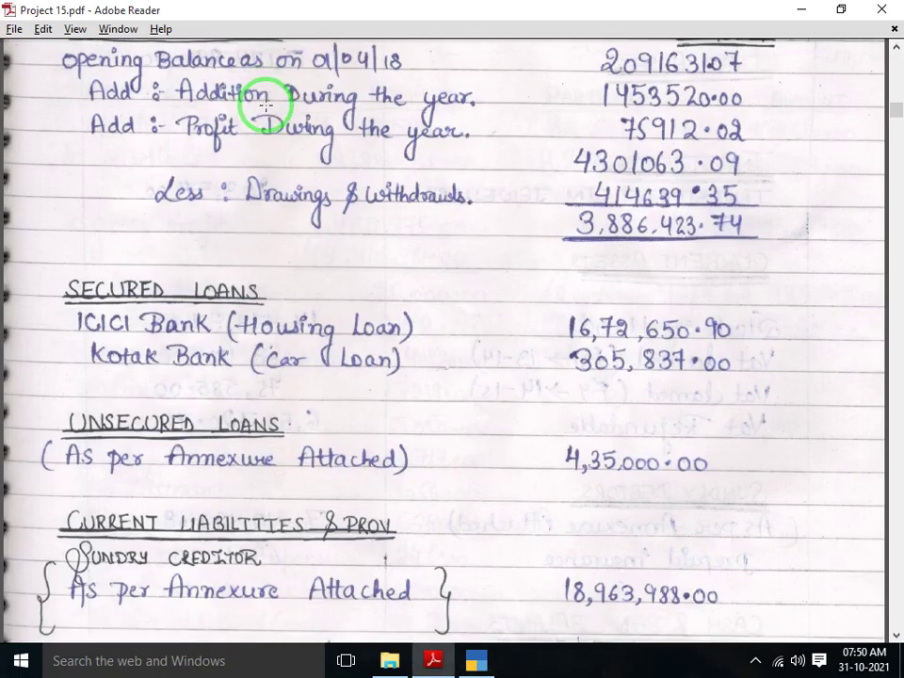
scroll(265, 106, down, 3)
scroll(266, 105, up, 6)
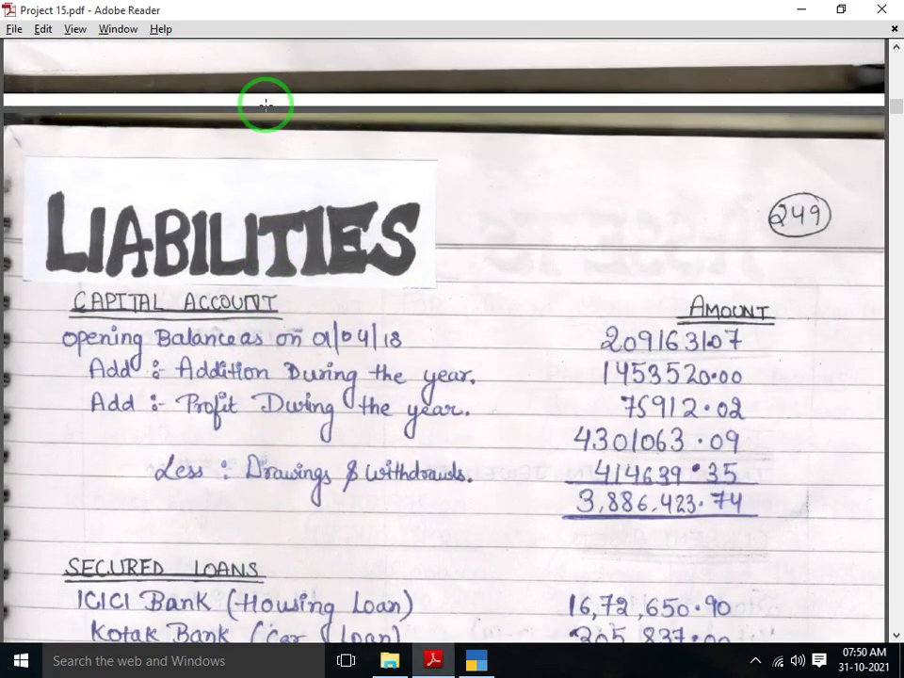
scroll(266, 105, down, 5)
key(alt+Tab)
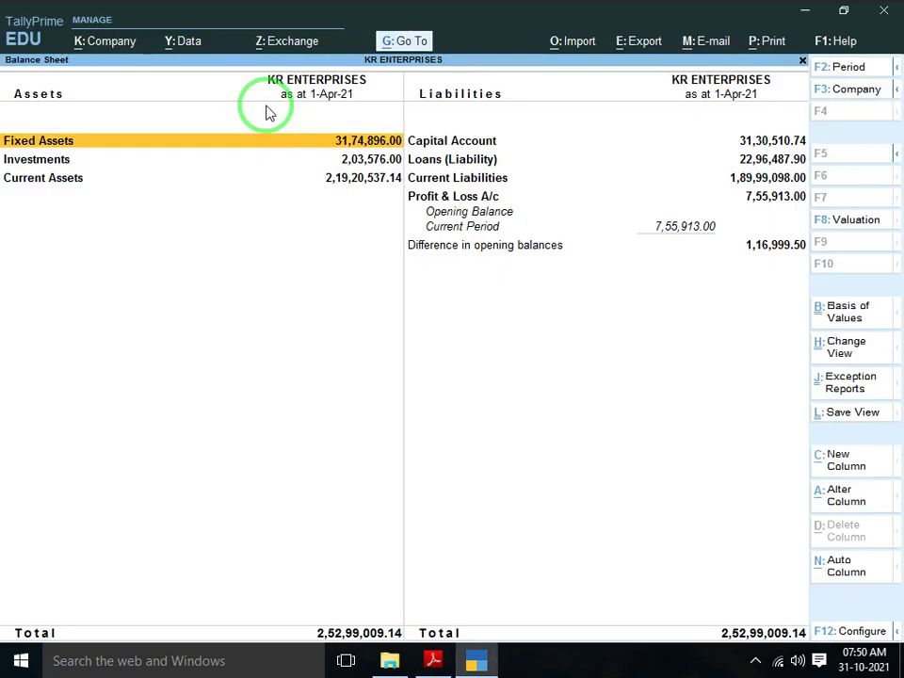
key(Down)
key(Right)
key(Down)
key(Up)
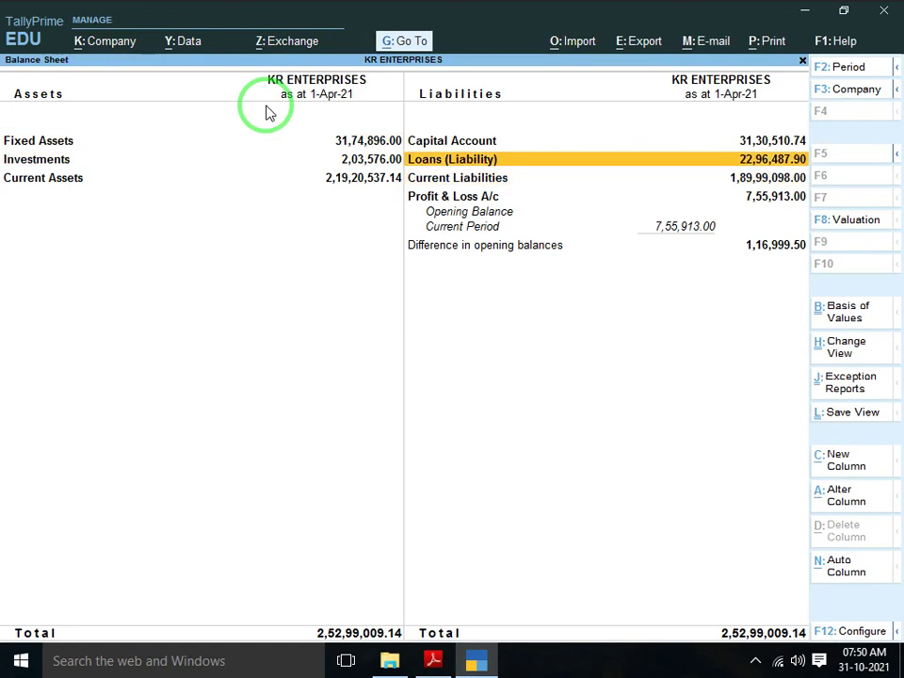
key(Down)
key(Return)
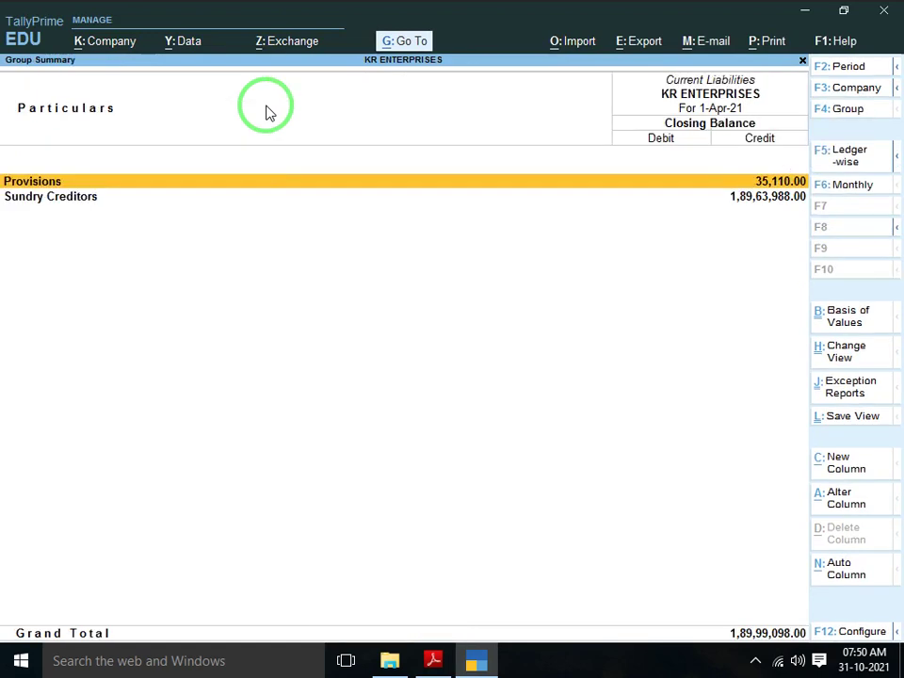
key(Escape)
key(Up)
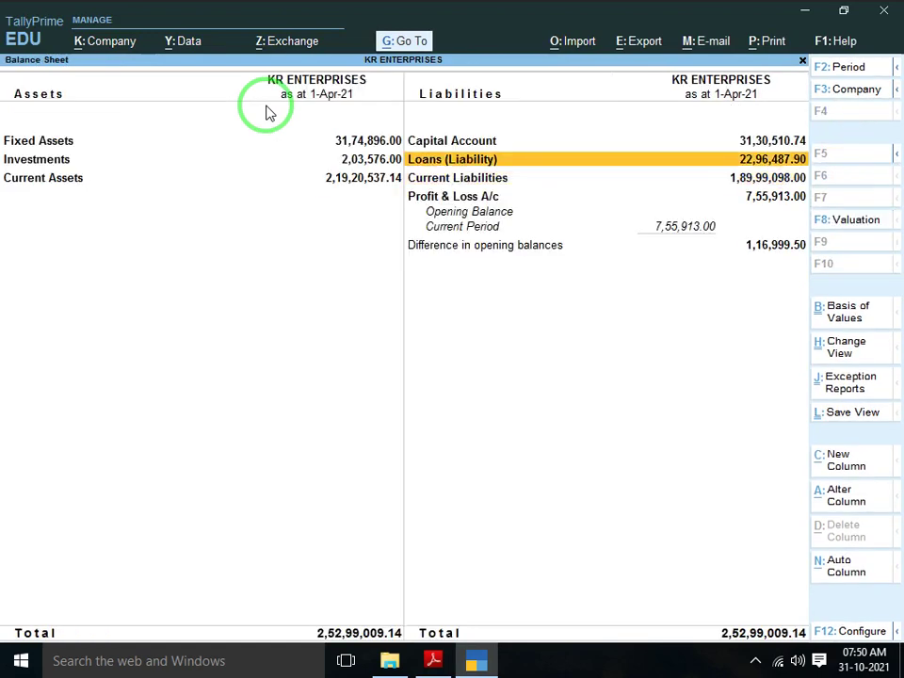
key(Return)
key(alt+Tab)
scroll(266, 105, down, 1)
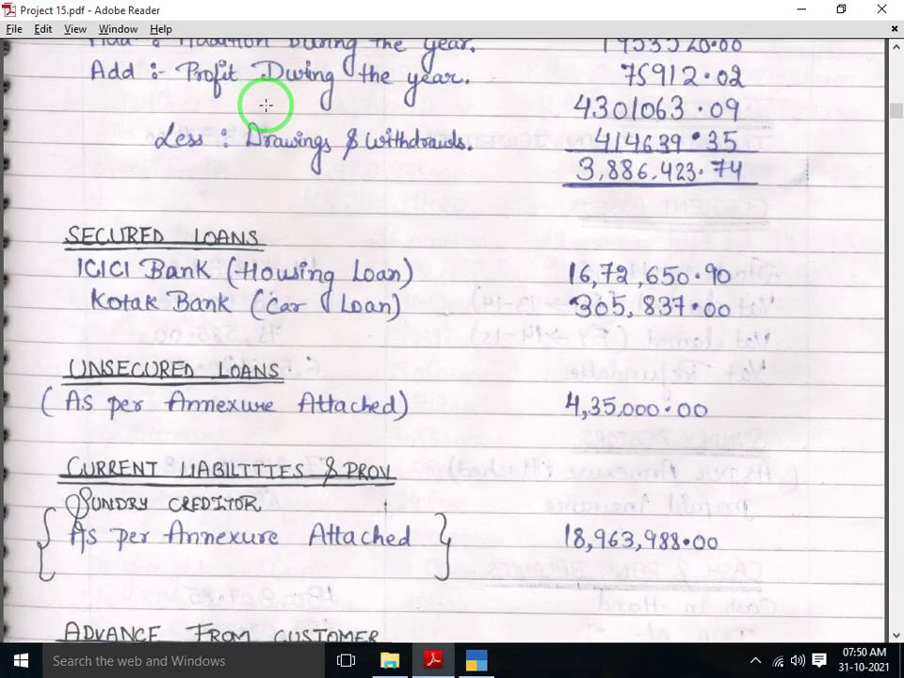
scroll(266, 106, down, 2)
key(alt+Tab)
key(Return)
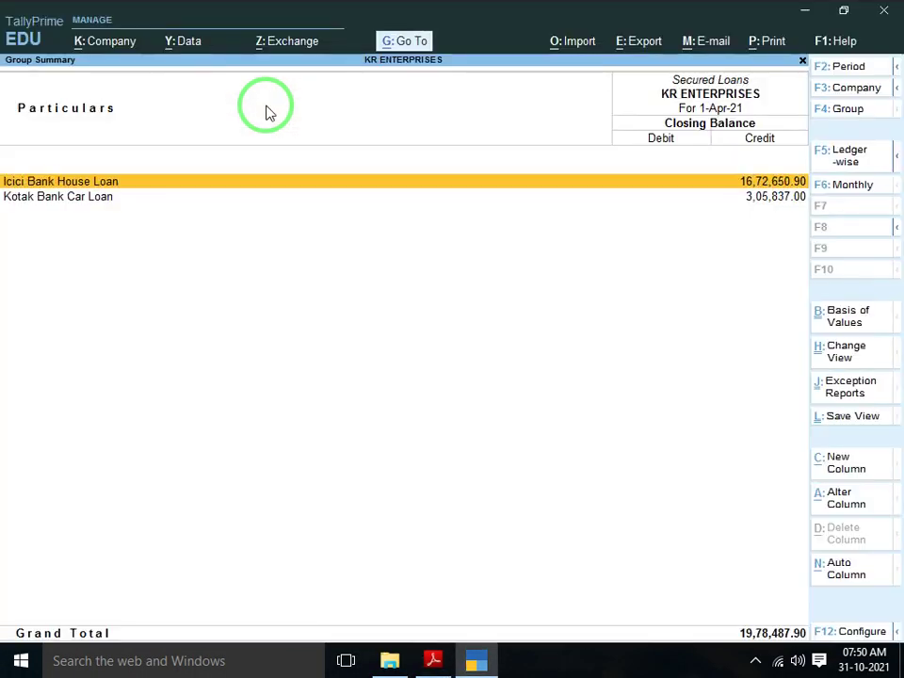
key(alt+Tab)
key(alt+Tab)
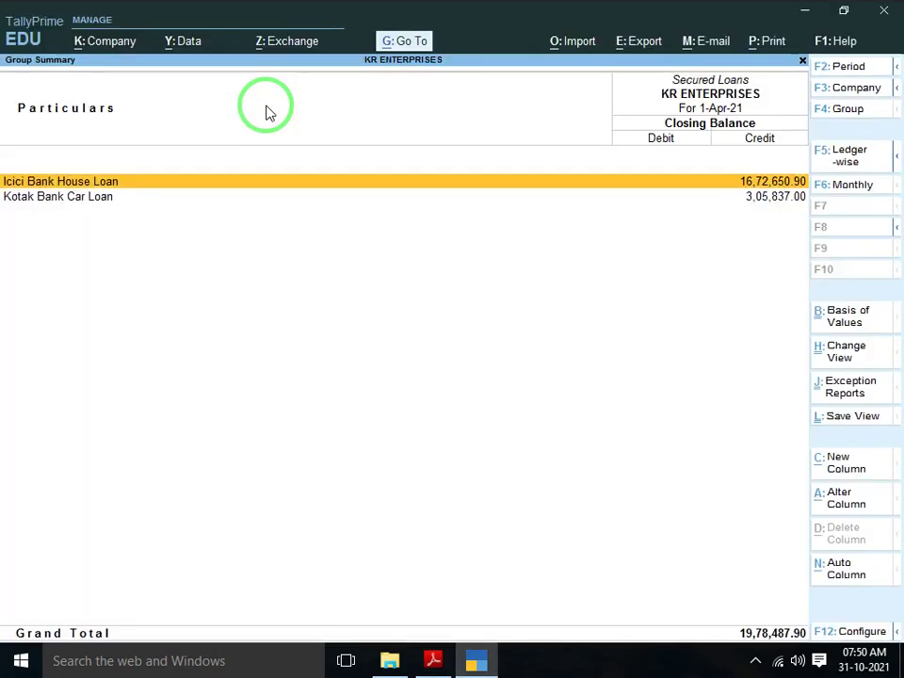
key(alt+Tab)
key(alt+f)
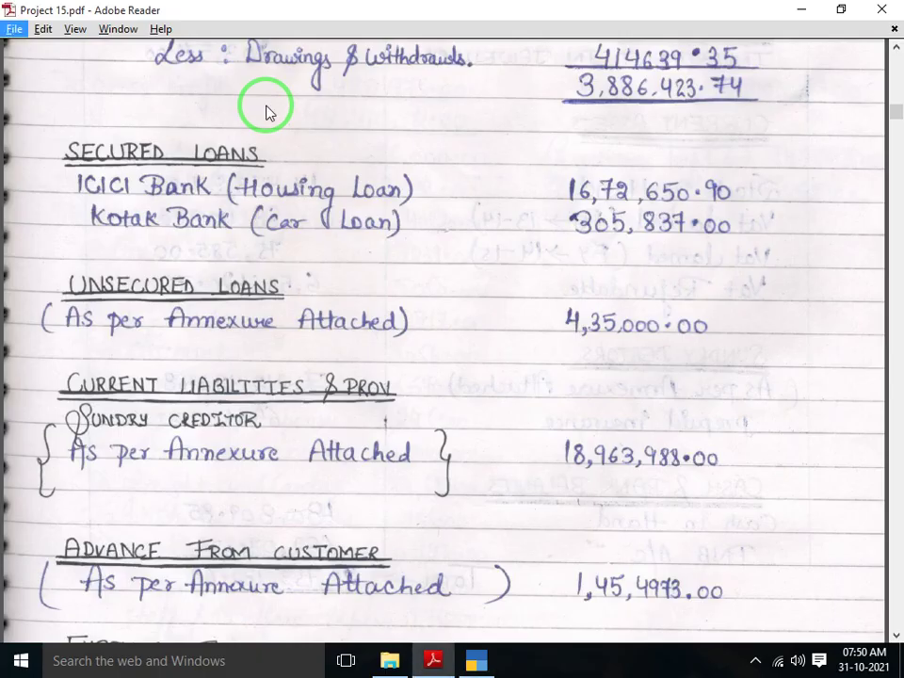
key(Down)
click(710, 173)
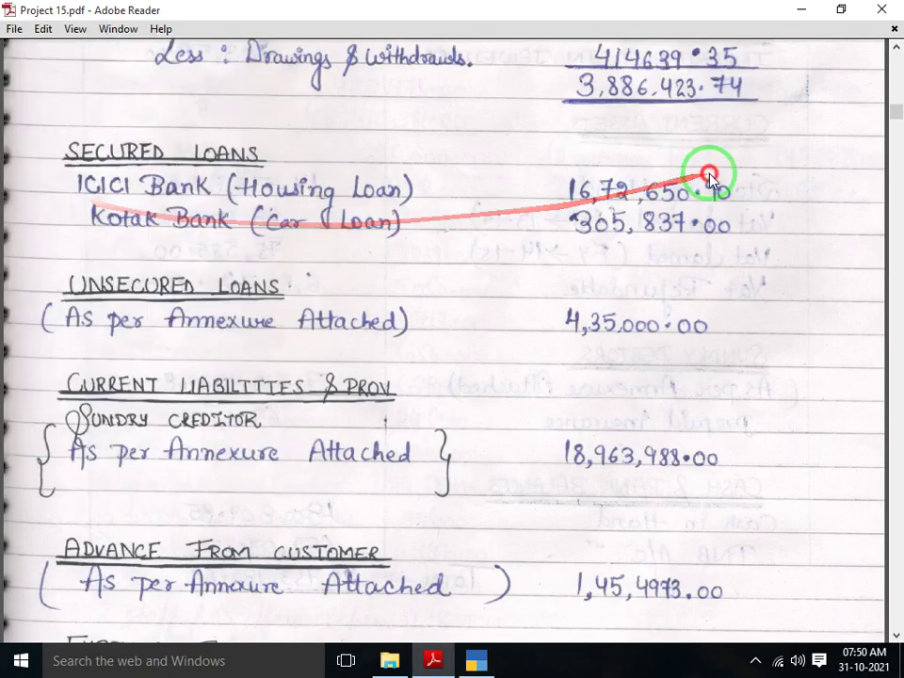
scroll(709, 177, down, 1)
click(485, 198)
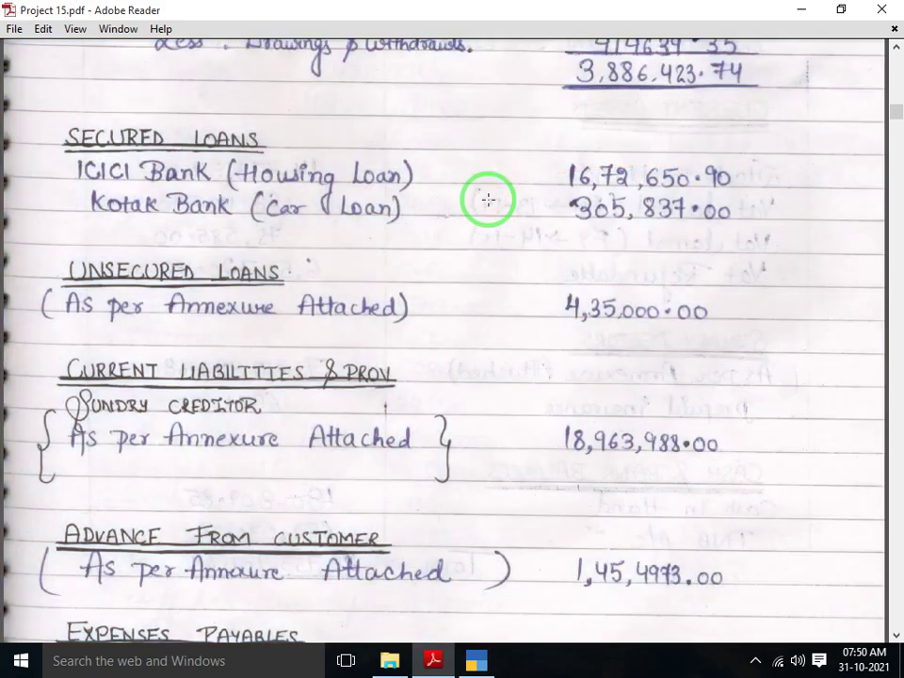
scroll(487, 199, down, 1)
key(alt+Tab)
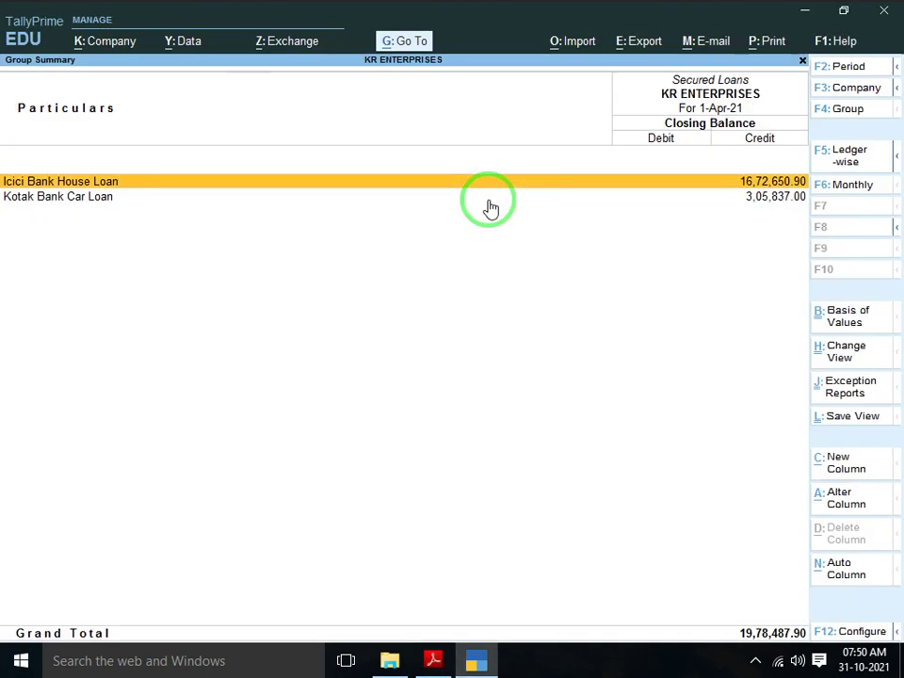
key(Down)
key(alt+Tab)
scroll(488, 199, down, 2)
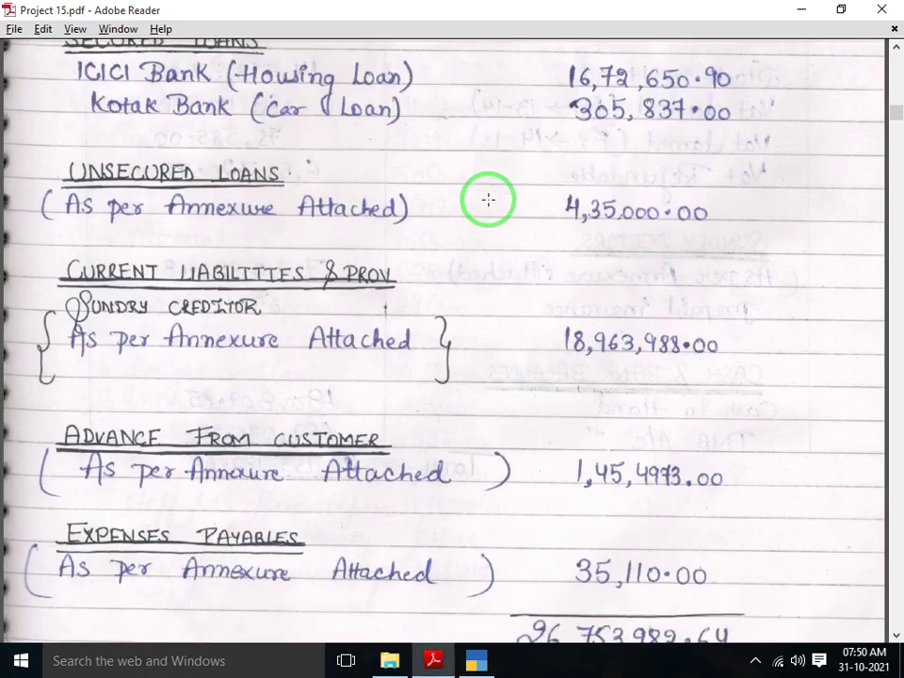
scroll(488, 199, down, 3)
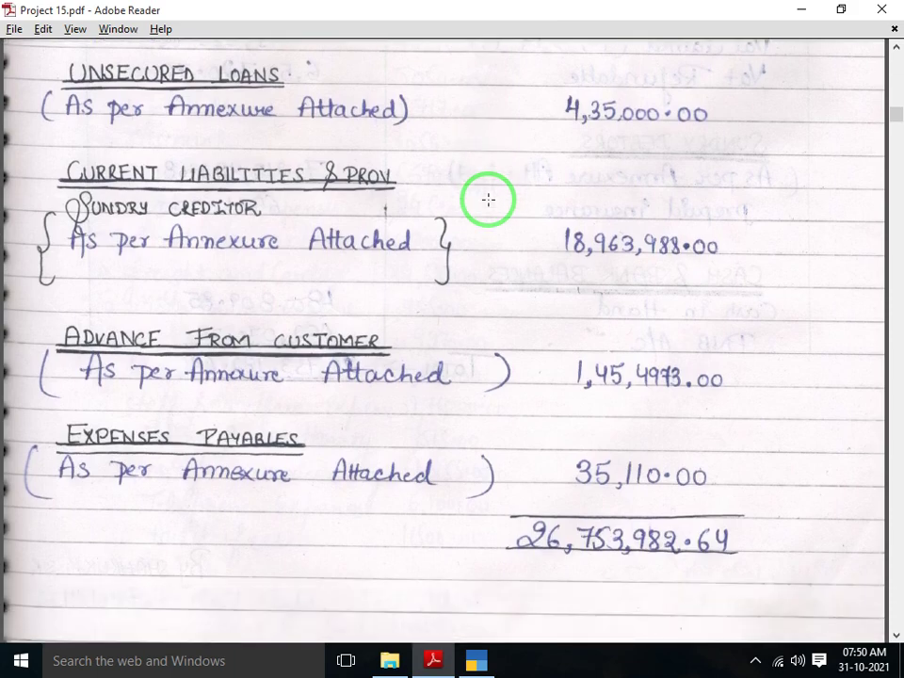
scroll(488, 198, down, 1)
scroll(489, 199, down, 10)
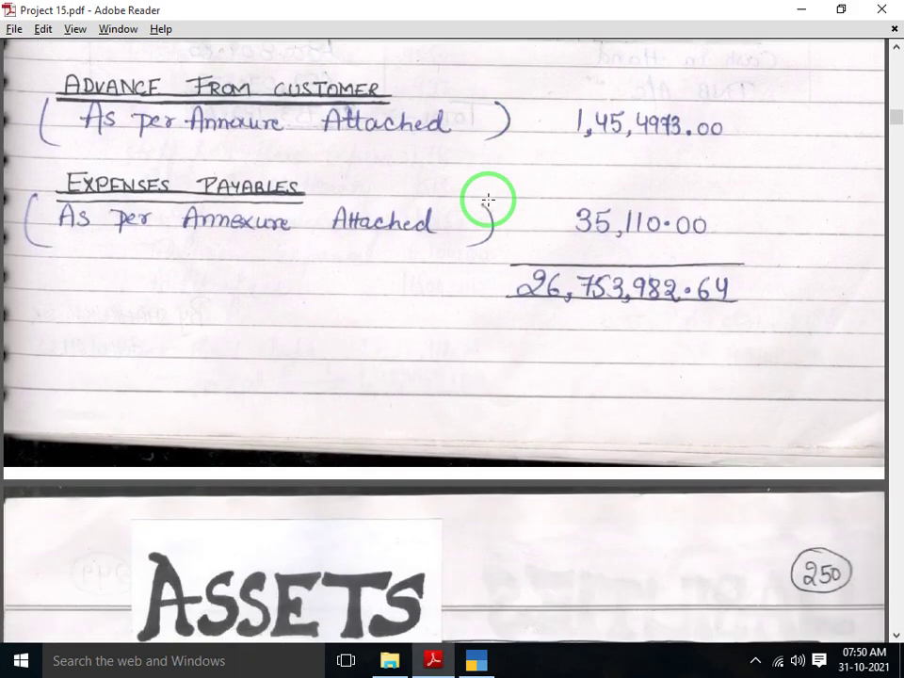
key(alt+Tab)
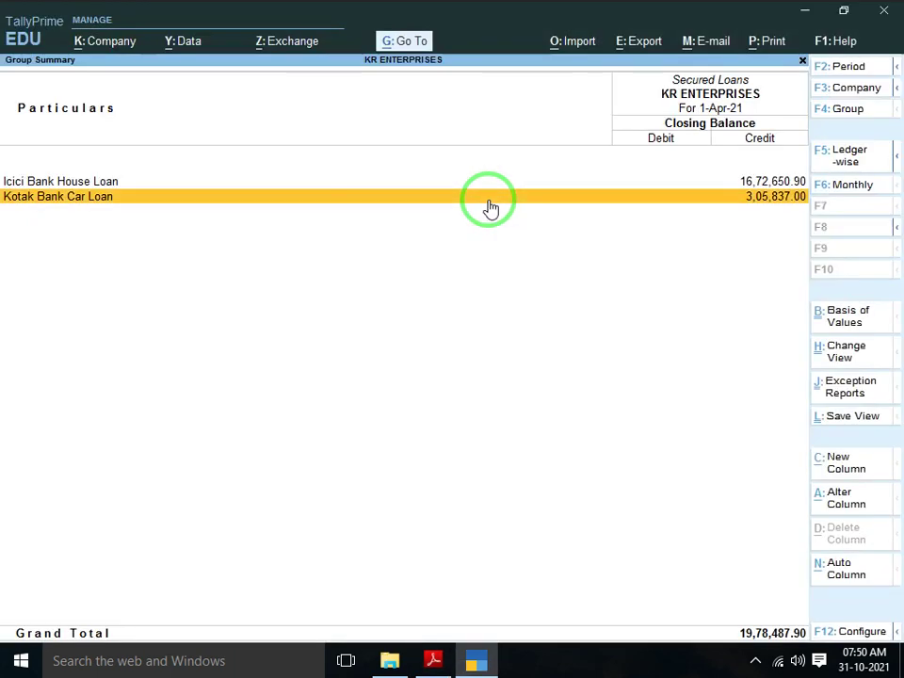
key(Escape)
key(Escape)
key(Left)
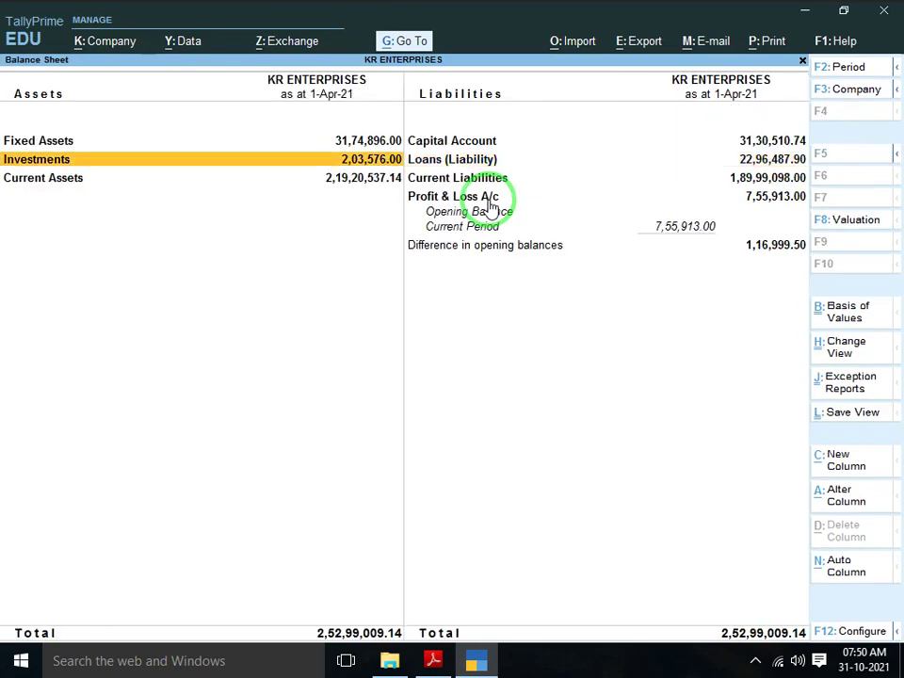
key(Up)
key(alt+Tab)
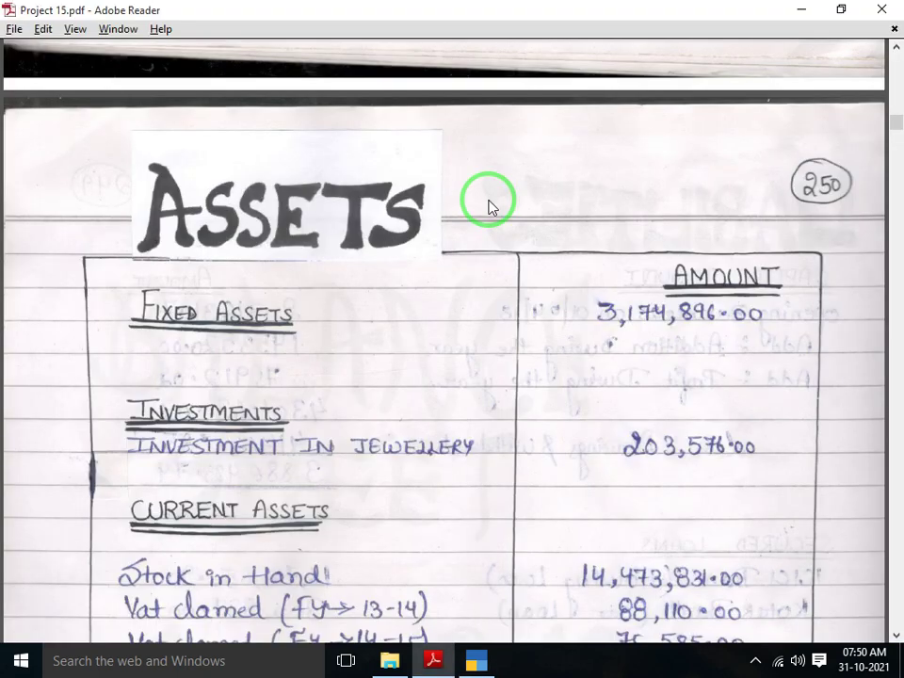
key(alt+Tab)
key(alt+Tab)
scroll(487, 199, down, 5)
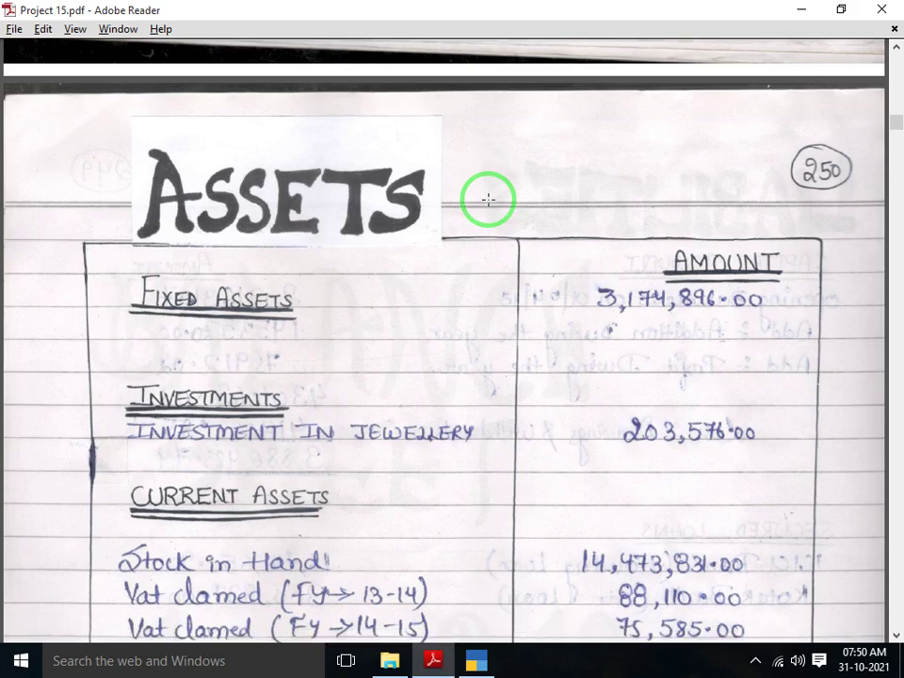
key(alt+Tab)
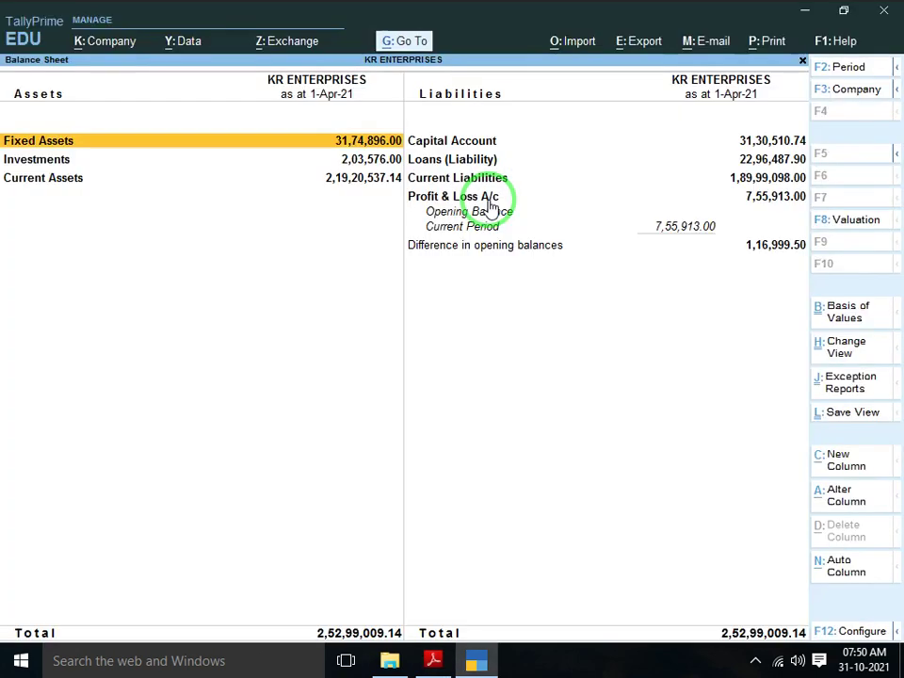
key(Down)
key(alt+Tab)
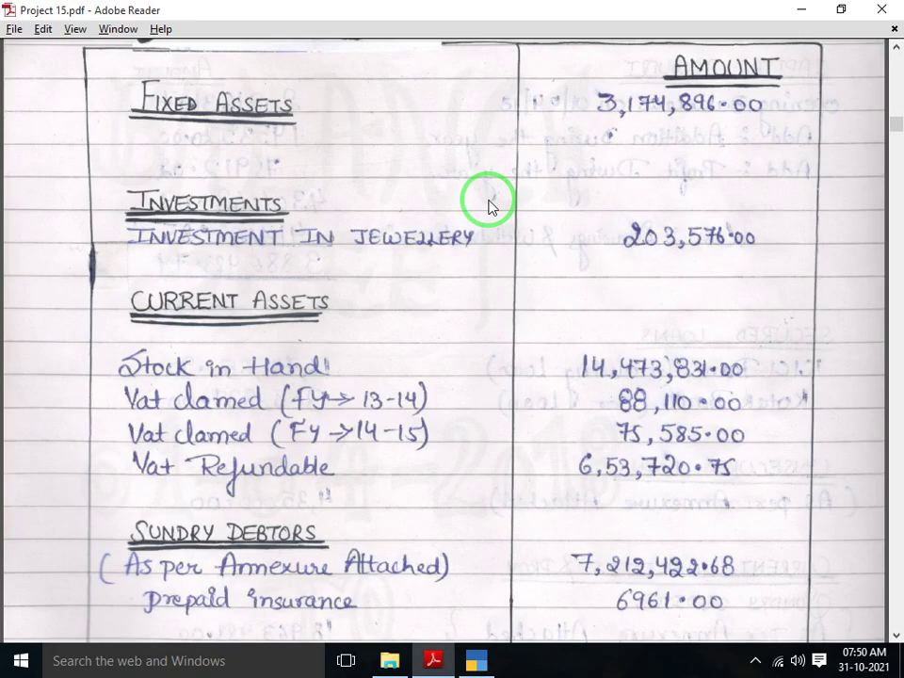
key(alt+Tab)
key(Down)
key(Return)
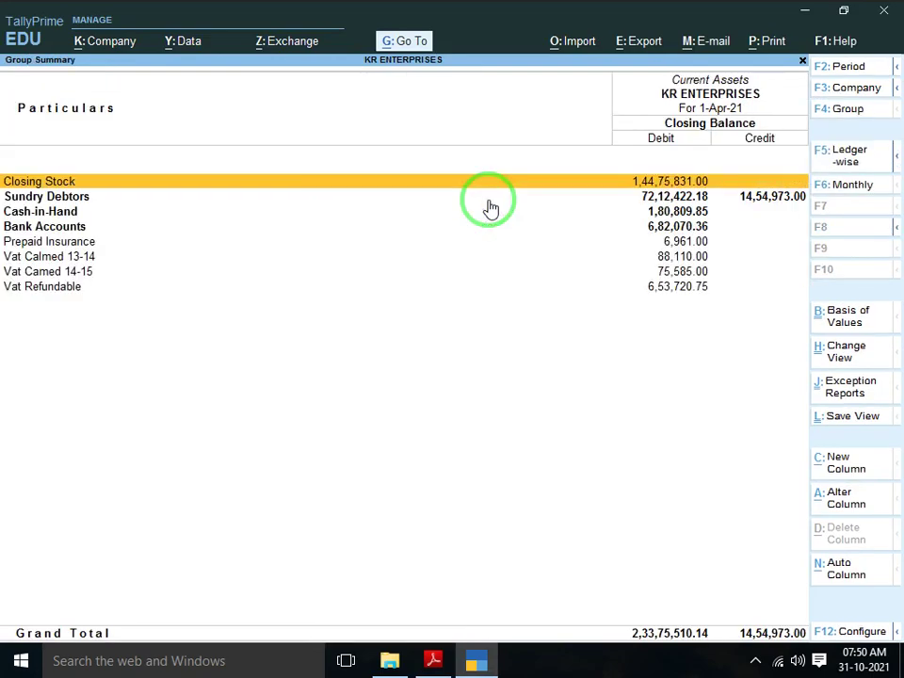
key(alt+Tab)
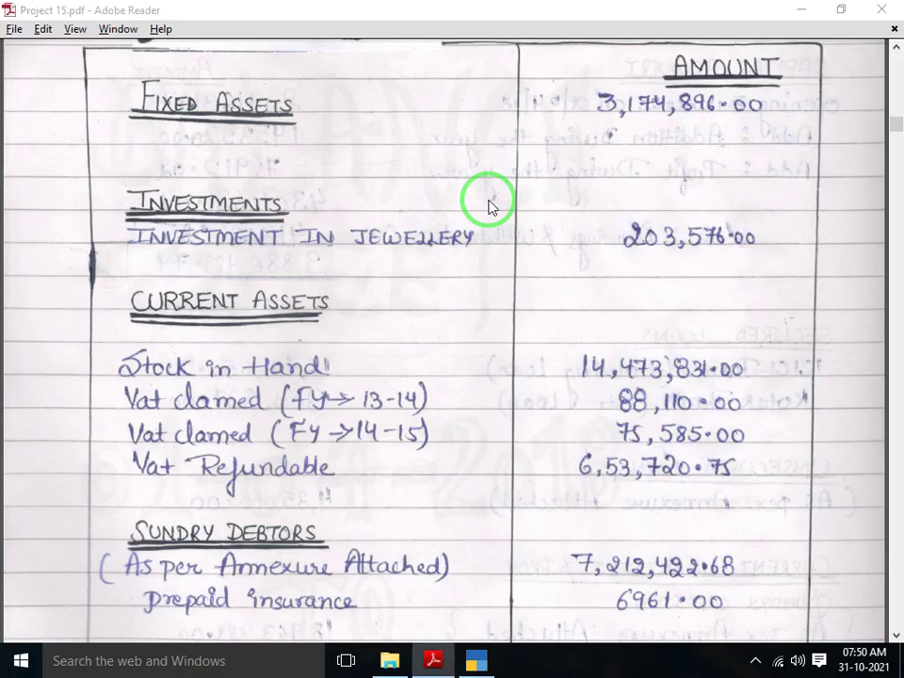
key(alt+Tab)
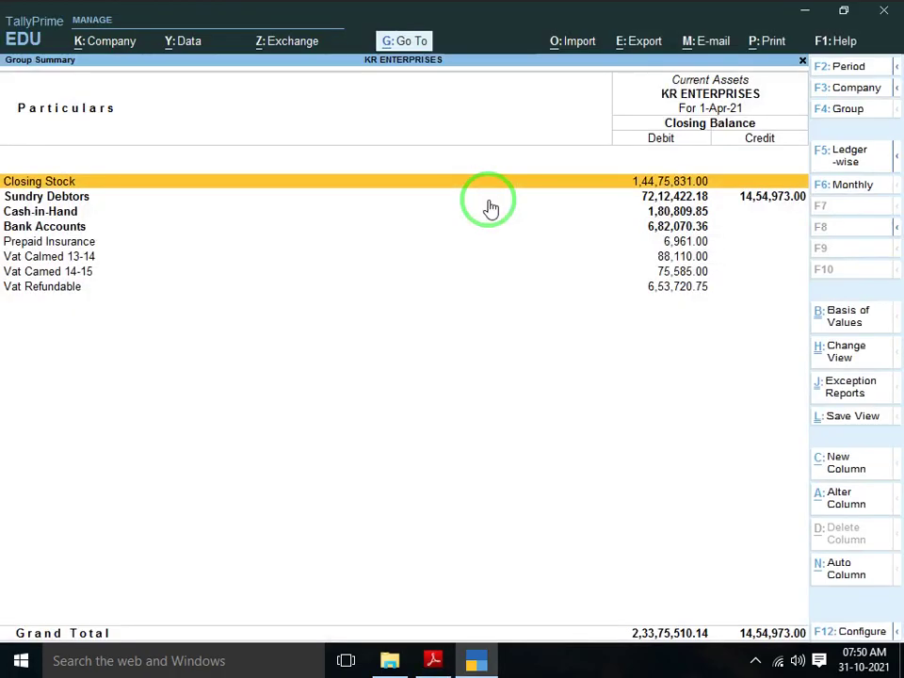
click(489, 197)
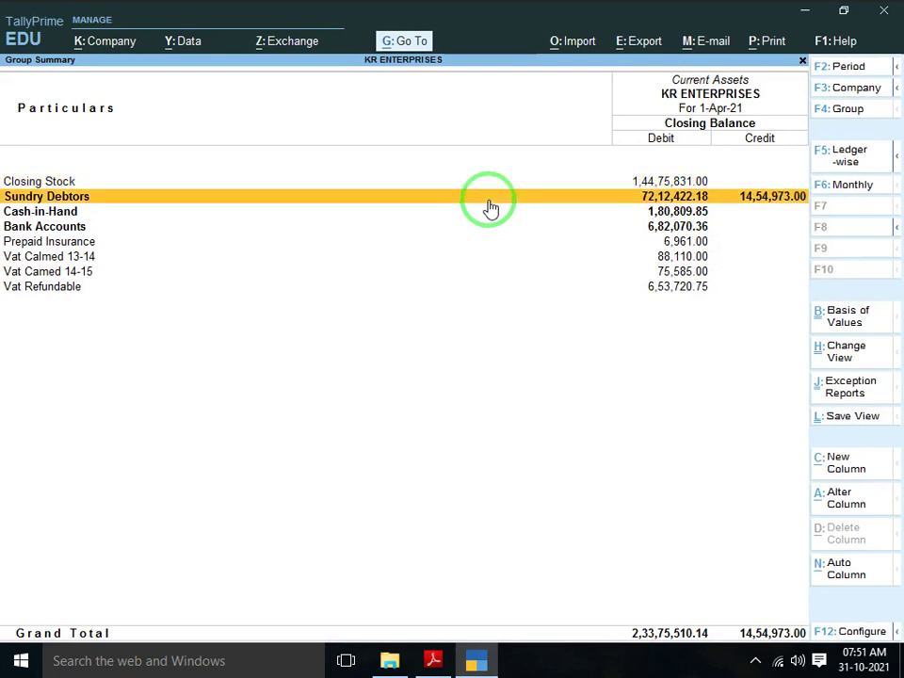
key(alt+Tab)
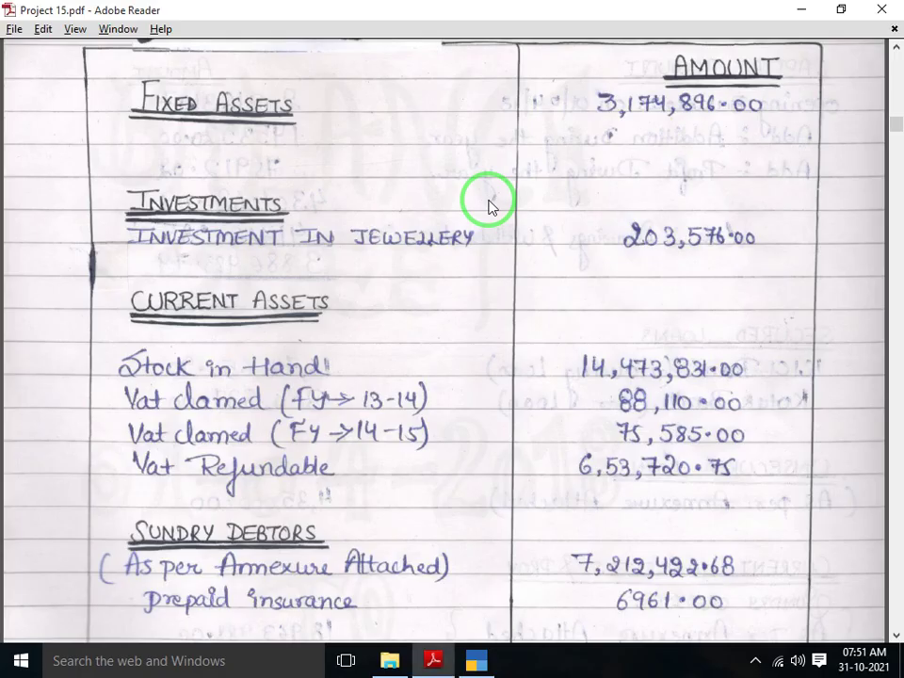
key(alt+Tab)
key(Down)
key(Down)
key(Down)
key(Down)
key(Up)
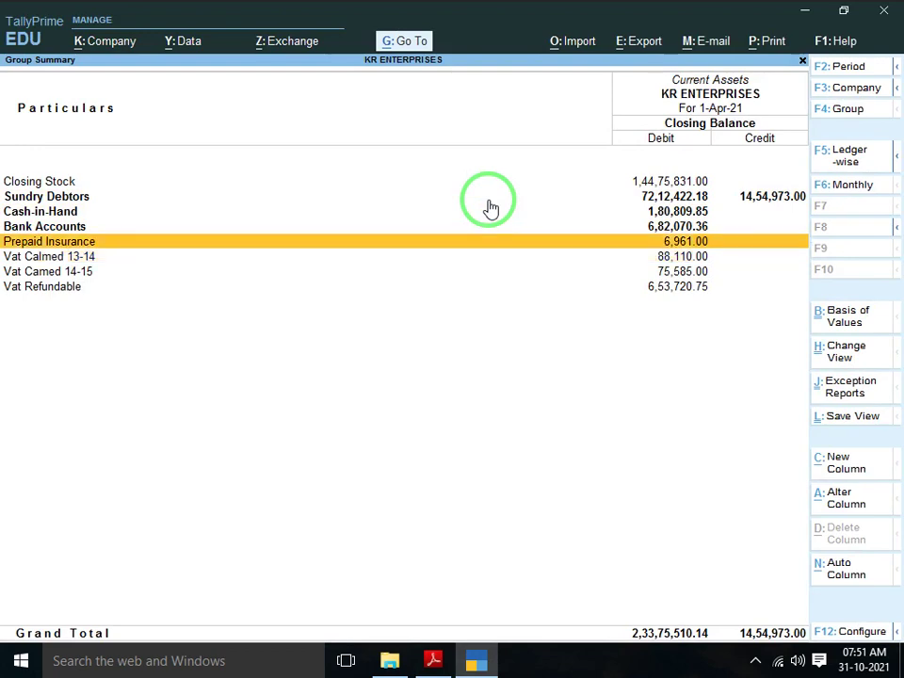
key(Down)
key(alt+Tab)
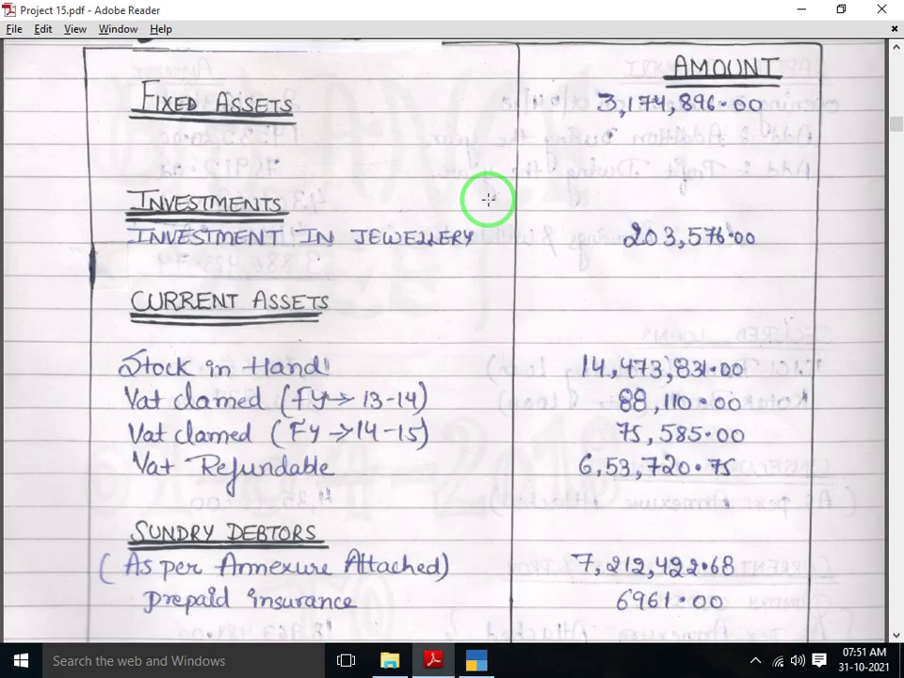
key(alt+Tab)
key(Down)
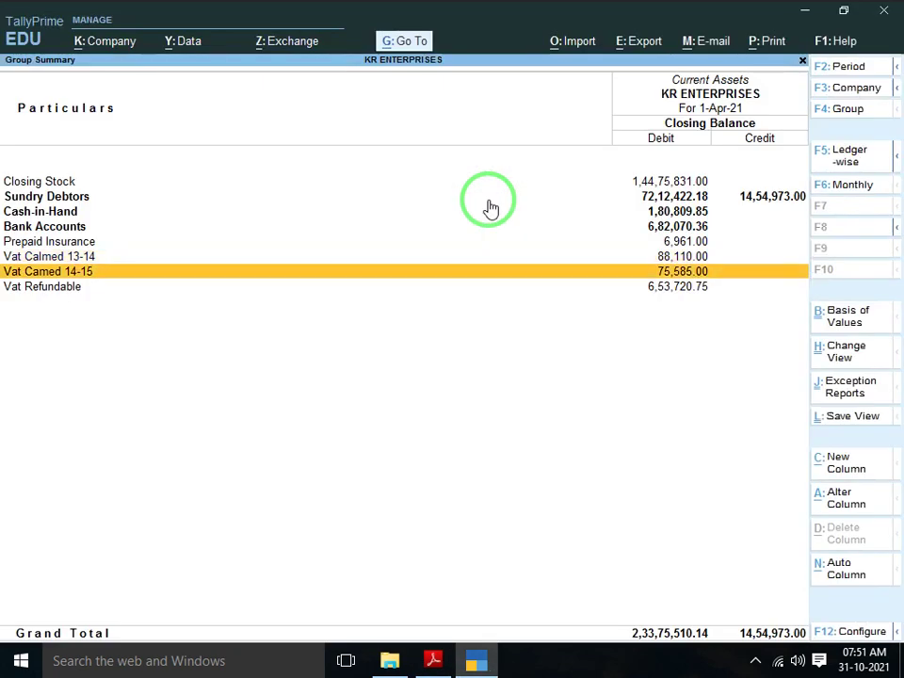
key(alt+Tab)
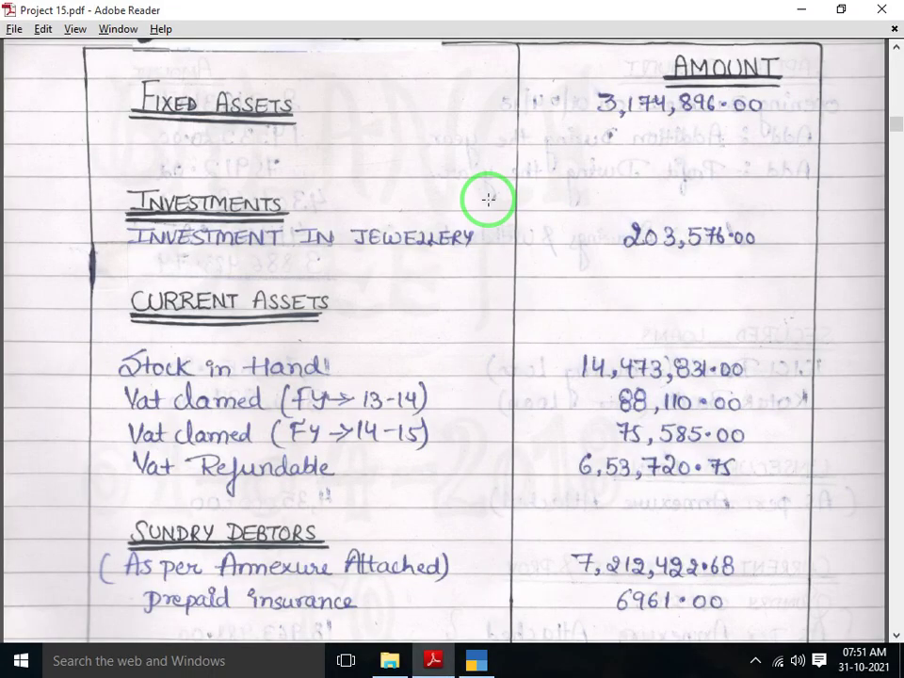
key(alt+Tab)
key(Down)
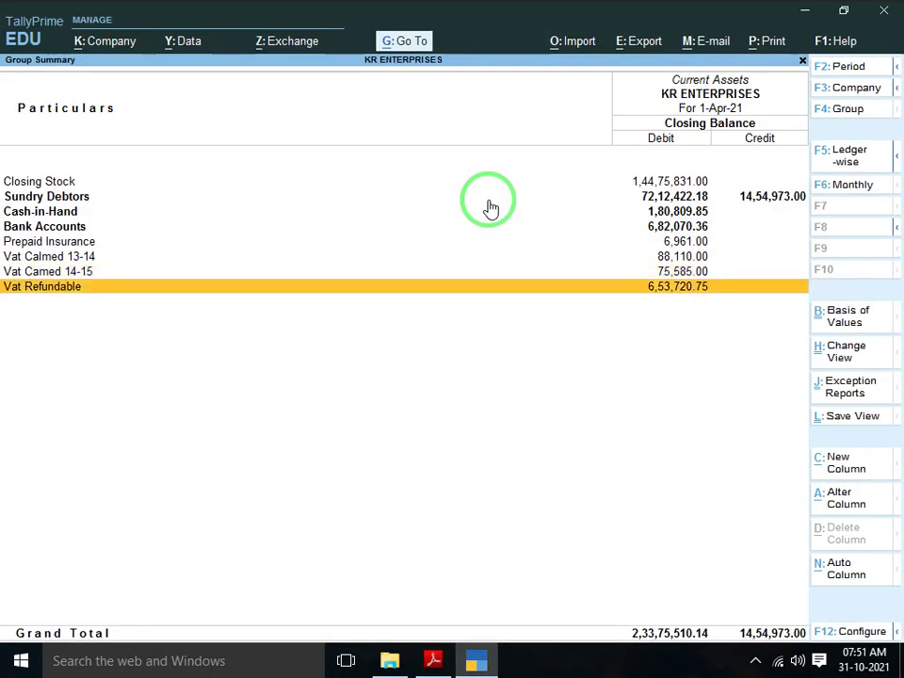
key(alt+Tab)
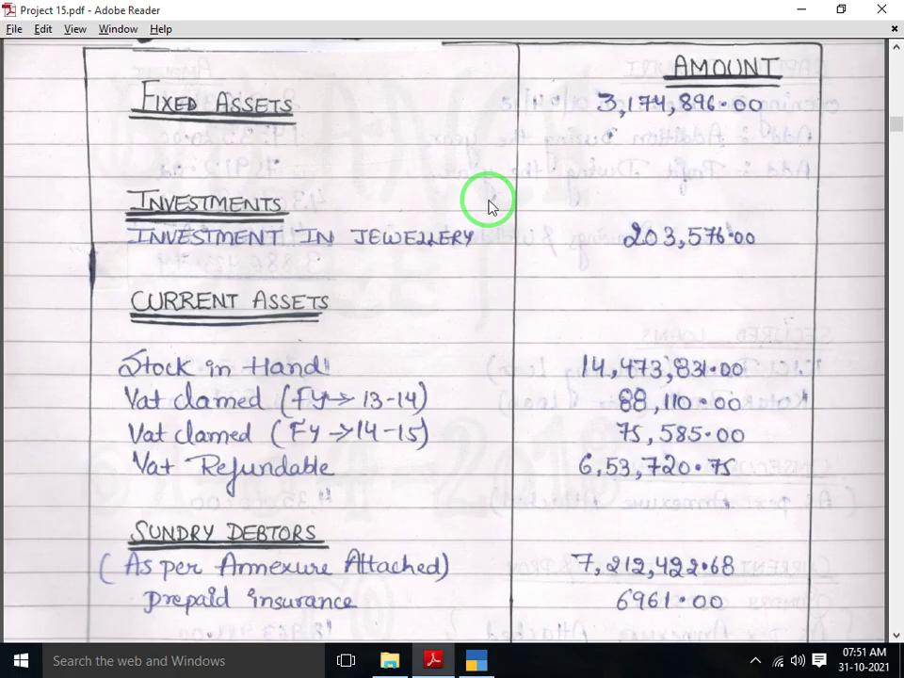
key(alt)
key(f)
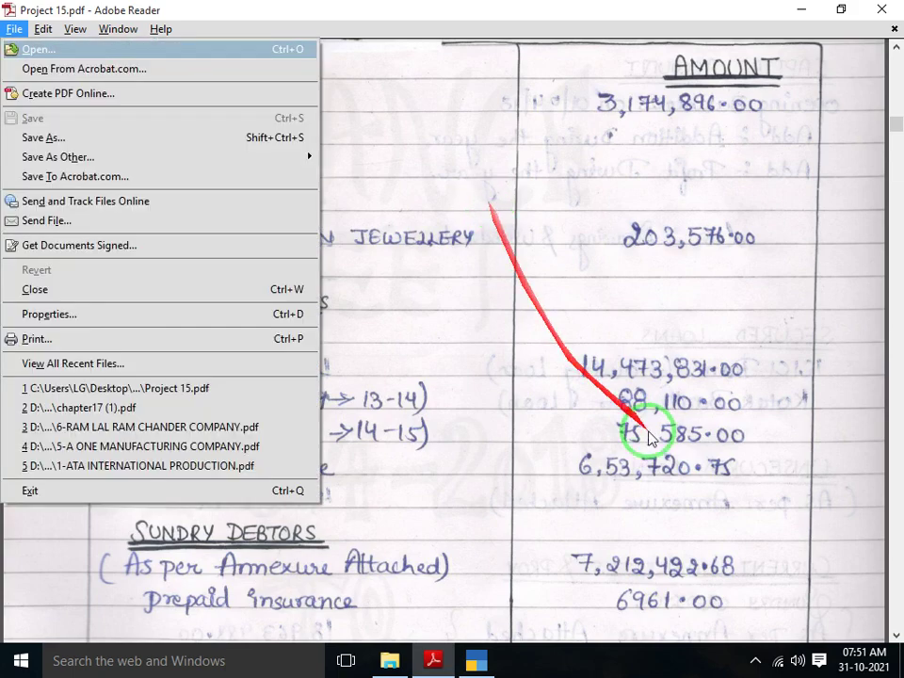
click(540, 367)
Compare Current Assets balances against the scanned balance sheet: Sundry Debtors, Prepaid Insurance, Cash-in-Hand and Bank Accounts
scroll(544, 370, down, 1)
scroll(544, 370, down, 4)
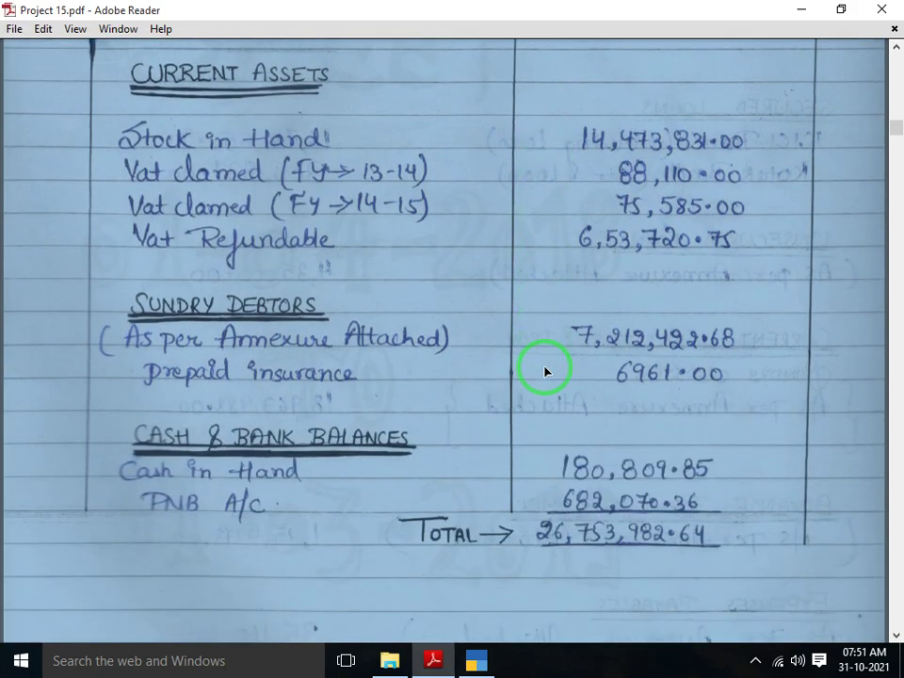
click(545, 369)
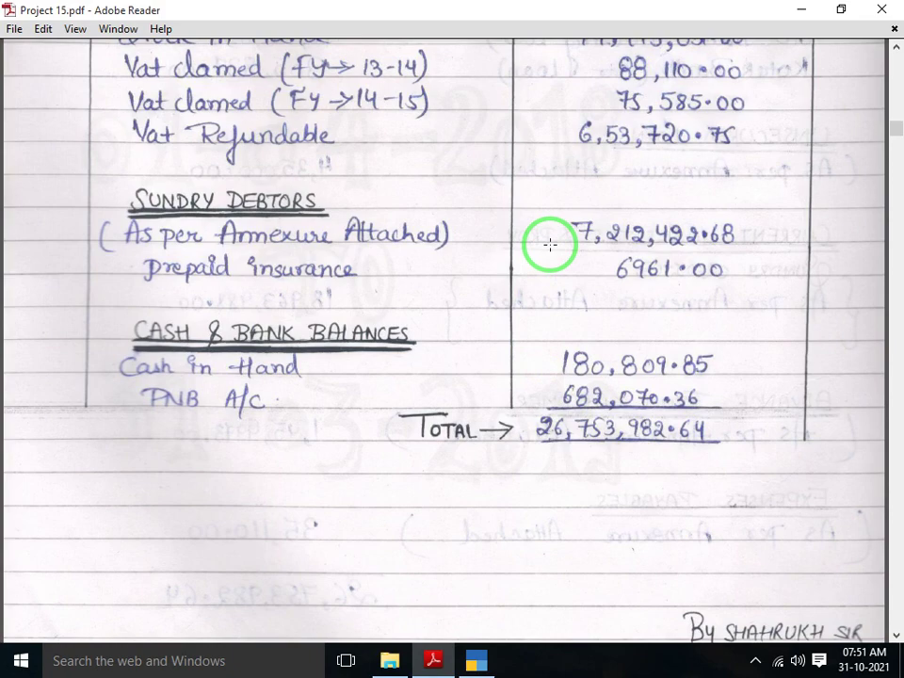
key(alt+Tab)
key(Up)
key(Up)
key(Up)
key(Up)
key(Up)
key(Up)
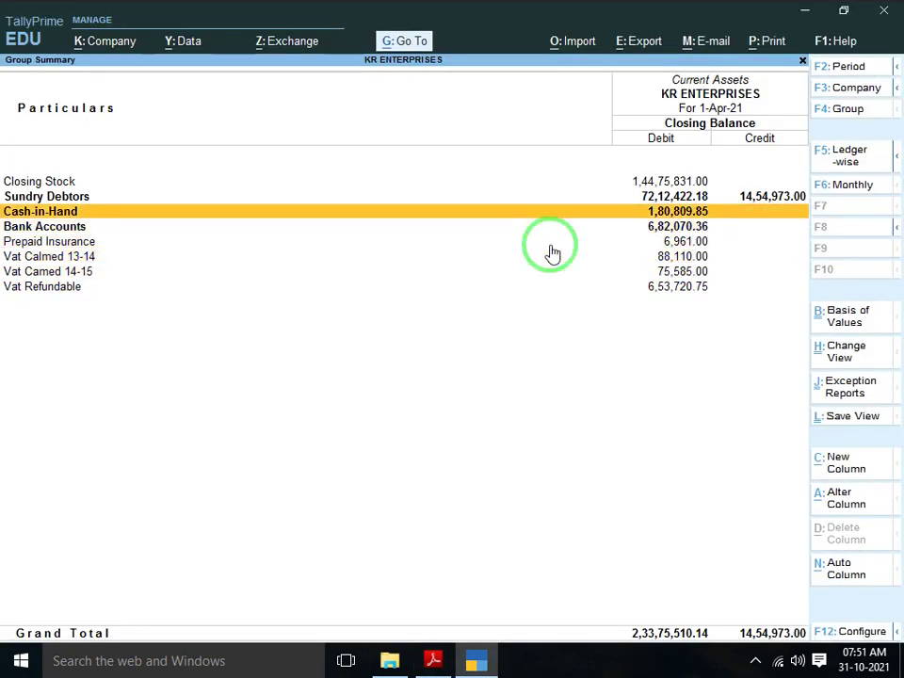
key(alt+Tab)
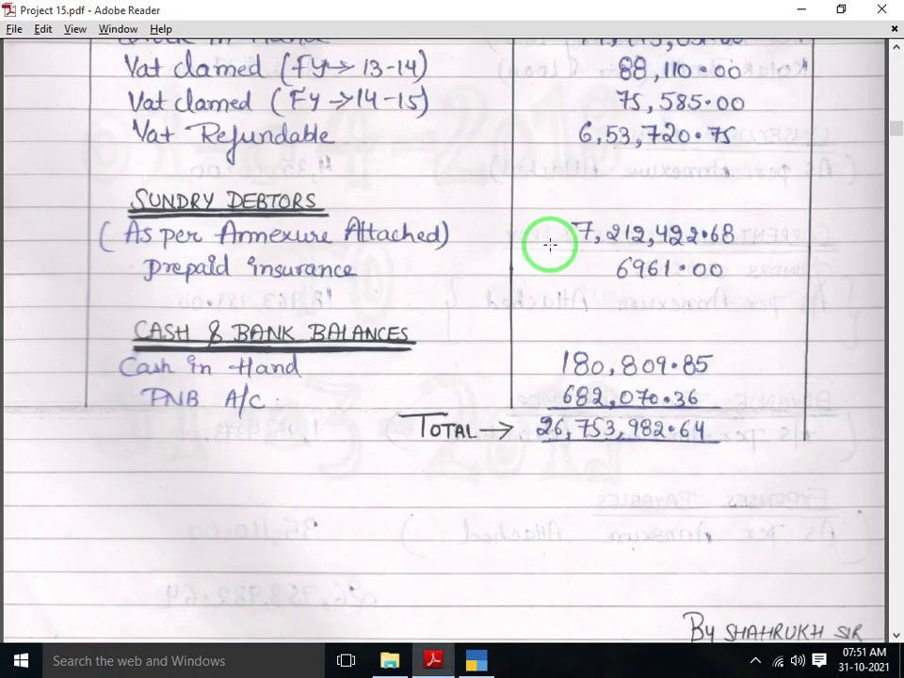
scroll(550, 244, down, 2)
key(alt+Tab)
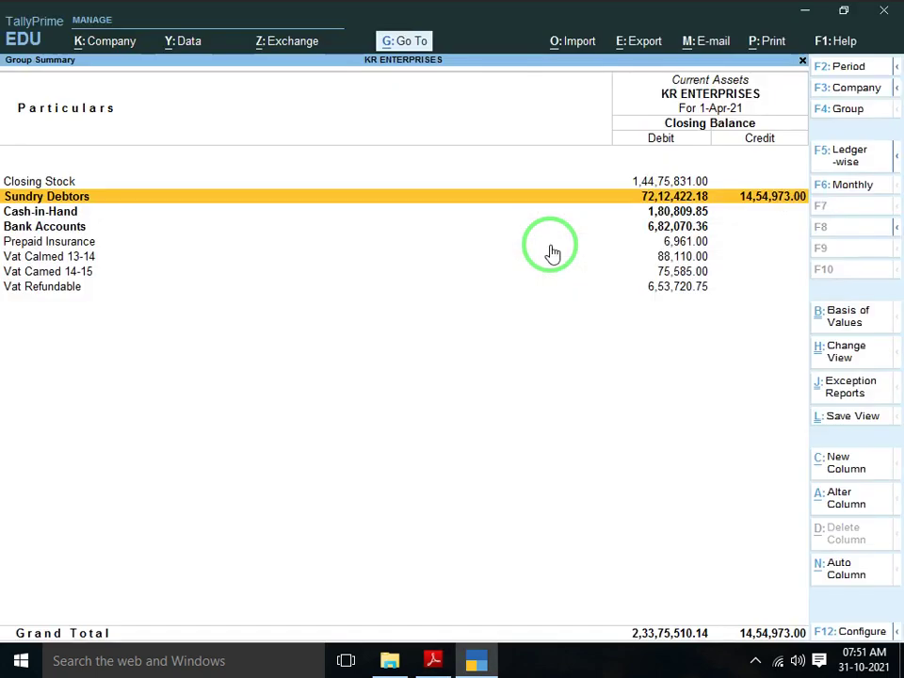
key(Down)
key(Down)
key(Down)
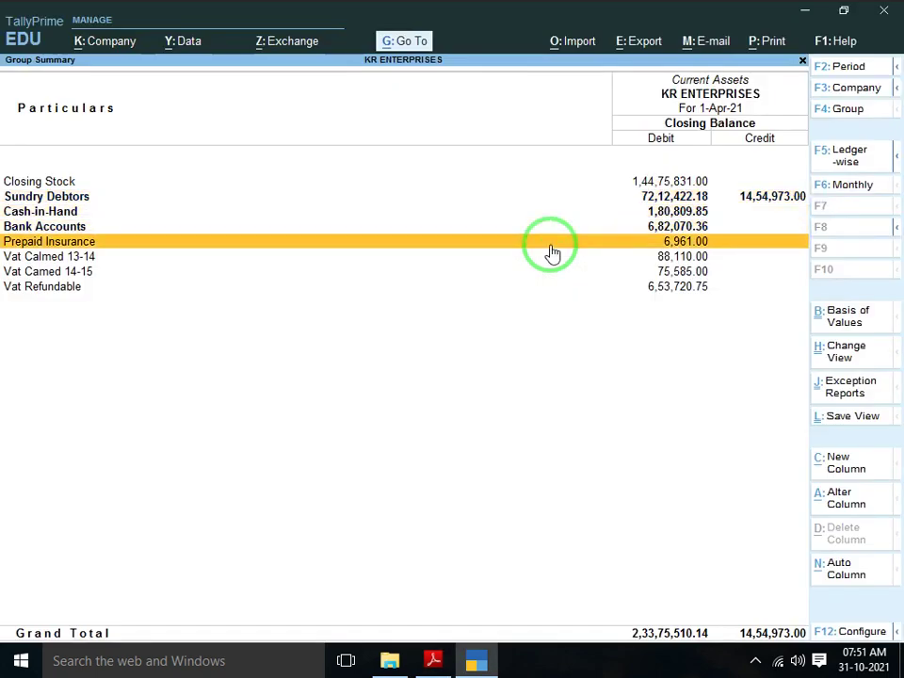
key(alt+Tab)
scroll(550, 245, down, 3)
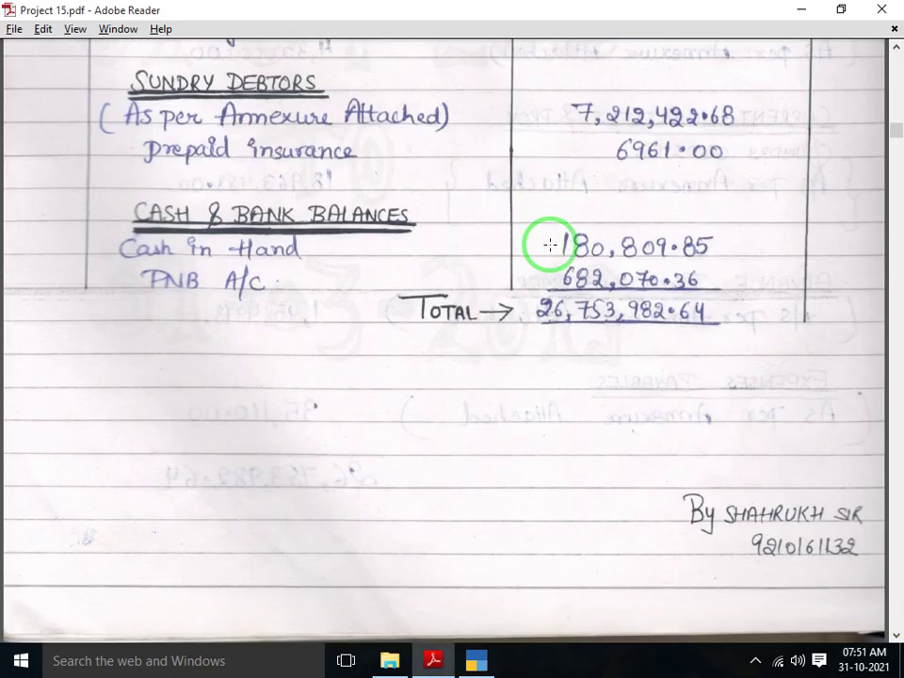
key(alt+Tab)
key(Up)
key(Up)
key(Up)
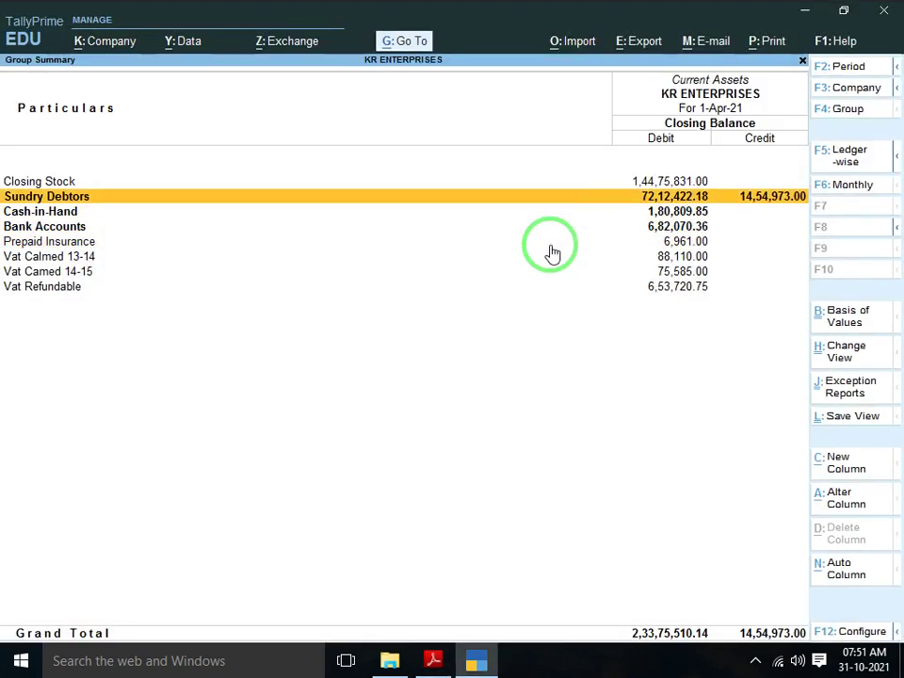
key(Down)
key(Down)
key(Up)
key(alt+Tab)
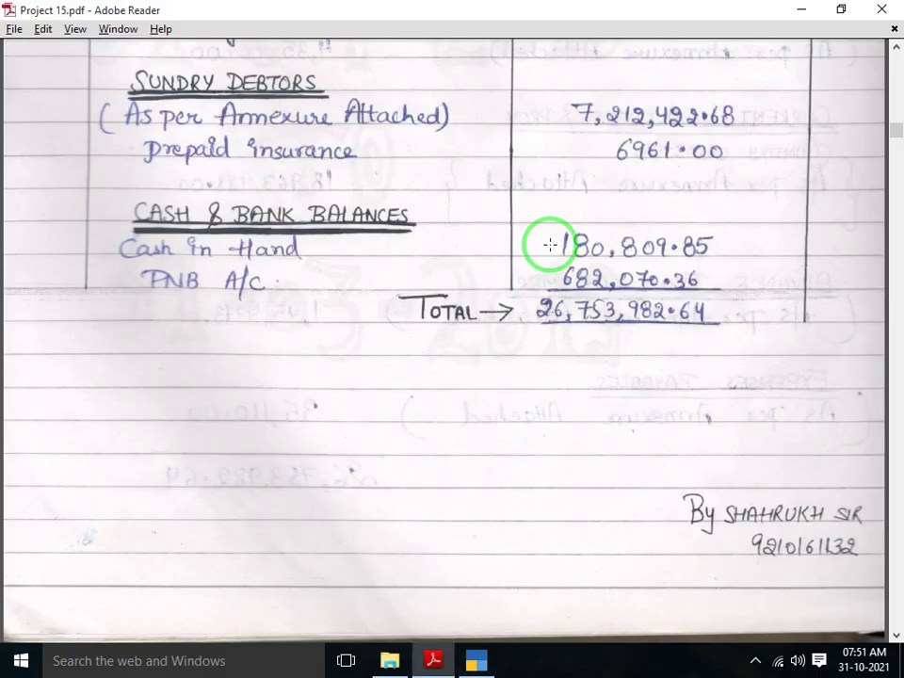
key(alt+Tab)
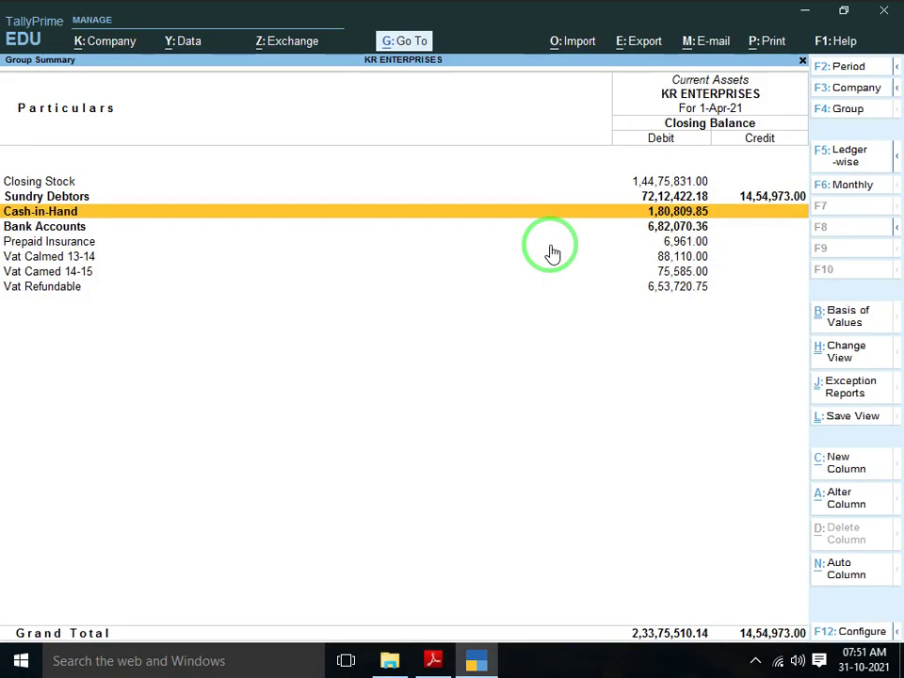
key(Down)
key(alt+Tab)
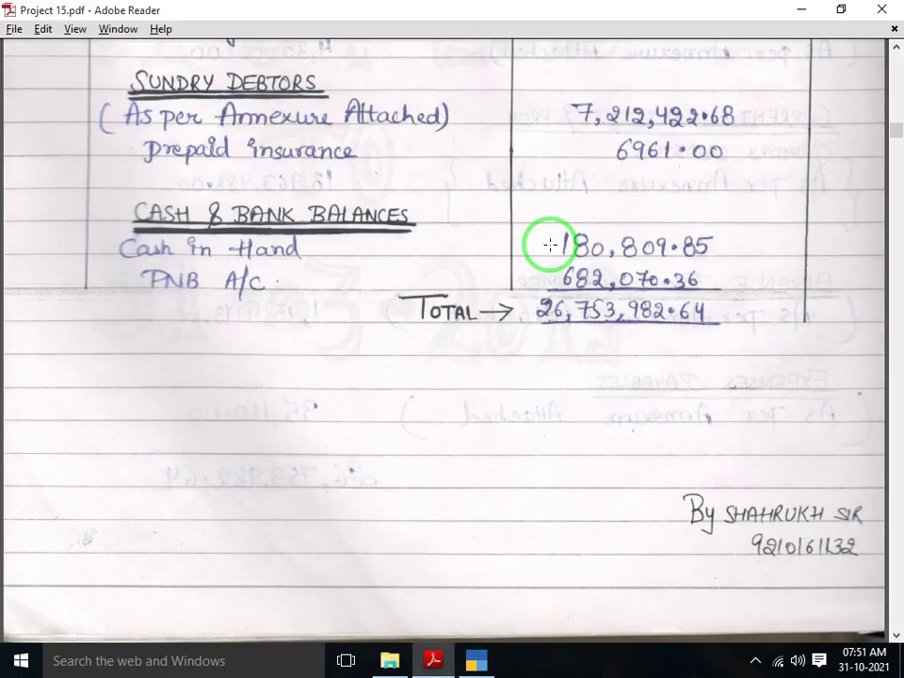
key(alt+Tab)
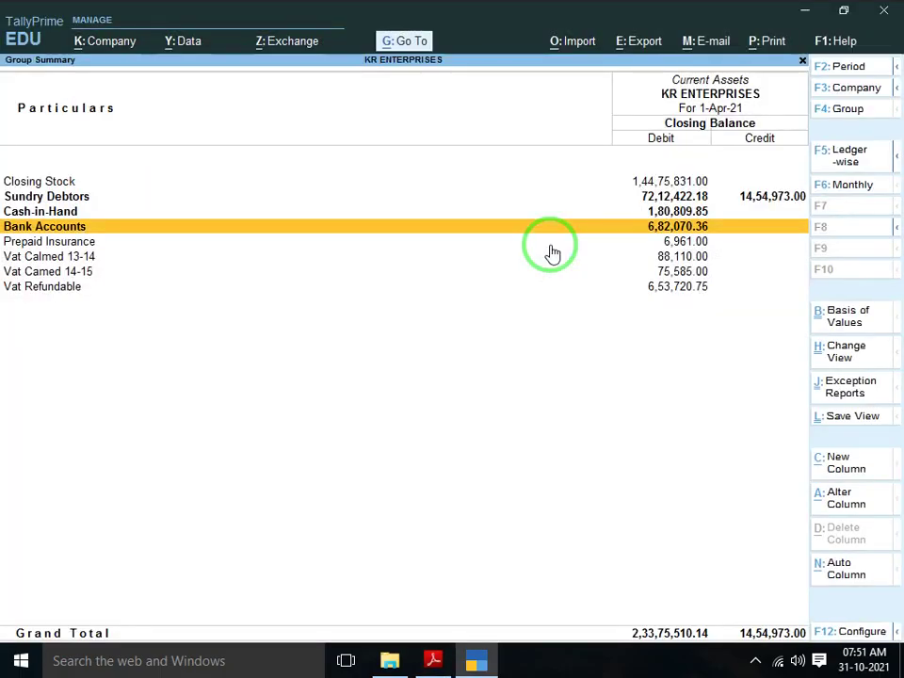
key(alt+Tab)
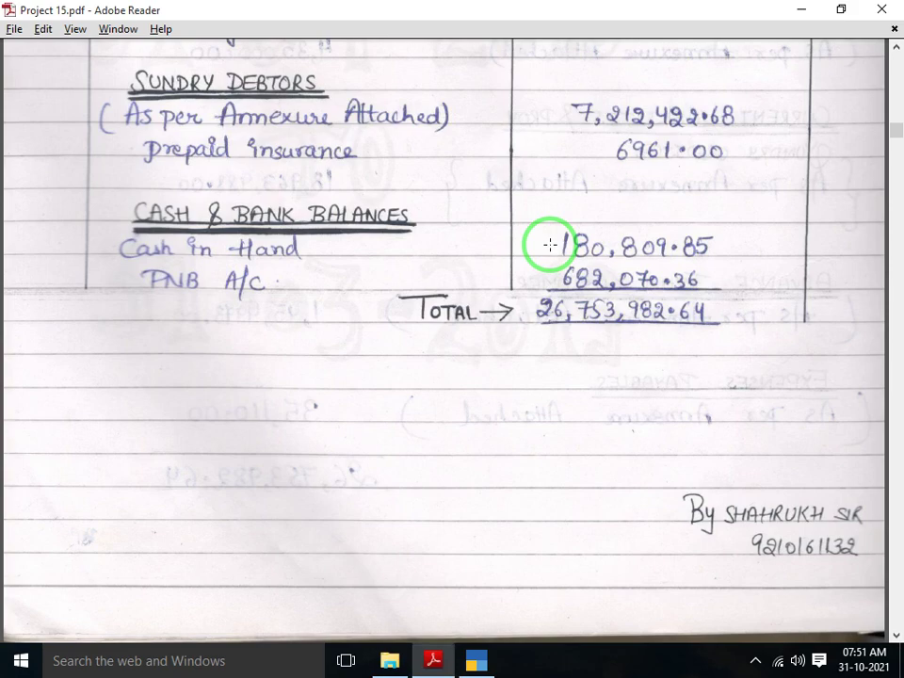
scroll(550, 245, down, 10)
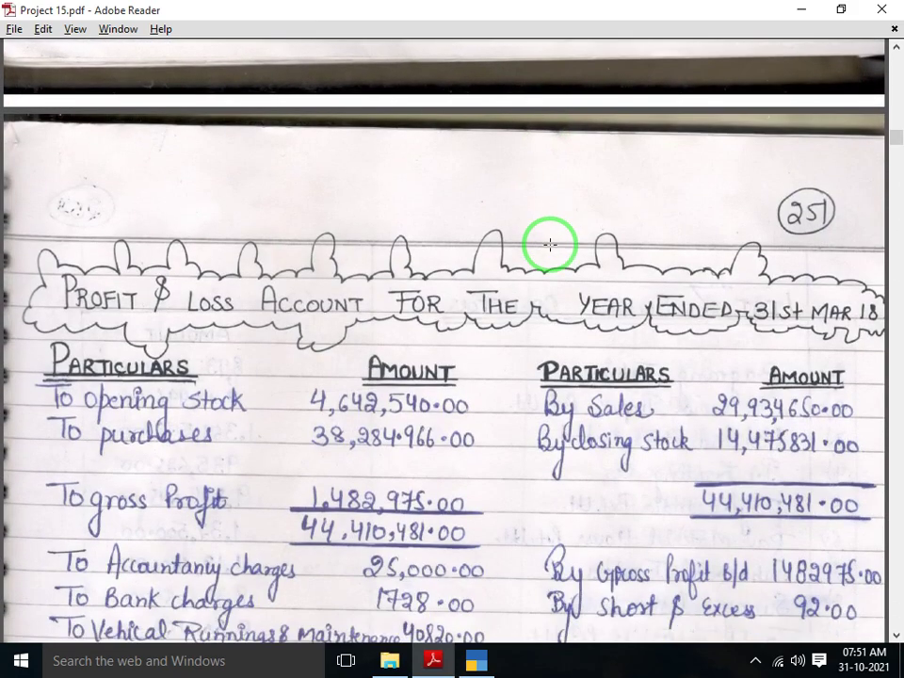
scroll(550, 245, down, 12)
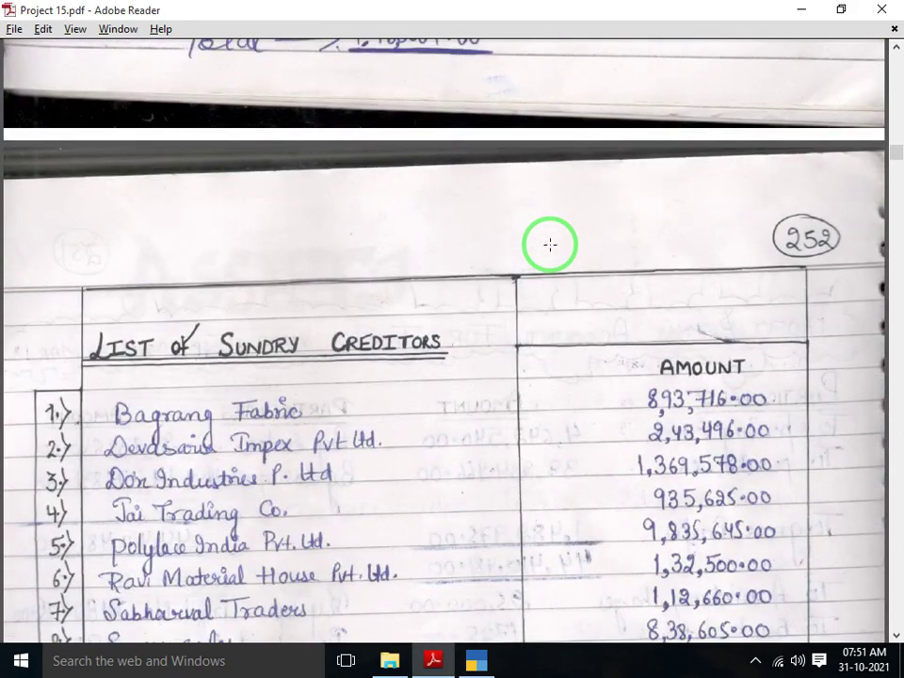
scroll(550, 245, down, 6)
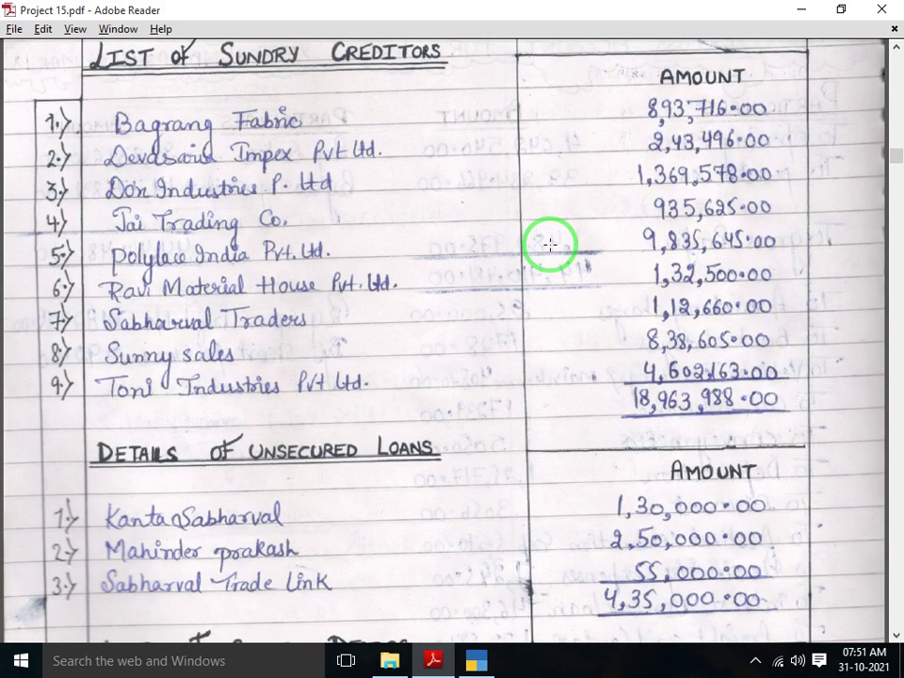
key(alt+Tab)
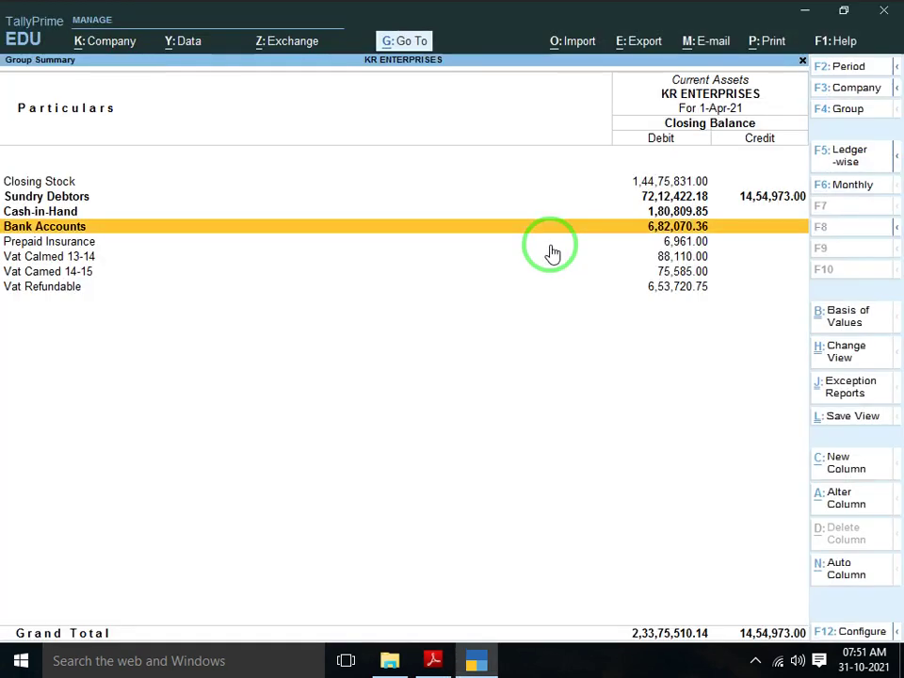
Check the Current Liabilities Sundry Creditors balance against the handwritten creditors list
key(Escape)
key(Right)
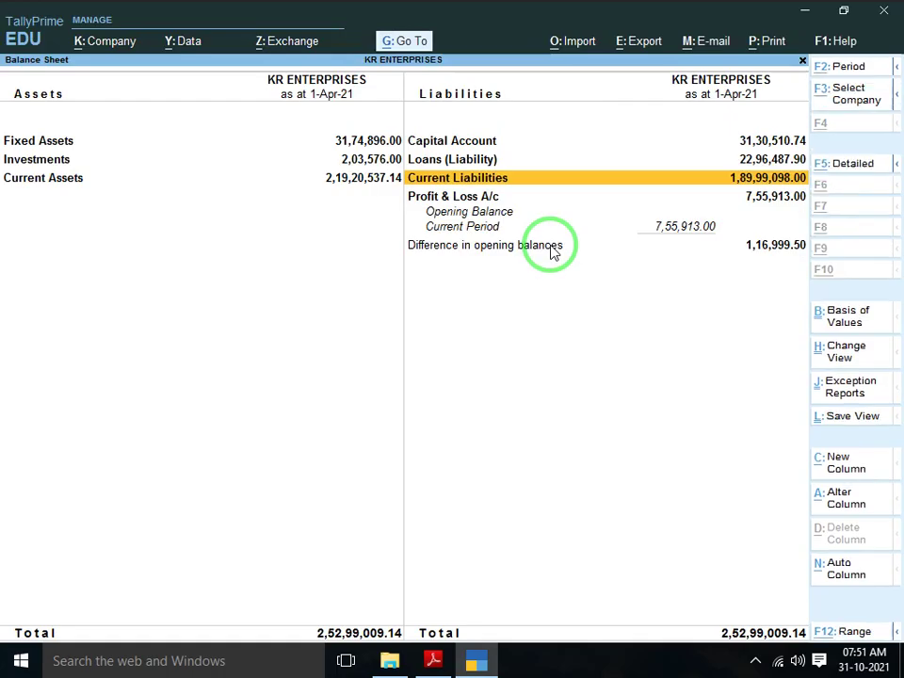
key(alt+Tab)
key(alt+Tab)
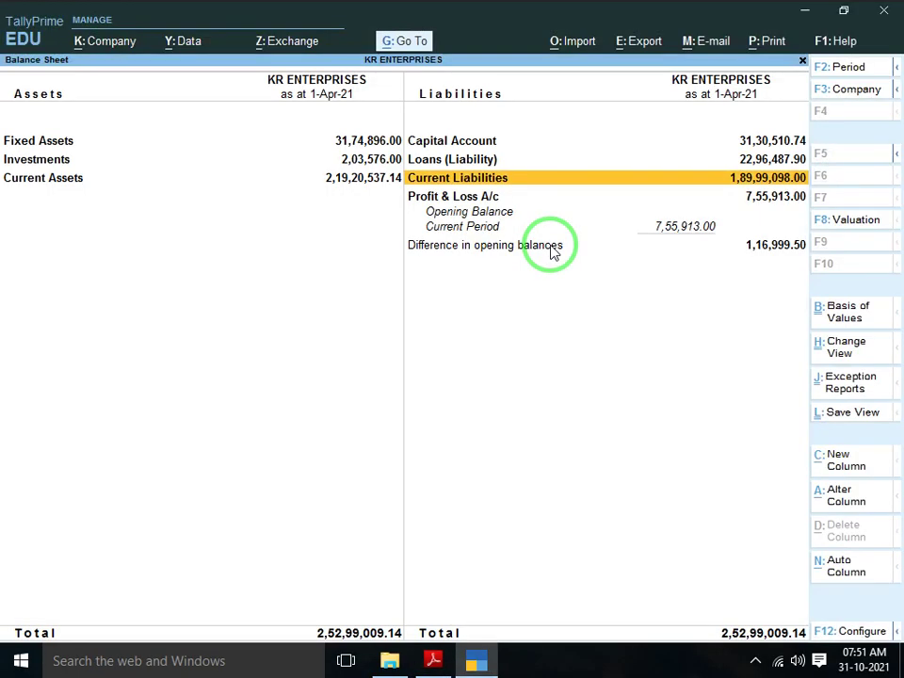
key(Return)
key(Down)
key(alt+Tab)
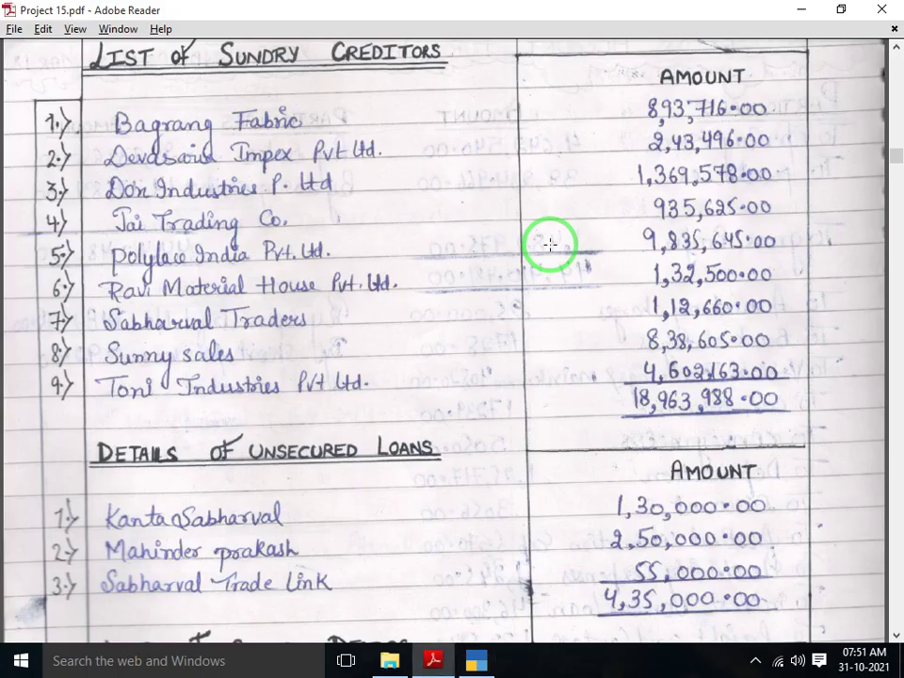
key(alt+Tab)
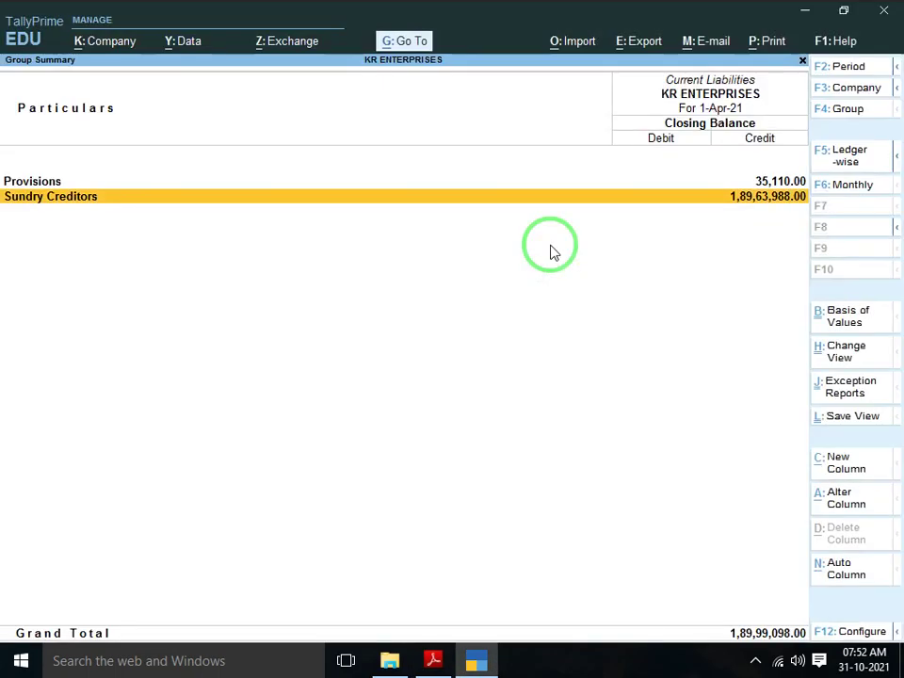
key(alt+Tab)
key(alt+Tab)
key(alt+Tab)
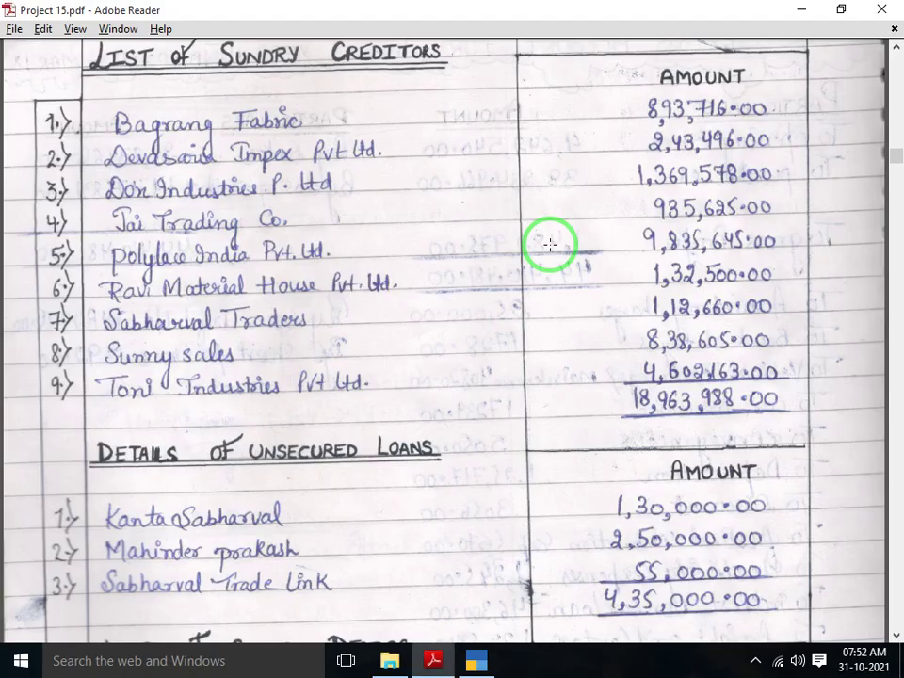
scroll(550, 244, down, 4)
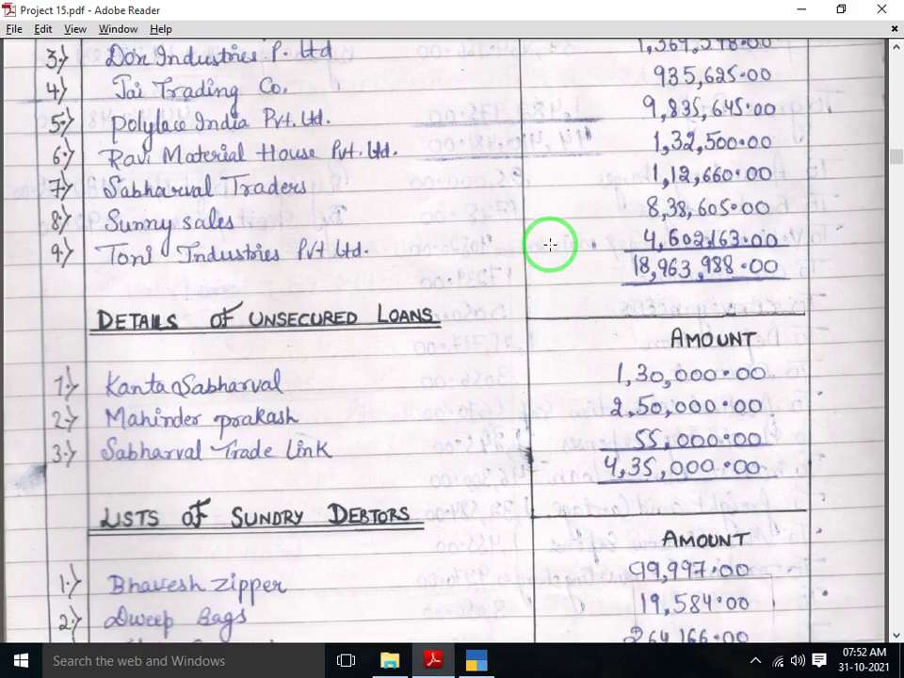
scroll(550, 245, down, 1)
key(alt+Tab)
Compare Unsecured Loans (3,18,000) with the PDF's 4,35,000, finding the first loan entered as 13,000
key(Escape)
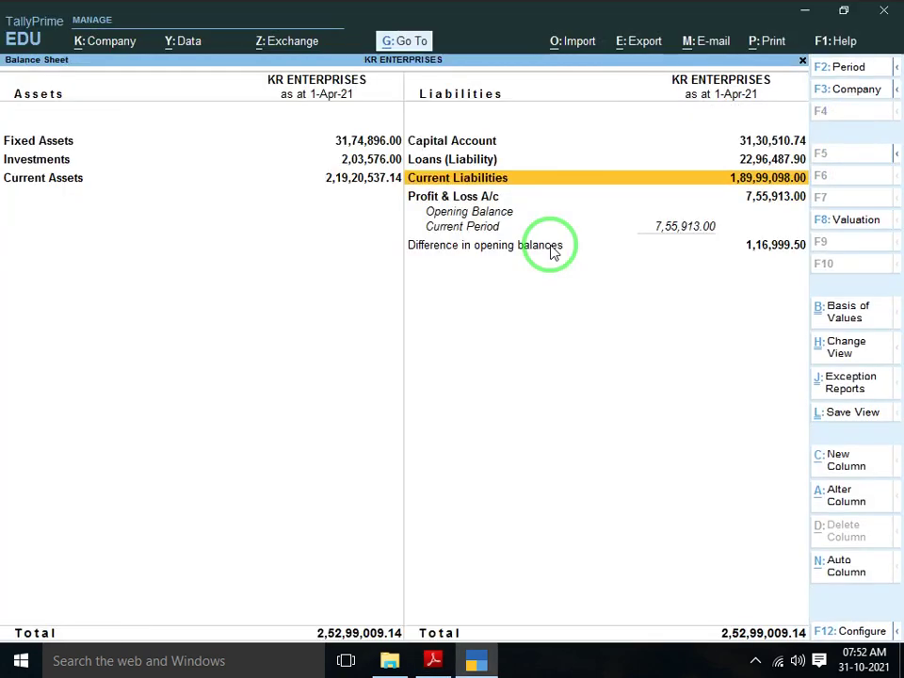
key(Down)
key(Up)
key(Up)
key(Return)
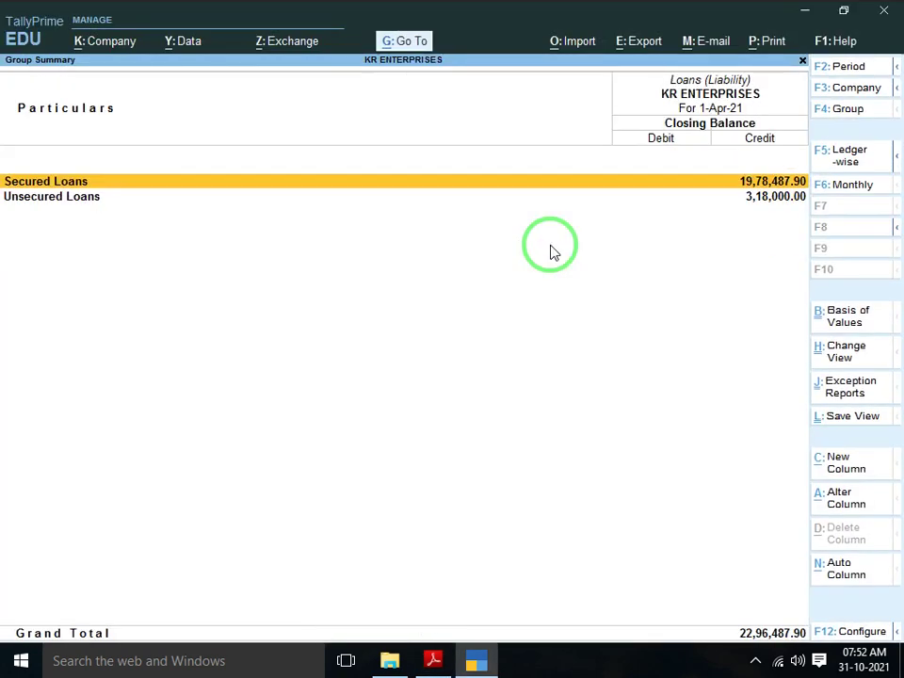
key(Down)
key(Return)
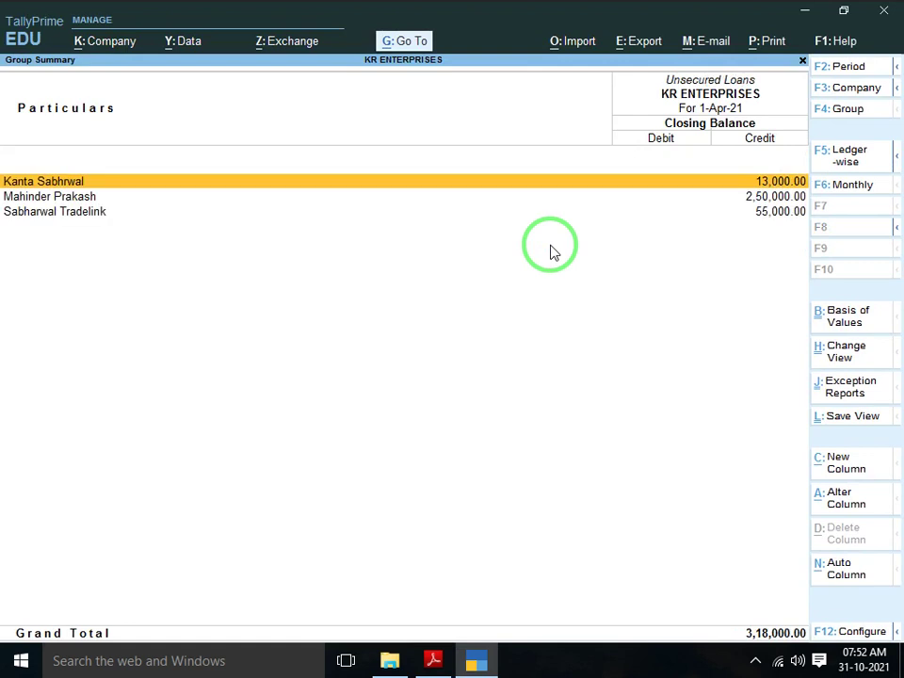
key(alt+Tab)
scroll(550, 244, down, 2)
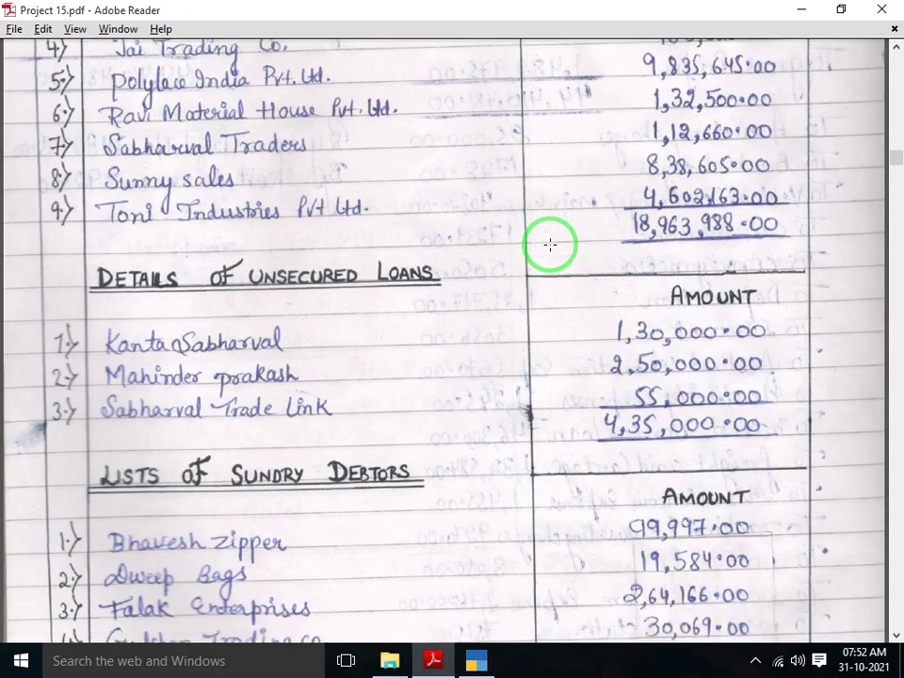
key(alt+Tab)
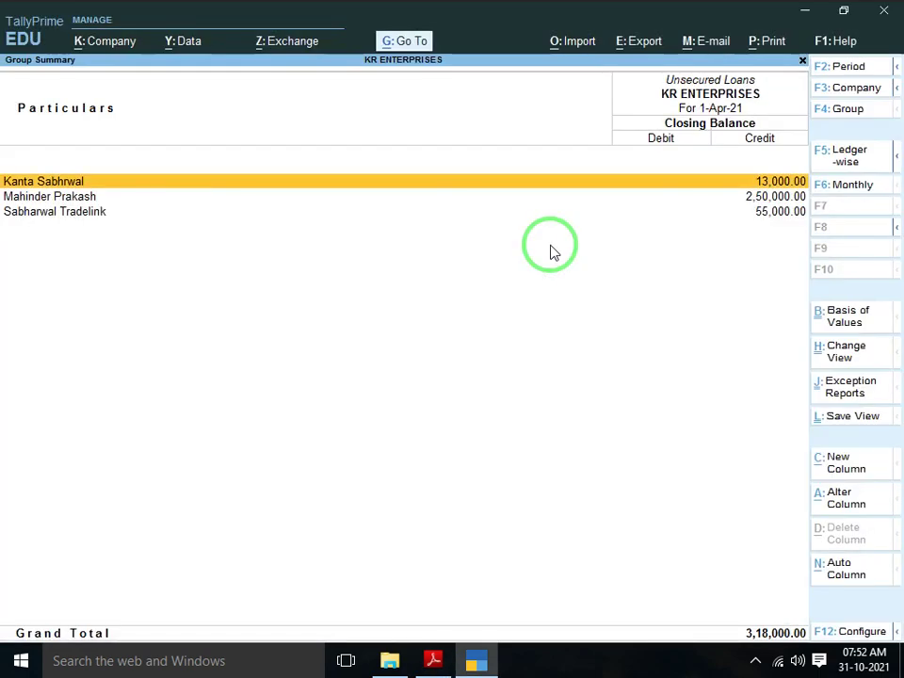
key(alt+Tab)
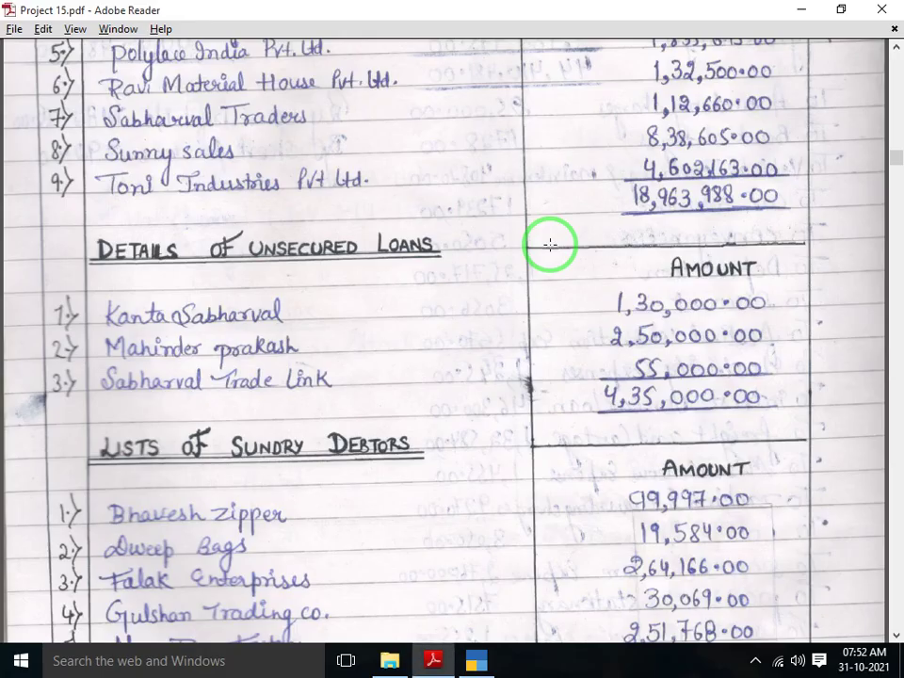
key(alt+Tab)
key(Escape)
key(Escape)
key(Escape)
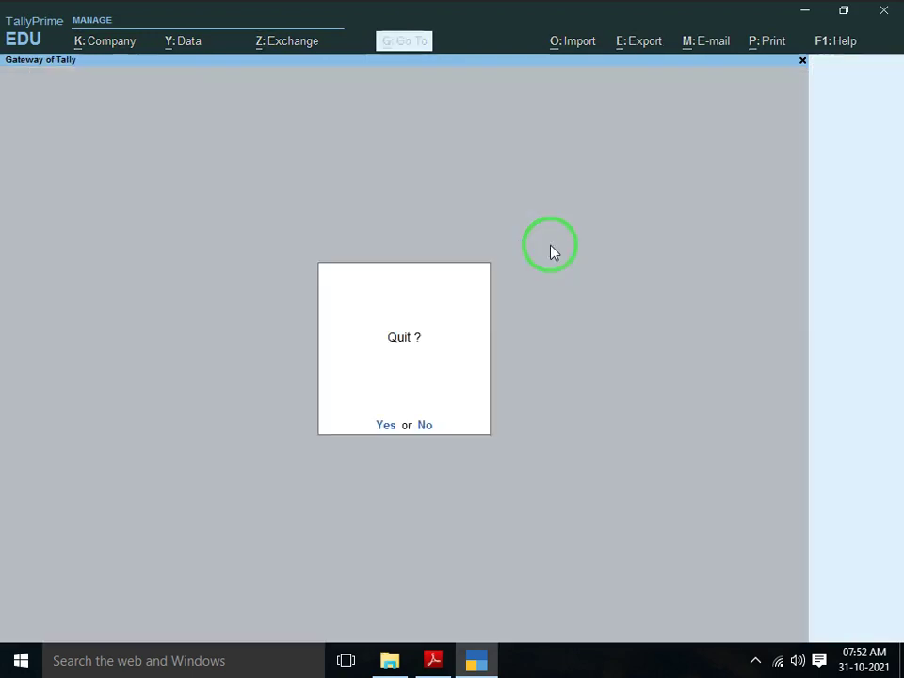
Cancel quitting and back out of an unneeded new ledger form
key(Escape)
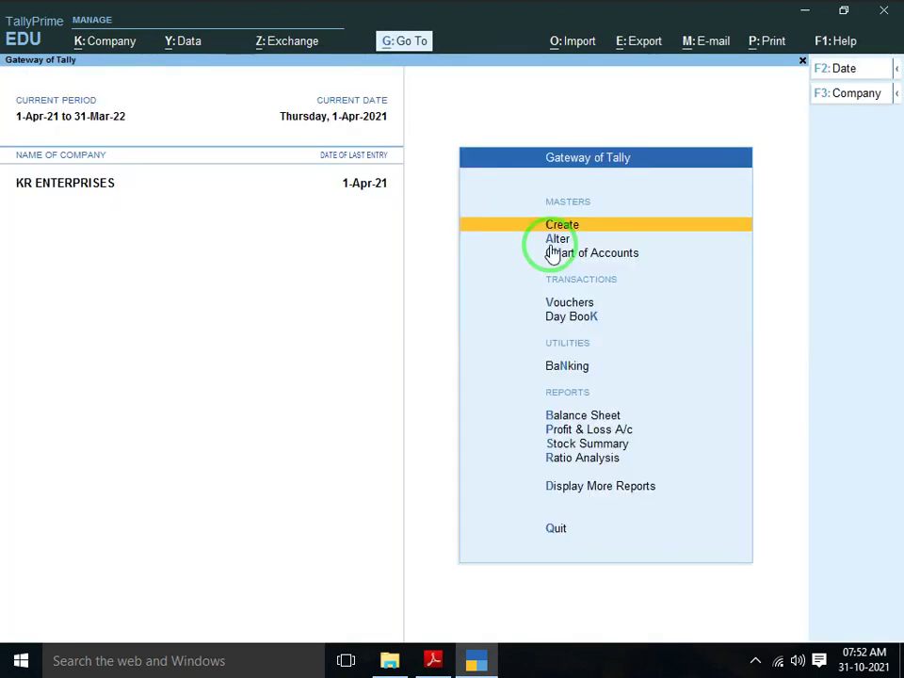
key(Return)
key(Down)
key(Down)
key(Down)
key(Up)
key(Up)
key(Return)
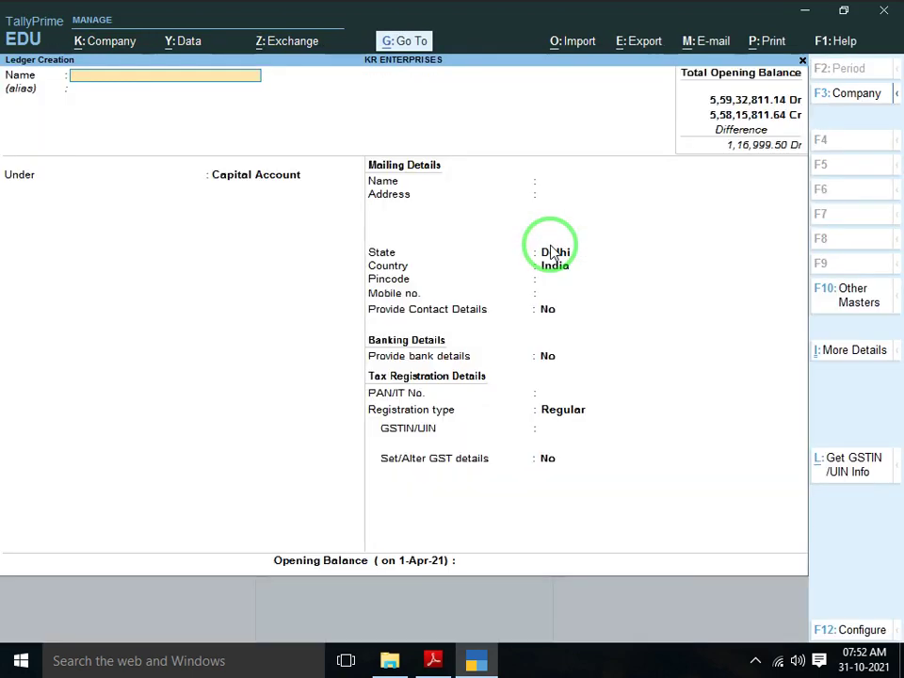
key(Escape)
key(Escape)
Alter the lender's unsecured loan ledger, correcting its opening balance to 1,30,000 Cr
key(Down)
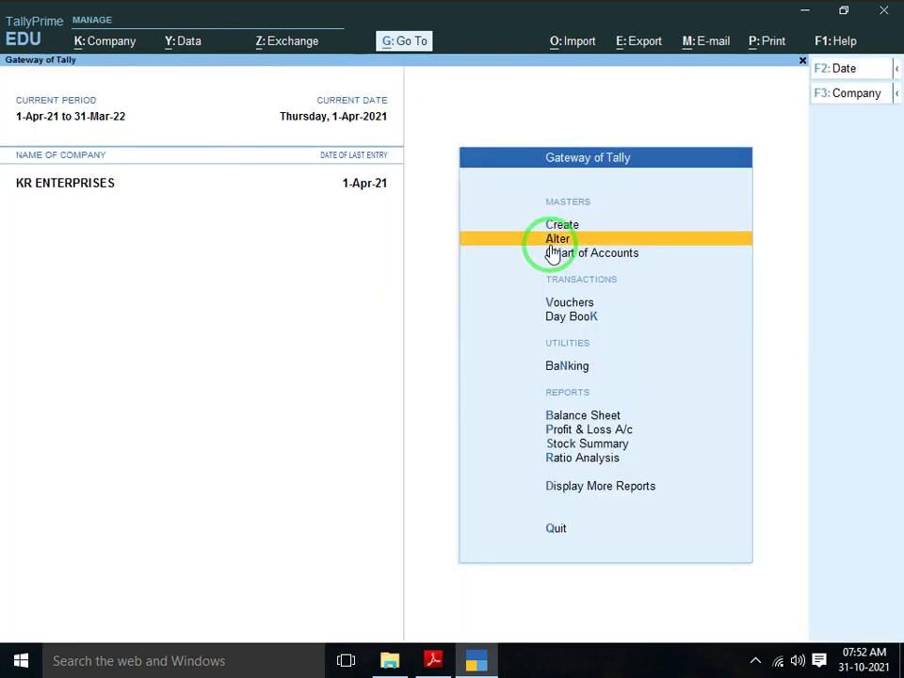
key(Return)
key(Down)
key(Return)
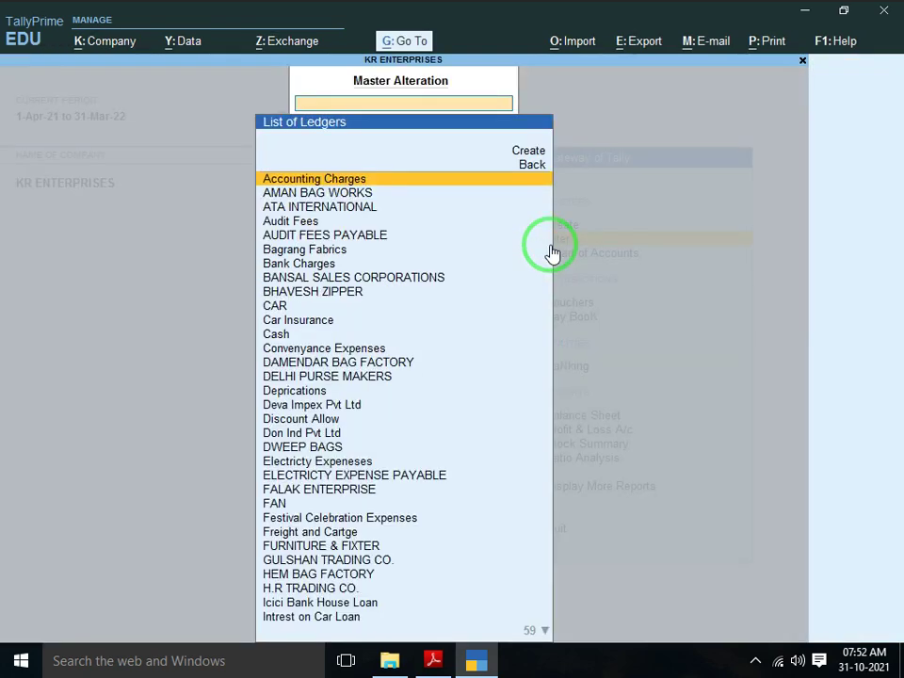
text(KAN)
key(Return)
key(Return)
key(Return)
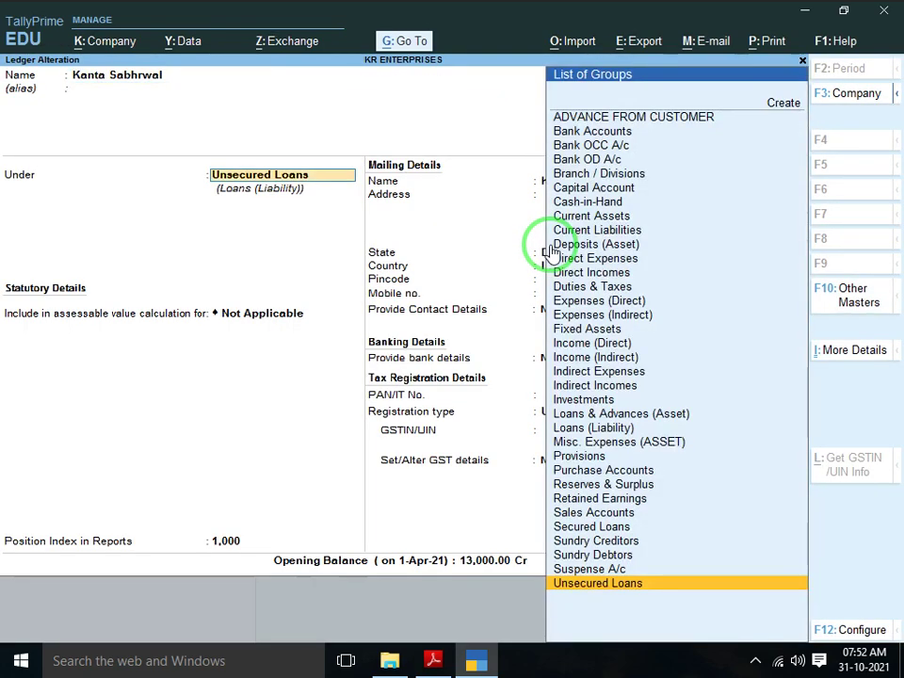
key(Return)
key(Return)
key(Return)
key(Return)
key(Return)
key(Return)
key(Return)
key(Return)
key(Return)
key(Return)
key(Return)
key(Return)
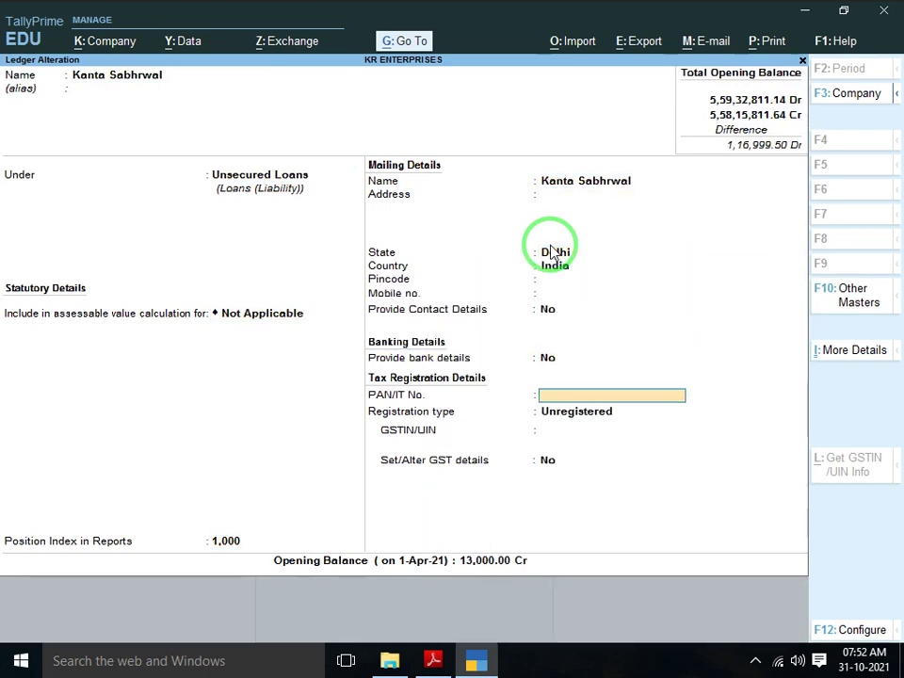
text(1300)
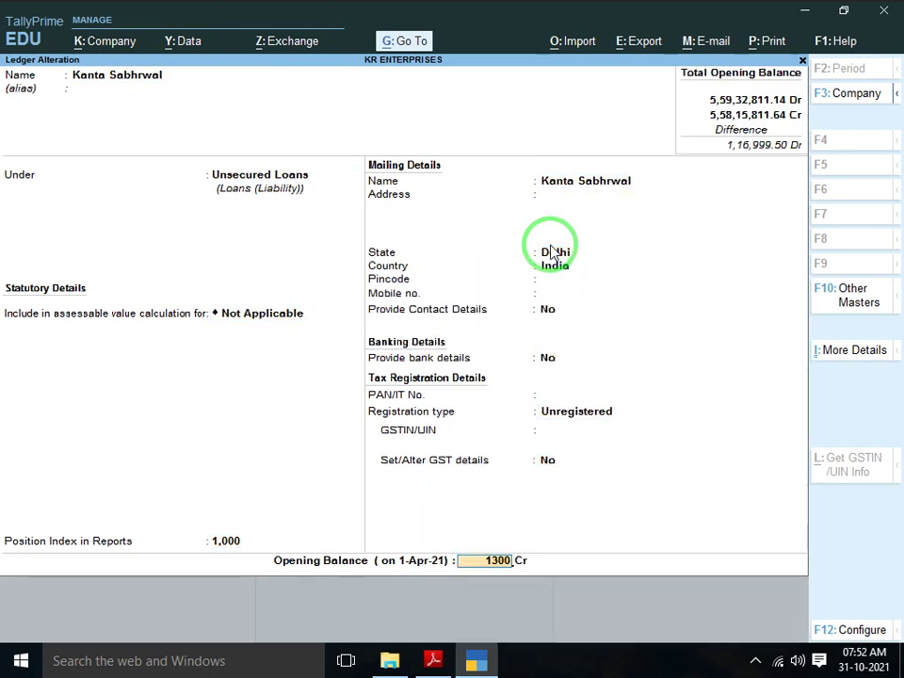
text(00)
key(Return)
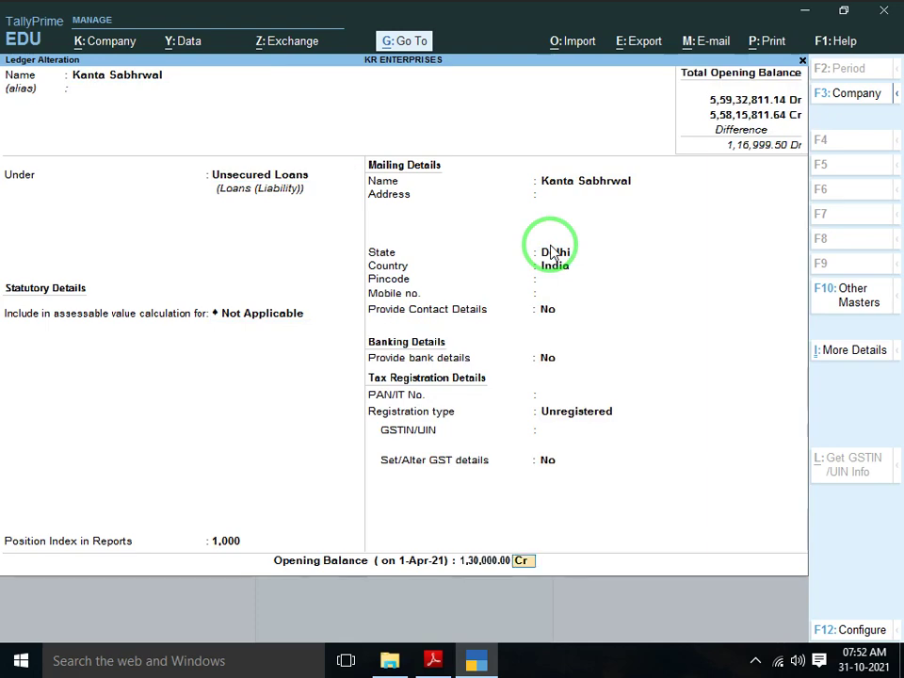
key(Return)
key(Return)
key(Escape)
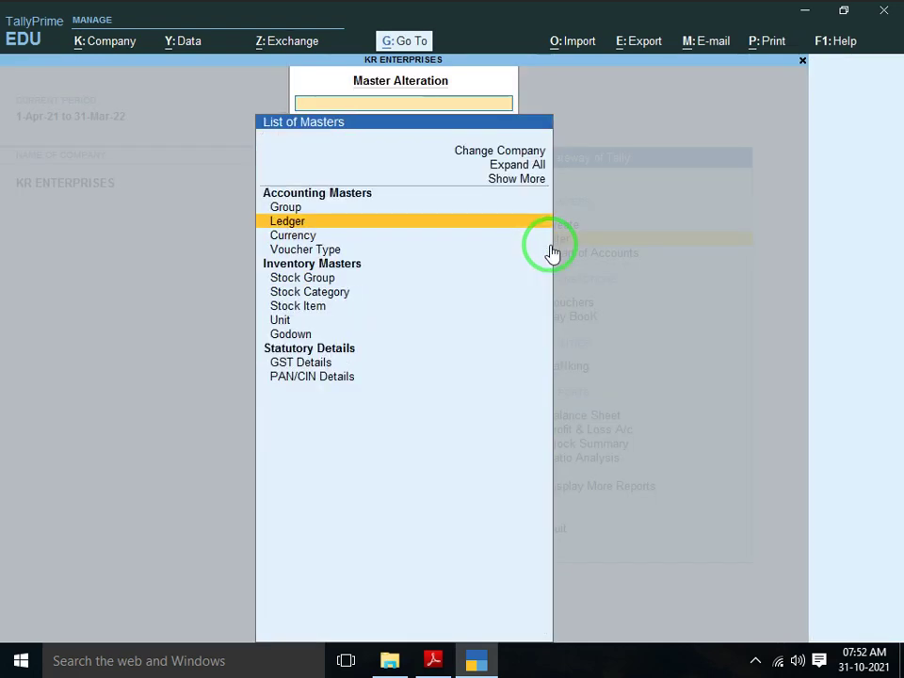
Review the Balance Sheet and Current Assets, now showing only a 0.50 opening difference
key(Escape)
key(Down)
key(Down)
key(Down)
key(Down)
key(Down)
key(Down)
key(Up)
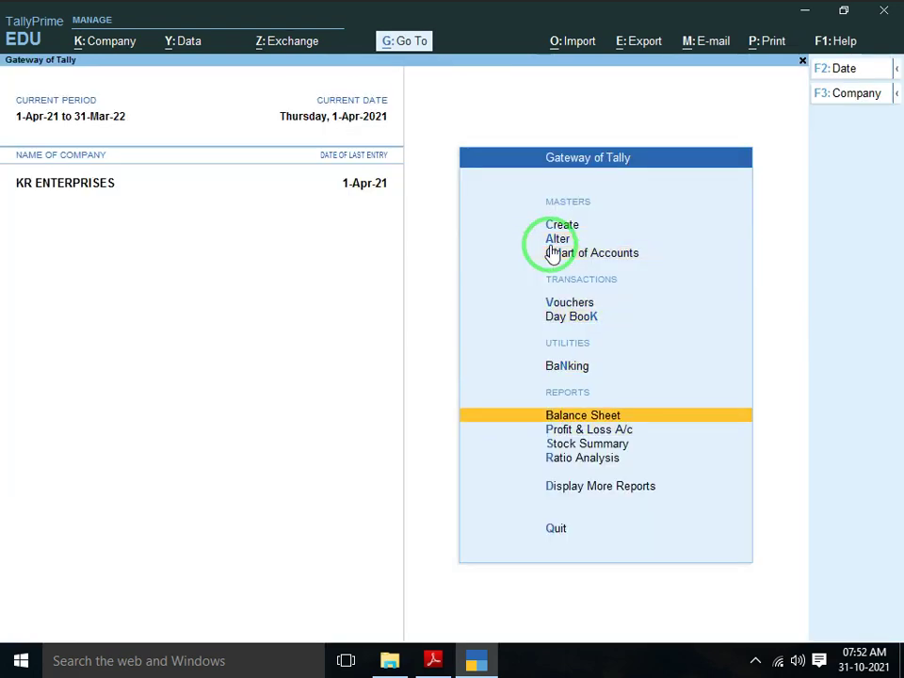
key(Return)
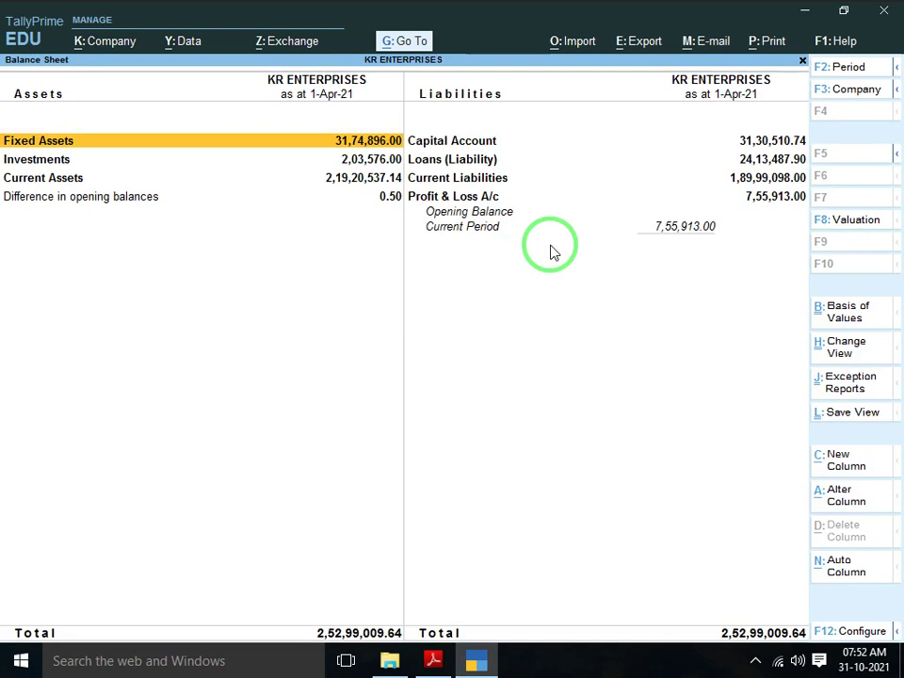
key(Down)
key(Down)
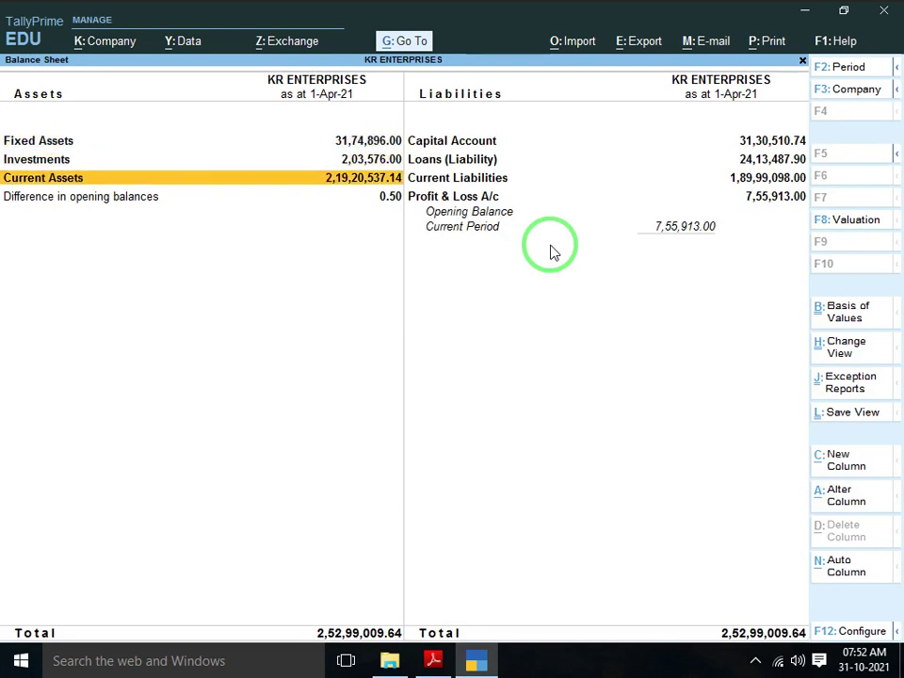
key(Return)
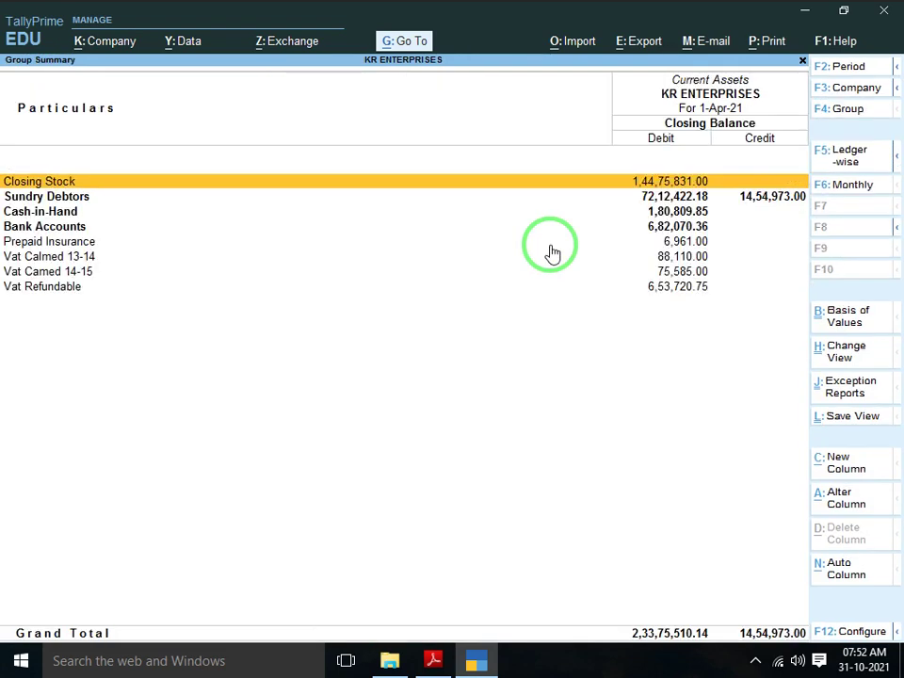
key(Escape)
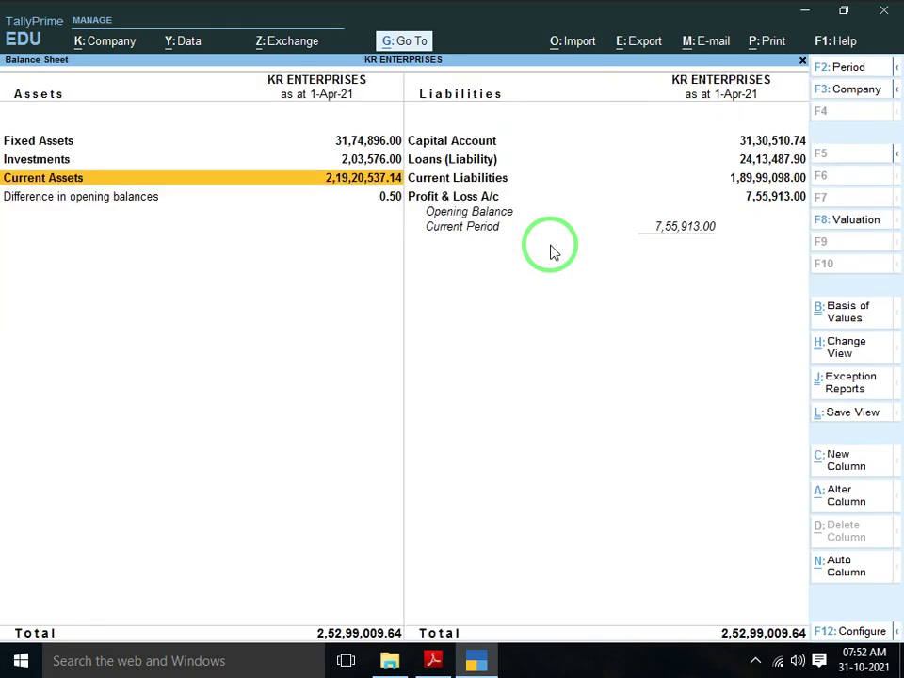
key(alt+Tab)
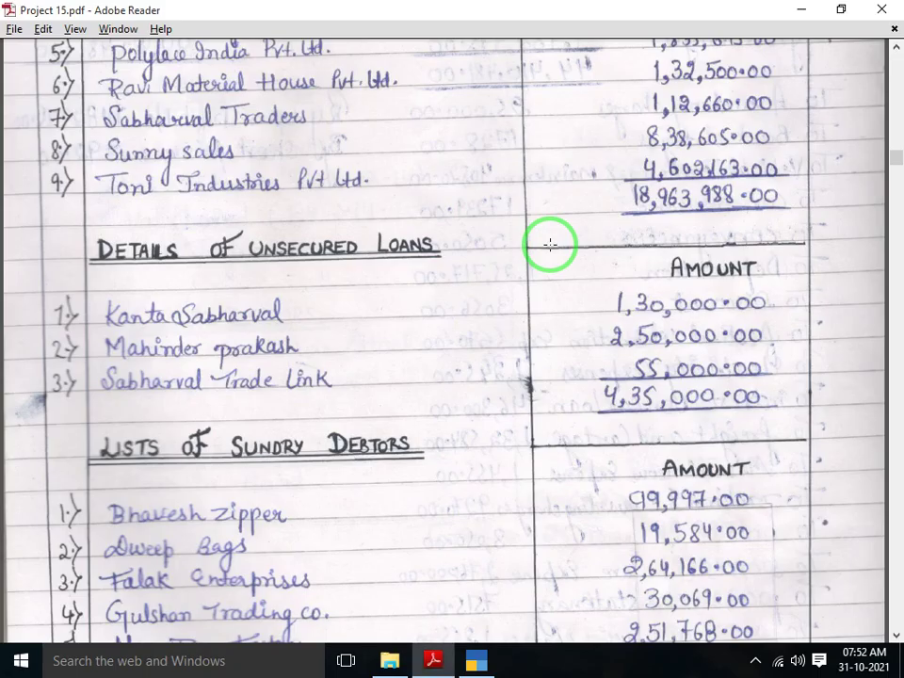
key(alt+Tab)
key(Escape)
key(Up)
key(Up)
key(Up)
key(Up)
key(Up)
key(Up)
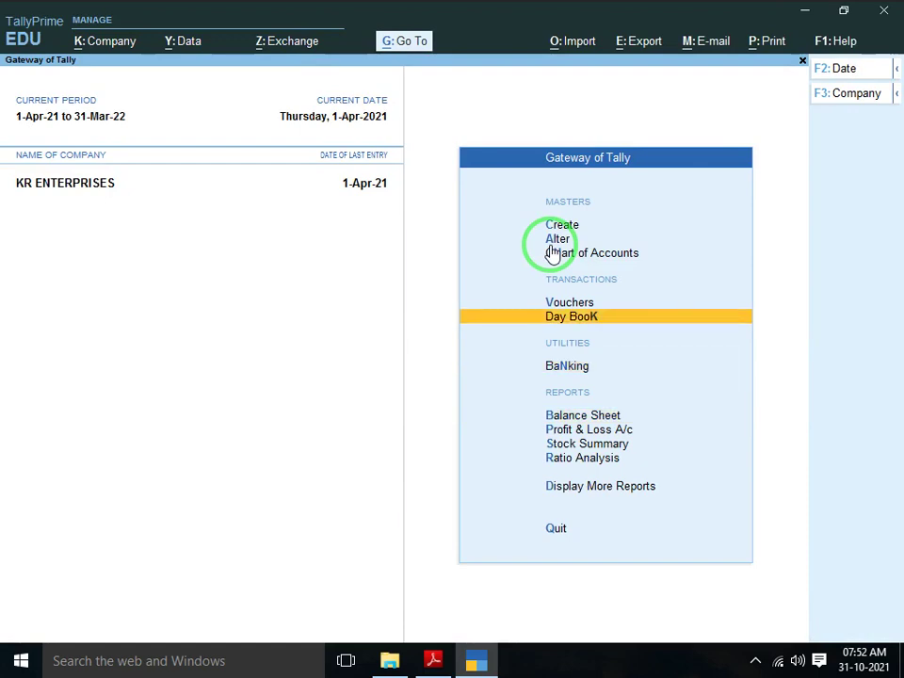
Create ledger AS under Sundry Debtors, correcting the group from Sundry Creditors, with state Delhi
key(Return)
key(Down)
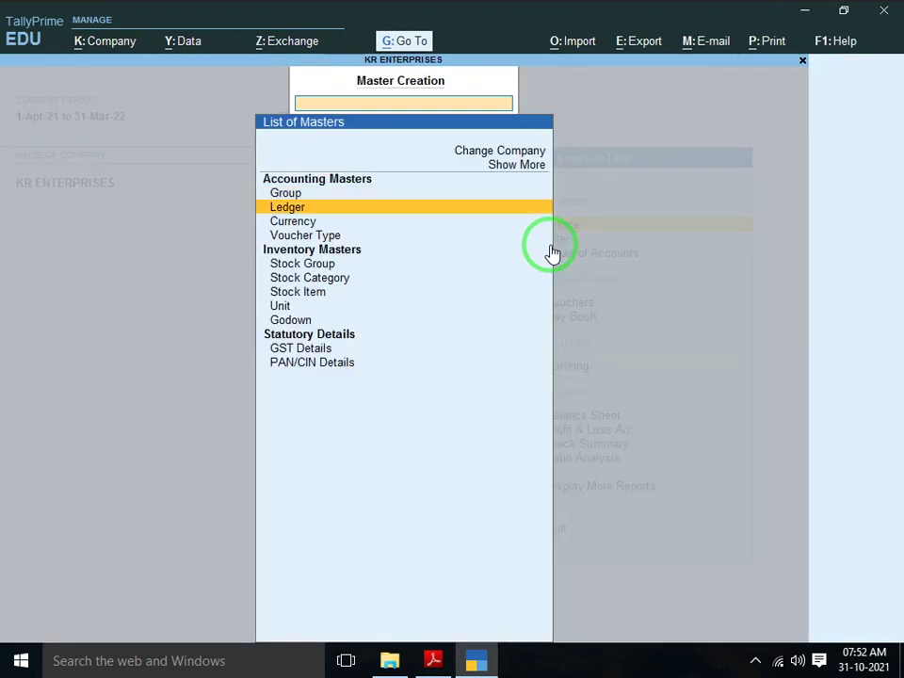
key(Return)
text(AS)
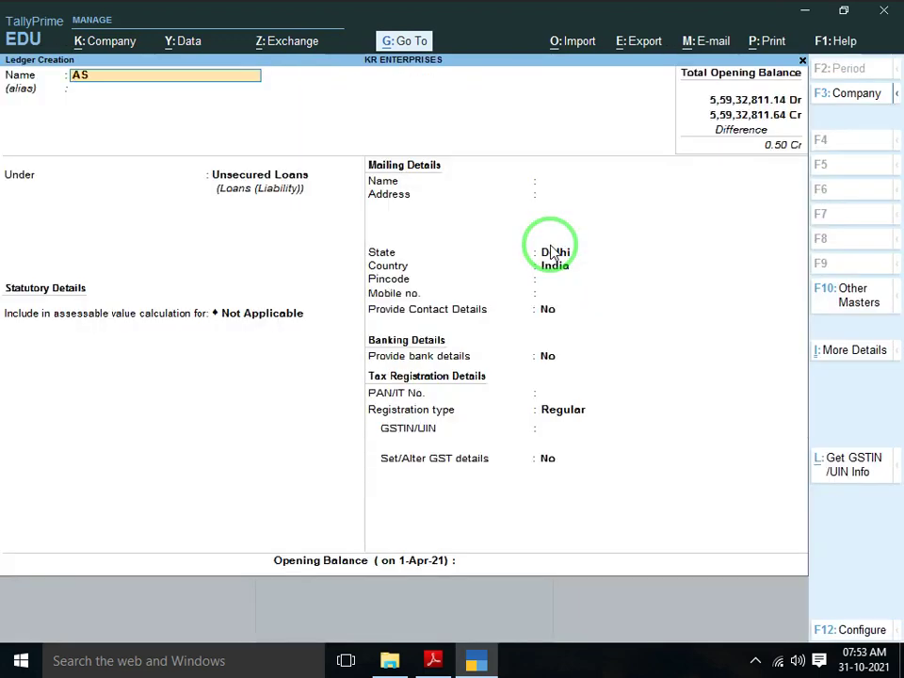
key(Return)
text(SUN)
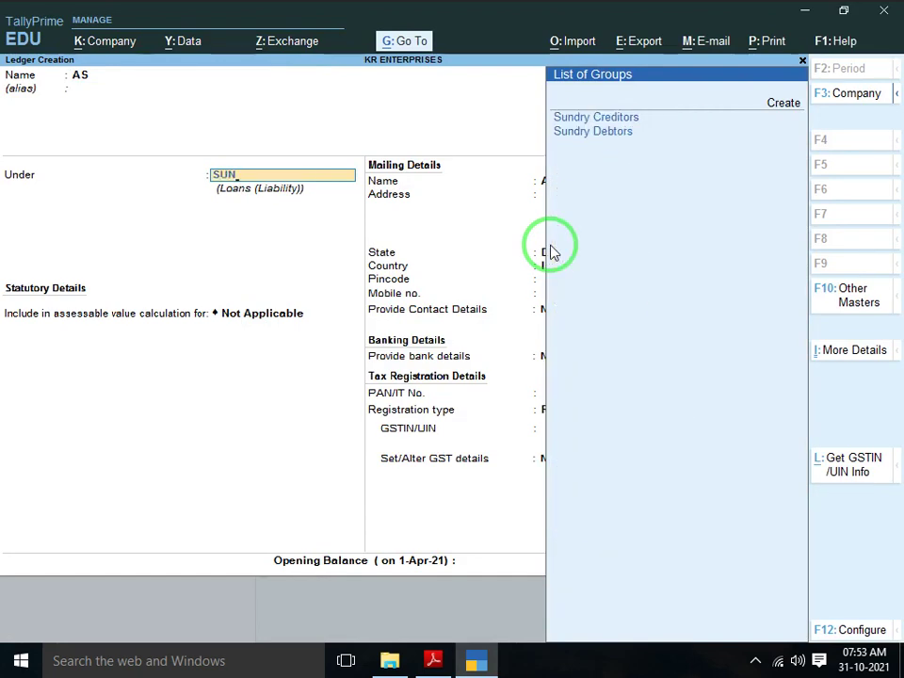
key(Return)
key(shift+Tab)
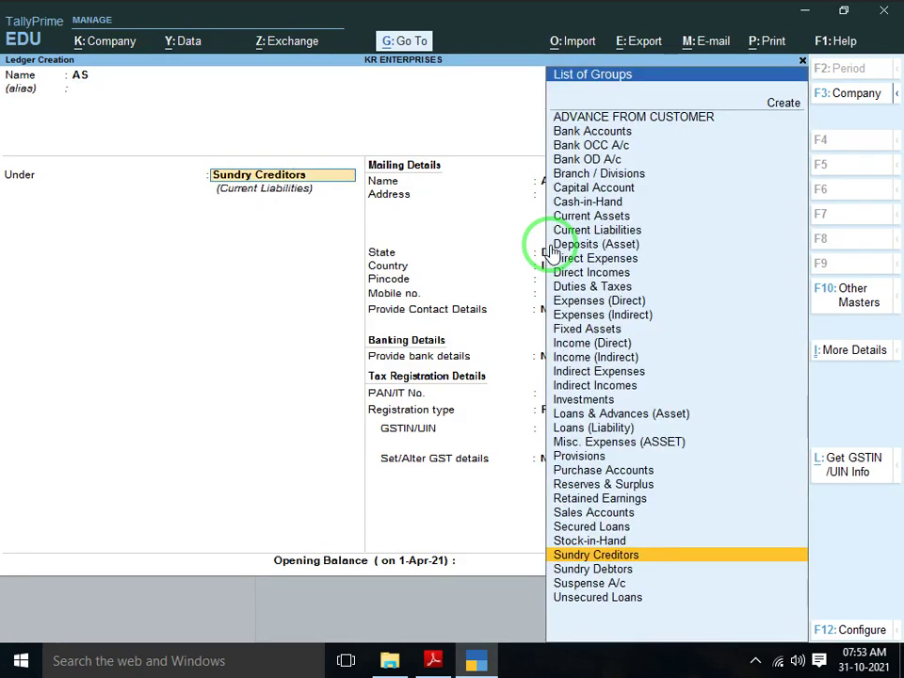
text(SUN)
key(Down)
key(Return)
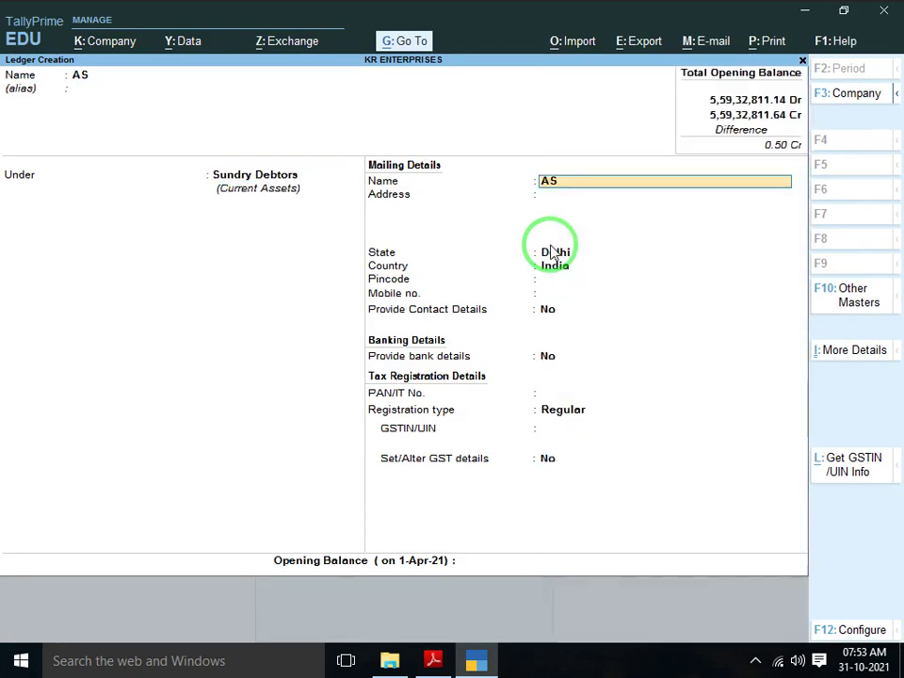
key(Return)
key(Return)
key(Return)
key(Return)
Make AS Unregistered with a 0.50 Dr opening balance, save it, and return to Gateway
key(Return)
key(Return)
key(Return)
key(Return)
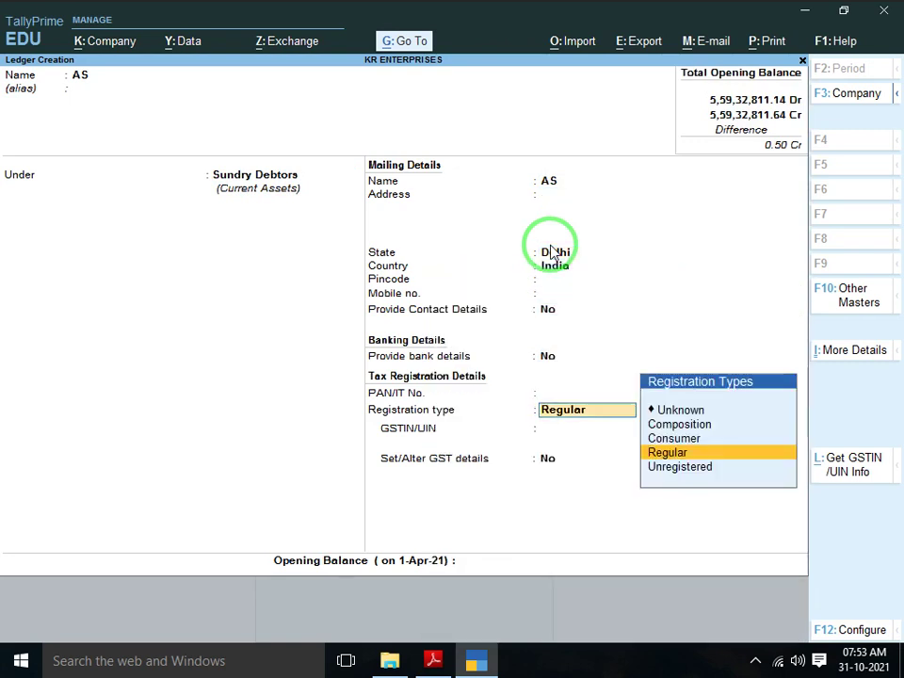
key(Down)
key(Return)
text(0.50)
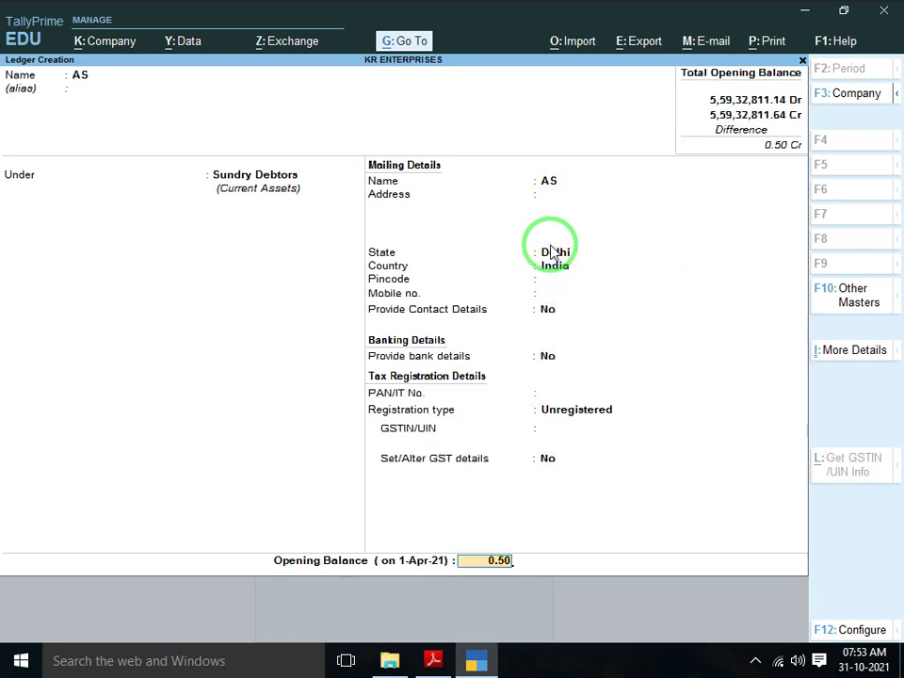
key(Return)
key(Return)
key(y)
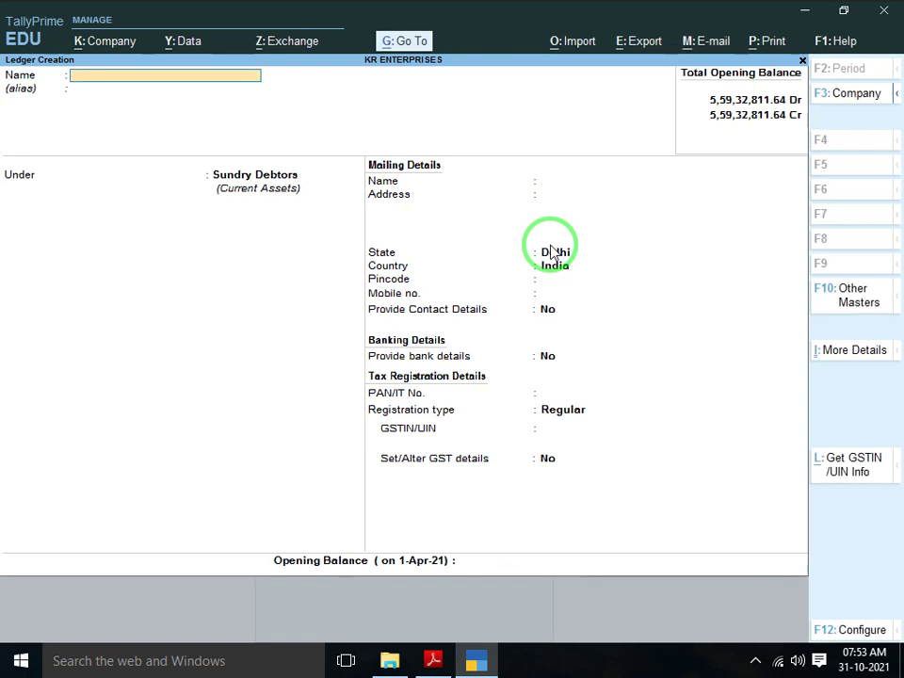
key(Escape)
key(y)
key(Escape)
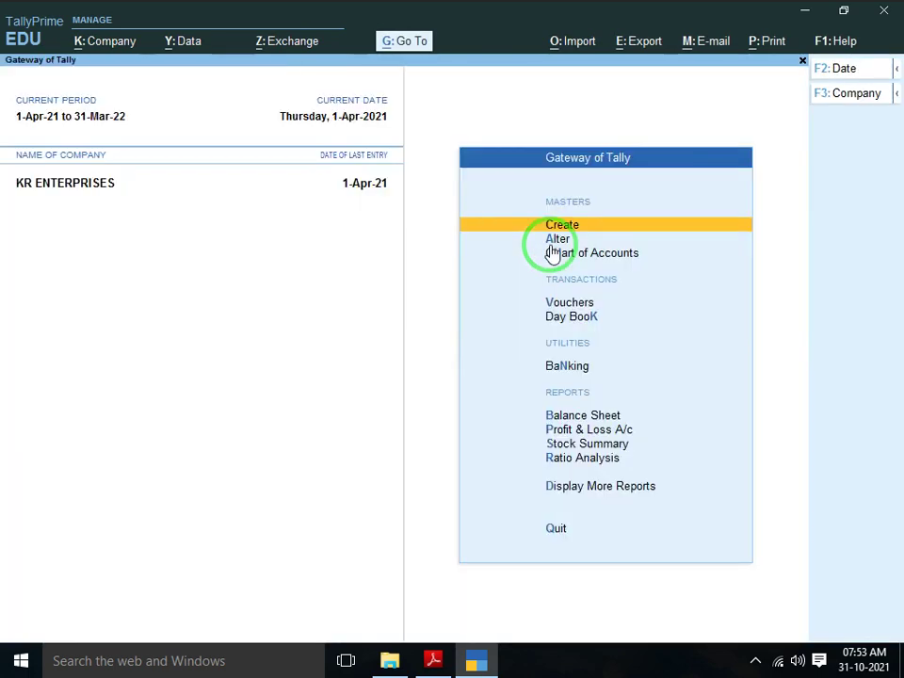
key(Down)
key(Down)
key(Down)
key(Down)
key(Down)
key(Down)
key(Return)
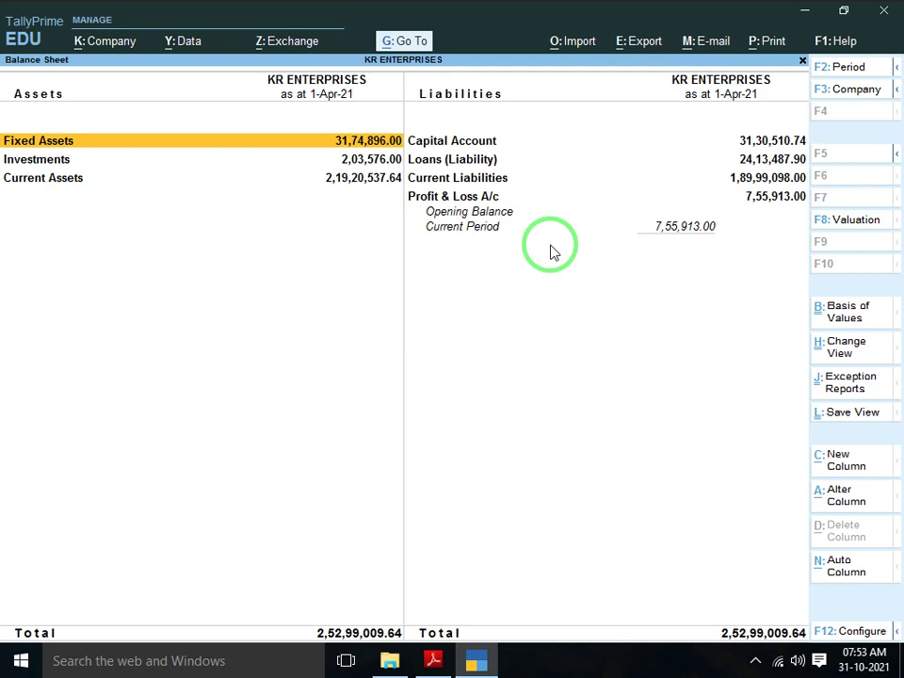
key(Escape)
key(Escape)
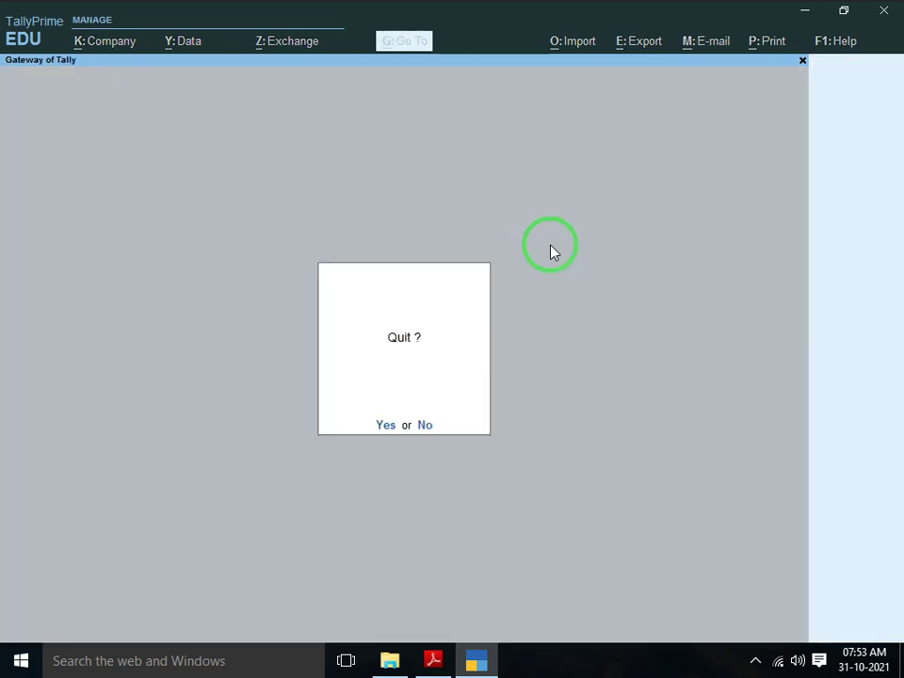
key(Escape)
key(Down)
key(Down)
key(Down)
key(Down)
key(Down)
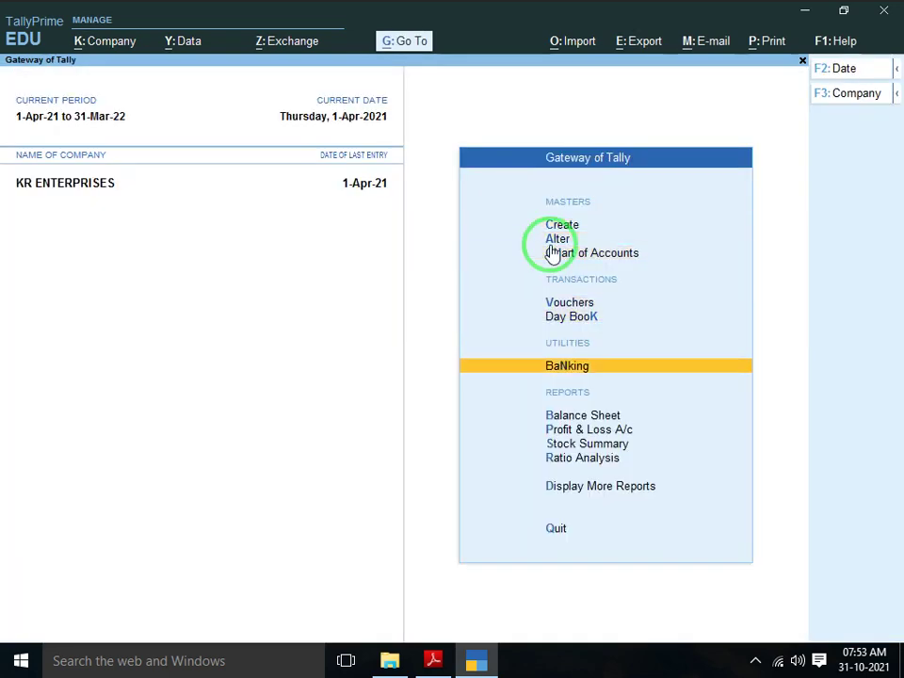
Start a Journal voucher debiting Profit & Loss A/c by 7,55,913
key(Up)
key(Up)
key(Return)
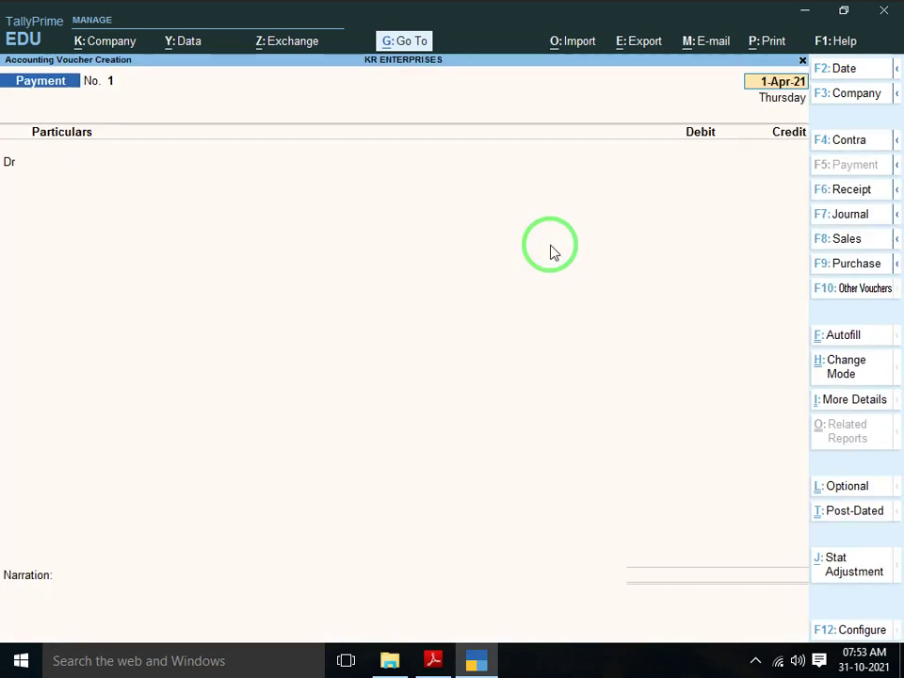
key(F7)
key(Return)
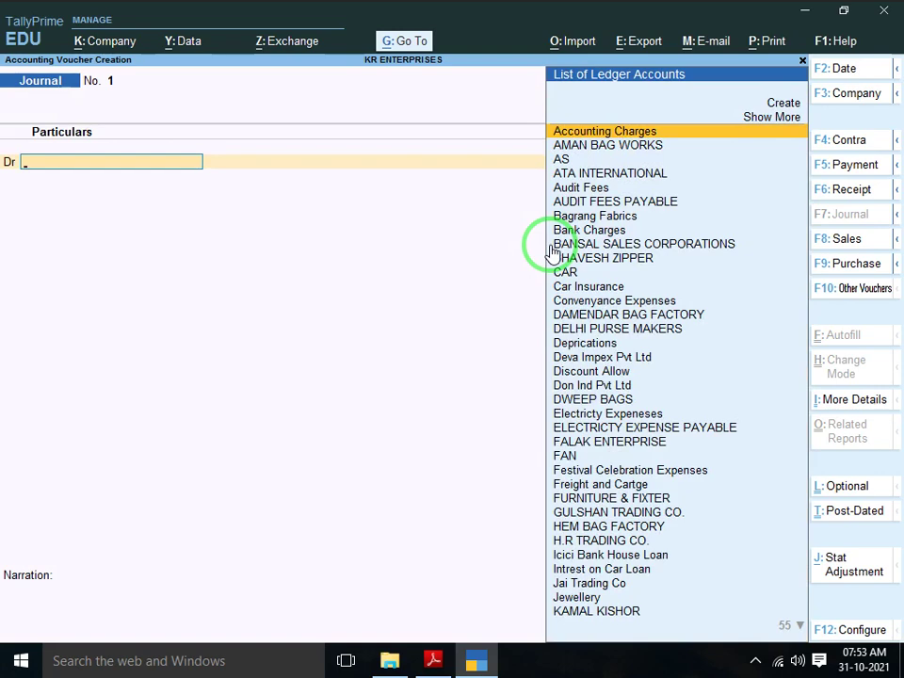
text(PROF)
key(Return)
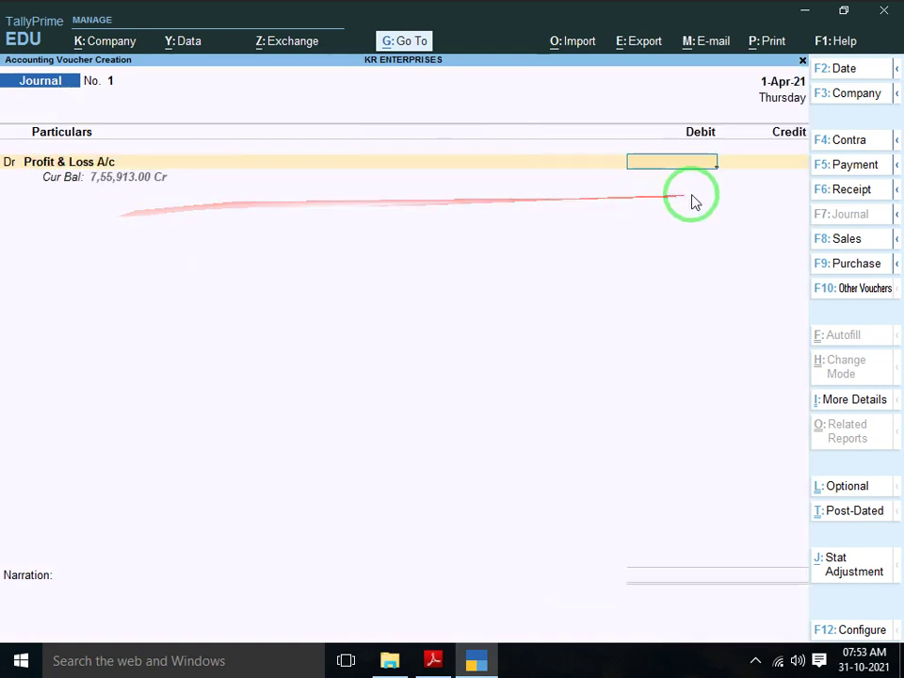
text(7,55,913)
key(Return)
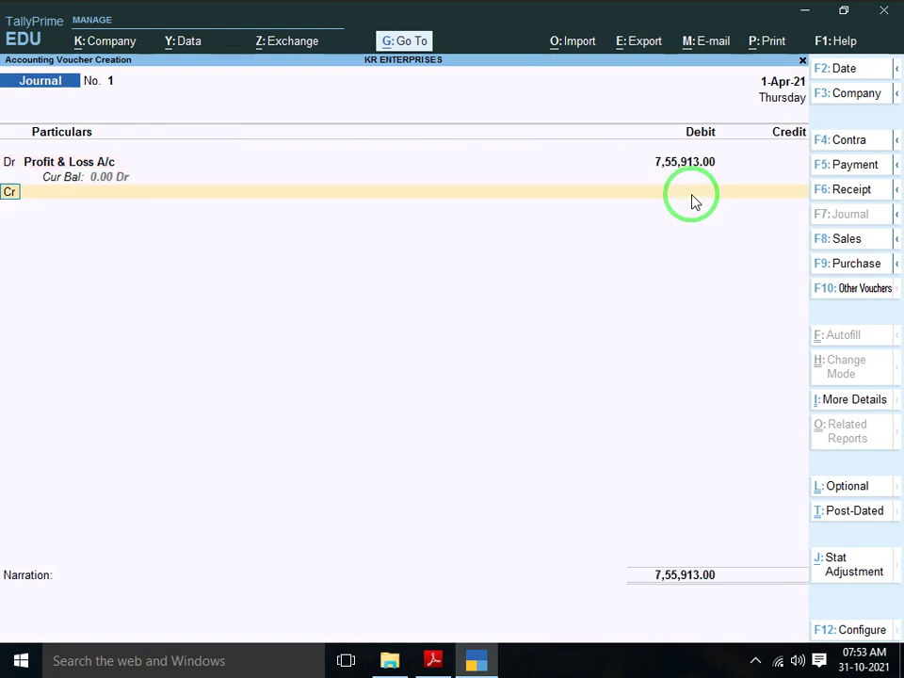
Credit KR ENTERPRISE with narration 'BEING PROFIT TFR TO CAPITAL A/C'
key(Return)
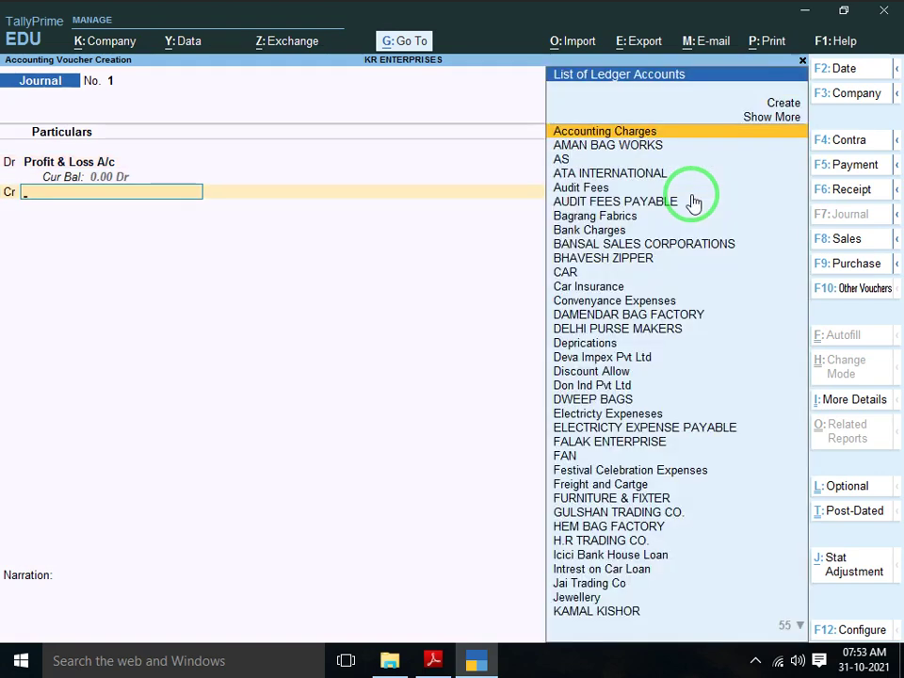
text(KR)
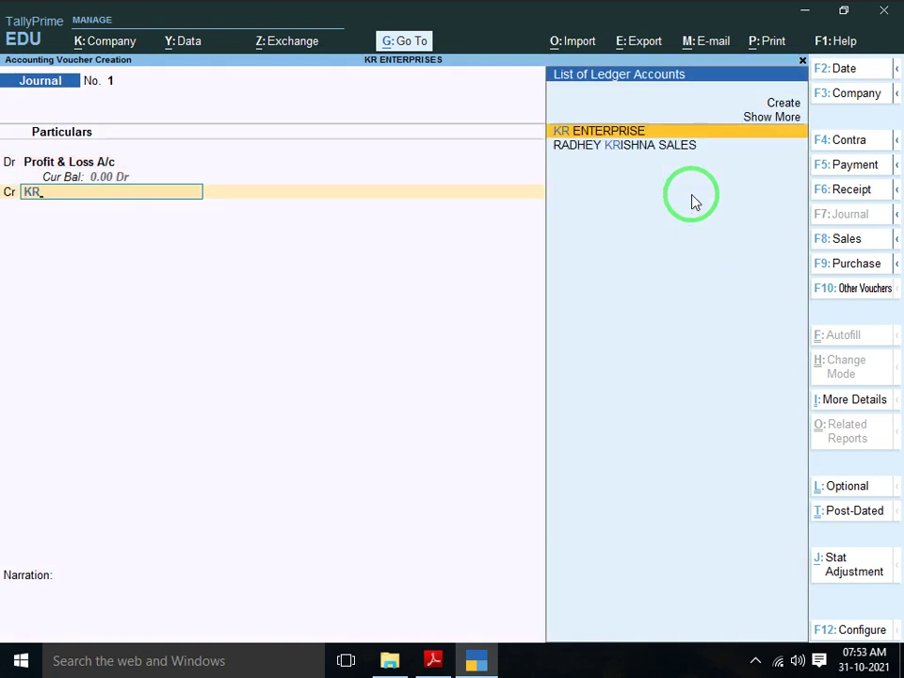
key(Return)
key(Return)
text(BE)
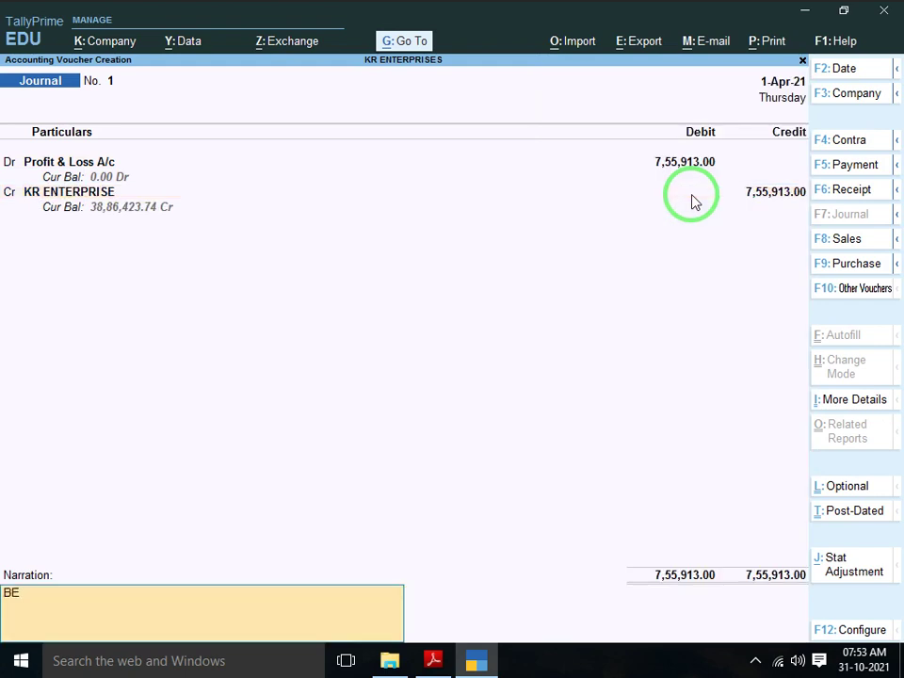
text(ING PROFIT TF)
text(R T)
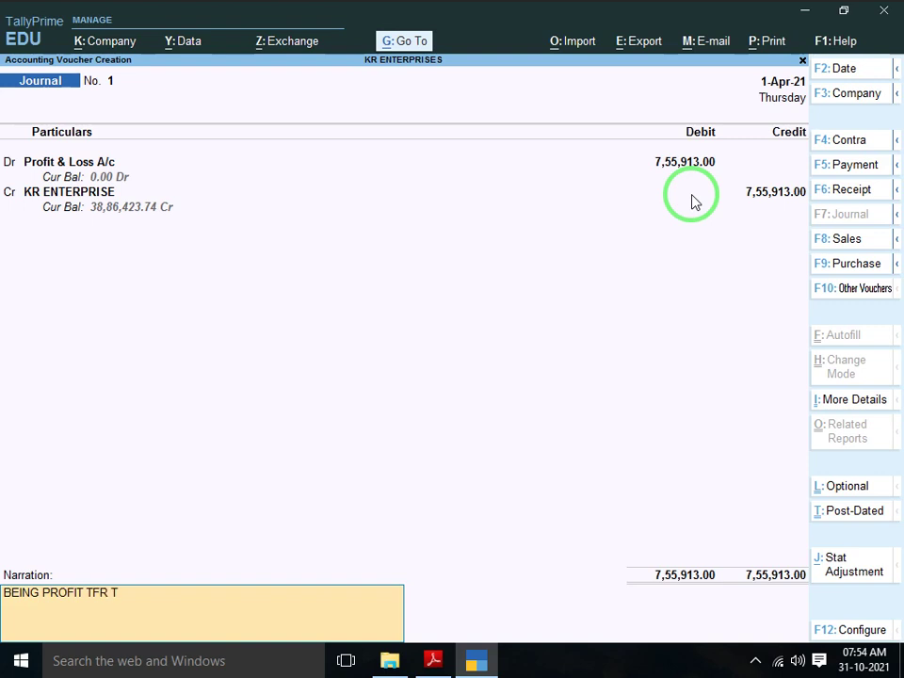
text(O CAPITAL A/C)
key(Return)
Save Journal No. 1, then confirm Capital Account reads 38,86,423.74 on the Balance Sheet
key(y)
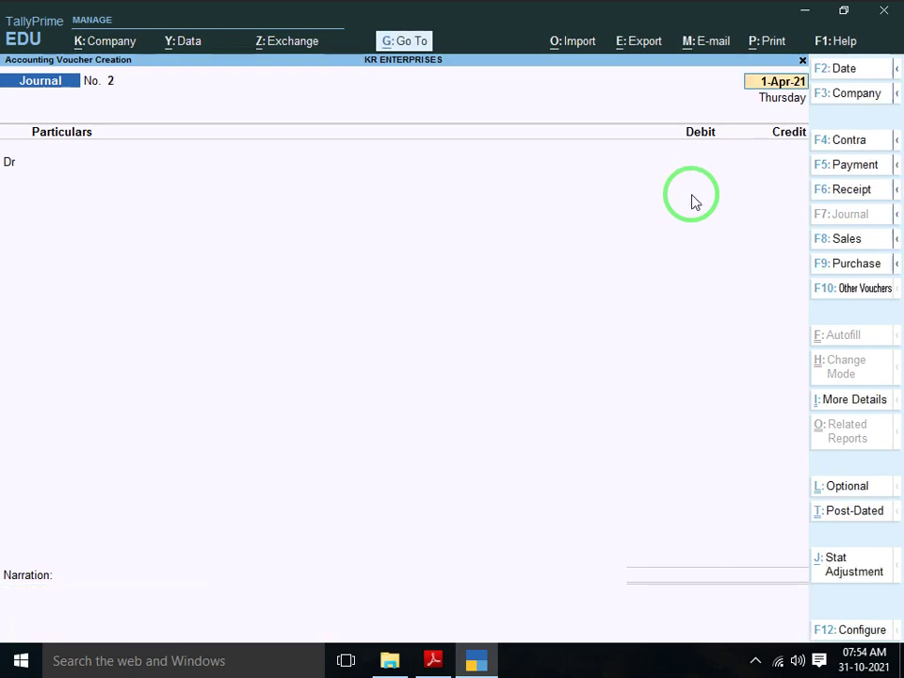
key(Escape)
key(y)
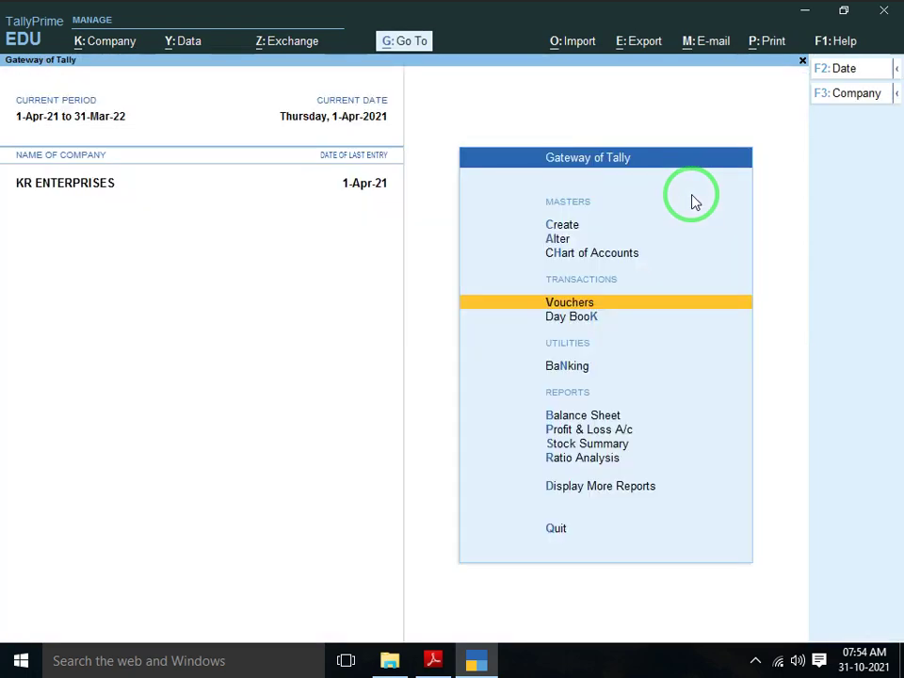
key(Down)
key(Down)
key(Up)
key(Down)
key(Down)
key(Return)
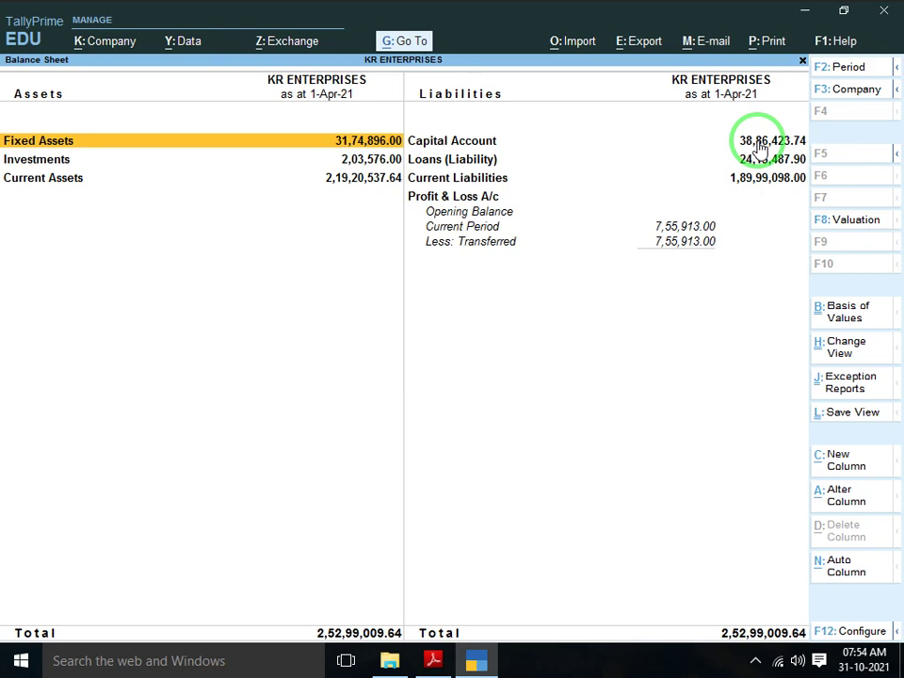
key(Escape)
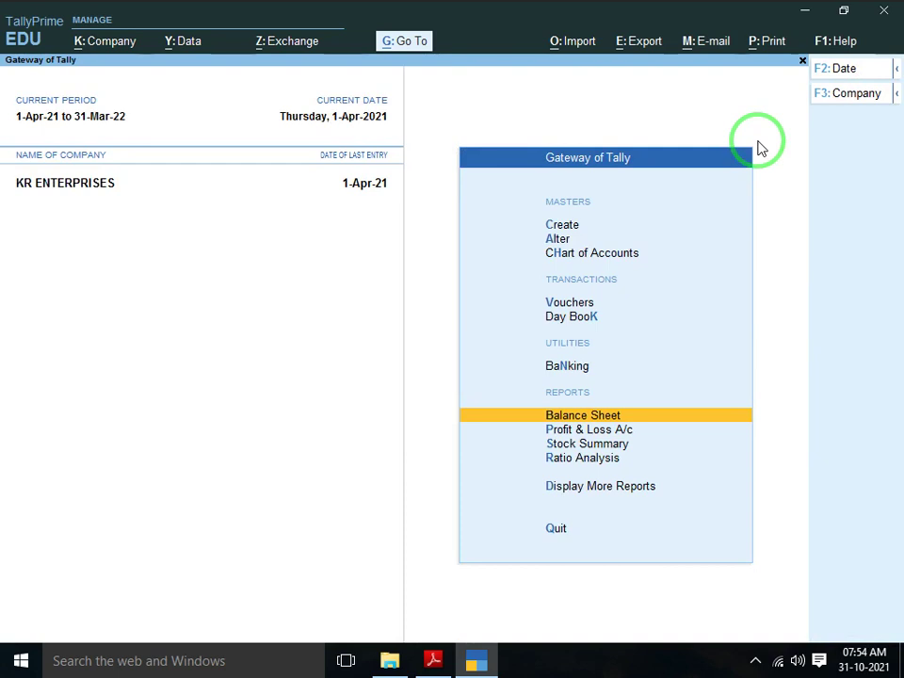
Change the current period (Alt+F2) to run from 1-4-2022 to 31-3-2023
key(alt)
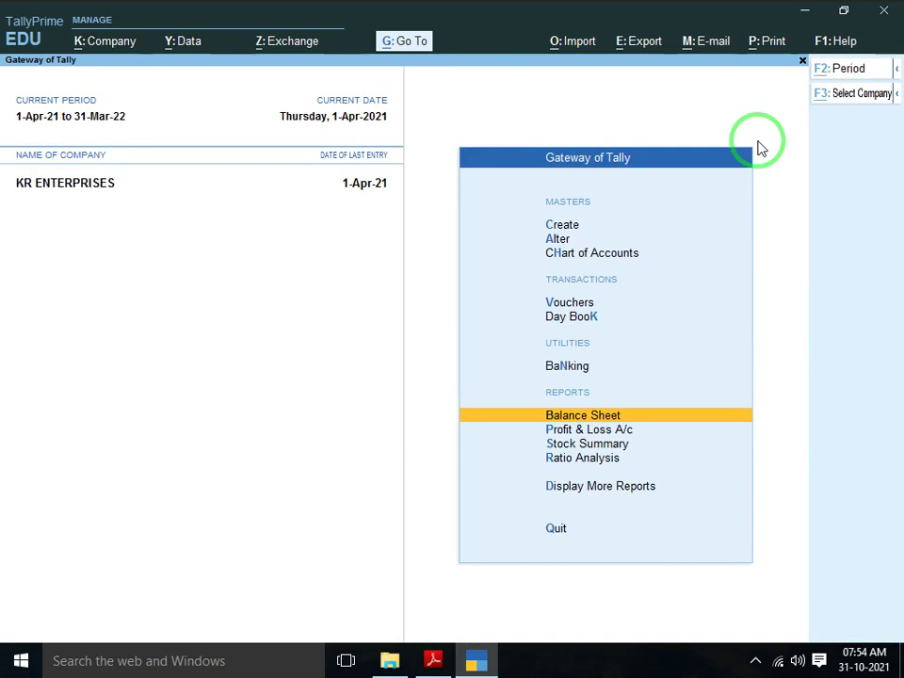
key(alt+F2)
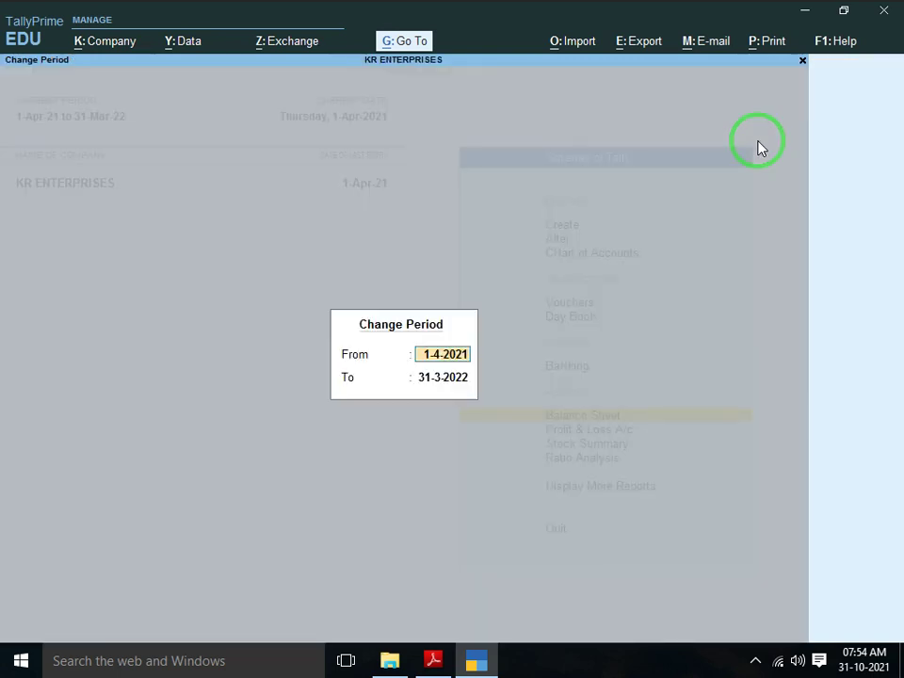
text(1.4)
key(BackSpace)
key(BackSpace)
key(BackSpace)
key(Escape)
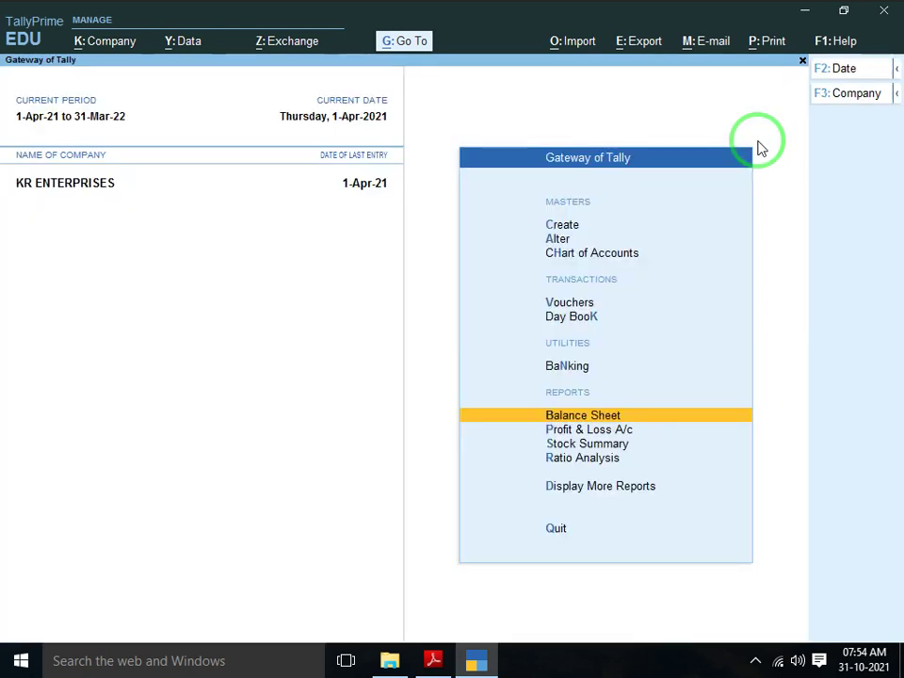
key(alt+F2)
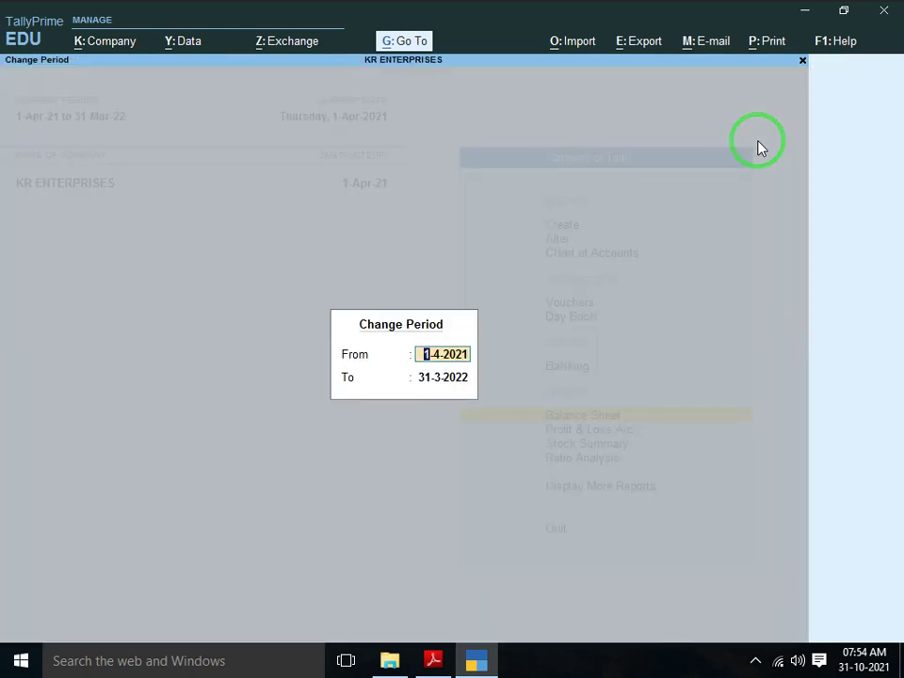
text(1.4.2022)
key(Return)
text(31.)
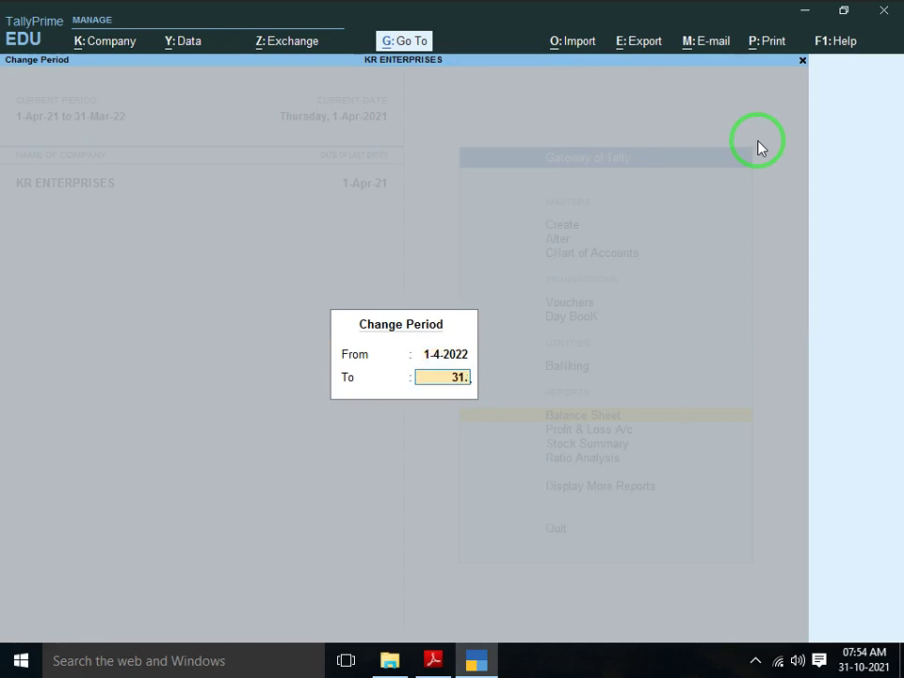
text(3.)
key(Return)
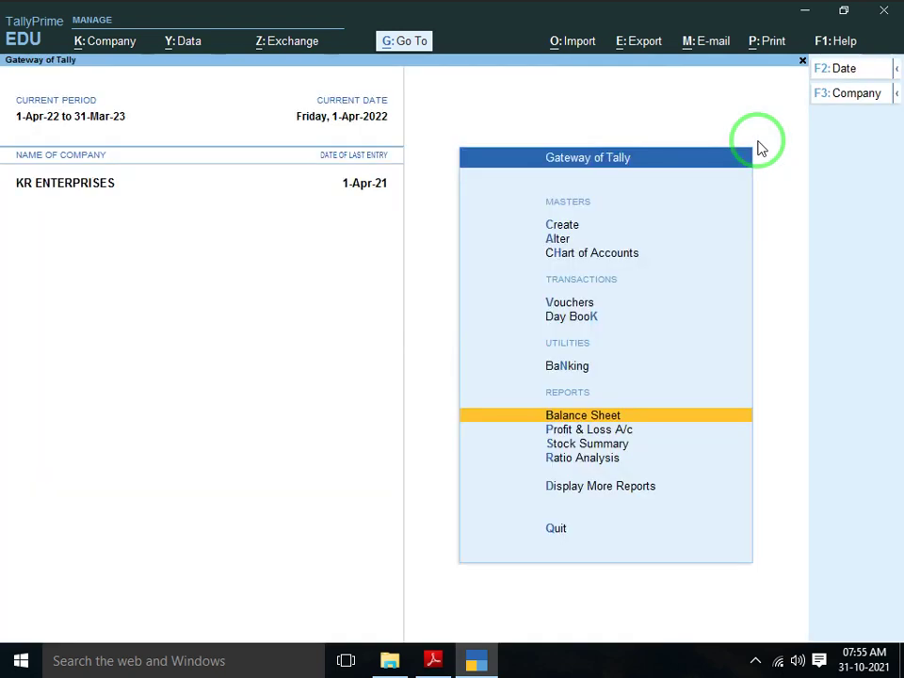
key(Up)
key(Up)
key(Up)
key(Up)
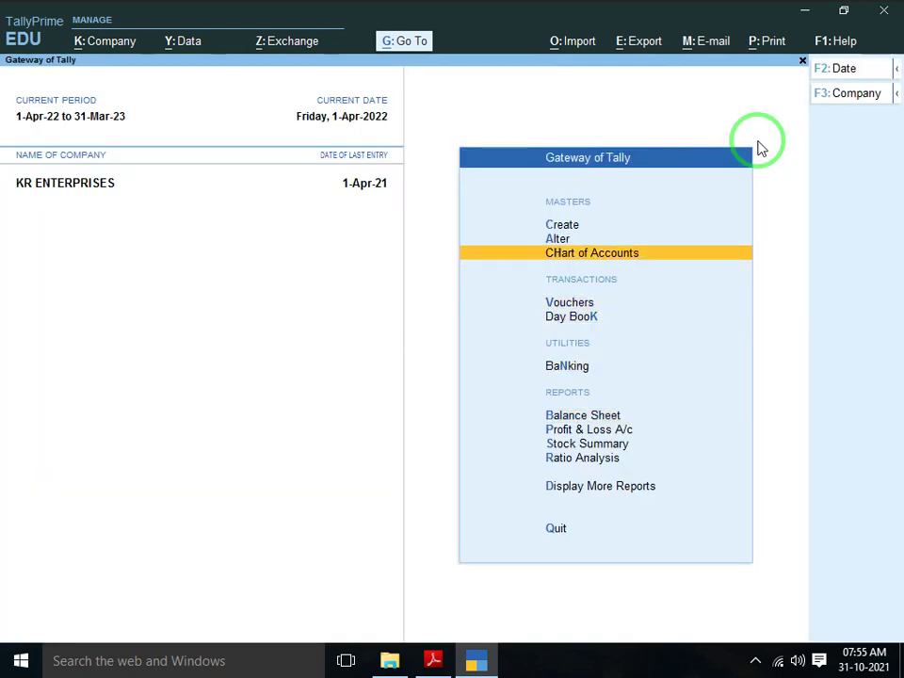
key(Up)
key(alt+Tab)
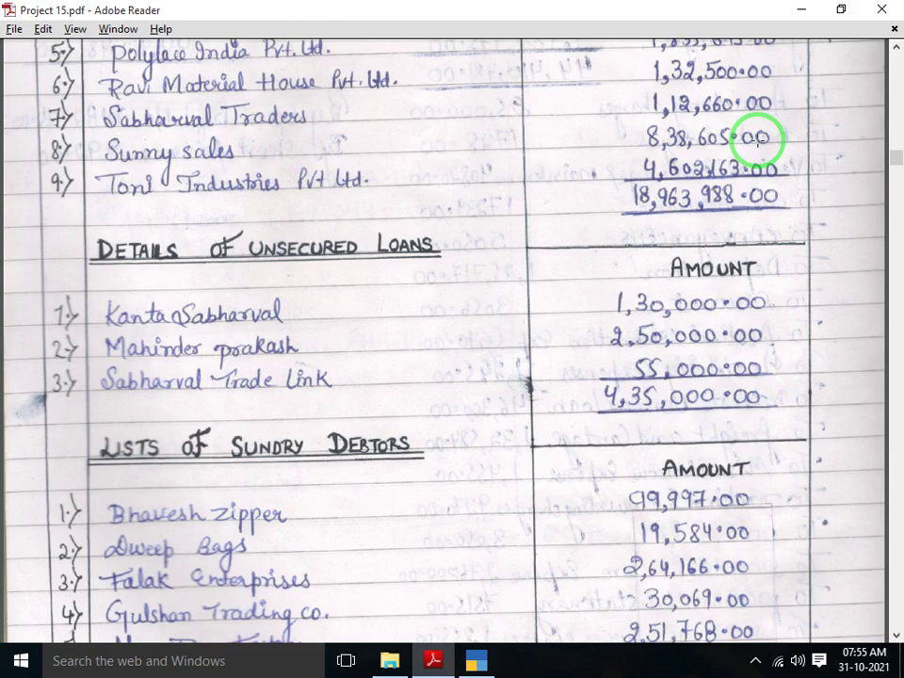
scroll(758, 139, up, 1)
key(alt+Tab)
key(Return)
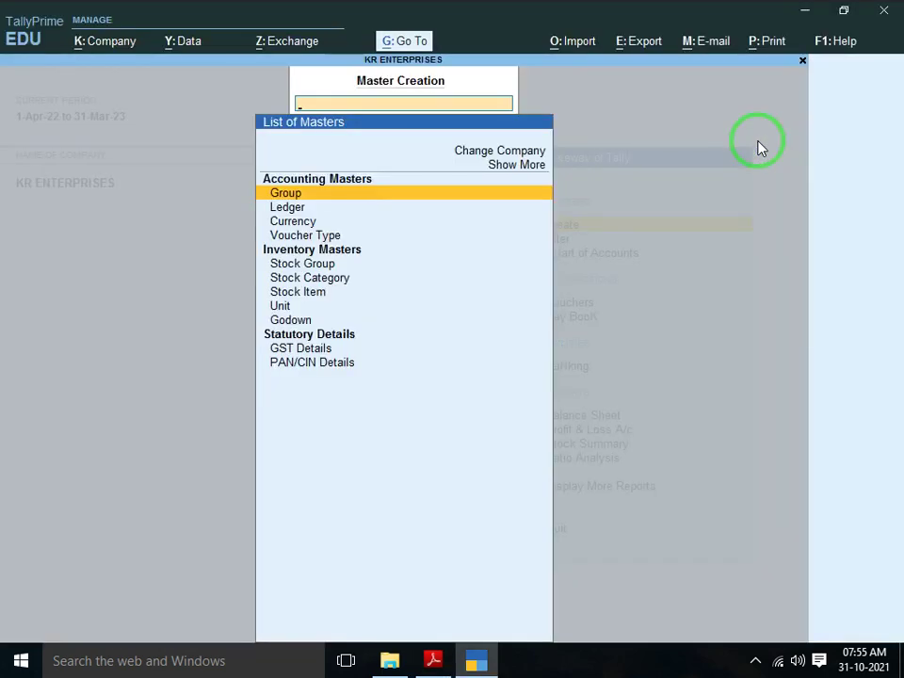
key(alt+Tab)
scroll(758, 141, down, 5)
scroll(759, 139, down, 20)
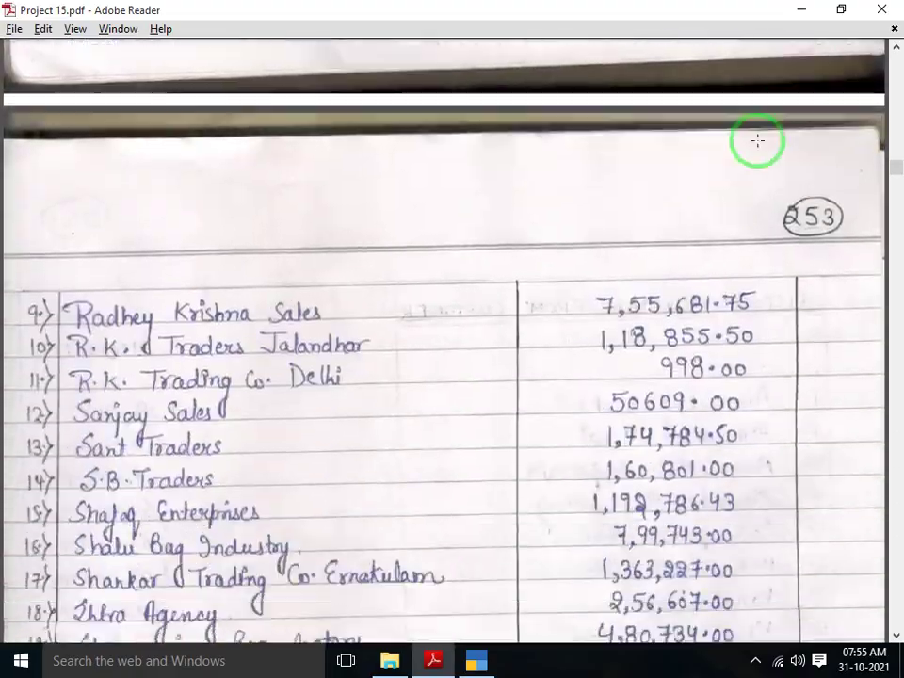
scroll(758, 142, down, 20)
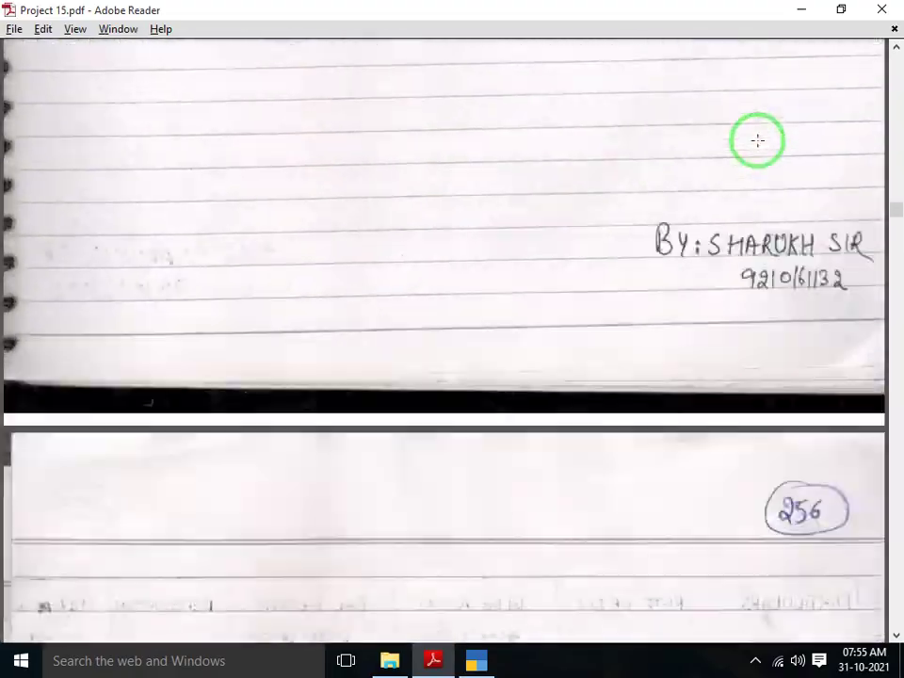
scroll(758, 141, up, 5)
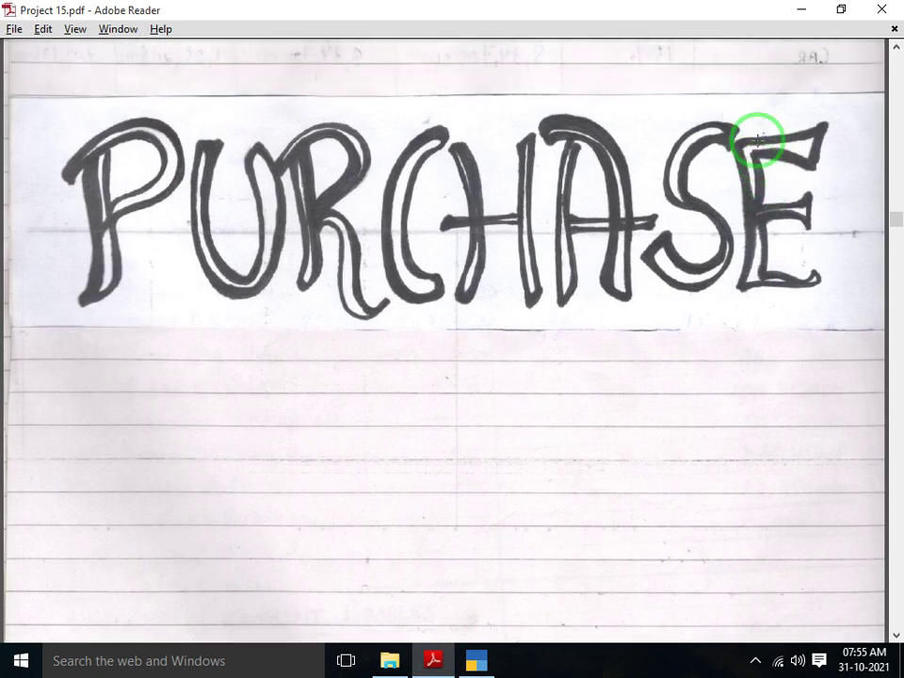
key(alt+Tab)
key(Escape)
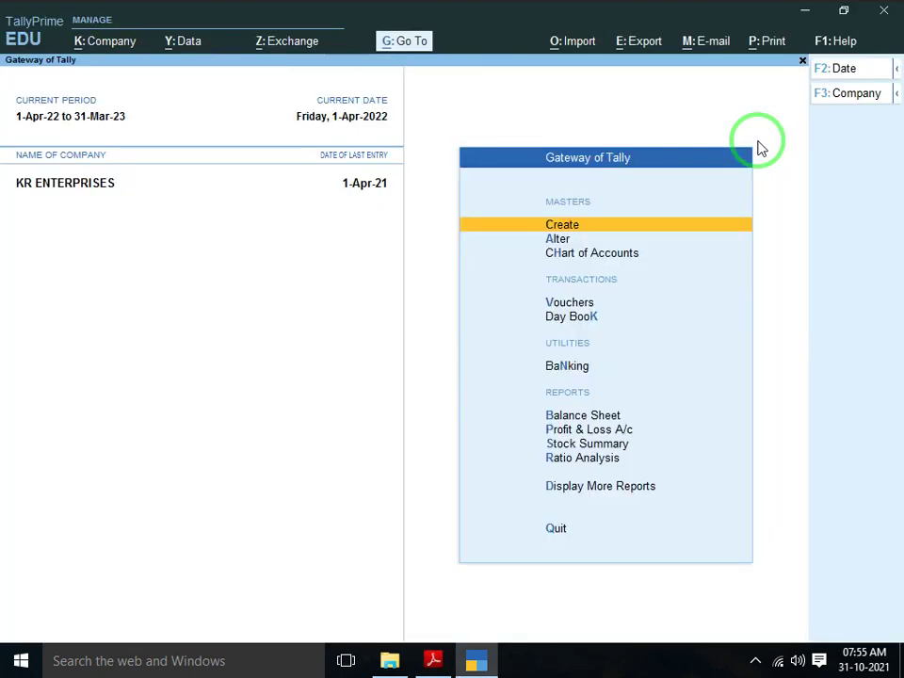
Create ledger PURCHASE ACCOUNT LOCAL under Purchase Accounts with Goods as the supply type
key(Return)
key(Down)
key(Return)
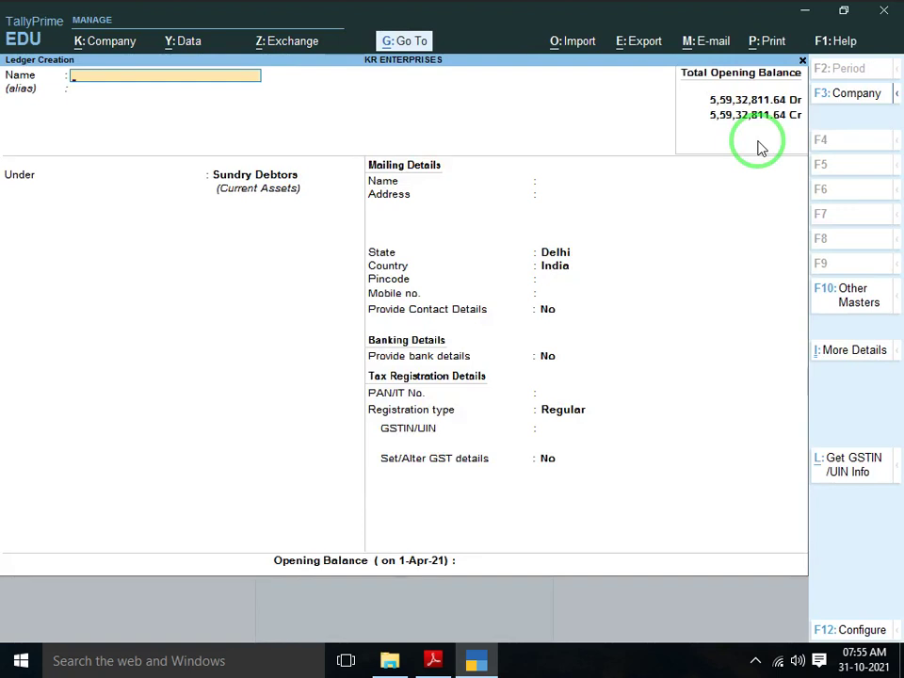
text(PURCHASE ACCOUN)
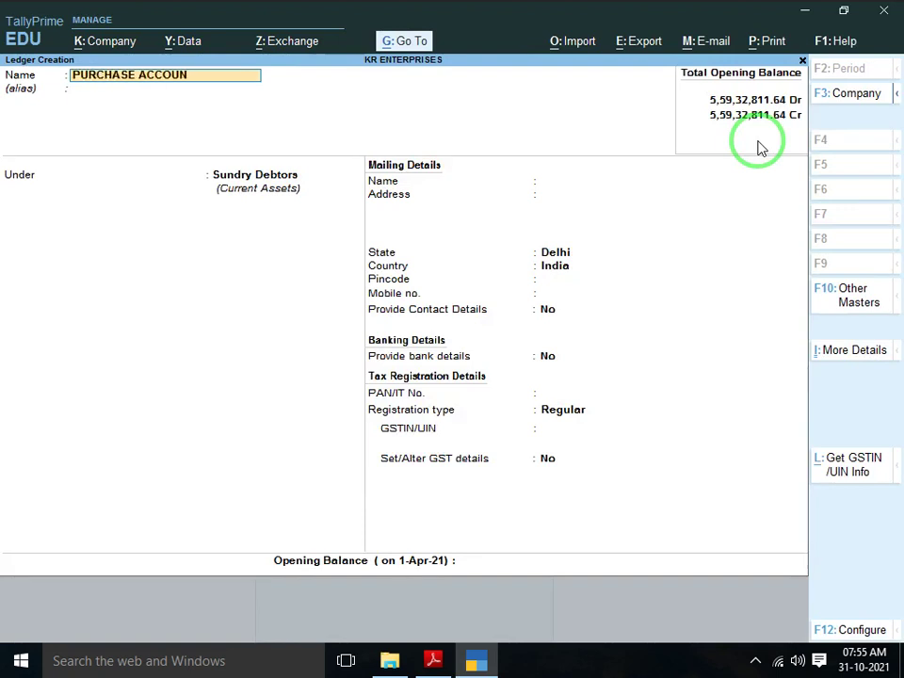
text(T LOCAL)
key(Return)
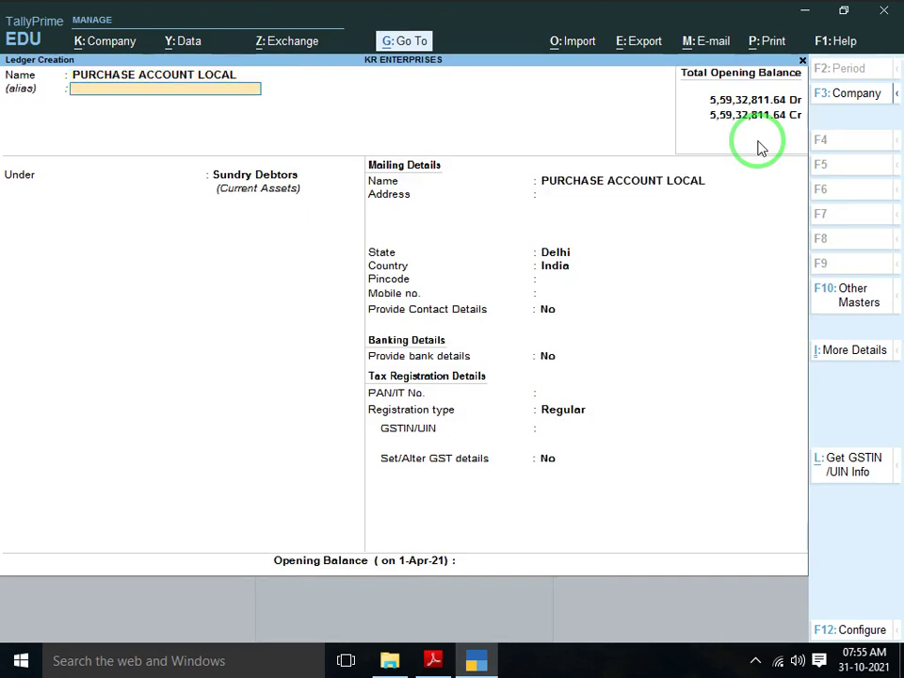
key(Return)
text(PUR)
key(Return)
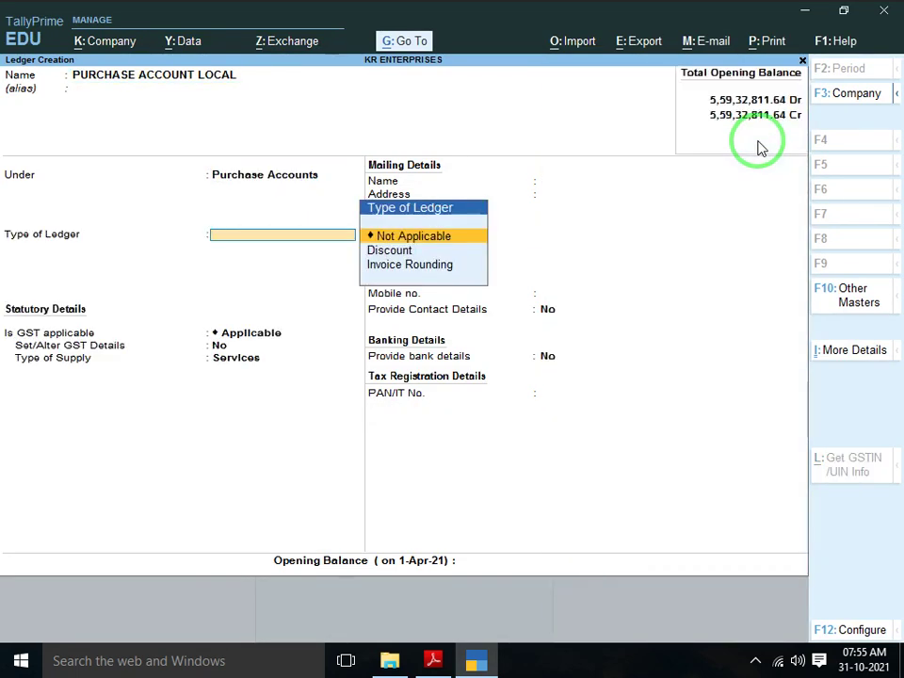
key(Return)
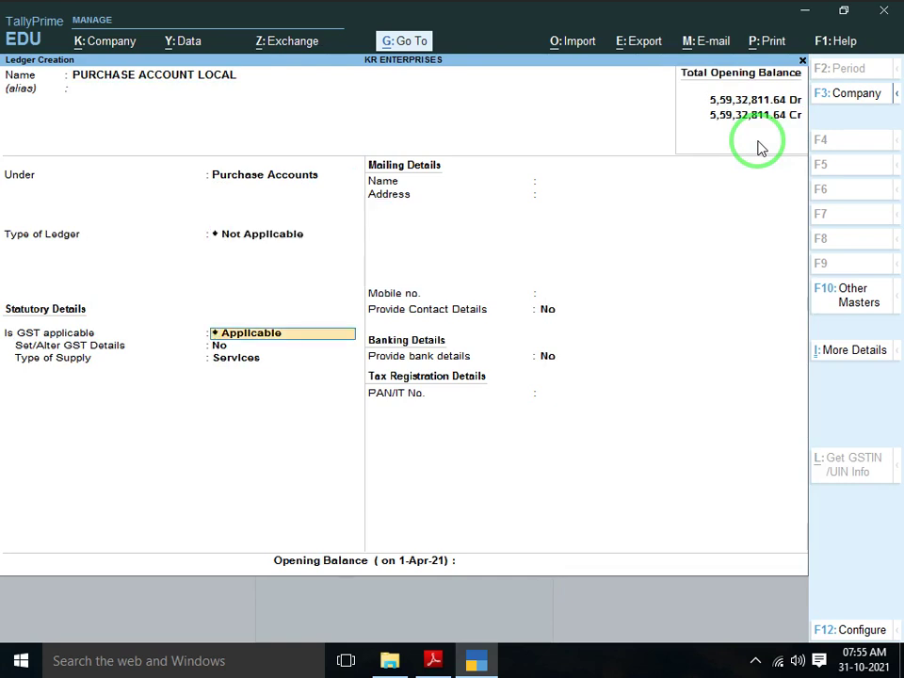
key(BackSpace)
key(Return)
key(Return)
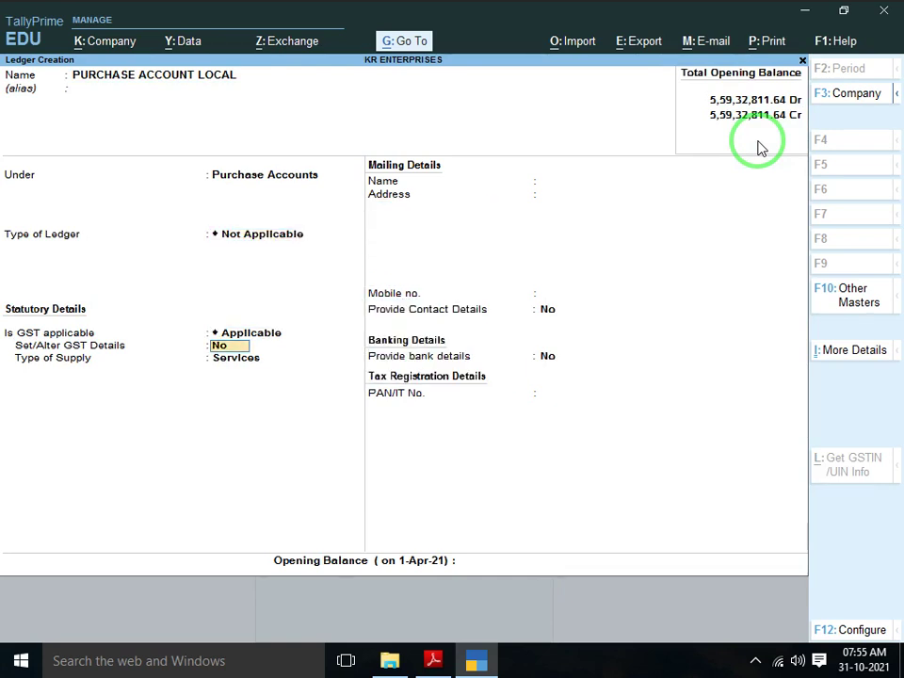
key(Return)
key(Up)
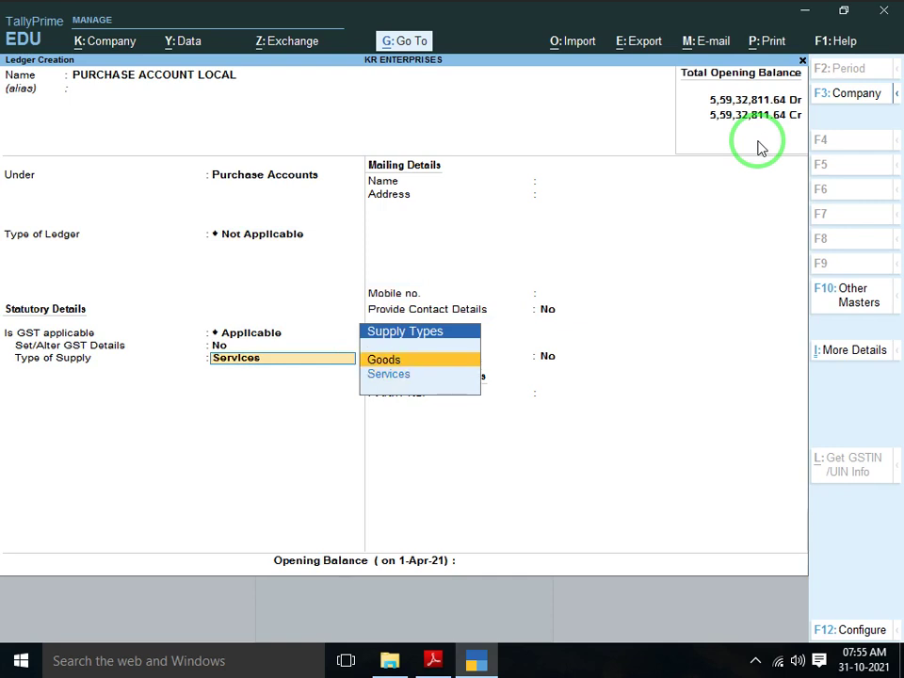
key(Return)
key(Return)
key(Return)
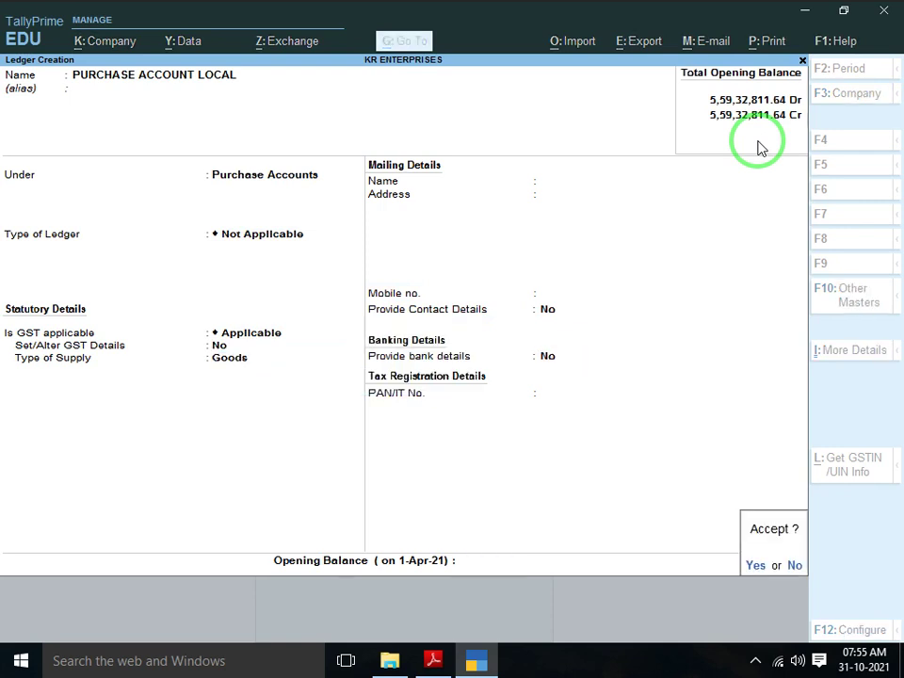
Create ledger PURCHASE ACCOUNT IGST under Purchase Accounts with Goods as the supply type
text(yPUR)
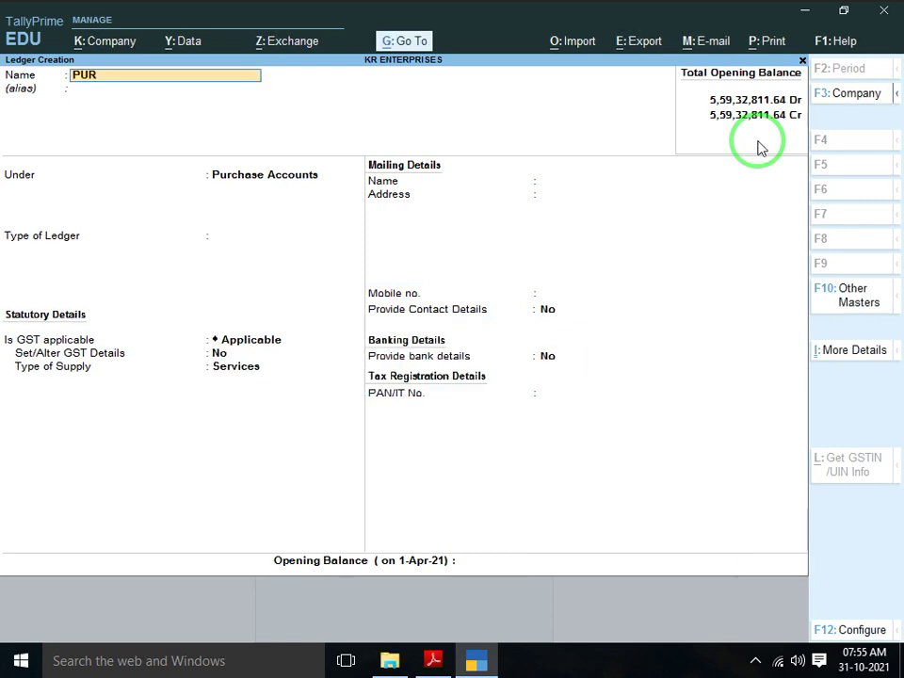
text(CHASE ACCCOU)
key(BackSpace)
key(BackSpace)
key(BackSpace)
key(BackSpace)
text(COUNT)
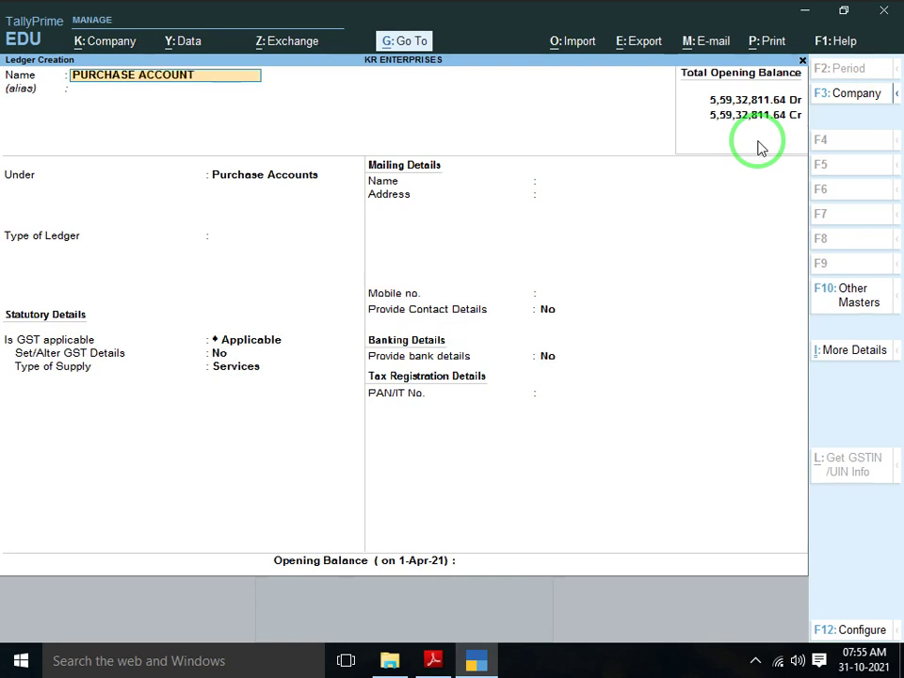
text( IGST)
key(Return)
key(Return)
key(Return)
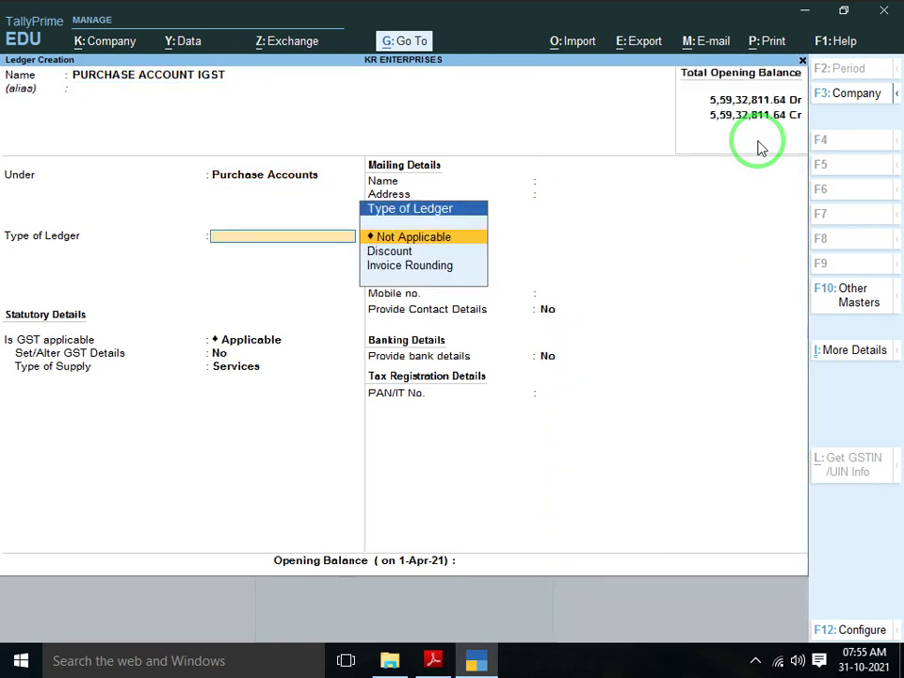
key(Return)
key(Return)
key(Return)
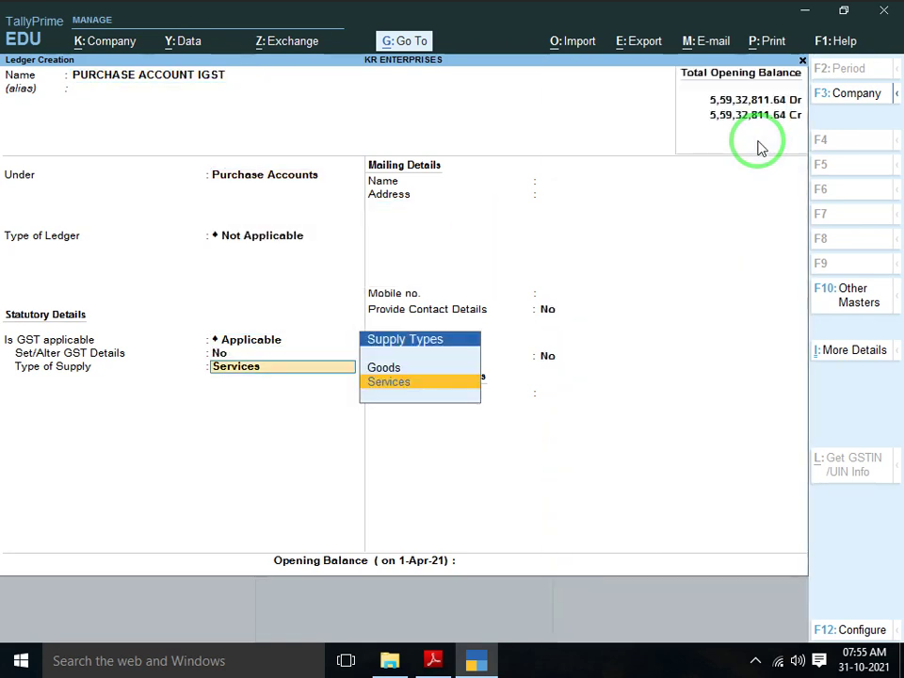
key(Up)
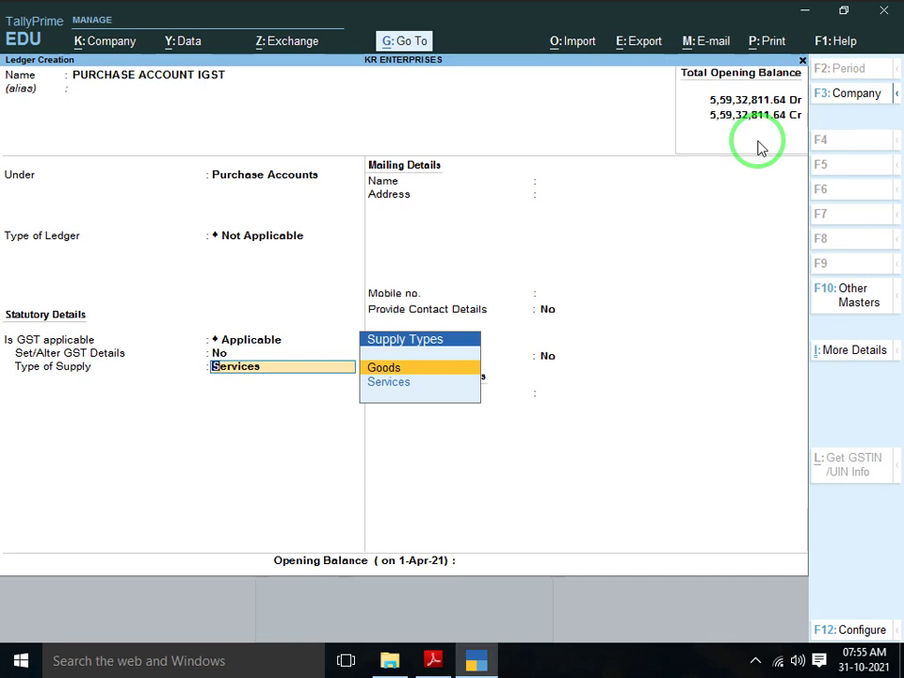
key(Down)
key(Up)
key(Return)
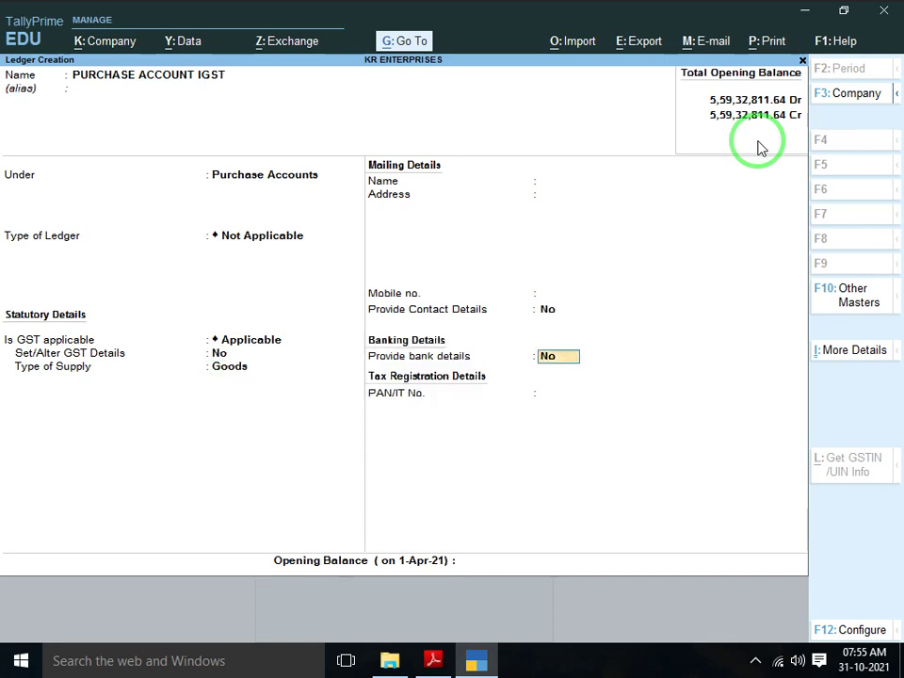
key(Return)
key(Return)
text(y)
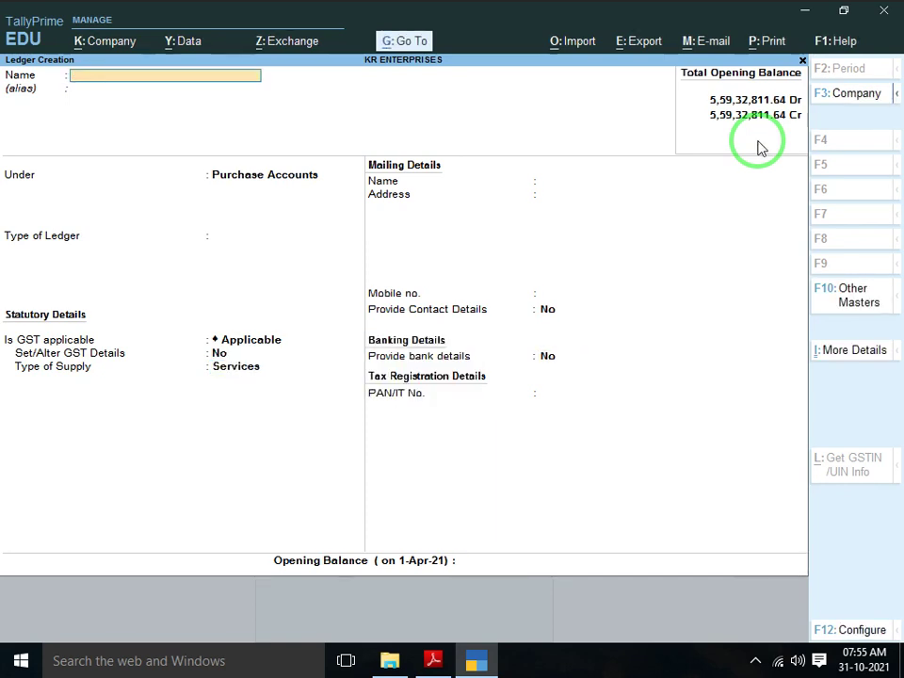
text(SALE ACCOUNT LOCAL)
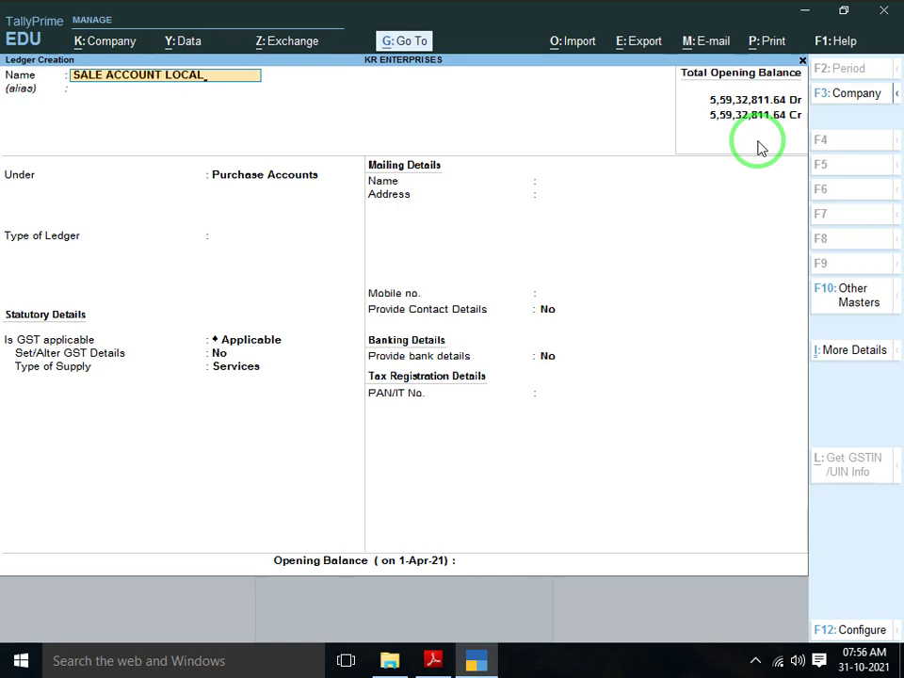
Create ledger SALE ACCOUNT LOCAL under Sales Accounts with Goods as the supply type
key(Return)
text(SALE)
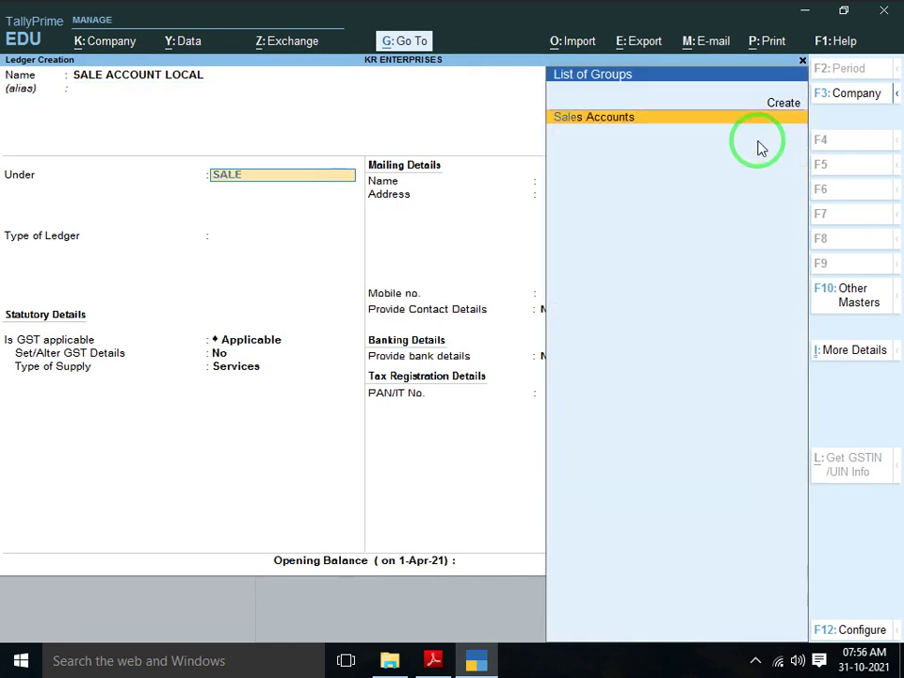
key(Return)
key(Return)
key(Return)
key(Return)
key(Up)
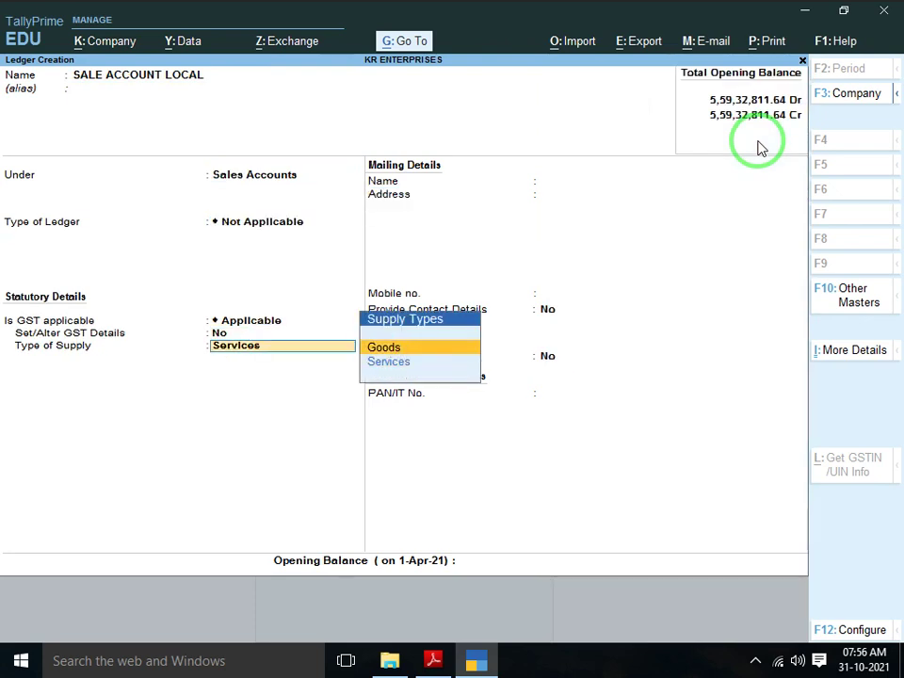
key(Return)
key(Return)
key(Return)
key(Return)
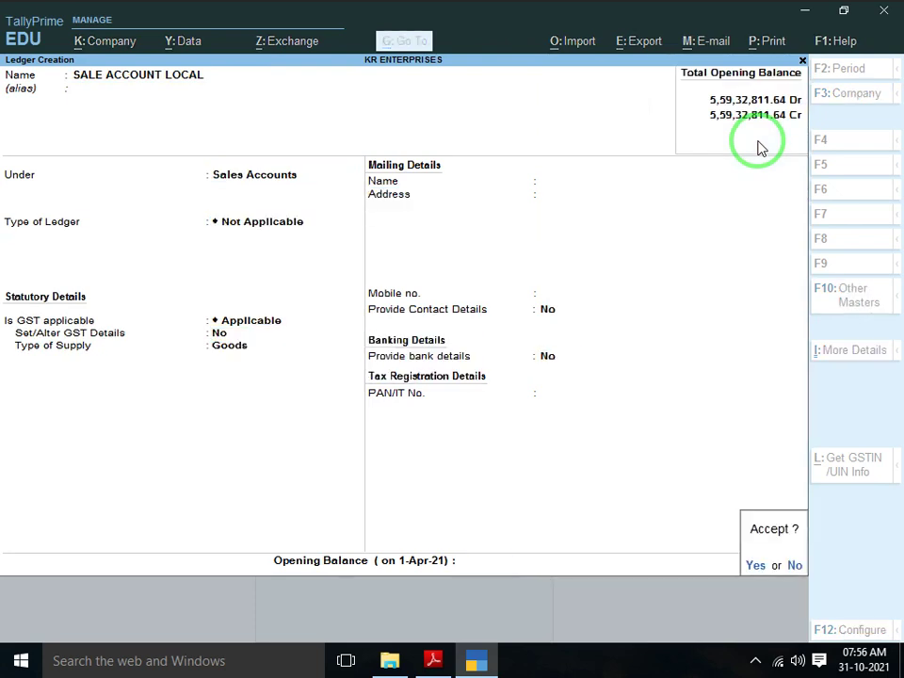
key(Return)
Create ledger SALE ACCOUNT IGST under Sales Accounts with Goods as the supply type
text(SALE)
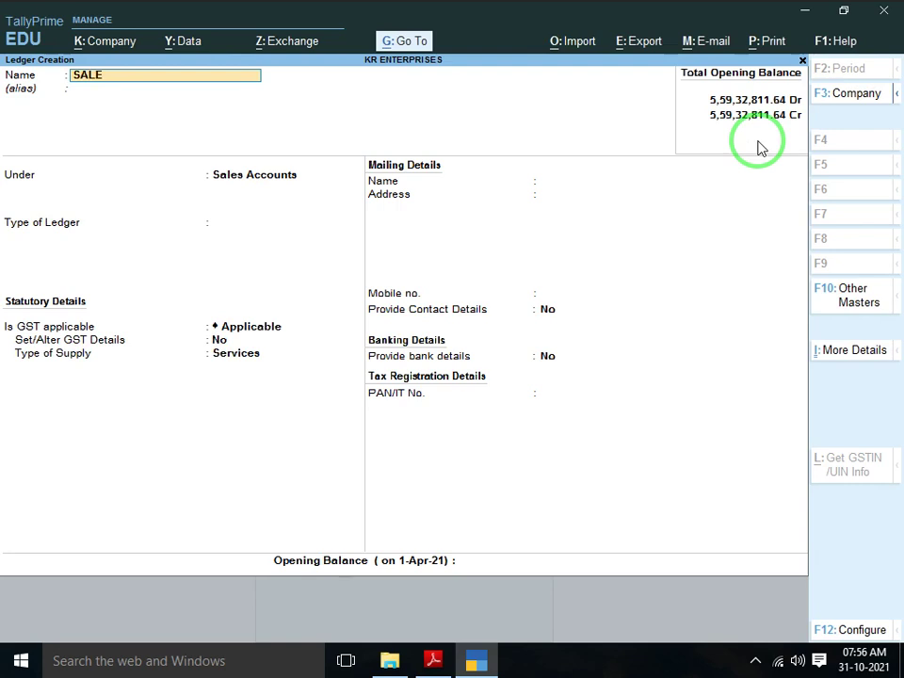
text( ACCOUNT IGST)
key(Return)
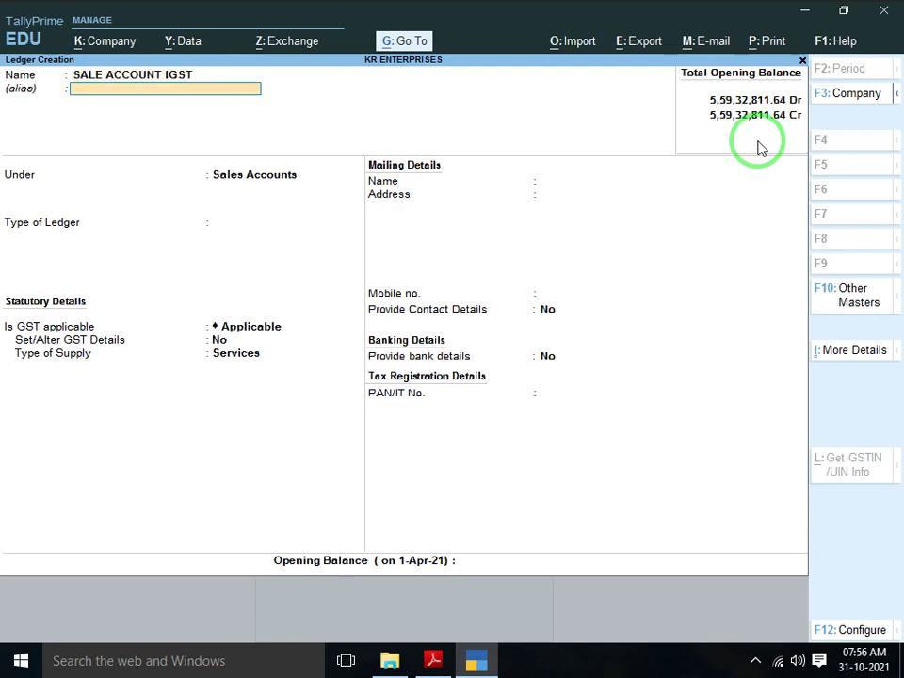
key(Return)
key(Return)
key(Return)
key(Return)
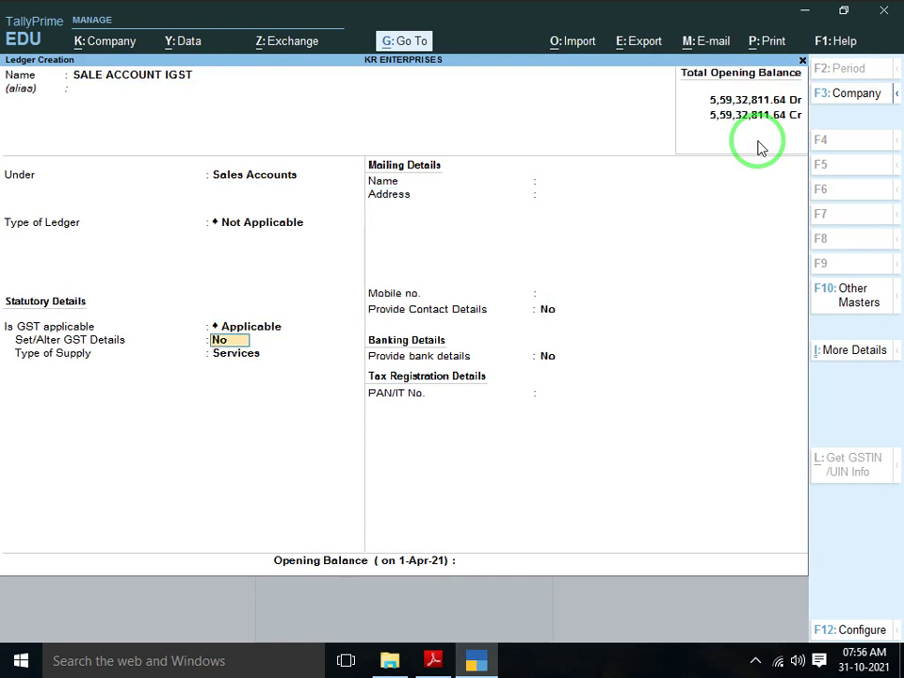
key(Return)
key(Up)
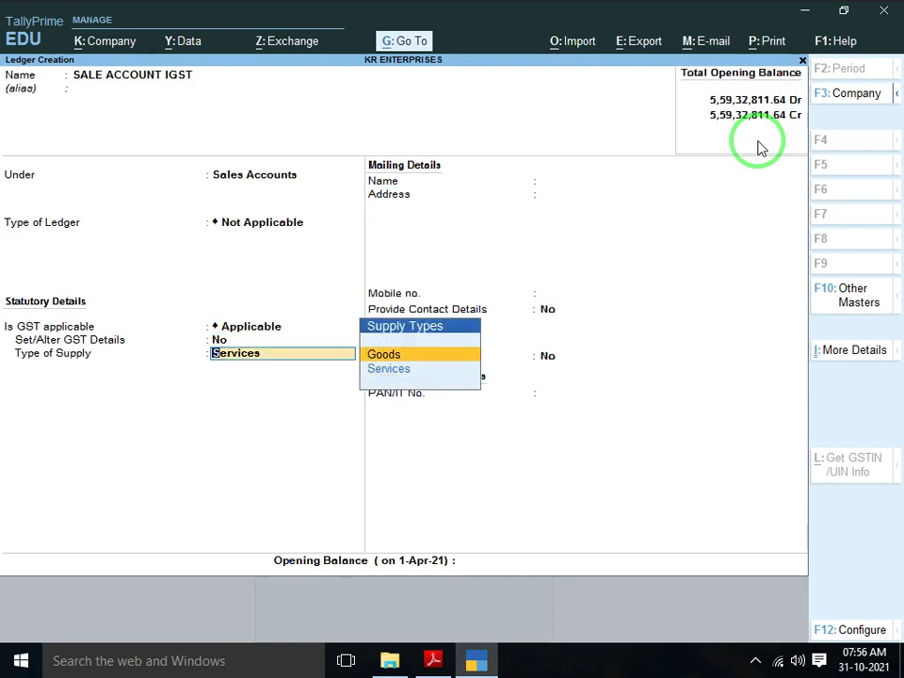
key(Return)
key(Return)
key(Return)
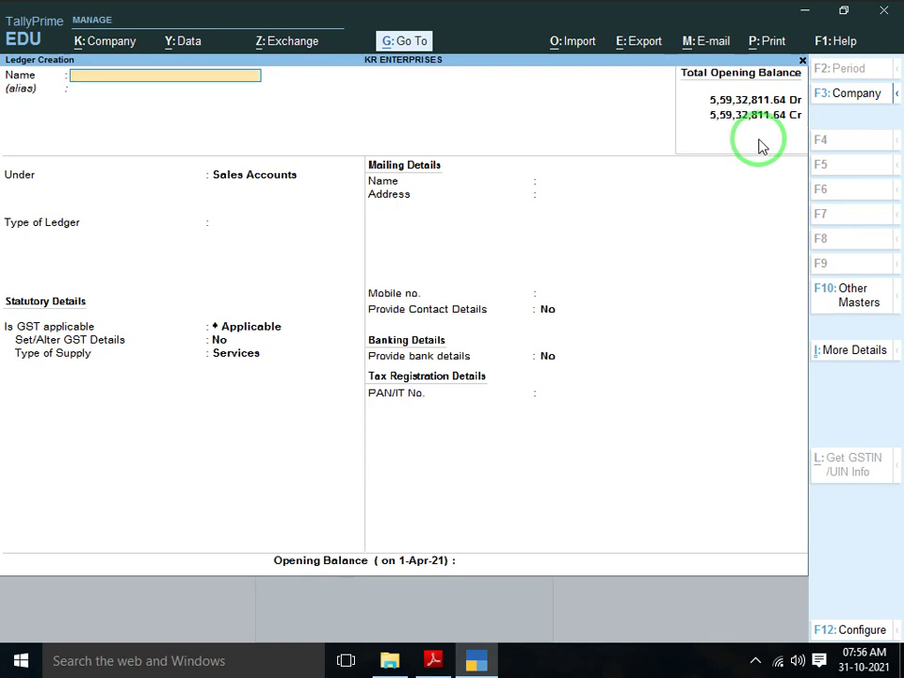
click(761, 663)
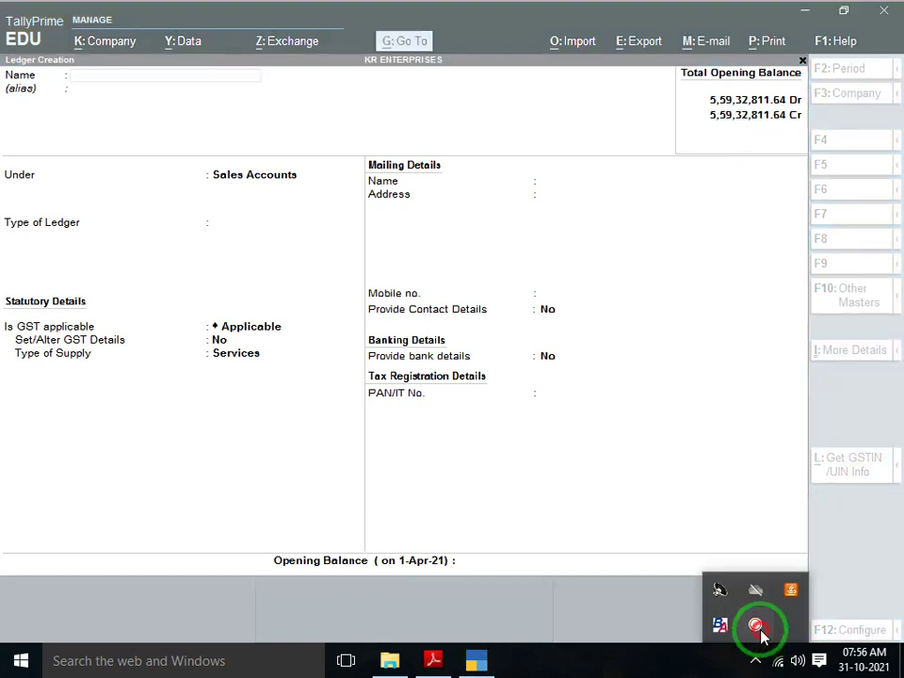